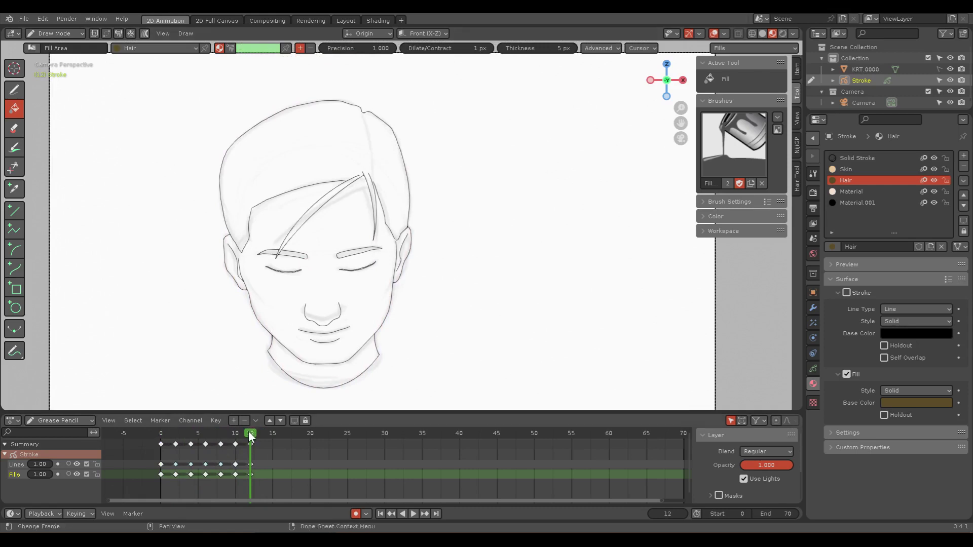
Step: Play and scrub the head-turn animation, returning to the front-facing frame around the hair
key(space)
mouse_move(390, 433)
mouse_down()
mouse_move(317, 432)
mouse_move(365, 433)
mouse_move(334, 433)
mouse_move(347, 433)
mouse_up()
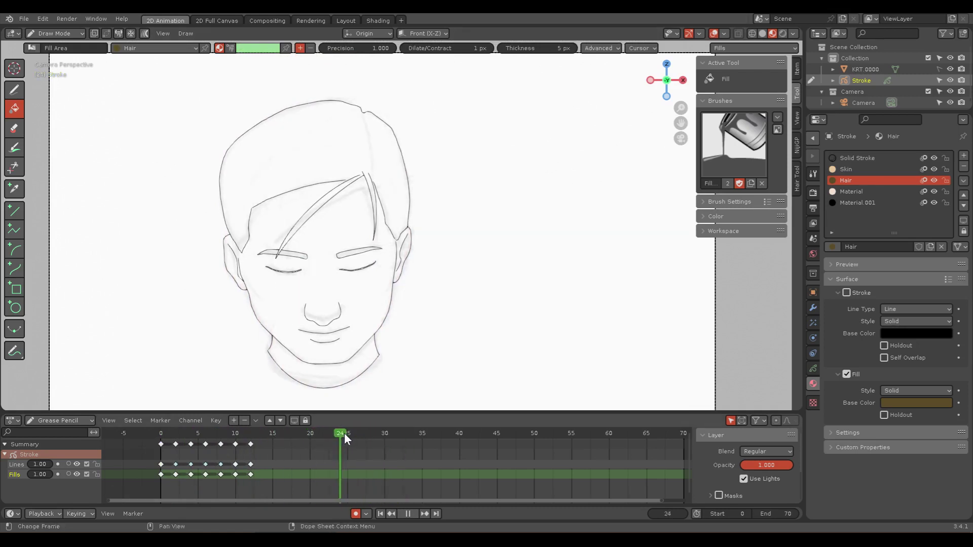
key(space)
mouse_move(420, 322)
shift+middle_down()
mouse_move(424, 263)
mouse_move(414, 280)
shift+middle_up()
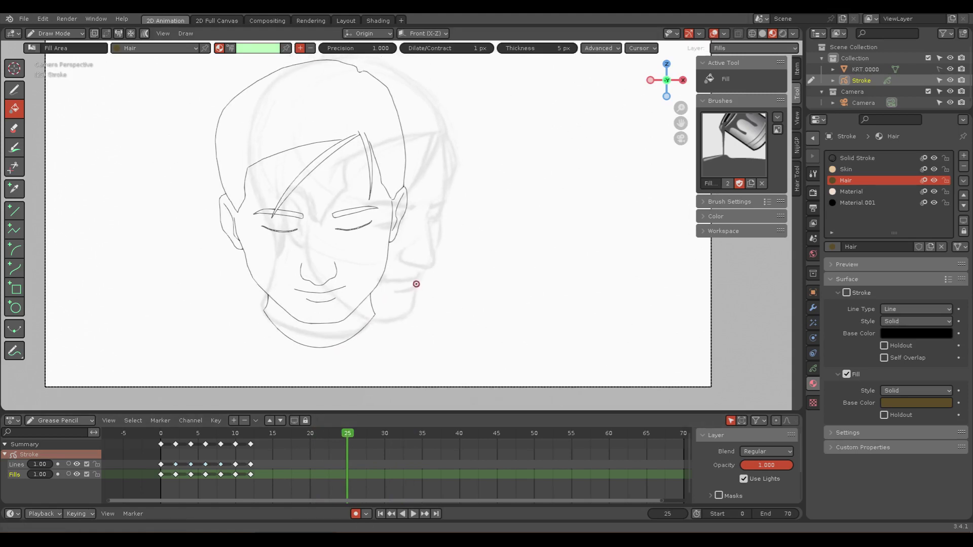
drag(348, 434, 250, 434)
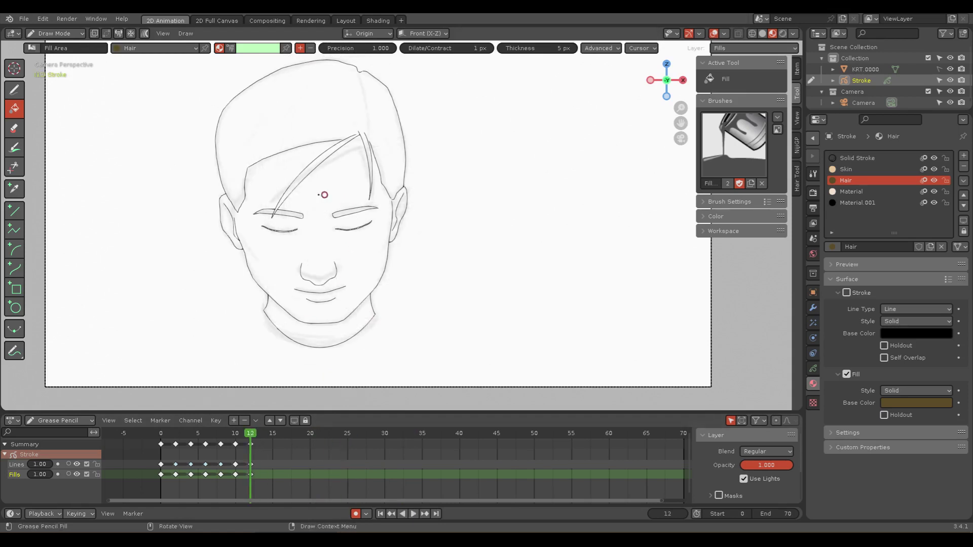
mouse_move(271, 213)
shift+middle_down()
mouse_move(320, 222)
mouse_move(348, 163)
mouse_move(341, 222)
mouse_move(319, 248)
shift+middle_up()
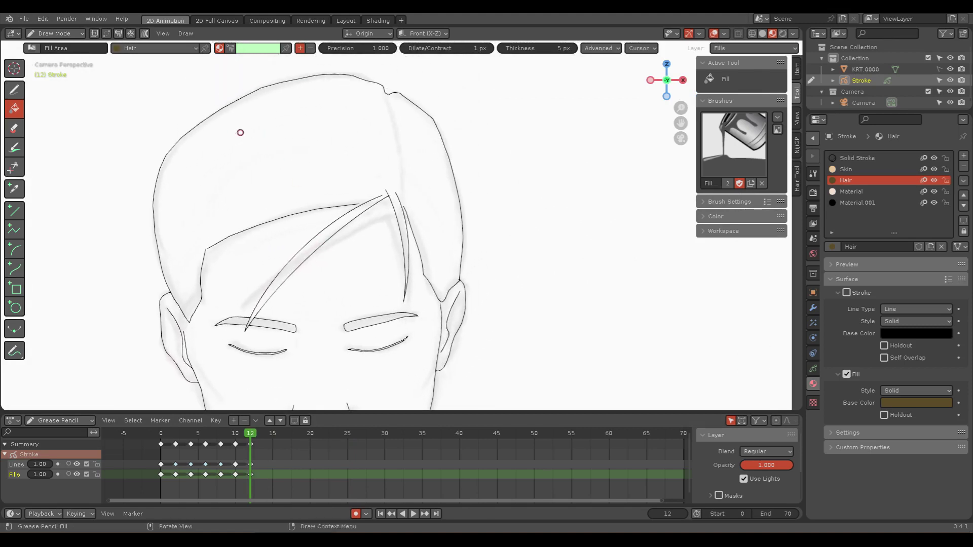
Step: Switch to Edit Mode with Stroke selection, then select and clear the hair strands
key(ctrl+Tab)
click(306, 136)
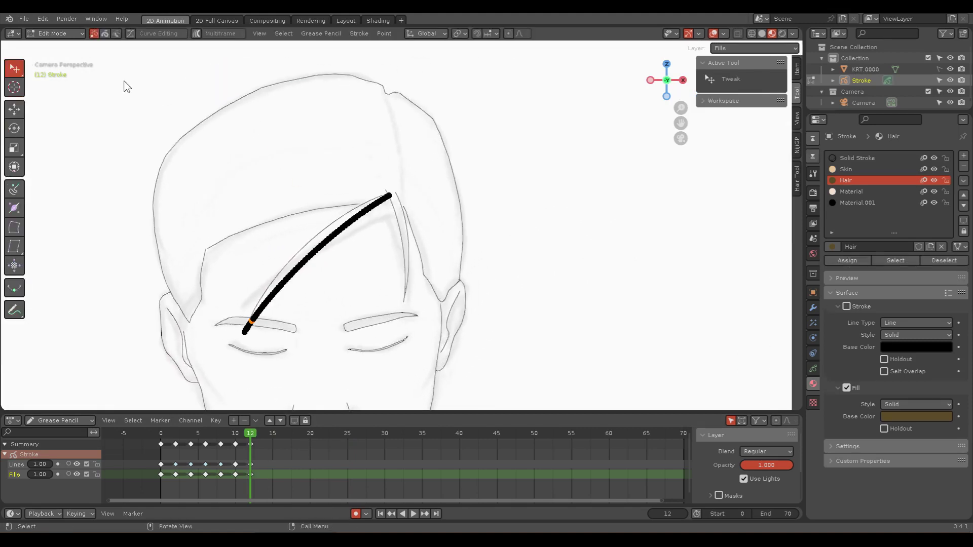
click(105, 33)
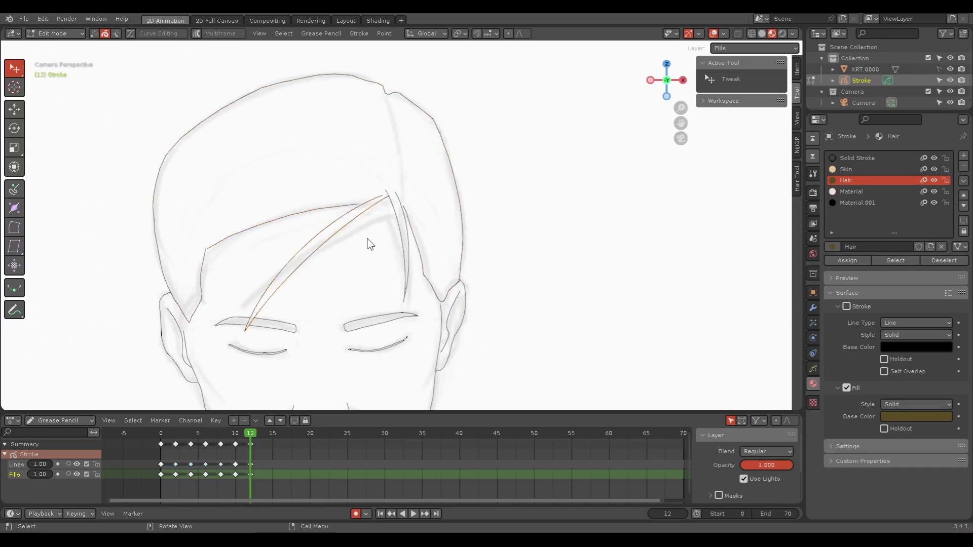
click(399, 228)
shift+click(405, 231)
click(296, 173)
Step: Make Lines active, lock Fills, and add a new layer named Hair1
click(812, 367)
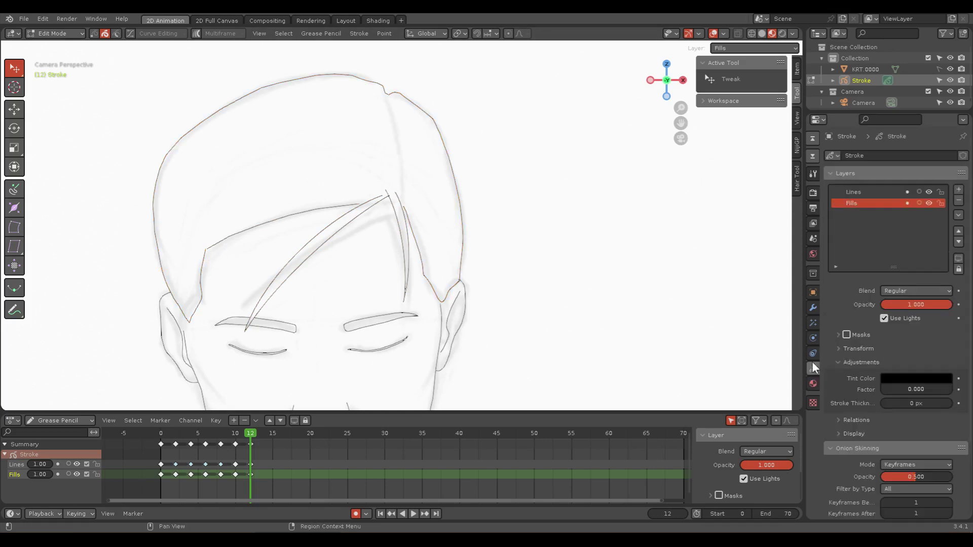
click(855, 195)
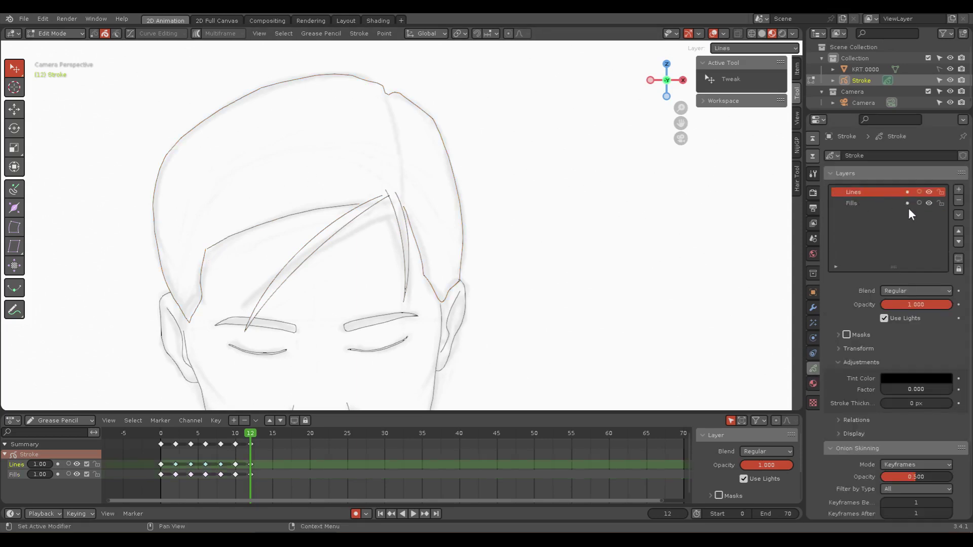
click(941, 203)
click(957, 190)
double_click(866, 193)
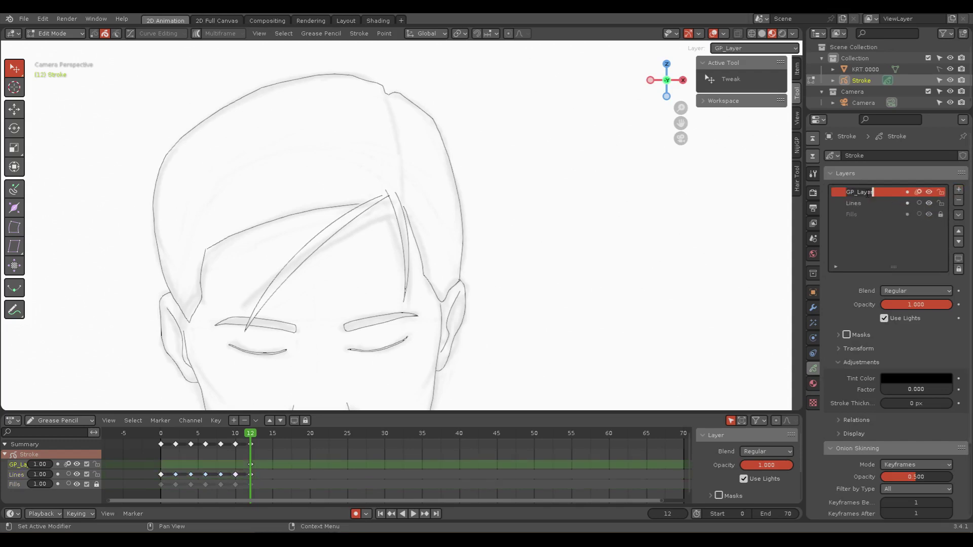
text(Hair1)
key(Return)
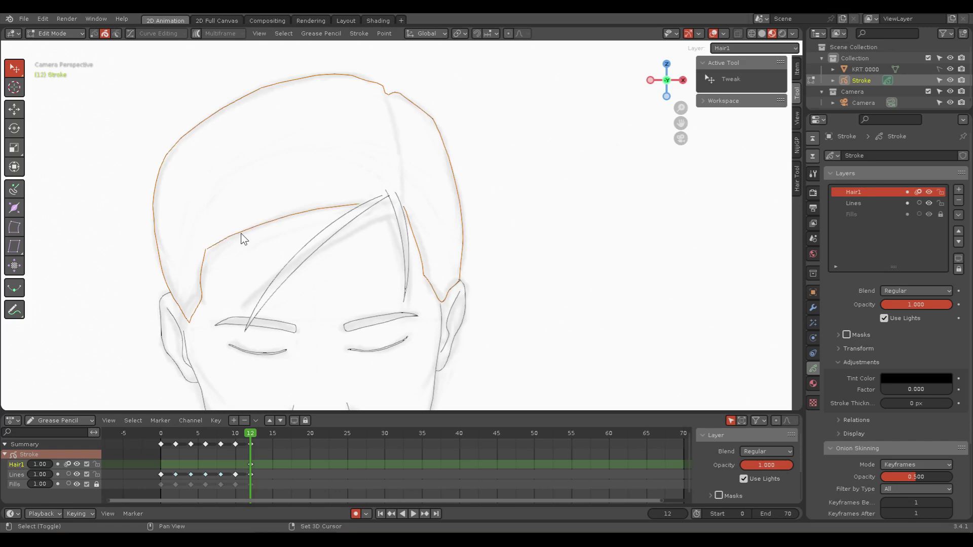
Step: Paste the outer hair outline into Hair1 and toggle Lines visibility to check it
key(ctrl+x)
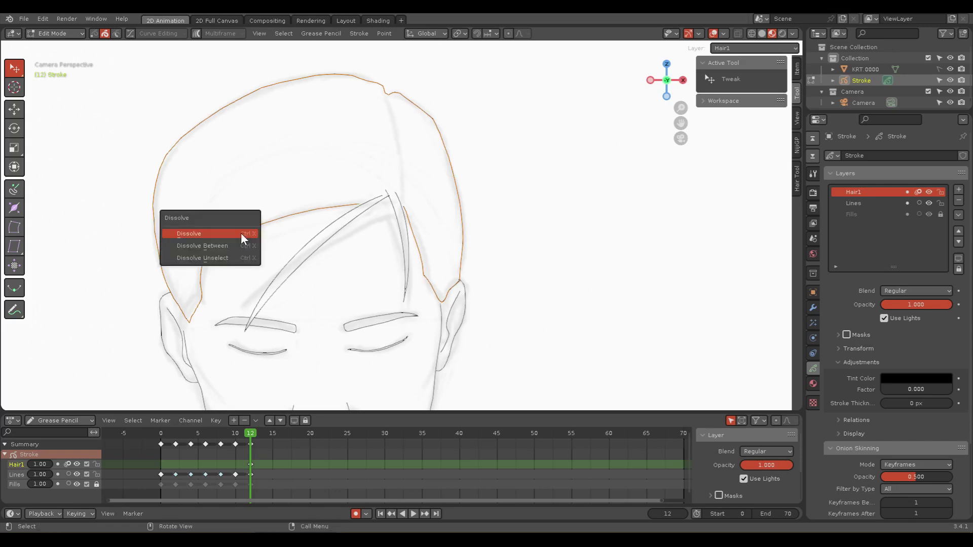
click(240, 233)
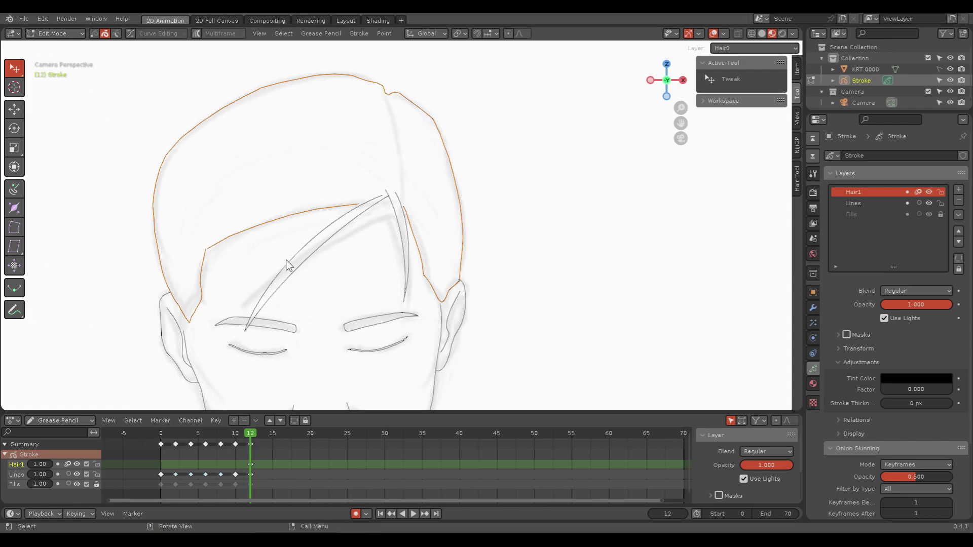
click(16, 477)
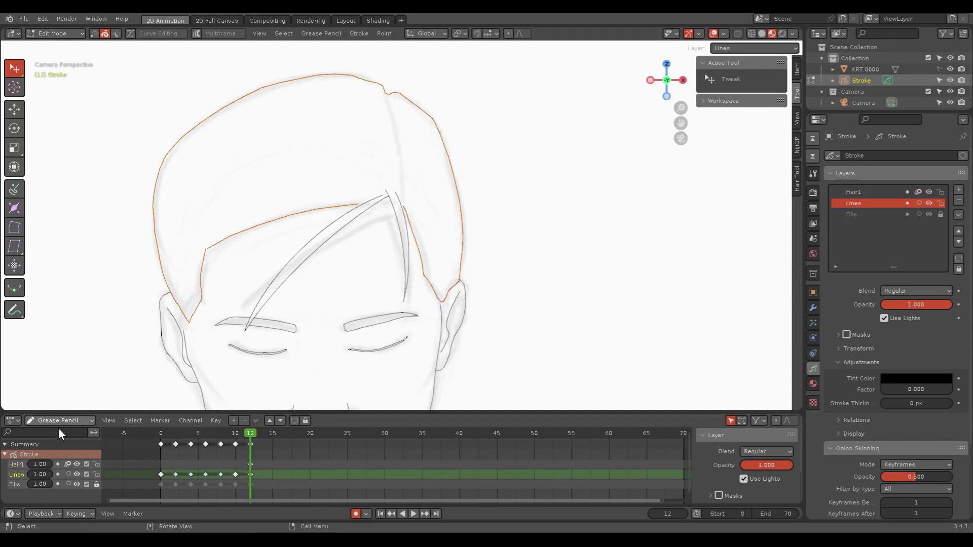
click(16, 465)
key(ctrl+v)
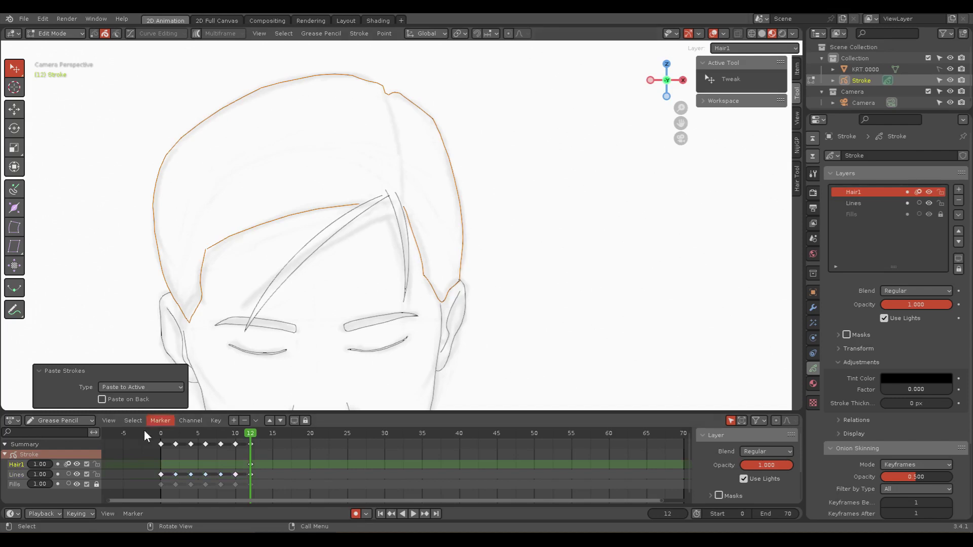
click(77, 475)
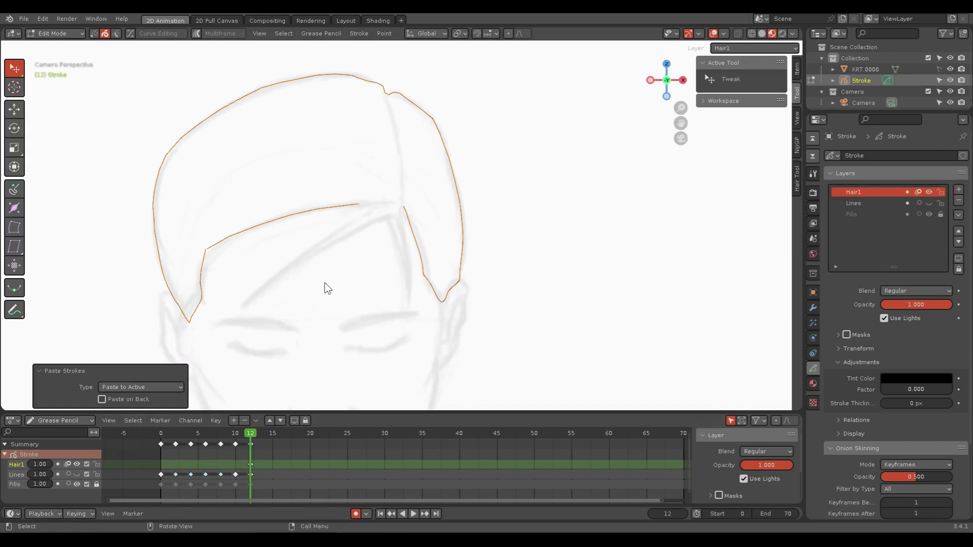
click(77, 475)
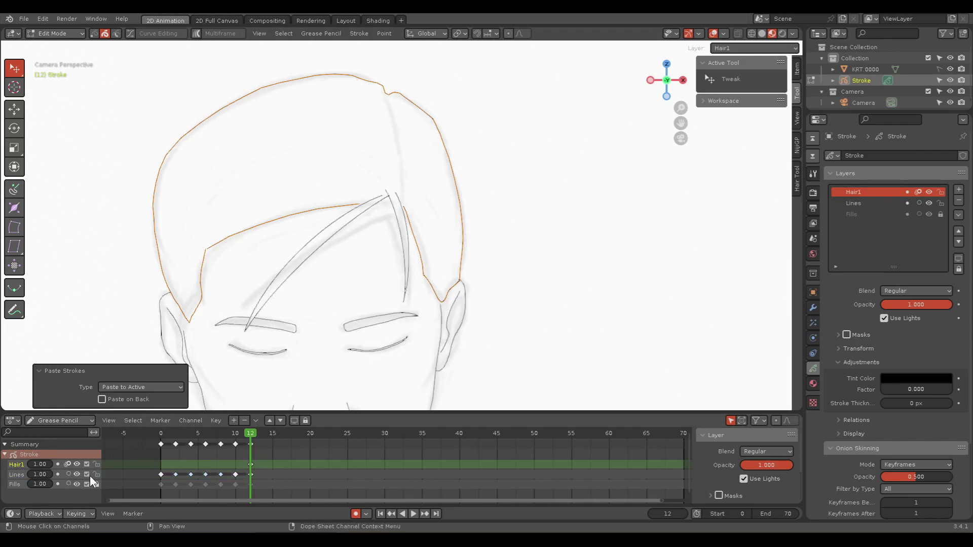
click(251, 473)
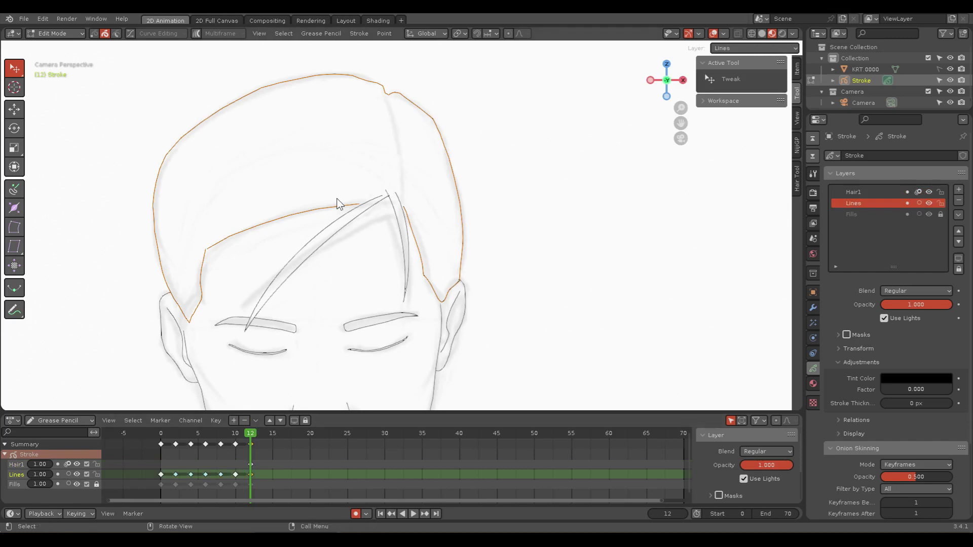
Step: Add another layer at the top named Hair2
click(958, 189)
double_click(861, 192)
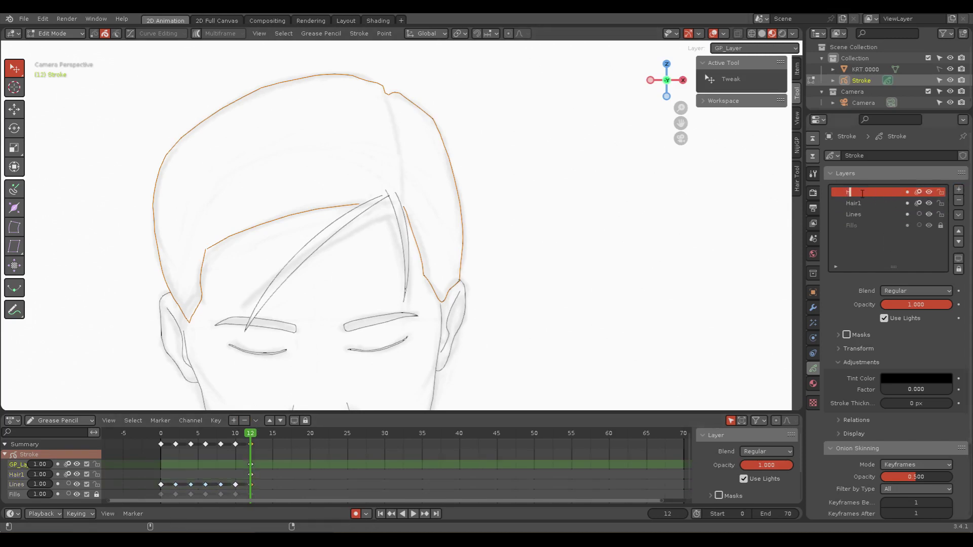
text(Hair2)
key(Return)
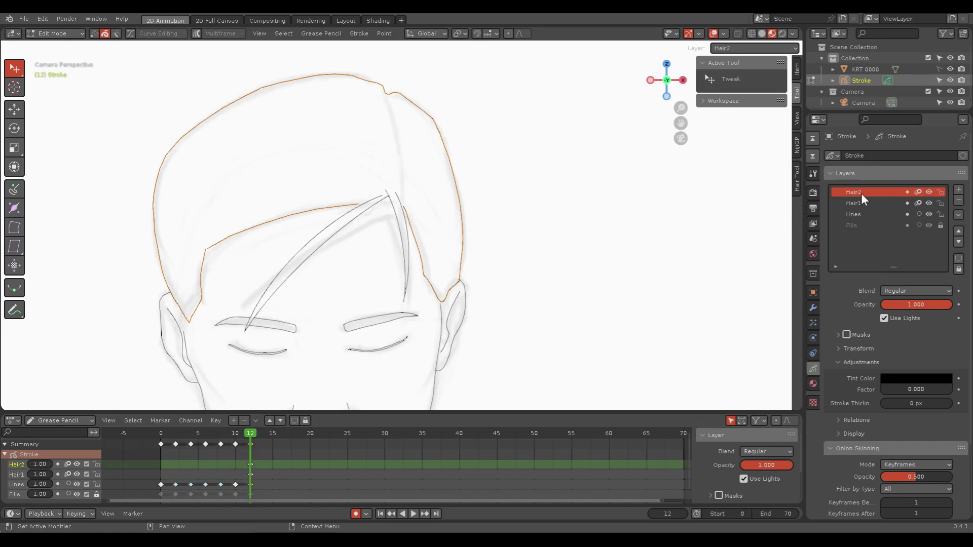
Step: Select the diagonal hair strands on Lines and paste them into Hair2
shift+click(333, 232)
click(252, 473)
click(251, 485)
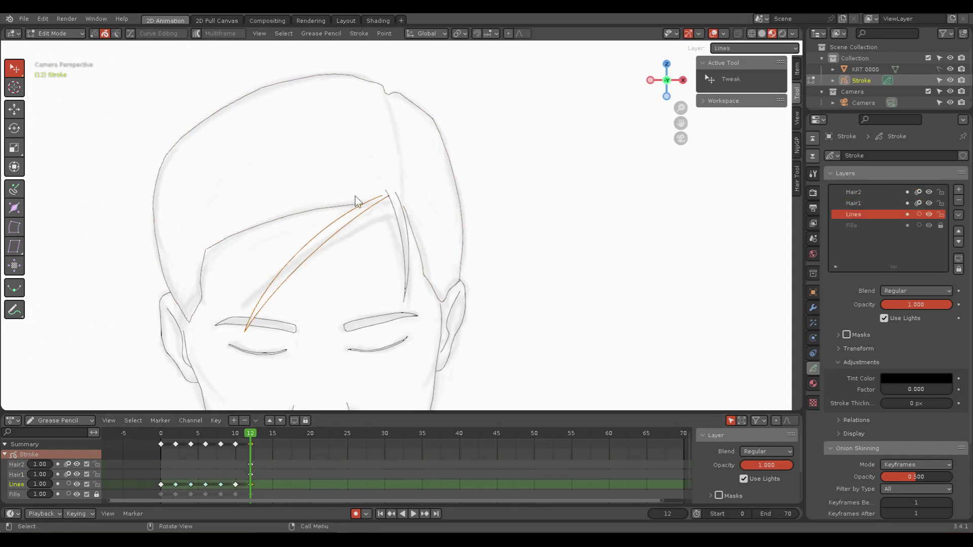
key(1)
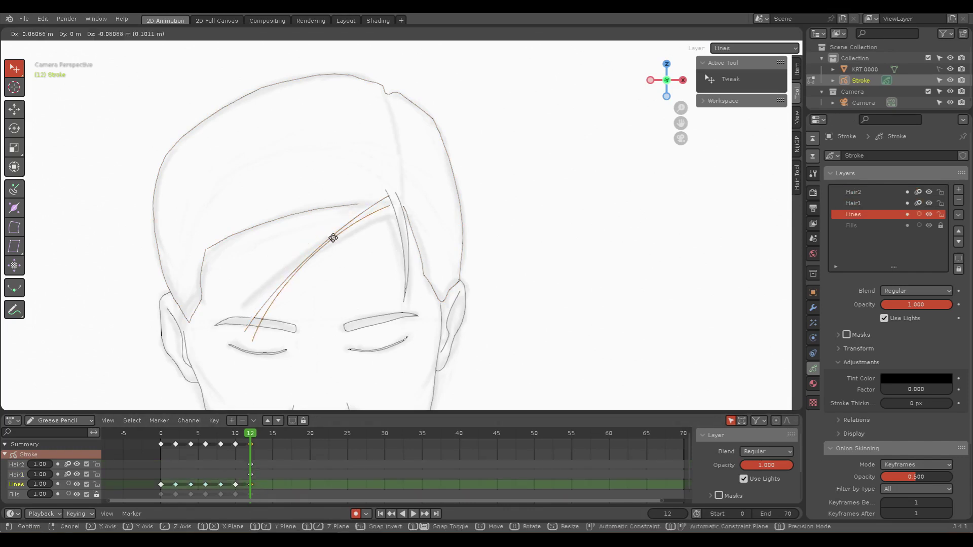
key(2)
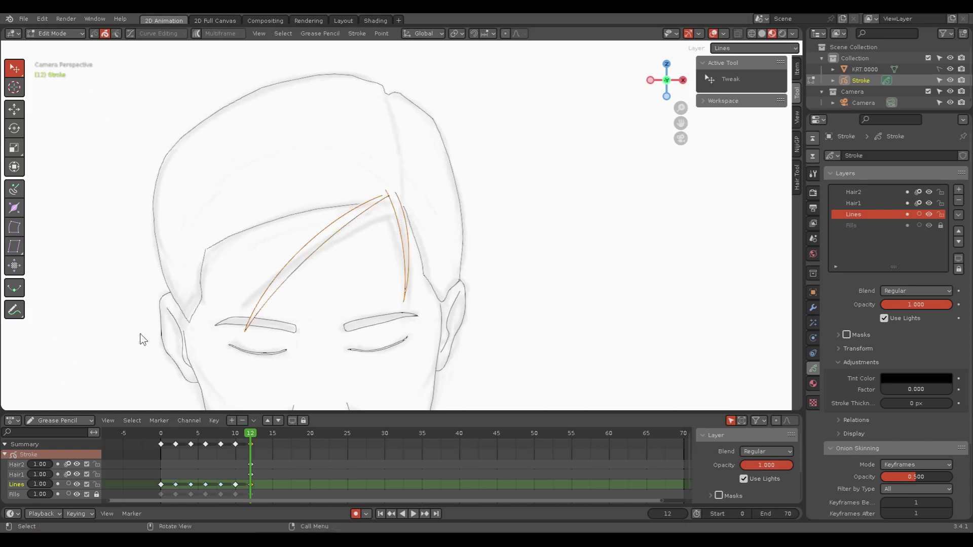
click(15, 464)
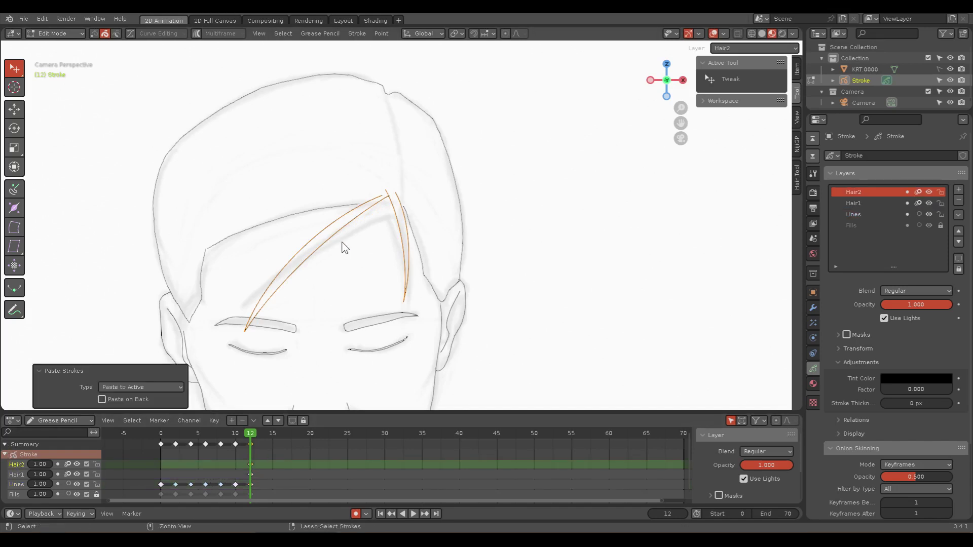
key(ctrl+v)
Step: Toggle Lines, Hair1 and Hair2 visibility to check the copied strands
click(77, 484)
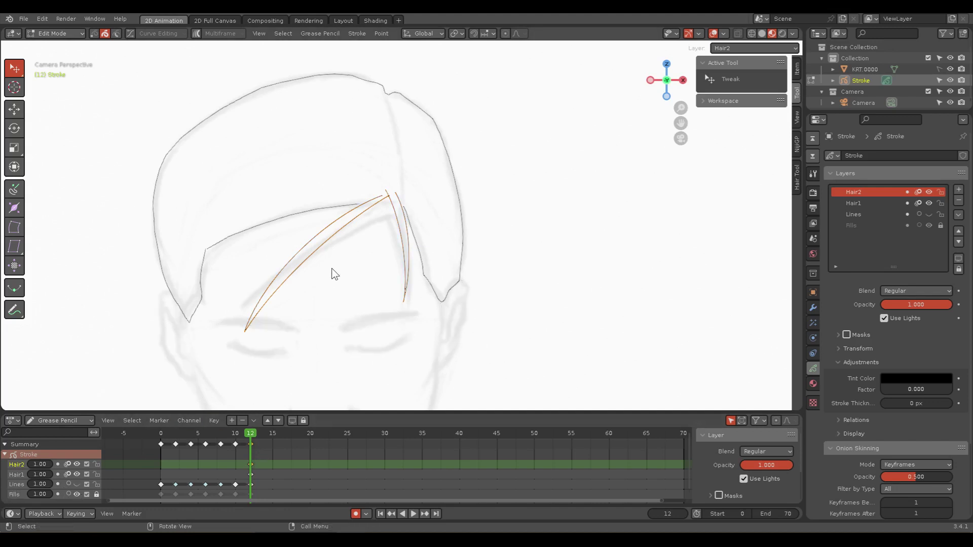
click(75, 475)
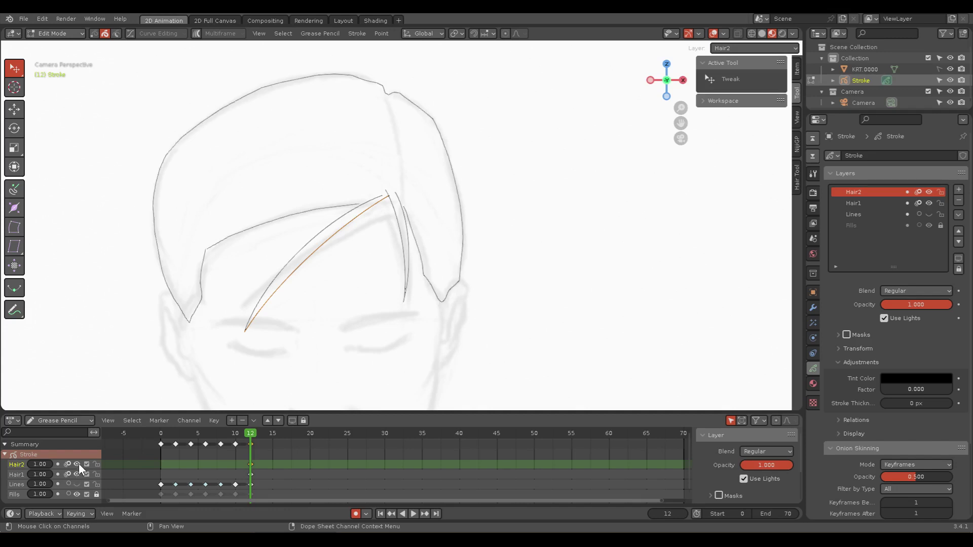
click(78, 462)
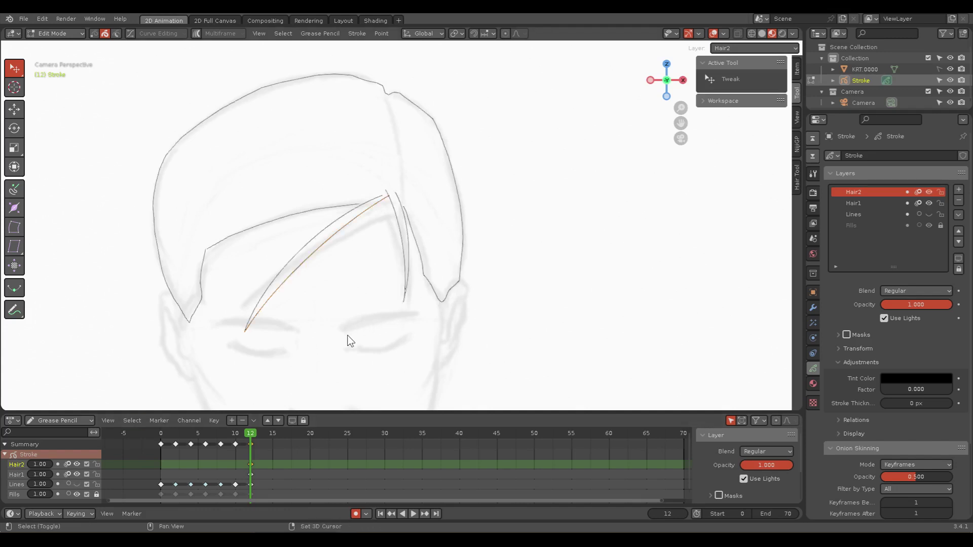
mouse_move(348, 340)
shift+middle_down()
mouse_move(380, 174)
mouse_move(338, 186)
shift+middle_up()
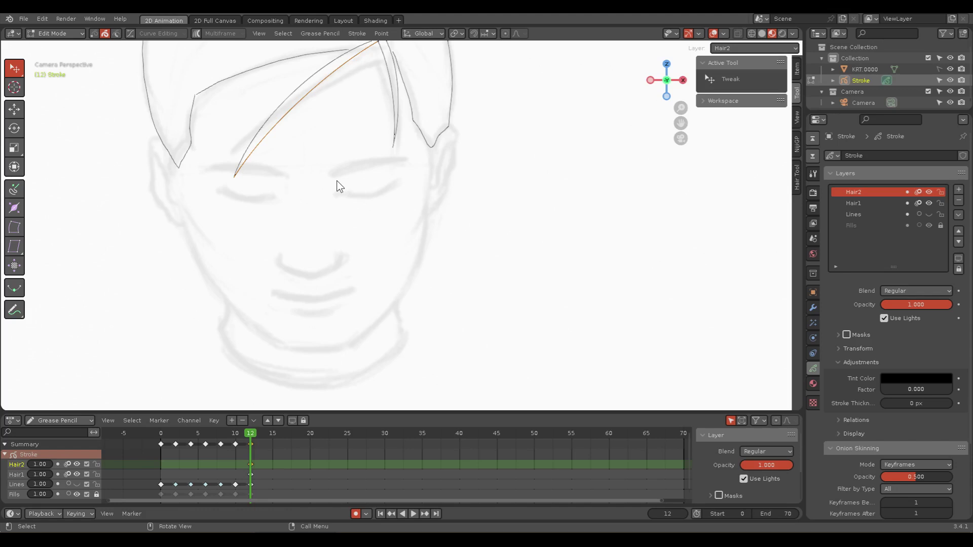
Step: Show and activate Lines, then add a layer named Jaw above it
click(856, 215)
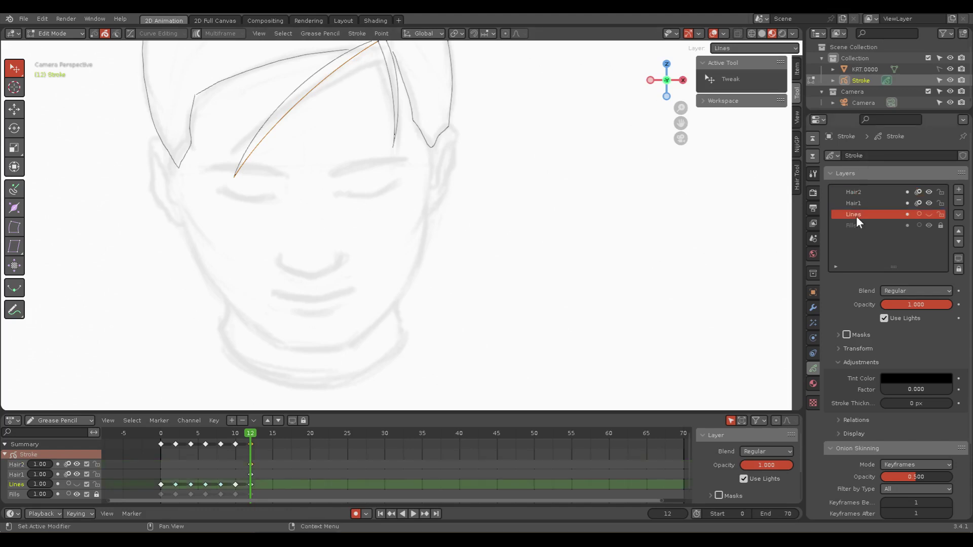
click(76, 484)
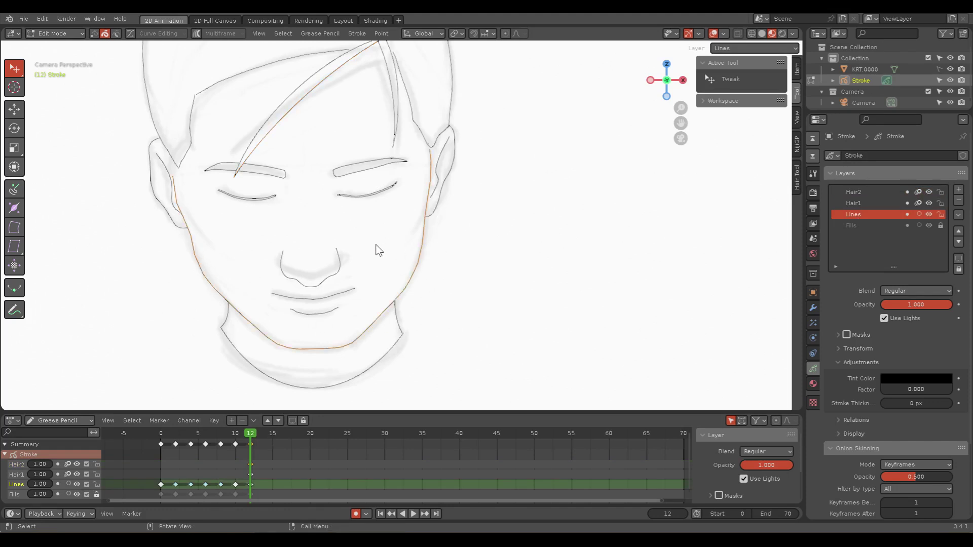
click(958, 189)
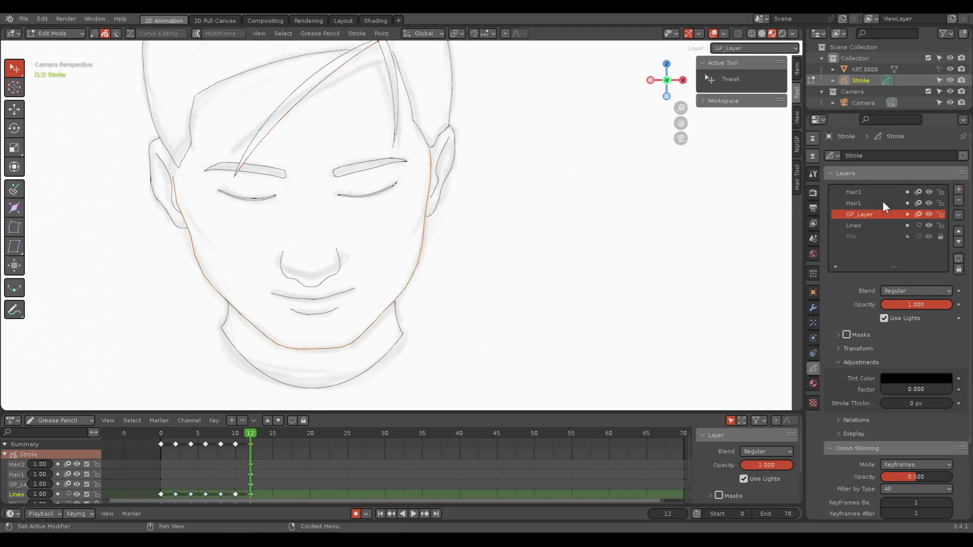
double_click(861, 214)
text(Jaw)
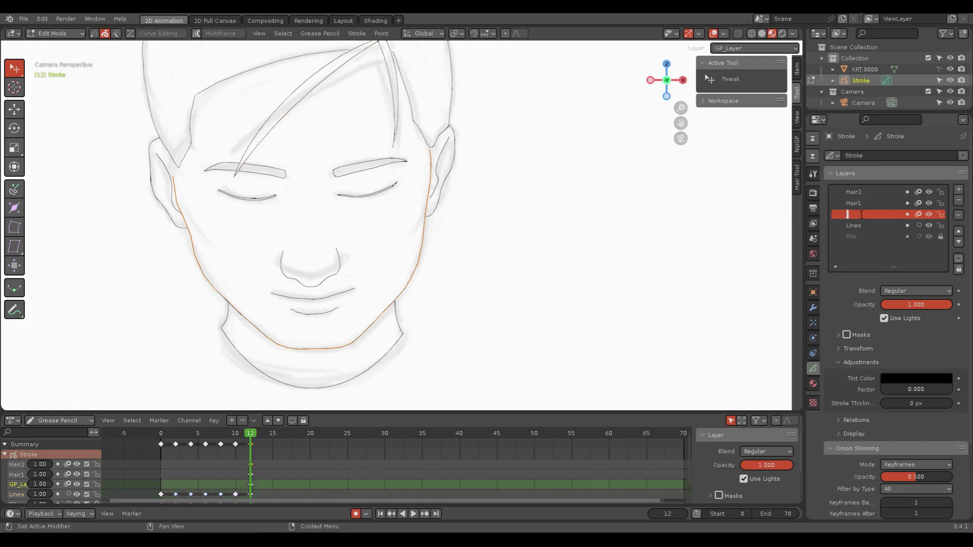
key(Return)
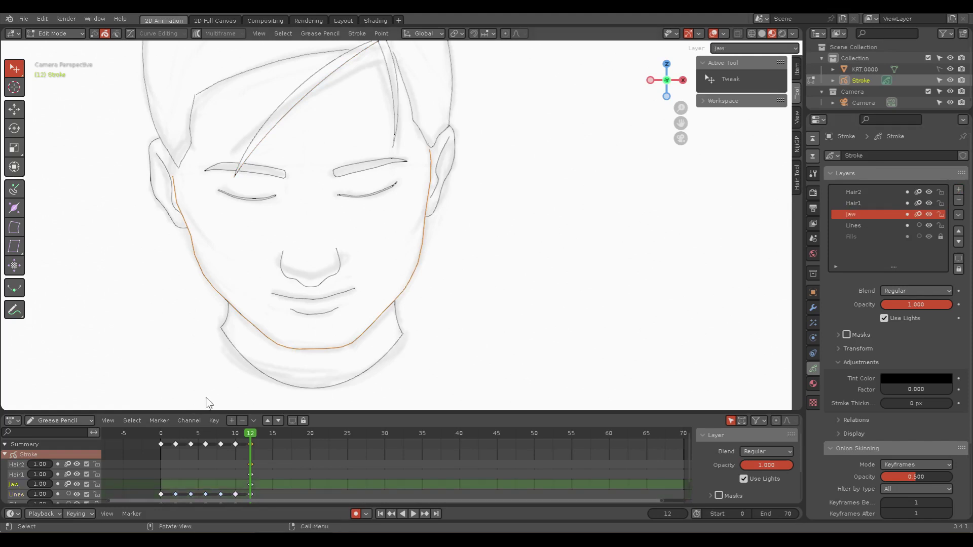
Step: Paste the jaw strokes, then select the nose stroke and neck curve
click(254, 473)
key(ctrl+v)
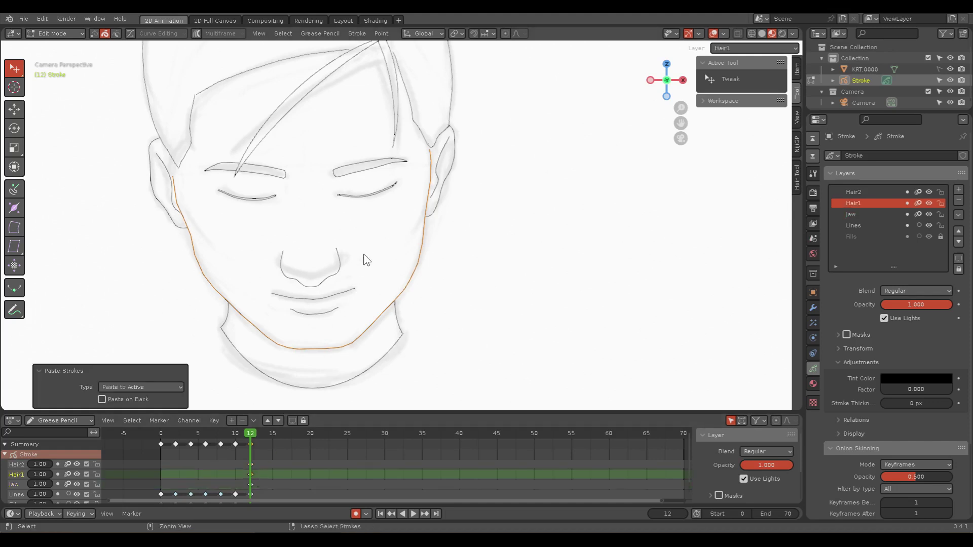
click(367, 260)
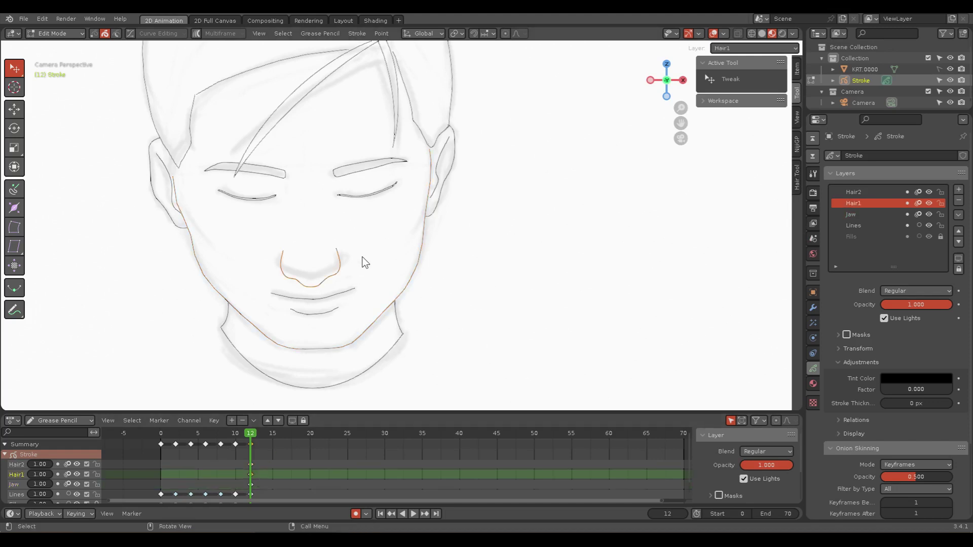
shift+click(242, 357)
Step: Add a Neck layer above Hair1 and paste the neck stroke into it
click(959, 189)
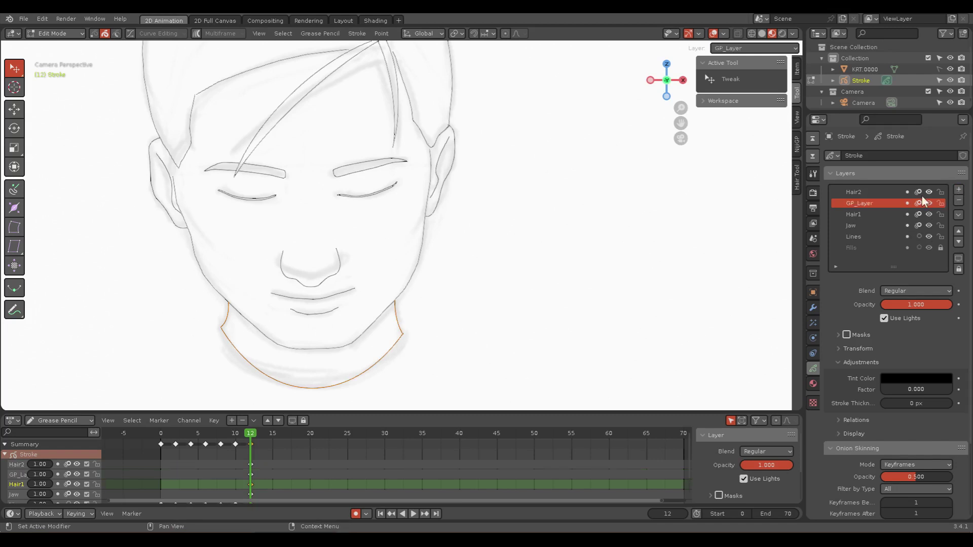
double_click(854, 205)
text(Neck)
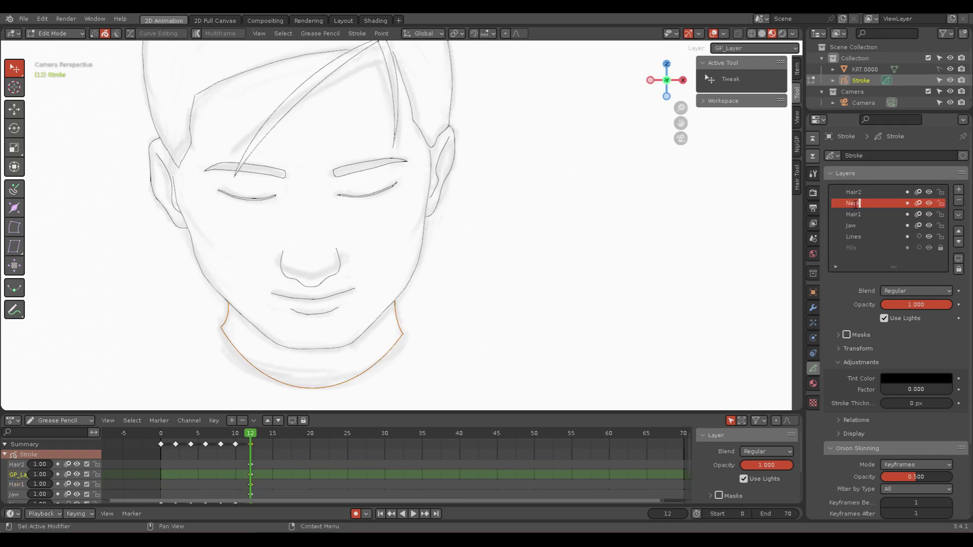
key(Return)
click(250, 464)
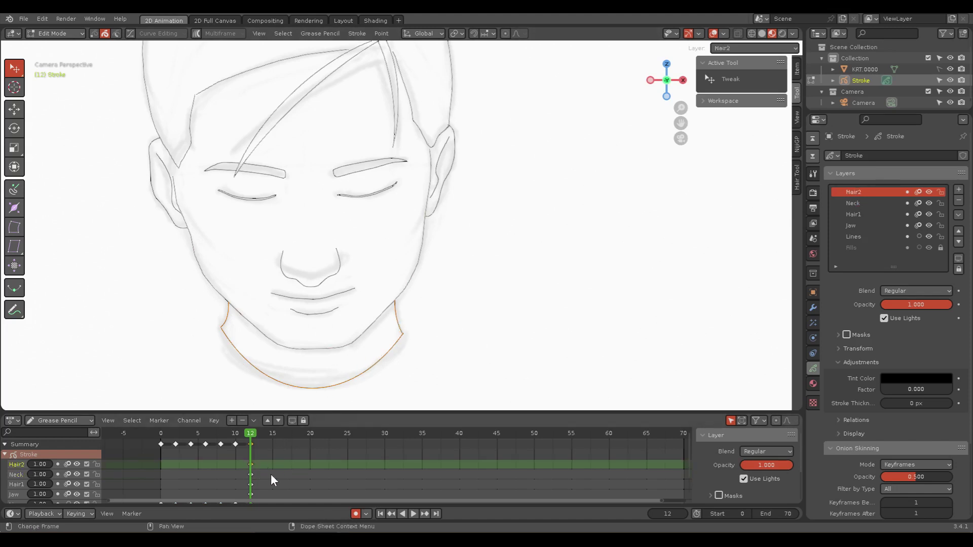
click(251, 475)
key(ctrl+v)
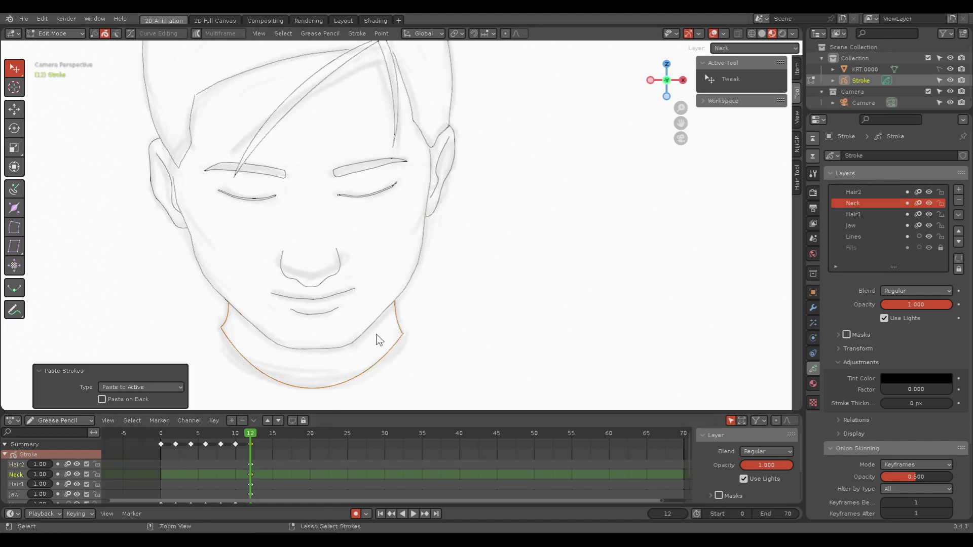
click(380, 339)
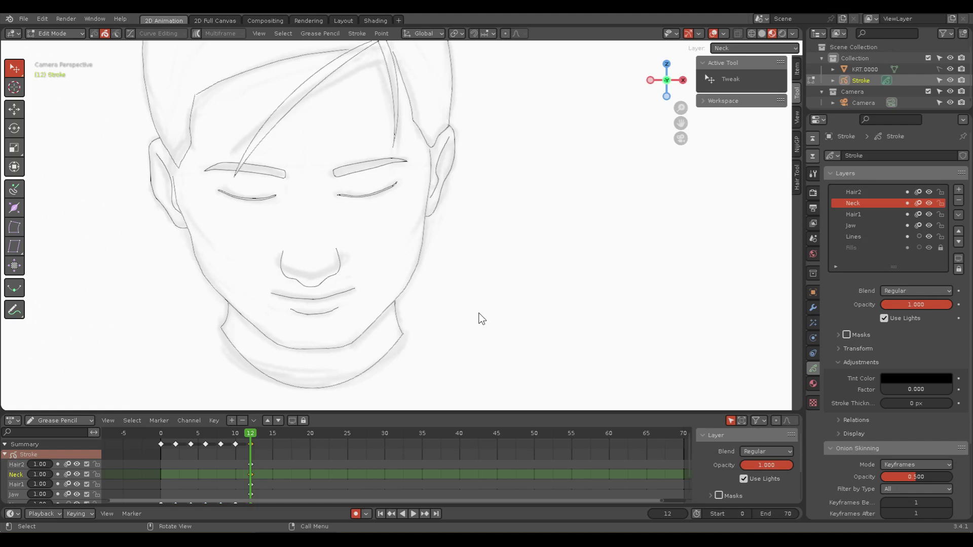
Step: Add the right ear to the ear selection and make Lines the active layer
shift+middle_drag(463, 285, 489, 305)
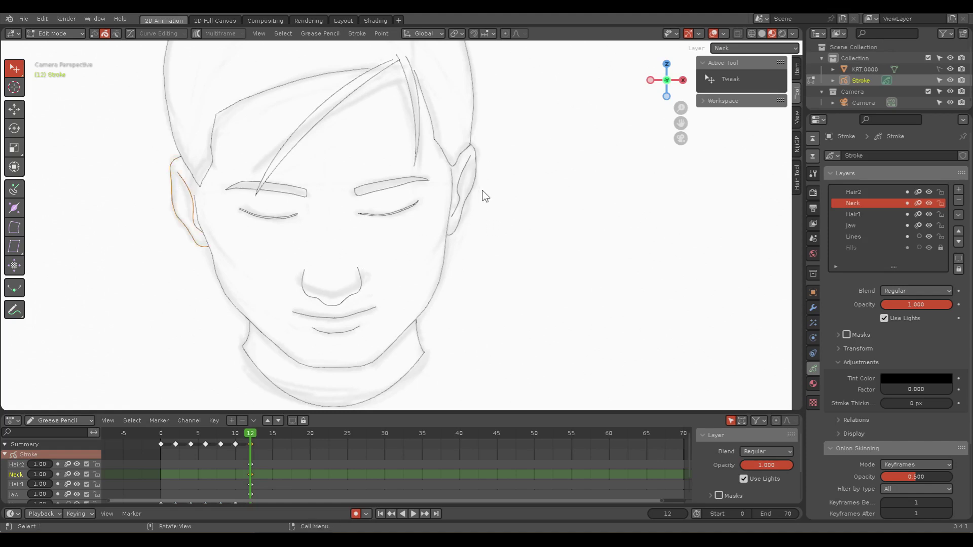
shift+click(463, 183)
scroll(14, 486, down, 2)
click(15, 484)
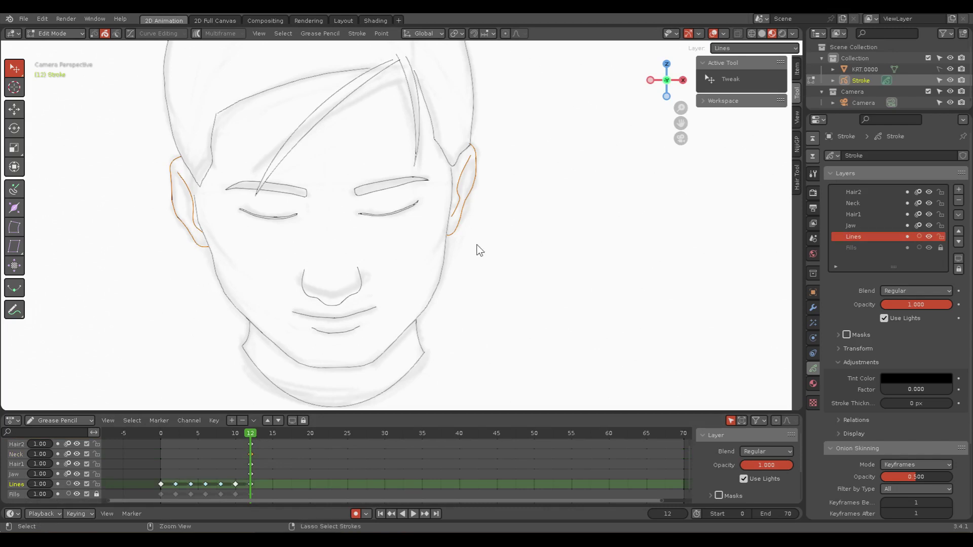
Step: Add an Ears layer holding the pasted ear strokes, then hide Lines
click(958, 189)
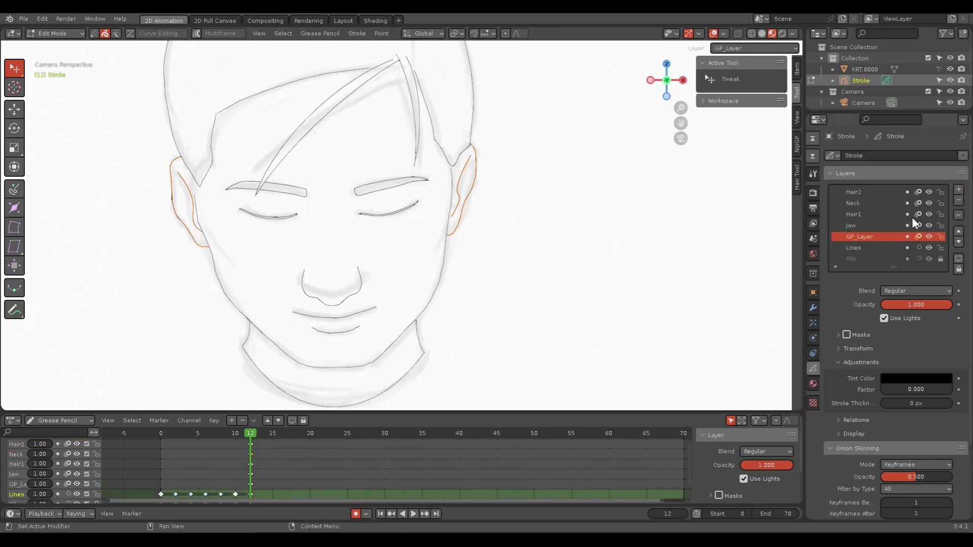
double_click(866, 236)
text(Ears)
key(Return)
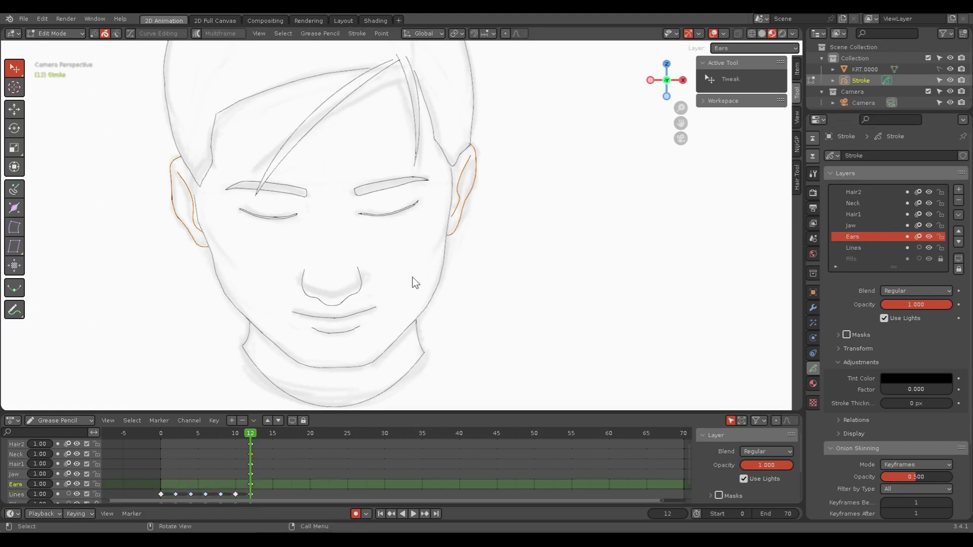
key(ctrl+v)
click(516, 263)
click(76, 494)
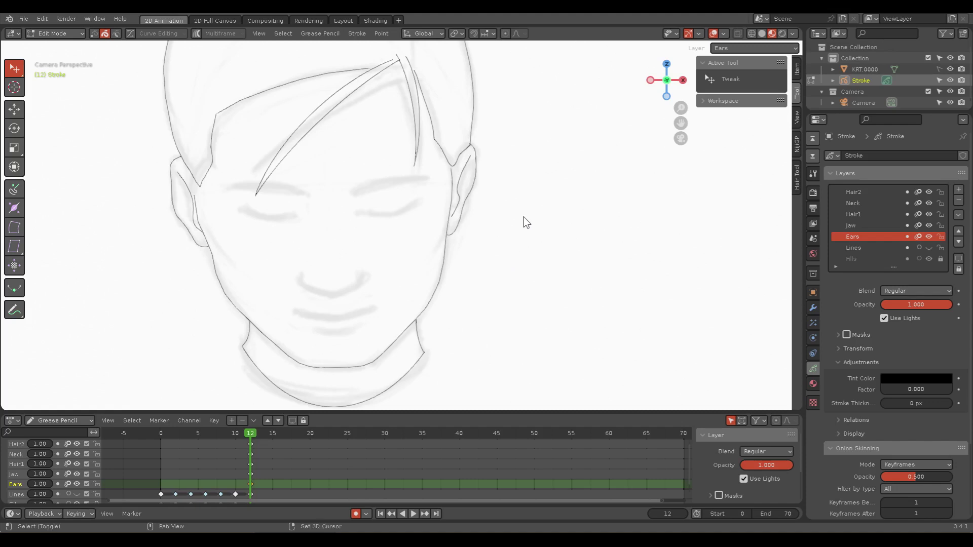
Step: Toggle the Ears, Jaw, Hair1, Neck and Hair2 layers to inspect their strokes
mouse_move(522, 220)
shift+middle_down()
mouse_move(514, 322)
mouse_move(544, 180)
shift+middle_up()
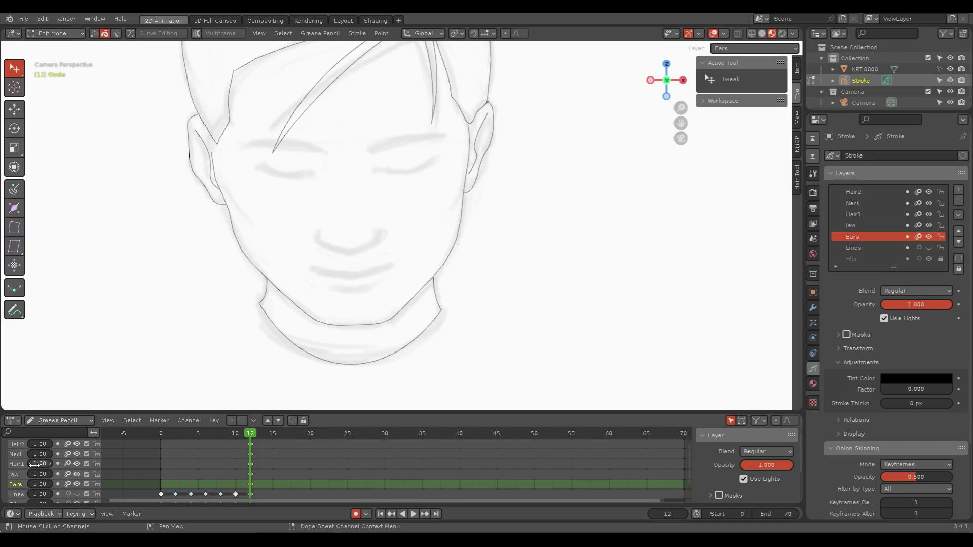
click(76, 483)
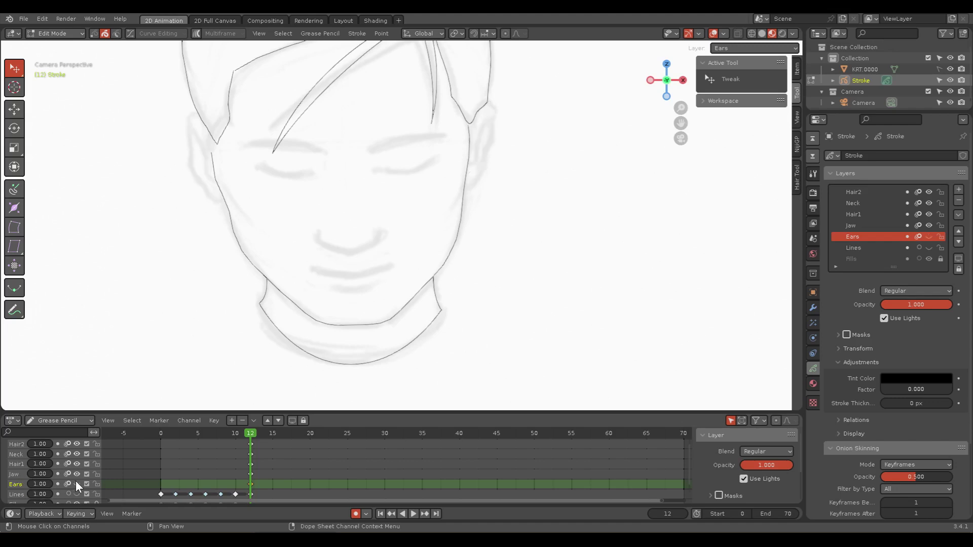
drag(76, 474, 75, 463)
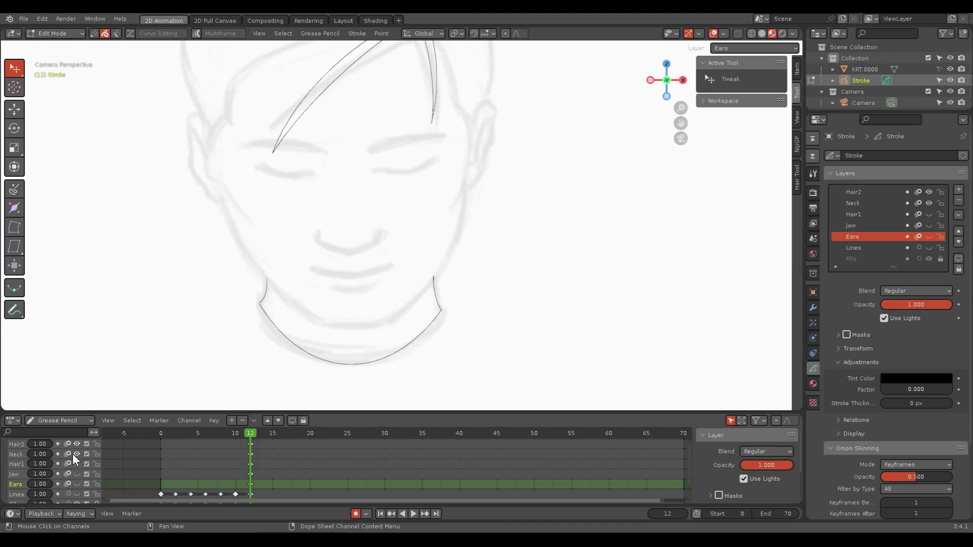
click(73, 454)
click(74, 454)
click(76, 444)
Step: Make Hair1 active and show Hair1, Ears and Lines again
click(14, 465)
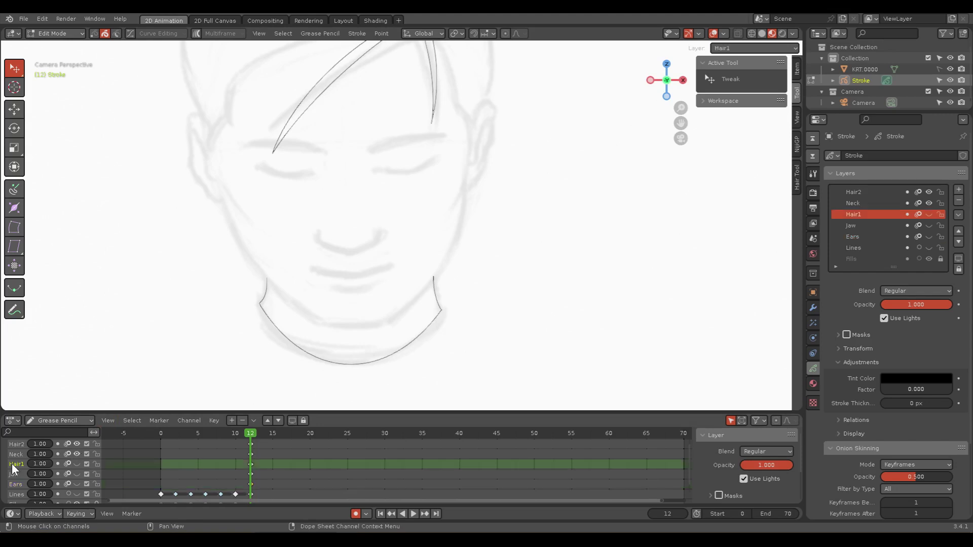
click(76, 464)
click(77, 484)
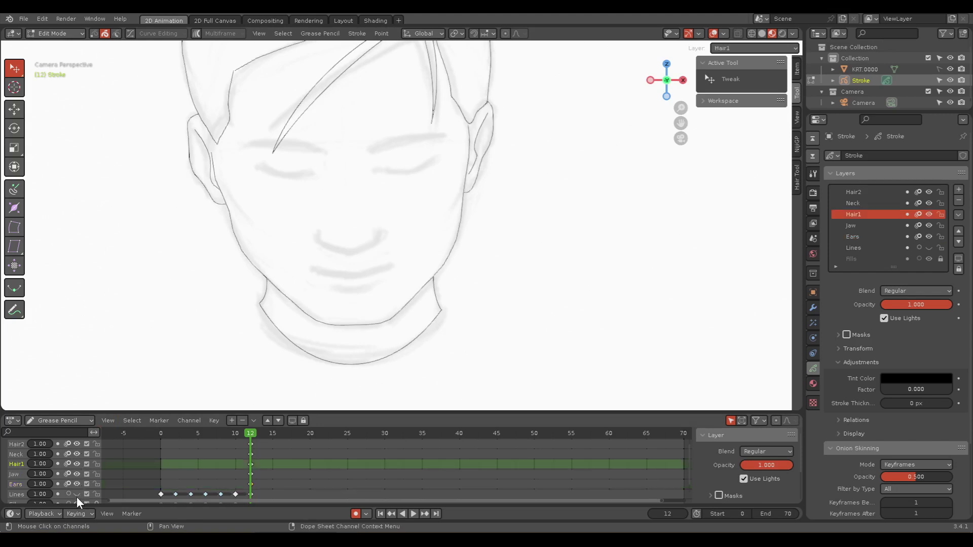
click(77, 493)
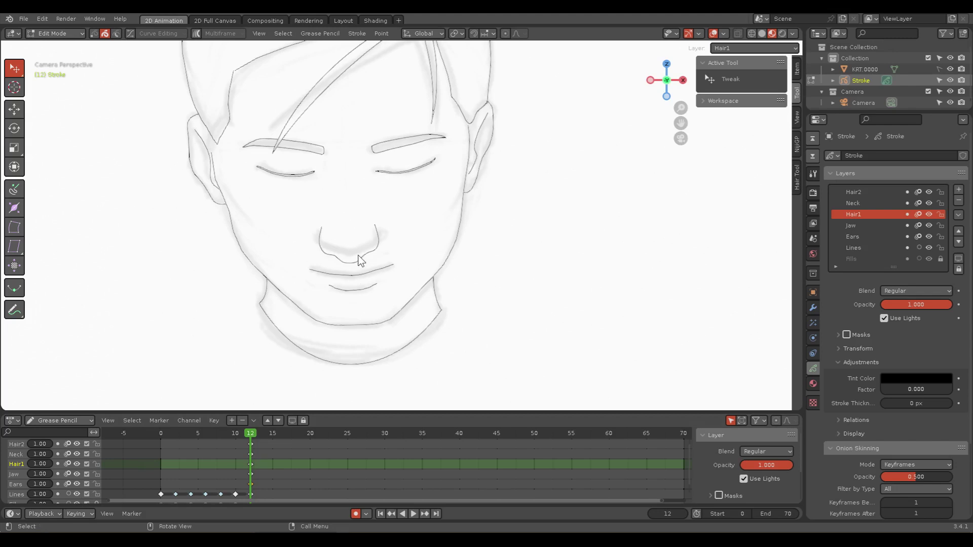
Step: Select both eyebrow strokes and make Lines the active layer
click(311, 157)
shift+click(386, 148)
shift+middle_drag(358, 163, 349, 202)
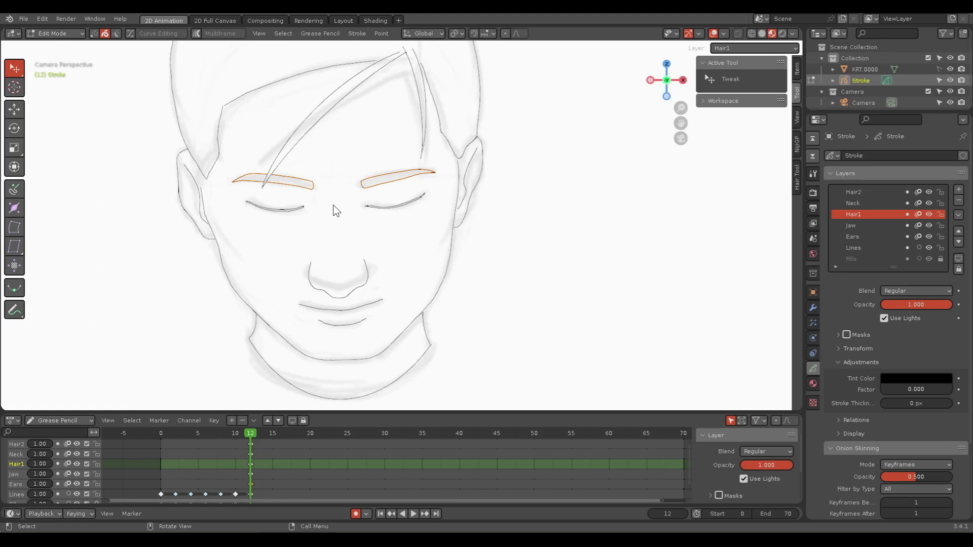
mouse_move(336, 211)
shift+middle_down()
mouse_move(344, 230)
mouse_move(334, 205)
shift+middle_up()
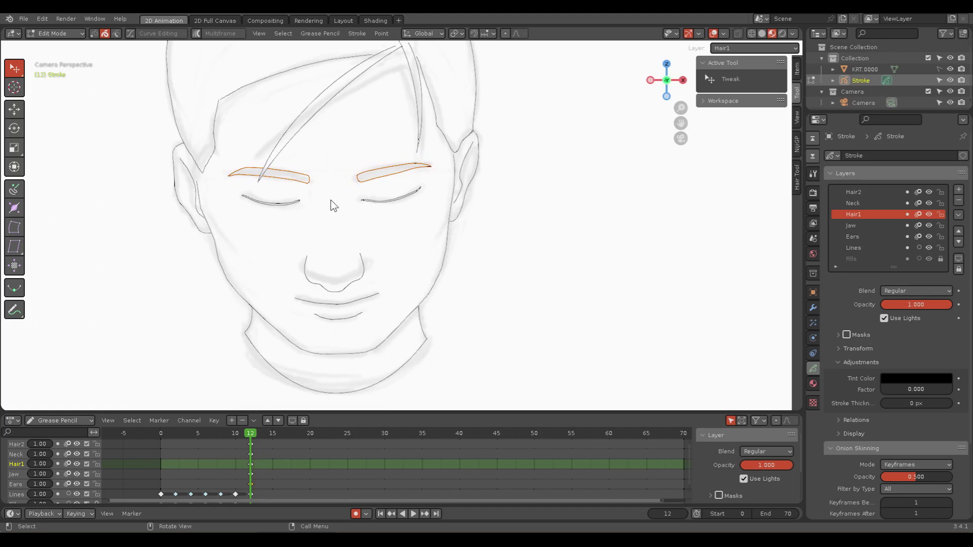
click(20, 495)
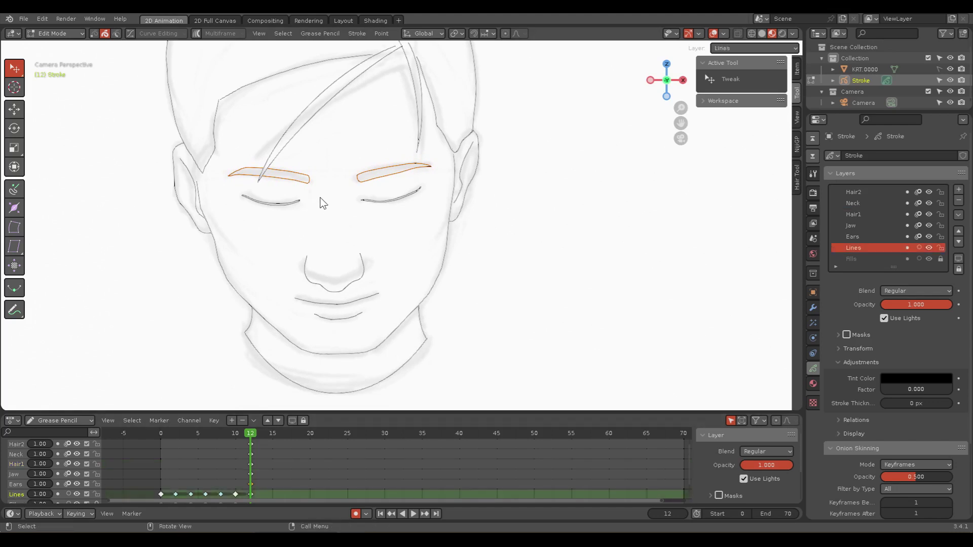
Step: Add a Brows layer above Lines, then select the nose stroke
click(958, 190)
double_click(862, 248)
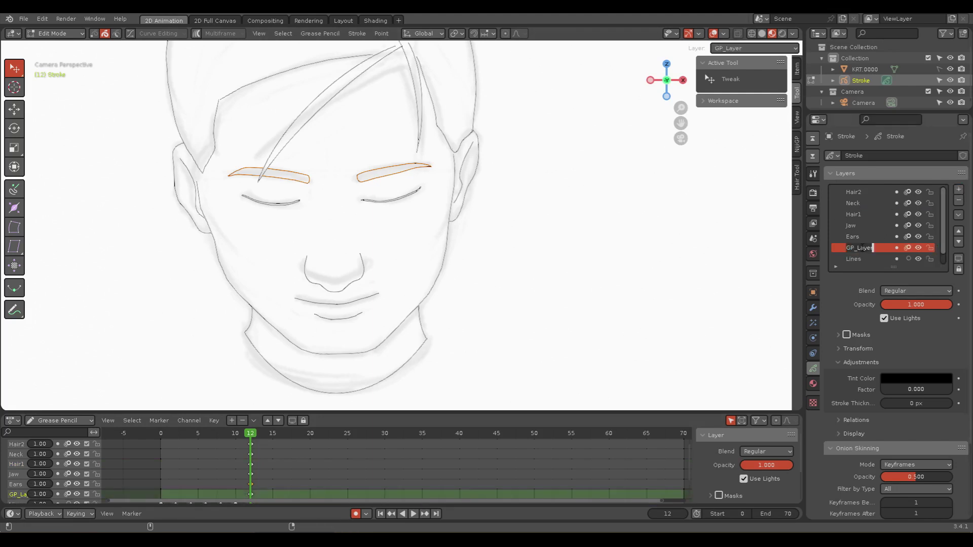
text(Brows)
key(Return)
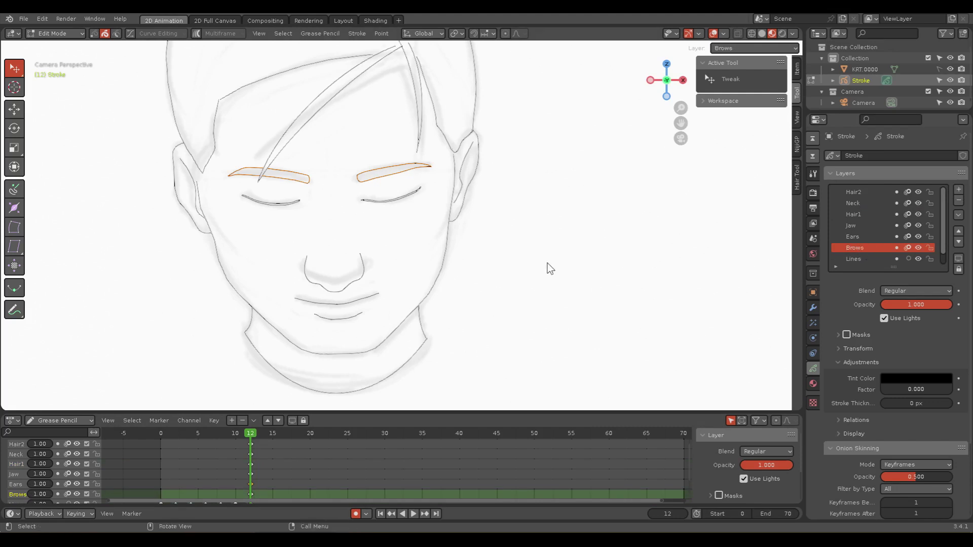
click(511, 274)
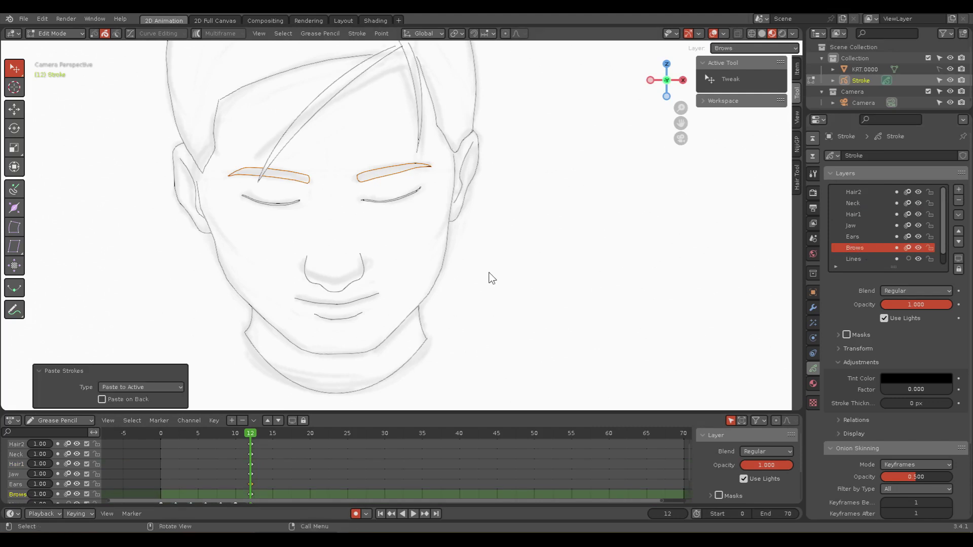
click(355, 285)
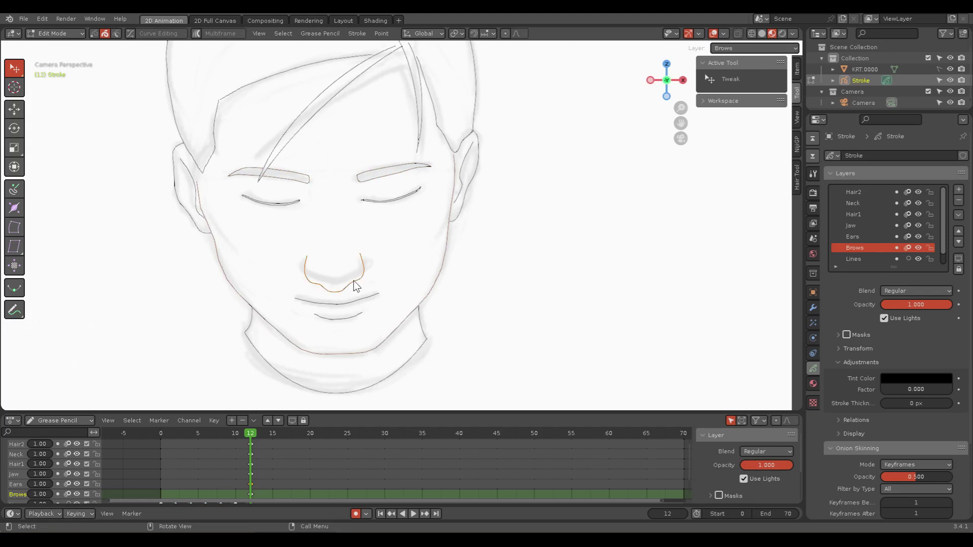
Step: Add a Nose layer and paste the nose stroke into it
click(959, 191)
double_click(859, 247)
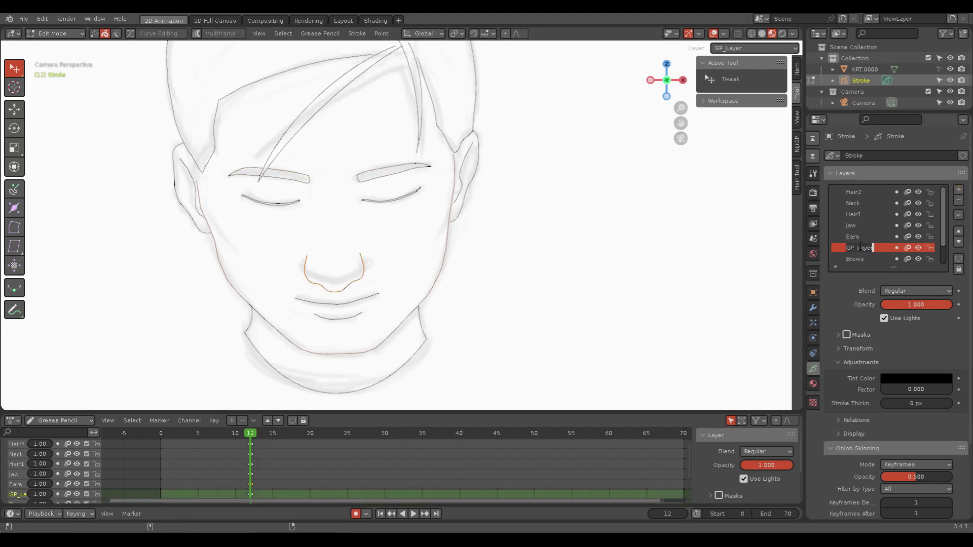
text(Nose)
key(Return)
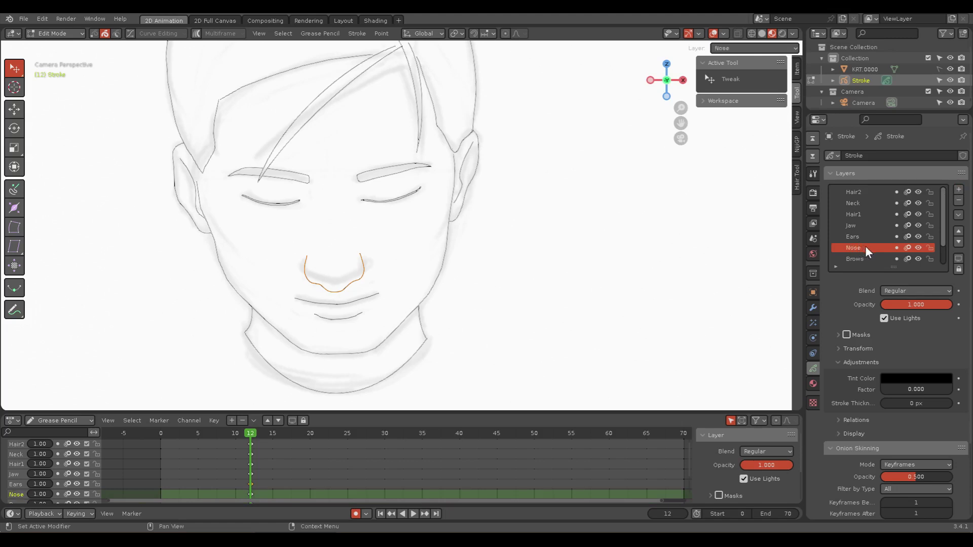
key(ctrl+v)
click(354, 286)
Step: Put both lip strokes on a new Mouth layer and frame the camera view
shift+click(354, 317)
click(958, 190)
double_click(856, 248)
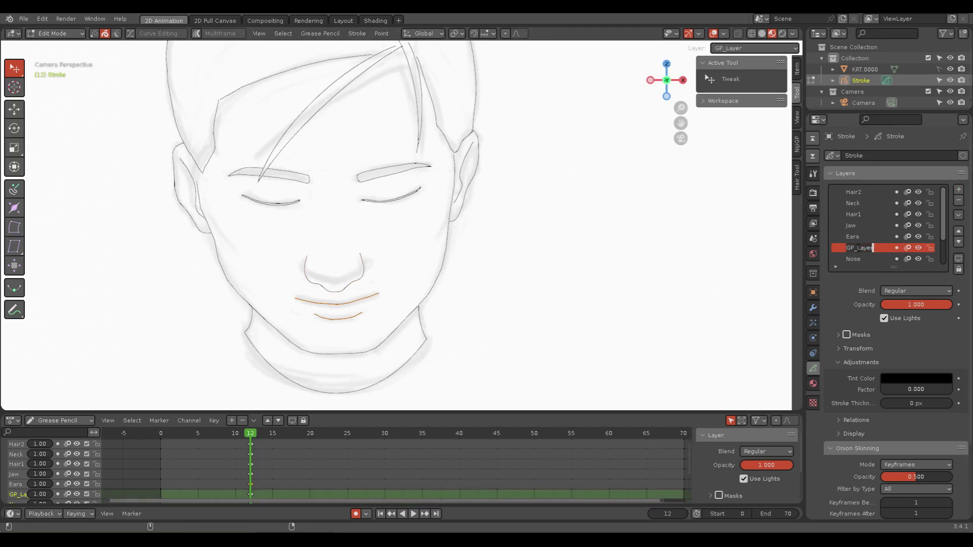
text(Mouth)
key(Return)
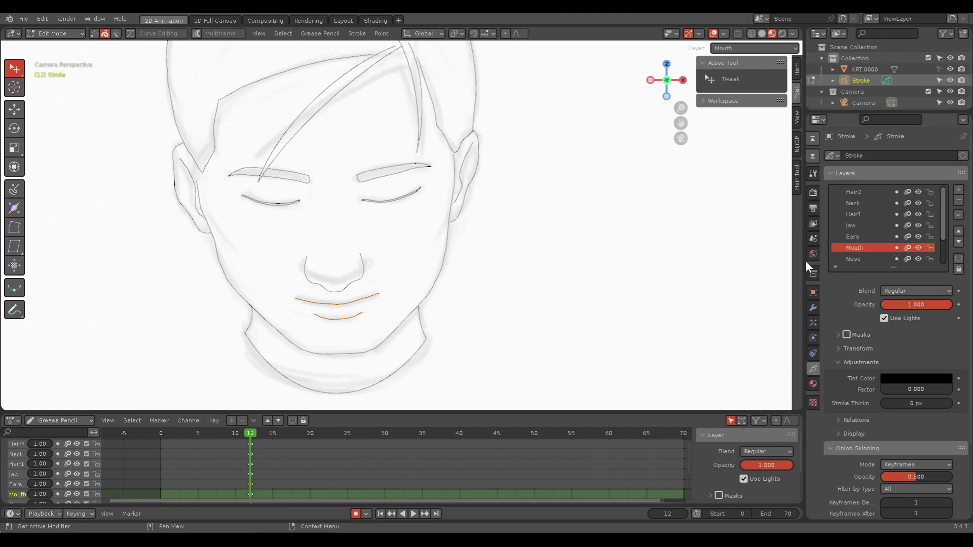
key(ctrl+v)
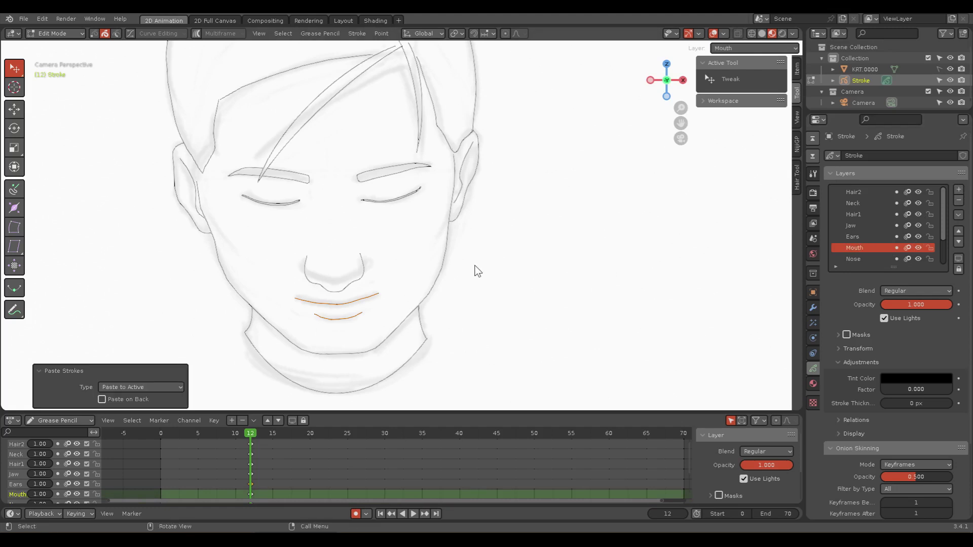
click(476, 270)
key(Home)
Step: Briefly hide the Lines layer to inspect the remaining strokes, then show it again
scroll(477, 268, down, 1)
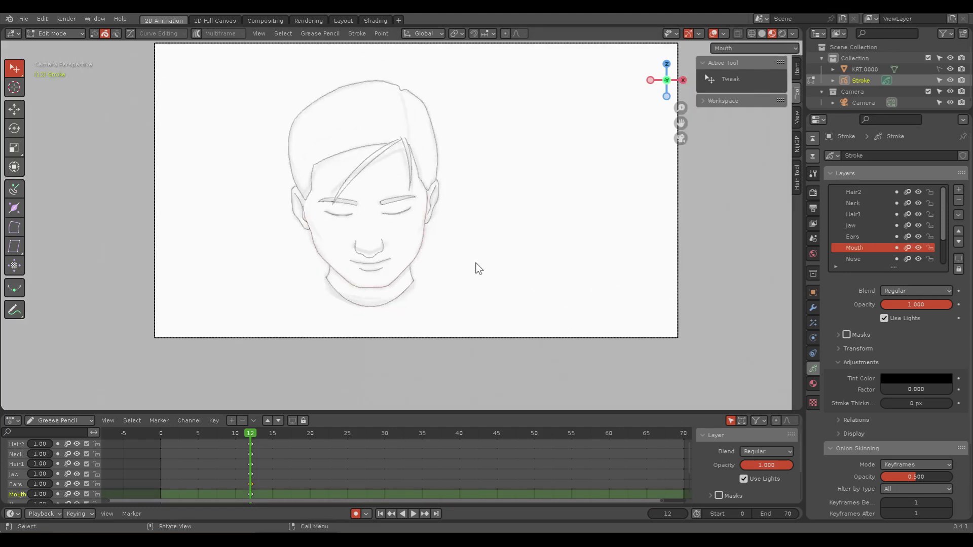
scroll(12, 474, down, 2)
scroll(71, 494, down, 2)
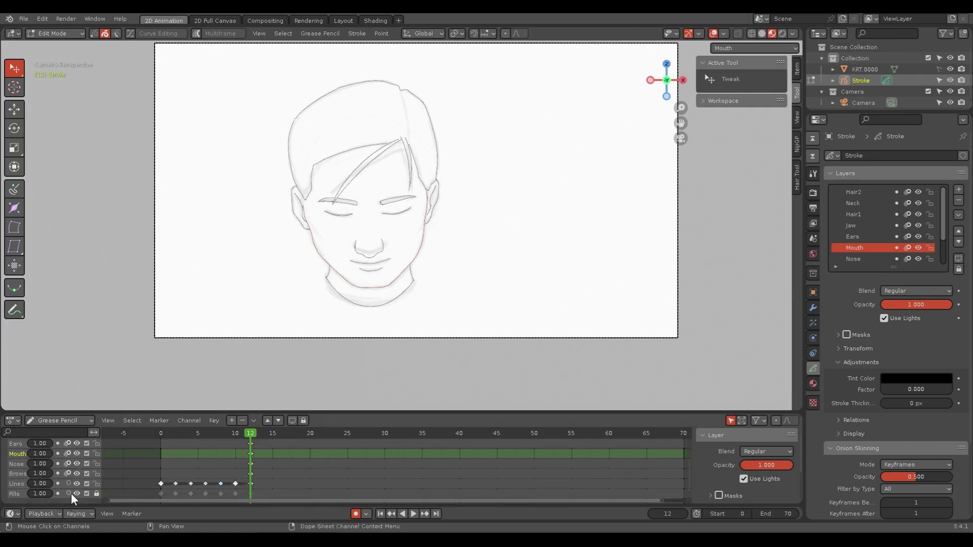
click(77, 483)
scroll(62, 467, up, 2)
scroll(62, 468, up, 2)
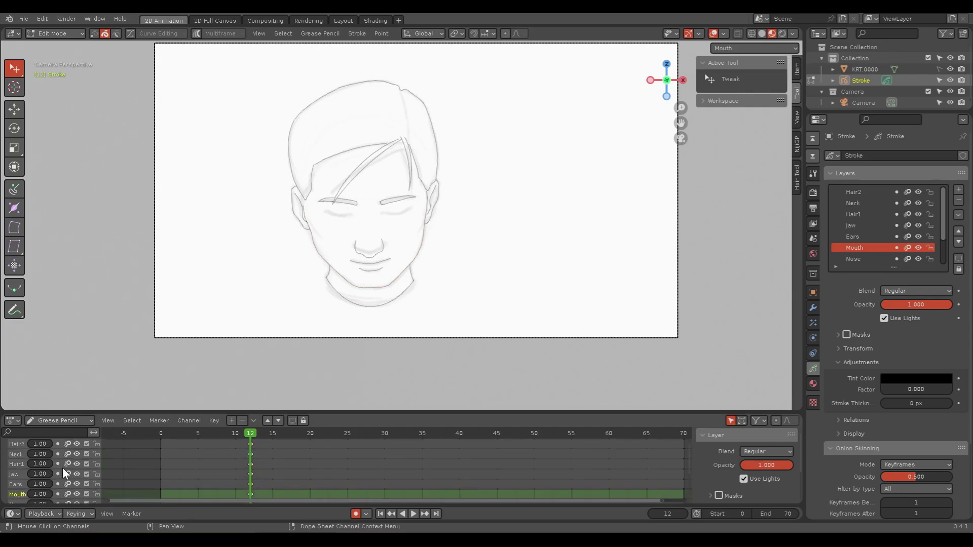
scroll(65, 463, down, 5)
scroll(64, 463, up, 4)
scroll(65, 463, down, 2)
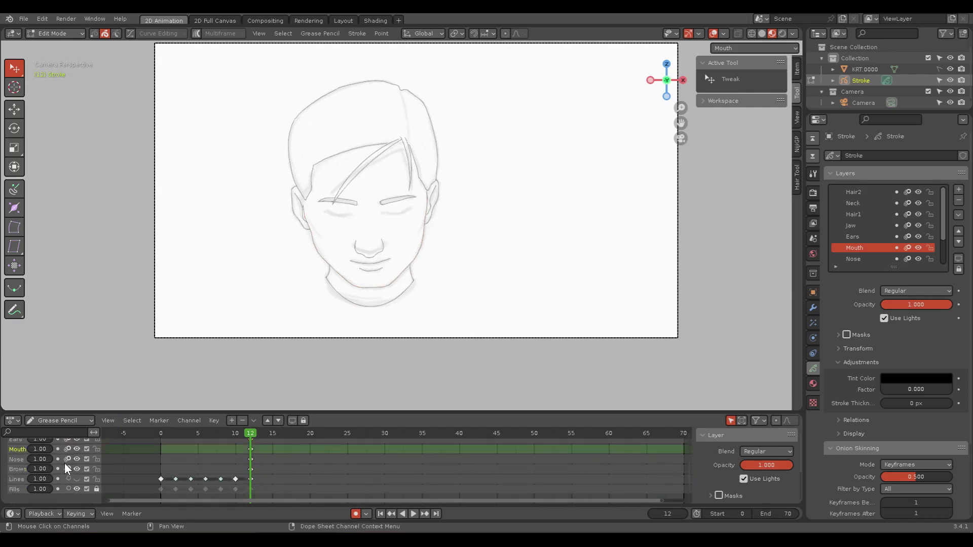
click(75, 479)
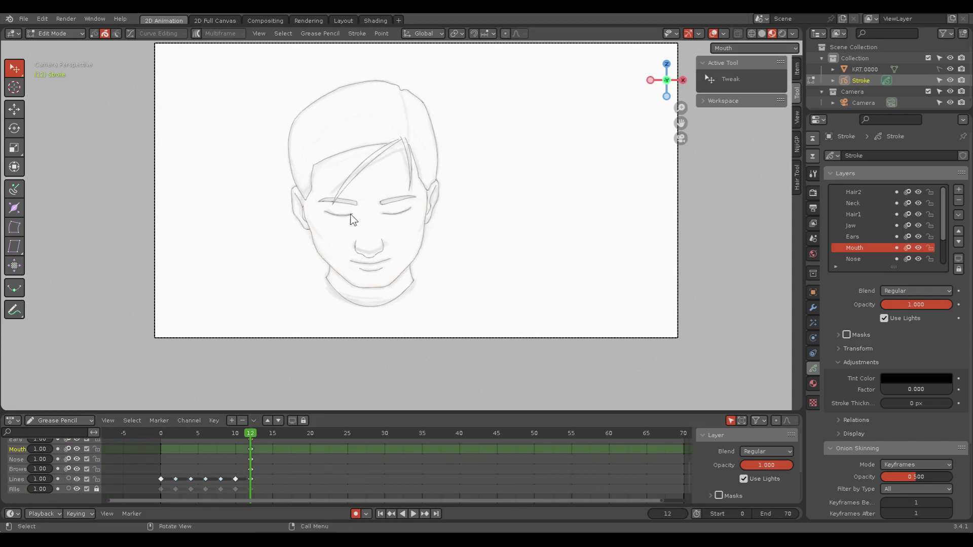
Step: Put both closed-eye strokes on a new Eyes layer and enlarge the timeline
click(347, 215)
shift+click(395, 219)
scroll(395, 219, up, 5)
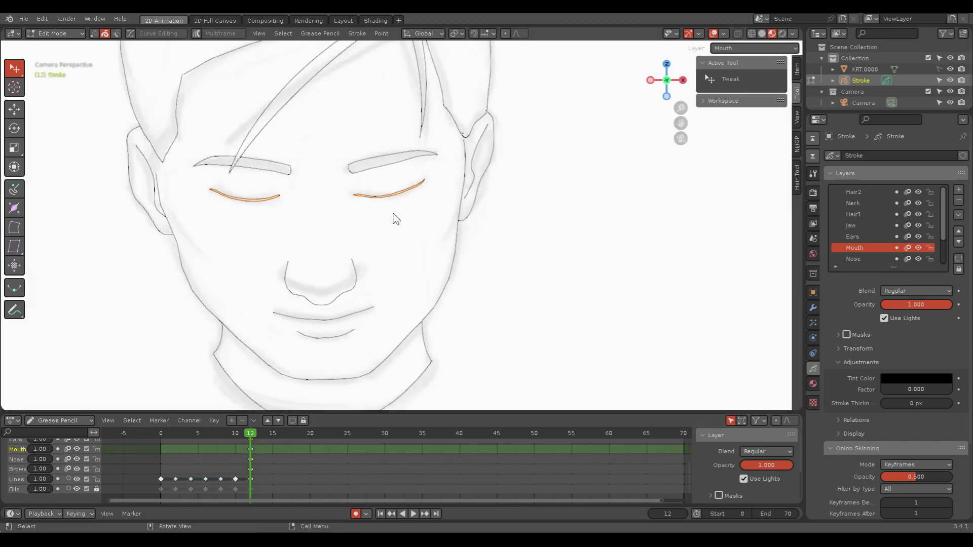
click(958, 189)
double_click(860, 247)
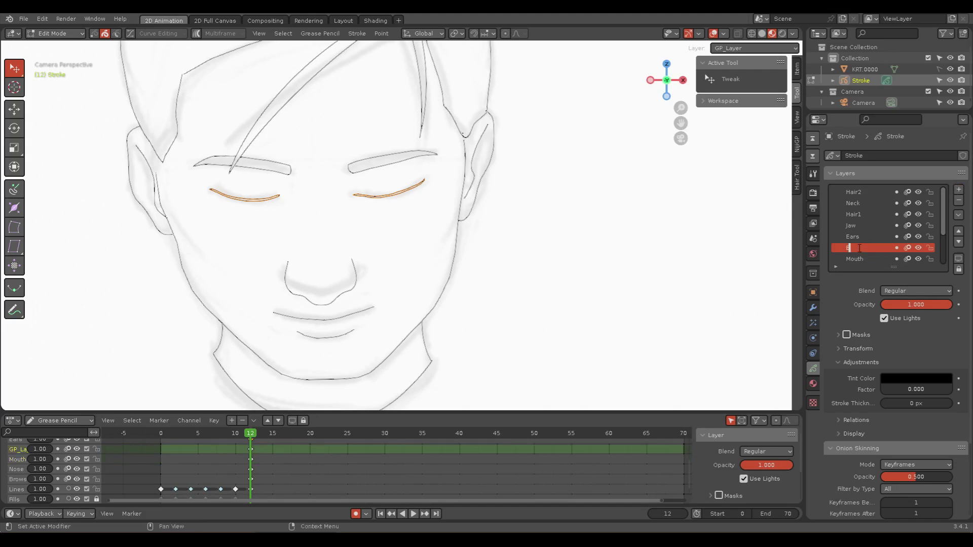
text(Eyes)
key(Return)
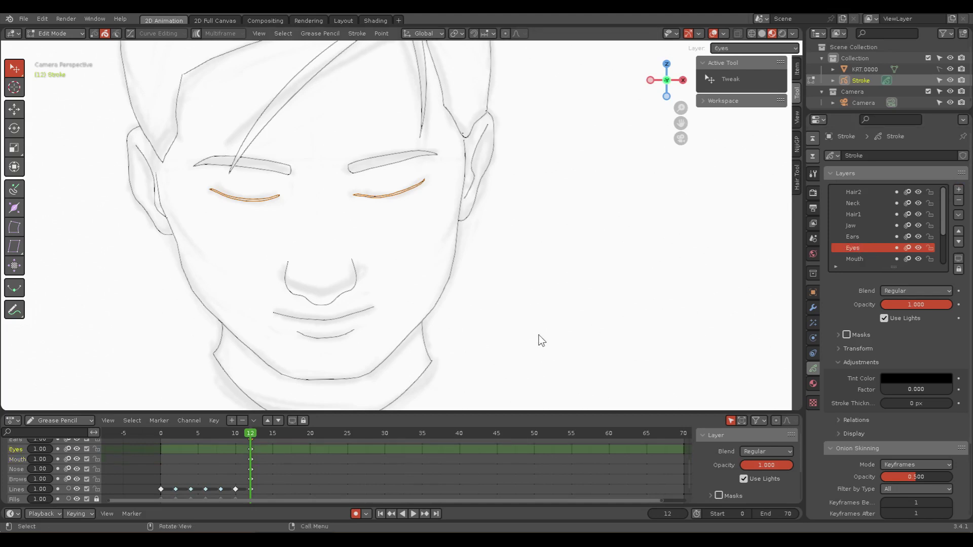
key(ctrl+v)
click(501, 323)
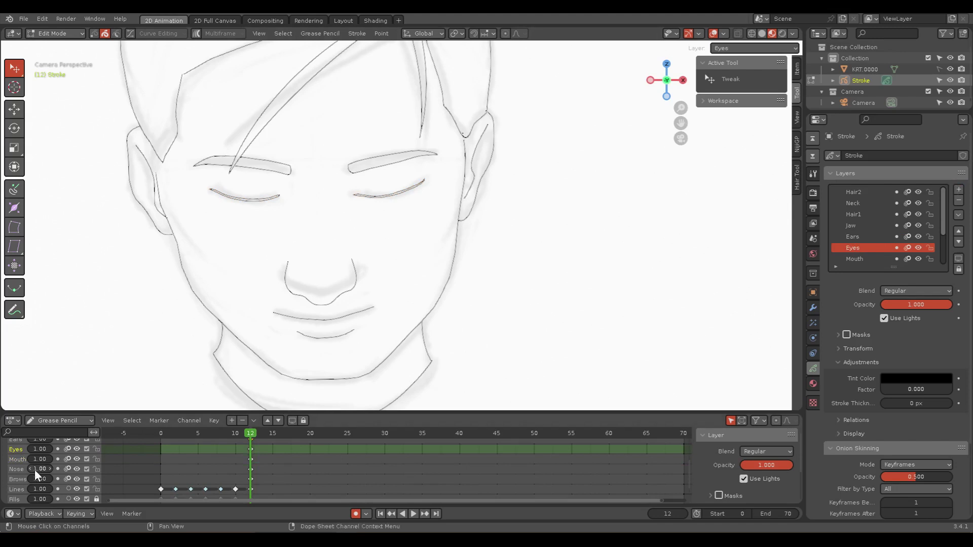
drag(175, 408, 172, 363)
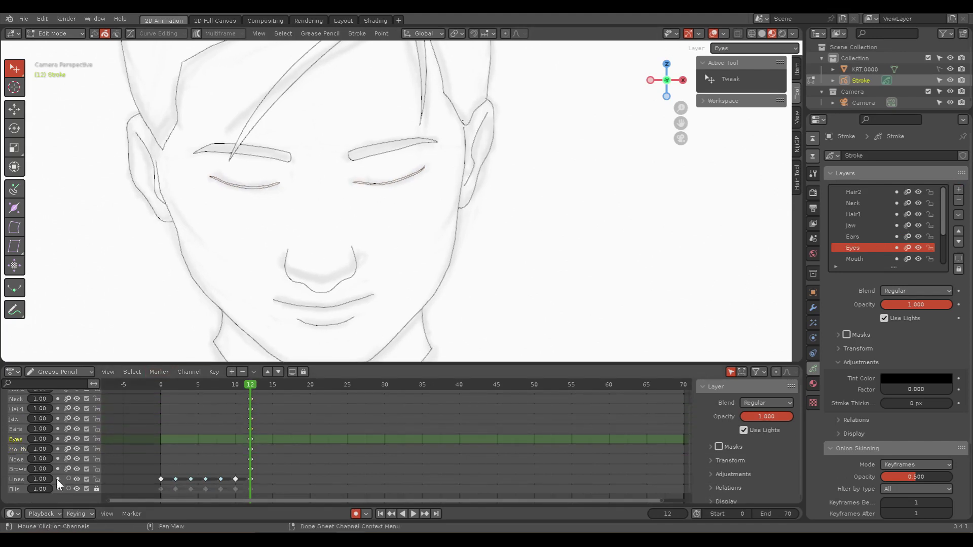
Step: Hide the Hair2 and Neck layers, keeping Hair1 visible
scroll(75, 476, up, 2)
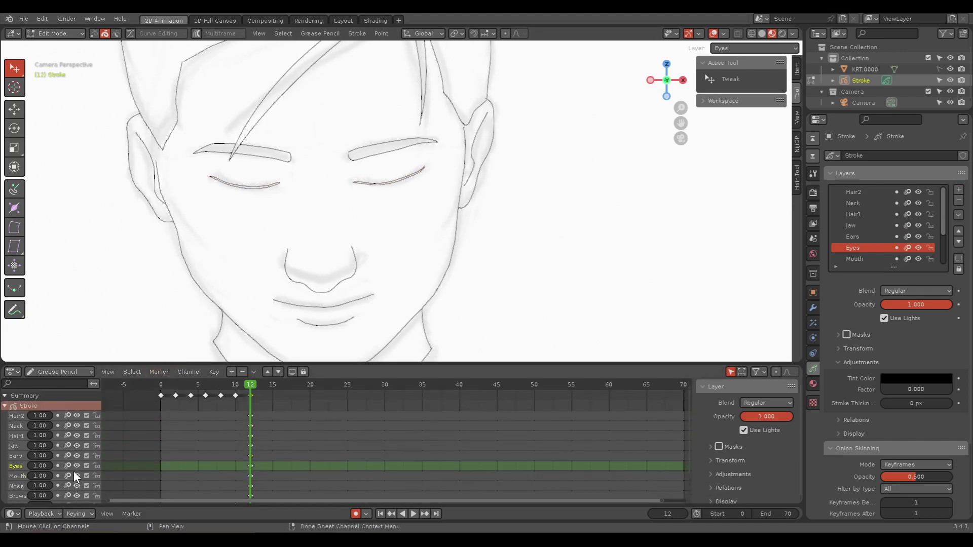
click(76, 416)
scroll(402, 218, down, 3)
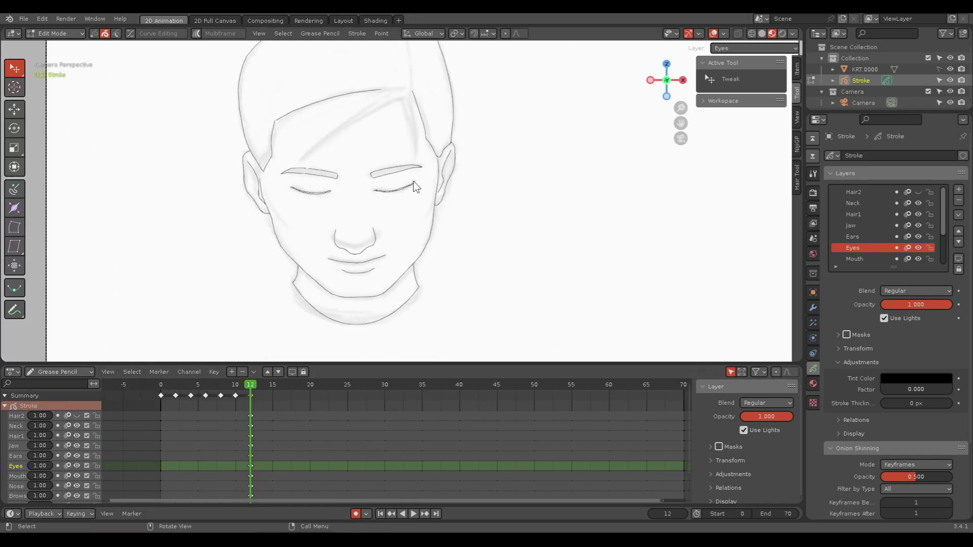
scroll(402, 218, down, 2)
click(77, 426)
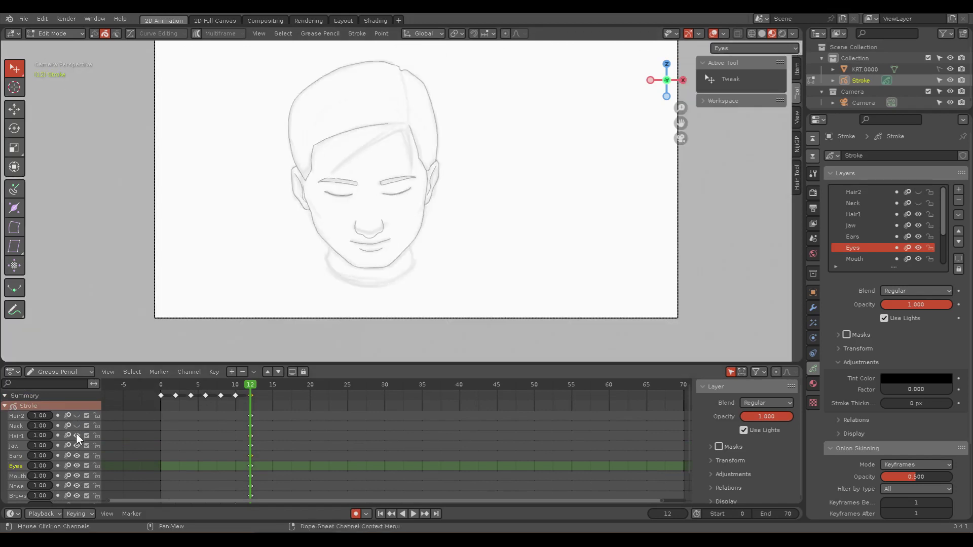
click(77, 436)
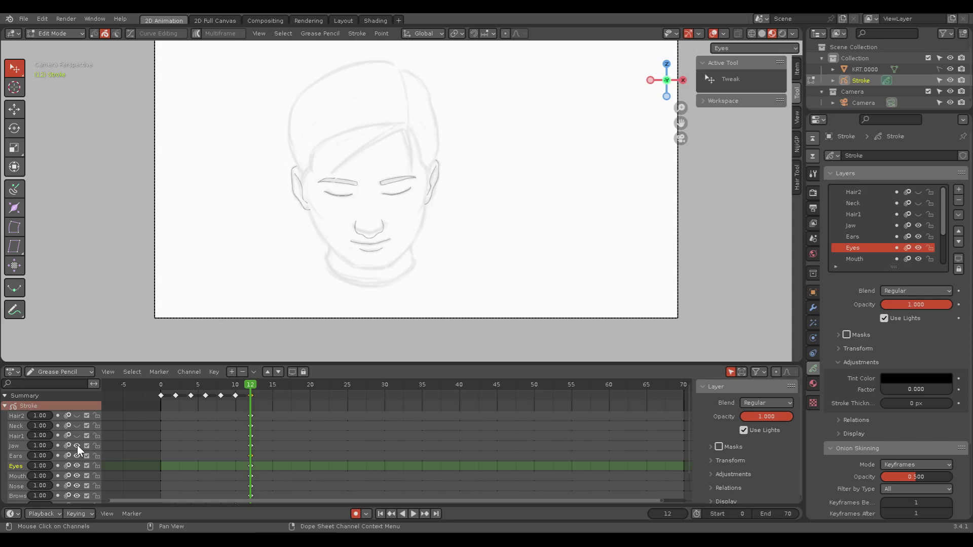
click(78, 435)
click(77, 434)
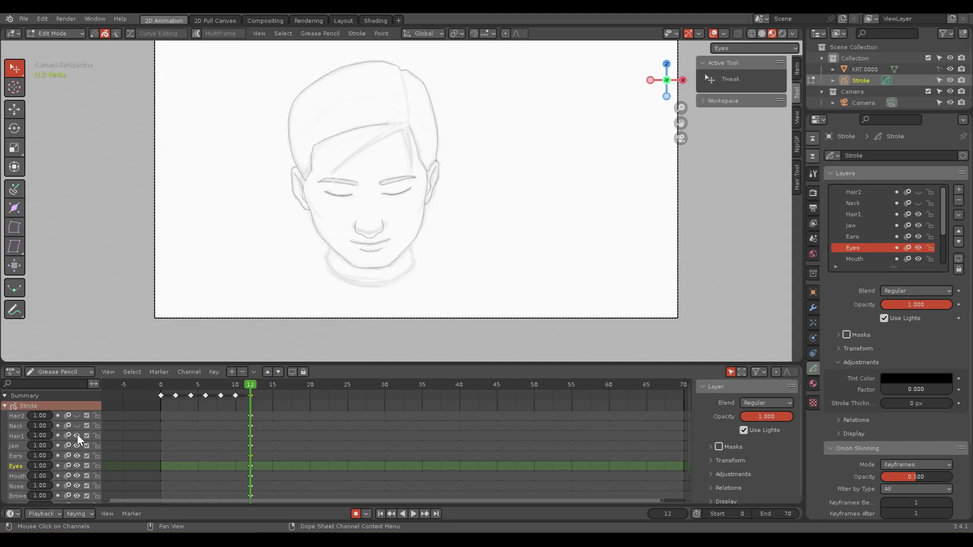
Step: Paste the copied closed-eye strokes onto the Jaw layer, then make Hair1 active
click(14, 437)
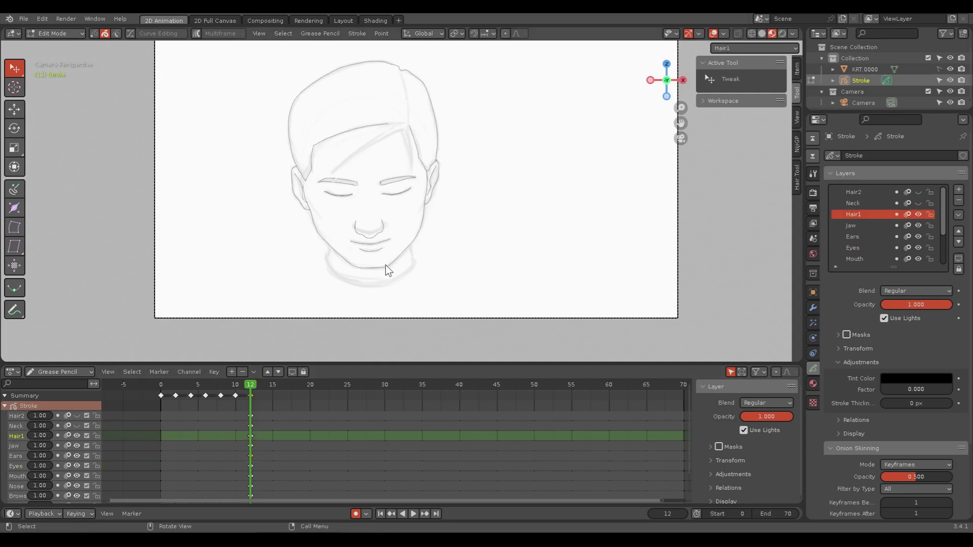
click(15, 445)
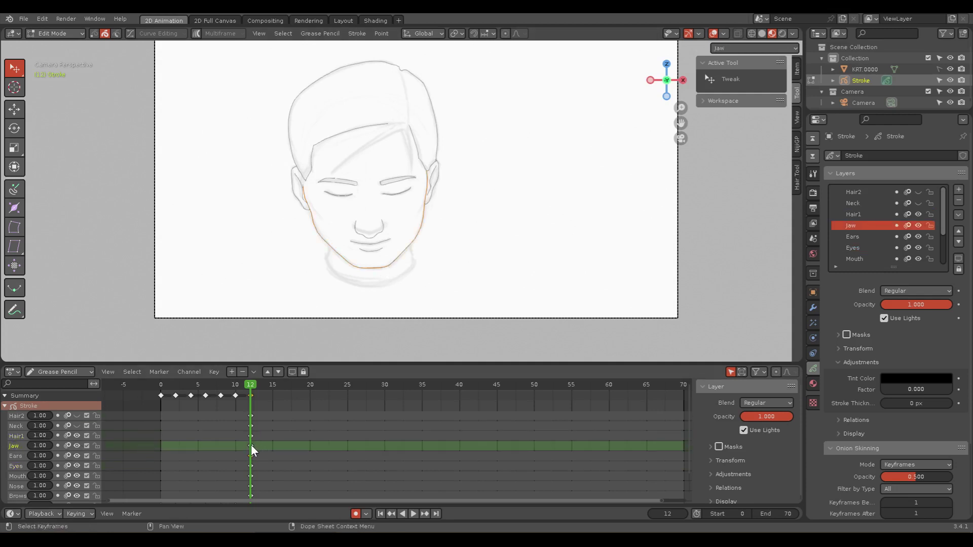
key(ctrl+v)
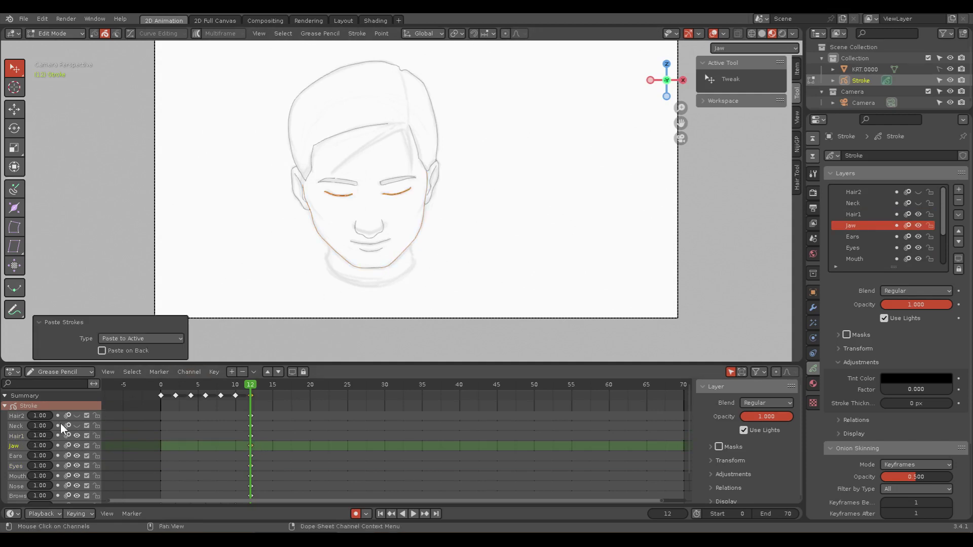
click(14, 437)
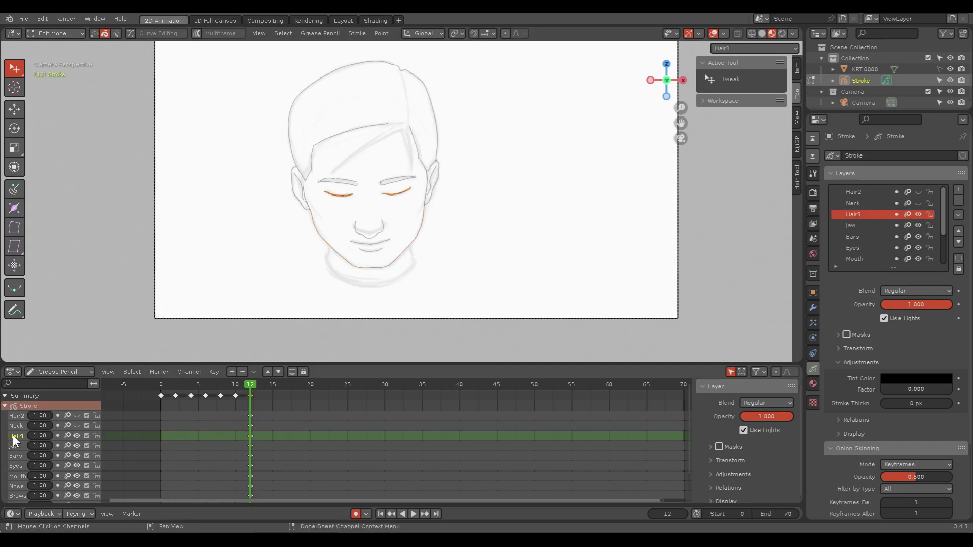
Step: Hide the Jaw layer, delete the selected stray eye strokes, and save untitled1.blend
click(76, 444)
click(77, 434)
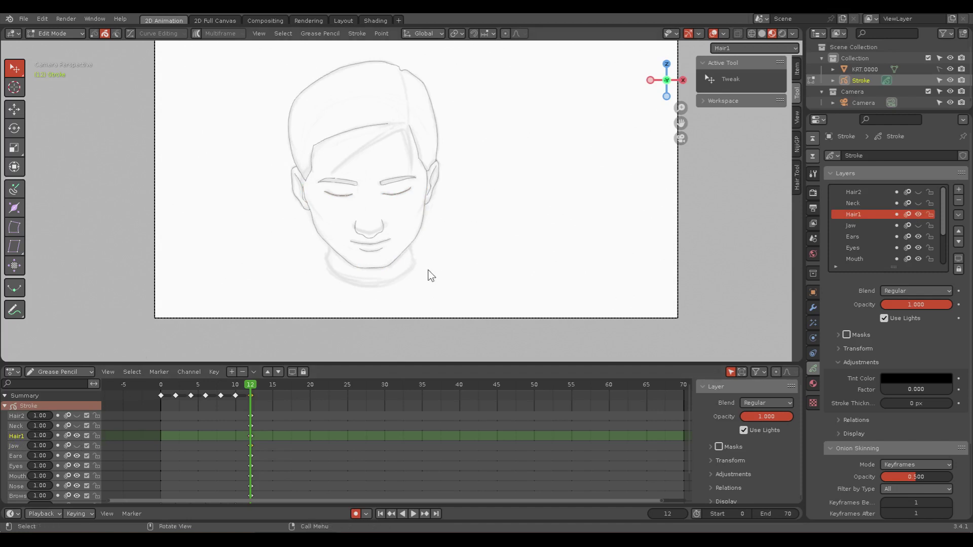
key(x)
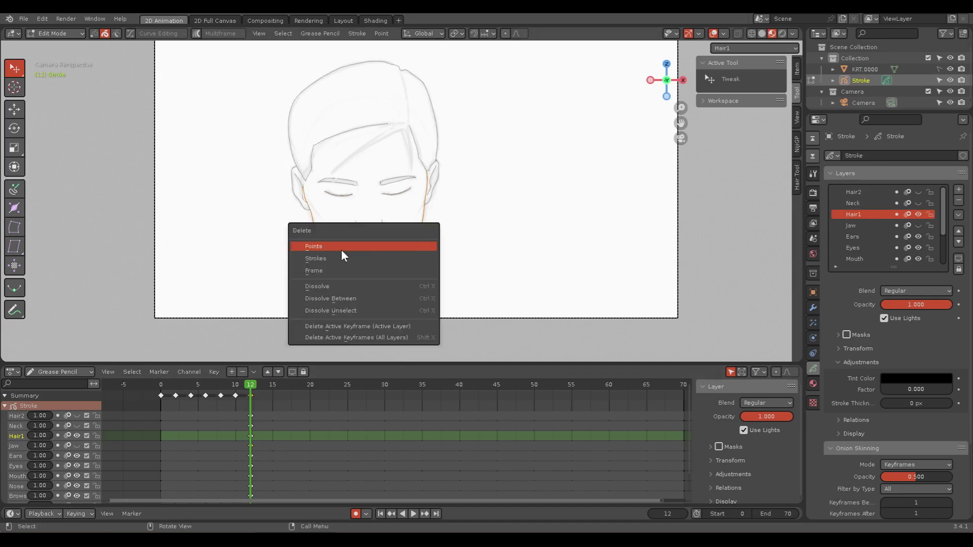
click(321, 257)
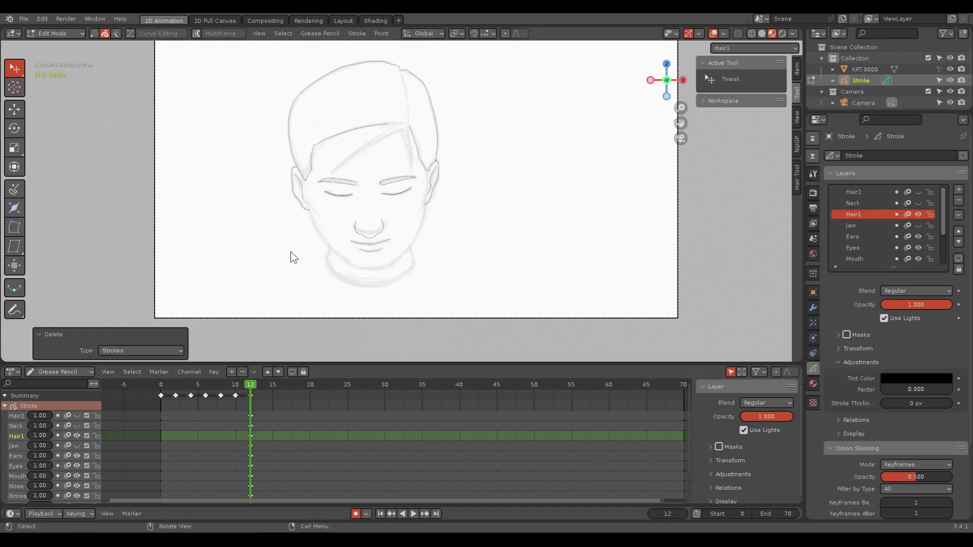
key(ctrl+s)
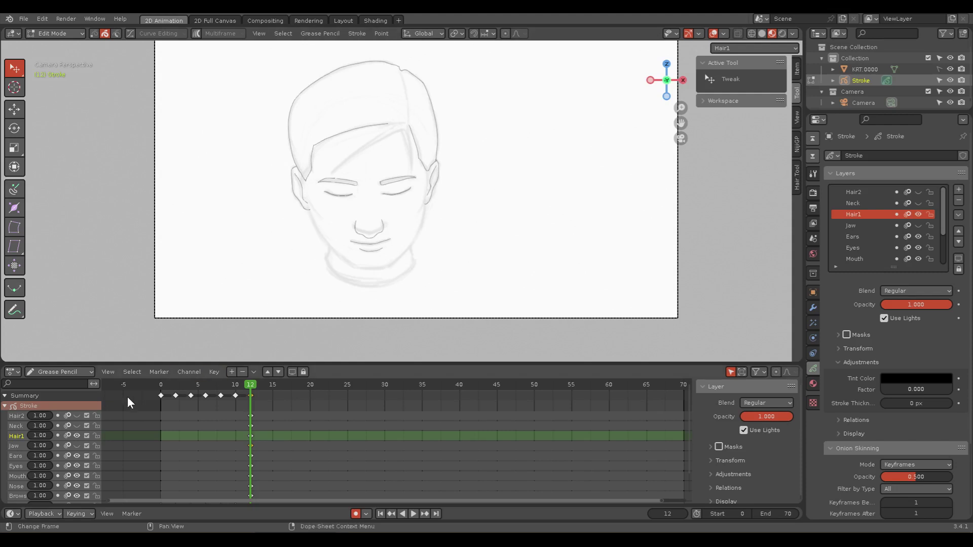
Step: Toggle layer visibility to isolate the Jaw strokes and make Jaw the active layer
click(77, 425)
click(77, 416)
click(77, 415)
click(77, 436)
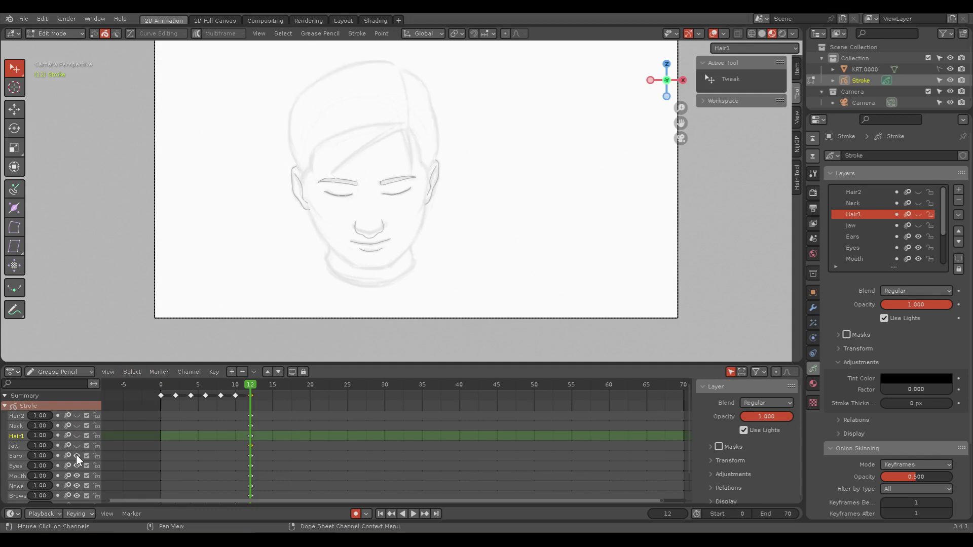
click(78, 446)
click(77, 446)
click(13, 445)
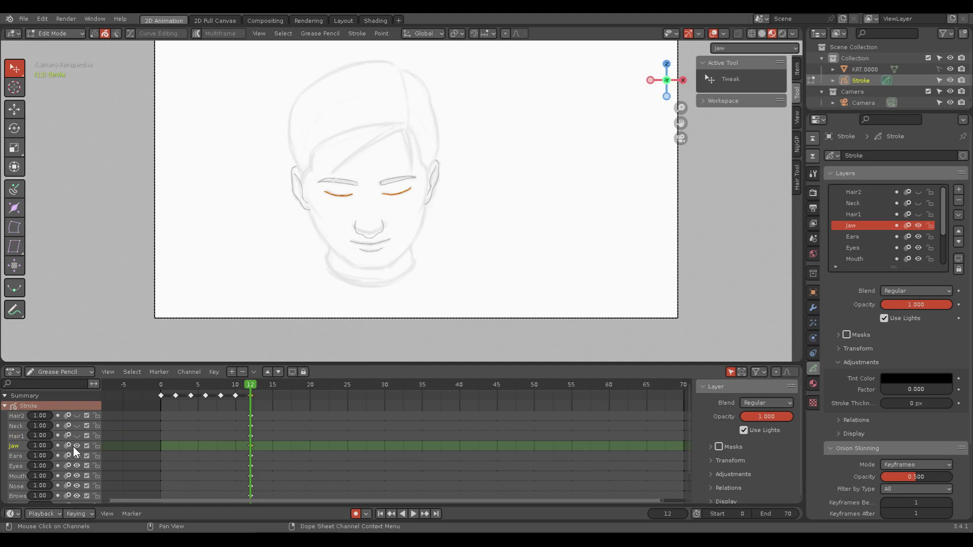
Step: Compare the Jaw and Eyes layer strokes by toggling their visibility, leaving Jaw shown
click(77, 446)
click(77, 466)
click(77, 465)
click(77, 446)
click(77, 446)
click(77, 446)
Step: Delete the duplicated left and right eyelid strokes from the Jaw layer
key(x)
click(343, 200)
click(390, 210)
click(345, 194)
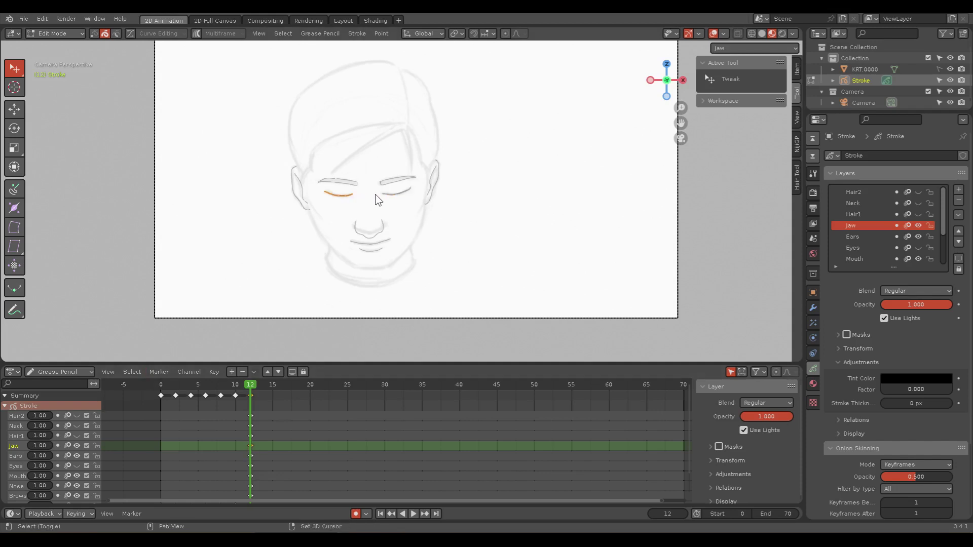
key(x)
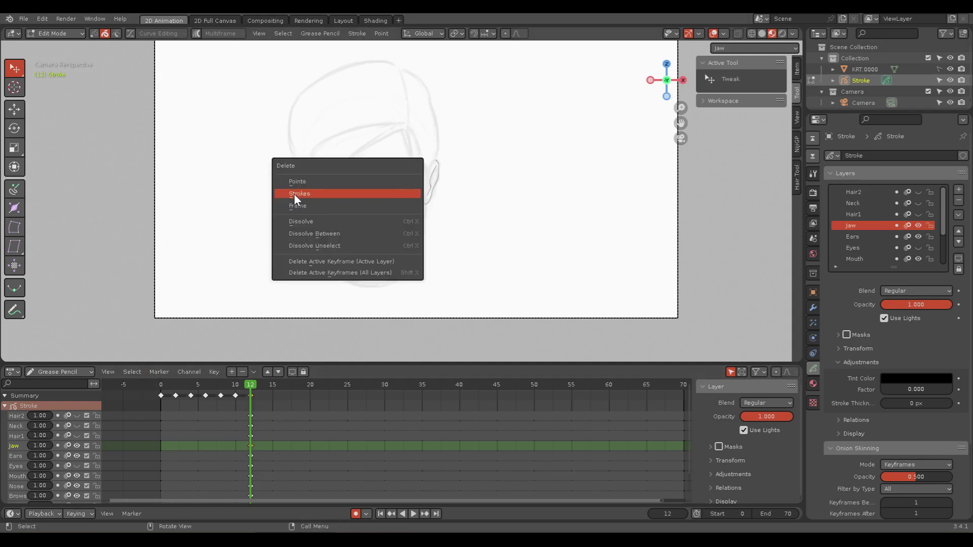
click(293, 194)
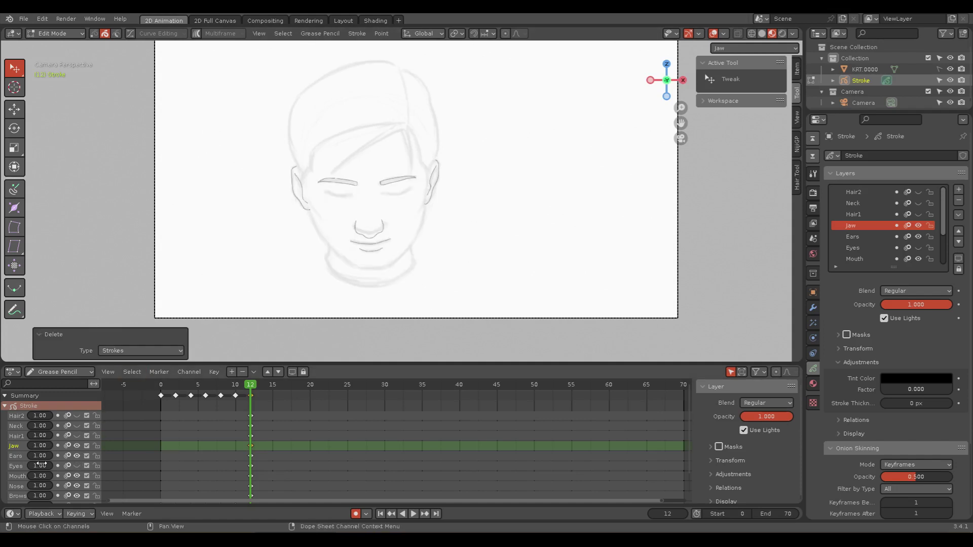
Step: Show the Lines layer and inspect its jaw outline stroke, undoing an accidental change
scroll(81, 477, down, 2)
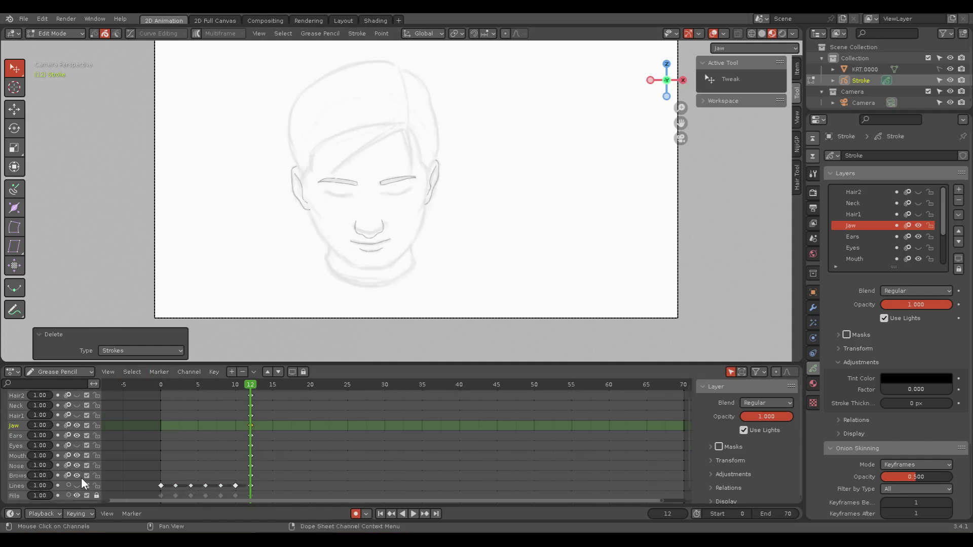
click(77, 486)
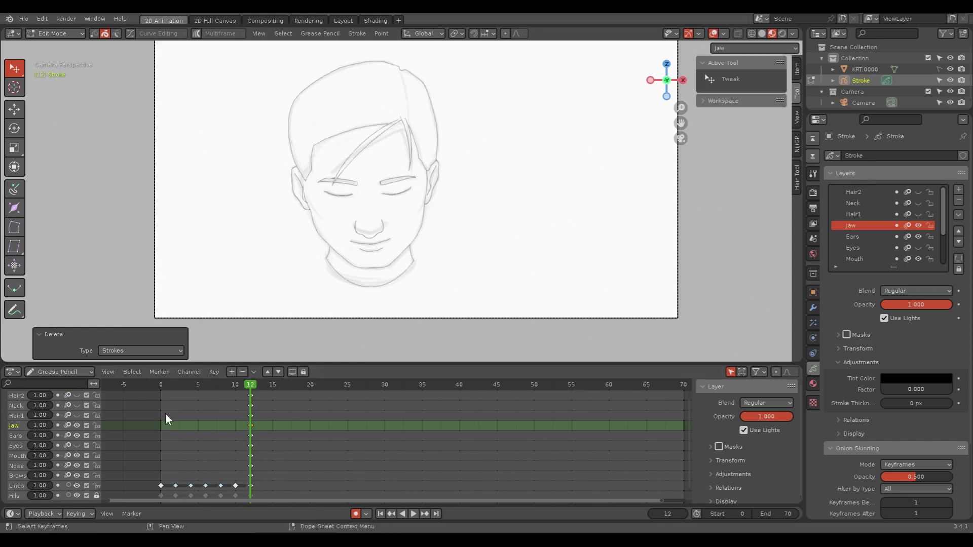
click(314, 229)
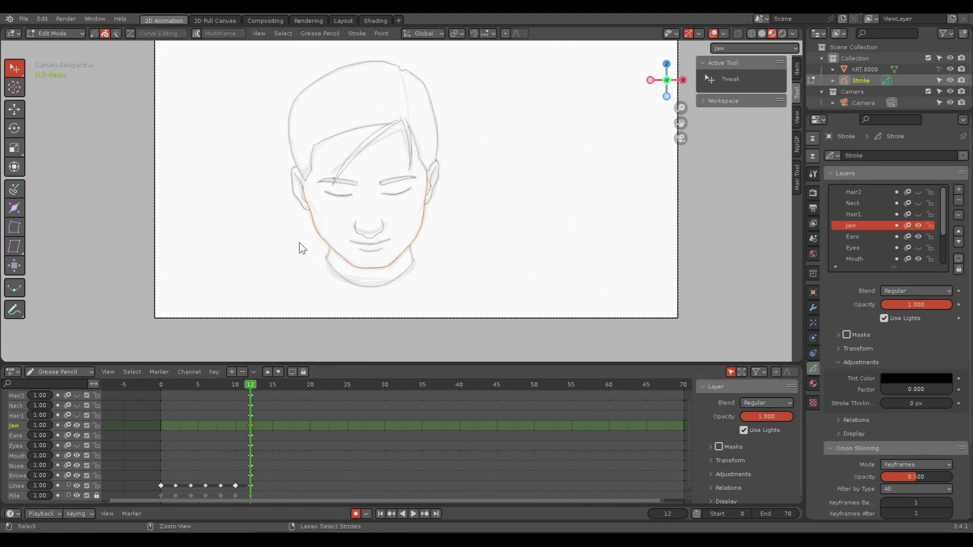
click(17, 485)
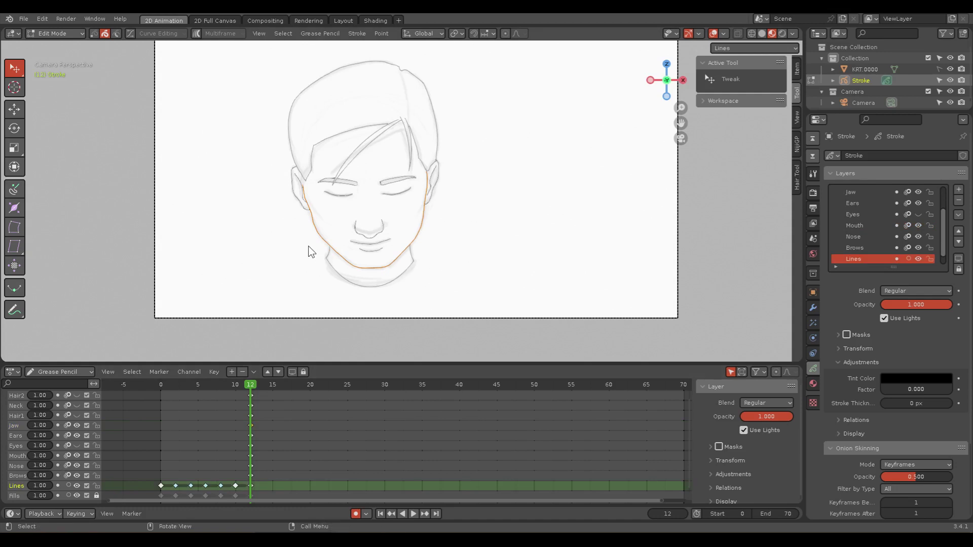
click(12, 425)
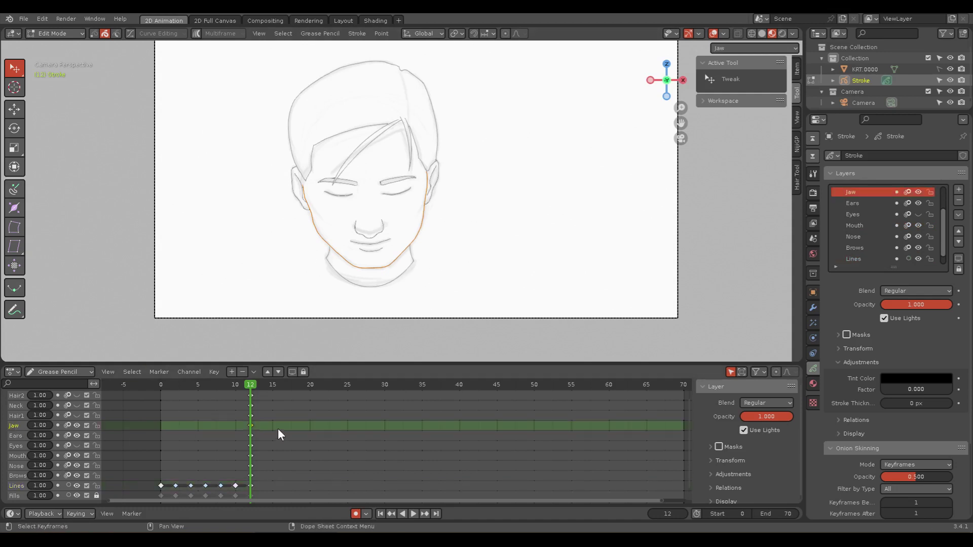
key(alt+c)
key(ctrl+z)
Step: Hide the Lines, Jaw, Ears, Mouth, Nose and Brows layers
click(78, 485)
click(77, 426)
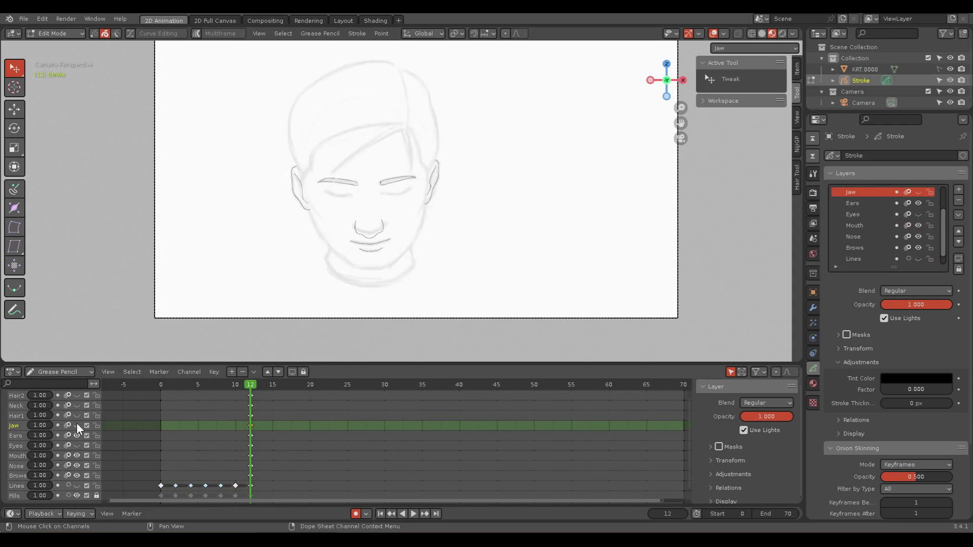
click(75, 434)
click(77, 455)
click(77, 466)
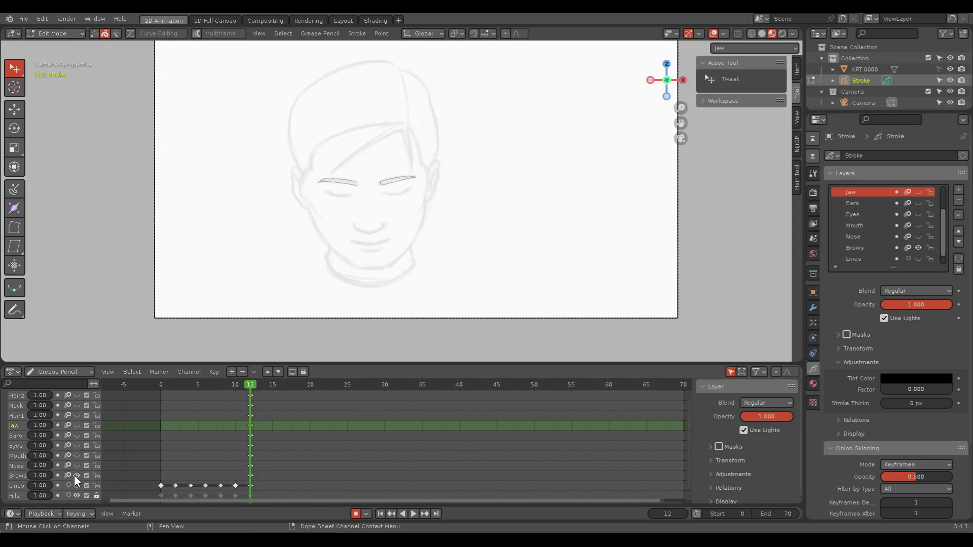
click(75, 475)
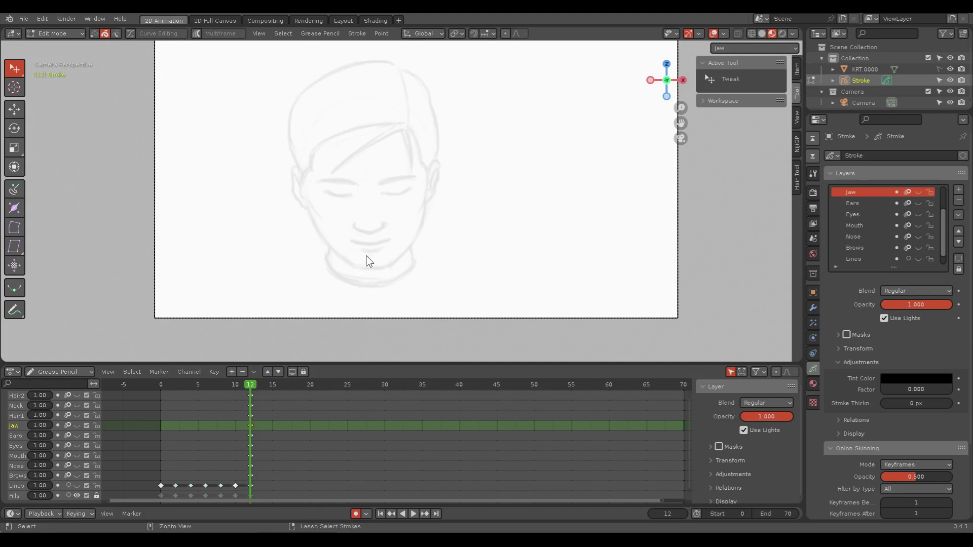
Step: Save the file and play the animation, scrubbing forward to frame 23
key(ctrl+s)
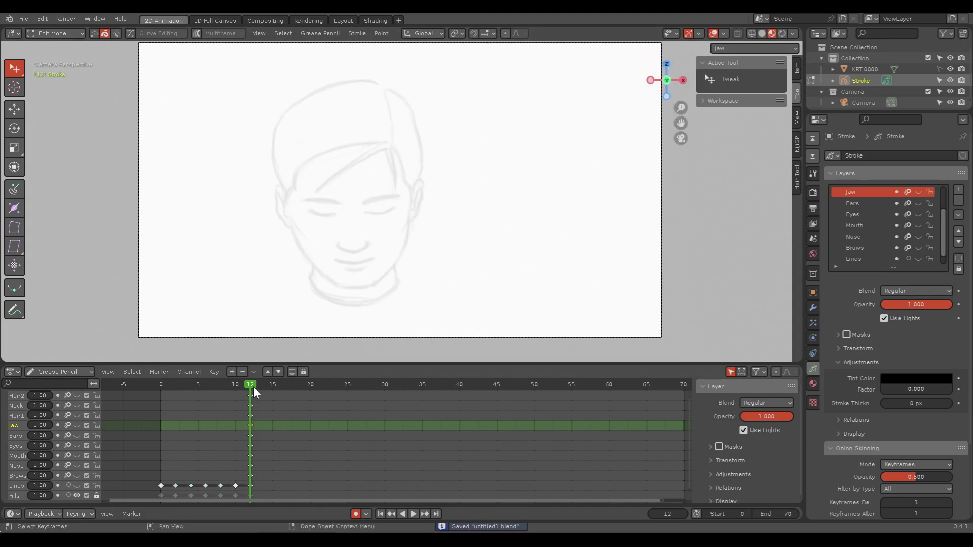
key(space)
mouse_move(260, 381)
mouse_down()
mouse_move(360, 382)
mouse_move(333, 383)
mouse_move(346, 382)
mouse_up()
Step: Duplicate Hair1's frame-12 keyframe to frame 25 and show Hair1, comparing frames 22 and 25
key(space)
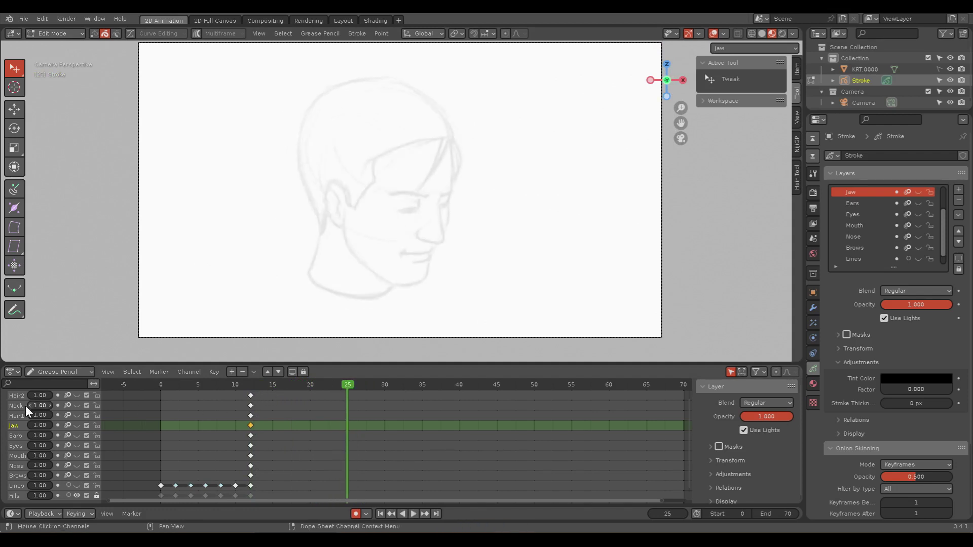
click(14, 416)
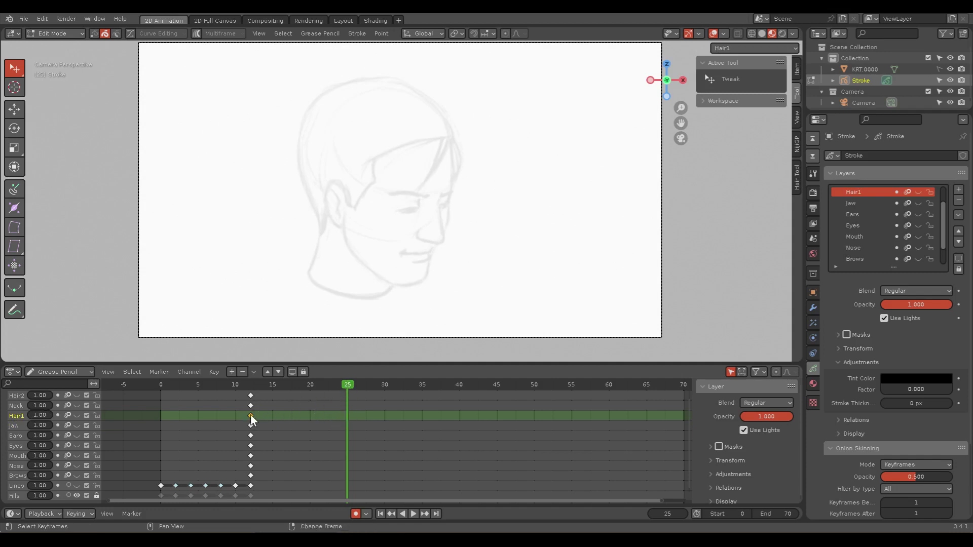
key(shift+d)
click(347, 421)
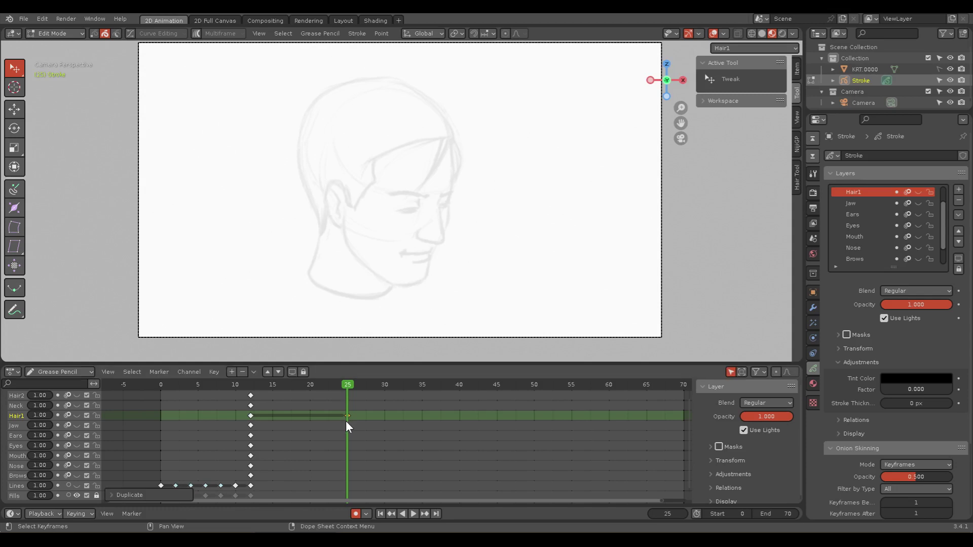
click(251, 415)
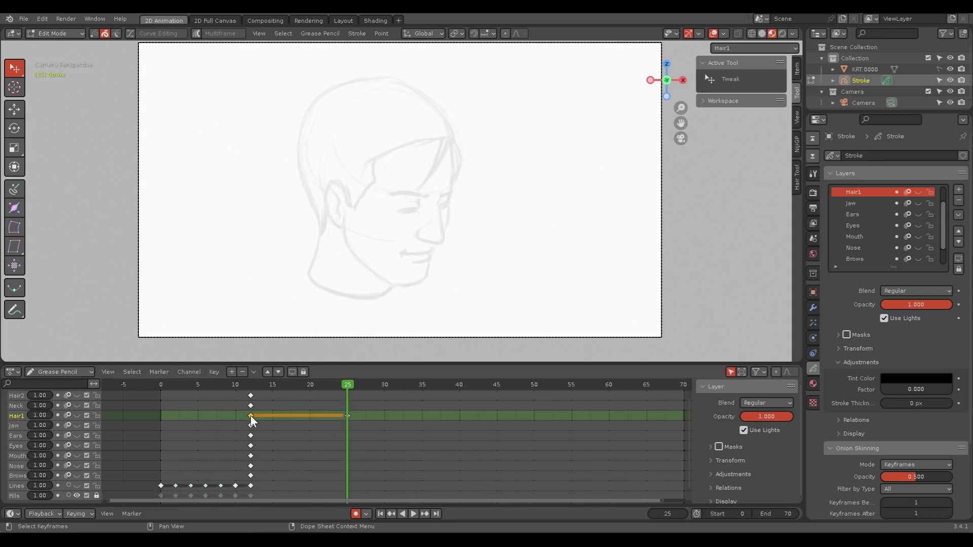
click(77, 415)
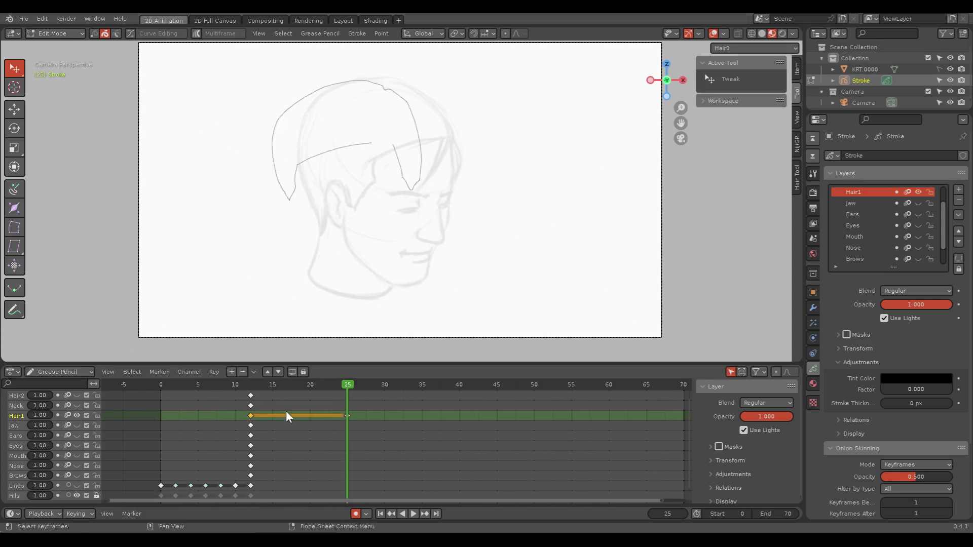
mouse_move(345, 383)
mouse_down()
mouse_move(259, 384)
mouse_move(358, 384)
mouse_up()
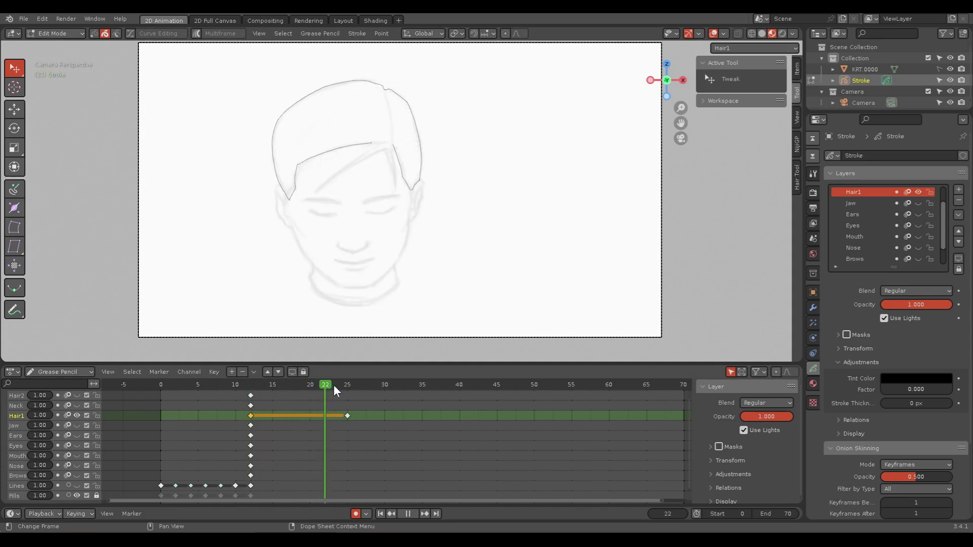
drag(334, 385, 349, 385)
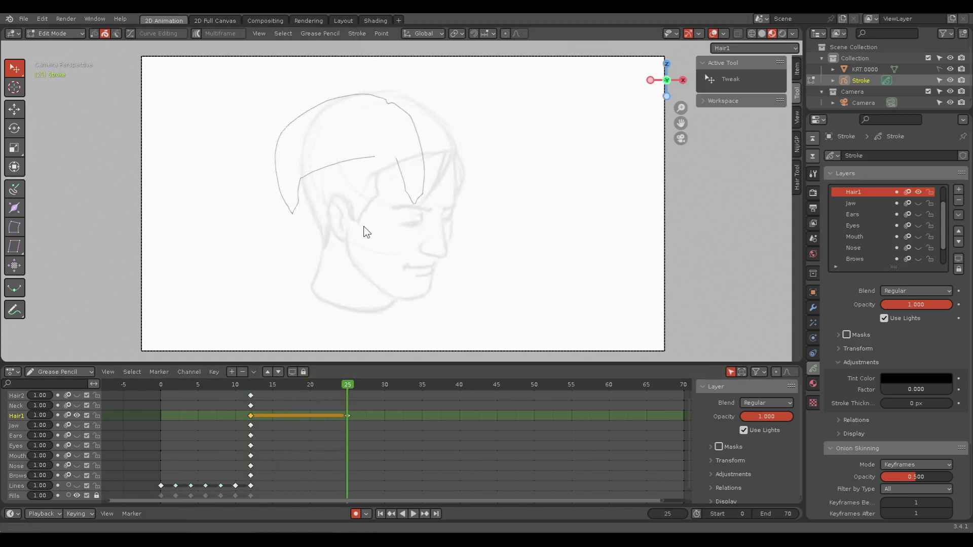
Step: Zoom in, enter Sculpt Mode and set the Grab brush radius to 49 px
scroll(367, 233, up, 3)
scroll(368, 239, up, 1)
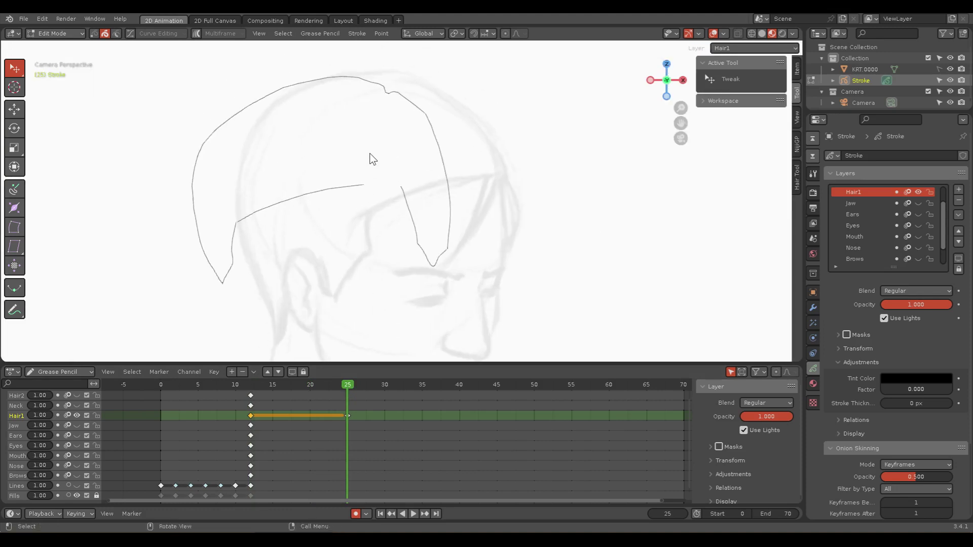
key(ctrl+Tab)
click(370, 209)
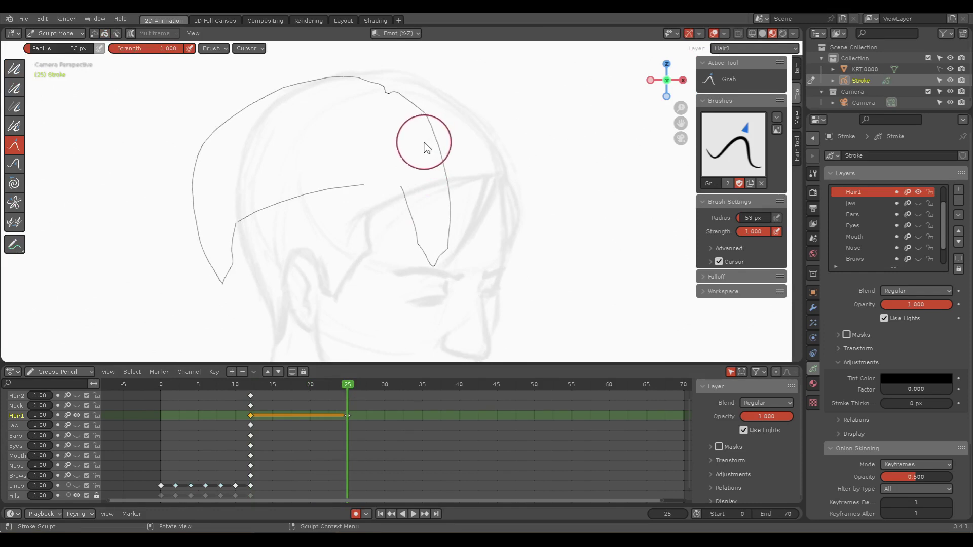
key(f)
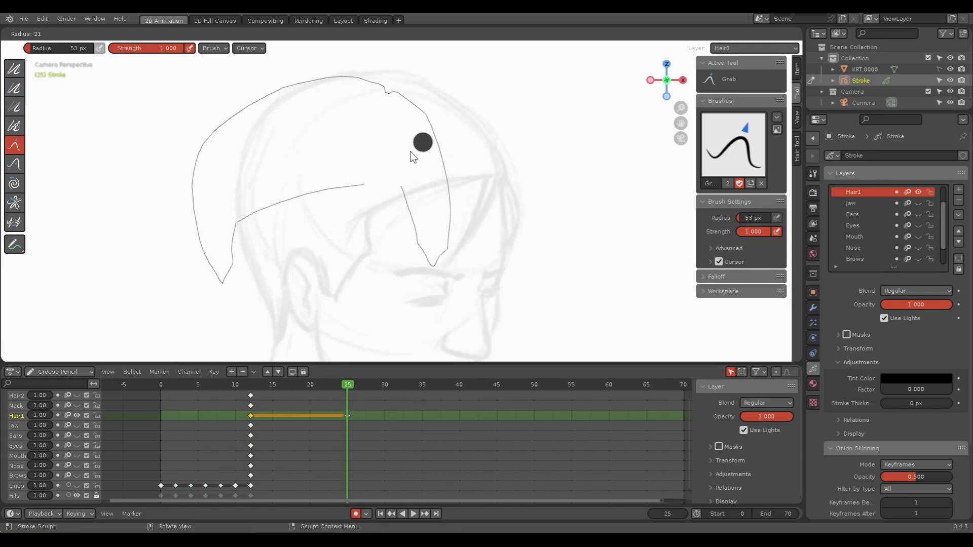
click(421, 152)
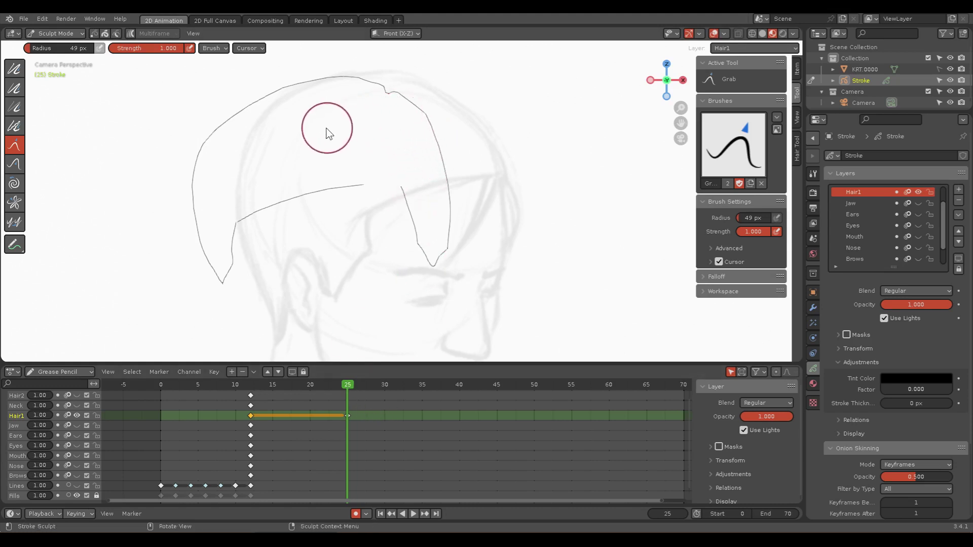
Step: In Edit Mode move the Hair1 strokes right over the turned head, then return to Sculpt Mode
key(ctrl+Tab)
click(401, 133)
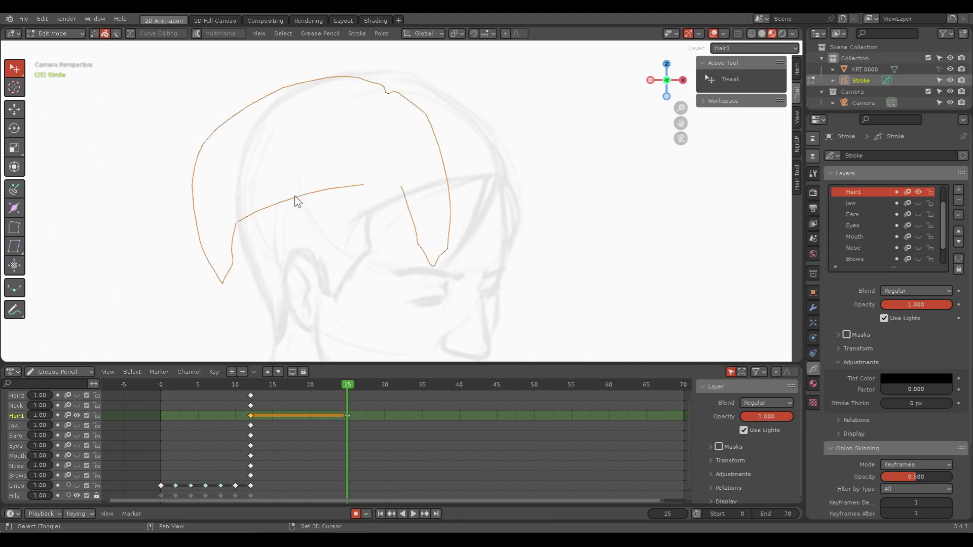
key(g)
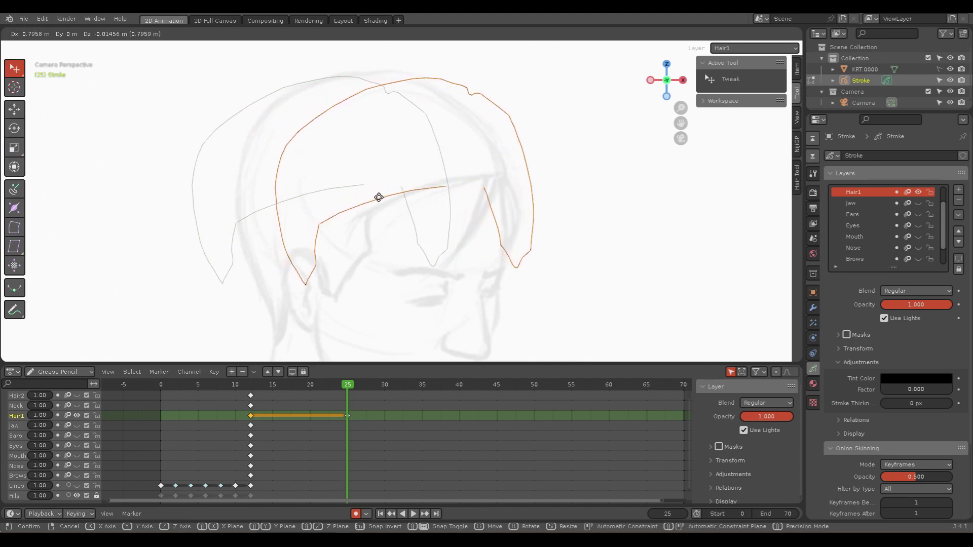
click(426, 188)
click(375, 232)
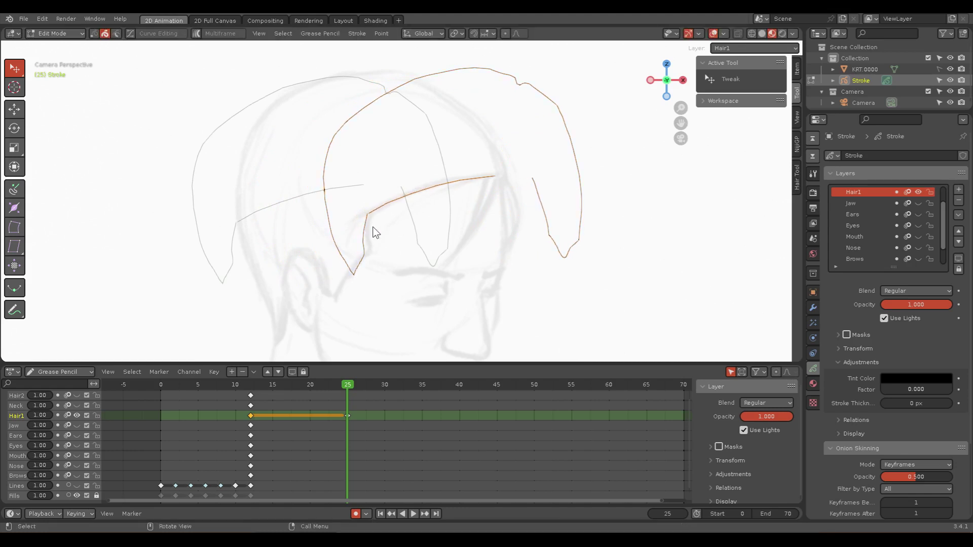
key(ctrl+Tab)
click(377, 290)
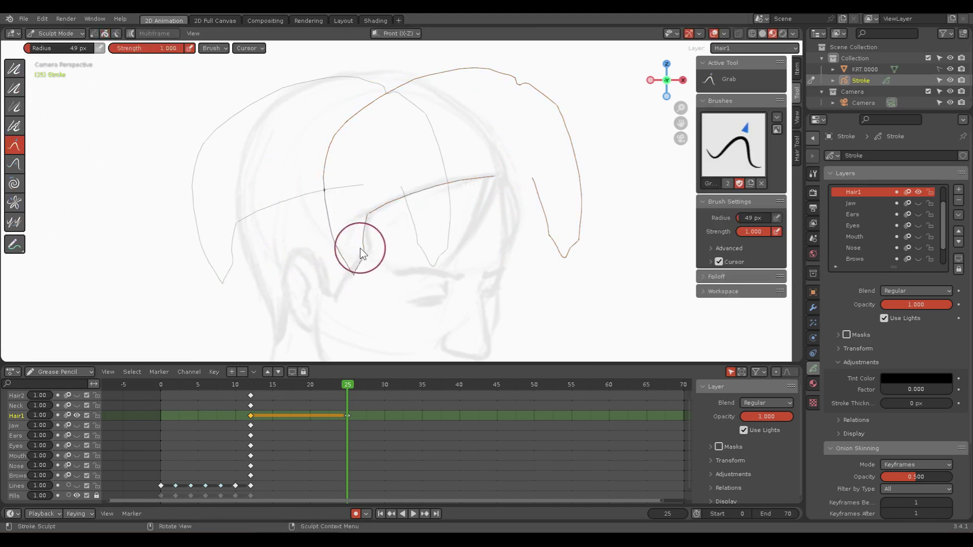
Step: Reshape the lower Hair1 stroke near the temple and ear notch, pulling the V tip lower
drag(366, 250, 336, 292)
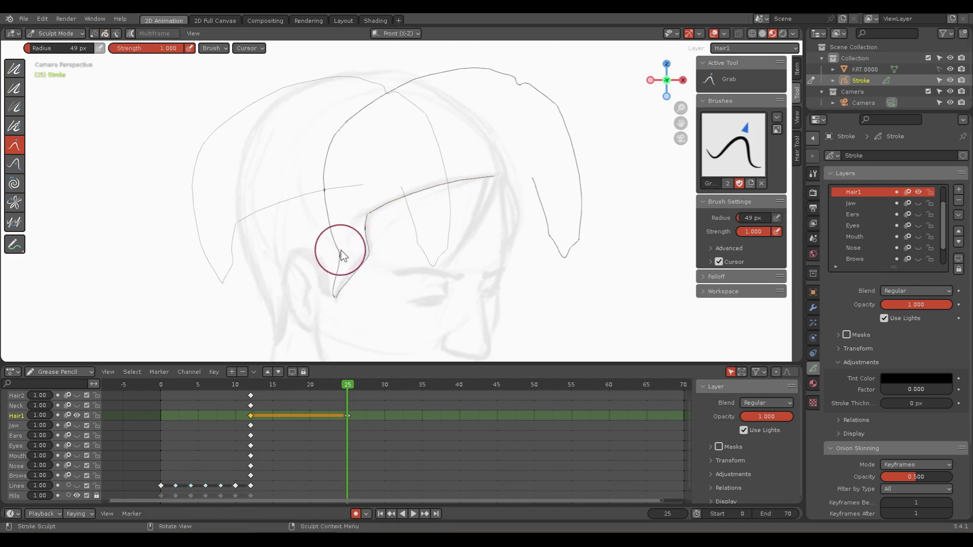
drag(340, 250, 275, 240)
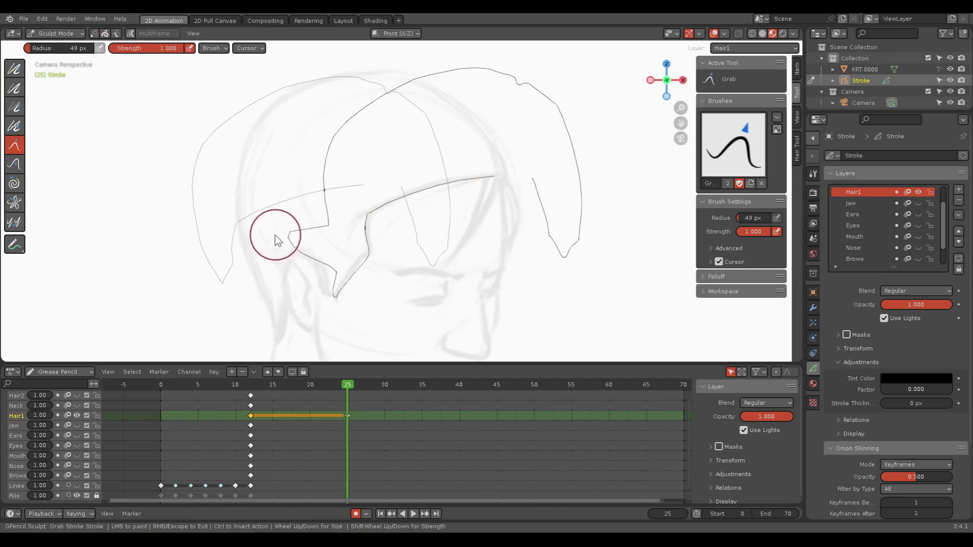
mouse_move(327, 263)
mouse_down()
mouse_move(289, 244)
mouse_move(329, 265)
mouse_move(299, 248)
mouse_move(251, 254)
mouse_move(326, 267)
mouse_move(315, 261)
mouse_move(330, 299)
mouse_move(358, 278)
mouse_move(359, 265)
mouse_move(363, 271)
mouse_move(273, 269)
mouse_move(276, 345)
mouse_up()
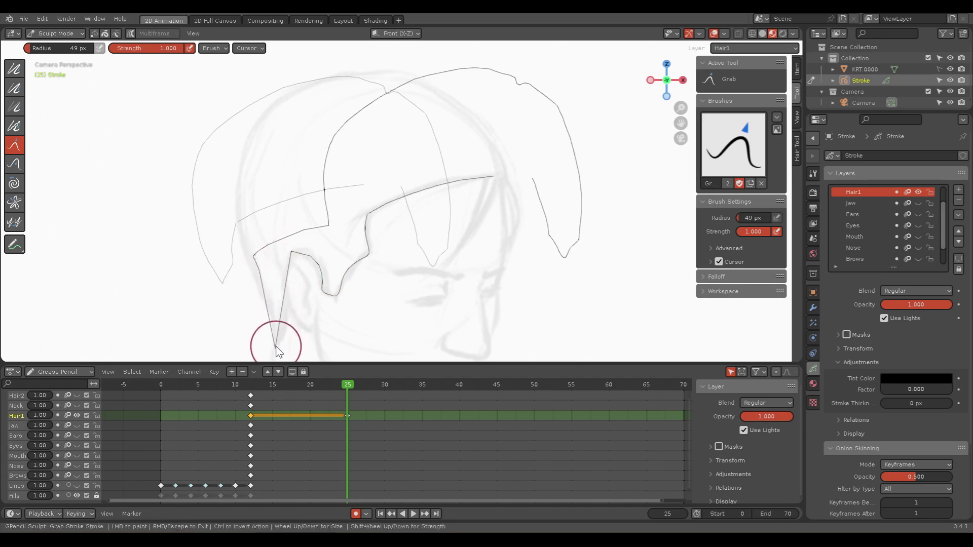
mouse_move(291, 254)
mouse_down()
mouse_move(287, 305)
mouse_move(303, 258)
mouse_move(291, 253)
mouse_move(315, 260)
mouse_move(321, 285)
mouse_move(287, 289)
mouse_up()
mouse_move(292, 254)
mouse_down()
mouse_move(288, 269)
mouse_move(310, 257)
mouse_move(253, 269)
mouse_up()
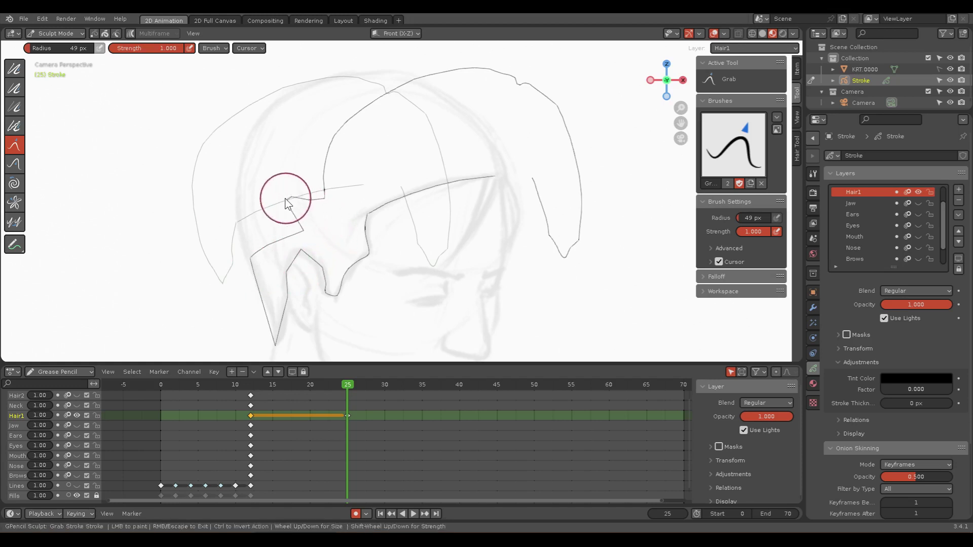
Step: Smooth the jagged hair corners and lift the stroke into a peak toward the crown
mouse_move(285, 199)
mouse_down()
mouse_move(297, 199)
mouse_move(292, 162)
mouse_up()
drag(297, 202, 241, 187)
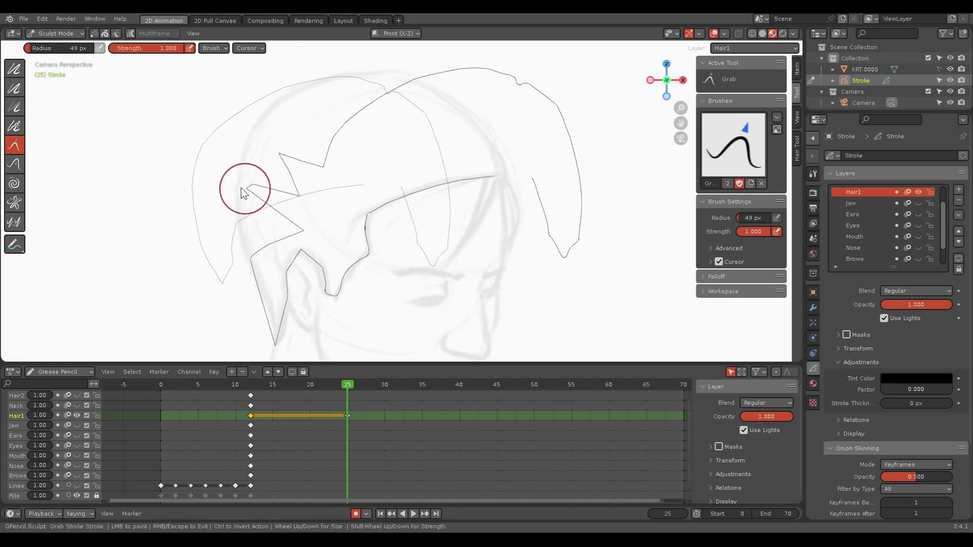
mouse_move(304, 236)
mouse_down()
mouse_move(247, 221)
mouse_move(251, 239)
mouse_up()
drag(298, 193, 239, 155)
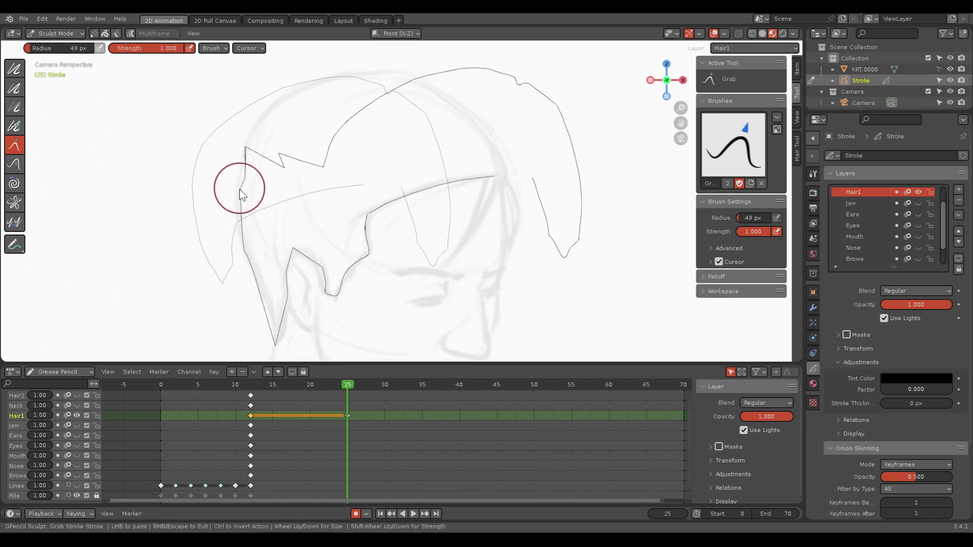
mouse_move(242, 187)
mouse_down()
mouse_move(238, 171)
mouse_move(272, 104)
mouse_up()
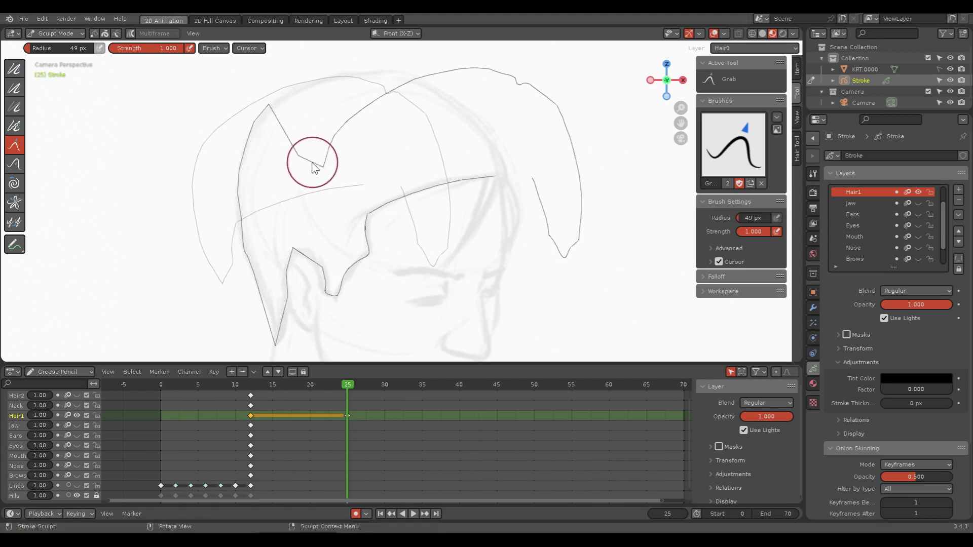
drag(301, 153, 291, 88)
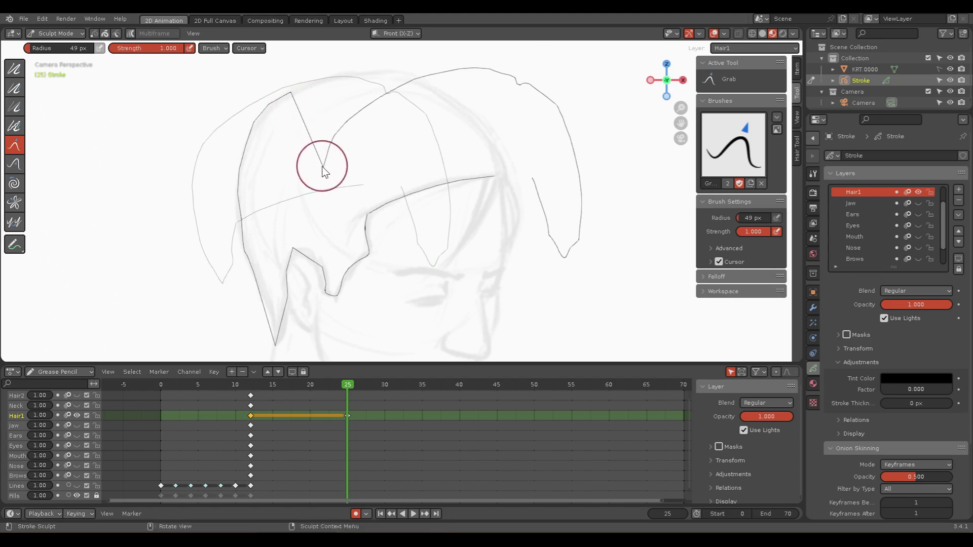
drag(321, 163, 316, 114)
mouse_move(330, 152)
mouse_down()
mouse_move(333, 81)
mouse_move(326, 85)
mouse_move(382, 89)
mouse_up()
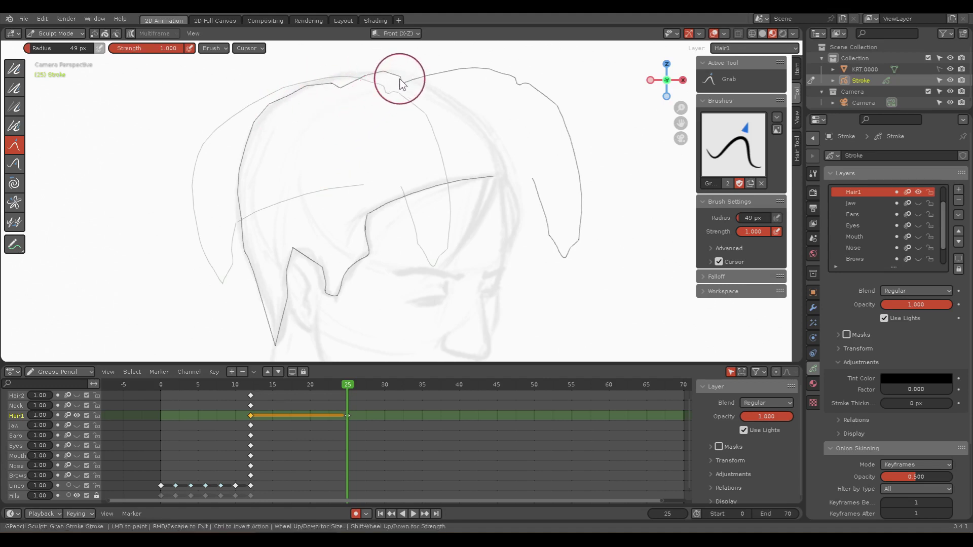
Step: Set the Grab brush to 85 px and smooth the kink out of the top hair contour
key(f)
click(481, 104)
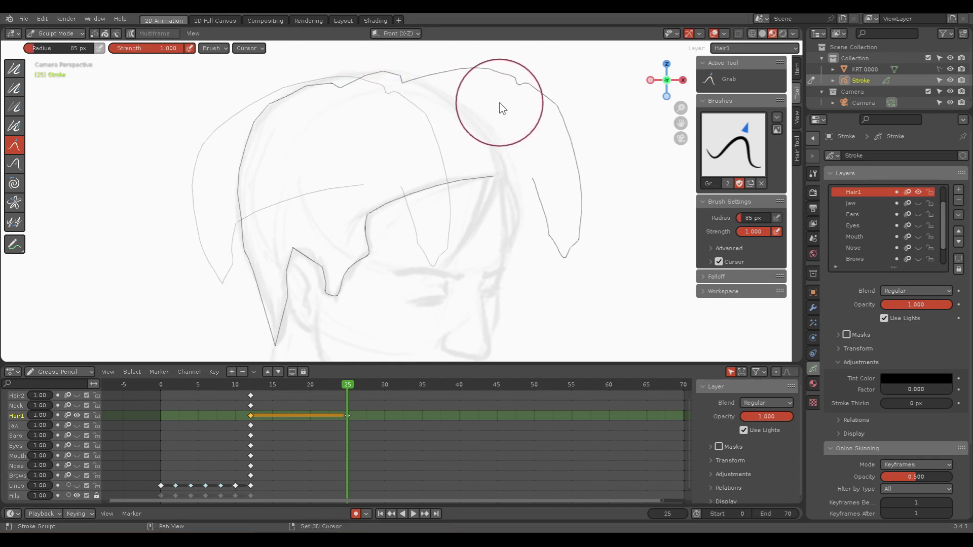
mouse_move(482, 133)
mouse_down()
mouse_move(479, 69)
mouse_move(413, 83)
mouse_up()
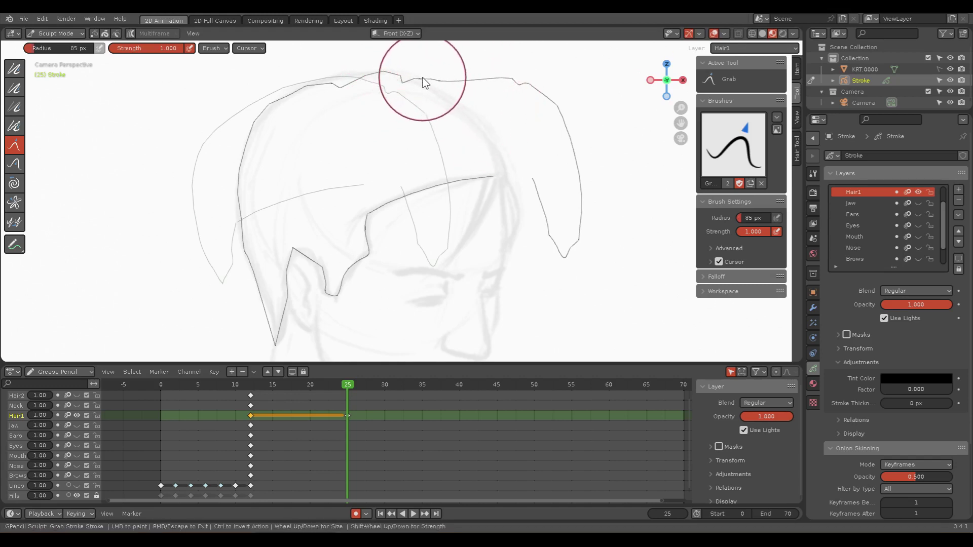
mouse_move(424, 82)
mouse_down()
mouse_move(306, 94)
mouse_move(397, 93)
mouse_up()
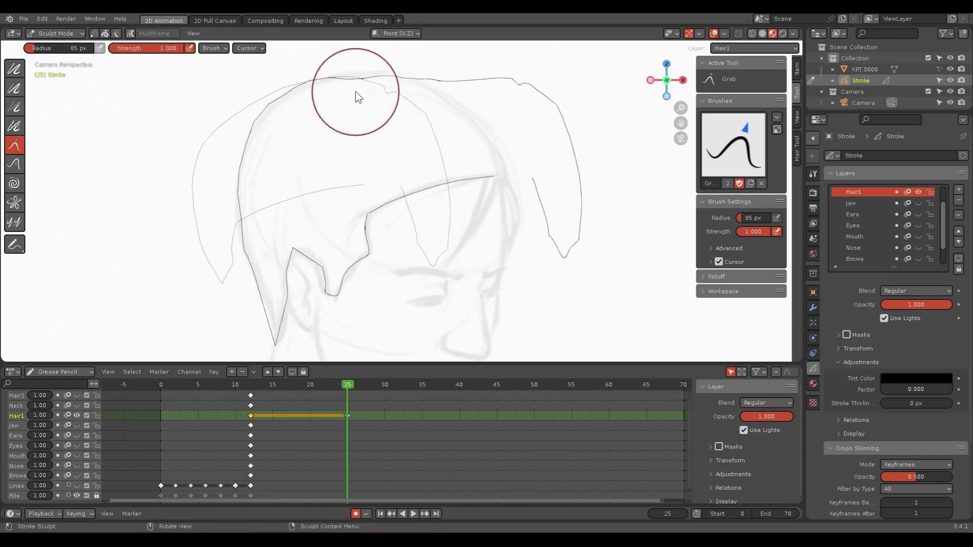
Step: Enlarge the brush to 125 px and pull the kinked contour and hooked hair tip into place
key(f)
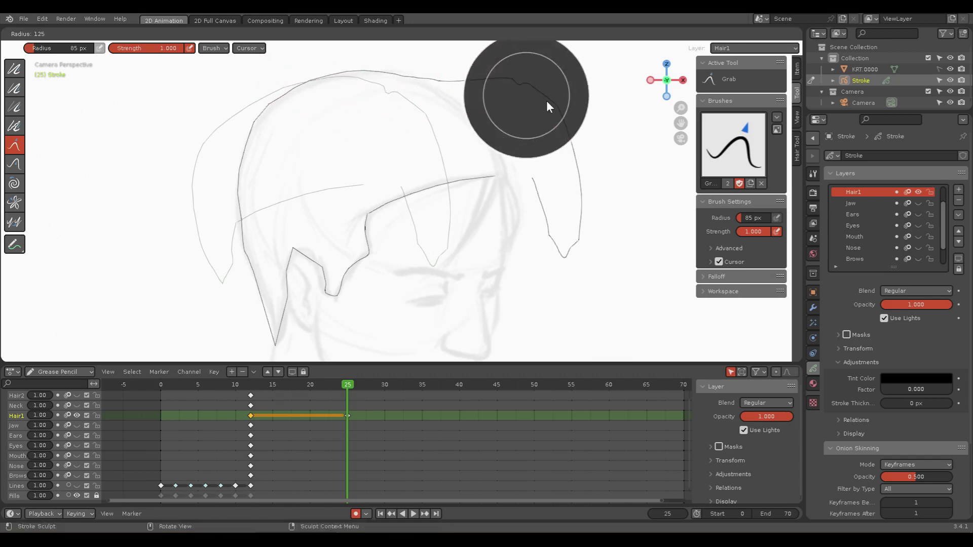
click(555, 116)
shift+middle_drag(550, 124, 489, 189)
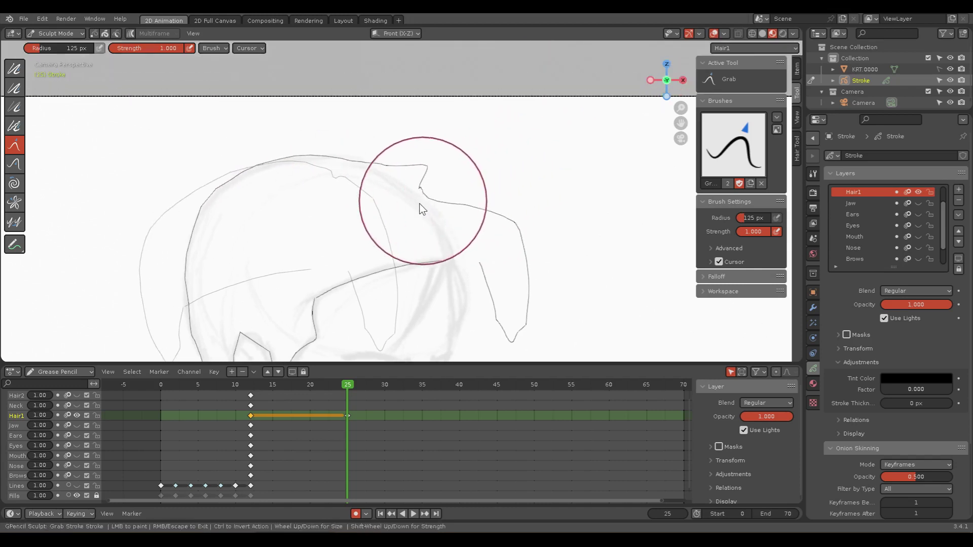
mouse_move(439, 160)
mouse_down()
mouse_move(449, 238)
mouse_move(495, 275)
mouse_move(497, 332)
mouse_up()
shift+middle_drag(522, 337, 525, 248)
mouse_move(522, 244)
mouse_down()
mouse_move(453, 260)
mouse_move(446, 228)
mouse_move(514, 200)
mouse_move(474, 260)
mouse_move(463, 218)
mouse_move(448, 244)
mouse_move(455, 160)
mouse_move(430, 124)
mouse_move(387, 98)
mouse_move(400, 100)
mouse_up()
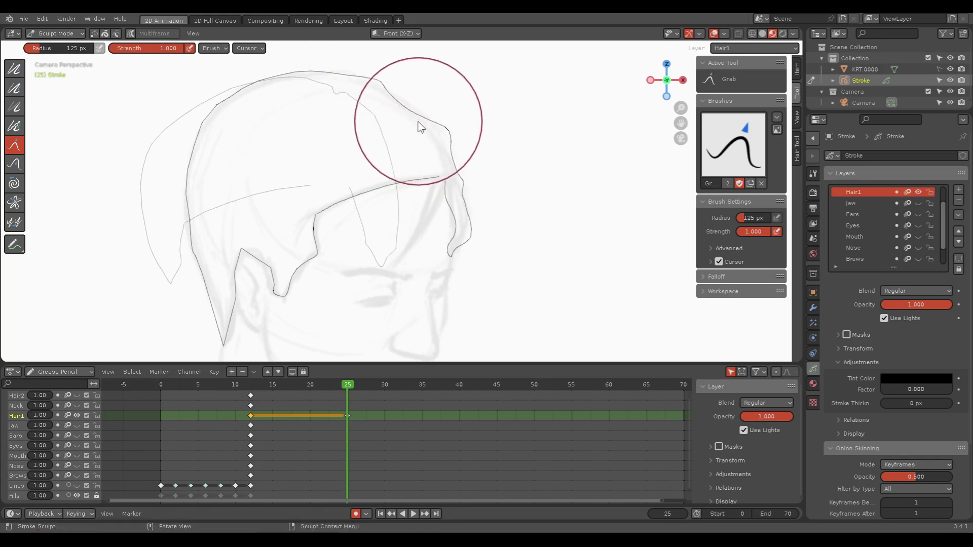
Step: Shrink the Grab brush to 61 px and round the right-side strand's curve and tip
key(f)
click(383, 127)
mouse_move(448, 134)
mouse_down()
mouse_move(437, 138)
mouse_move(375, 92)
mouse_up()
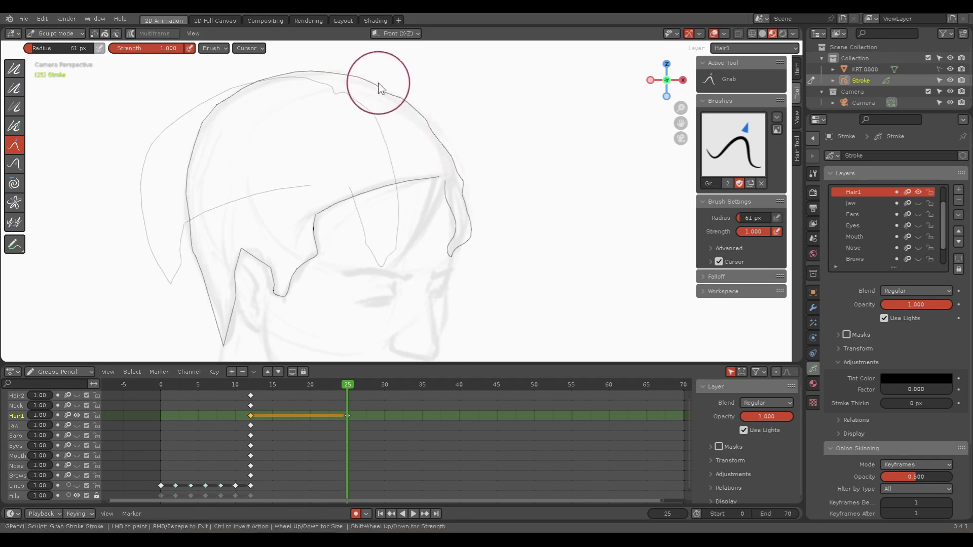
drag(466, 166, 461, 174)
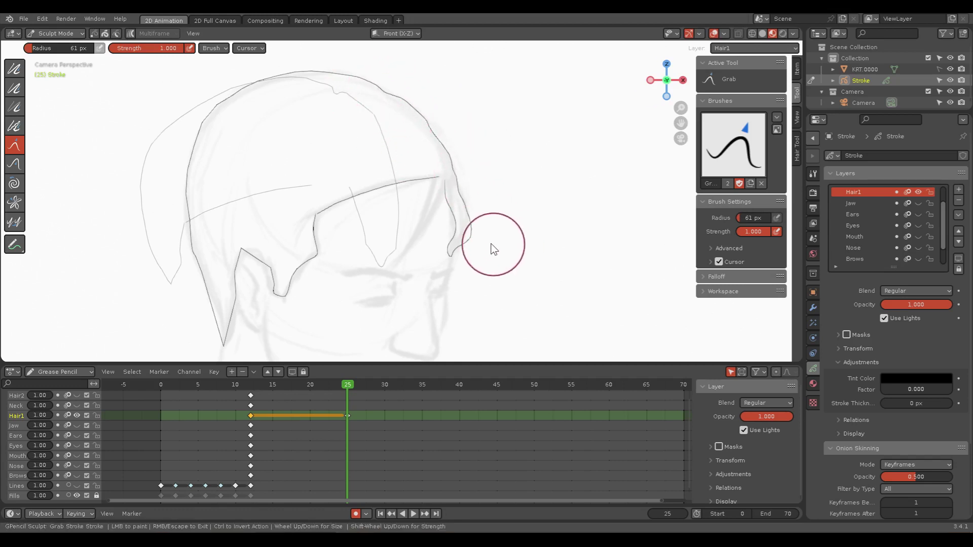
mouse_move(494, 244)
mouse_down()
mouse_move(460, 234)
mouse_move(471, 224)
mouse_move(446, 245)
mouse_move(454, 250)
mouse_move(456, 170)
mouse_up()
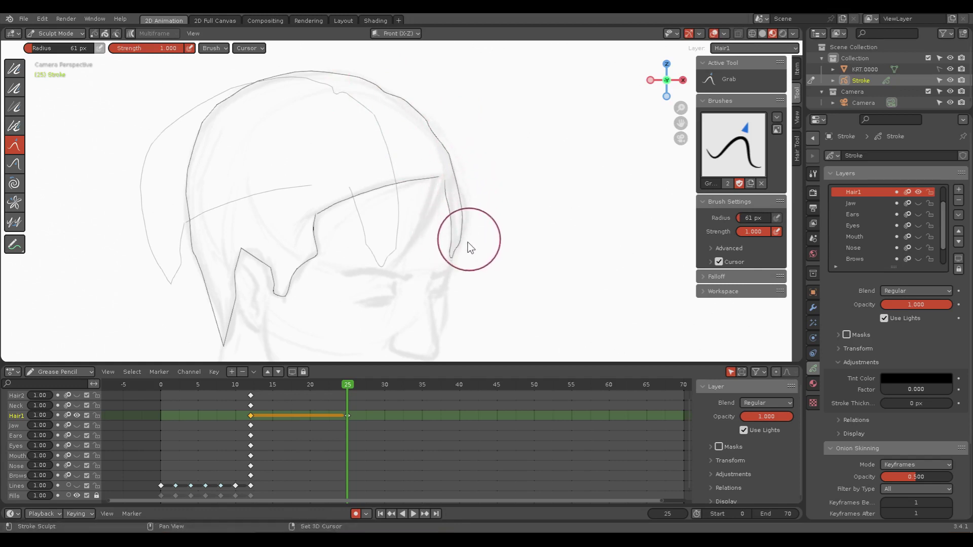
drag(467, 246, 458, 262)
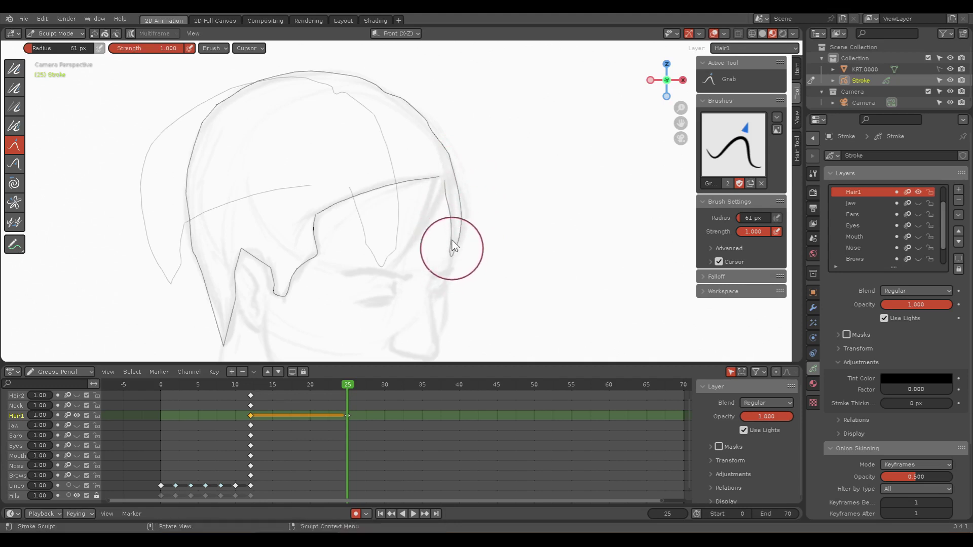
Step: Tidy the crown curves, the forehead hairline and the stroke near the ear
mouse_move(442, 196)
mouse_down()
mouse_move(450, 187)
mouse_move(428, 124)
mouse_move(385, 98)
mouse_move(394, 100)
mouse_move(330, 84)
mouse_up()
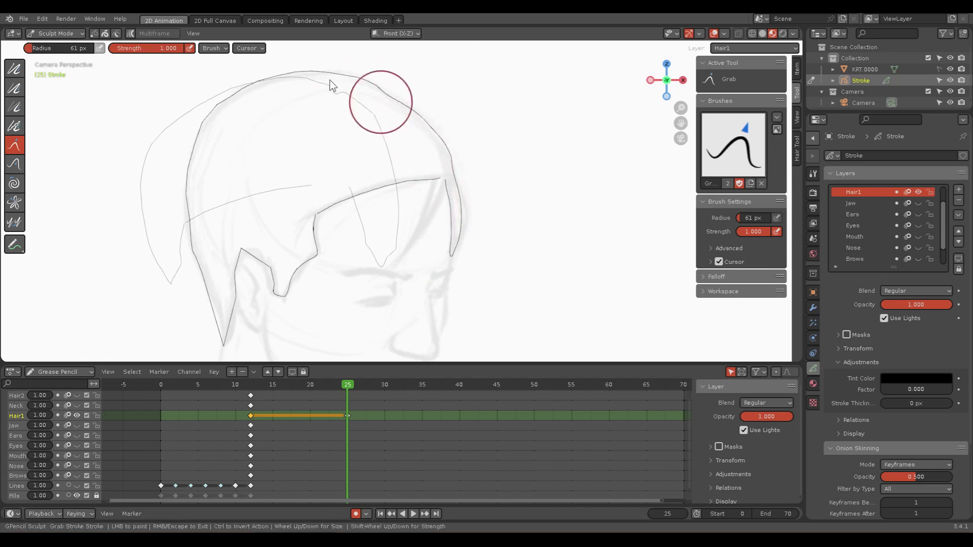
drag(196, 132, 208, 129)
mouse_move(380, 92)
mouse_down()
mouse_move(364, 90)
mouse_move(403, 124)
mouse_move(390, 114)
mouse_move(462, 150)
mouse_move(456, 167)
mouse_move(454, 157)
mouse_move(469, 197)
mouse_move(466, 210)
mouse_move(455, 210)
mouse_up()
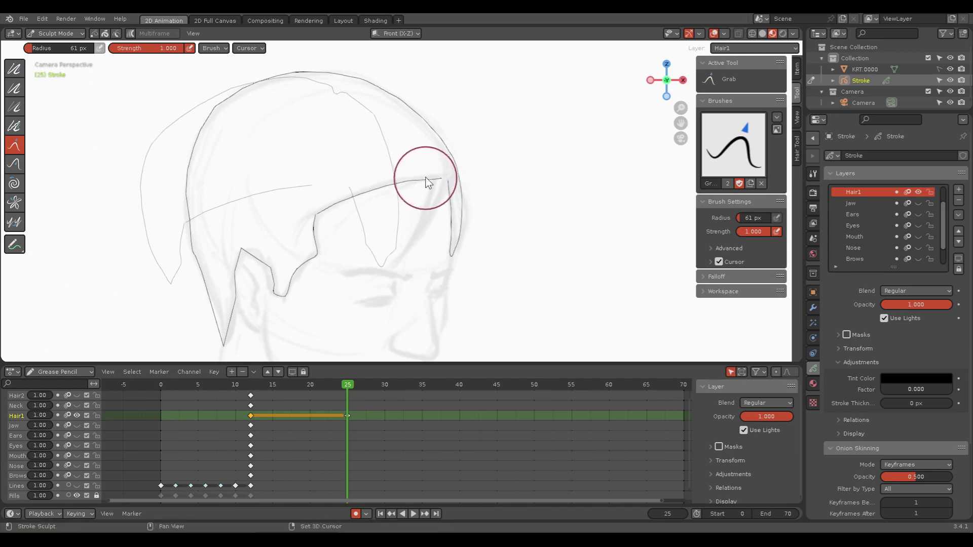
drag(431, 182, 329, 213)
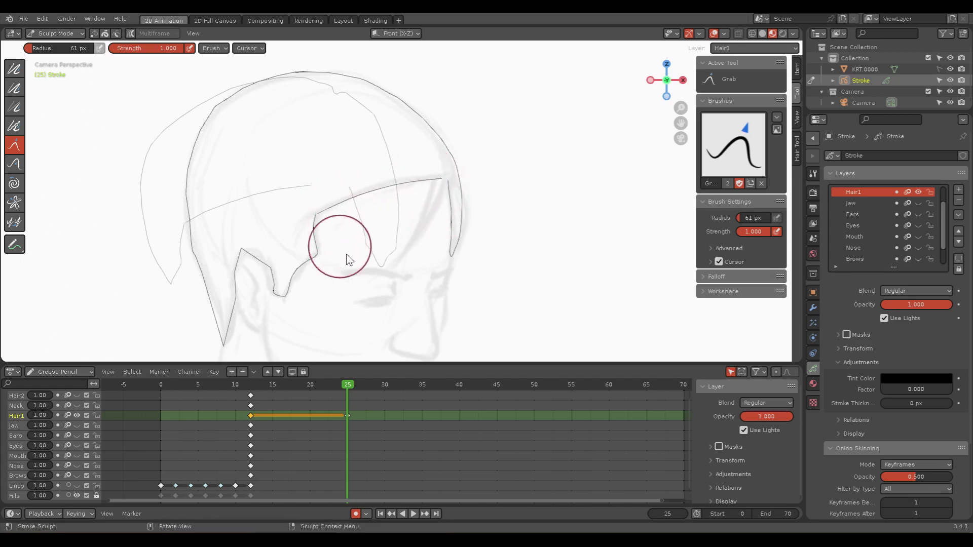
shift+middle_drag(365, 278, 391, 206)
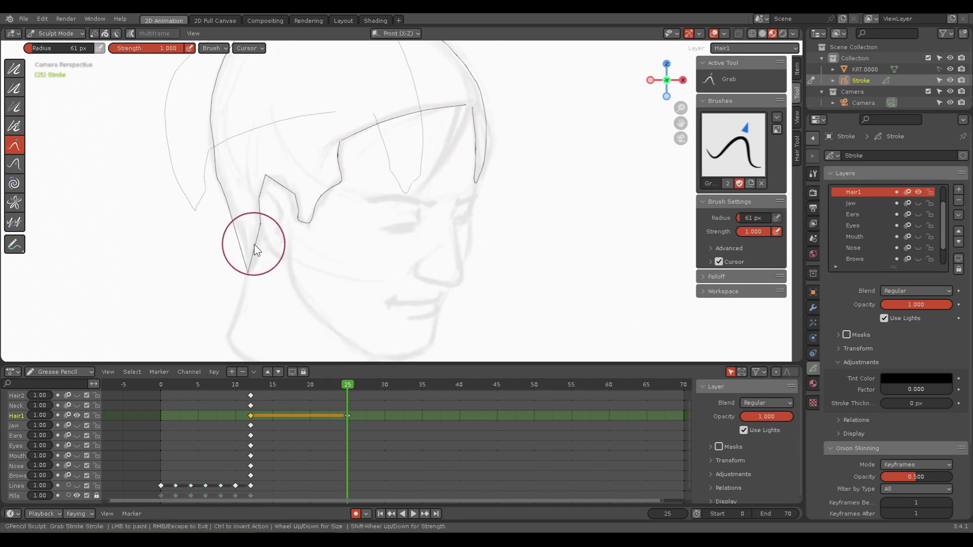
mouse_move(254, 245)
mouse_down()
mouse_move(229, 222)
mouse_move(235, 233)
mouse_up()
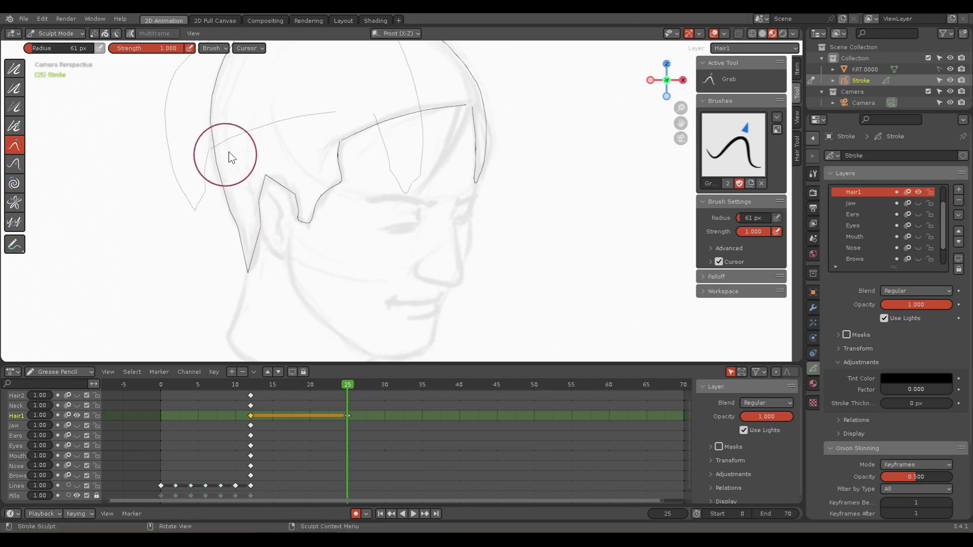
Step: In Edit Mode with point selection, smooth the notch points near the ear
key(ctrl+Tab)
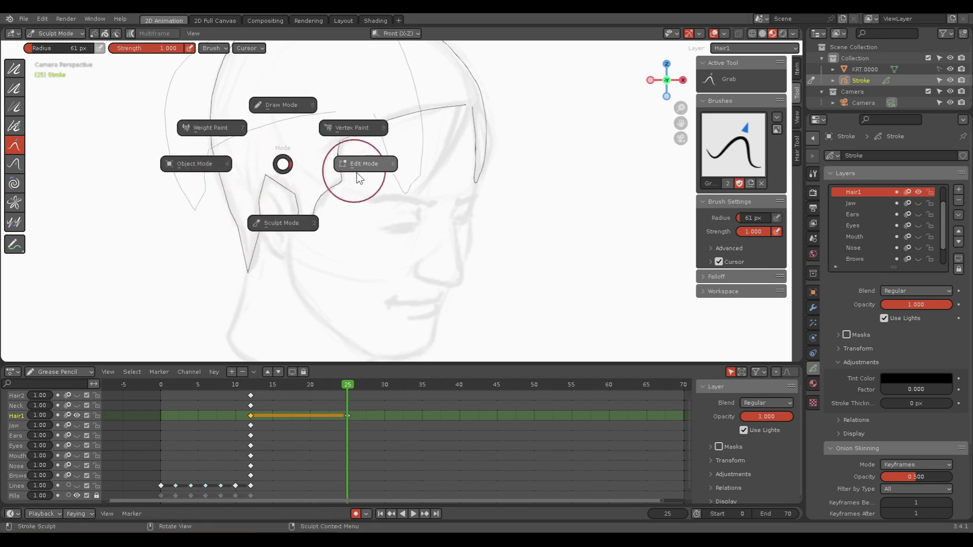
click(355, 172)
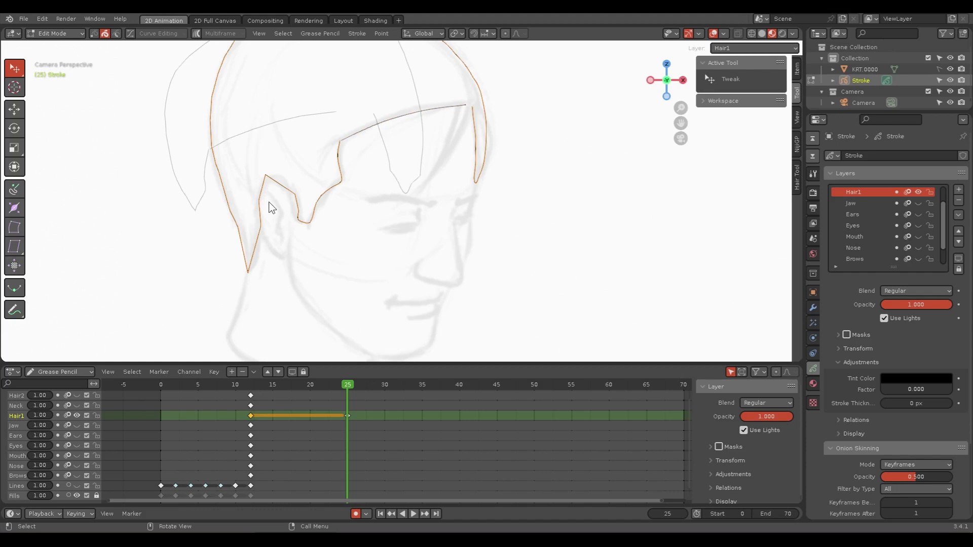
click(94, 34)
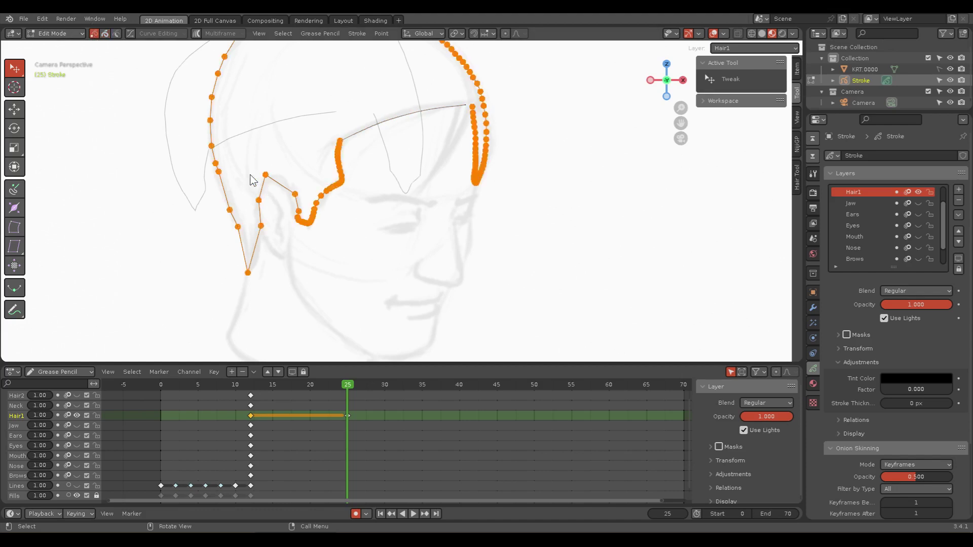
click(243, 158)
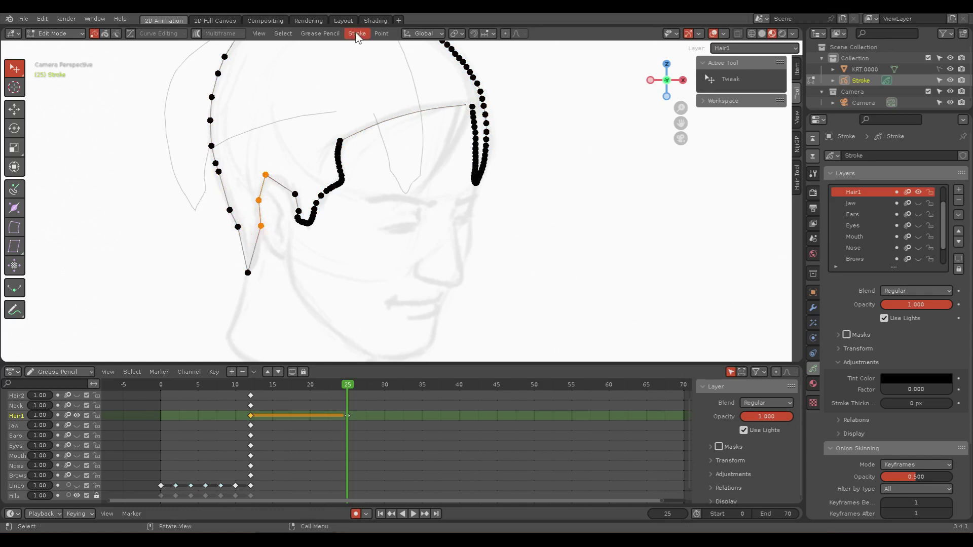
click(387, 31)
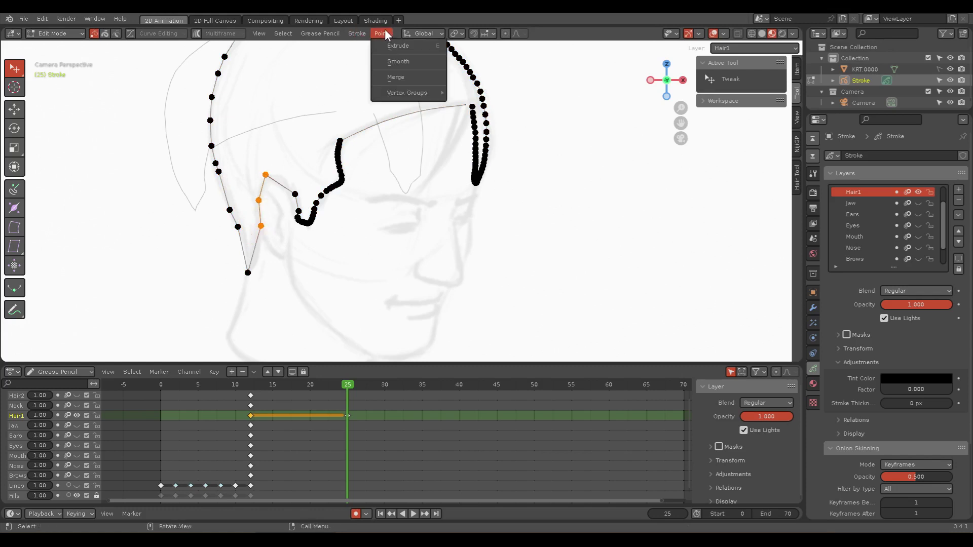
click(387, 61)
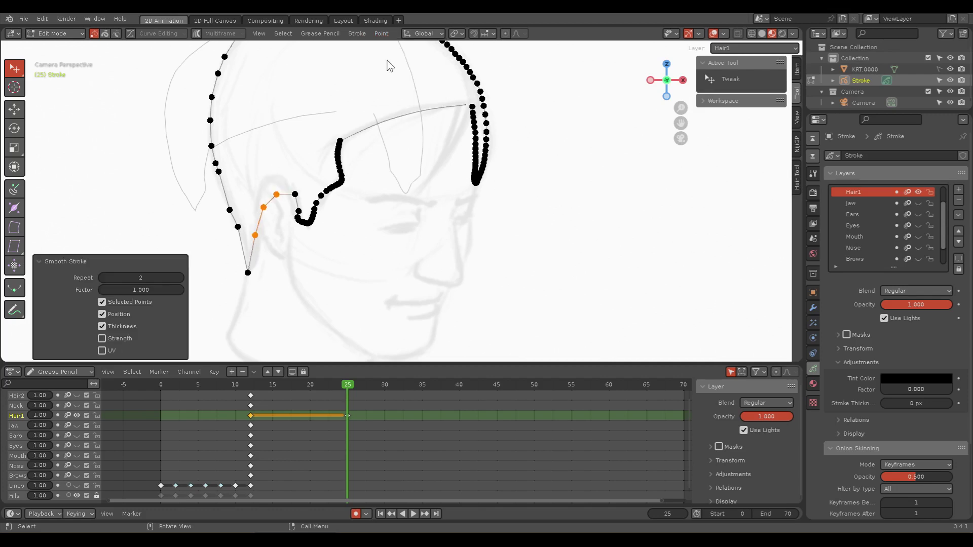
Step: Subdivide the selected ear-stroke segments repeatedly to add extra points
click(355, 32)
click(357, 47)
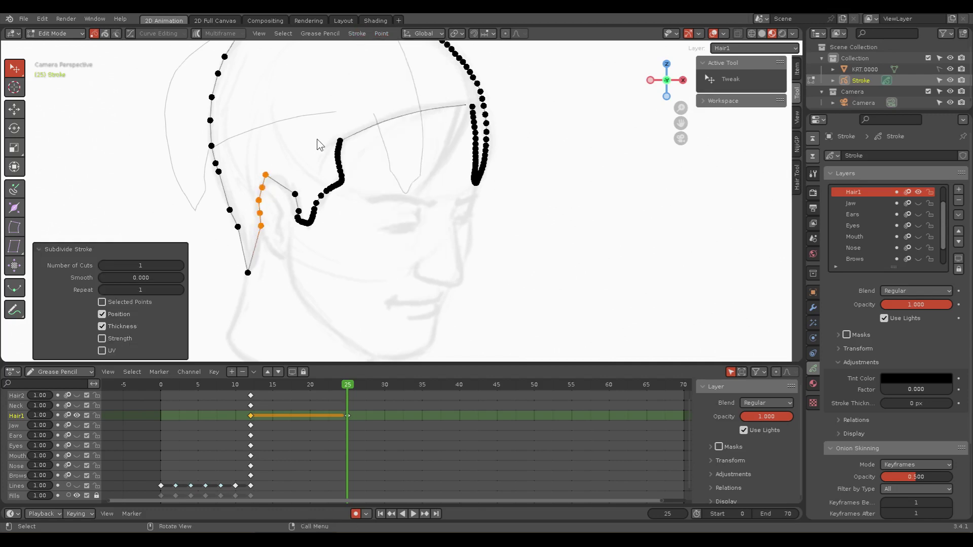
shift+click(266, 175)
mouse_move(357, 33)
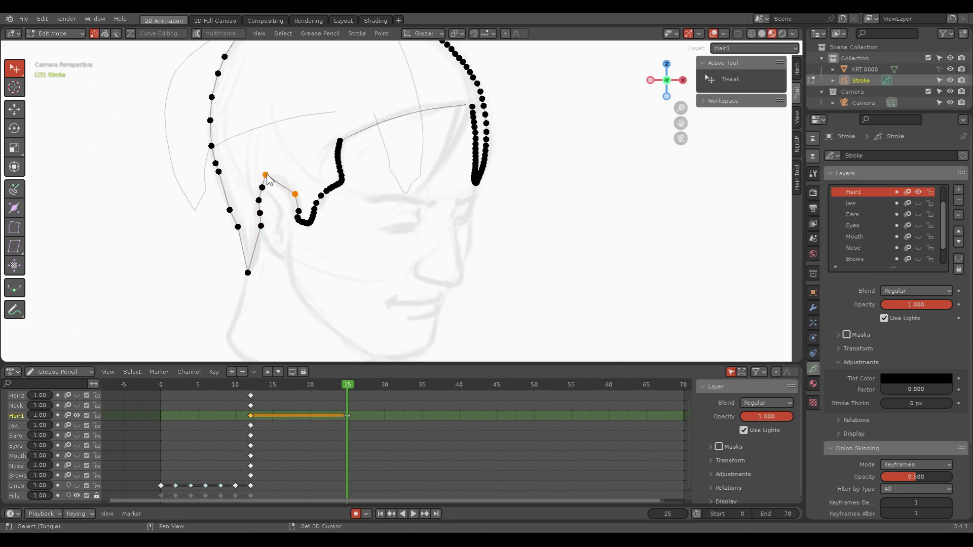
click(325, 33)
click(364, 46)
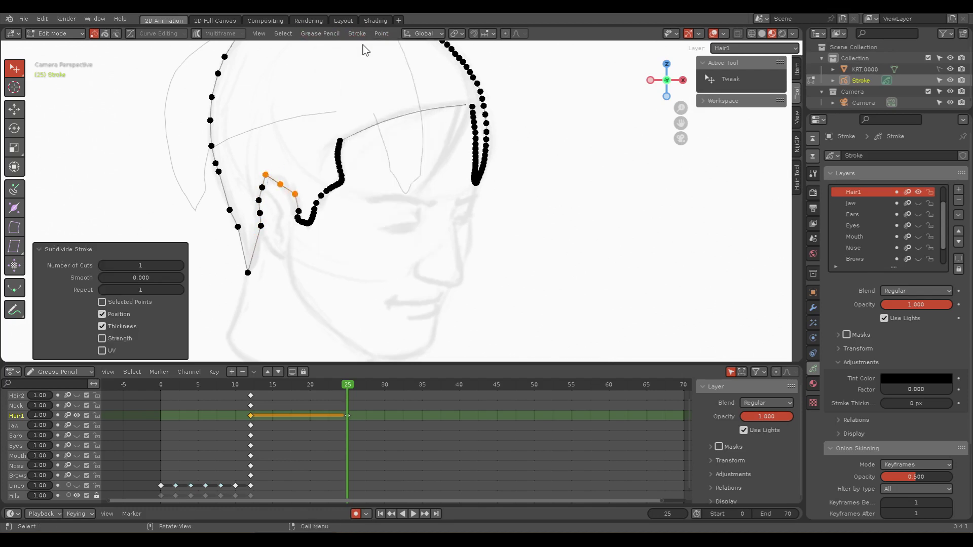
click(358, 34)
click(367, 49)
Step: Subdivide the ear stroke's bottom segment, leaving only the tip point selected
click(261, 227)
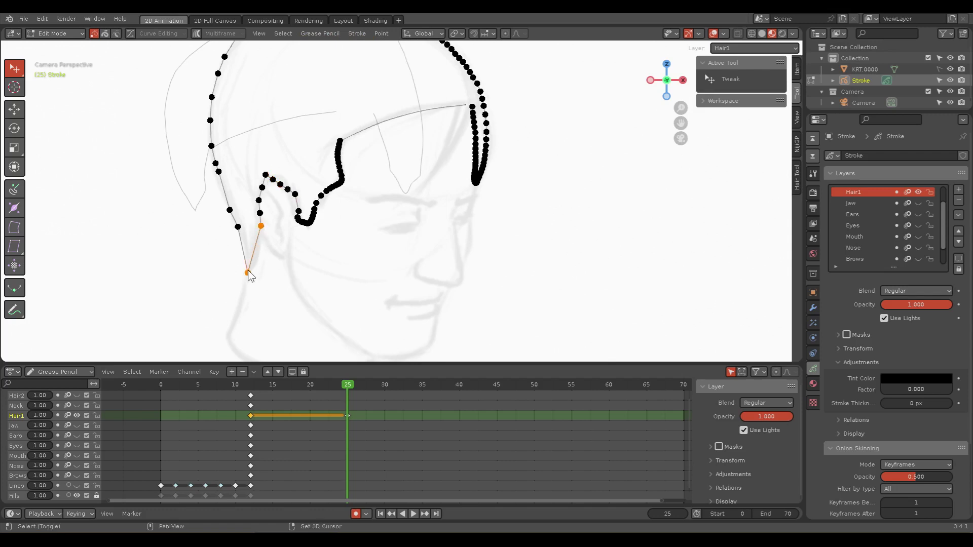
shift+click(216, 165)
shift+click(215, 165)
click(357, 33)
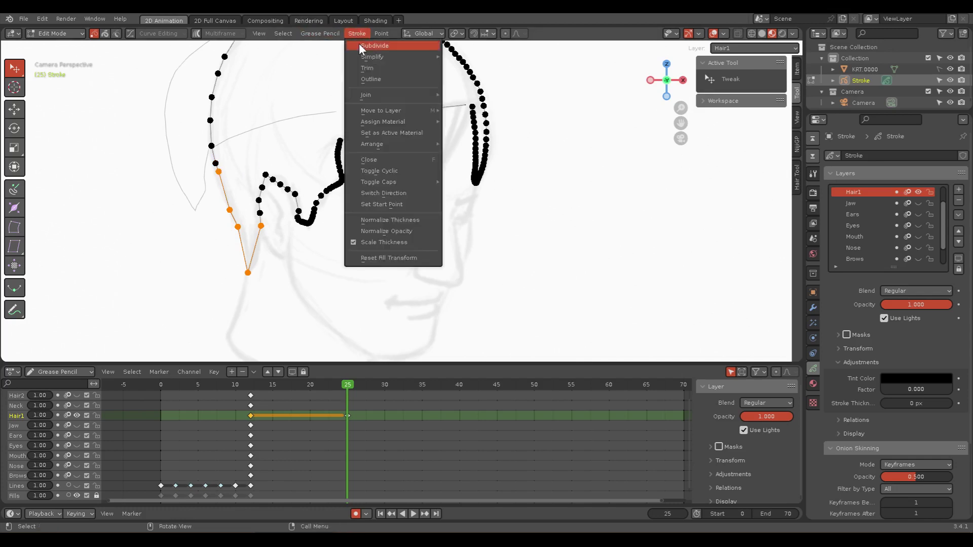
click(278, 271)
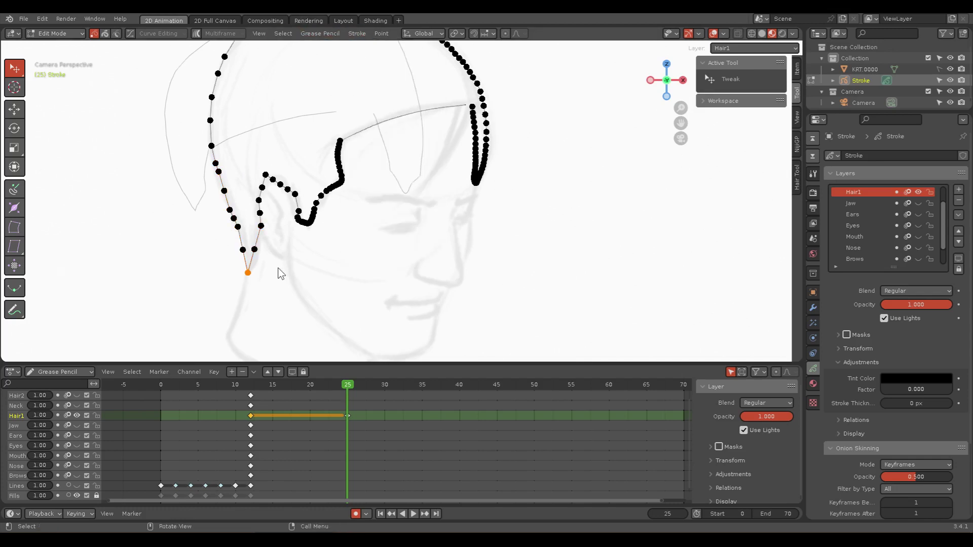
key(ctrl+Tab)
Step: In Sculpt Mode, shrink the Grab brush to 38 px and curve the ear stroke and its notch
click(288, 311)
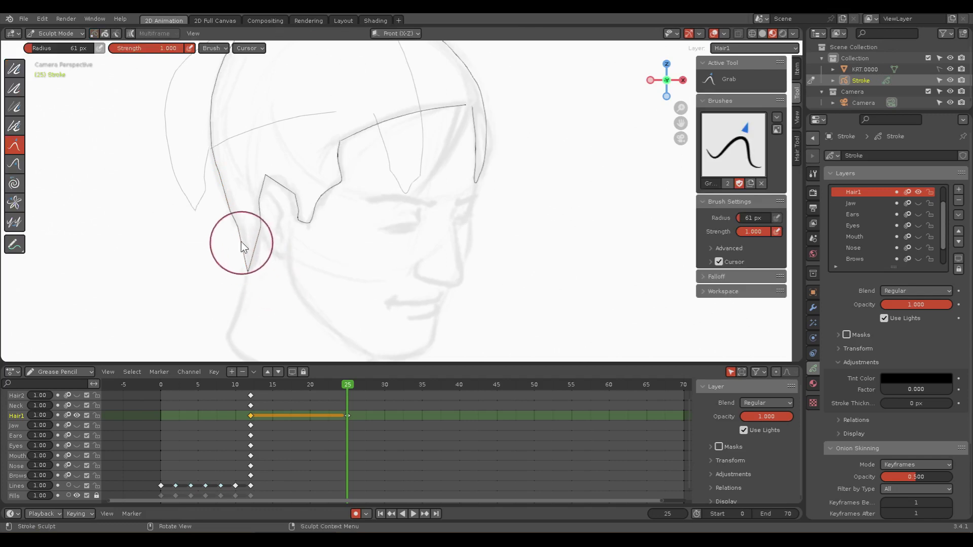
mouse_move(235, 232)
mouse_down()
mouse_move(219, 196)
mouse_move(228, 169)
mouse_up()
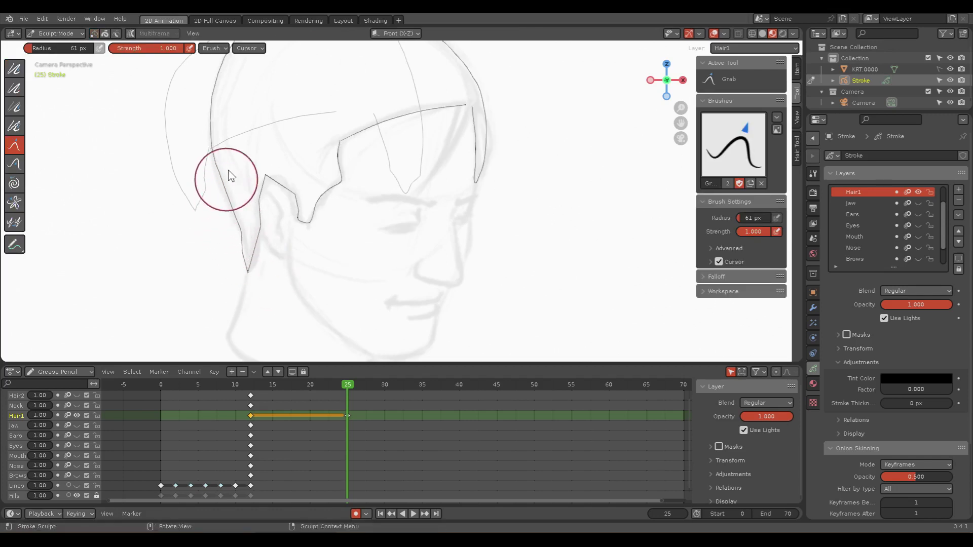
key(f)
click(281, 143)
mouse_move(285, 188)
mouse_down()
mouse_move(271, 177)
mouse_move(267, 186)
mouse_move(252, 234)
mouse_move(262, 257)
mouse_move(248, 239)
mouse_move(238, 250)
mouse_move(248, 274)
mouse_up()
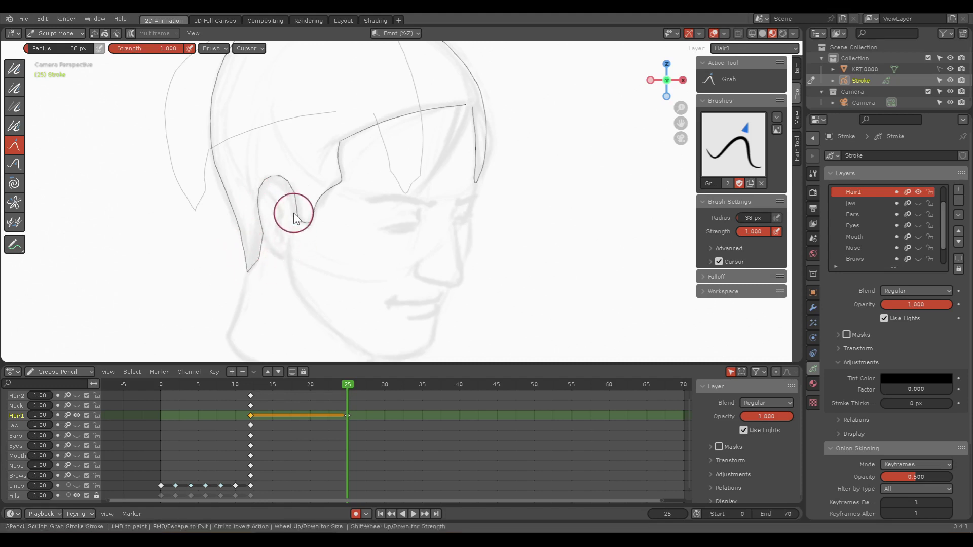
mouse_move(306, 227)
mouse_down()
mouse_move(317, 227)
mouse_move(325, 192)
mouse_up()
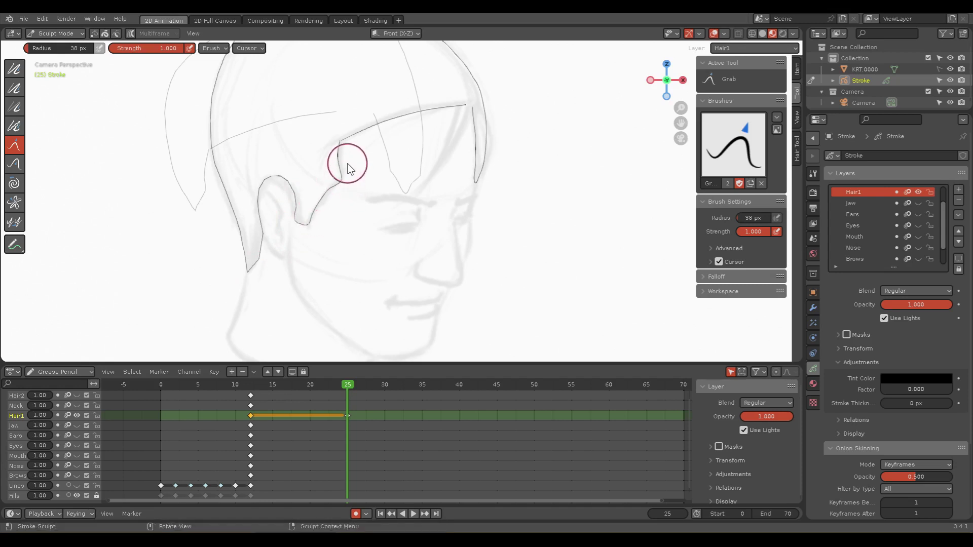
Step: Pan and zoom out to review more of the head before switching to Object Mode
shift+middle_drag(355, 163, 376, 217)
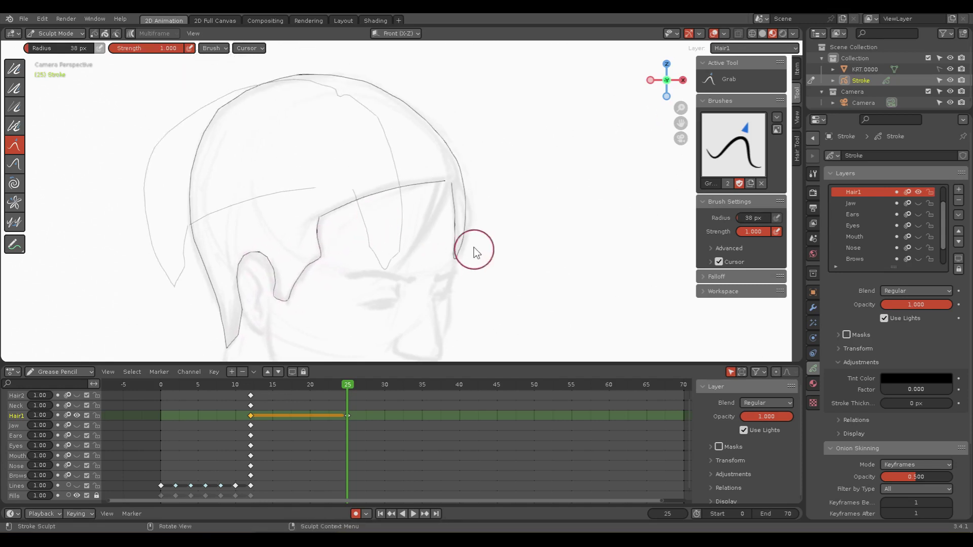
drag(474, 246, 450, 223)
scroll(365, 199, down, 2)
scroll(391, 148, down, 2)
scroll(391, 147, down, 2)
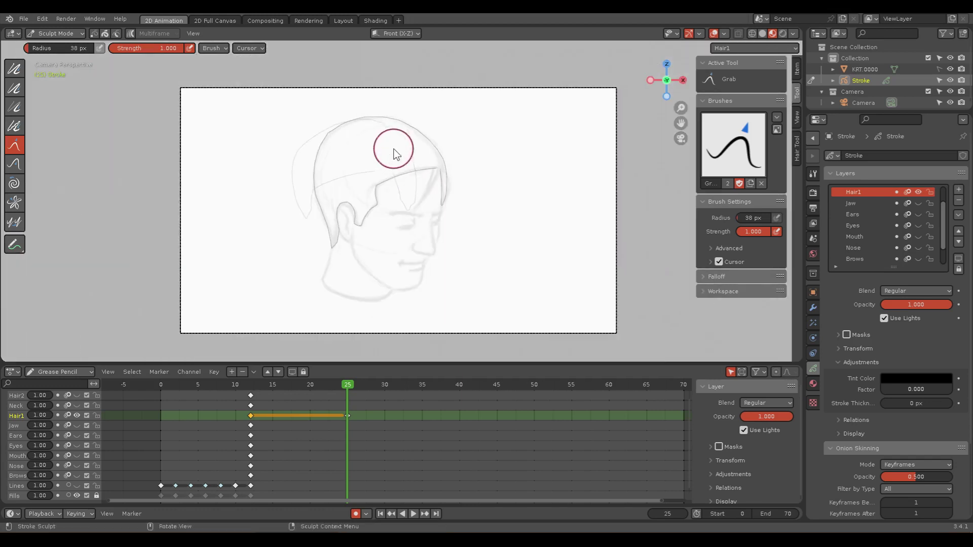
scroll(413, 236, up, 2)
key(ctrl+Tab)
Step: Enter stroke Edit Mode and select the outer hair and hairline strokes
click(330, 234)
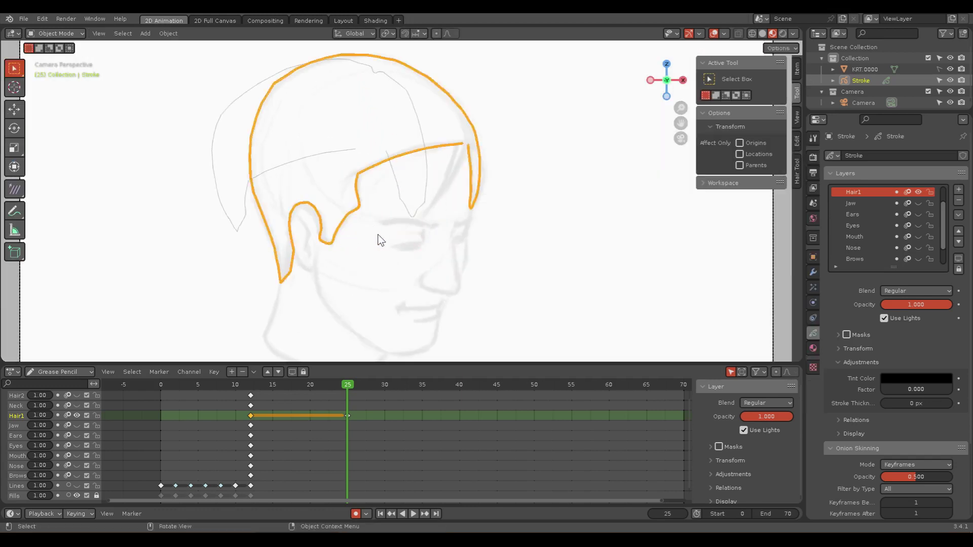
key(ctrl+Tab)
click(464, 226)
scroll(473, 276, up, 1)
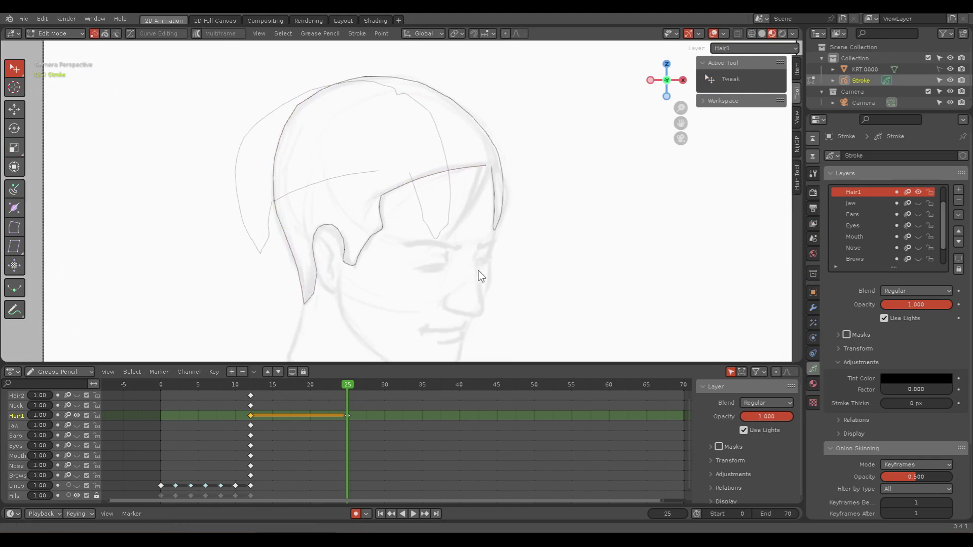
scroll(473, 268, up, 1)
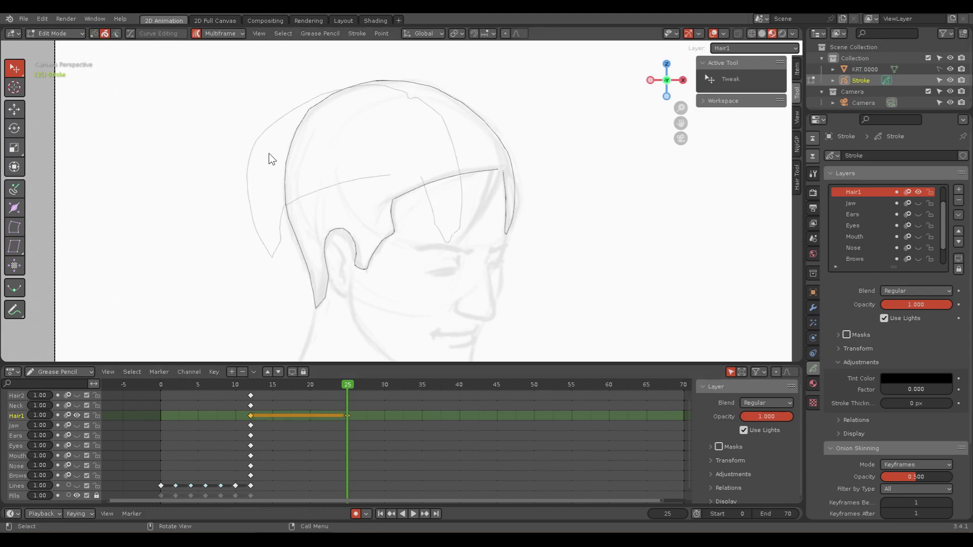
shift+click(264, 130)
shift+click(319, 194)
Step: From frame 19, interpolate Hair1 in-betweens with Step 2 between keyframes 12 and 25
key(ctrl+e)
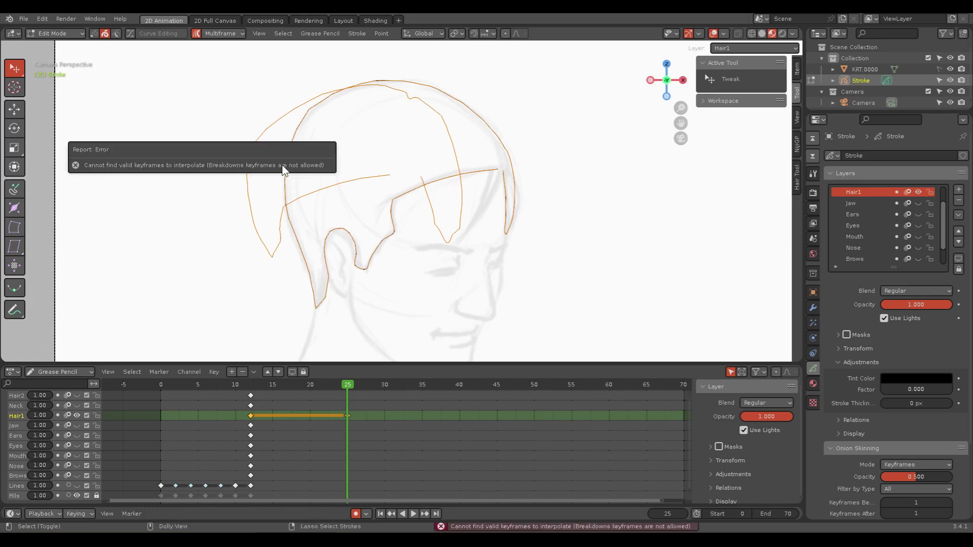
click(301, 384)
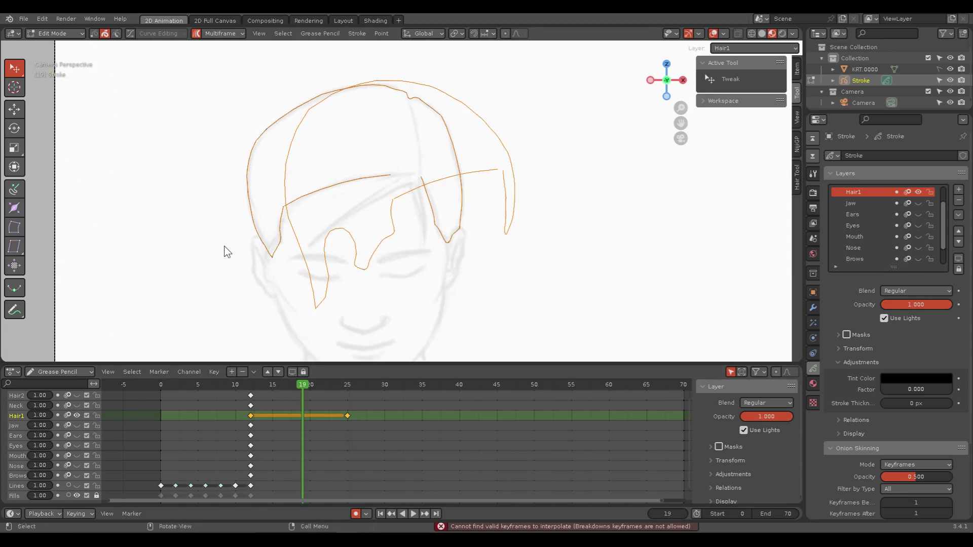
key(ctrl+shift+e)
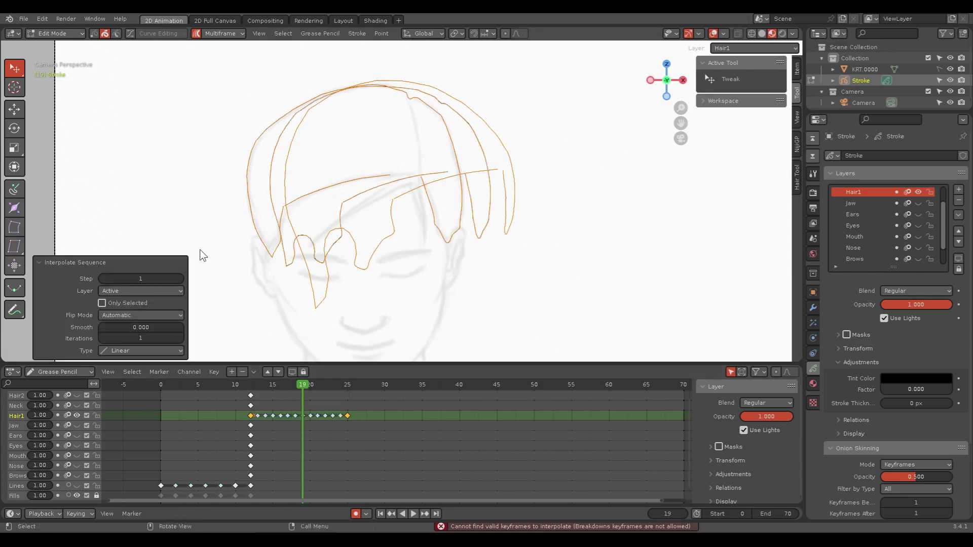
click(180, 278)
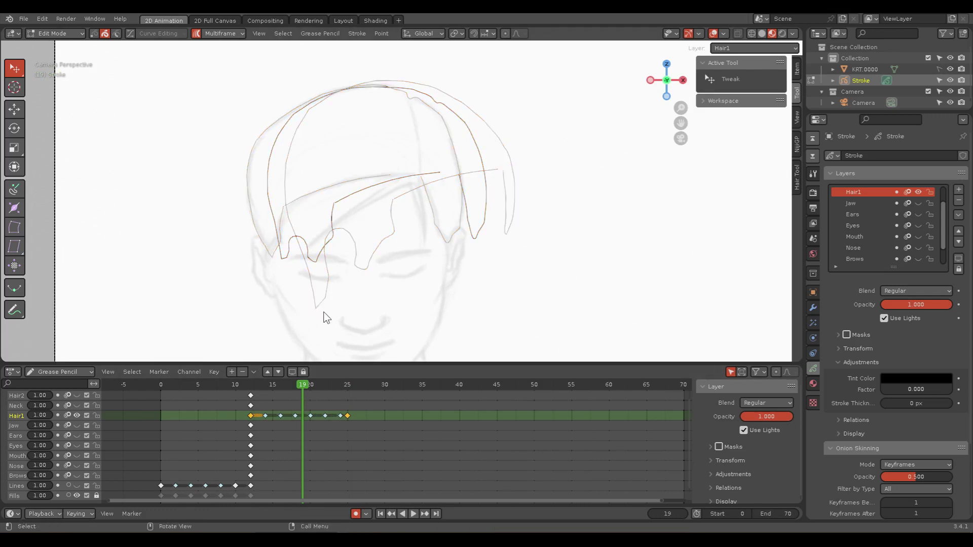
Step: Return to Object Mode, play back the head turn and save as untitled1.blend
key(ctrl+Tab)
click(304, 292)
click(381, 304)
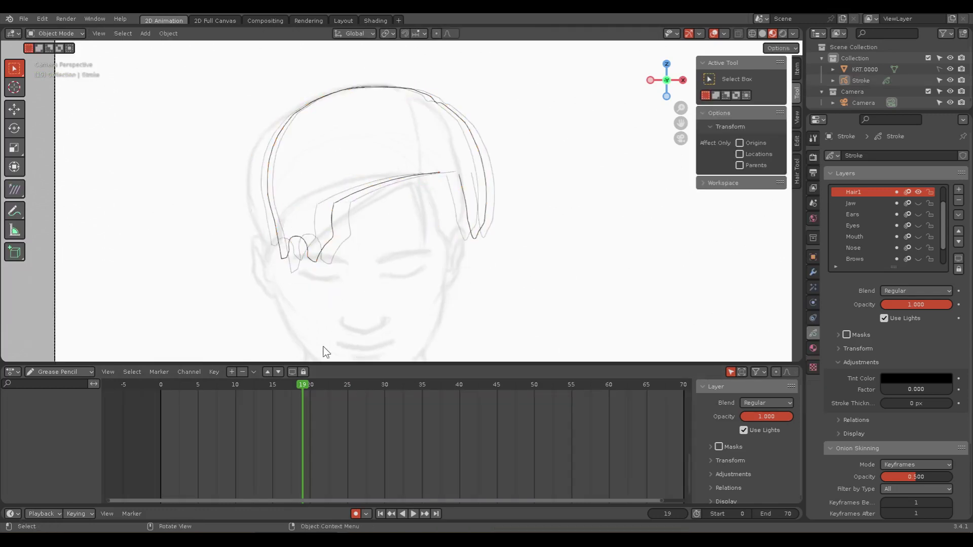
key(space)
mouse_move(304, 384)
mouse_down()
mouse_move(227, 389)
mouse_move(382, 390)
mouse_move(236, 388)
mouse_move(373, 386)
mouse_move(272, 383)
mouse_move(354, 382)
mouse_up()
key(ctrl+s)
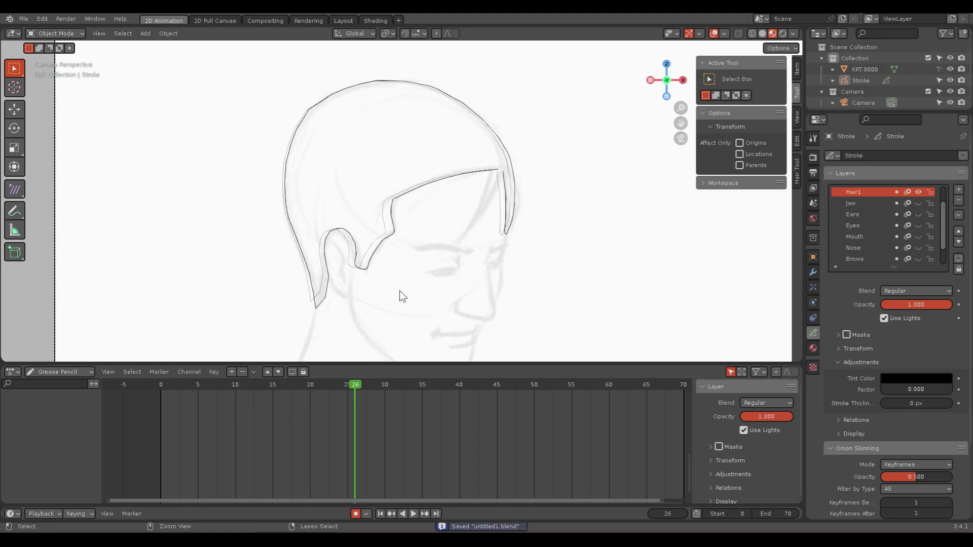
Step: At frame 15, select the Stroke object, hide Hair1 and make Hair2 active
shift+middle_drag(399, 304, 348, 217)
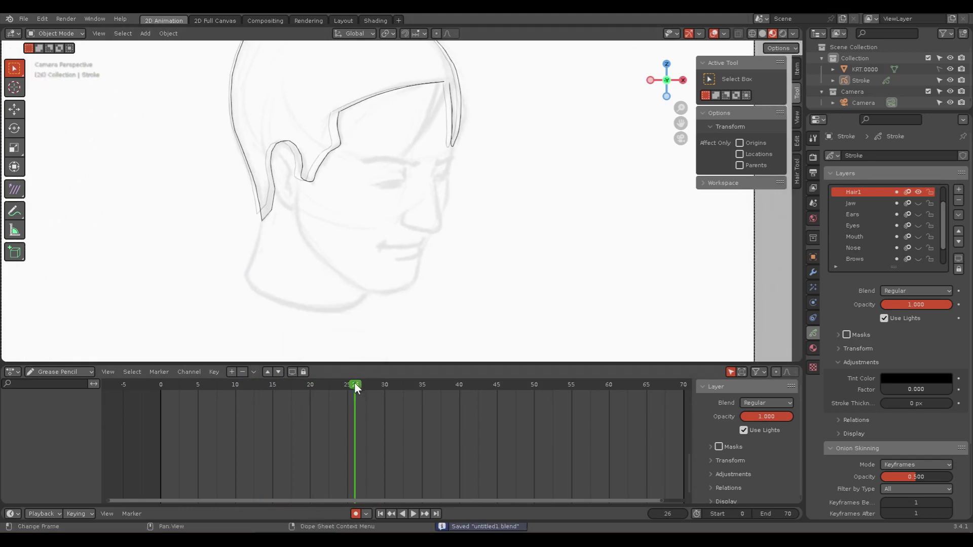
drag(355, 382, 270, 382)
click(868, 83)
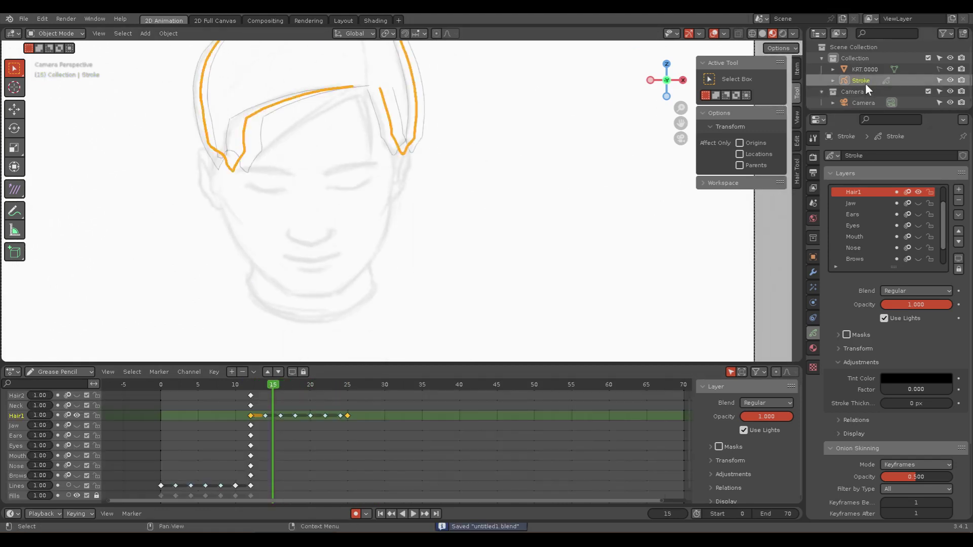
shift+middle_drag(484, 259, 478, 297)
click(467, 277)
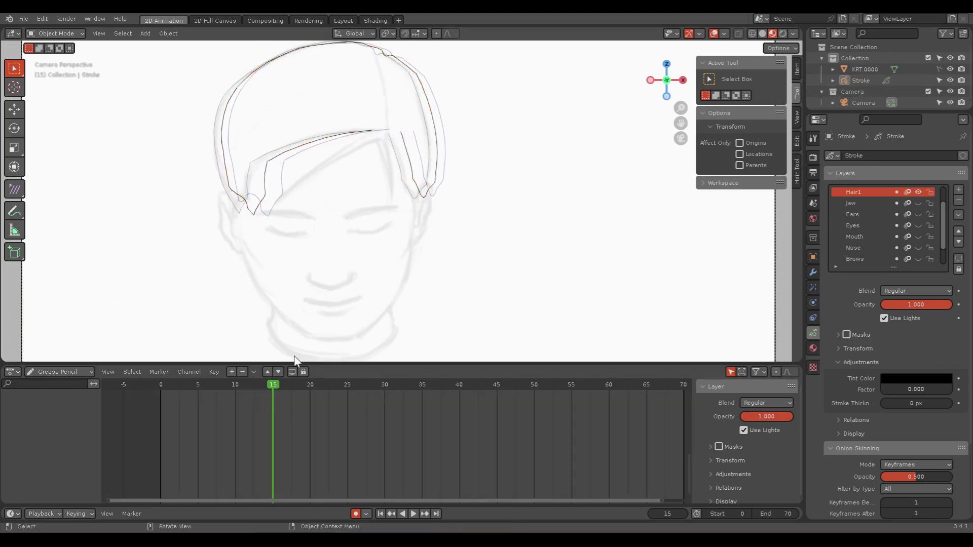
click(865, 84)
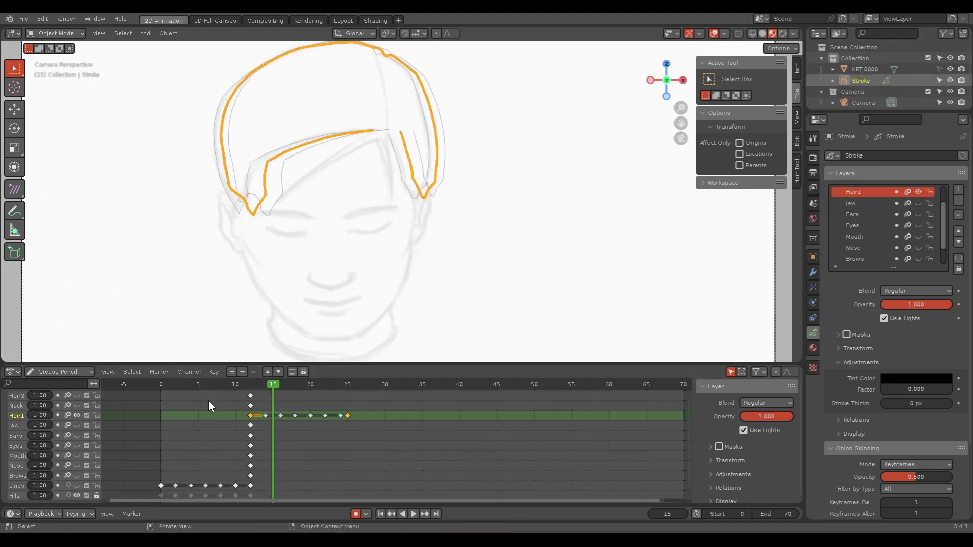
click(77, 415)
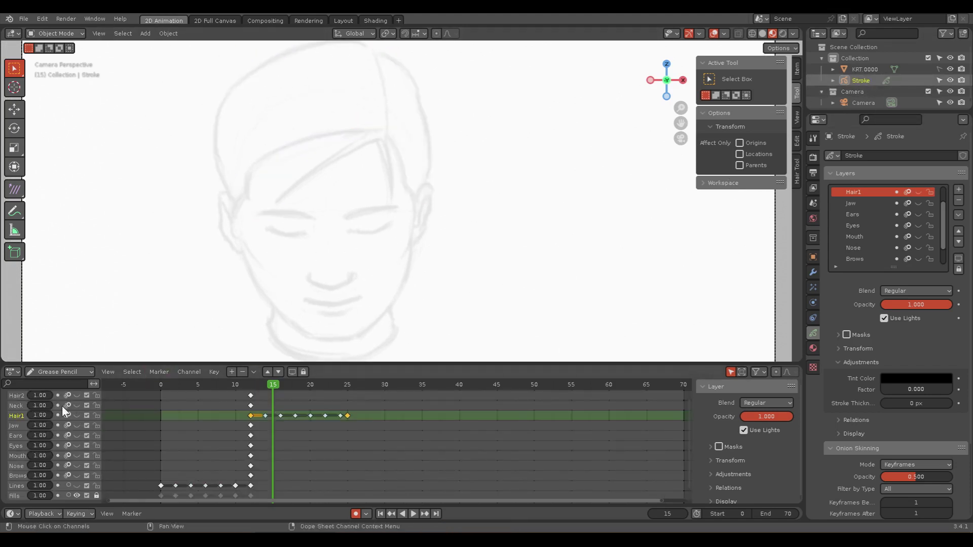
click(17, 395)
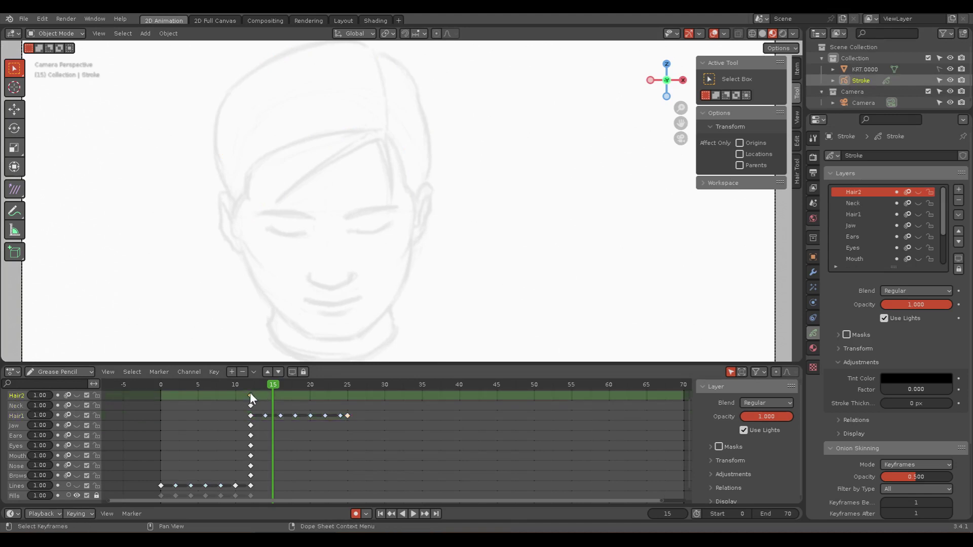
Step: Show Hair2, duplicate its frame-12 keyframe to frame 25, and go to frame 25
click(251, 383)
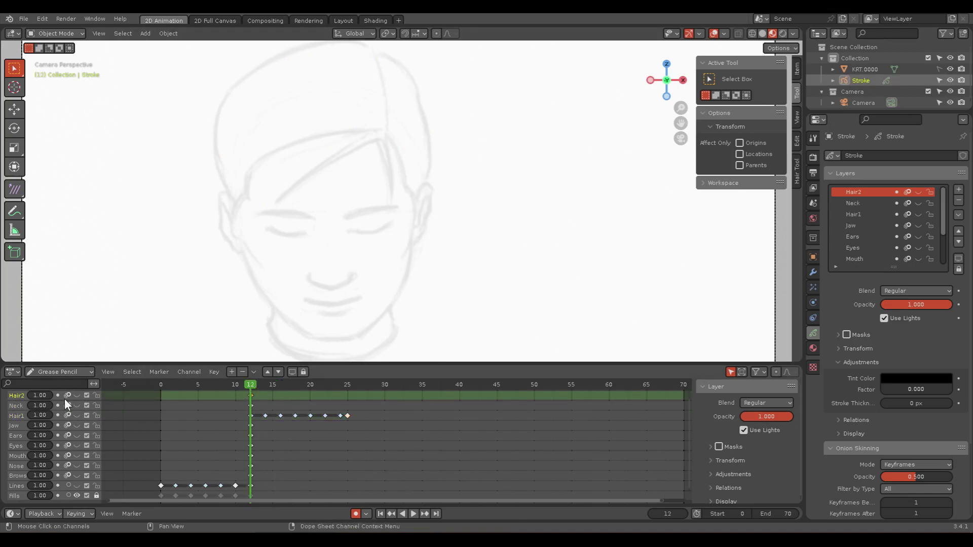
click(77, 396)
shift+middle_drag(413, 235, 391, 261)
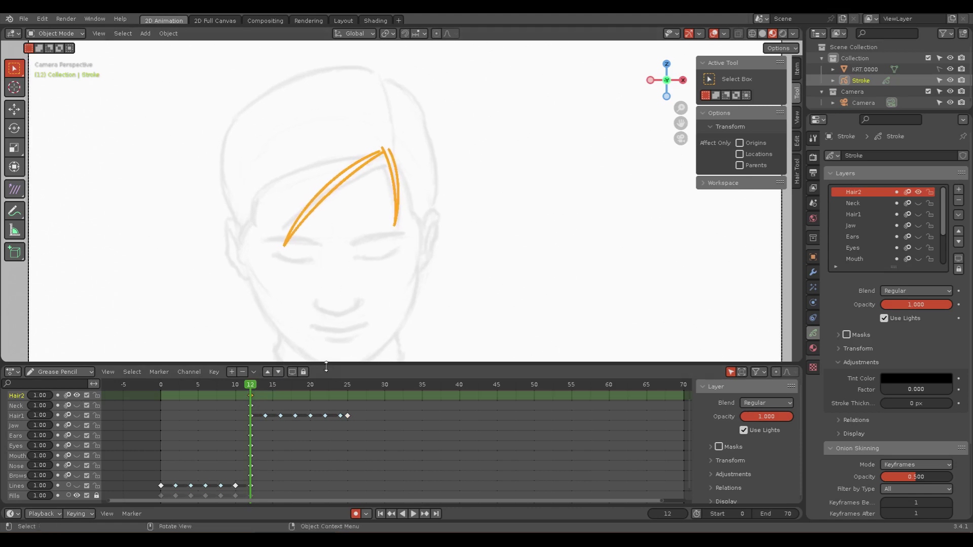
drag(251, 395, 347, 395)
click(347, 394)
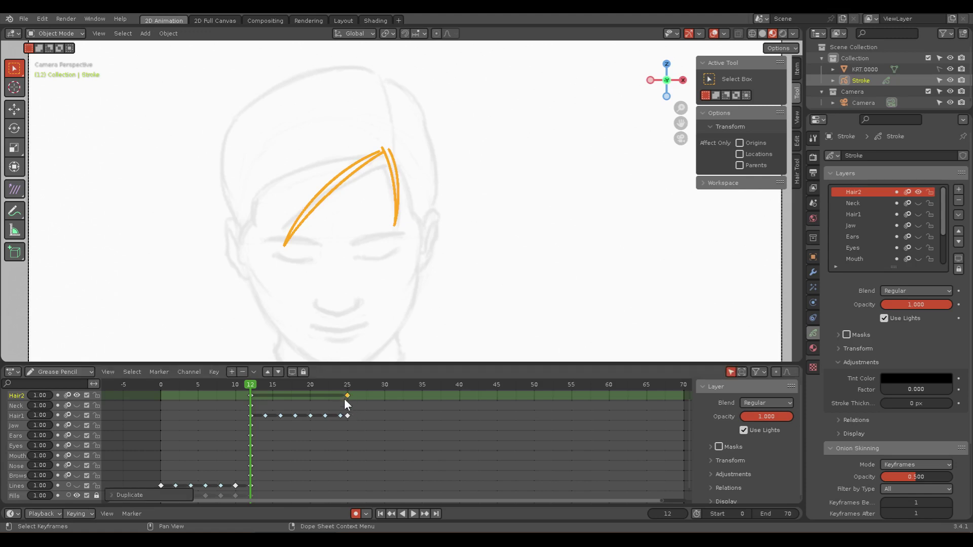
drag(251, 382, 349, 384)
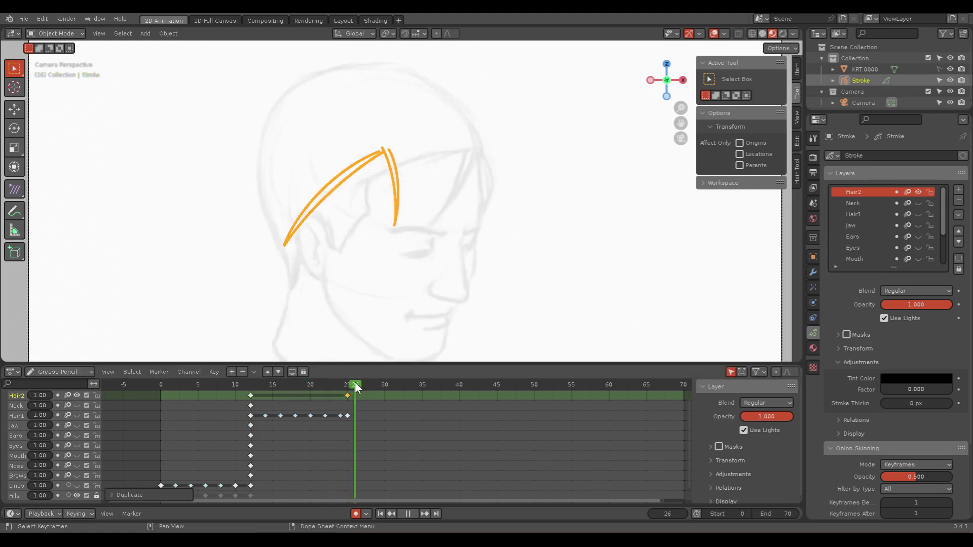
Step: In Edit Mode, move Hair2's frame-25 front strands right onto the head, then enter Sculpt Mode
key(ctrl+Tab)
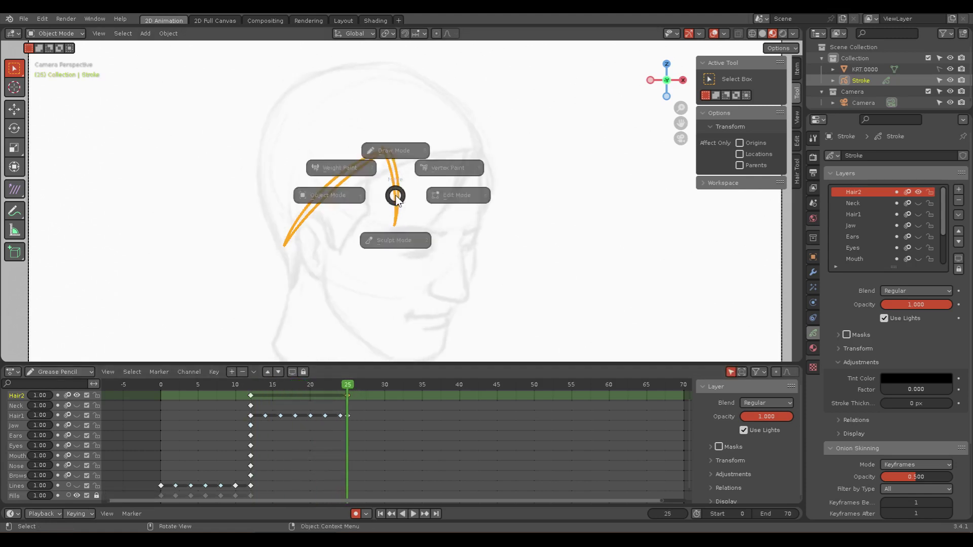
click(467, 197)
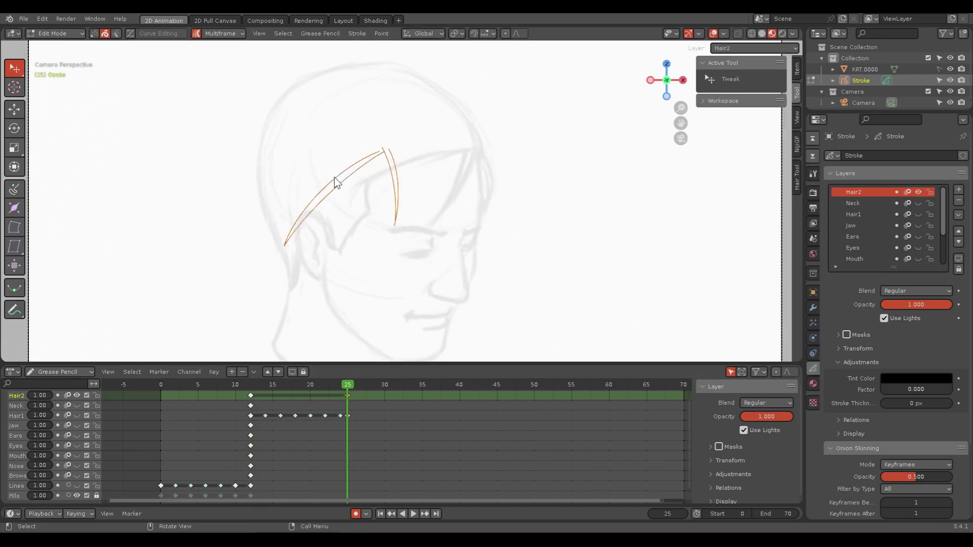
key(g)
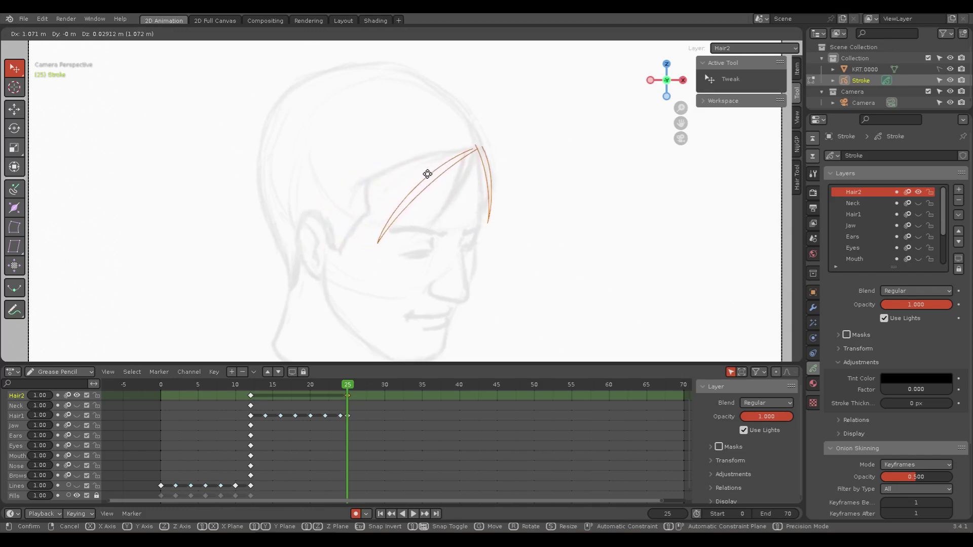
click(427, 174)
click(526, 191)
scroll(528, 188, up, 2)
key(ctrl+Tab)
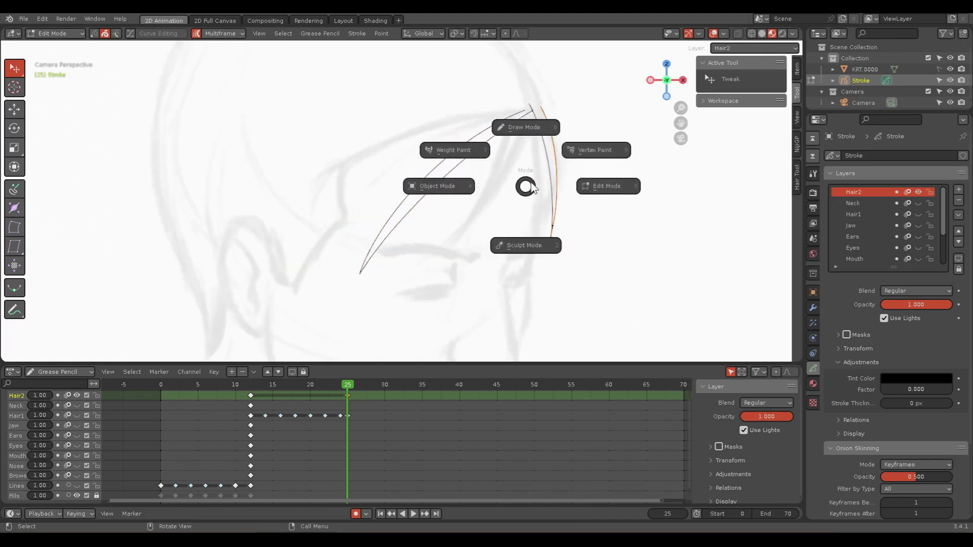
click(524, 245)
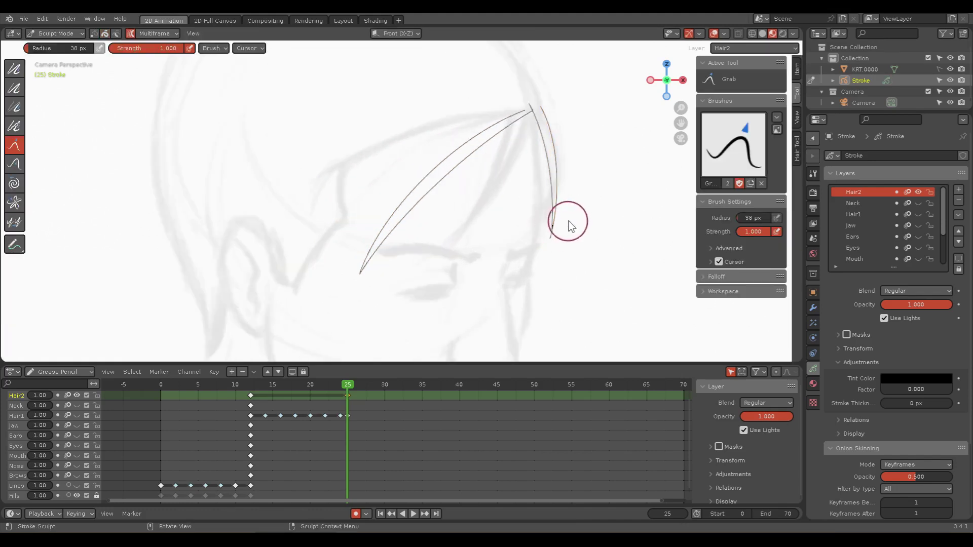
Step: Grab-sculpt the right strand's lower end using 93 px and 69 px brushes
key(f)
click(613, 223)
drag(553, 246, 538, 242)
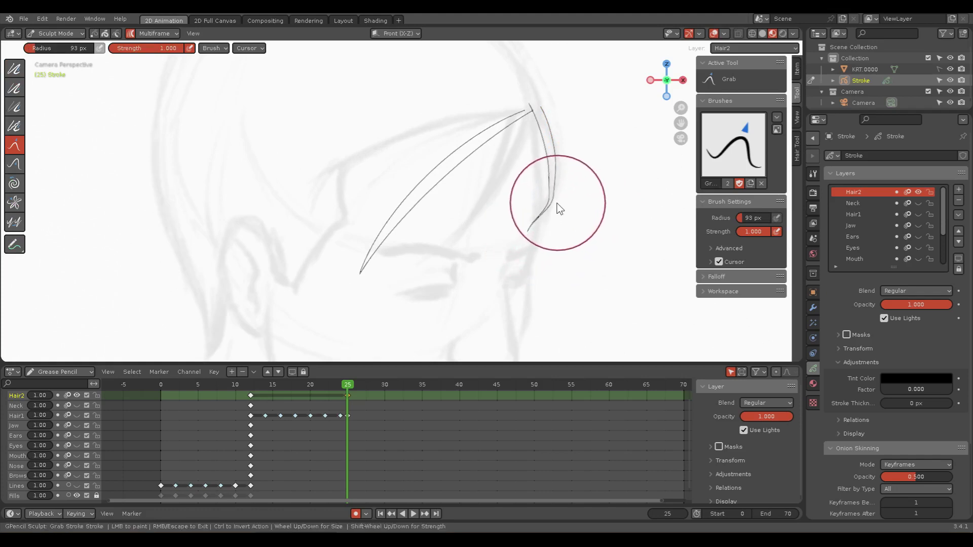
mouse_move(558, 208)
mouse_down()
mouse_move(540, 217)
mouse_move(543, 174)
mouse_up()
key(f)
click(571, 209)
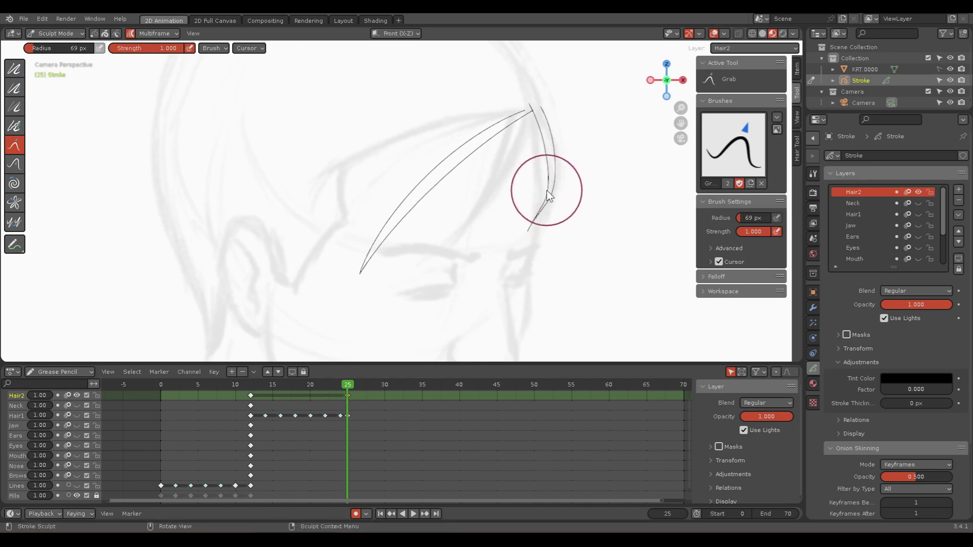
drag(547, 190, 544, 187)
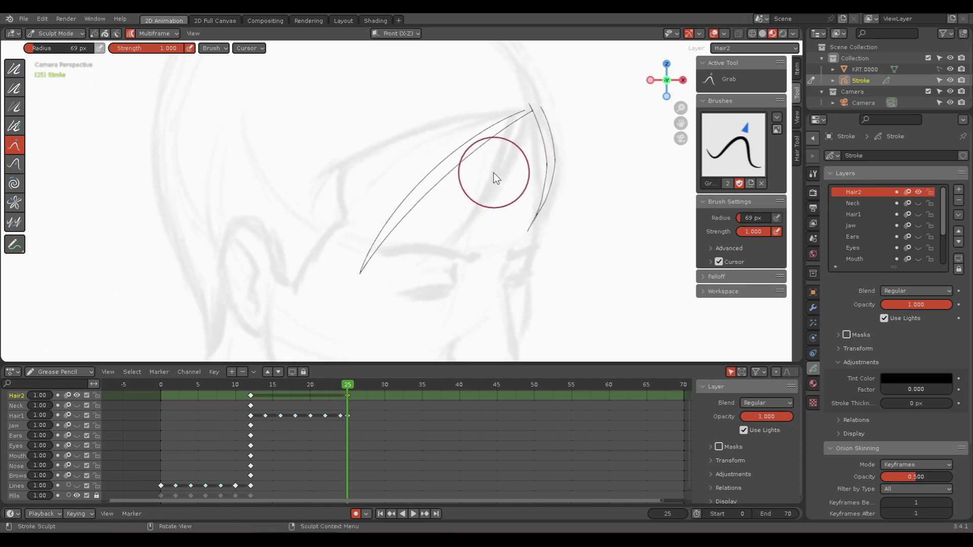
Step: Smooth the strand back into a diagonal curve with 97 px and 135 px brushes
key(f)
click(451, 169)
mouse_move(433, 174)
mouse_down()
mouse_move(445, 181)
mouse_move(482, 167)
mouse_move(496, 136)
mouse_move(515, 135)
mouse_move(416, 206)
mouse_move(439, 221)
mouse_move(387, 254)
mouse_up()
key(f)
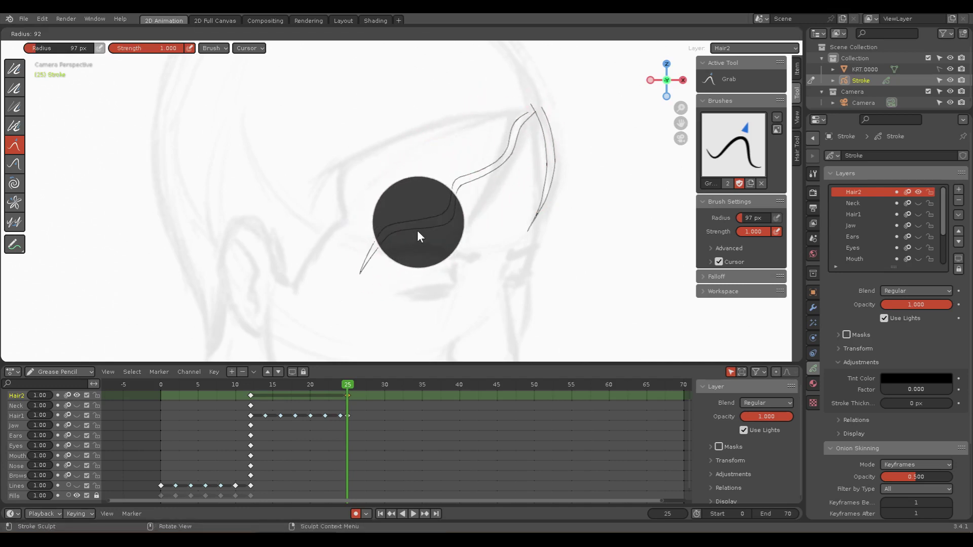
click(431, 230)
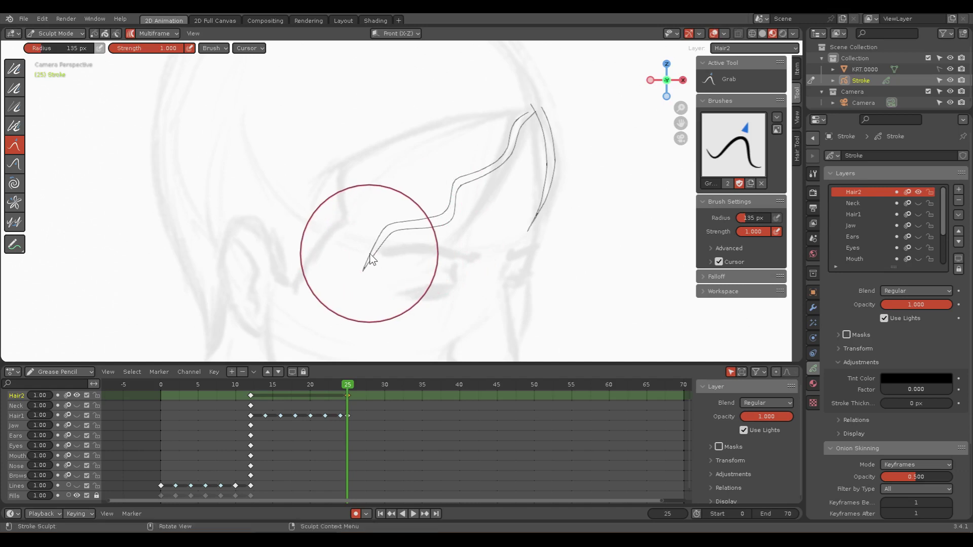
drag(430, 248, 449, 230)
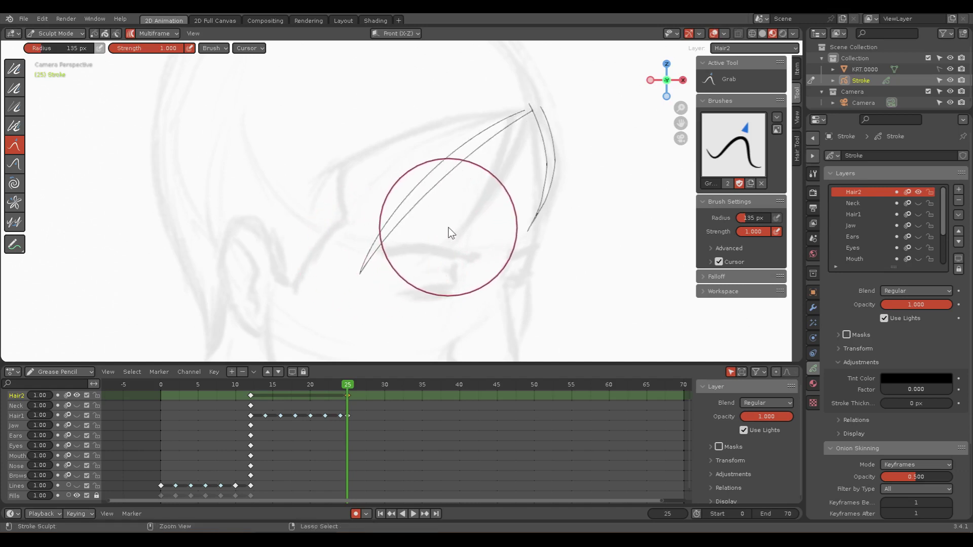
key(ctrl+Tab)
Step: Select the left hair strand and try scaling it, then undo the scale
click(544, 178)
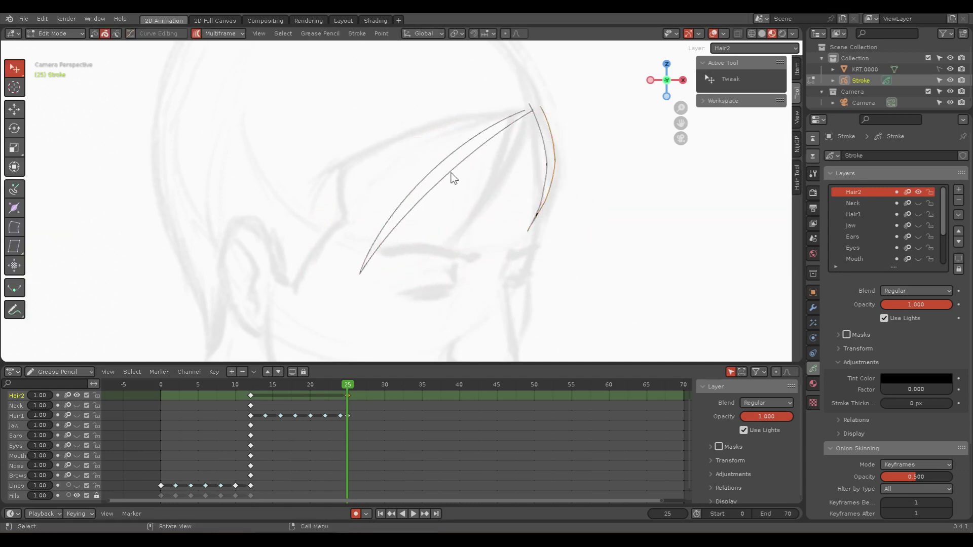
shift+click(442, 176)
key(s)
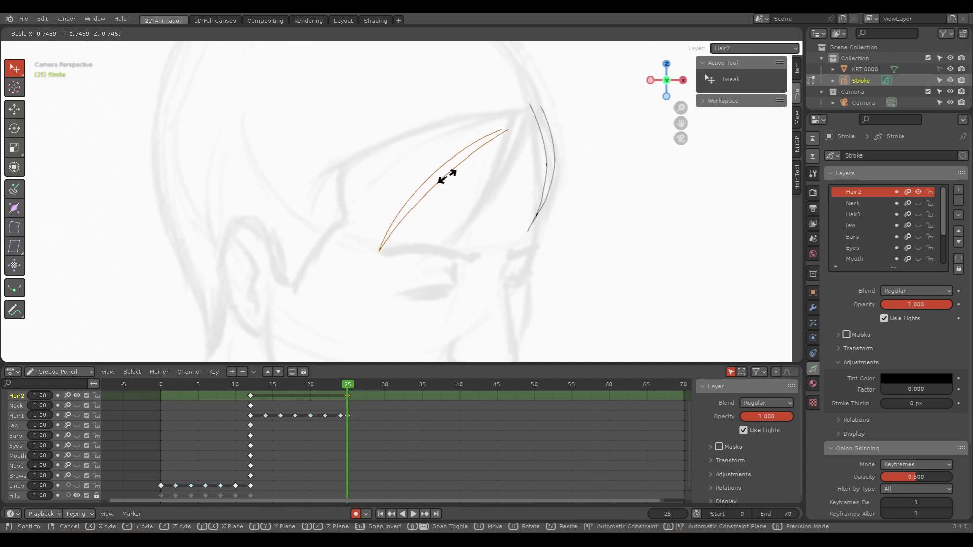
click(446, 179)
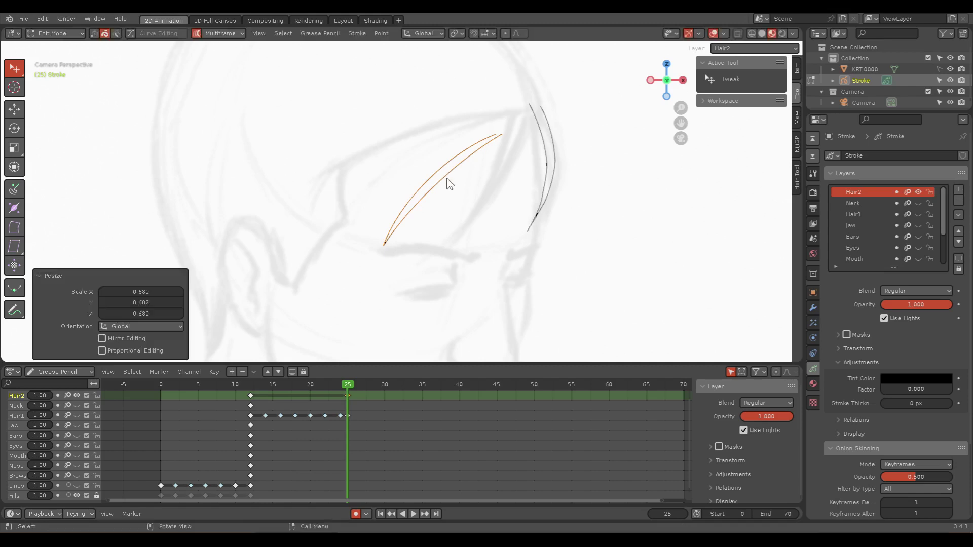
key(ctrl+z)
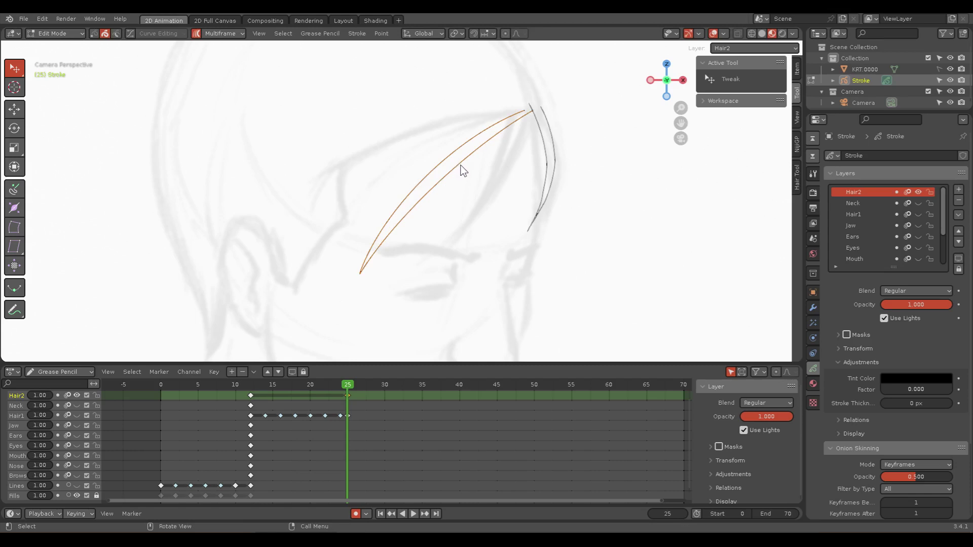
Step: Delete the left and then the right Hair2 strands at frame 25
key(x)
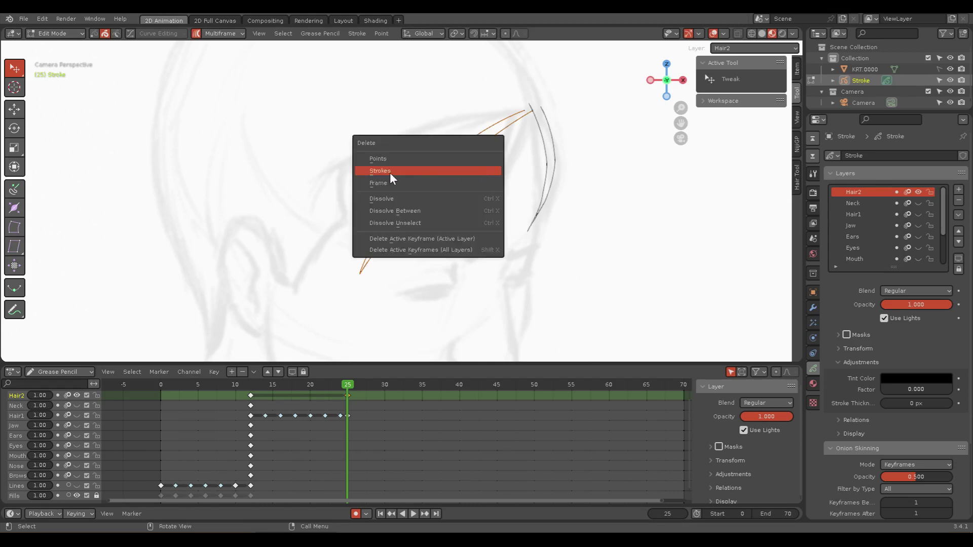
click(390, 172)
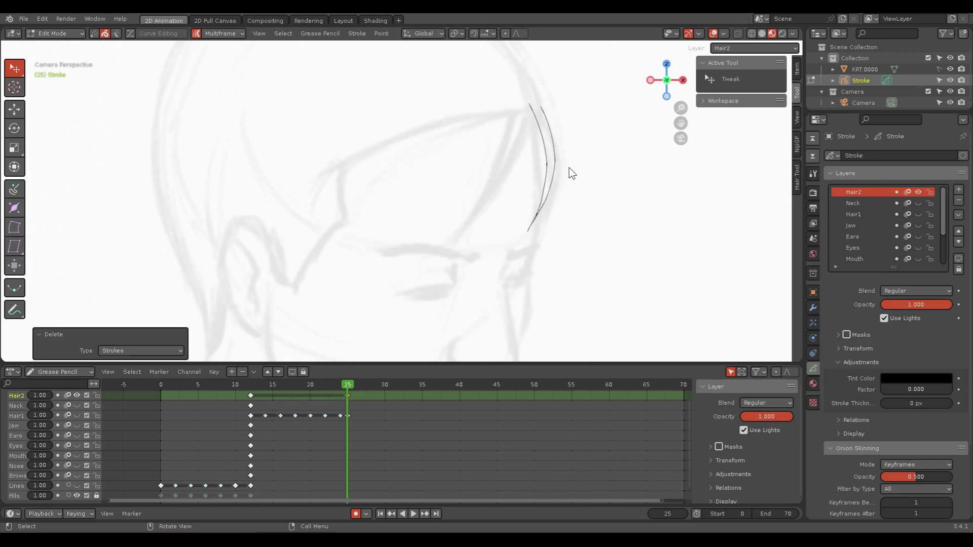
shift+click(552, 166)
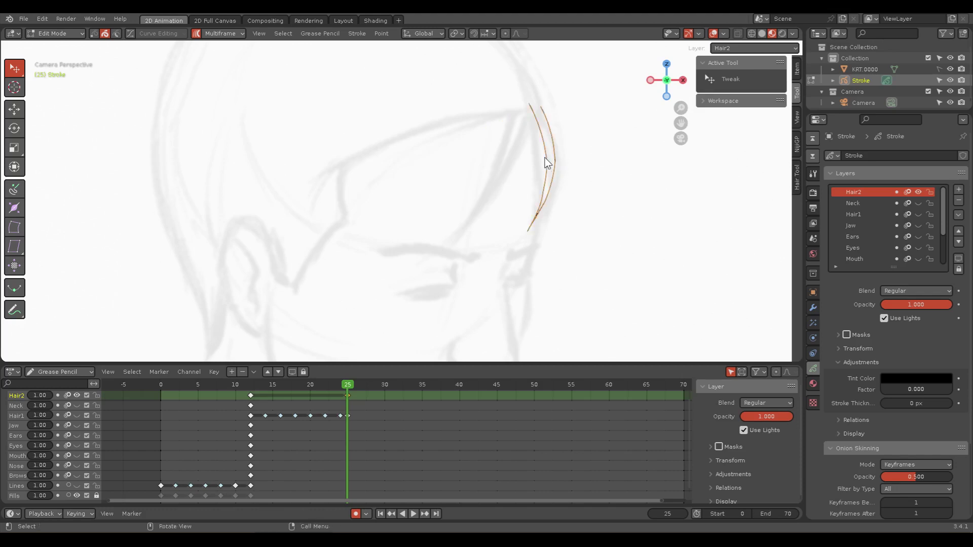
key(x)
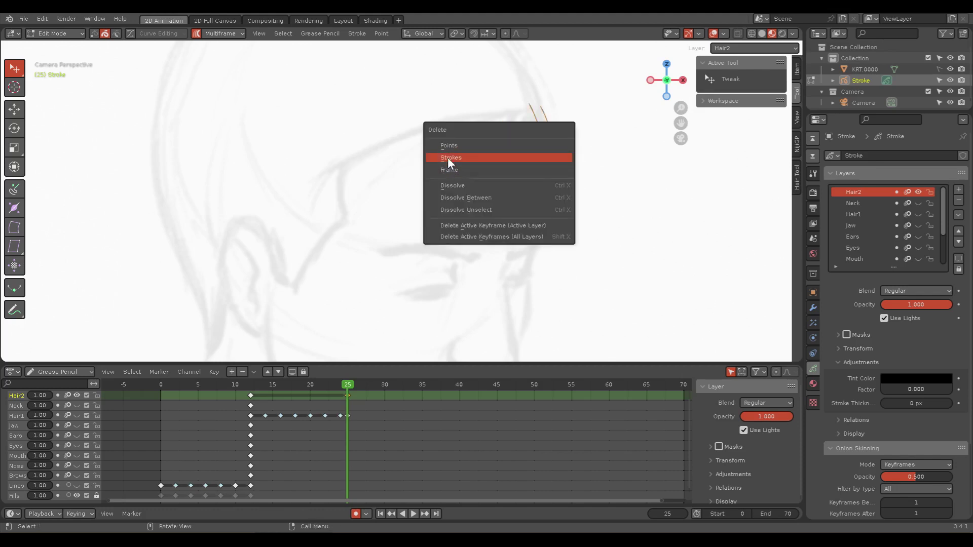
click(448, 157)
Step: Enter Draw Mode with the Arc tool, test-draw an arc, and undo it
key(ctrl+Tab)
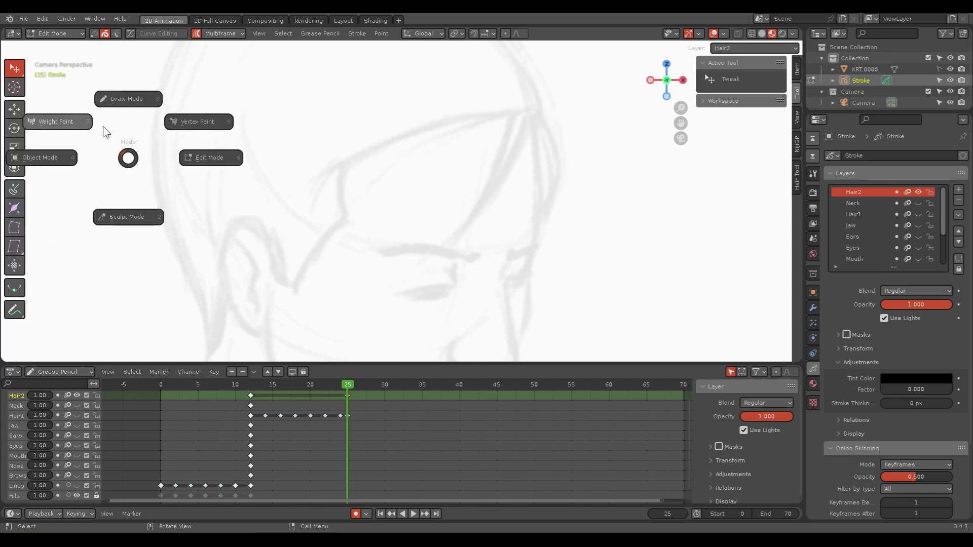
click(123, 99)
click(12, 253)
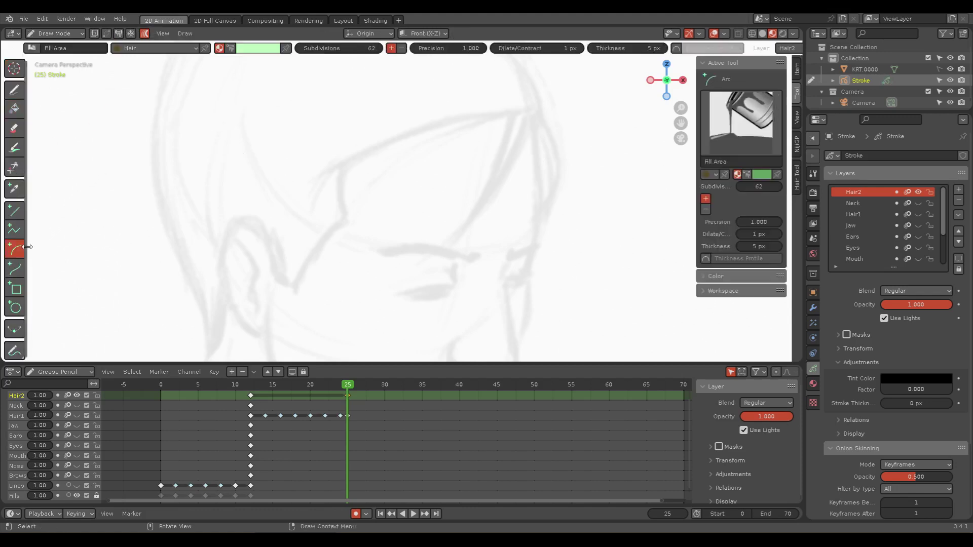
drag(513, 109, 452, 242)
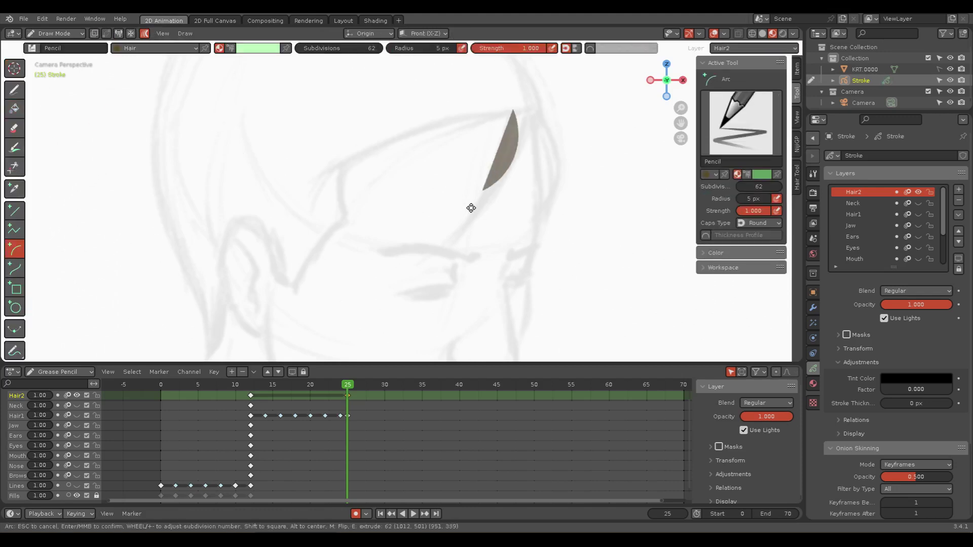
key(Return)
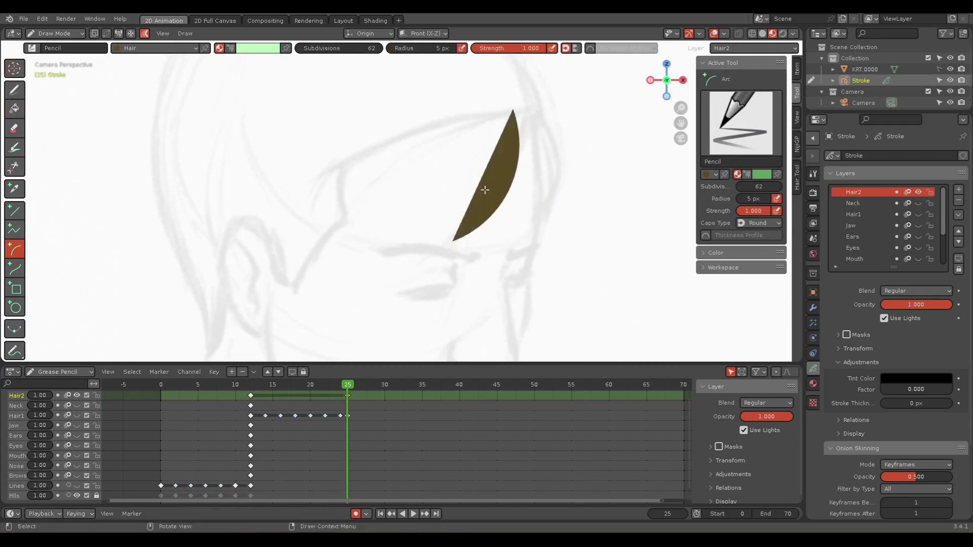
key(ctrl+z)
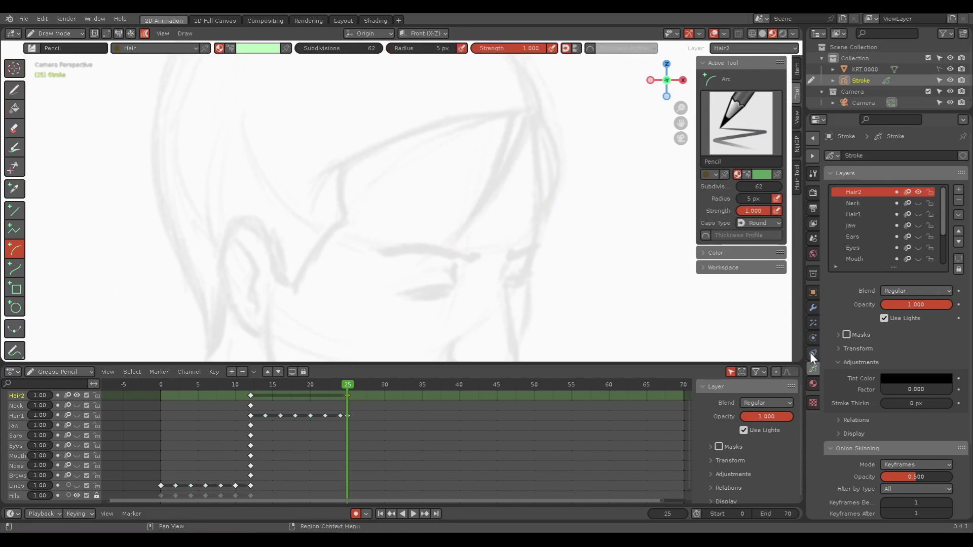
Step: Make Solid Stroke the active material instead of Hair
click(813, 384)
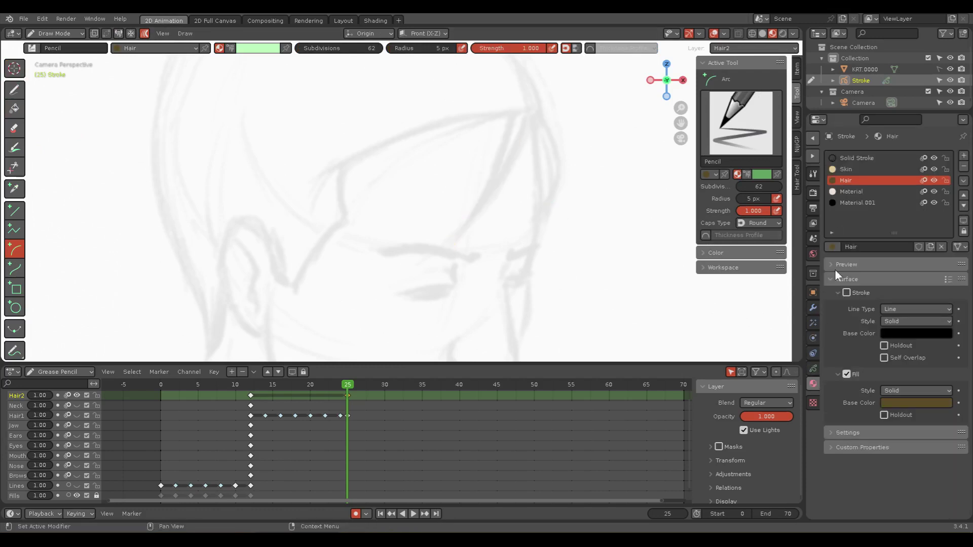
click(851, 160)
click(813, 366)
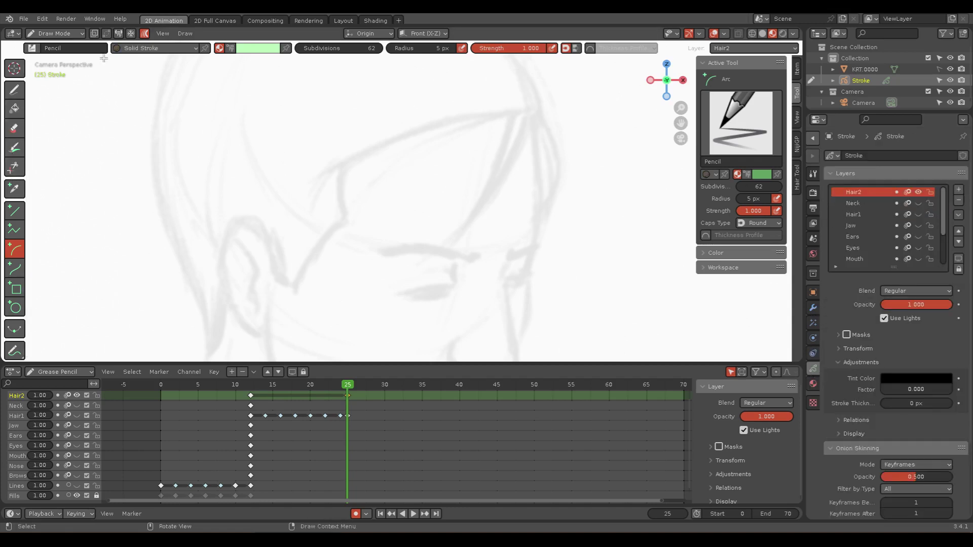
Step: Draw the first curved hair arc on Hair2, adjusting its ends and flattening its bulge
drag(513, 109, 455, 233)
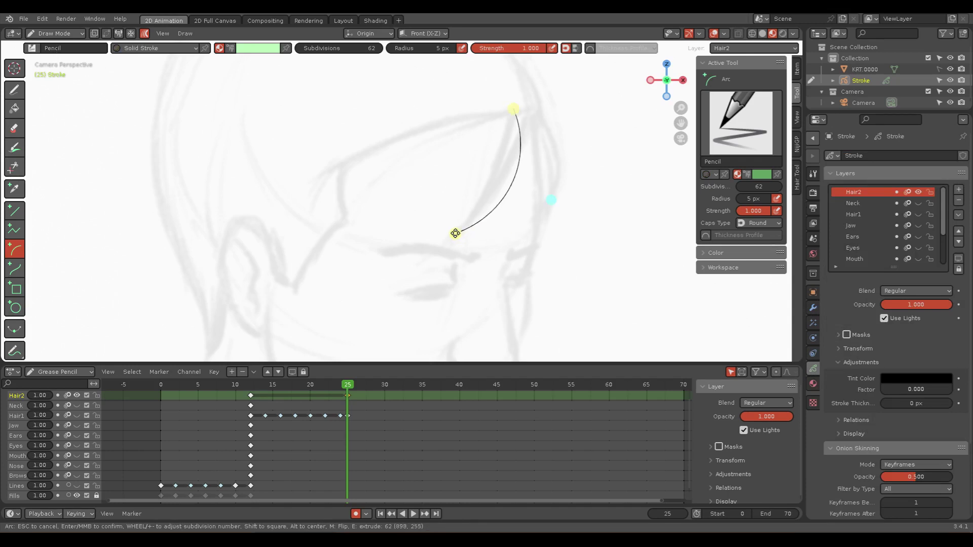
drag(514, 110, 530, 109)
drag(550, 199, 522, 181)
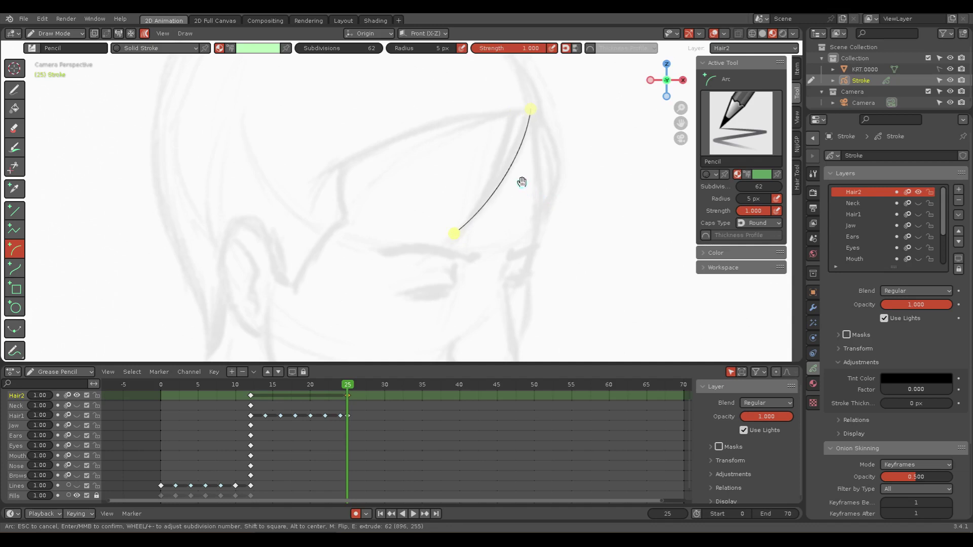
drag(446, 230, 441, 241)
key(Return)
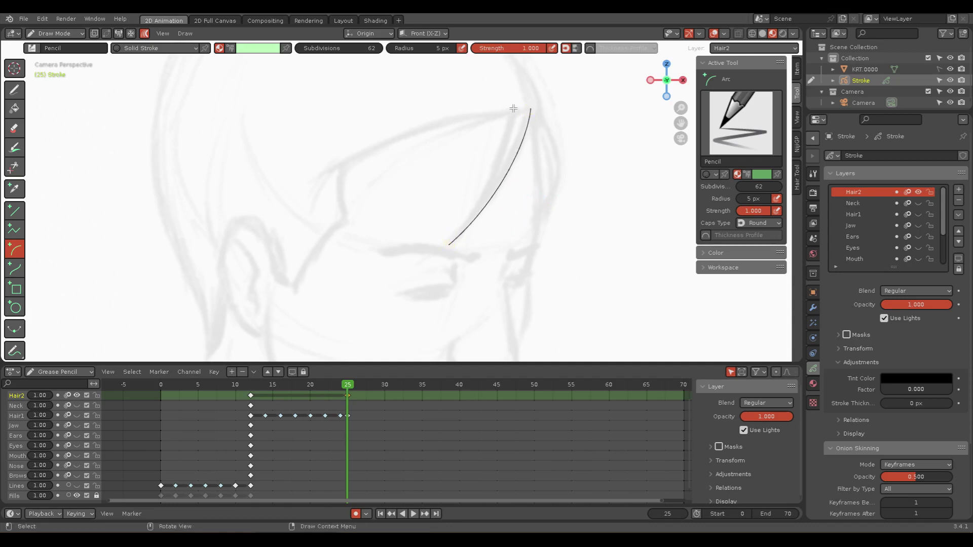
Step: Draw a second, straighter arc beside the first to form the pointed lock, and zoom to its tip
drag(513, 108, 450, 243)
drag(549, 206, 505, 183)
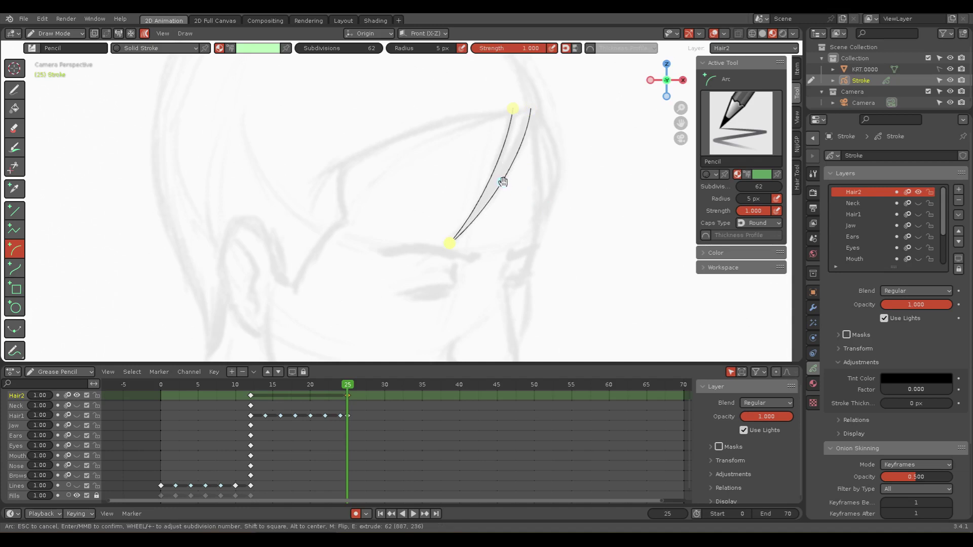
key(Return)
scroll(504, 232, up, 2)
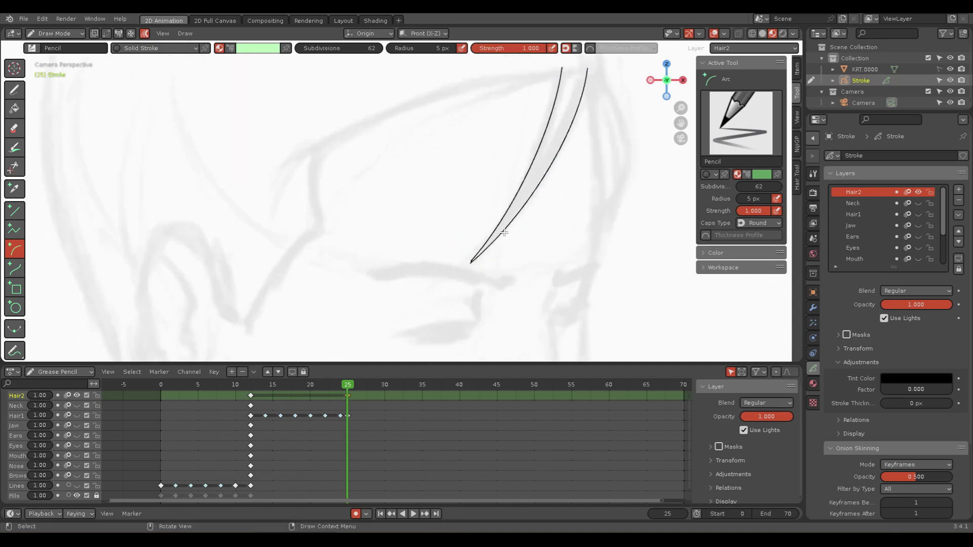
mouse_move(503, 232)
shift+middle_down()
mouse_move(563, 220)
mouse_move(360, 271)
mouse_move(380, 209)
mouse_move(358, 236)
shift+middle_up()
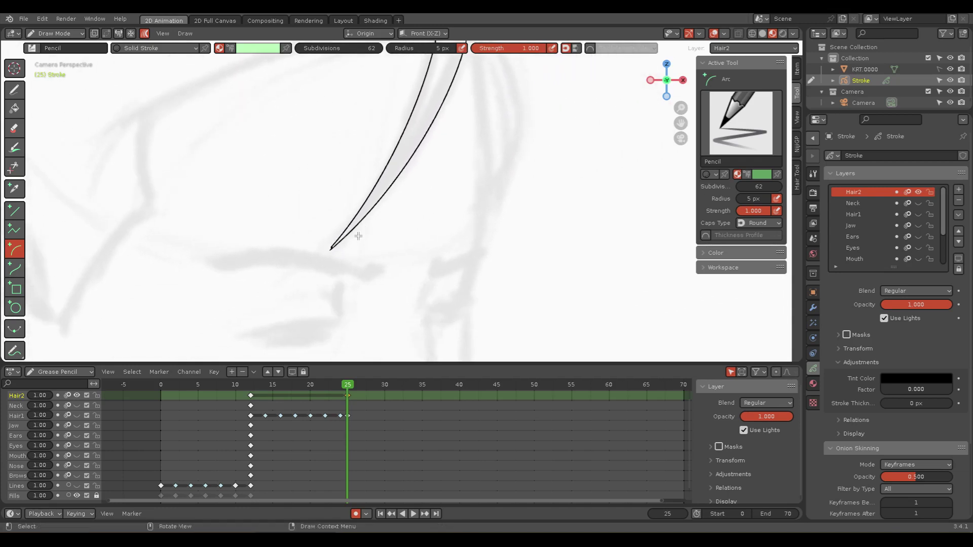
scroll(358, 237, up, 2)
shift+middle_drag(311, 283, 398, 212)
key(ctrl+Tab)
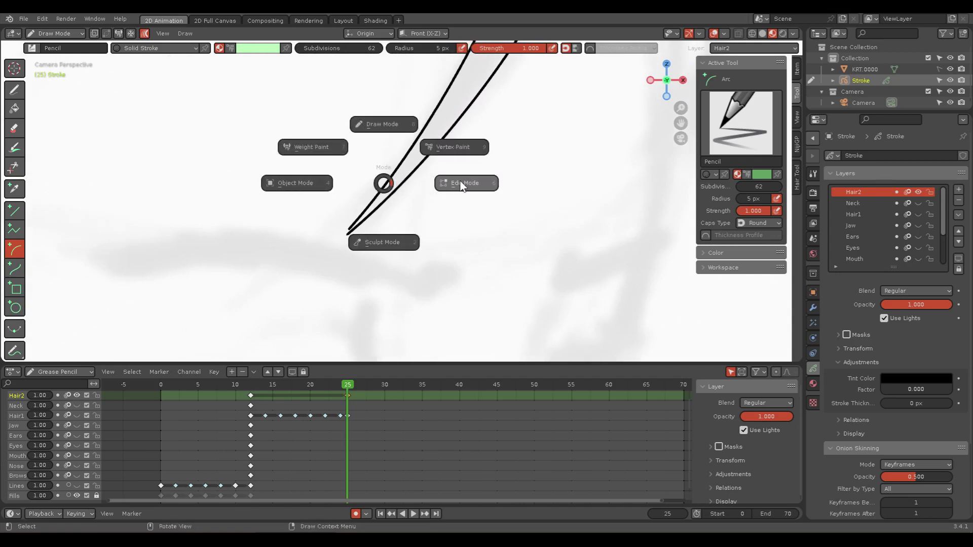
Step: In Edit Mode with point selection, pull the lower tip point down-left to close the lock
click(462, 186)
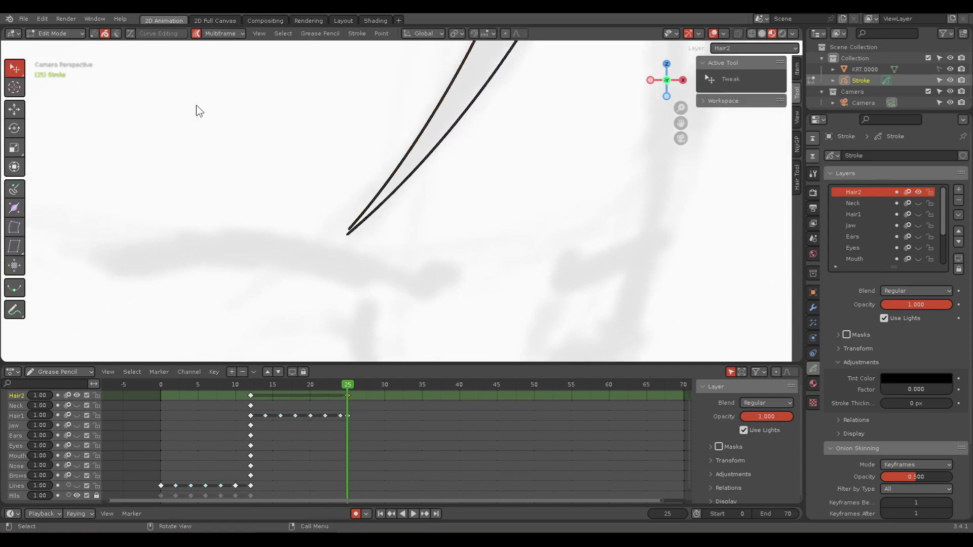
click(94, 34)
click(349, 230)
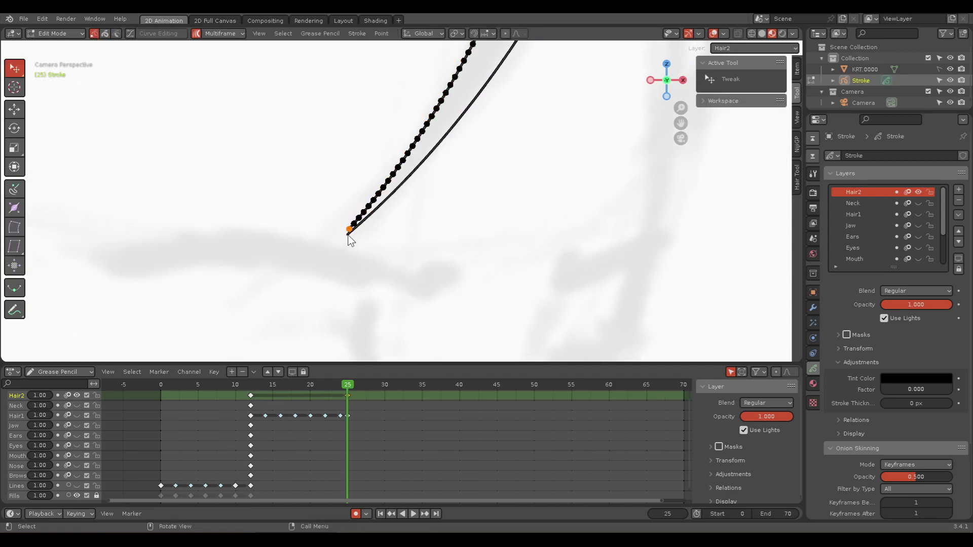
scroll(350, 242, up, 4)
scroll(348, 250, up, 1)
ctrl+scroll(365, 284, down, 3)
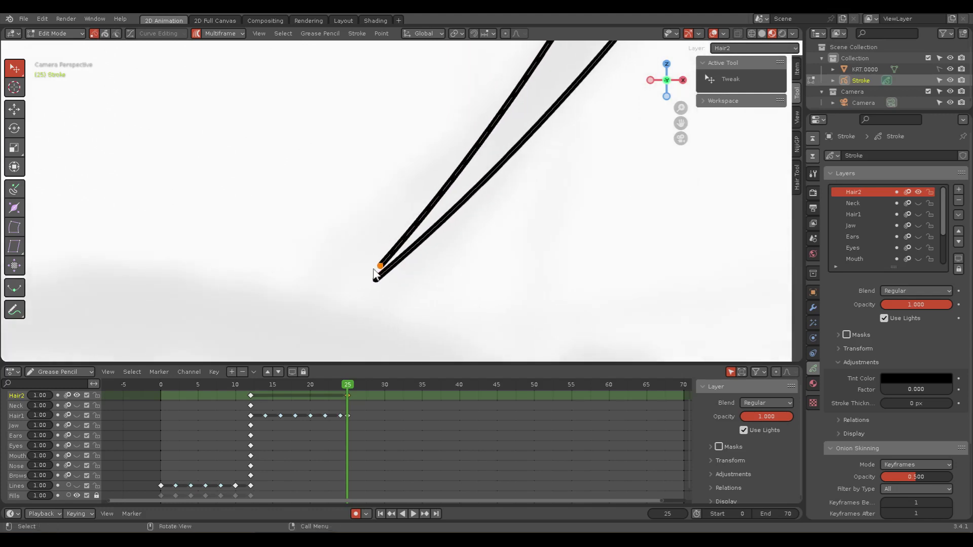
drag(380, 268, 378, 282)
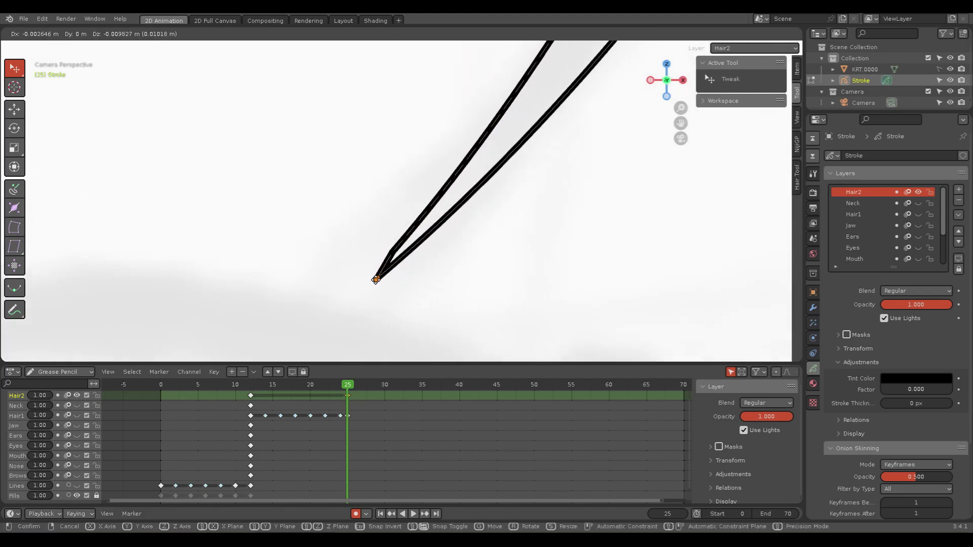
Step: Nudge the point just above the tip right with G, X, then reposition it to tidy the point
click(392, 256)
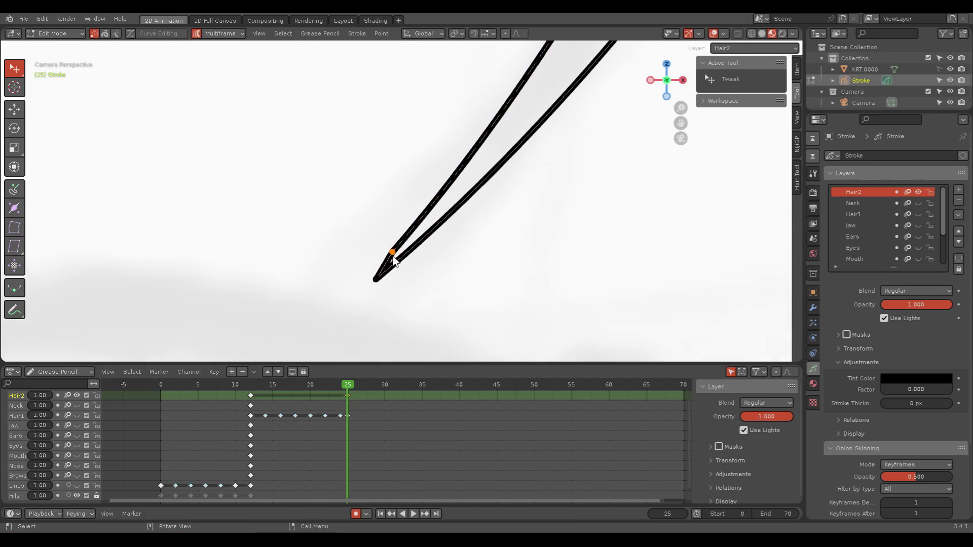
key(g)
key(x)
click(401, 248)
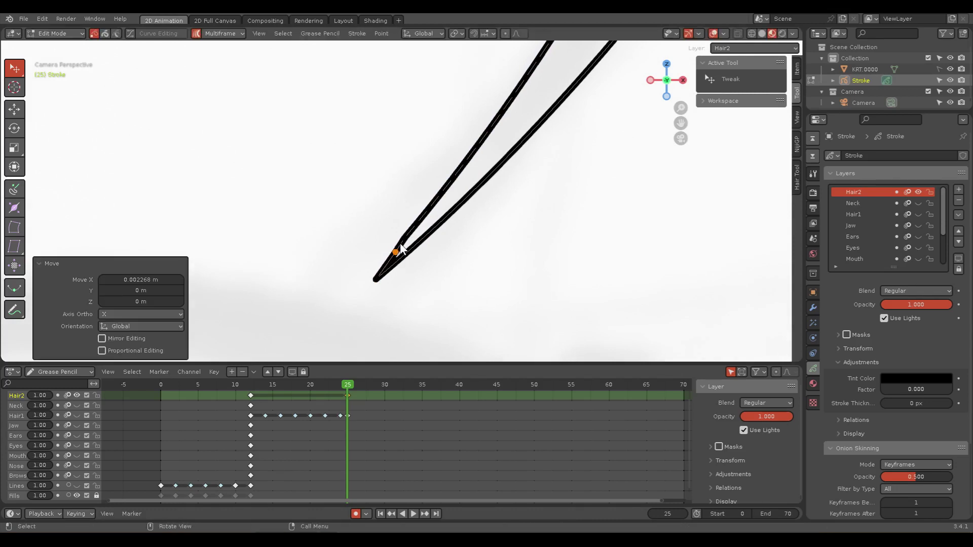
key(g)
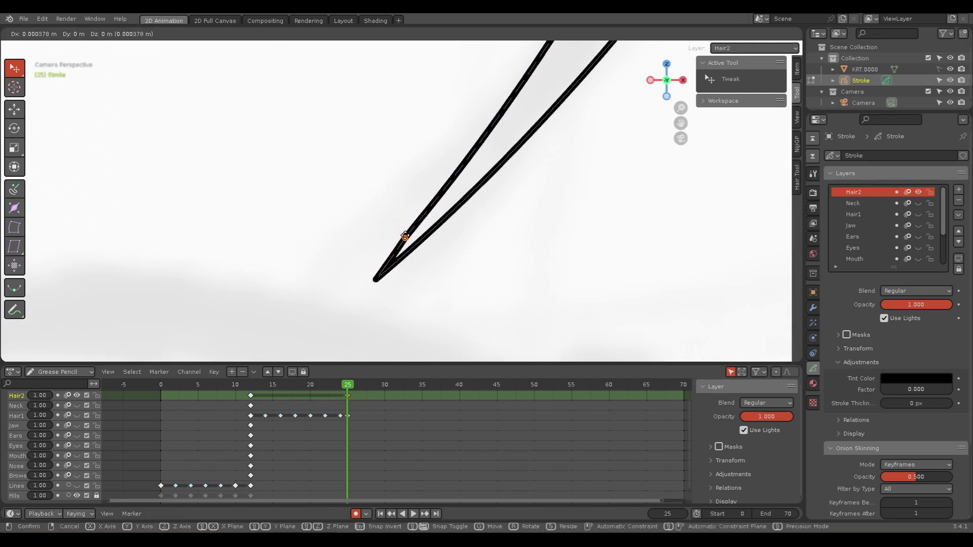
click(407, 238)
Step: Briefly enter Sculpt Mode to inspect the tip, then return to Draw Mode
key(ctrl+Tab)
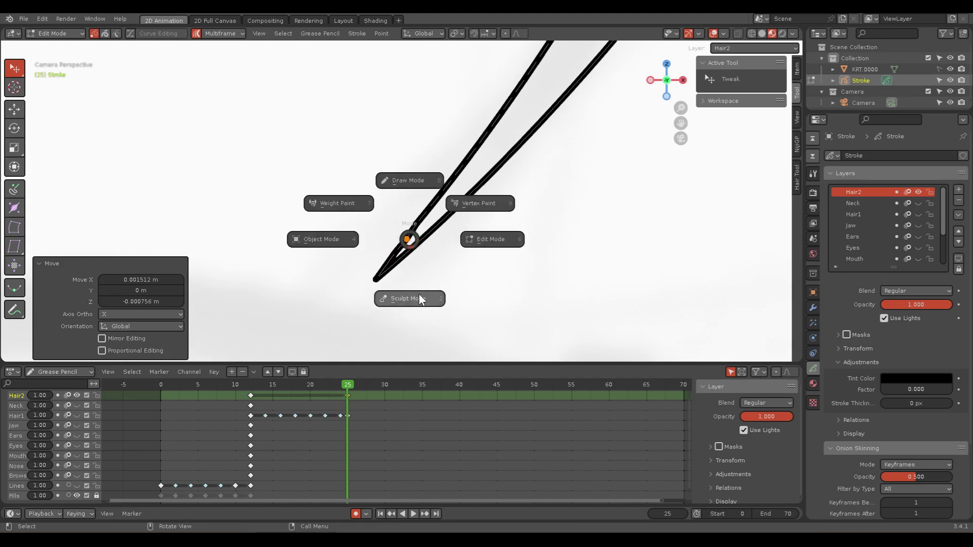
click(420, 299)
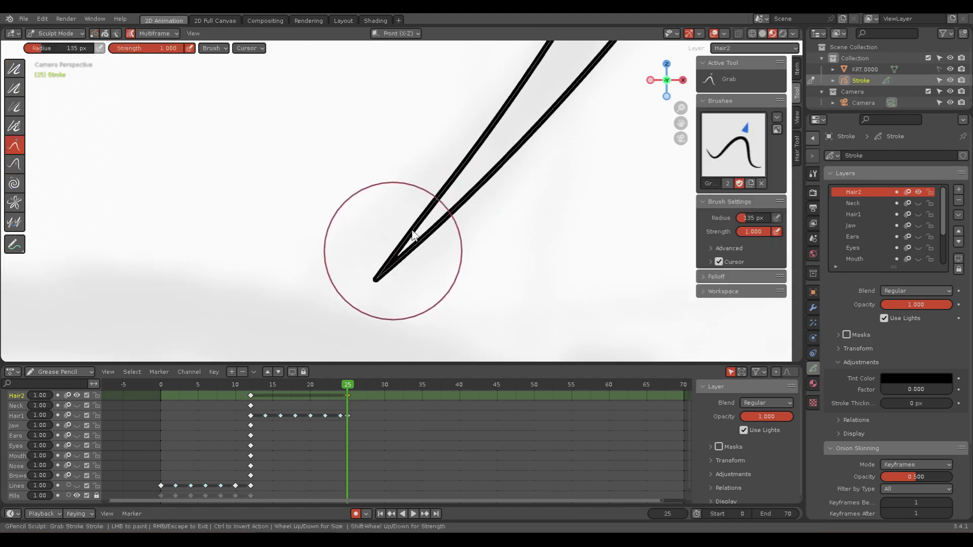
scroll(466, 237, down, 4)
scroll(507, 218, down, 3)
scroll(457, 225, down, 1)
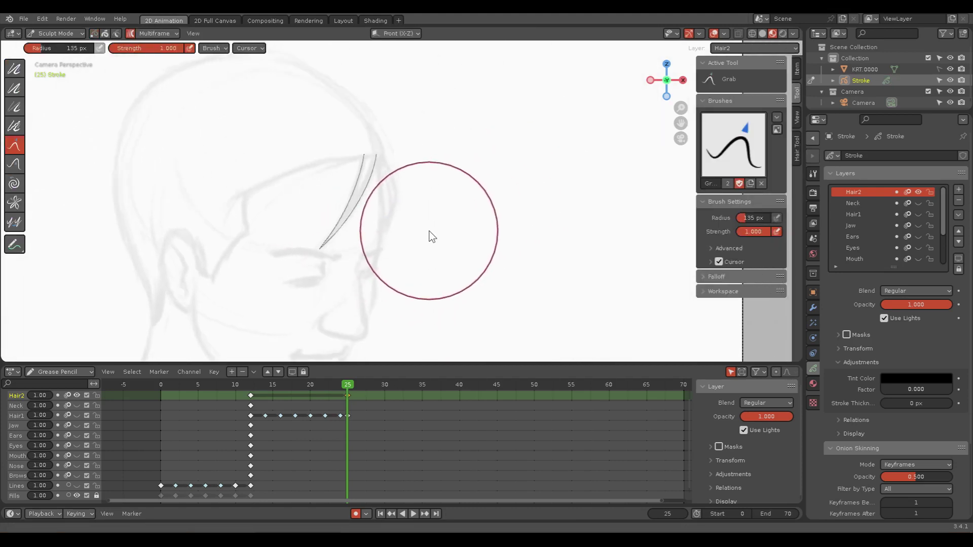
scroll(406, 228, up, 5)
scroll(383, 216, down, 2)
key(ctrl+Tab)
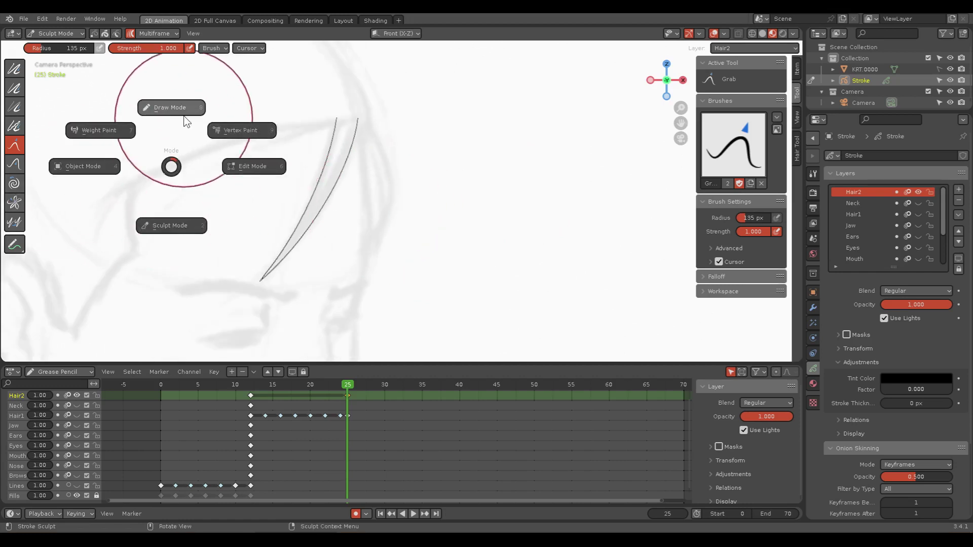
click(185, 121)
Step: Draw the inner arc of the second hair lock and reduce its bulge
scroll(390, 173, up, 1)
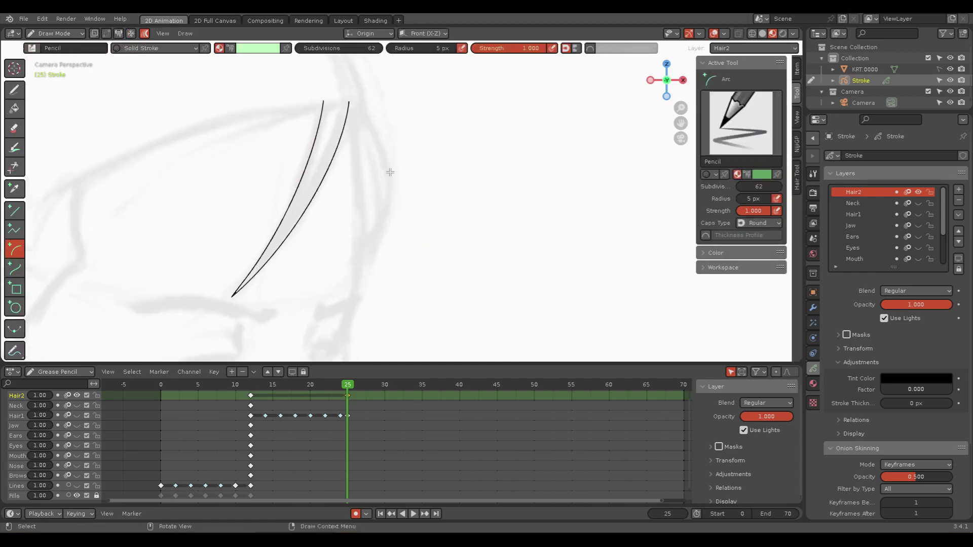
drag(344, 112, 359, 278)
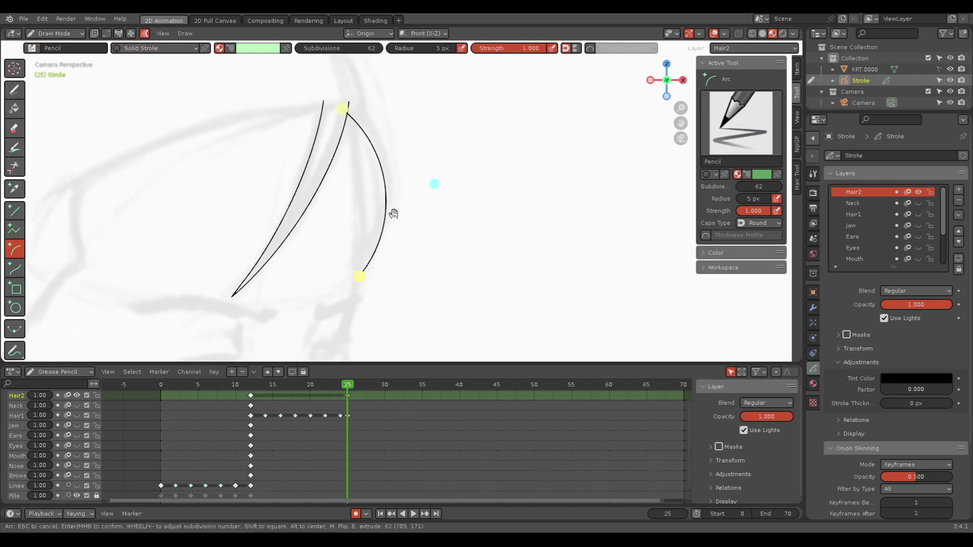
drag(433, 182, 406, 151)
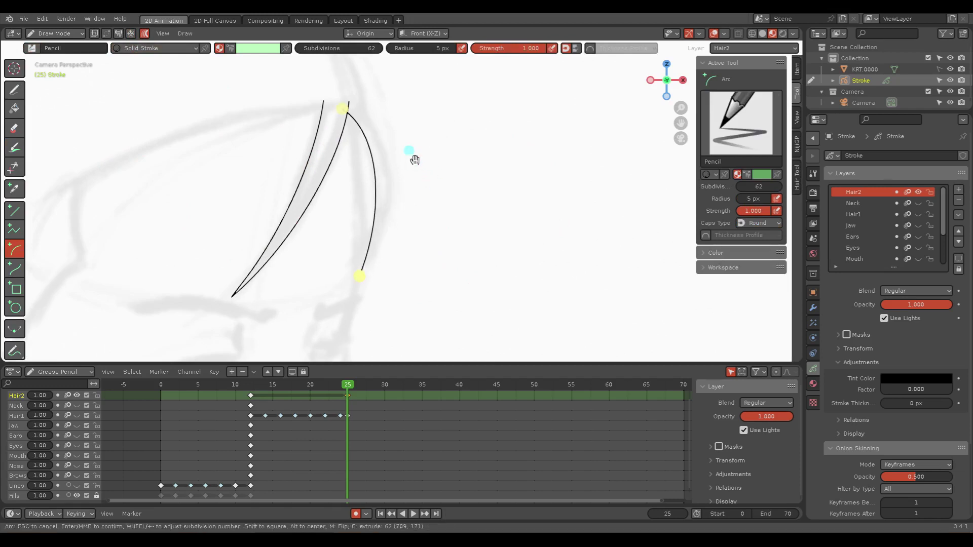
key(Return)
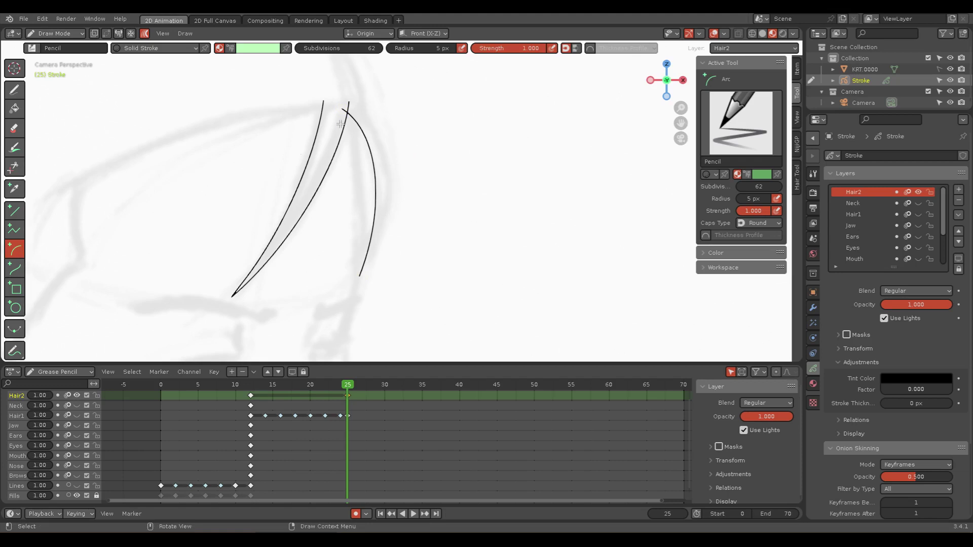
Step: Draw the outer arc of the second lock and flatten its curve
drag(354, 88, 360, 275)
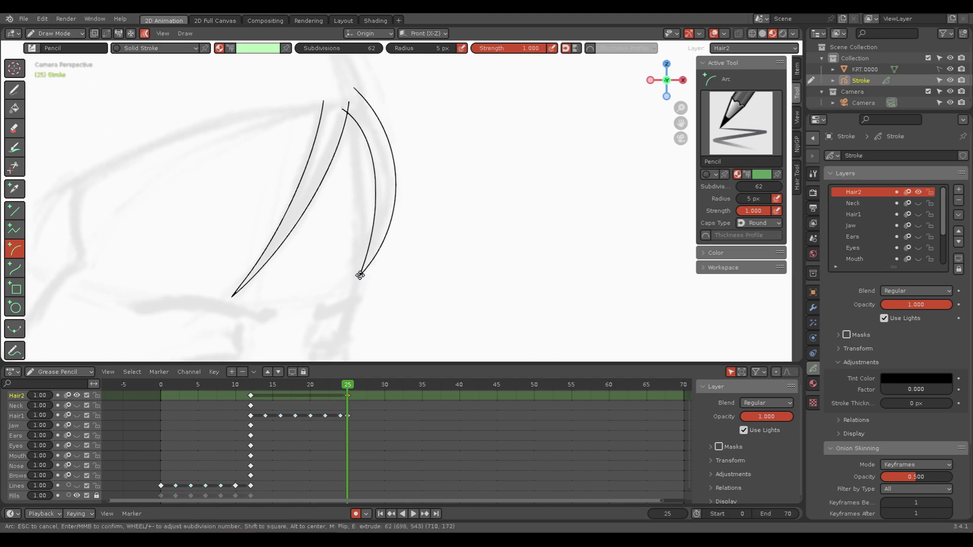
drag(449, 180, 430, 150)
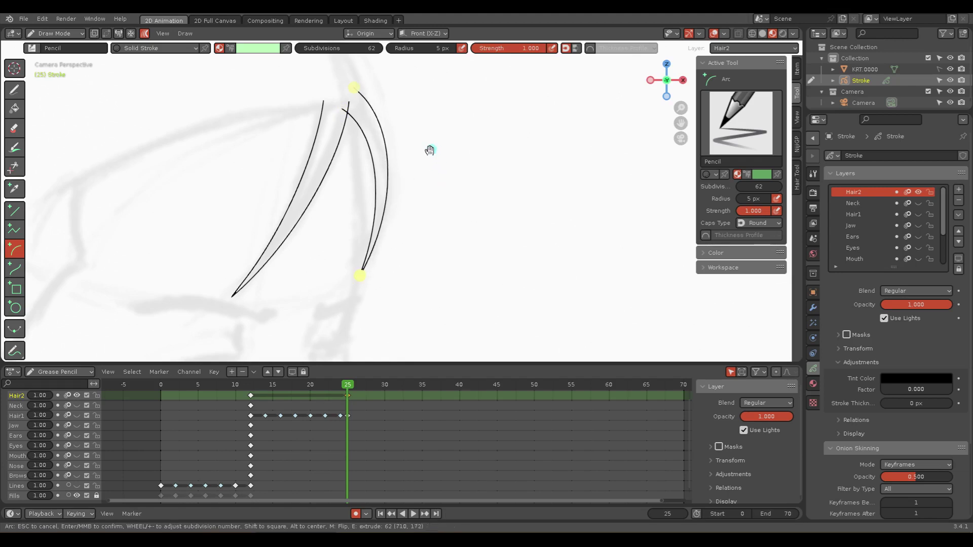
key(Return)
key(ctrl+Tab)
Step: Enter Edit Mode and zoom in and out to inspect both hair locks
click(499, 210)
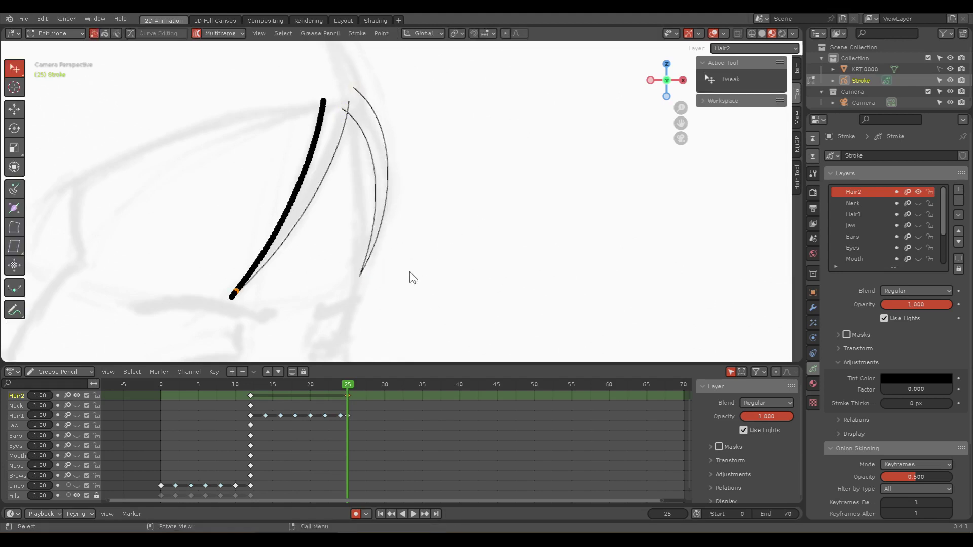
scroll(413, 296, up, 4)
scroll(434, 169, up, 3)
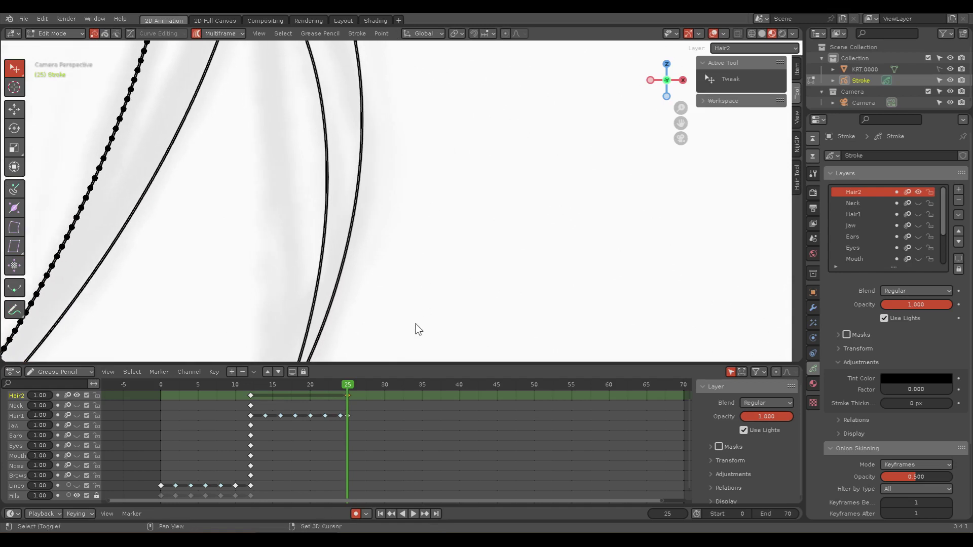
scroll(417, 330, up, 2)
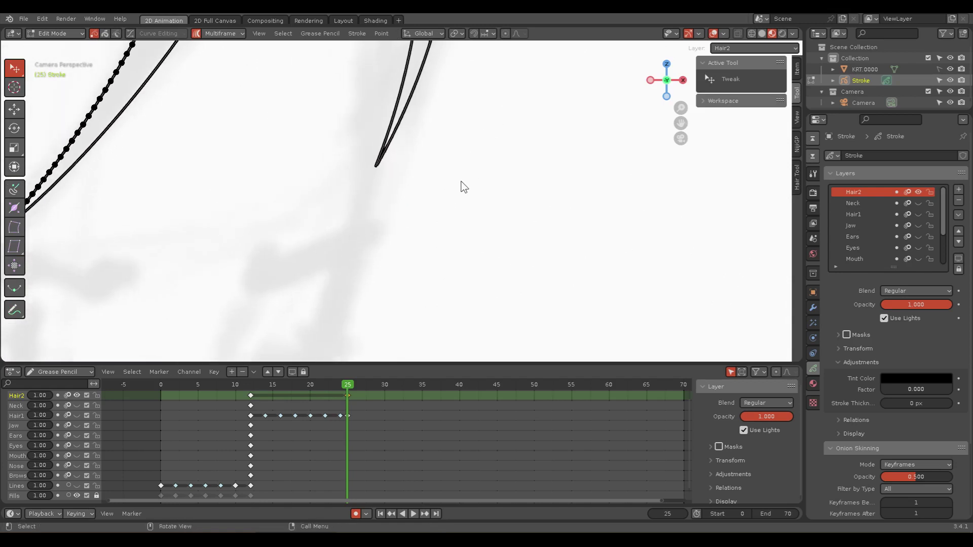
scroll(479, 169, down, 1)
scroll(456, 279, down, 4)
scroll(475, 166, down, 1)
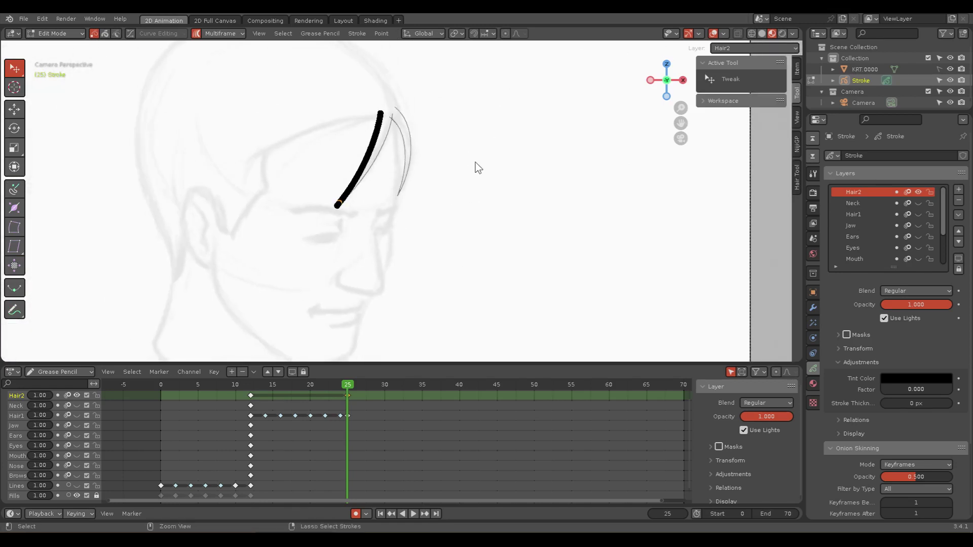
Step: From Object Mode, select the Stroke object and Hair2's frame-12 key, then re-enter Edit Mode
key(ctrl+Tab)
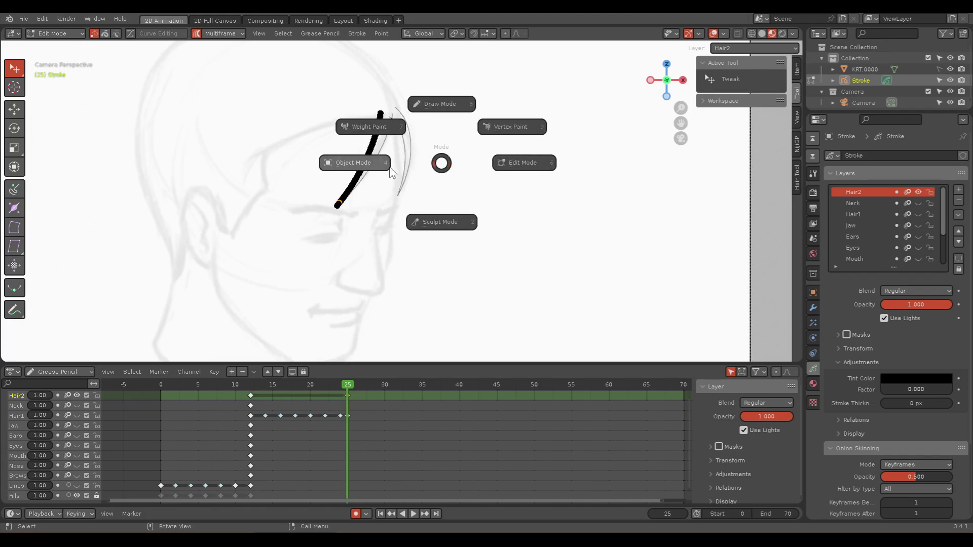
click(362, 170)
scroll(453, 221, up, 1)
scroll(497, 230, up, 1)
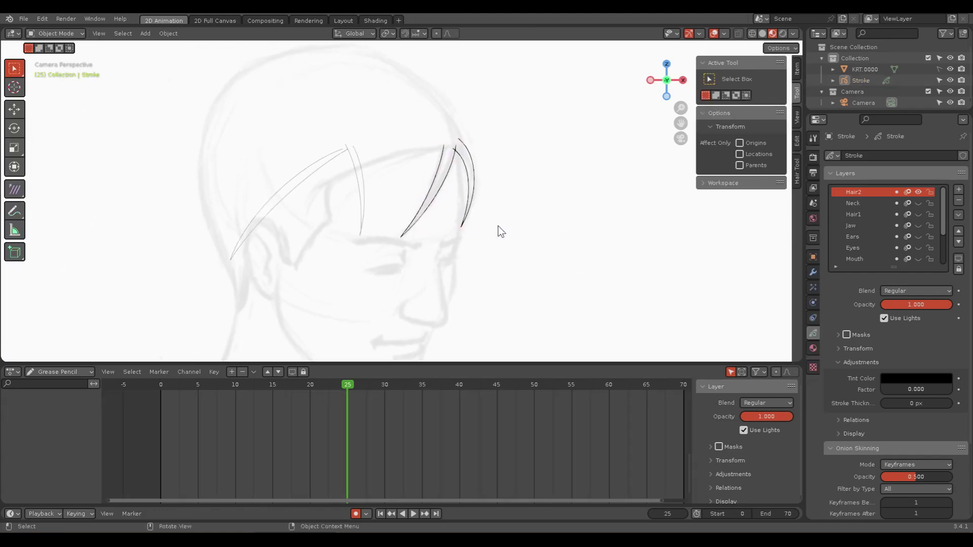
scroll(497, 230, up, 2)
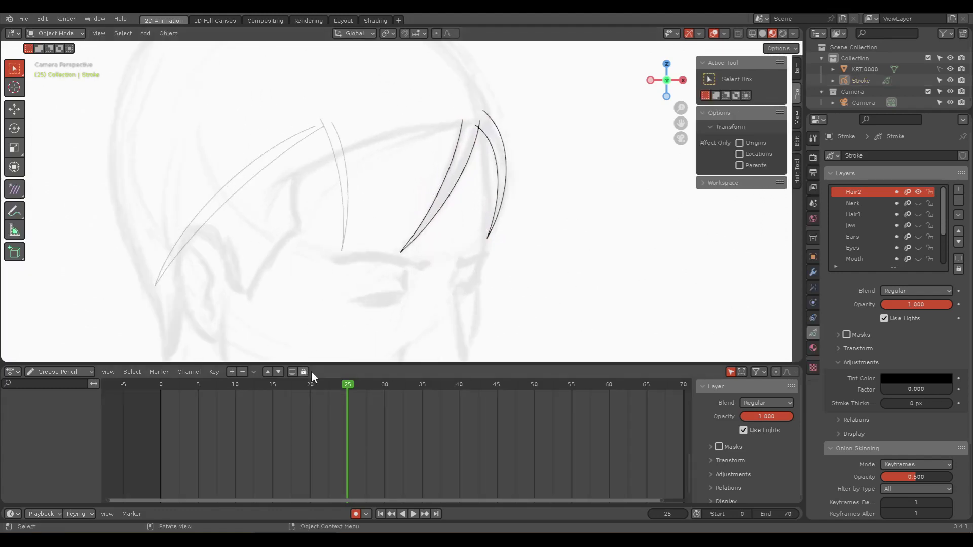
click(861, 80)
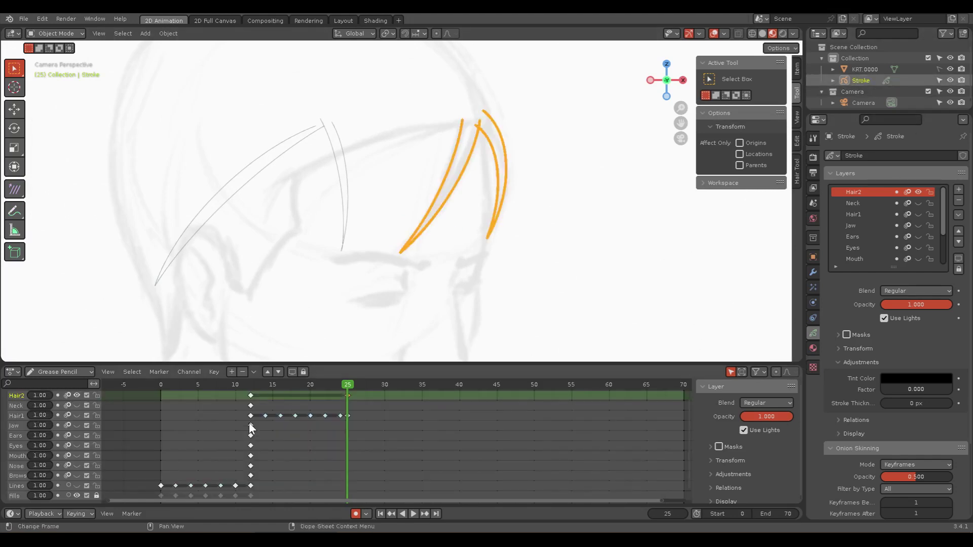
click(251, 395)
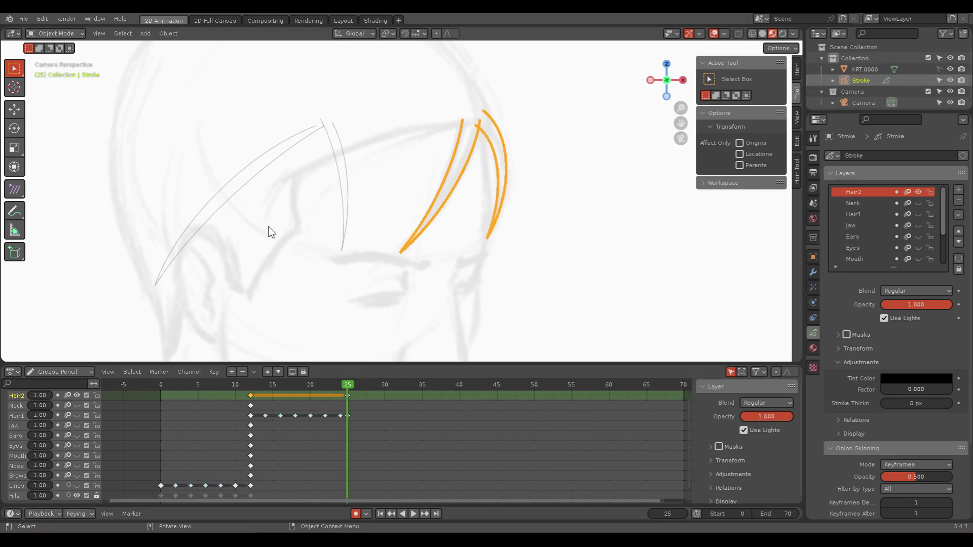
key(ctrl+Tab)
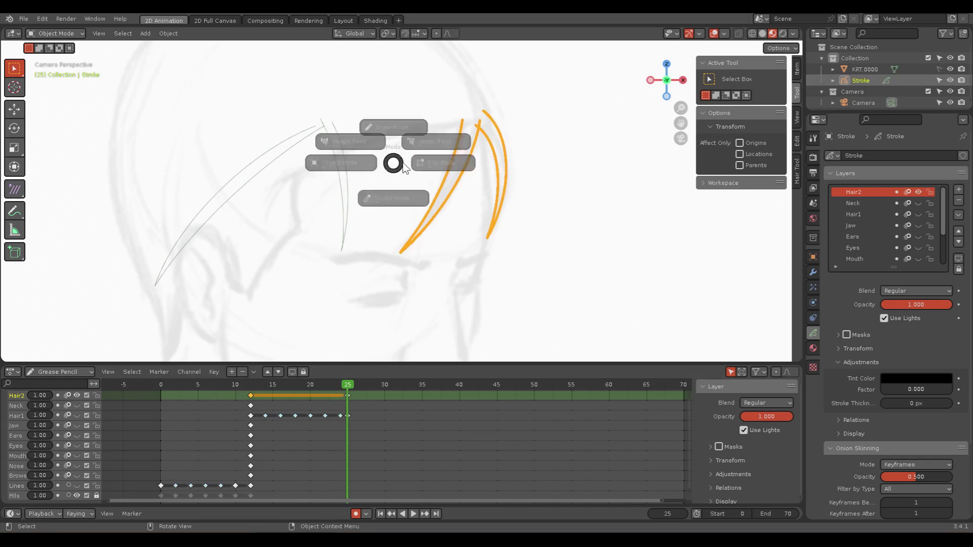
click(473, 159)
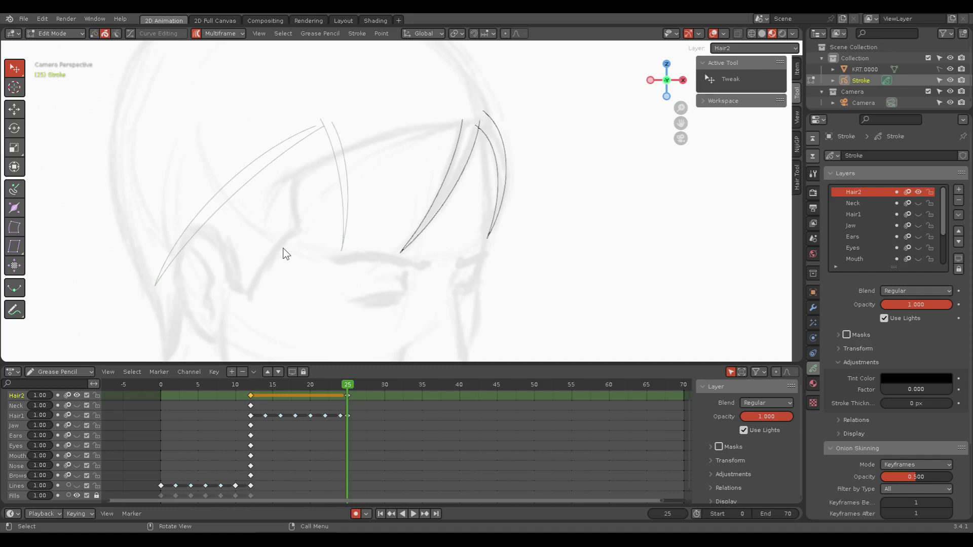
Step: Select Hair2's frame-25 key and four hair strokes at frame 18, then run Interpolate Sequence
drag(361, 393, 245, 400)
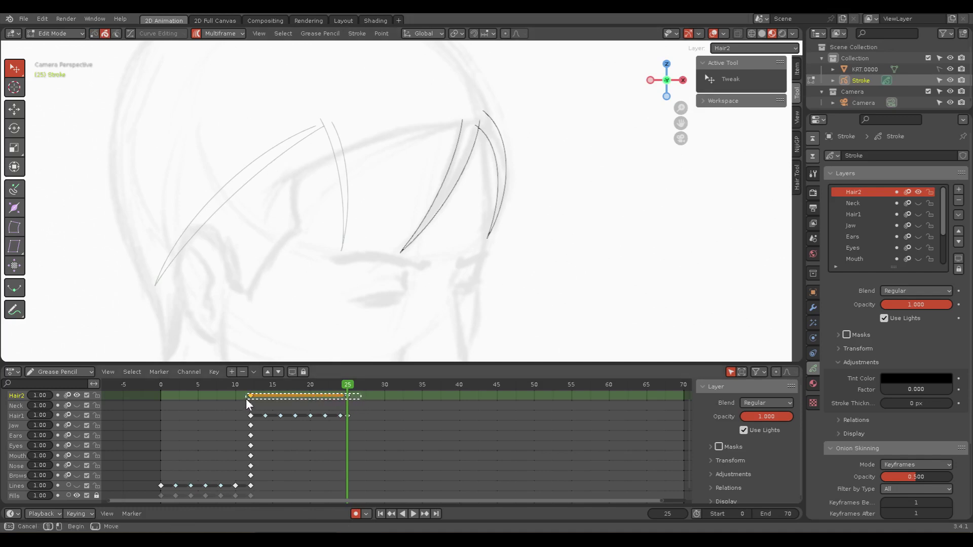
click(296, 381)
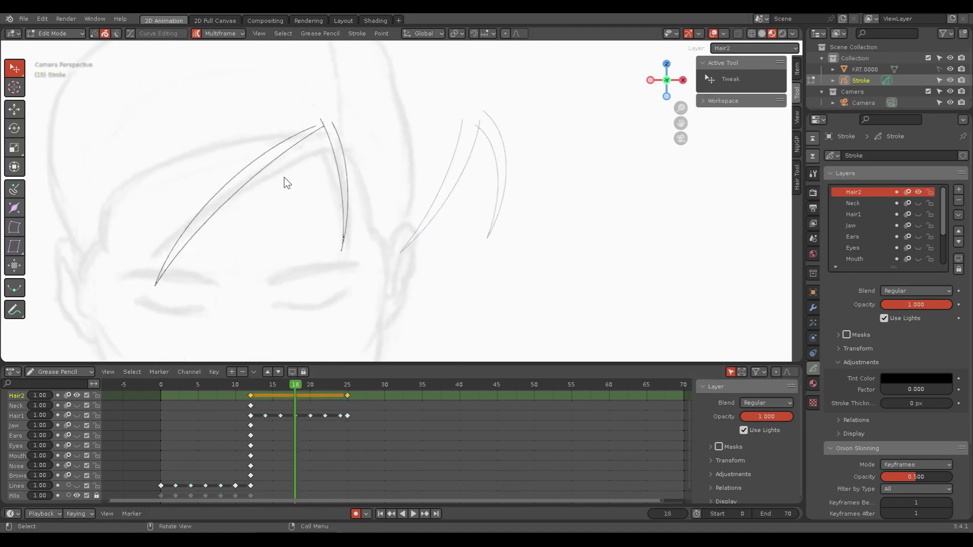
click(252, 160)
shift+click(265, 170)
shift+click(336, 166)
shift+click(344, 172)
key(ctrl+shift+e)
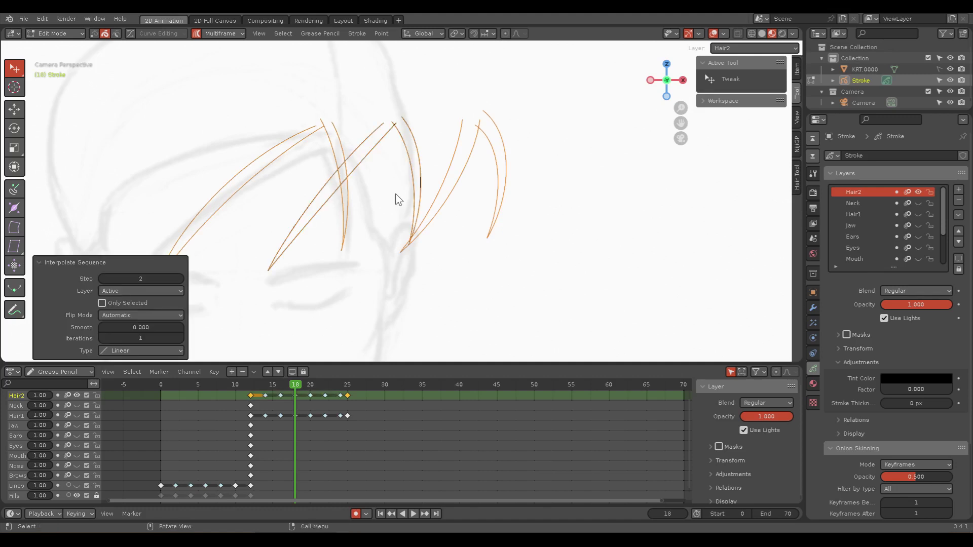
drag(296, 384, 346, 385)
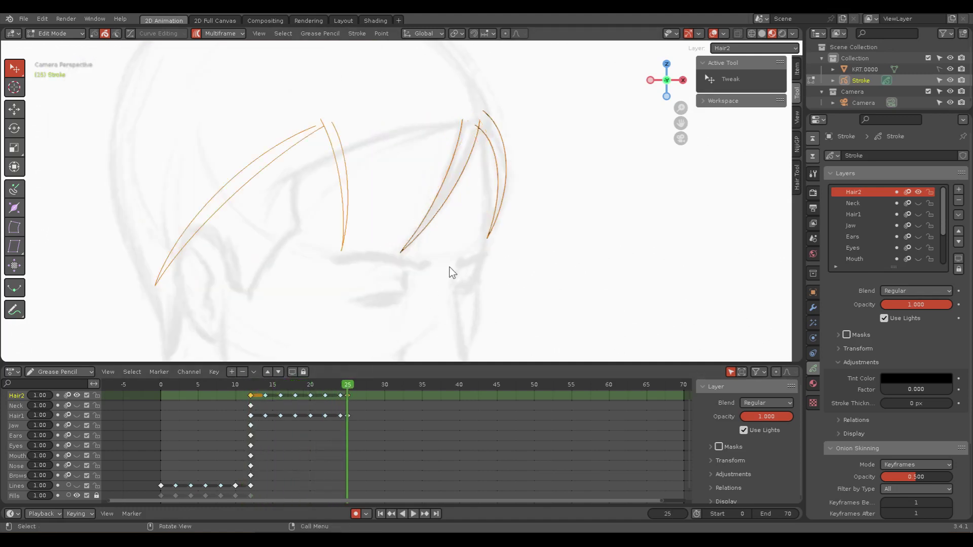
key(ctrl+Tab)
Step: In Object Mode, scrub through the frames to review the Hair2 head turn
click(408, 289)
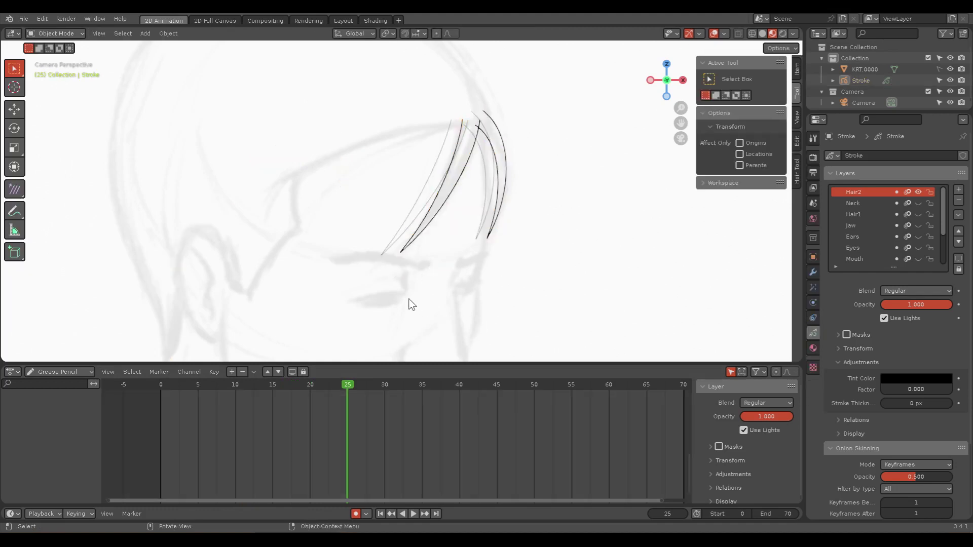
mouse_move(348, 383)
mouse_down()
mouse_move(214, 385)
mouse_move(373, 383)
mouse_move(175, 387)
mouse_move(347, 388)
mouse_move(278, 384)
mouse_up()
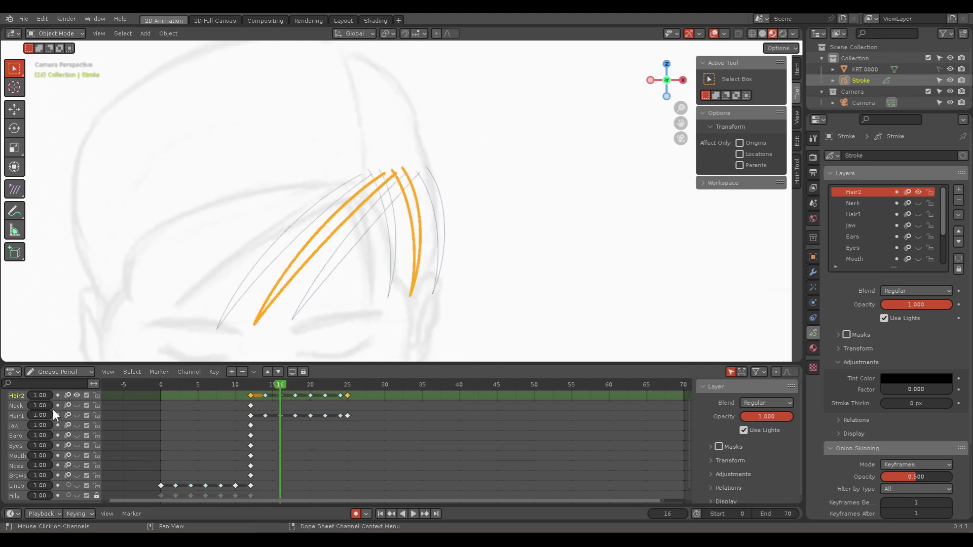
mouse_move(417, 312)
shift+middle_down()
mouse_move(450, 211)
mouse_move(501, 244)
shift+middle_up()
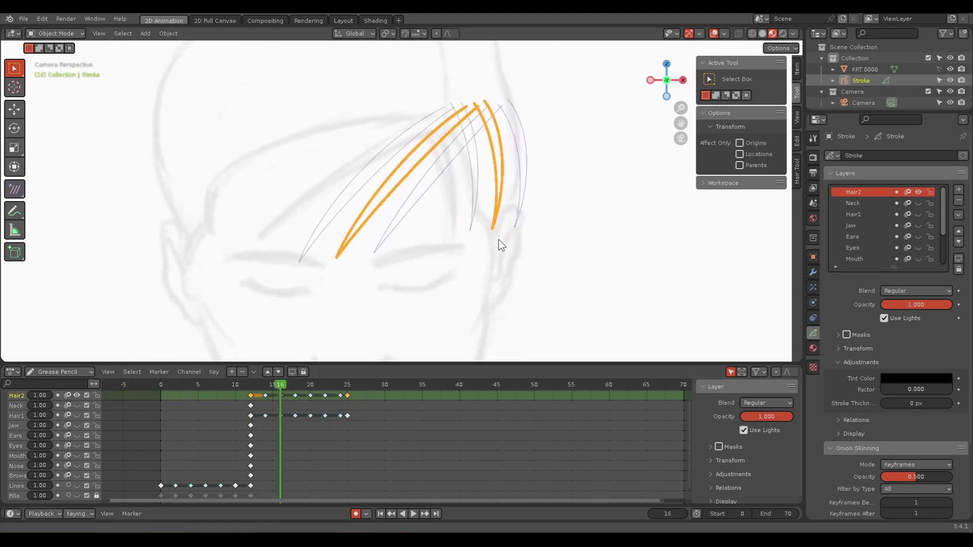
Step: Show the Hair1 layer and scrub the full hair animation again, ending on frame 16
click(76, 416)
shift+middle_drag(428, 274, 435, 315)
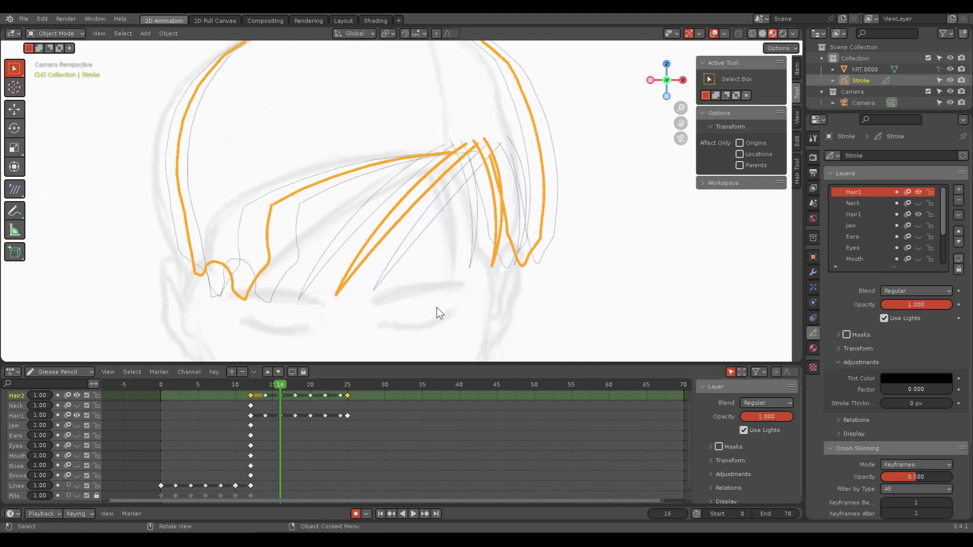
click(436, 314)
mouse_move(278, 384)
mouse_down()
mouse_move(358, 394)
mouse_move(233, 390)
mouse_move(353, 388)
mouse_up()
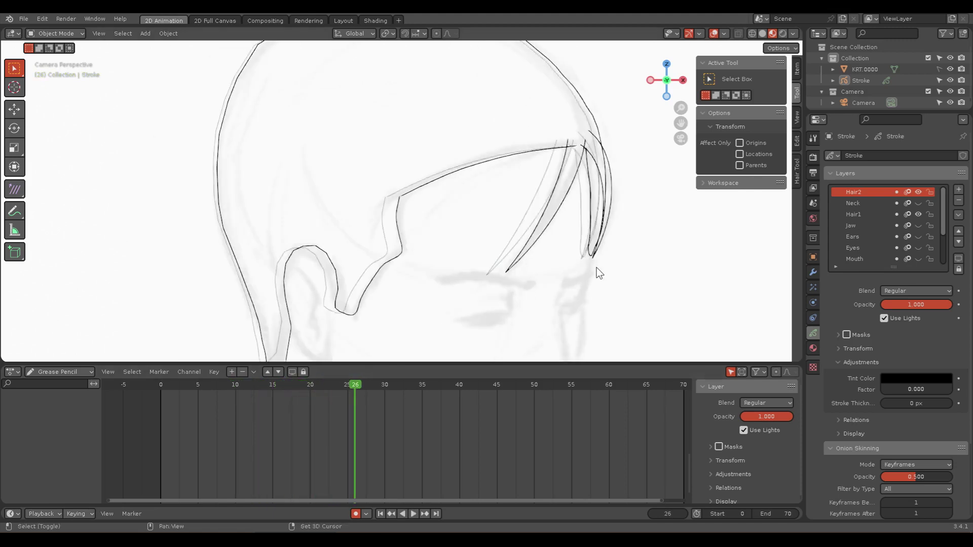
scroll(482, 233, down, 2)
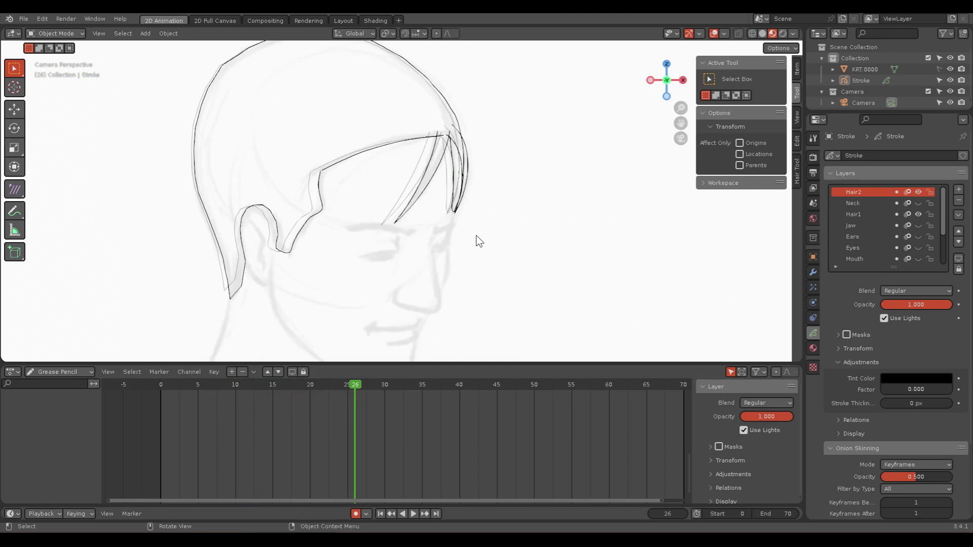
shift+middle_drag(417, 287, 441, 211)
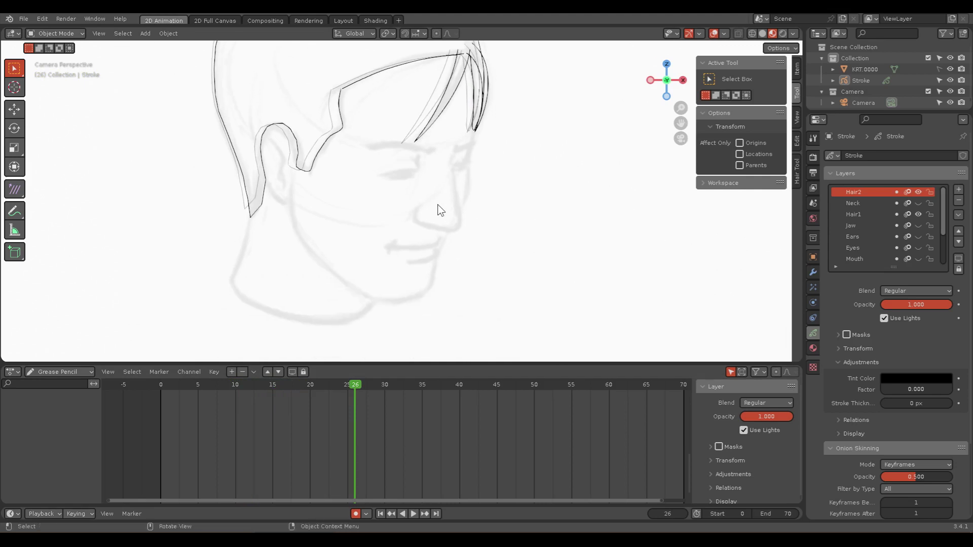
scroll(438, 217, down, 1)
mouse_move(353, 384)
mouse_down()
mouse_move(266, 387)
mouse_move(356, 388)
mouse_move(275, 385)
mouse_up()
Step: Make Brows the active layer at frame 12, hiding Hair1 and Hair2 and showing Brows
click(862, 80)
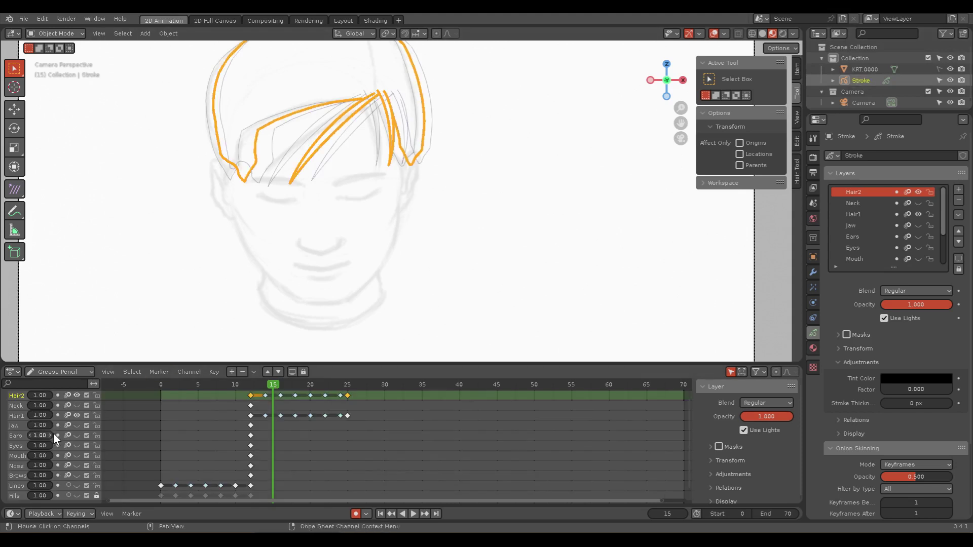
click(17, 476)
click(251, 475)
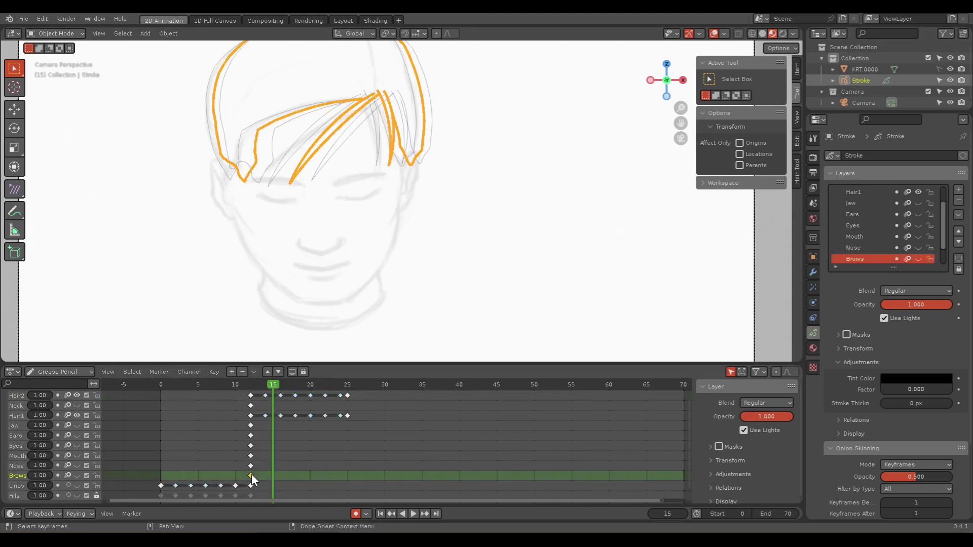
drag(277, 382, 253, 384)
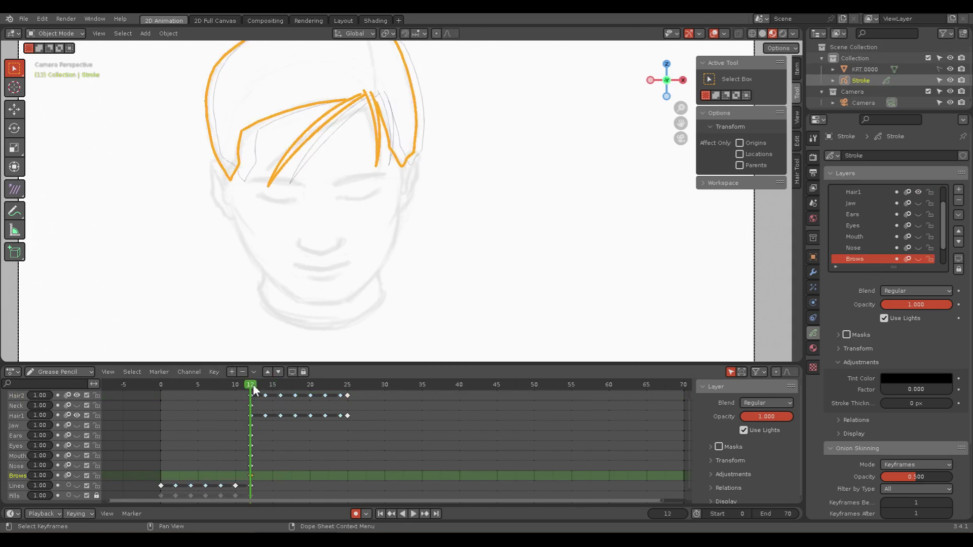
click(76, 415)
click(77, 395)
click(76, 475)
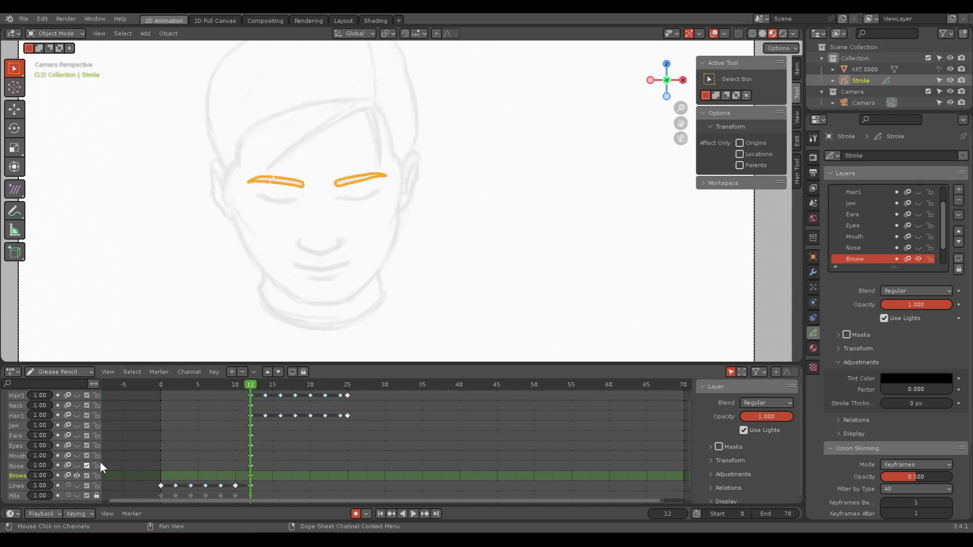
click(275, 198)
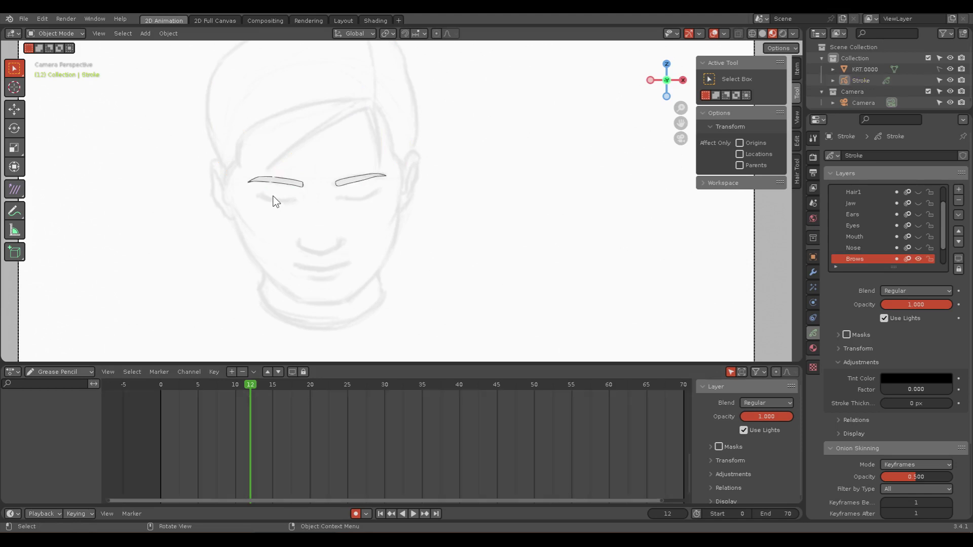
Step: Zoom in on the left eyebrow and select the brow stroke beside its gap
scroll(273, 196, up, 5)
mouse_move(217, 218)
shift+middle_down()
mouse_move(454, 265)
mouse_move(435, 235)
shift+middle_up()
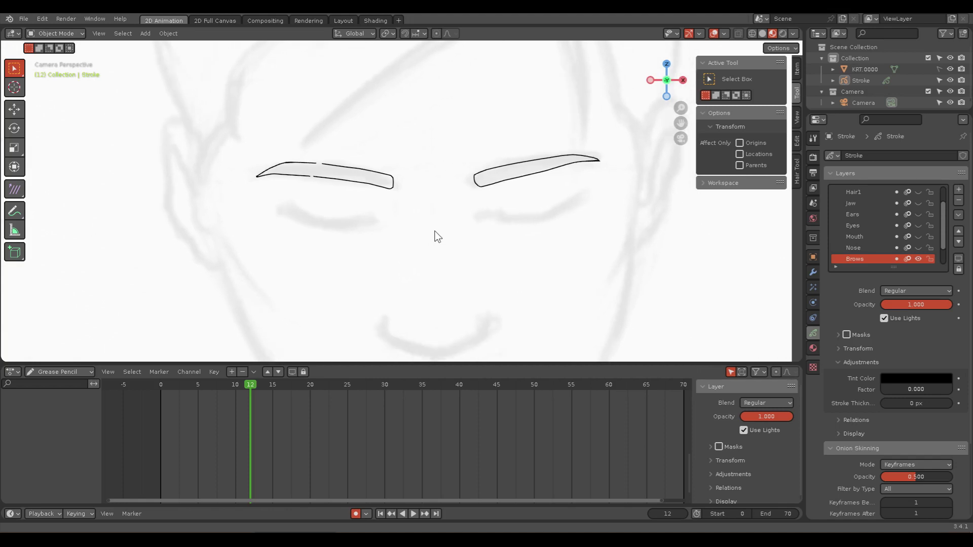
click(252, 386)
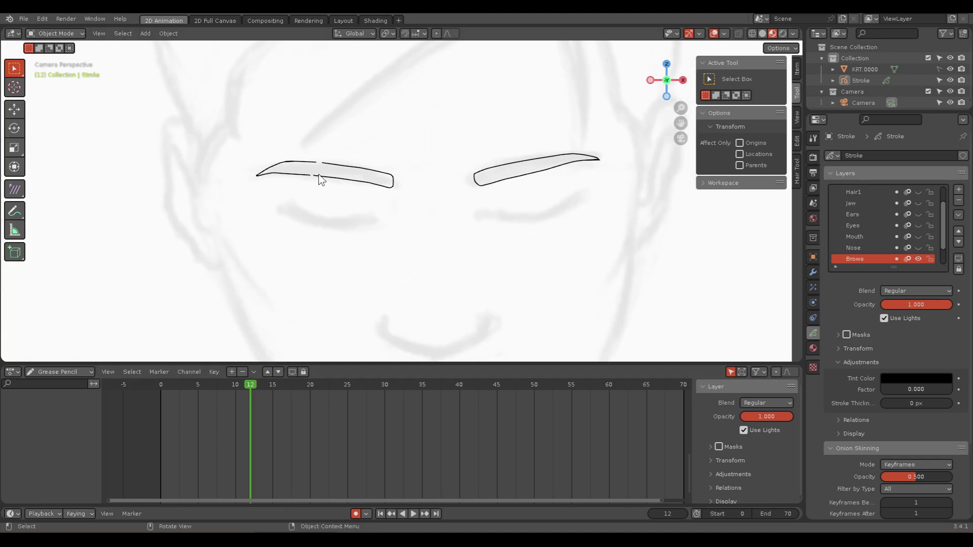
scroll(284, 170, up, 5)
shift+middle_drag(248, 163, 391, 241)
scroll(339, 206, up, 2)
scroll(333, 179, up, 1)
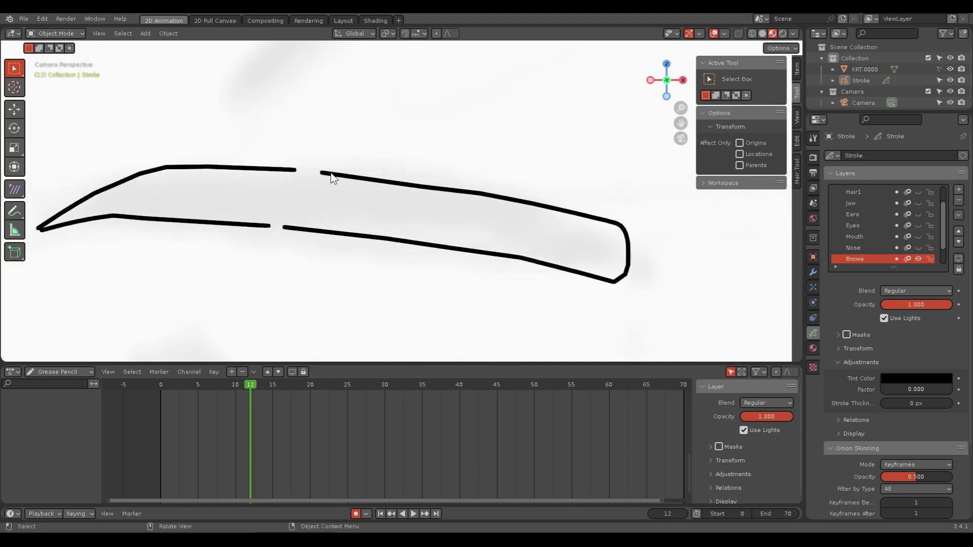
click(326, 173)
click(294, 193)
click(323, 173)
Step: In Edit Mode with point selection, move the gap endpoint and split the upper brow stroke there
key(ctrl+Tab)
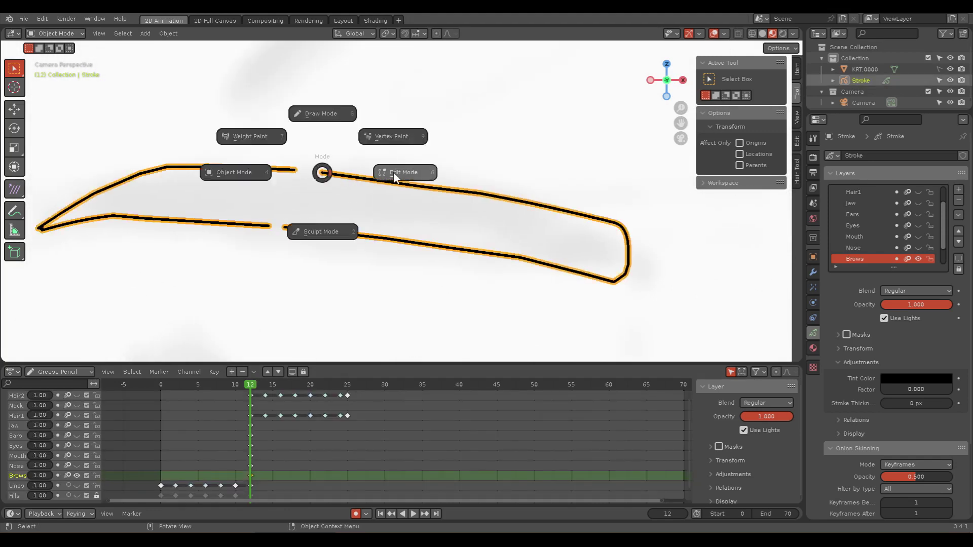
click(393, 172)
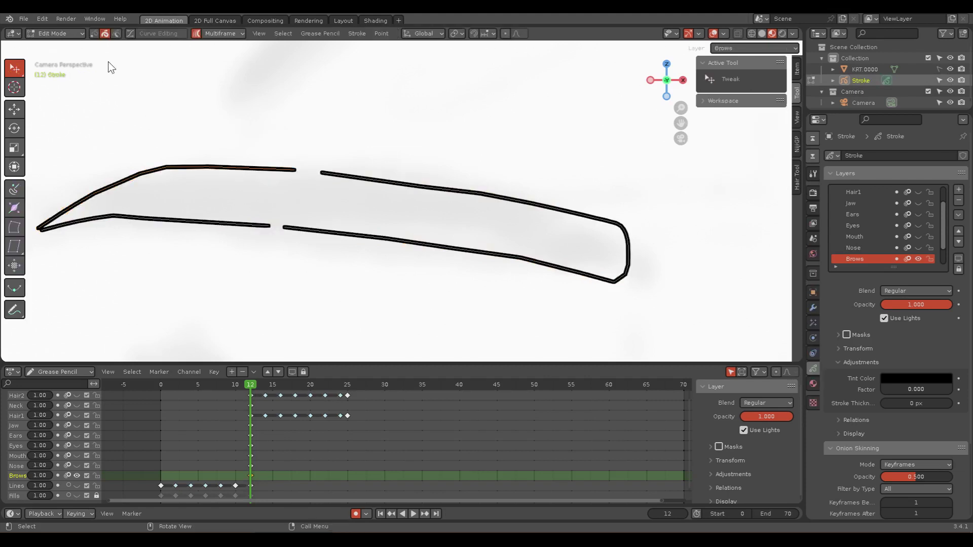
click(93, 35)
click(321, 173)
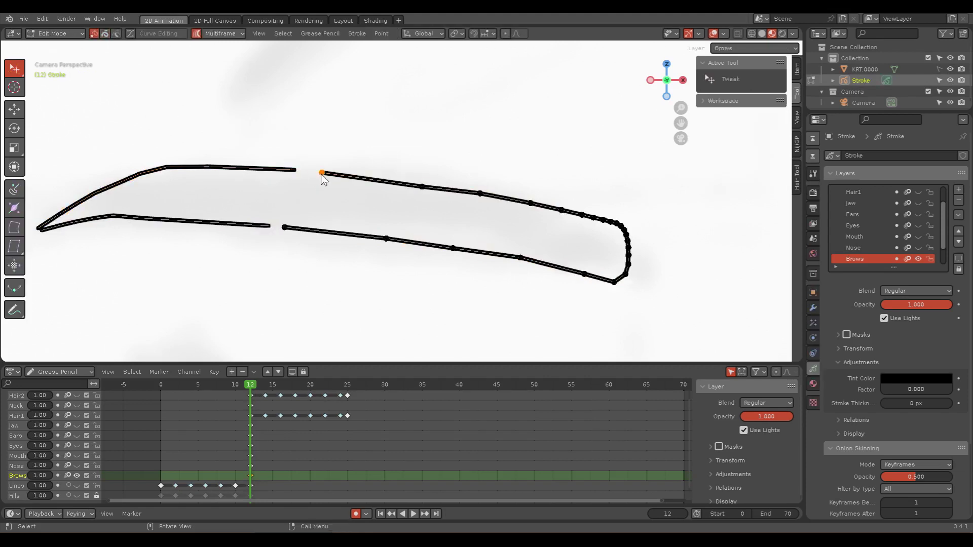
drag(321, 172, 298, 171)
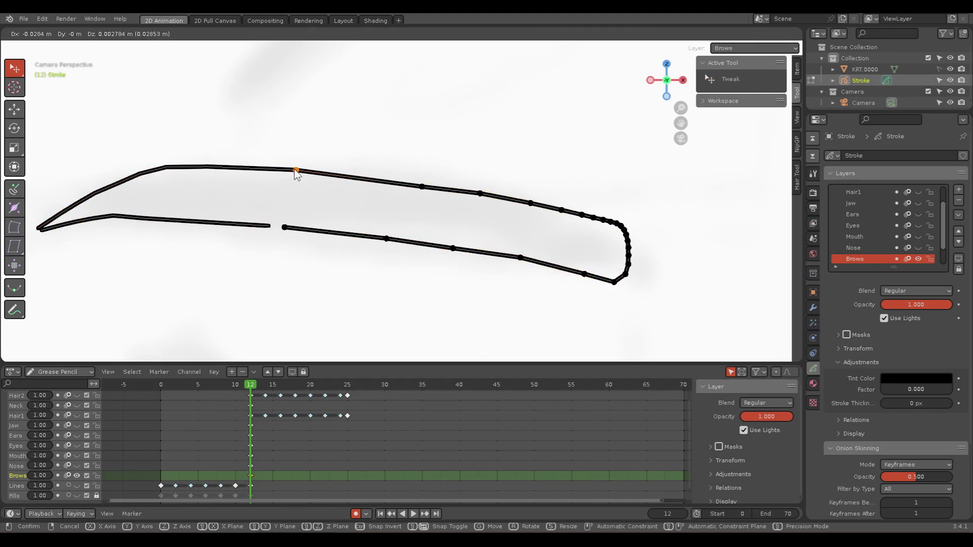
click(294, 169)
key(v)
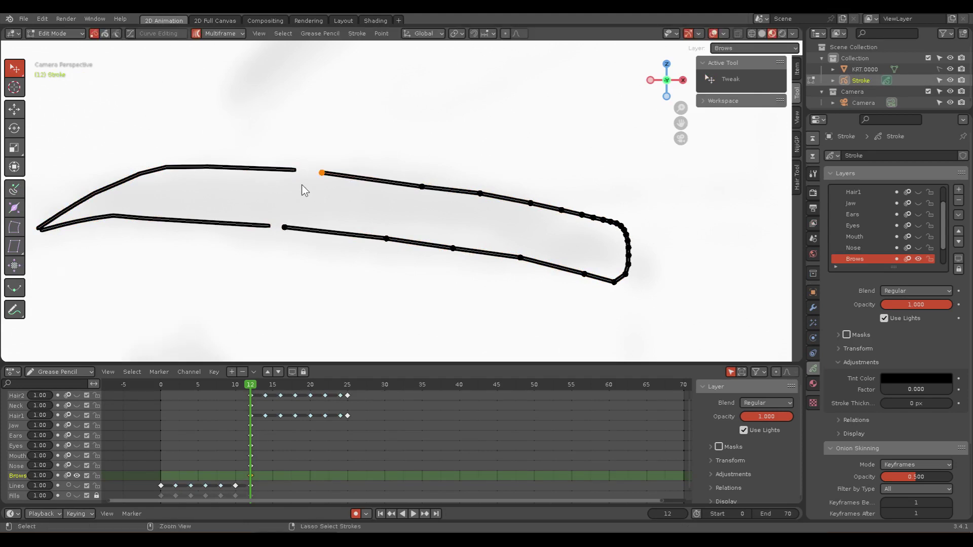
key(g)
key(Escape)
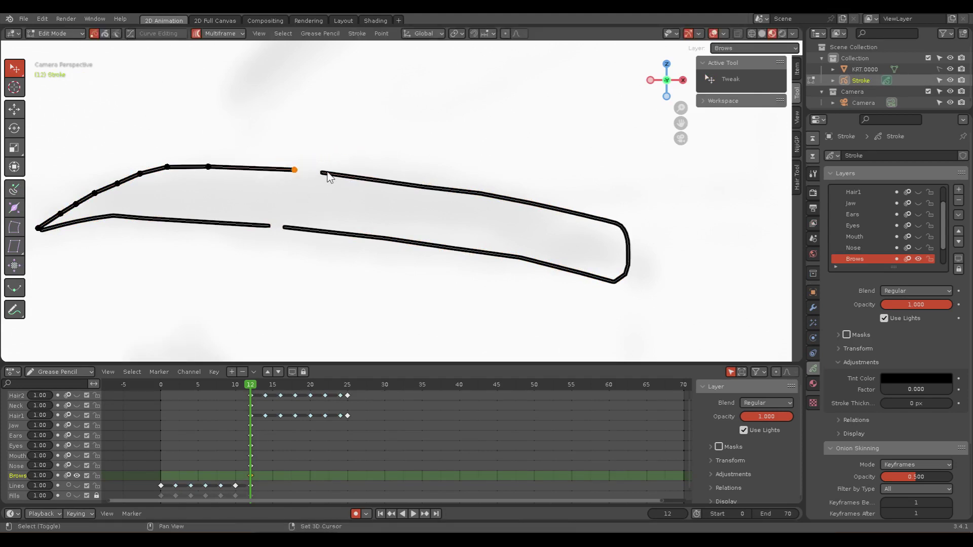
Step: Merge the facing endpoints at the upper and lower brow gaps with Point > Merge, then switch to stroke selection
shift+click(322, 173)
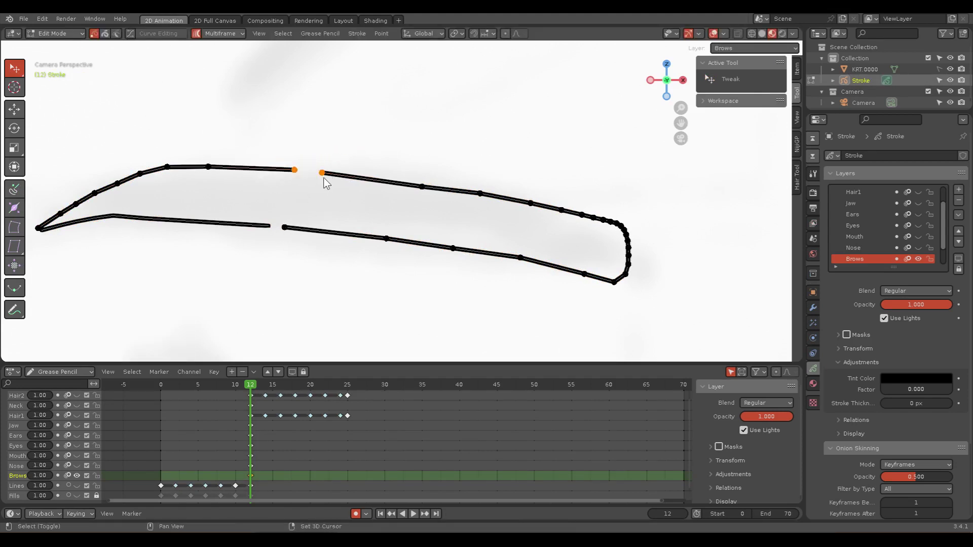
click(357, 34)
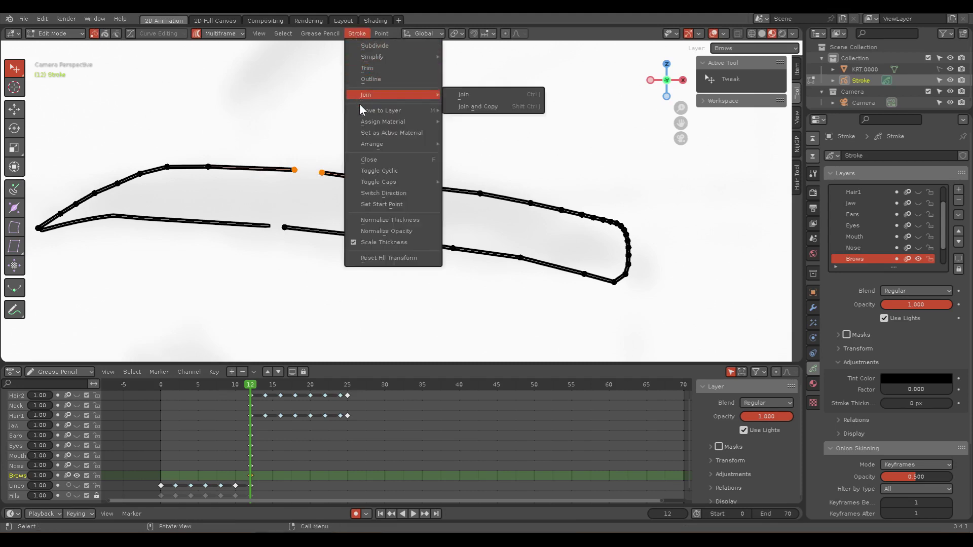
click(378, 33)
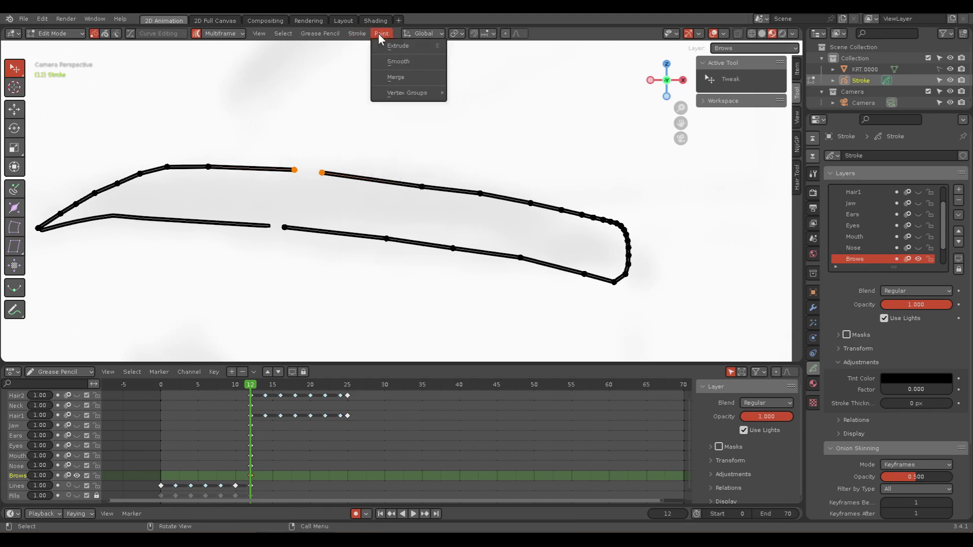
click(390, 77)
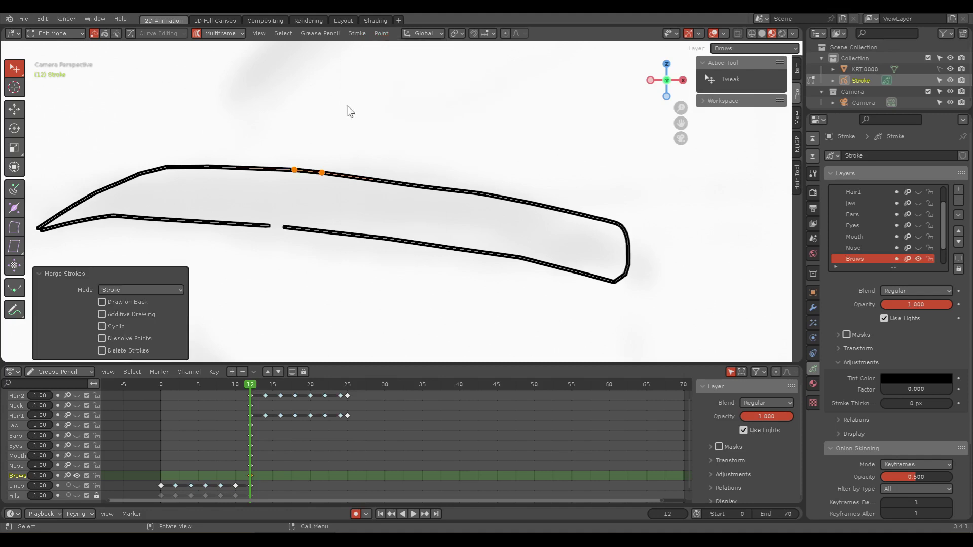
click(269, 227)
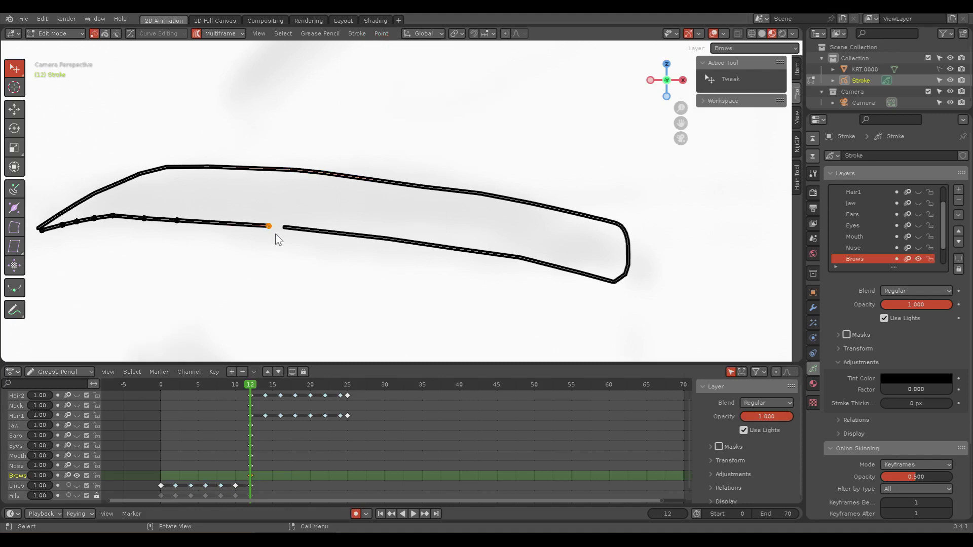
click(384, 34)
click(389, 75)
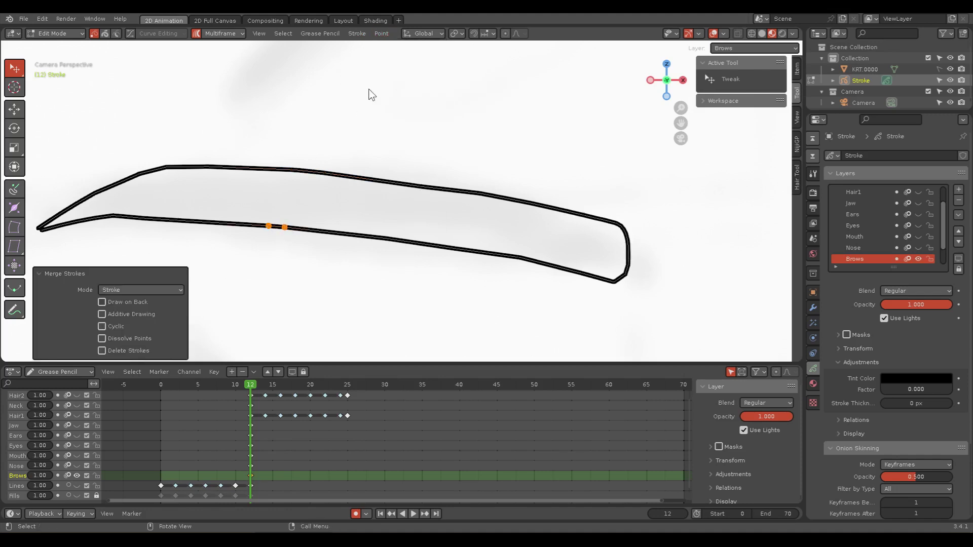
click(105, 33)
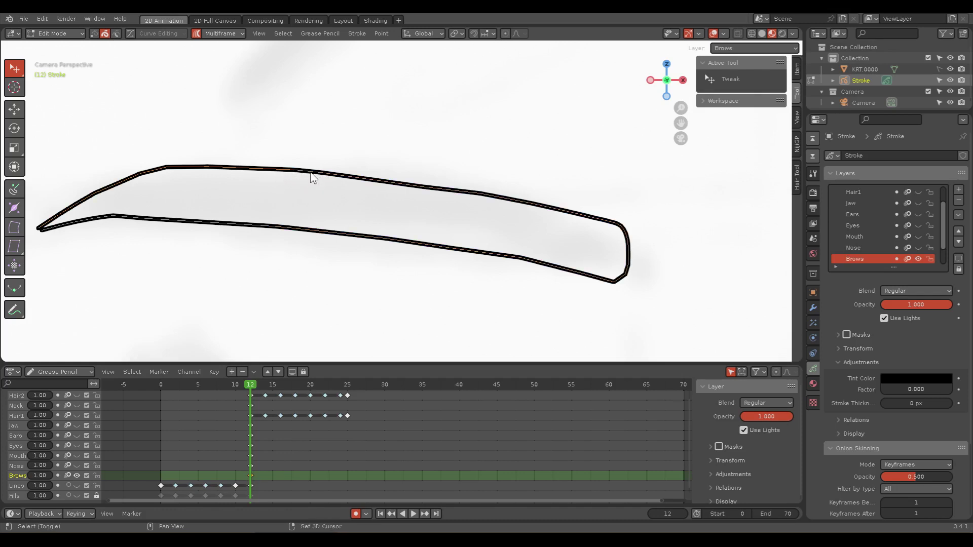
Step: Zoom along the eyebrow and undo the merges so both brow edges show gaps again
scroll(312, 193, up, 1)
scroll(284, 183, up, 3)
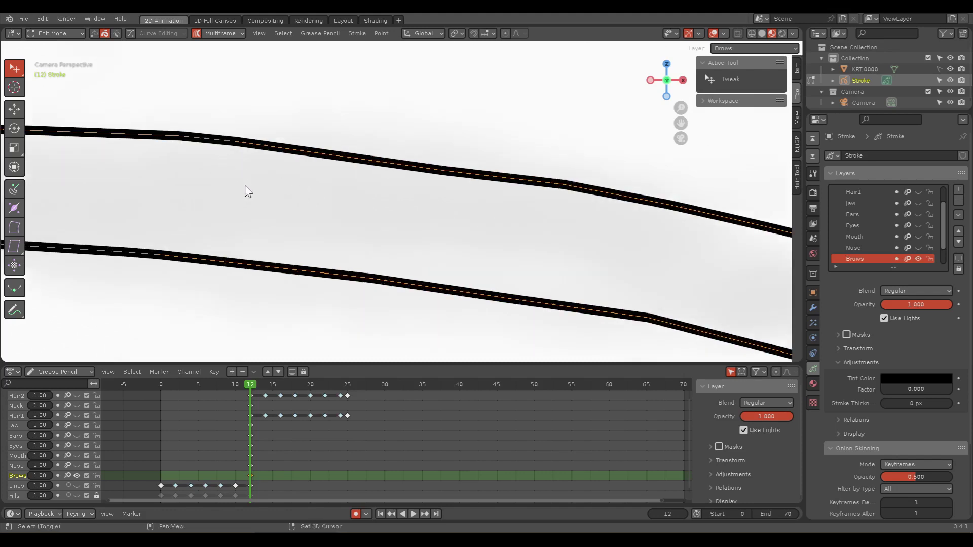
shift+middle_drag(245, 186, 382, 234)
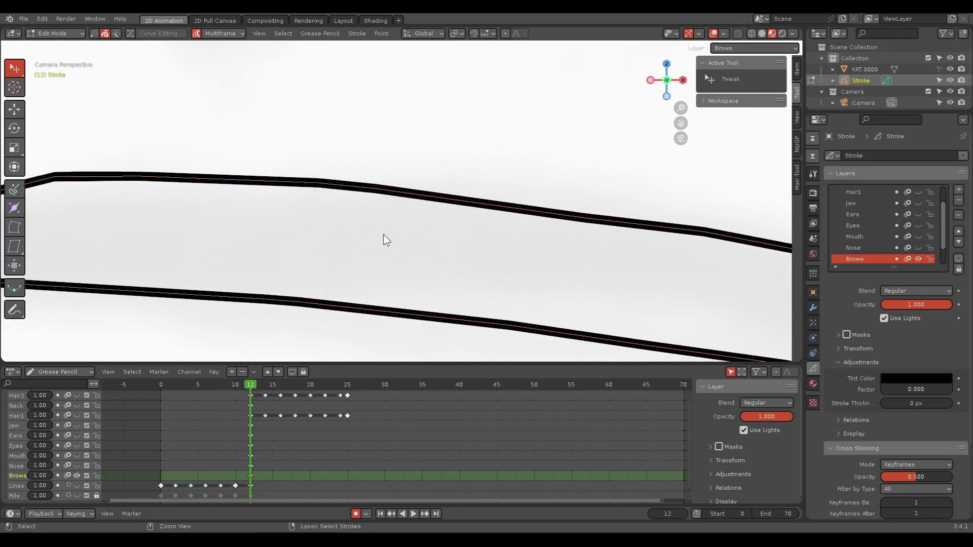
key(Delete)
key(Delete)
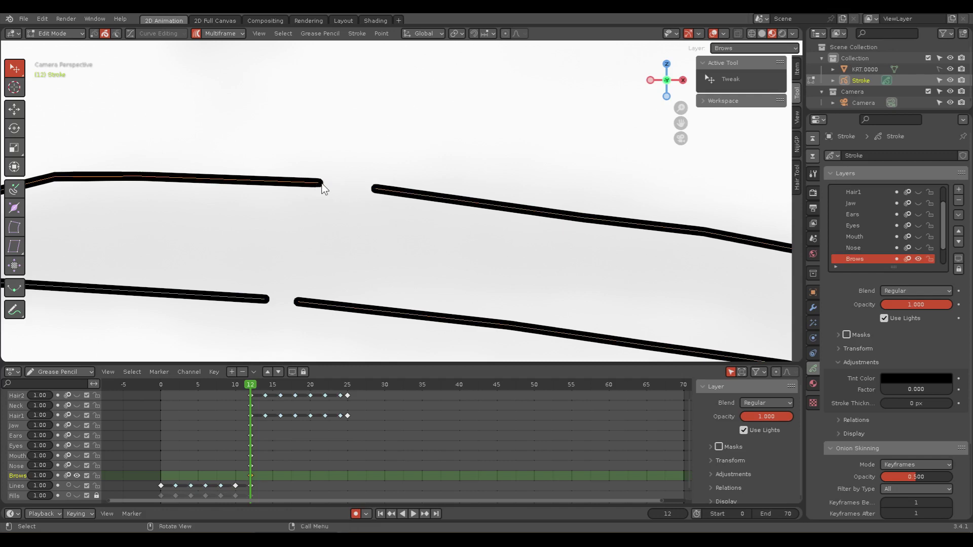
key(ctrl+Tab)
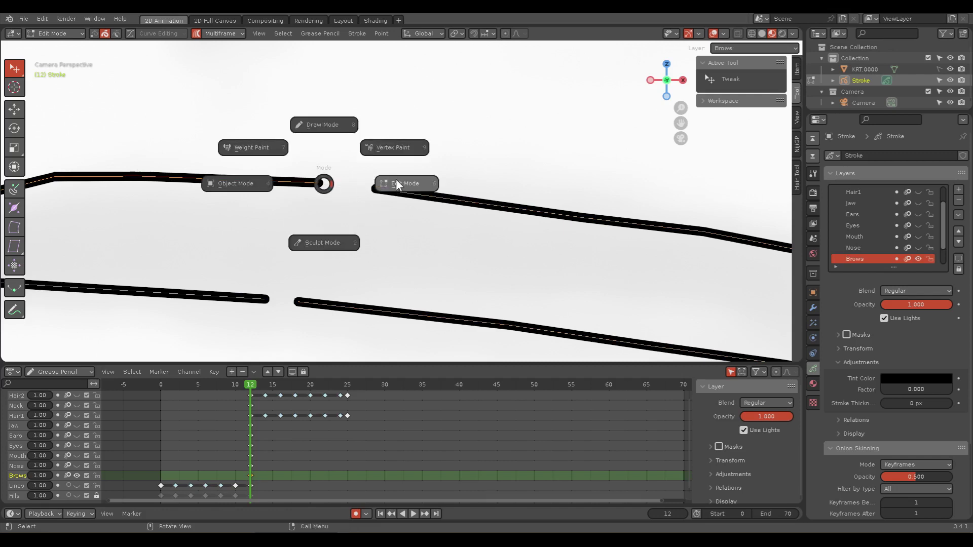
Step: Select both endpoints at the upper brow gap and join them with Stroke > Join
key(Escape)
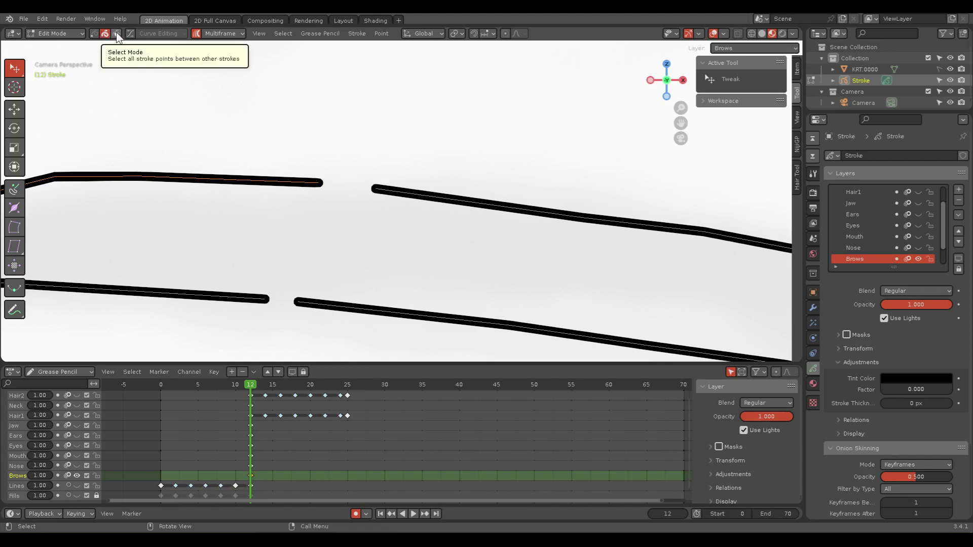
click(94, 32)
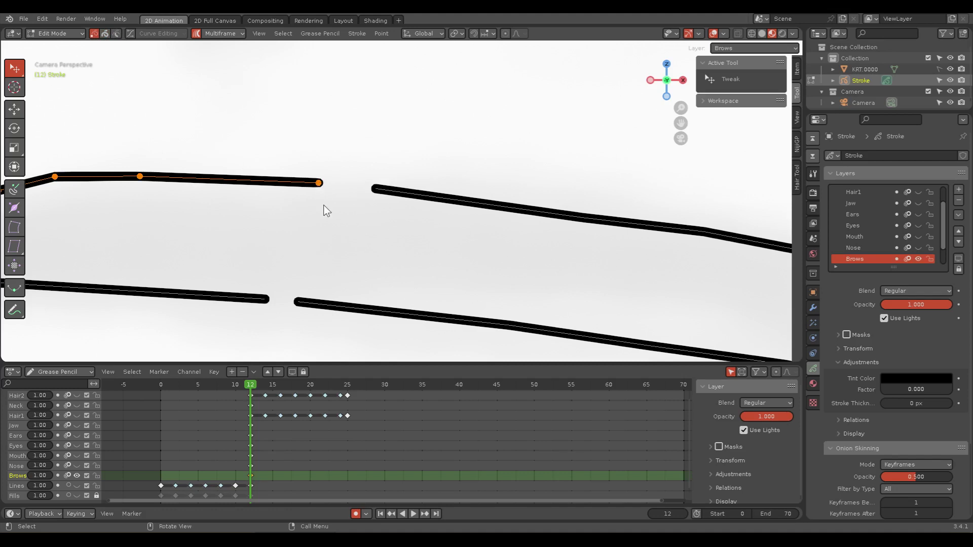
click(319, 183)
shift+click(375, 189)
click(381, 33)
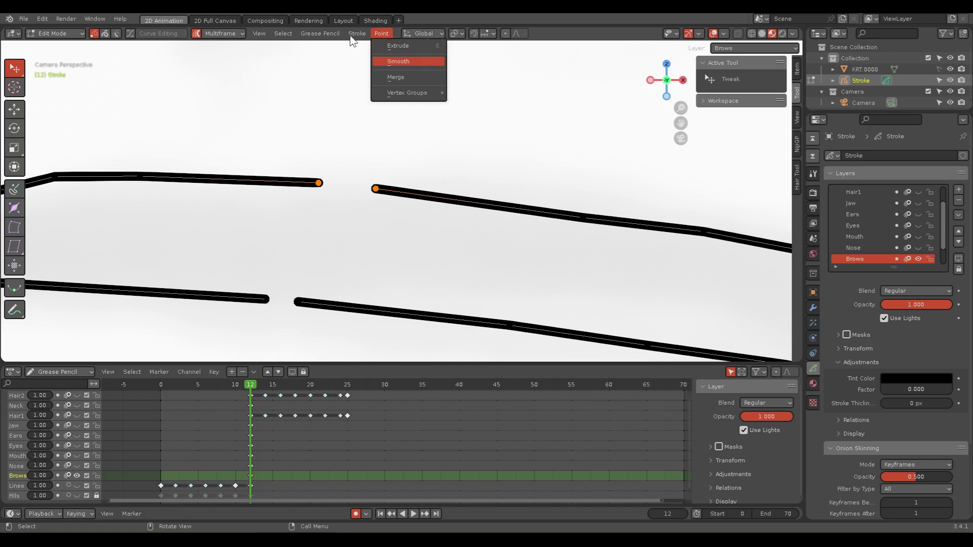
click(352, 34)
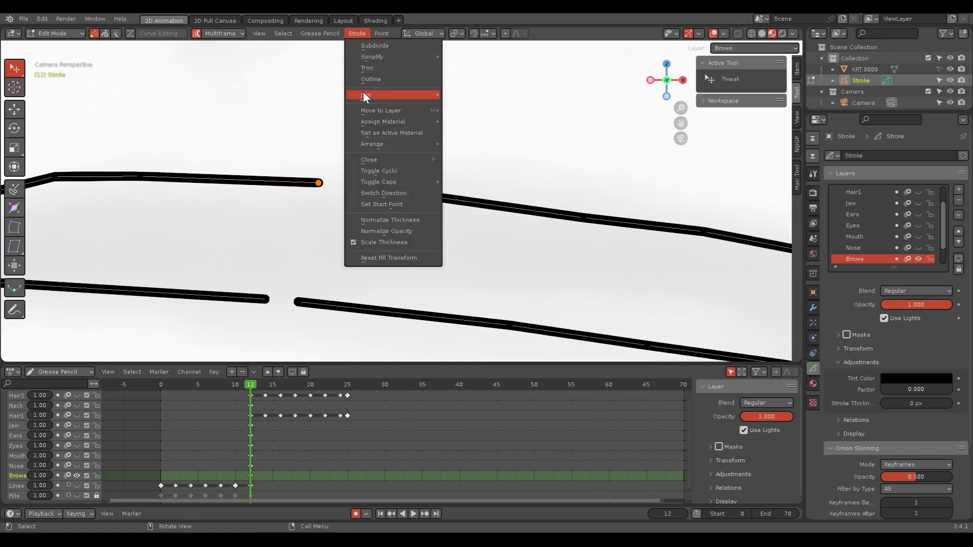
mouse_move(366, 95)
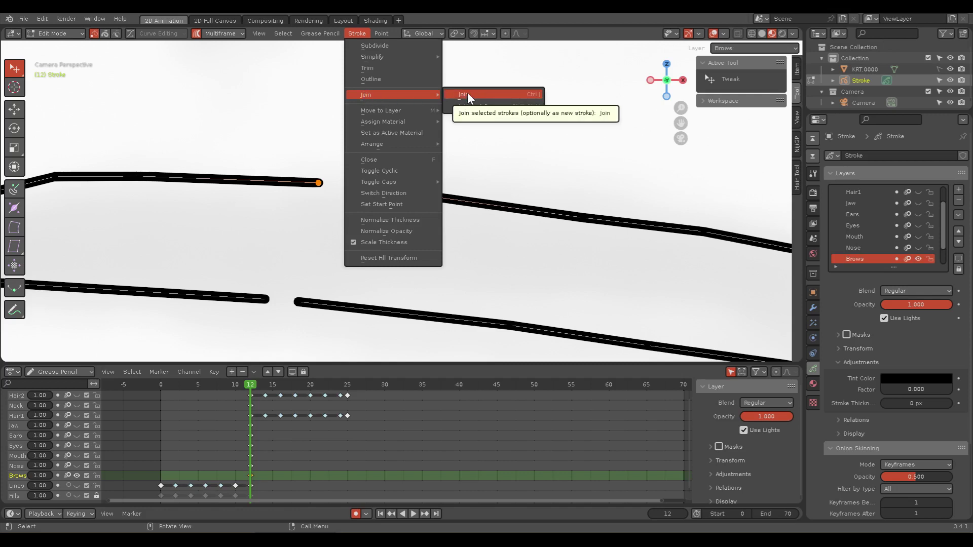
click(467, 93)
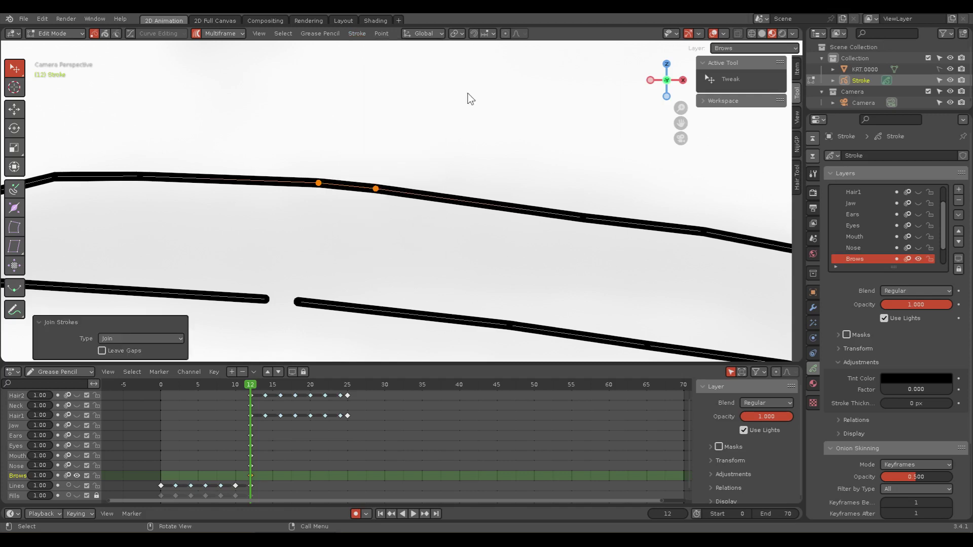
Step: Try joining the lower gap's endpoints, then cancel and clear the selection
click(264, 300)
shift+click(298, 302)
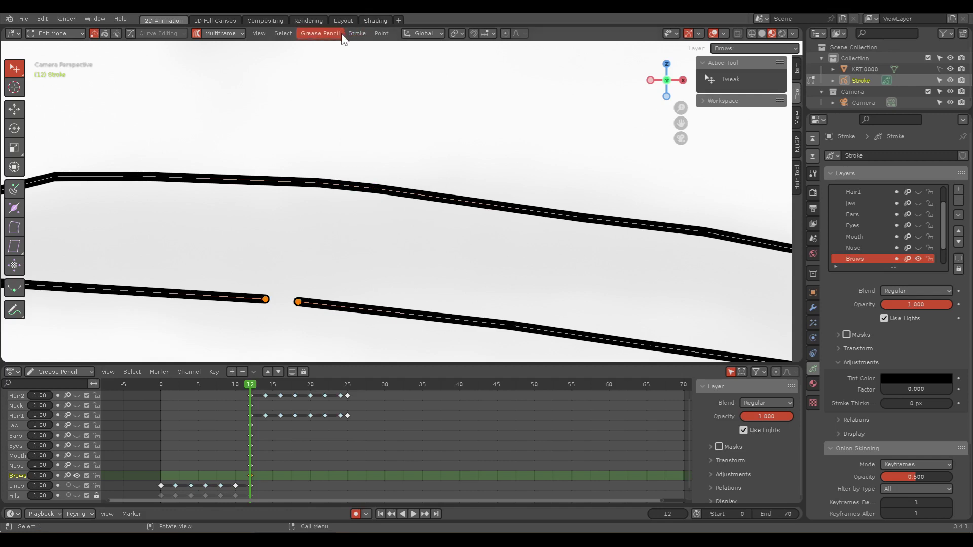
click(357, 34)
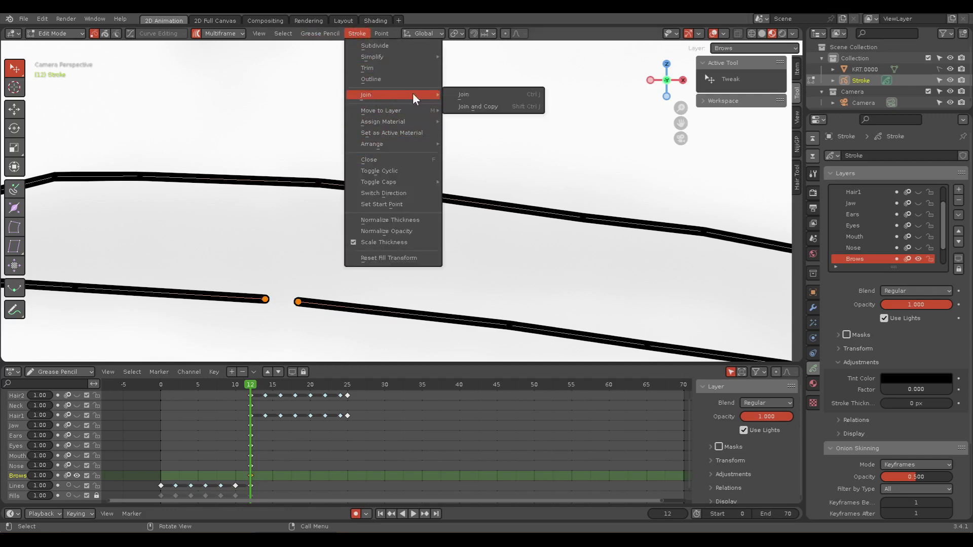
click(460, 90)
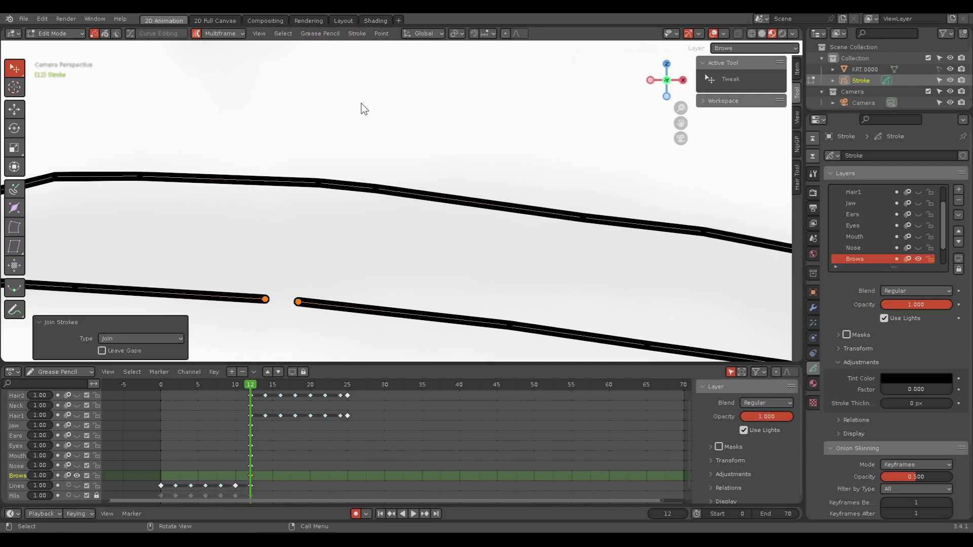
click(357, 130)
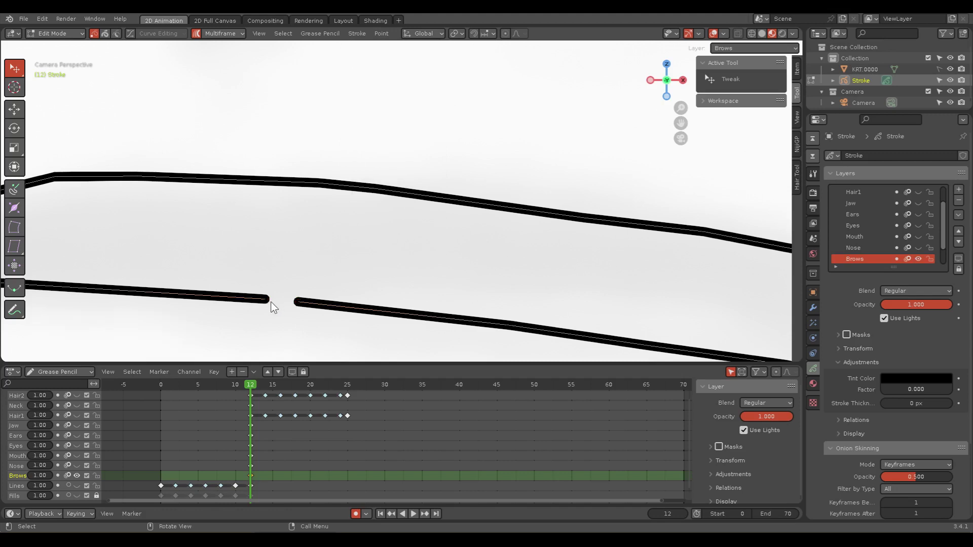
shift+click(298, 303)
click(351, 31)
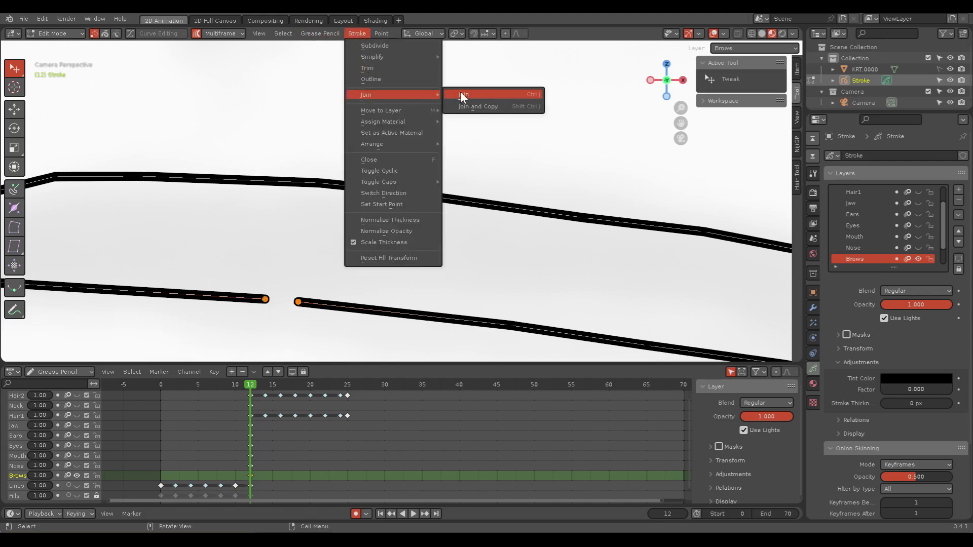
key(Escape)
click(298, 285)
Step: Select both ends at the eyebrow's lower gap and try joining the pieces with Stroke > Join
scroll(397, 248, down, 3)
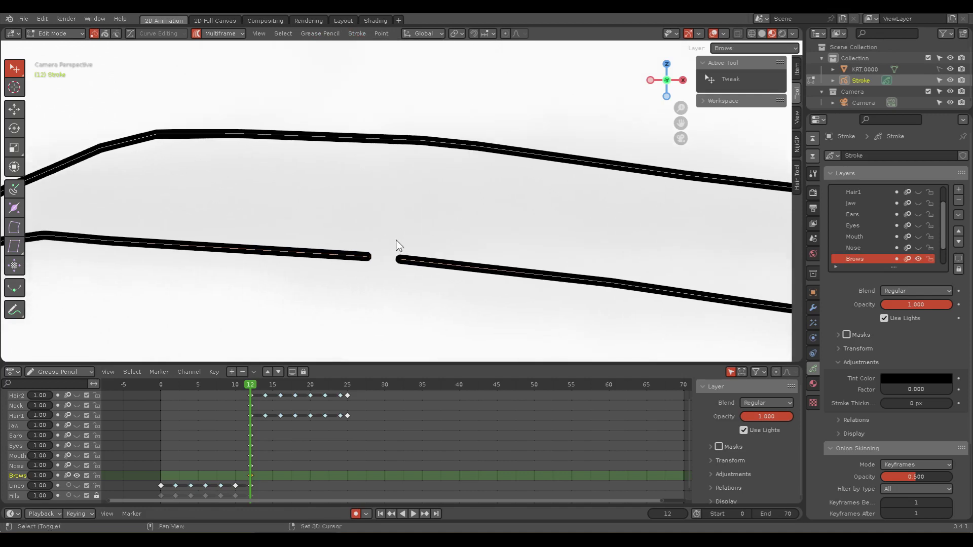
scroll(386, 238, down, 2)
click(385, 228)
scroll(384, 229, up, 5)
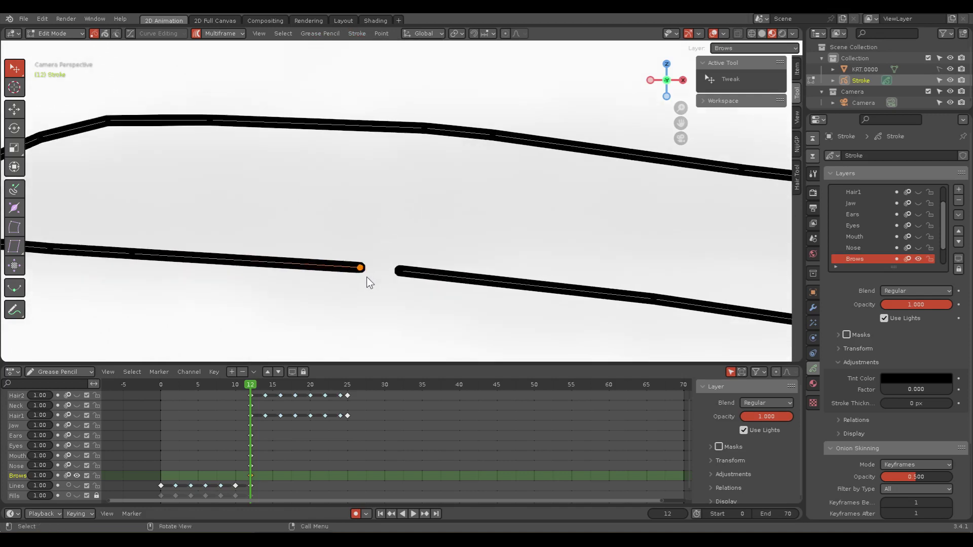
shift+click(400, 271)
click(356, 33)
mouse_move(366, 96)
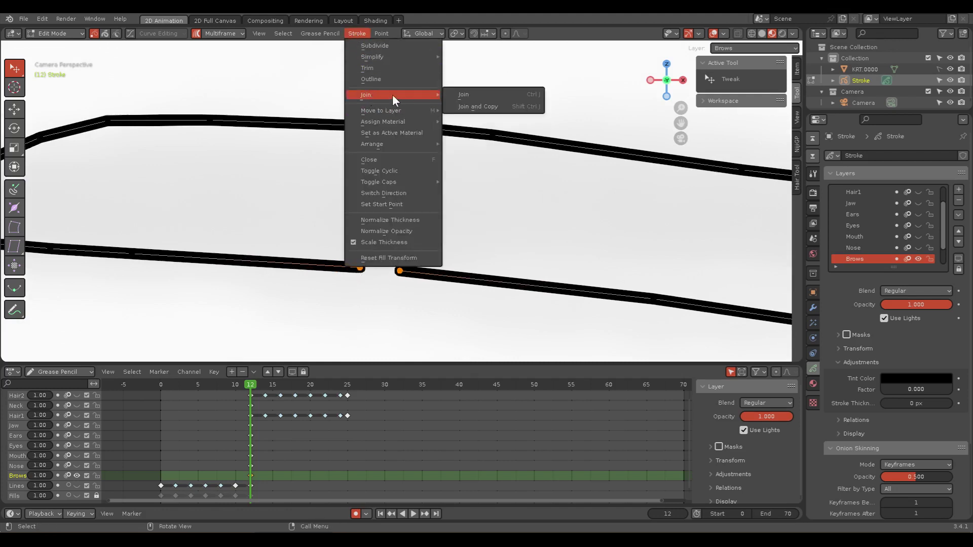
click(467, 94)
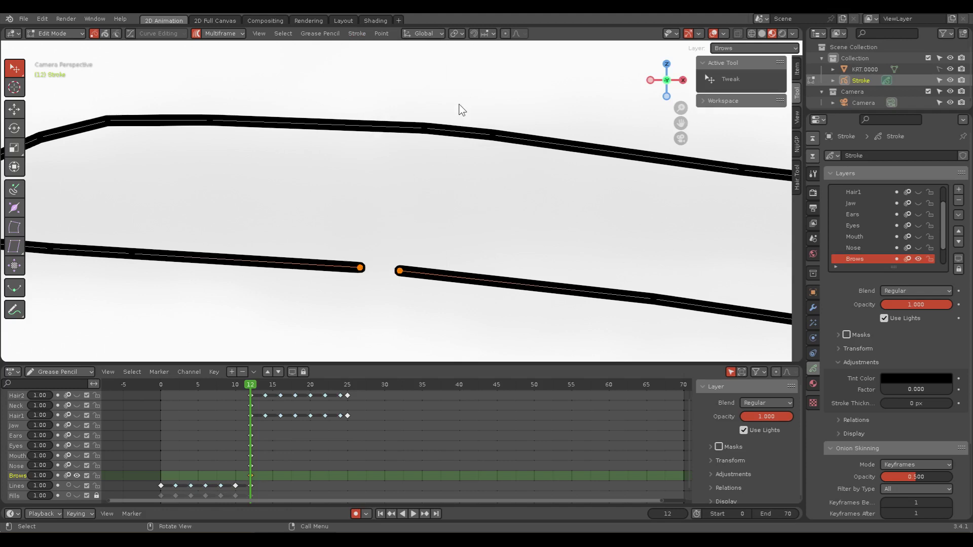
Step: In Point select mode, merge the two lower gap endpoints with Point > Merge
click(362, 266)
click(400, 271)
click(360, 268)
click(96, 32)
click(360, 268)
shift+click(400, 271)
click(381, 33)
click(390, 74)
click(382, 220)
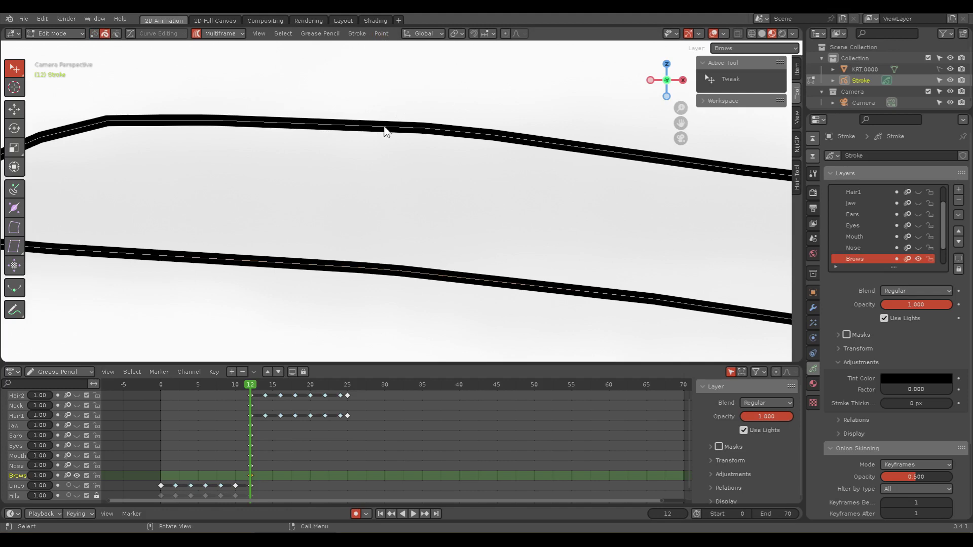
click(361, 271)
Step: Enable vertex snapping and test dragging the right endpoint onto the other stroke, then undo
key(Delete)
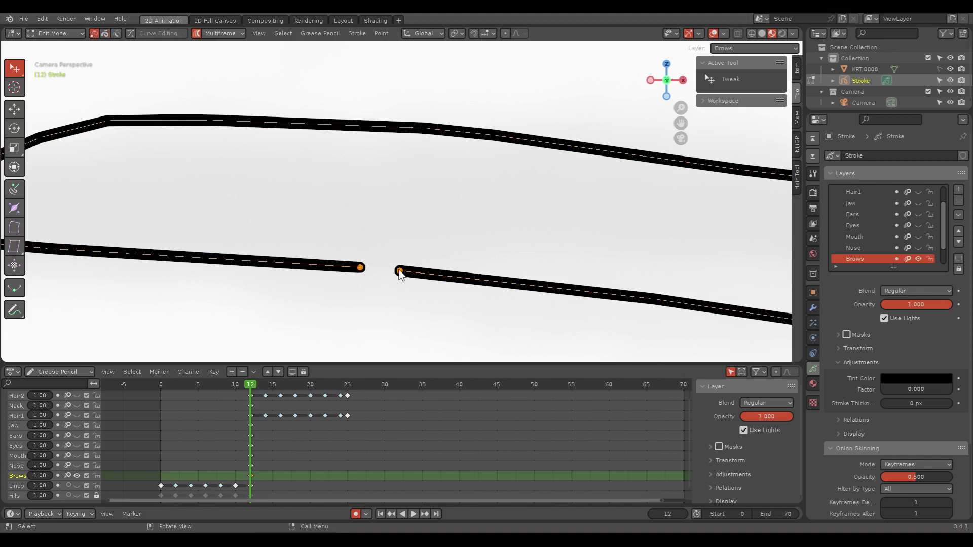
click(400, 271)
click(489, 33)
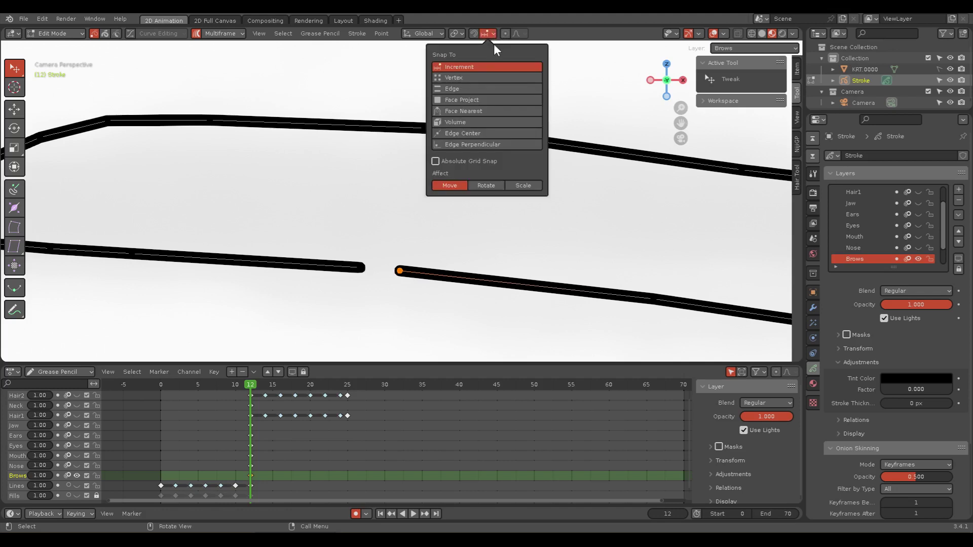
click(465, 77)
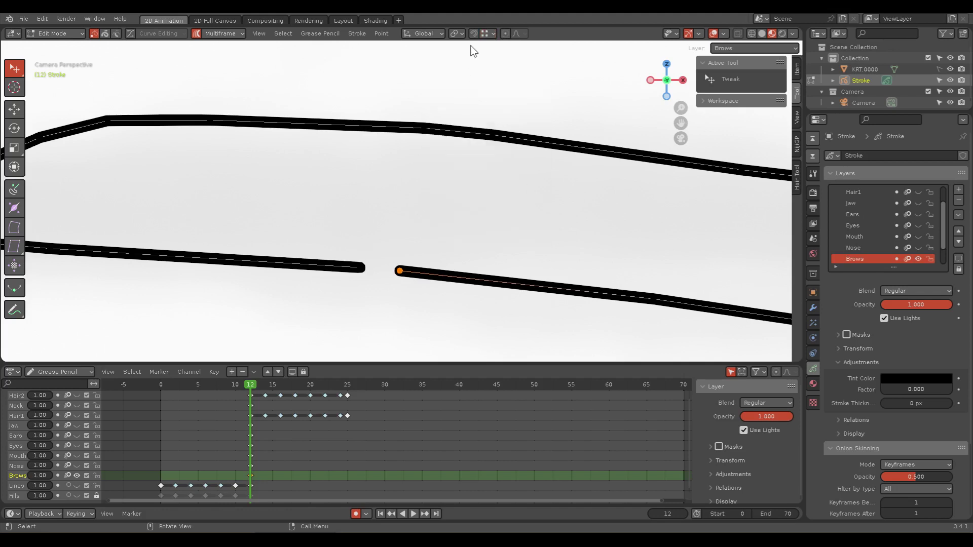
click(474, 33)
drag(401, 274, 361, 272)
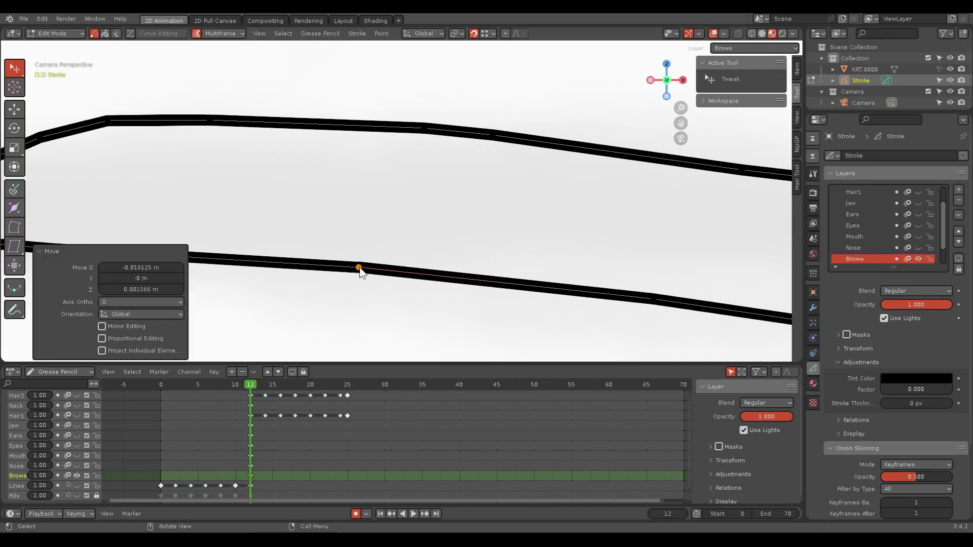
key(ctrl+z)
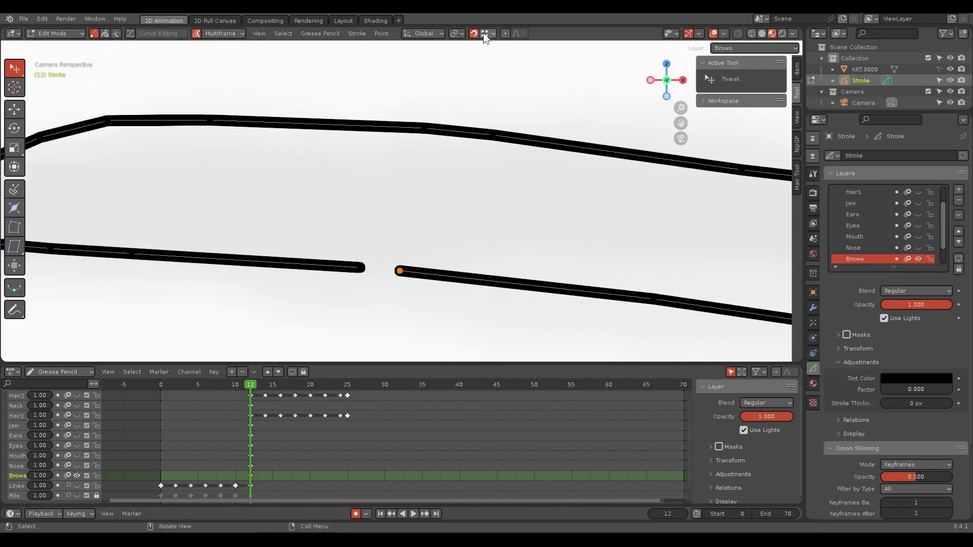
Step: Switch snapping to edges and test moving the endpoint toward the other stroke, then undo
click(487, 33)
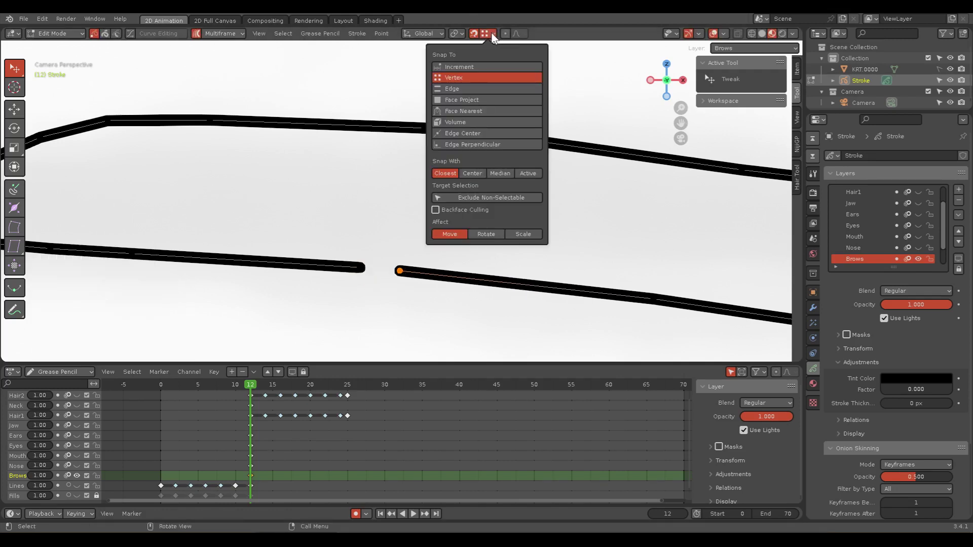
click(452, 89)
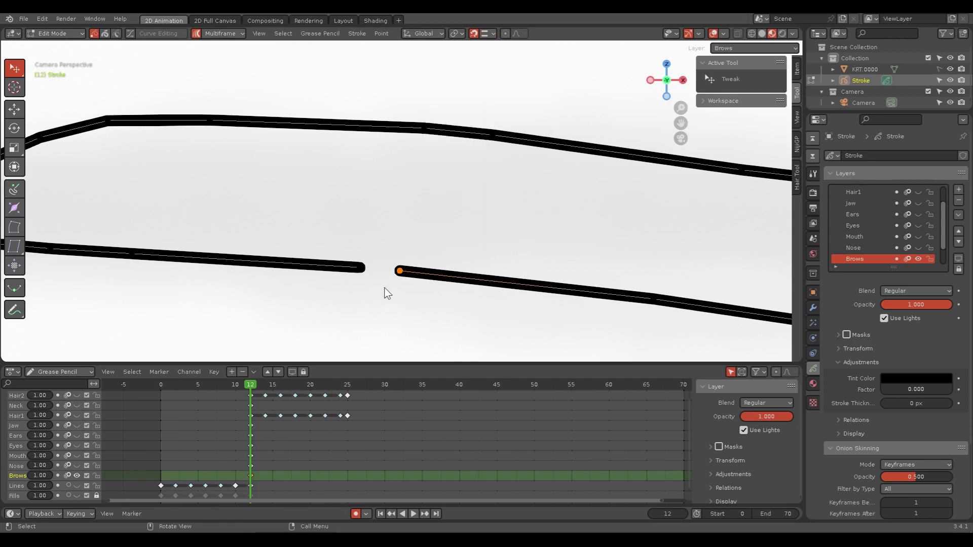
mouse_move(401, 273)
mouse_down()
mouse_move(339, 271)
mouse_move(410, 244)
mouse_up()
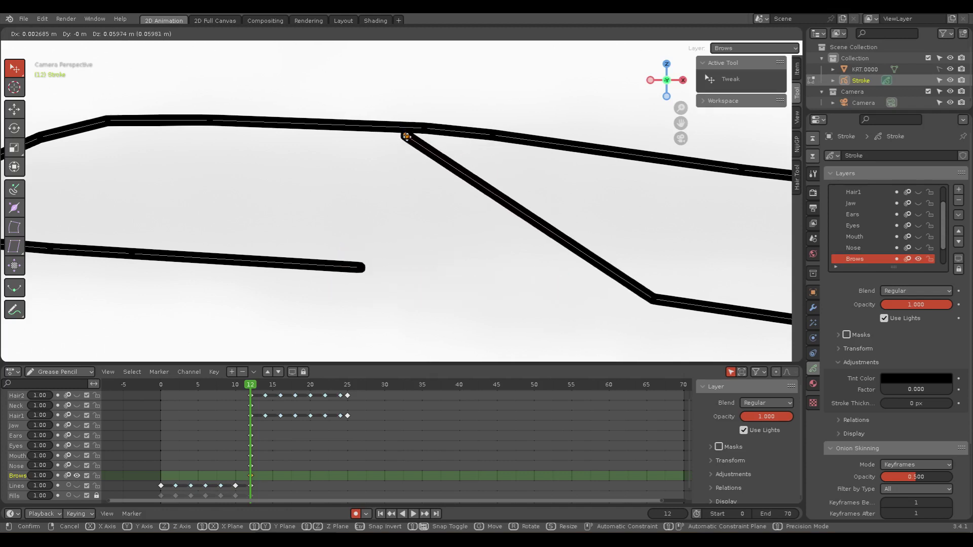
click(409, 243)
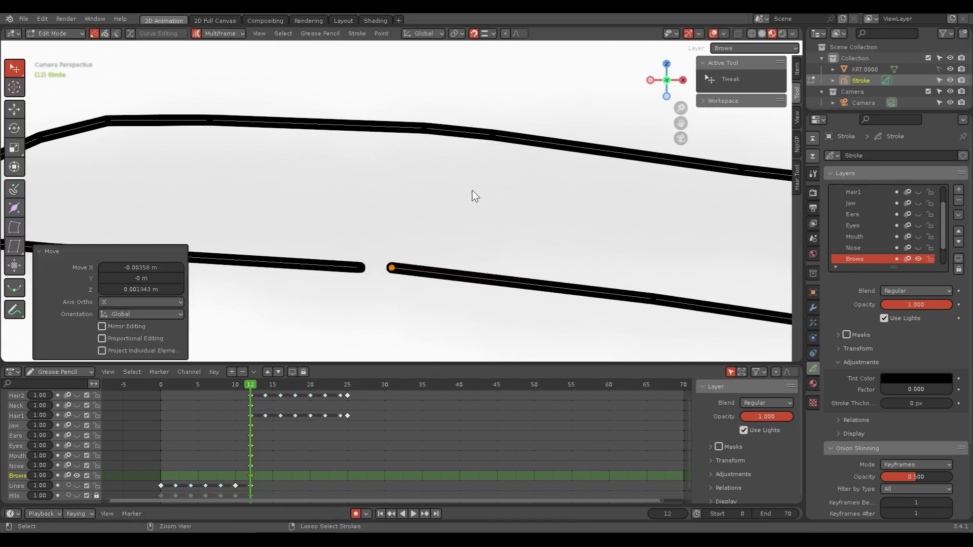
key(ctrl+z)
Step: Move the endpoint with G onto the other stroke's end to close the lower brow gap
scroll(426, 197, down, 5)
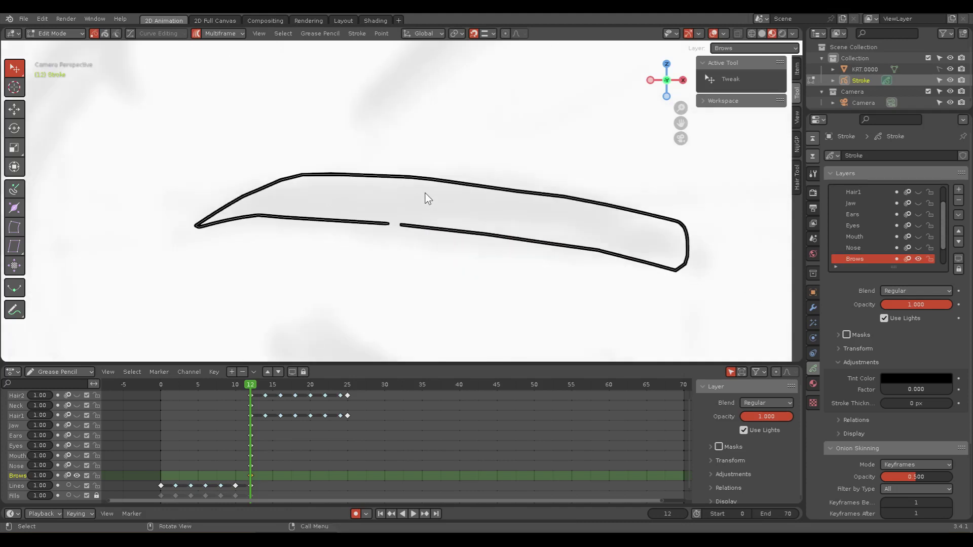
scroll(446, 203, down, 3)
shift+middle_drag(419, 228, 441, 219)
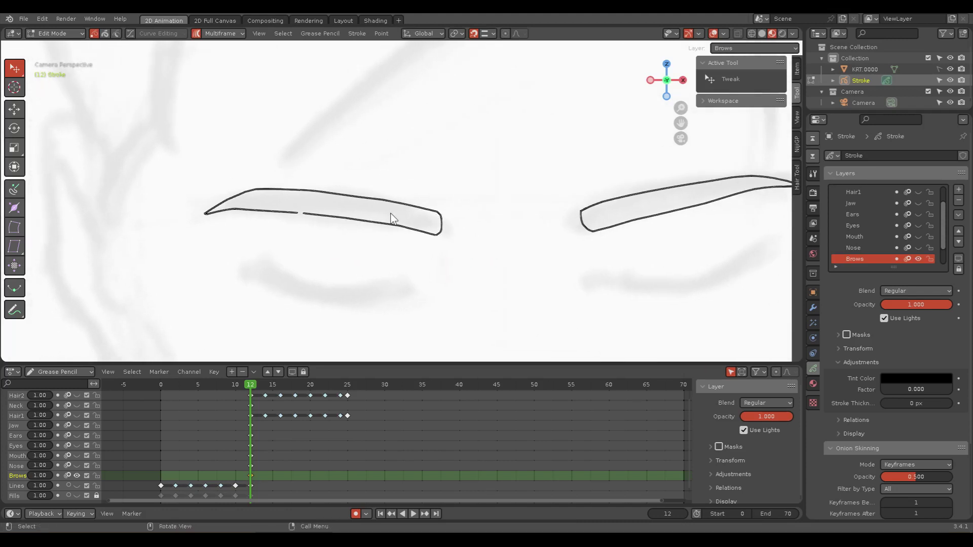
scroll(391, 215, up, 2)
scroll(359, 218, down, 4)
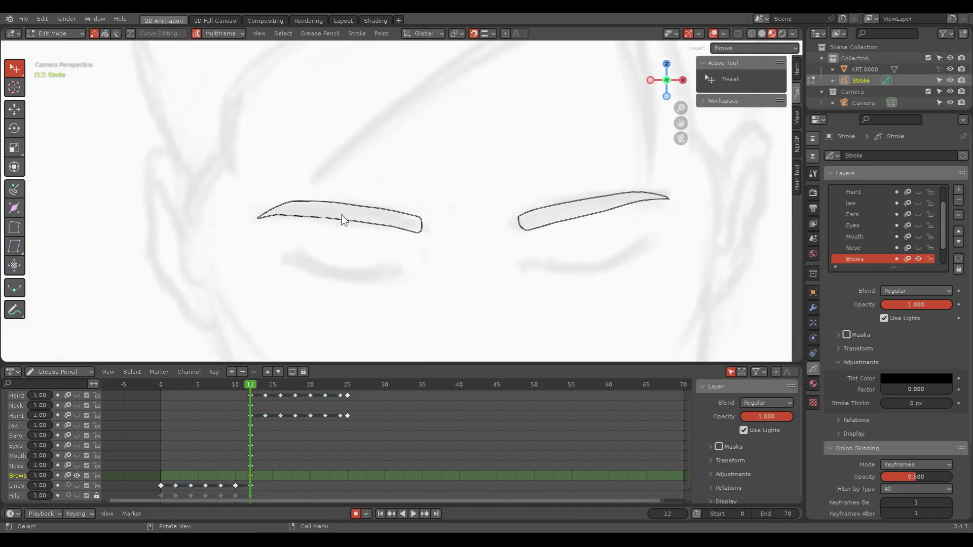
scroll(332, 216, up, 4)
mouse_move(281, 225)
shift+middle_down()
mouse_move(304, 217)
mouse_move(295, 211)
mouse_move(434, 217)
shift+middle_up()
scroll(345, 211, up, 4)
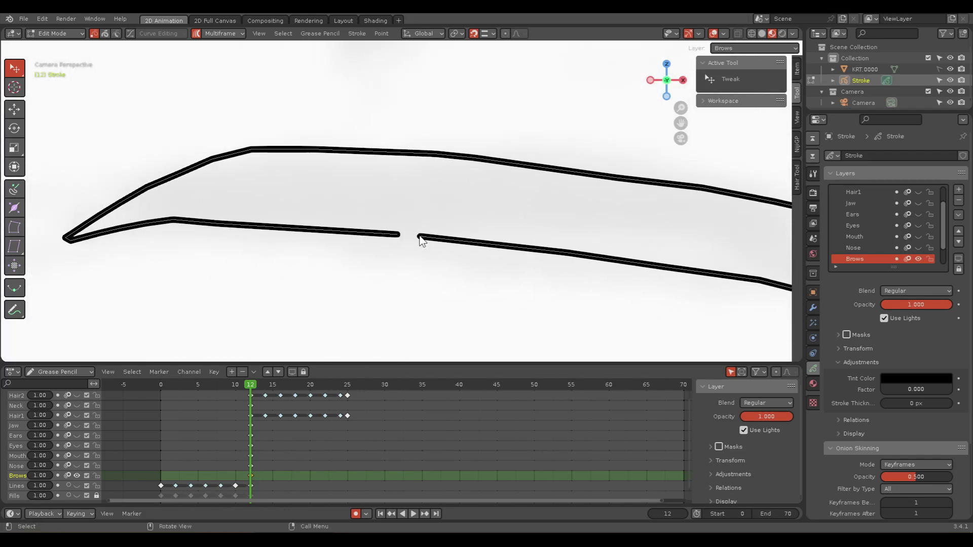
scroll(421, 240, up, 3)
key(g)
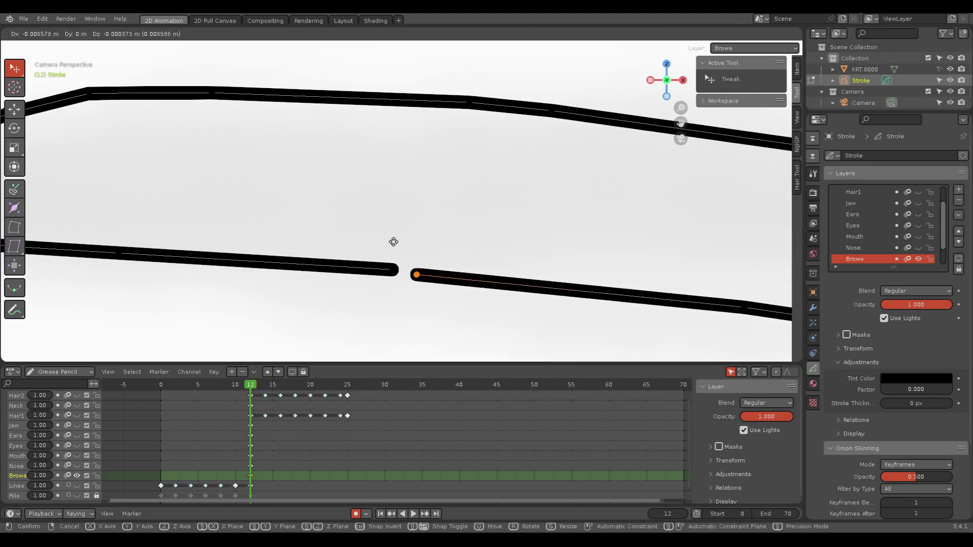
click(368, 236)
click(505, 223)
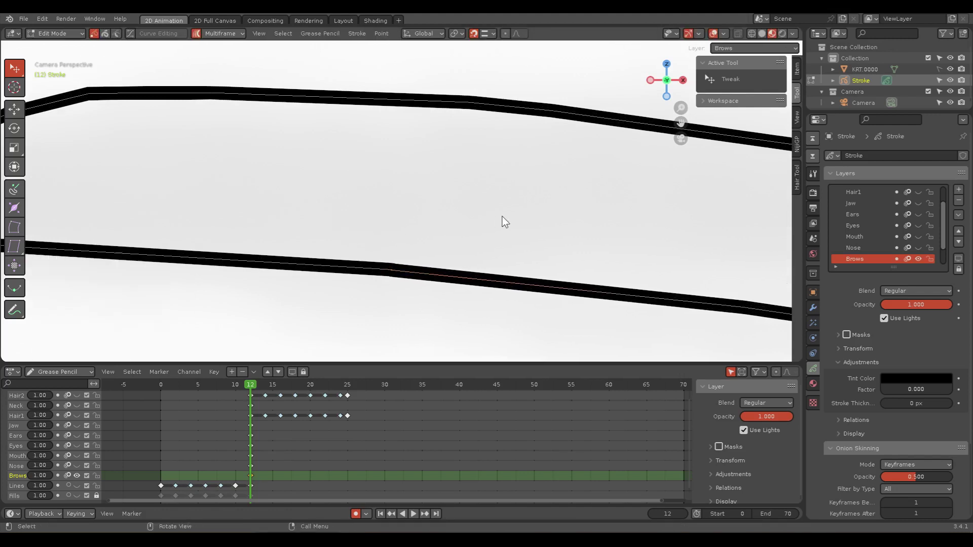
Step: Select the left eyebrow and switch to Stroke select mode, centring both brows
scroll(505, 223, down, 6)
mouse_move(558, 216)
shift+middle_down()
mouse_move(404, 217)
mouse_move(467, 223)
shift+middle_up()
scroll(403, 217, down, 5)
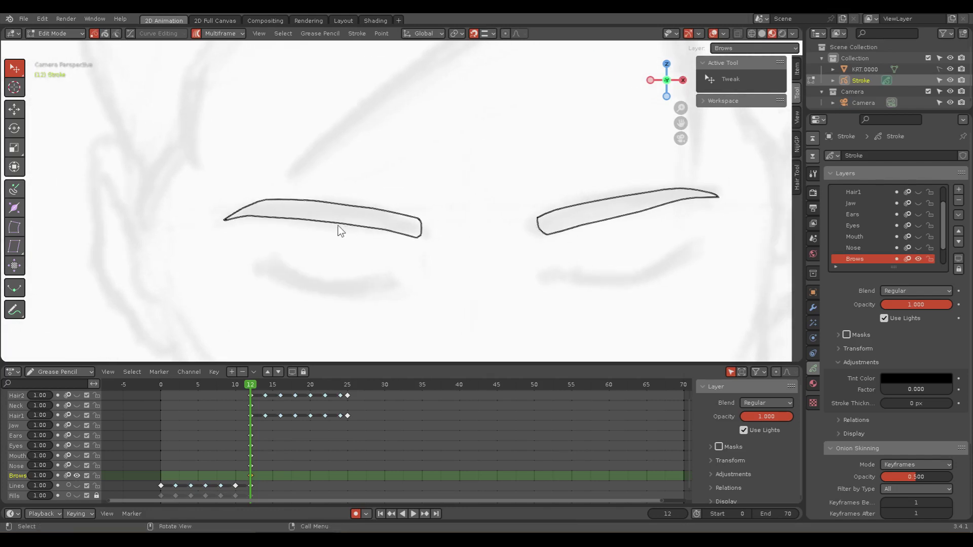
click(251, 207)
key(ctrl+Tab)
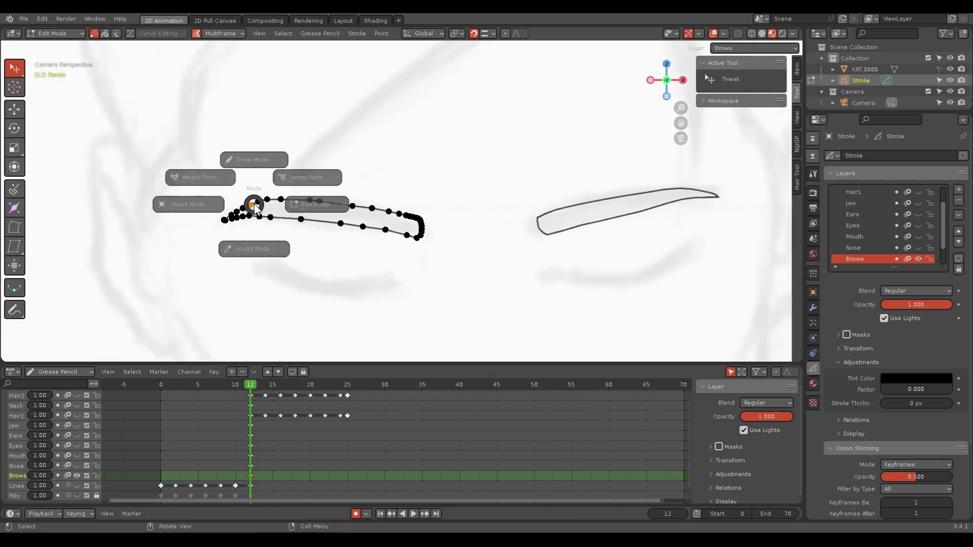
key(Escape)
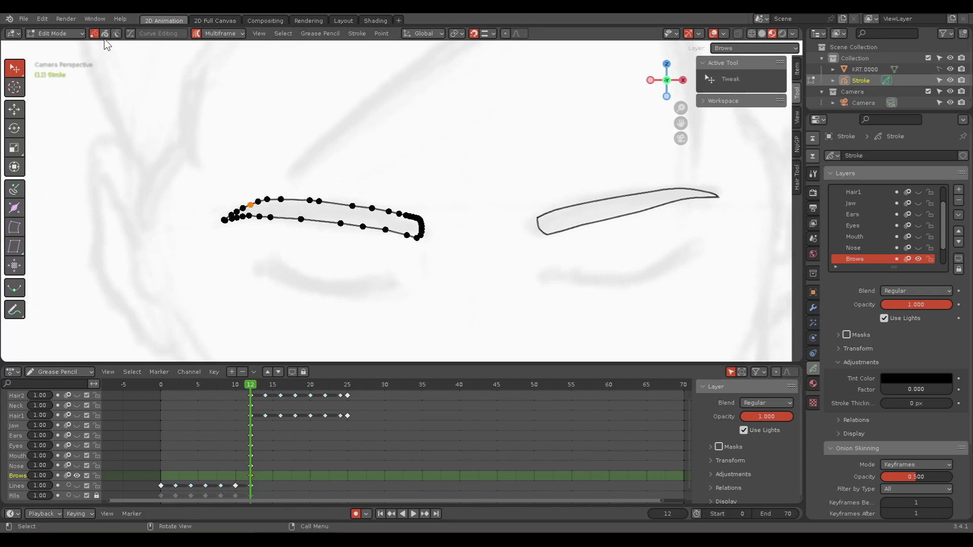
click(105, 34)
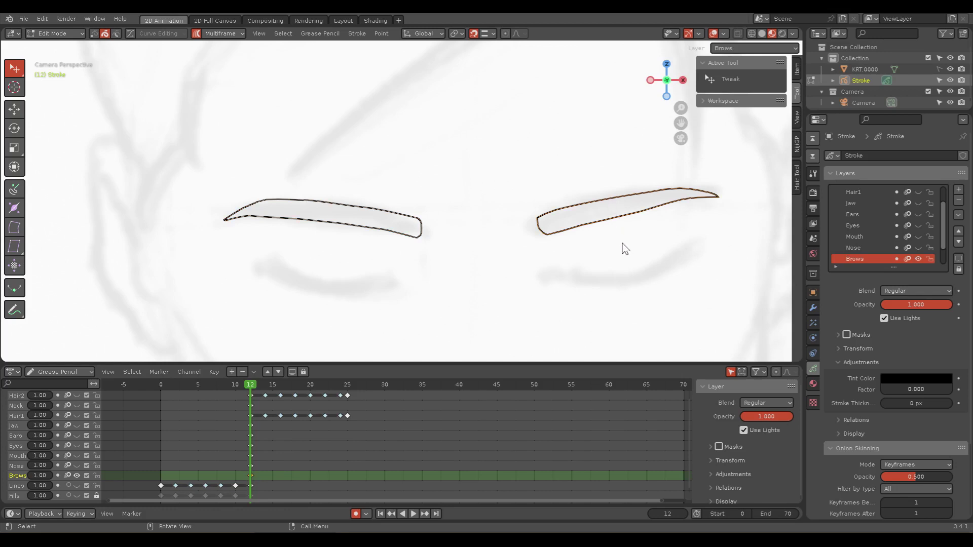
mouse_move(622, 246)
shift+middle_down()
mouse_move(617, 256)
mouse_move(354, 222)
shift+middle_up()
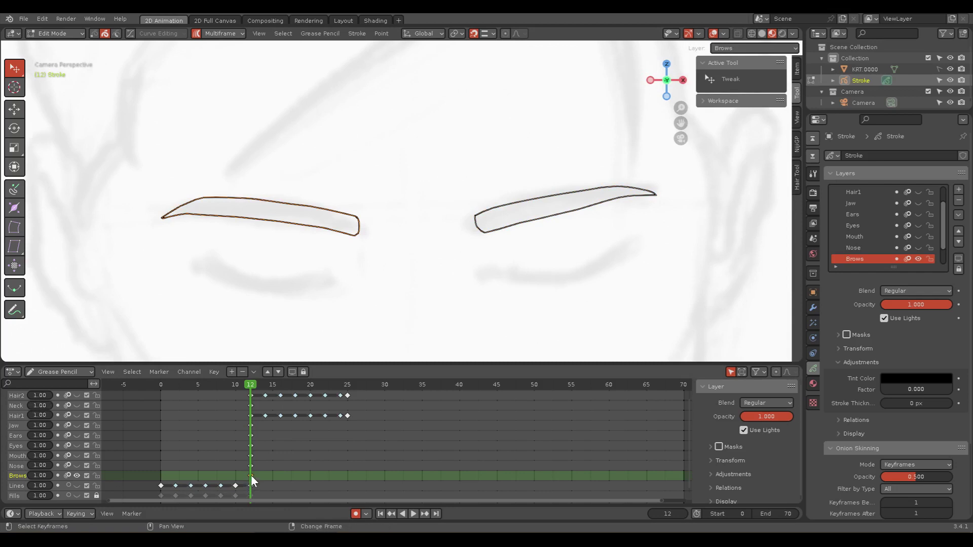
Step: Duplicate the Brows keyframe from frame 12 to frame 25 and go to frame 25
drag(251, 475, 350, 477)
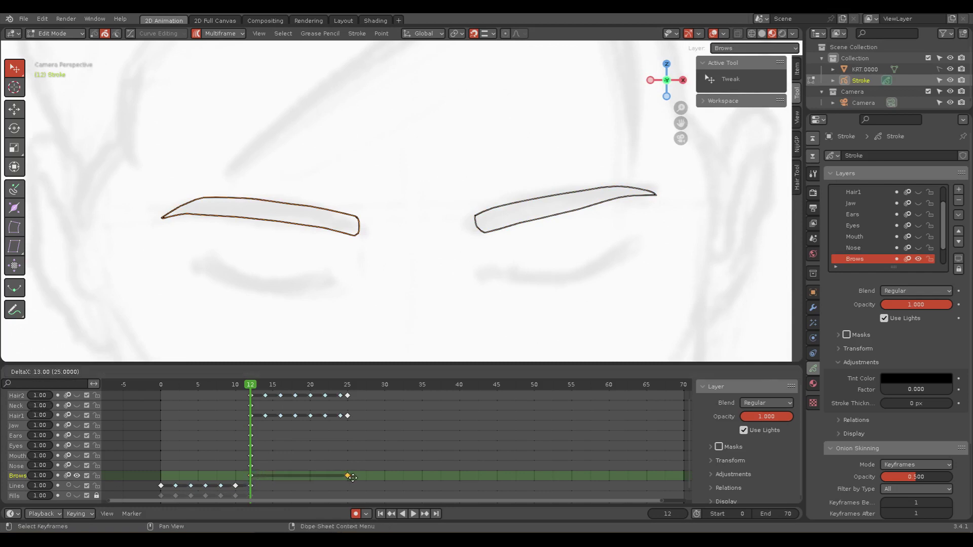
click(353, 477)
drag(254, 385, 350, 393)
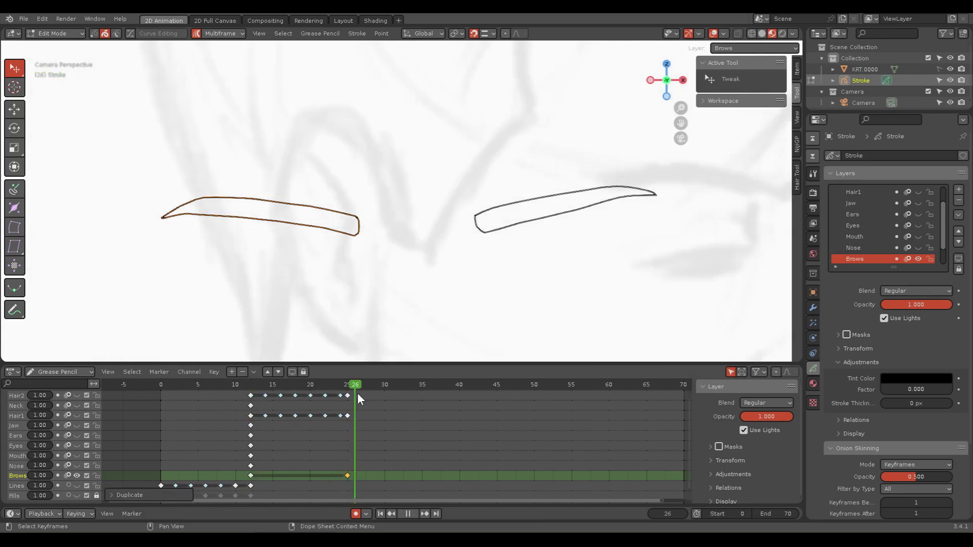
shift+middle_drag(554, 245, 330, 269)
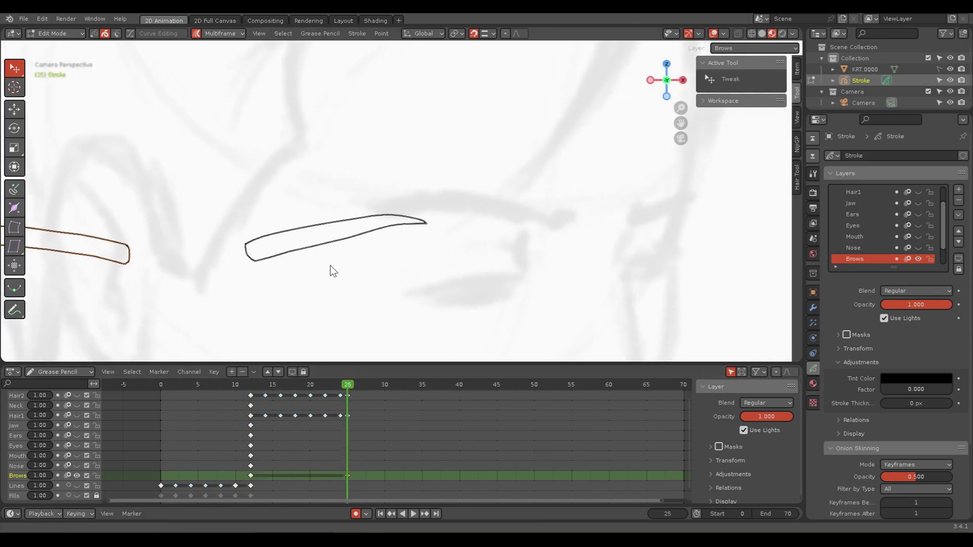
scroll(319, 269, down, 4)
Step: Move the right brow to a new spot and narrow it along X
click(355, 218)
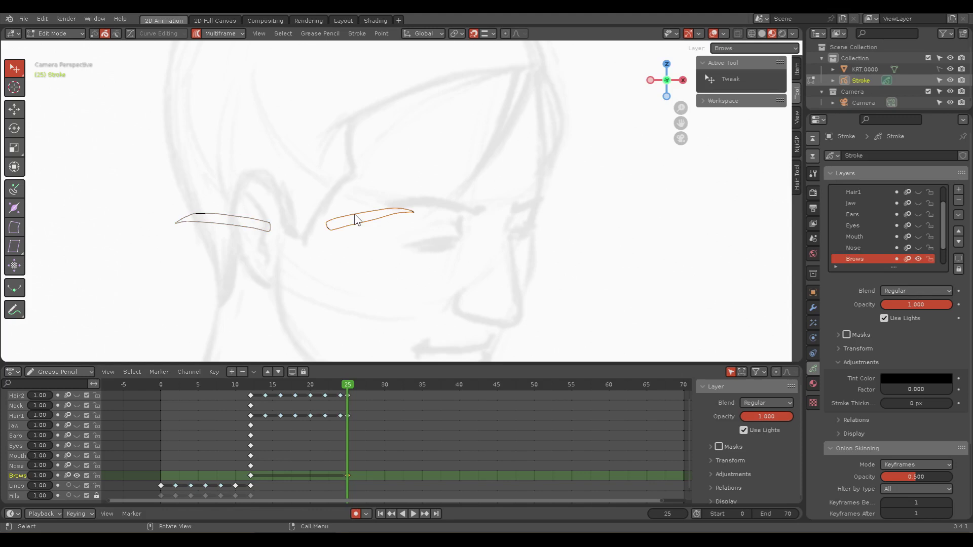
key(g)
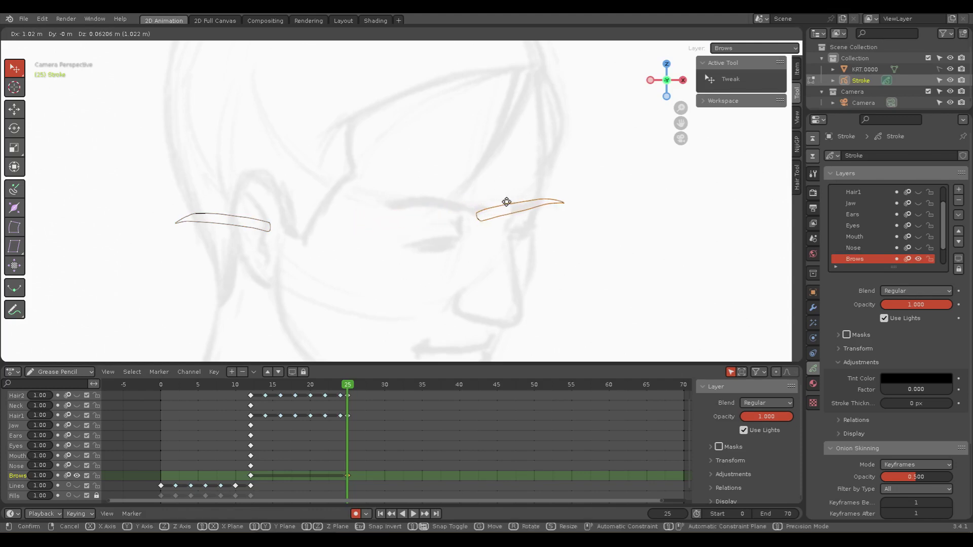
click(537, 197)
key(s)
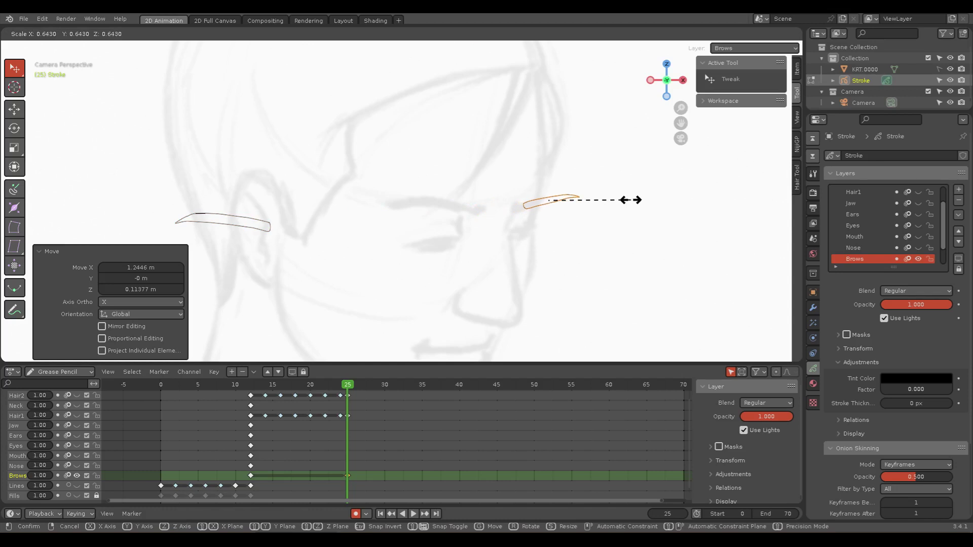
key(Escape)
key(x)
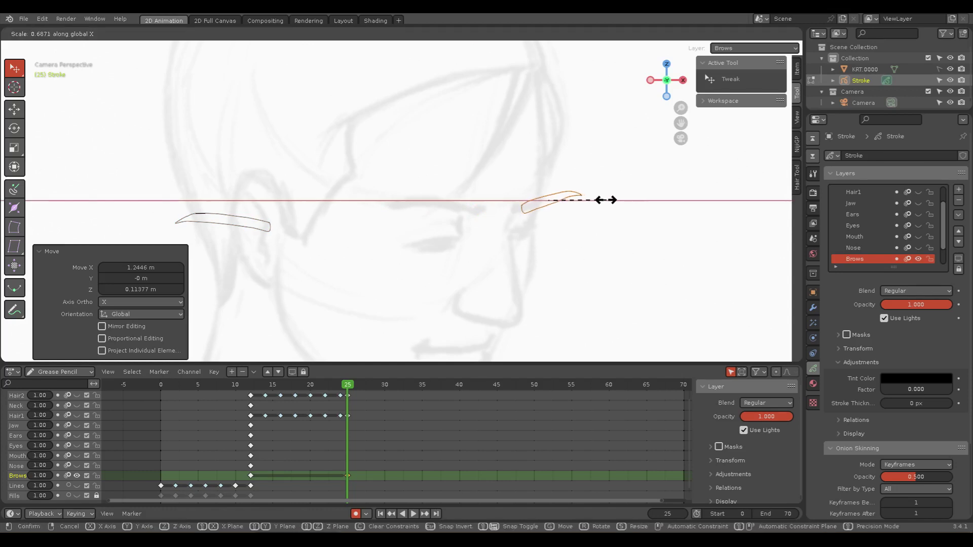
click(578, 198)
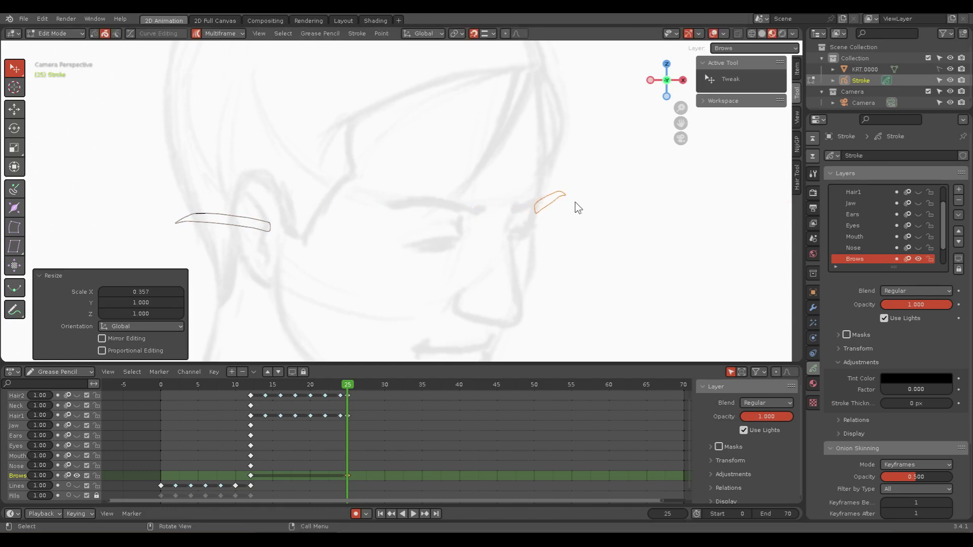
Step: Reposition the right brow, rotate it about 19°, and nudge it slightly right
key(g)
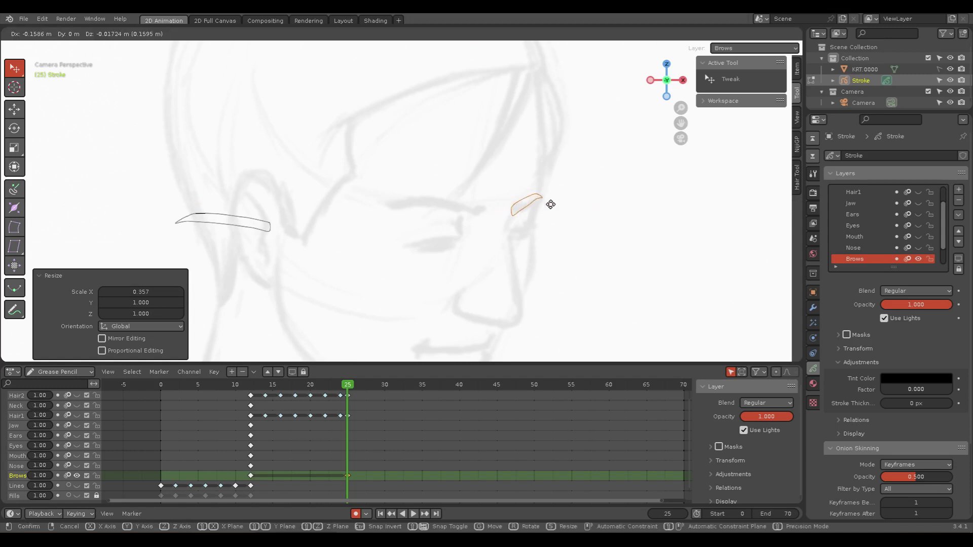
click(553, 203)
key(r)
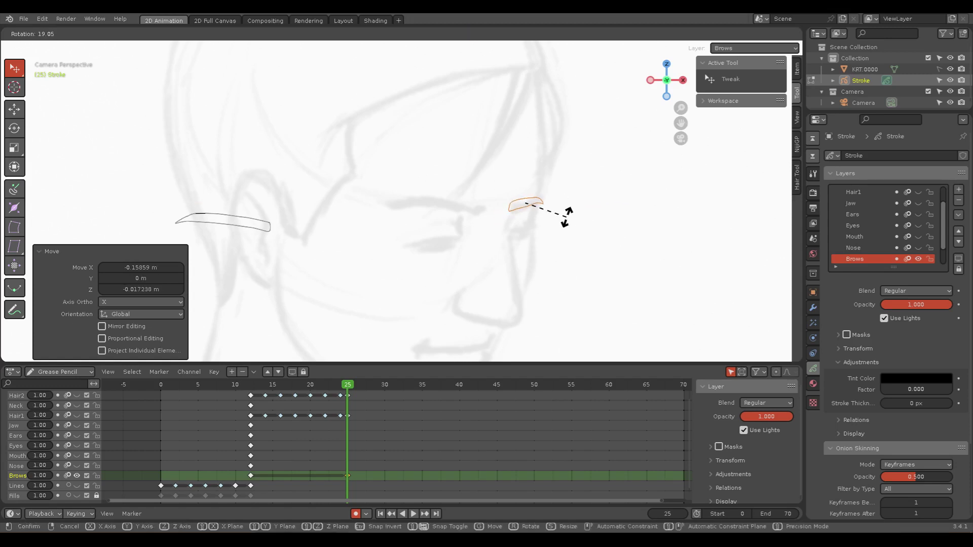
click(560, 220)
key(g)
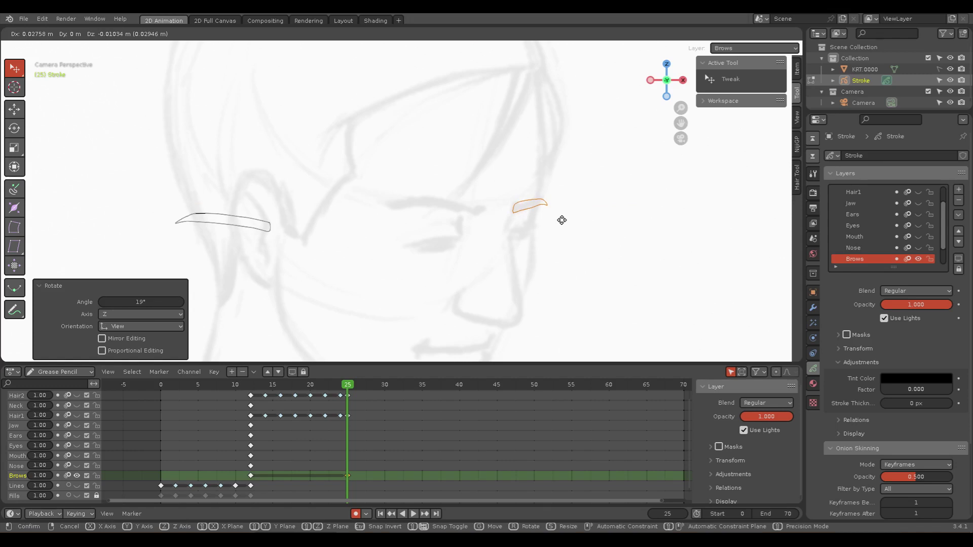
key(x)
click(561, 220)
click(312, 247)
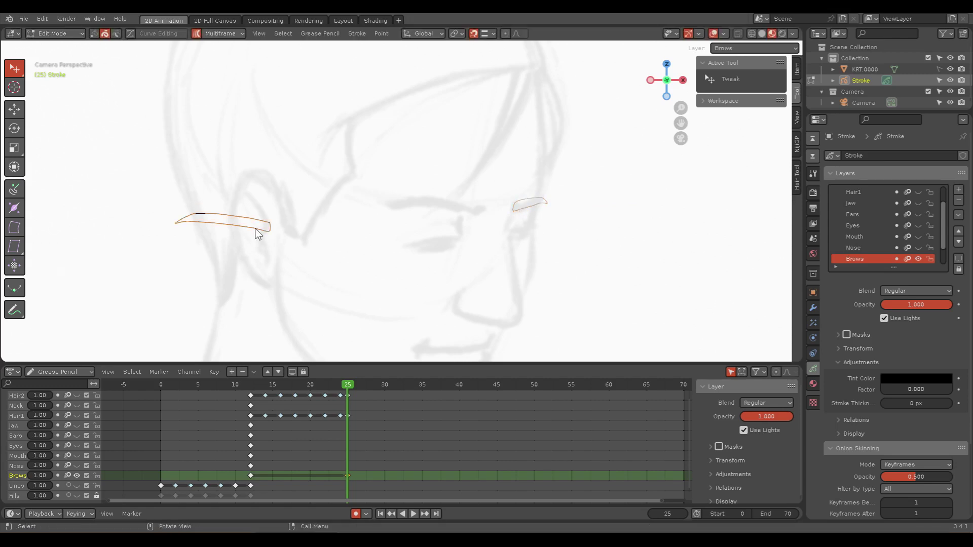
Step: Move the left brow stroke above its eye
key(g)
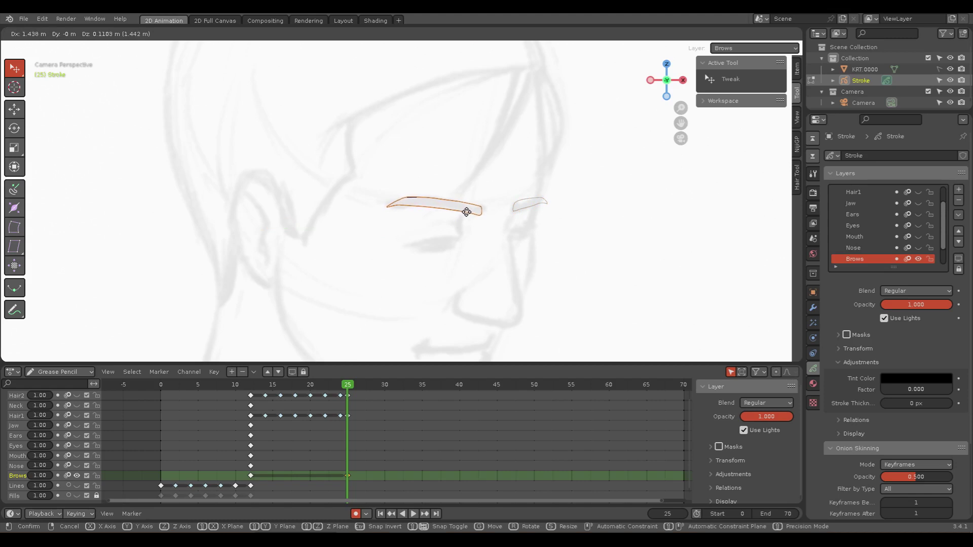
click(468, 217)
key(i)
scroll(485, 249, up, 4)
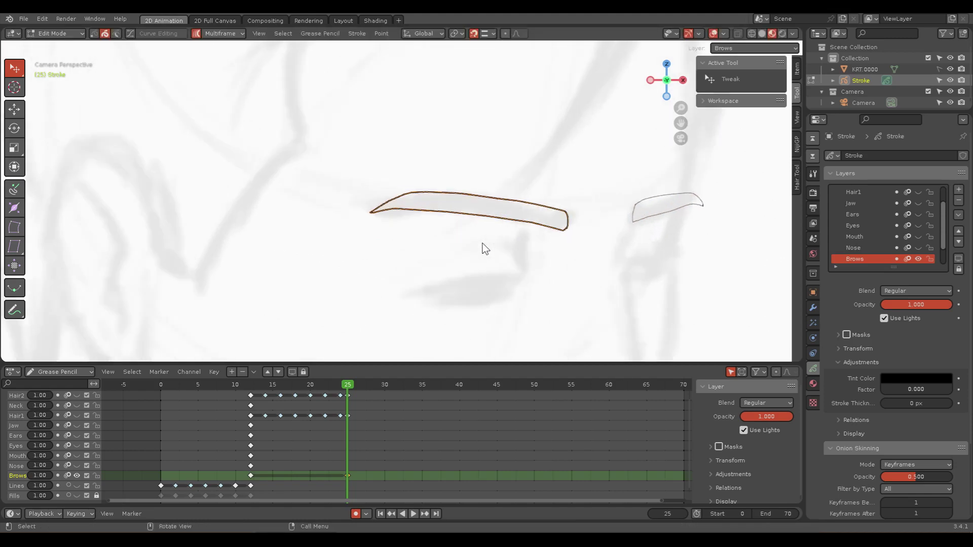
Step: In Sculpt Mode, reshape both eyebrows' ends with the Grab brush, lengthening the second brow
key(ctrl+Tab)
click(474, 289)
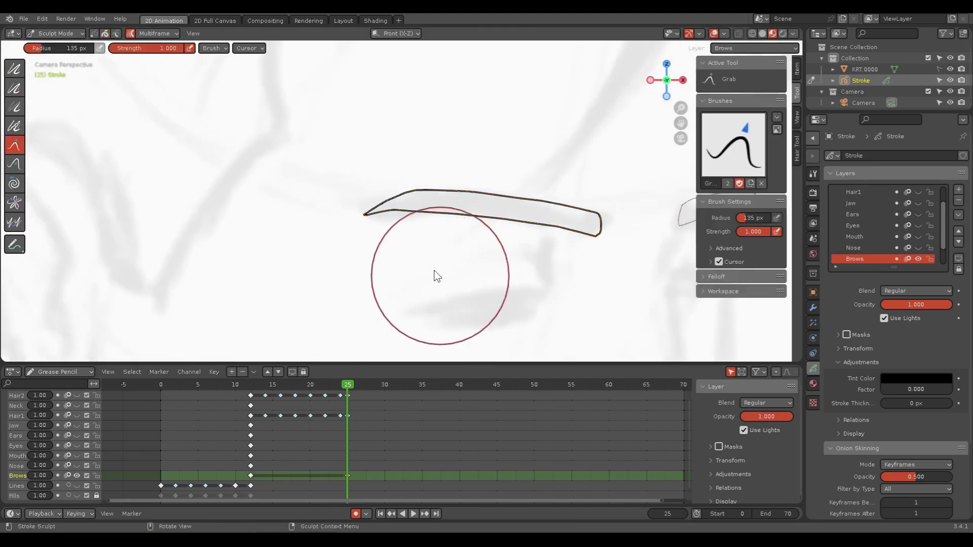
drag(368, 219, 365, 222)
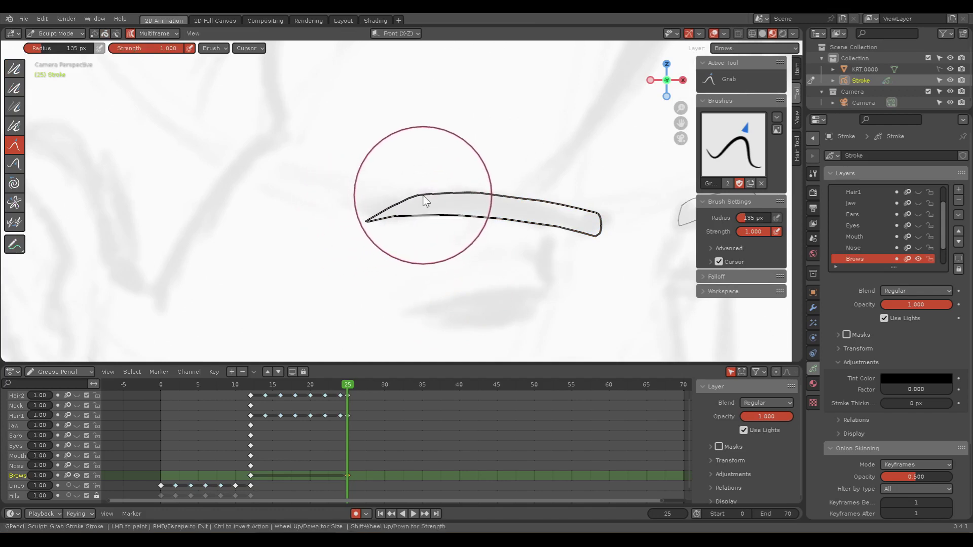
drag(574, 233, 604, 246)
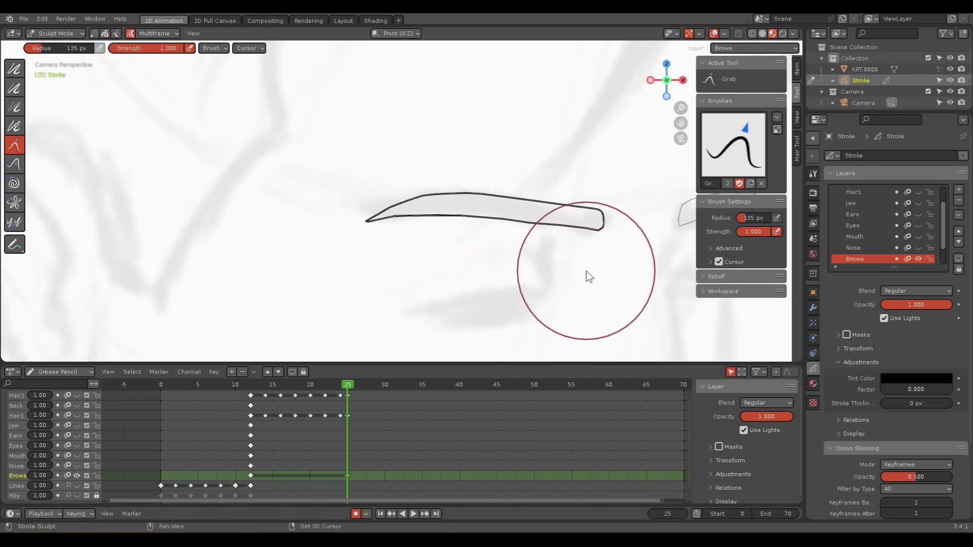
shift+middle_drag(586, 278, 291, 274)
drag(395, 204, 389, 216)
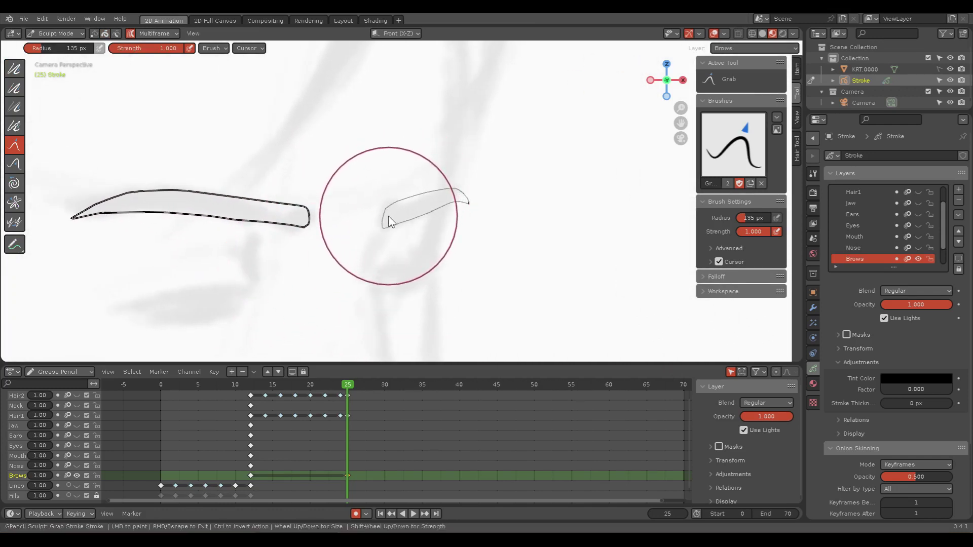
mouse_move(473, 208)
mouse_down()
mouse_move(418, 231)
mouse_move(428, 217)
mouse_up()
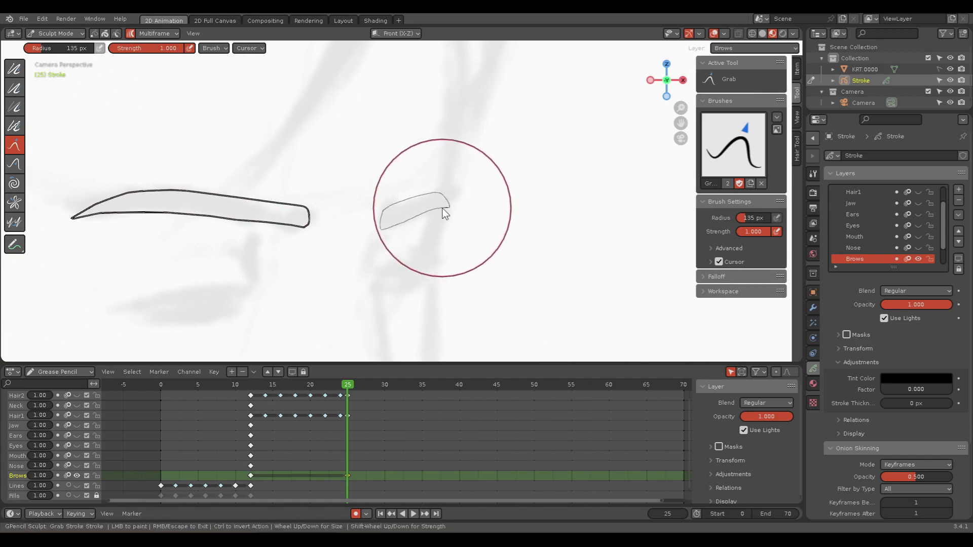
mouse_move(392, 212)
mouse_down()
mouse_move(385, 232)
mouse_move(409, 213)
mouse_up()
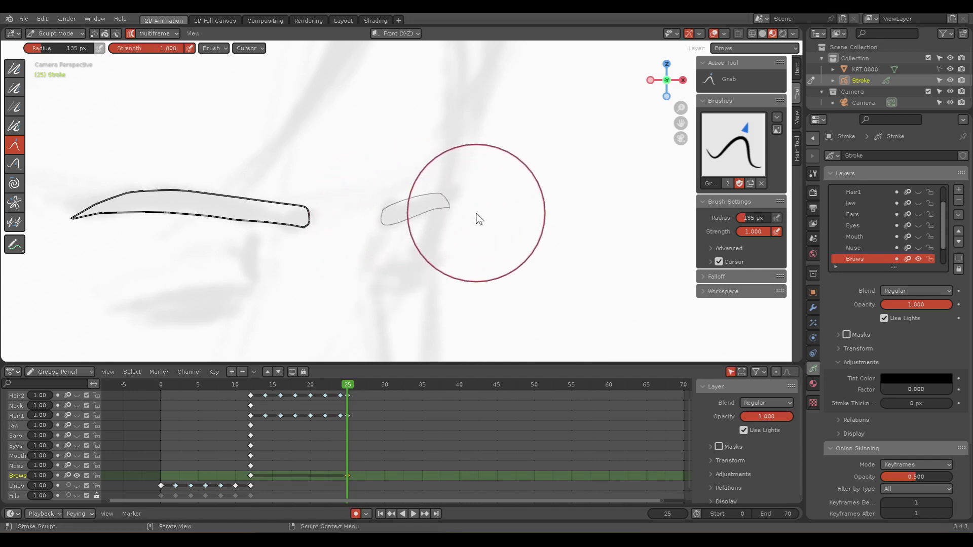
Step: Shrink the brush radius to 38 px and refine the second eyebrow's left end
key(f)
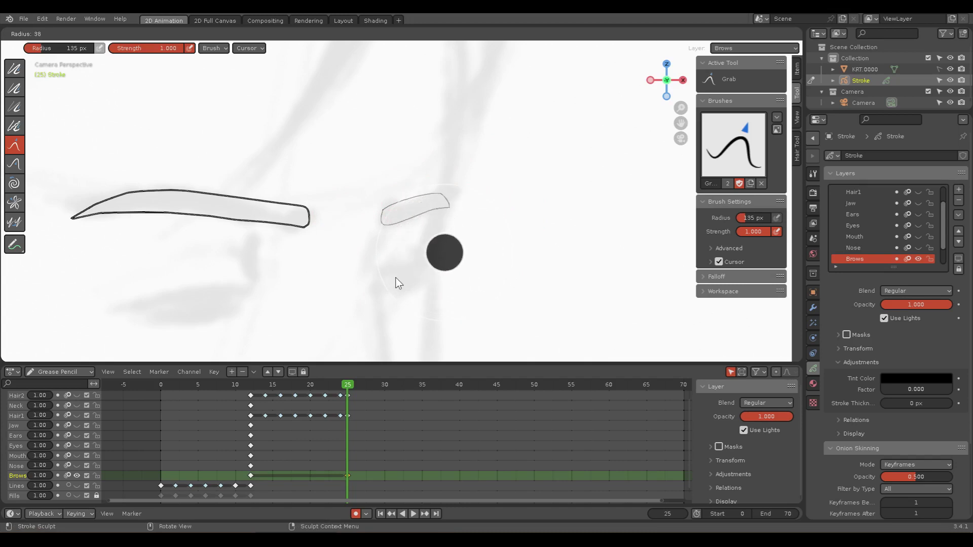
click(395, 278)
drag(389, 234, 381, 239)
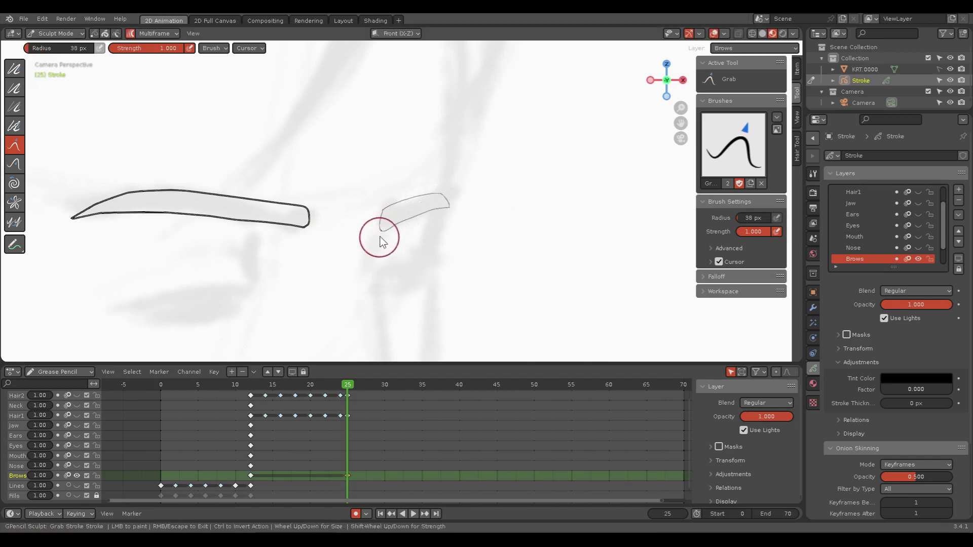
mouse_move(440, 213)
mouse_down()
mouse_move(434, 222)
mouse_move(452, 206)
mouse_move(412, 234)
mouse_move(397, 226)
mouse_up()
shift+middle_drag(411, 264, 433, 226)
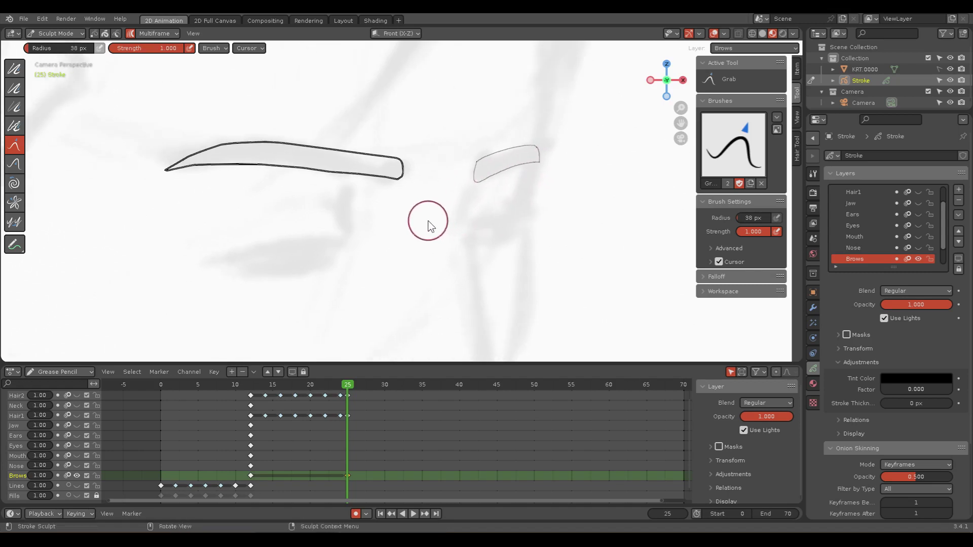
key(ctrl+Tab)
Step: In Object Mode, select the Stroke object and the Brows keyframes at 12 and 25
click(353, 234)
click(427, 243)
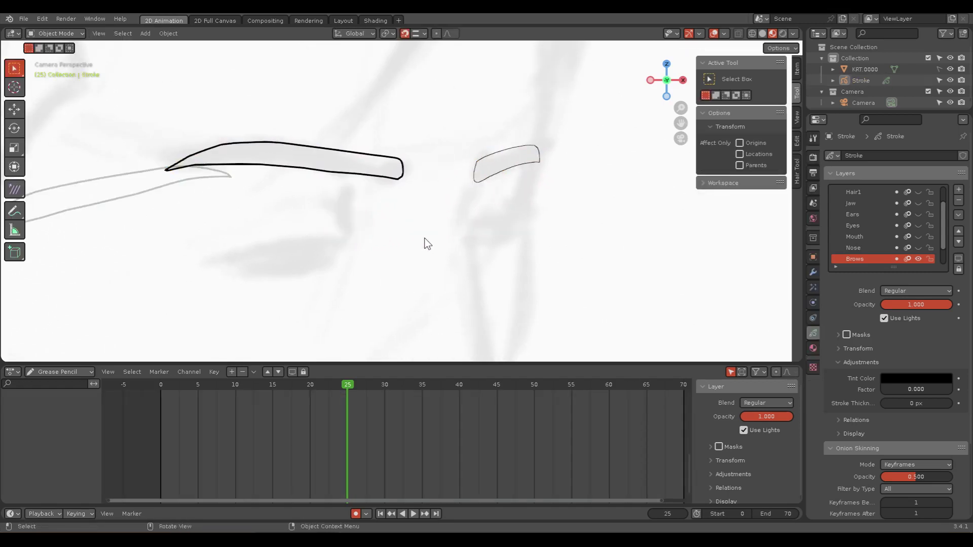
scroll(428, 244, down, 5)
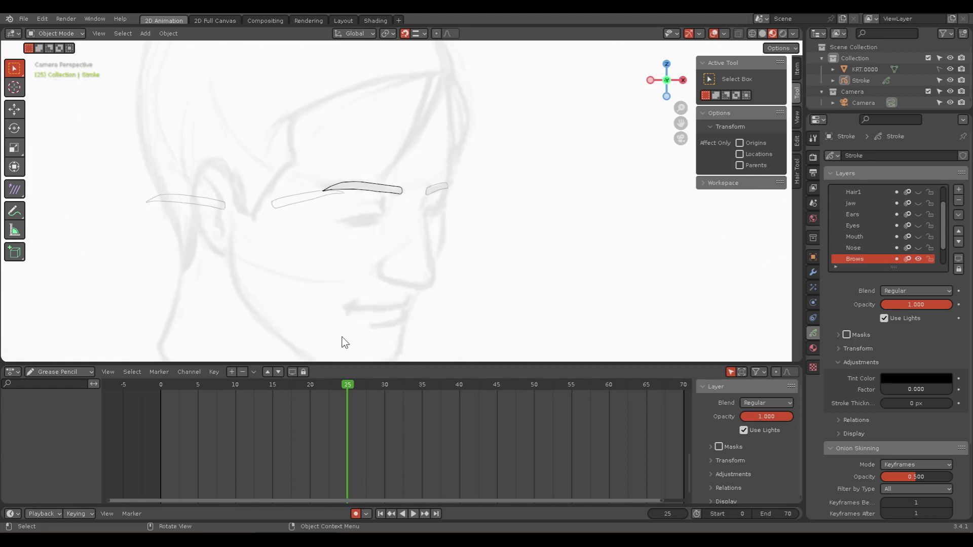
drag(299, 386, 277, 388)
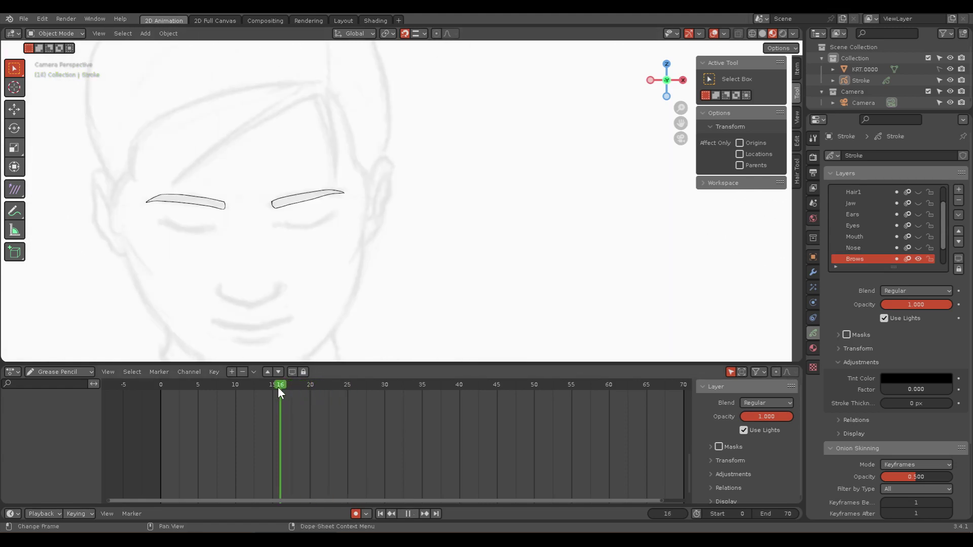
click(860, 80)
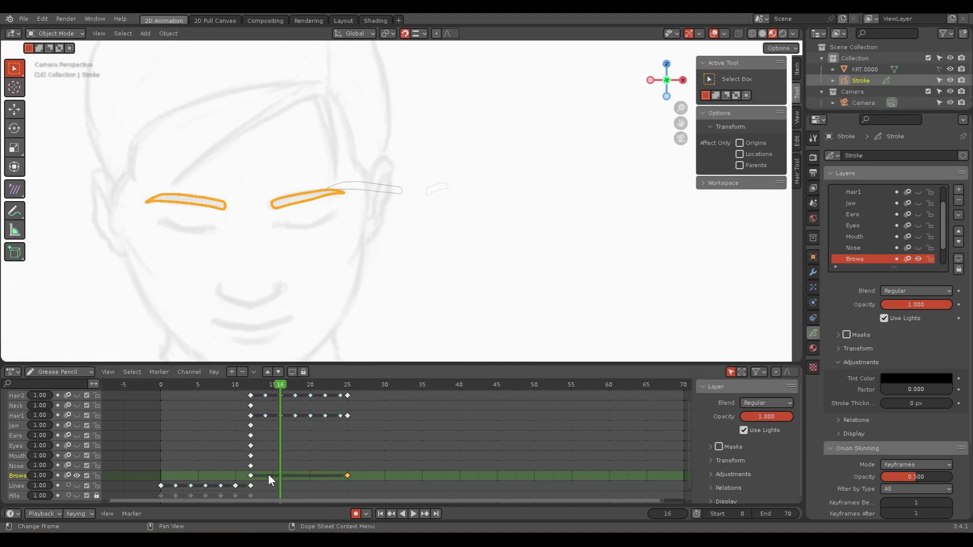
shift+click(251, 473)
Step: Enter Edit Mode at frame 12 and select both eyebrow strokes
key(ctrl+Tab)
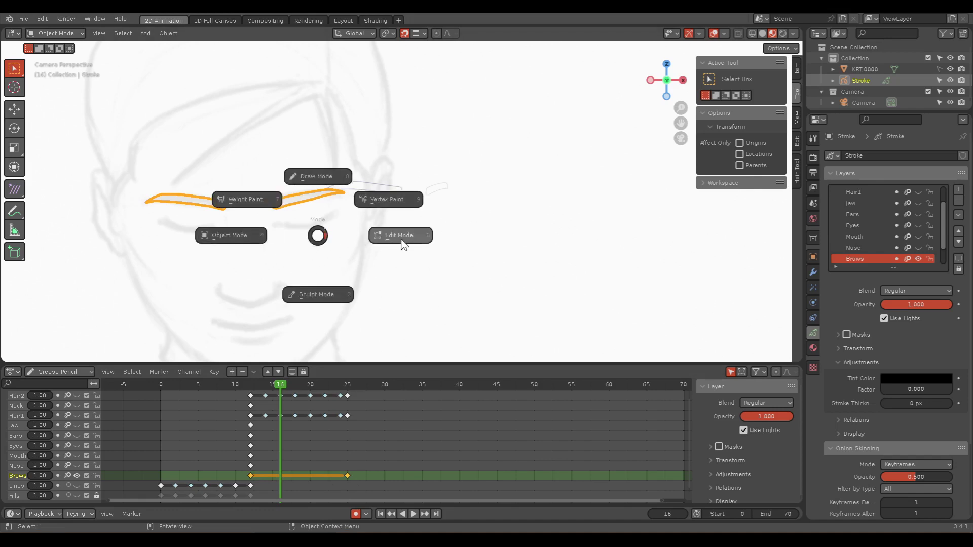
click(401, 241)
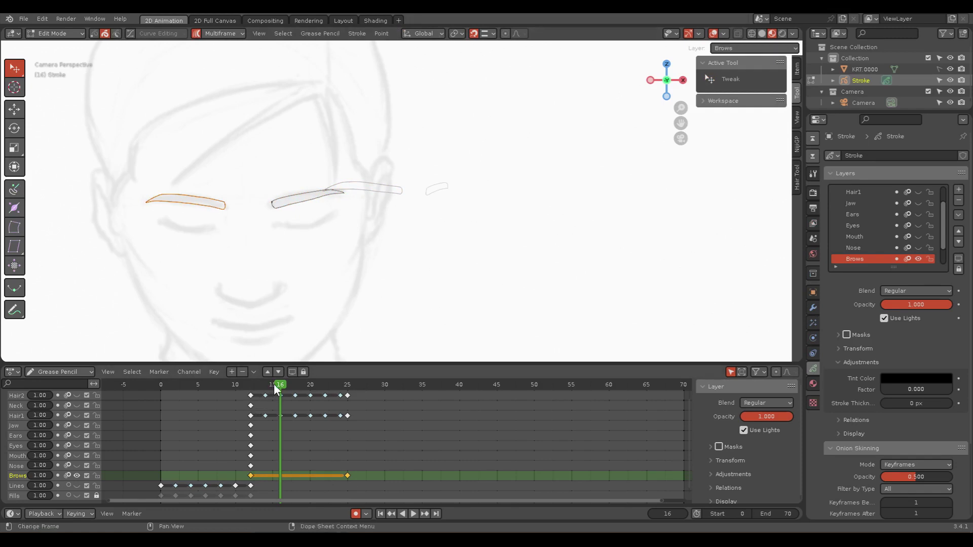
drag(274, 384, 249, 385)
key(a)
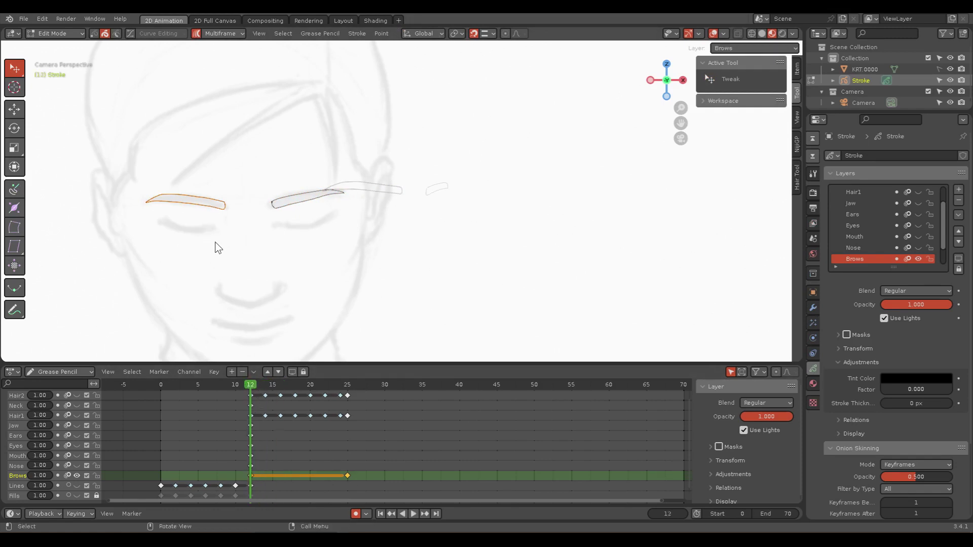
Step: Select both brows at frame 12 and Interpolate Sequence from frame 18 with Ctrl+Shift+E
click(348, 383)
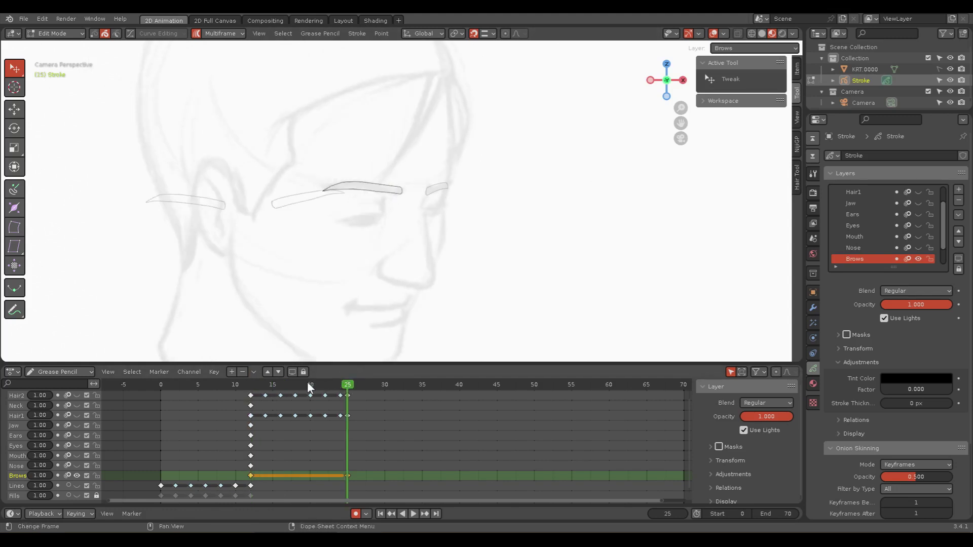
click(251, 384)
click(207, 205)
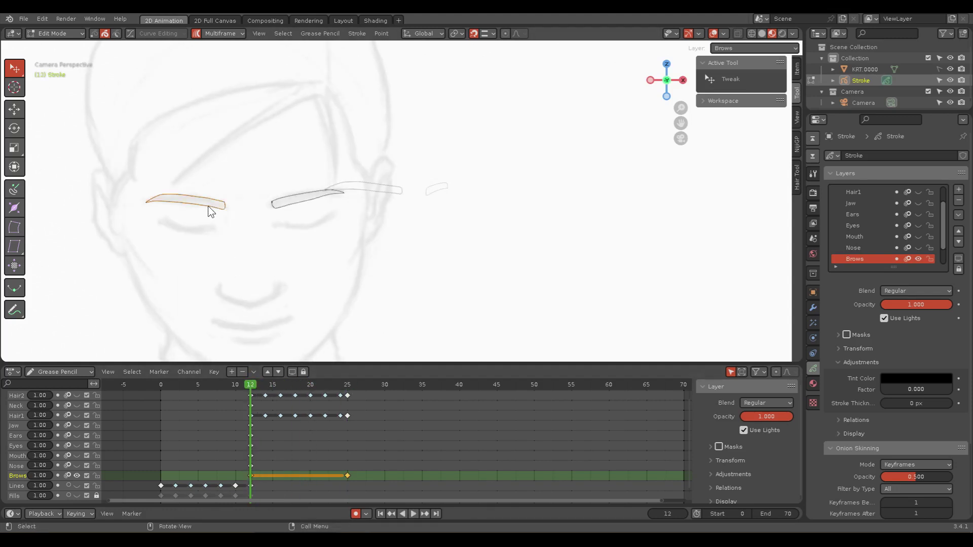
shift+click(378, 192)
click(296, 384)
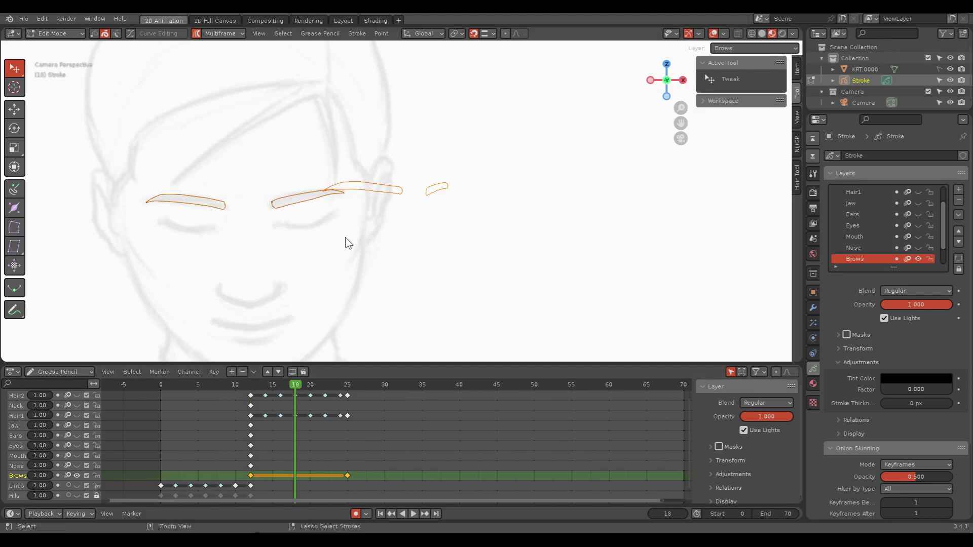
key(ctrl+shift+e)
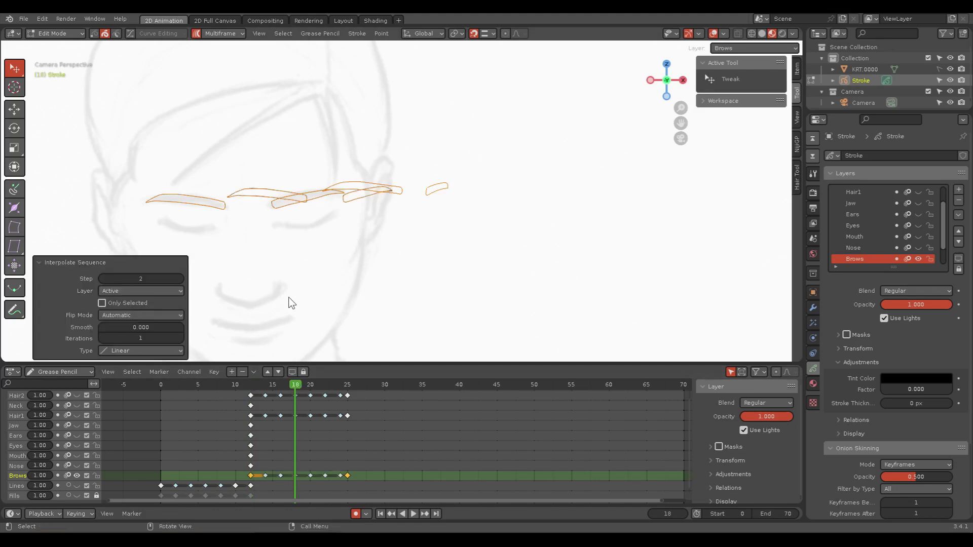
Step: Play back the interpolated eyebrows and save the file as untitled1.blend
key(space)
mouse_move(293, 383)
mouse_down()
mouse_move(252, 389)
mouse_move(348, 387)
mouse_up()
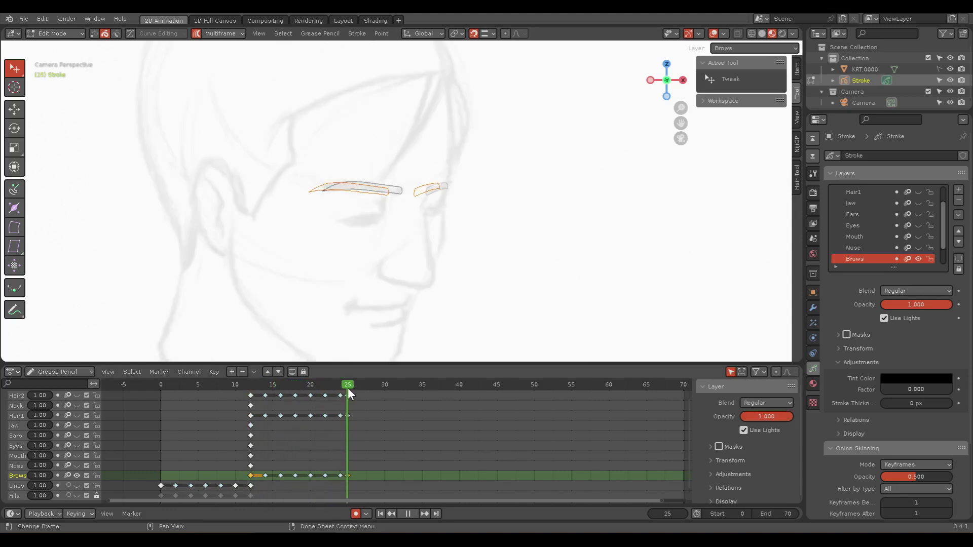
key(space)
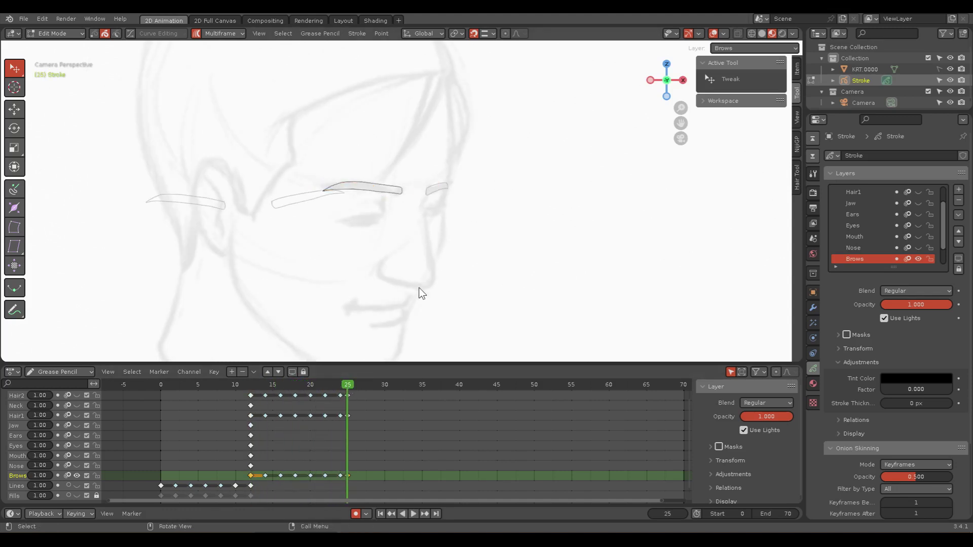
key(ctrl+s)
key(space)
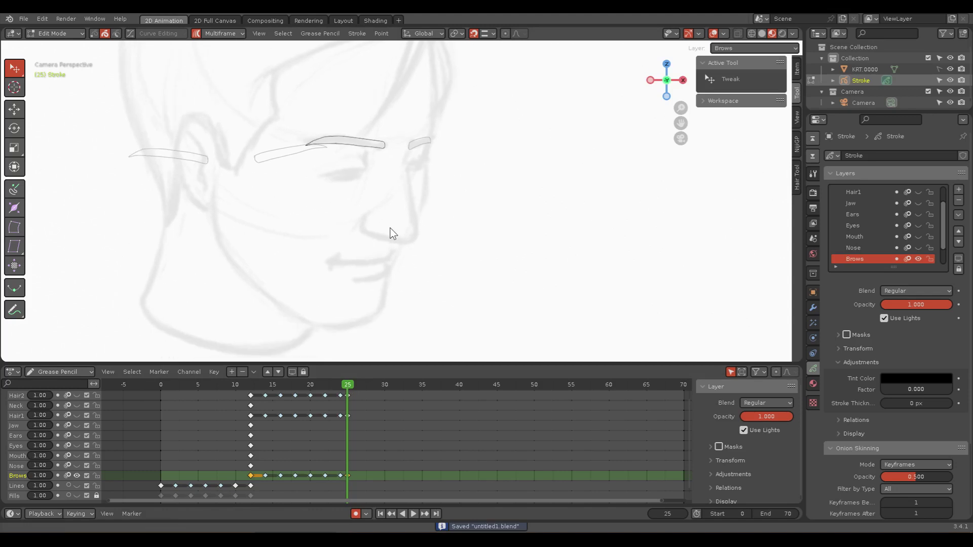
click(254, 387)
drag(252, 384, 249, 384)
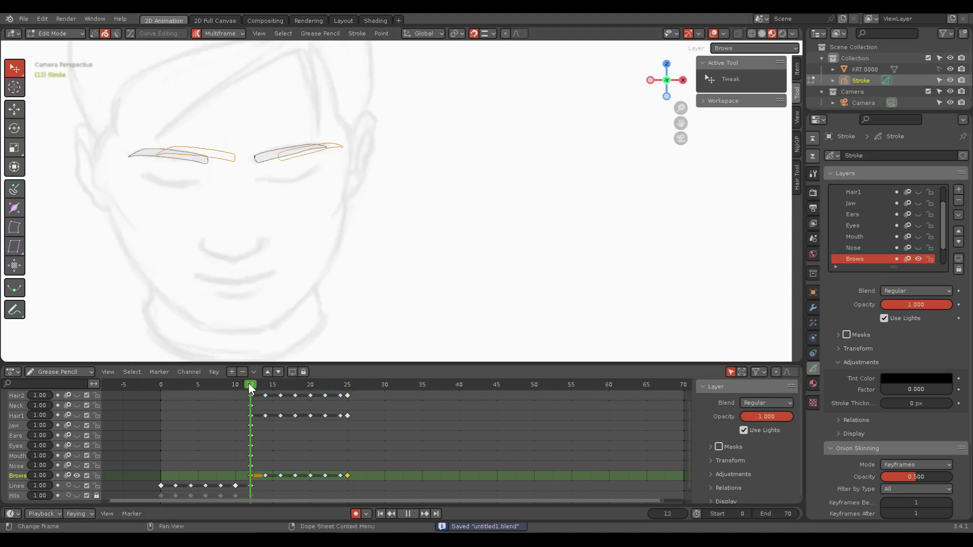
Step: Stop playback, hide the Brows layer, and make the Eyes layer visible and active
key(space)
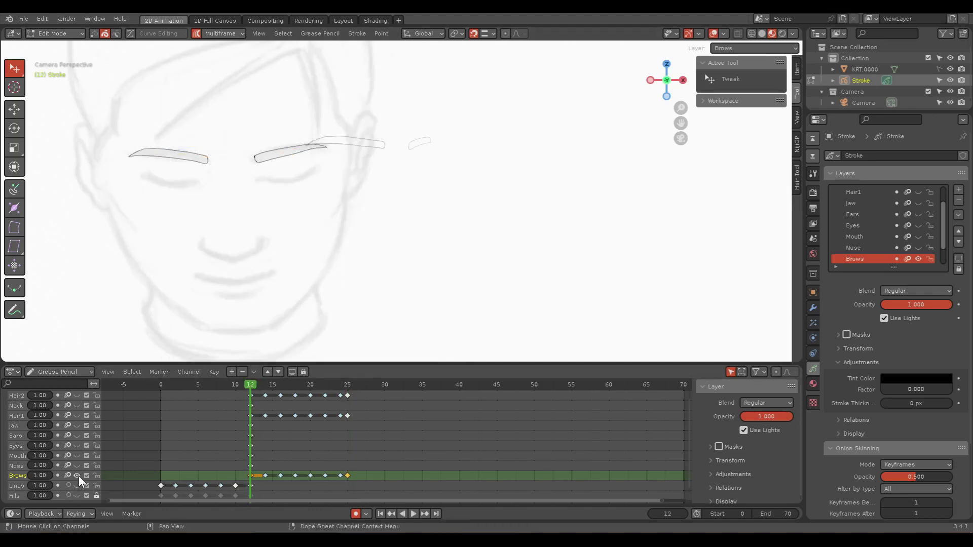
click(76, 475)
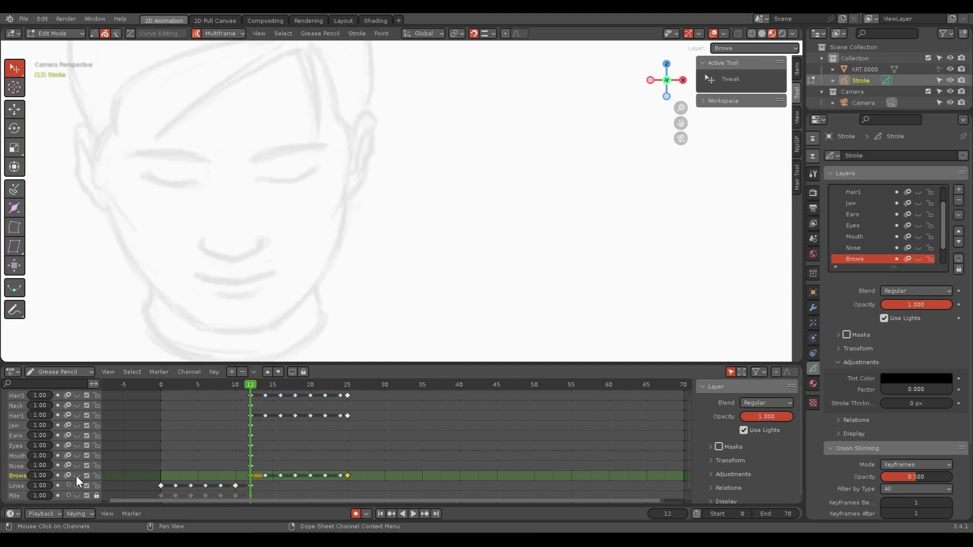
click(77, 445)
shift+middle_drag(218, 217, 297, 234)
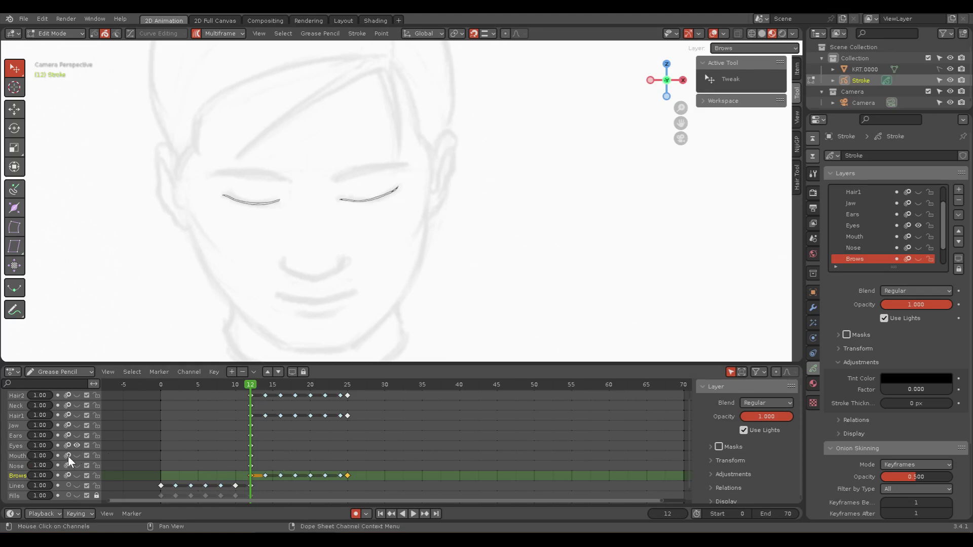
click(14, 446)
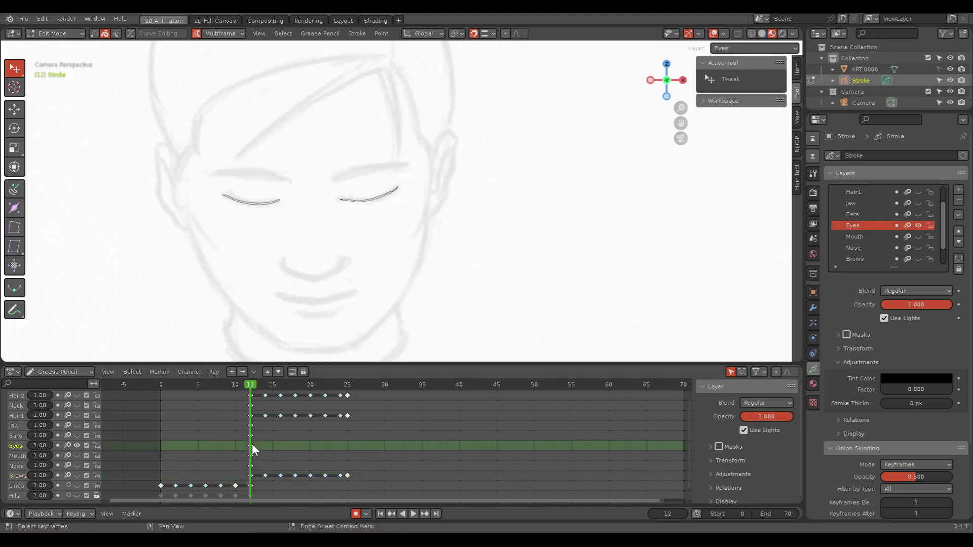
Step: Duplicate the Eyes frame-12 keyframe to frame 25 and view the turned head there
drag(252, 443, 356, 445)
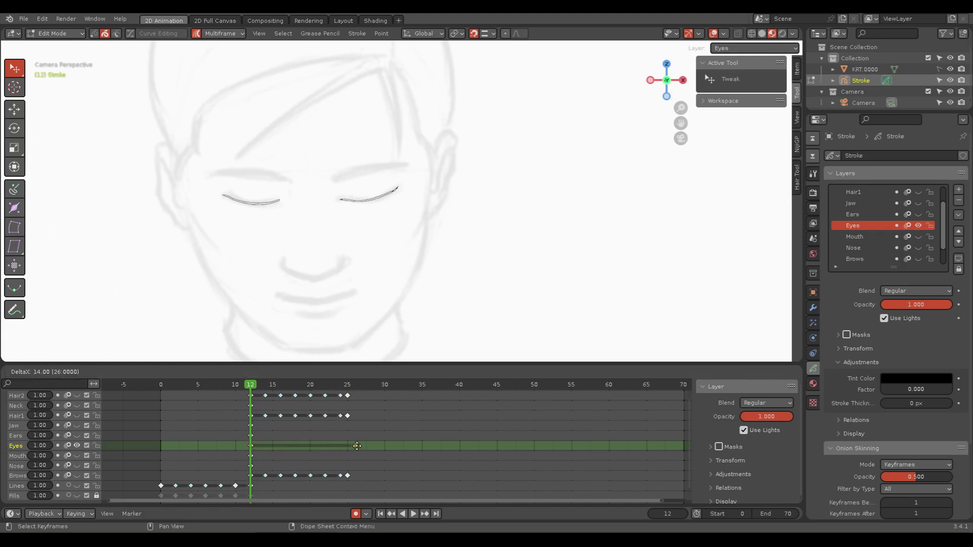
click(351, 446)
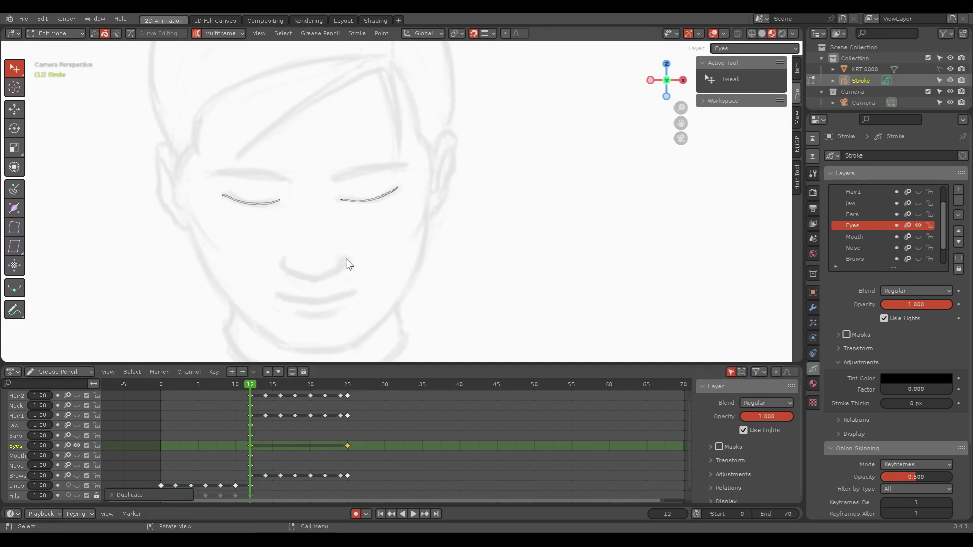
key(Home)
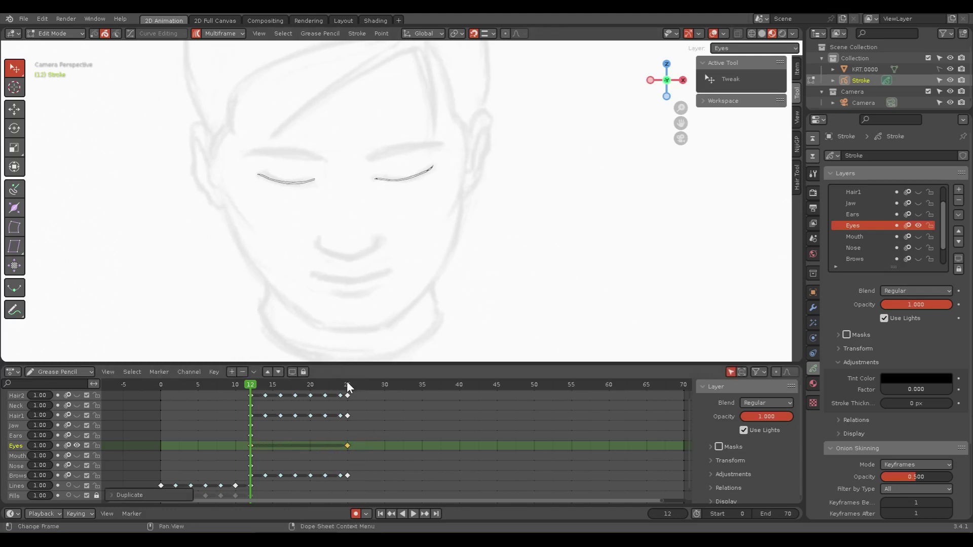
click(347, 386)
key(Home)
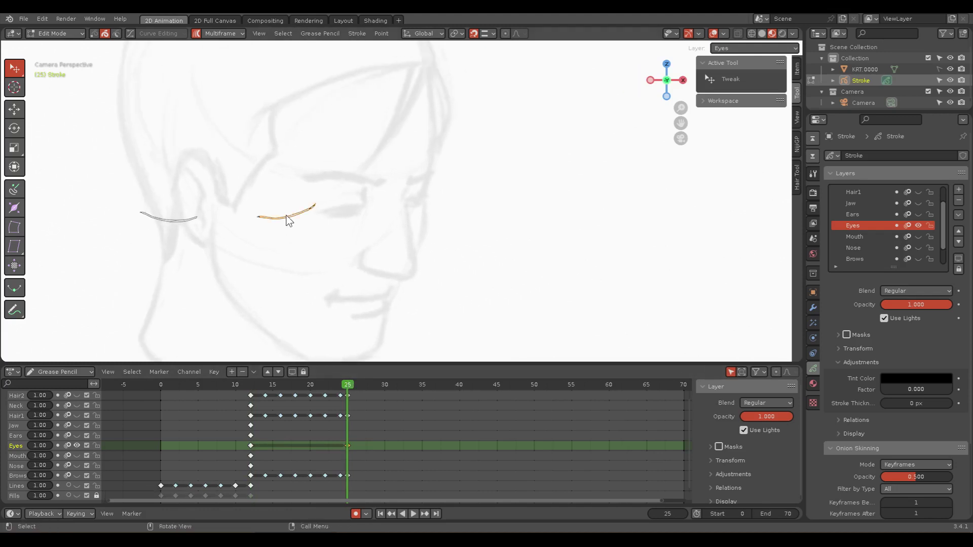
Step: Move the copied eye stroke right and up over the turned face's eye
key(g)
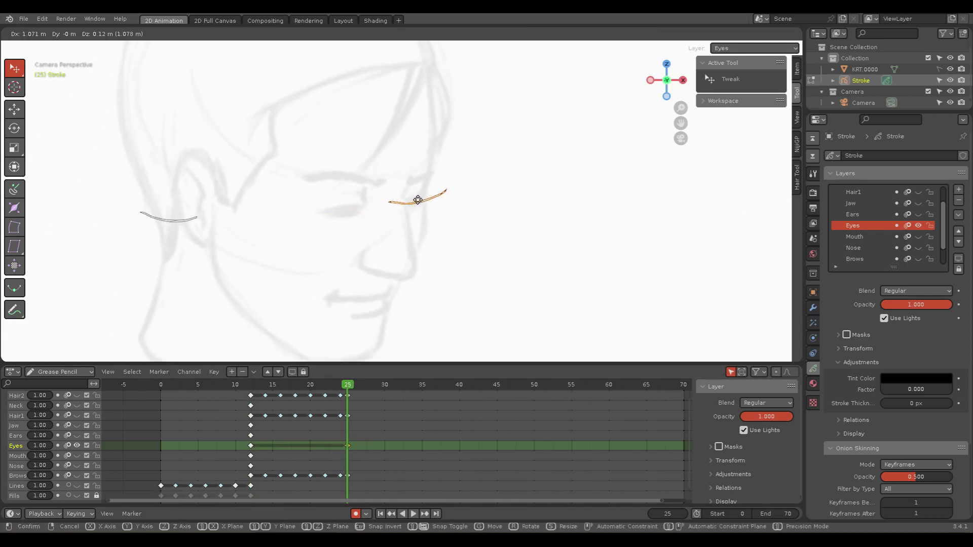
click(422, 199)
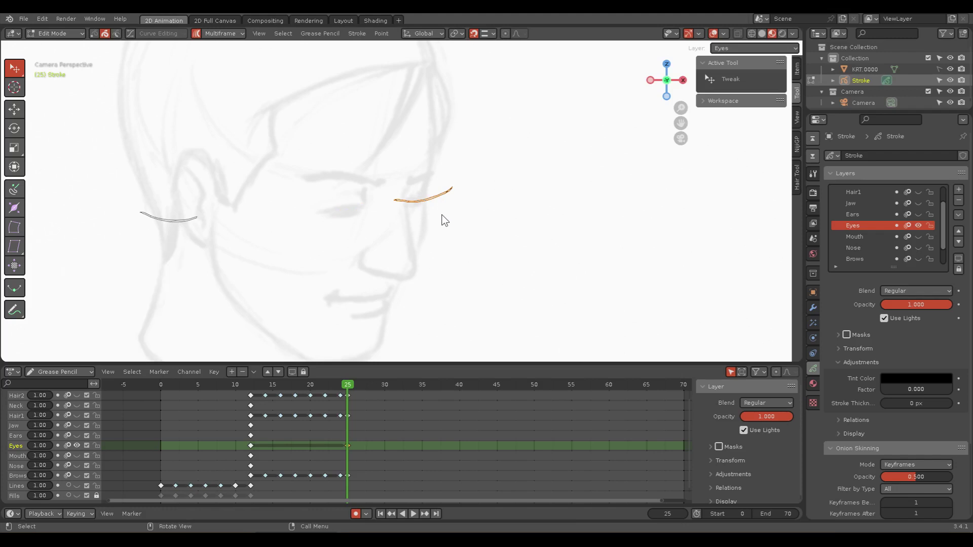
scroll(435, 223, up, 5)
scroll(434, 223, up, 1)
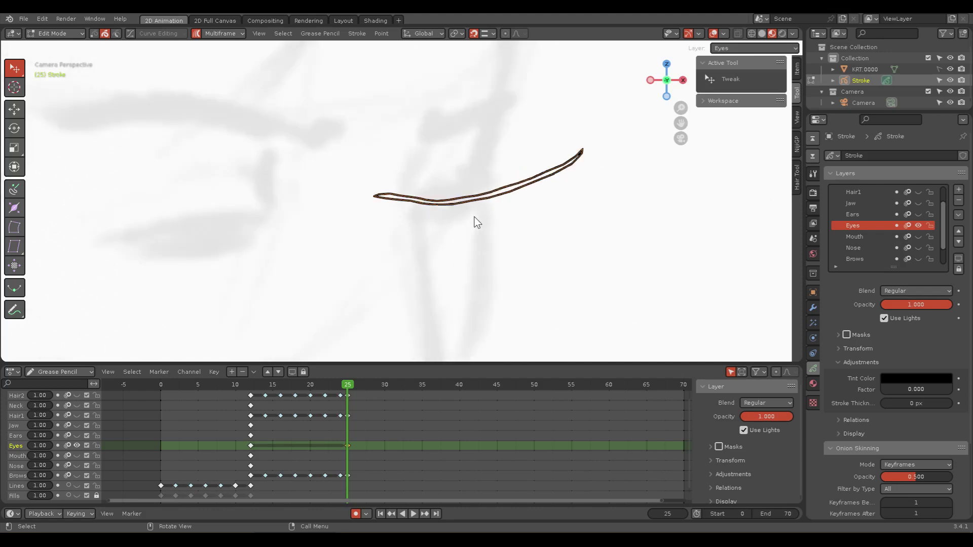
scroll(503, 237, up, 2)
shift+middle_drag(503, 237, 484, 232)
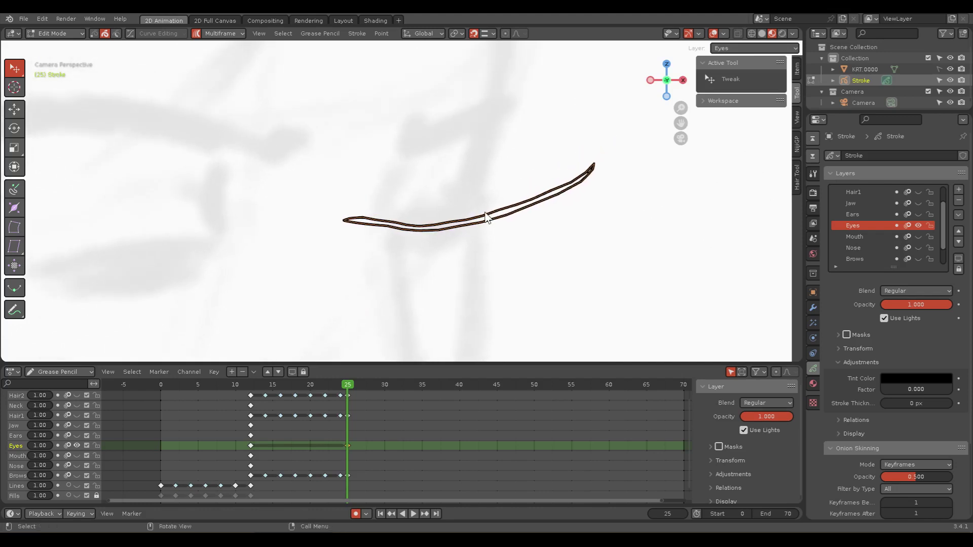
Step: Scale the eye stroke 1.802 along Z and 0.492 along X
key(s)
key(z)
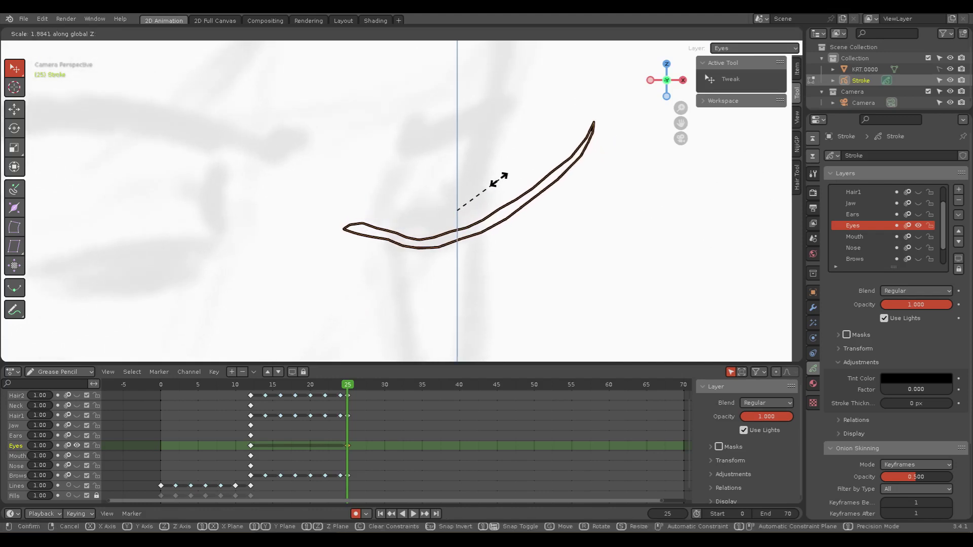
click(507, 199)
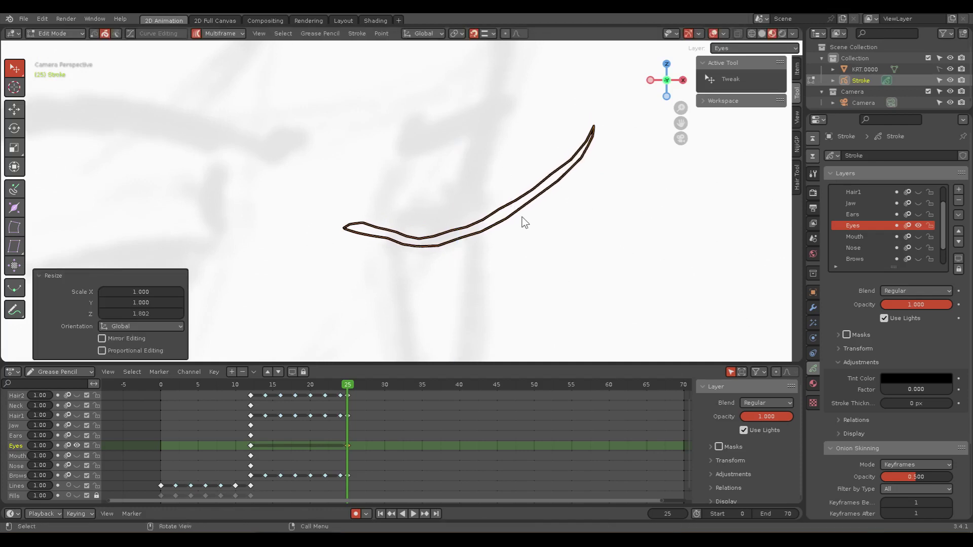
key(s)
key(x)
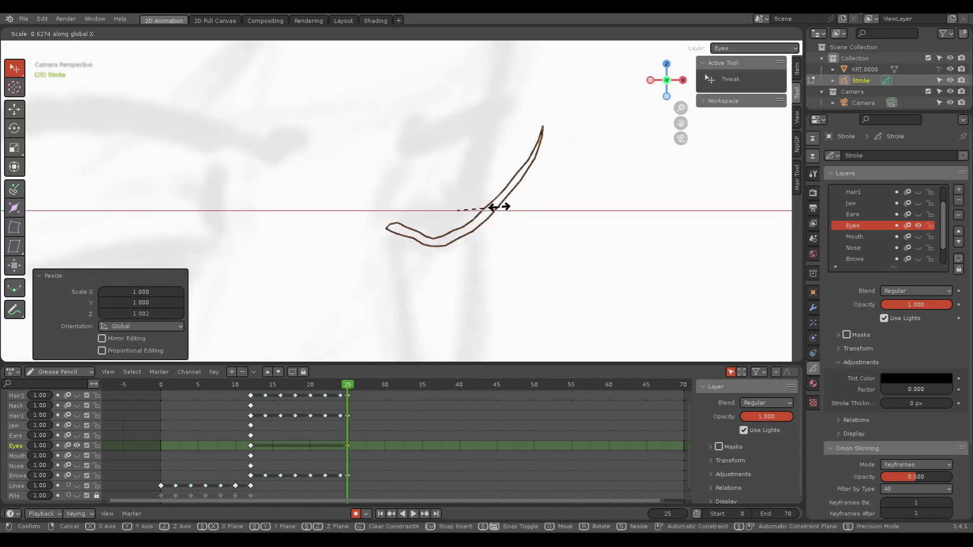
click(489, 215)
key(ctrl+Tab)
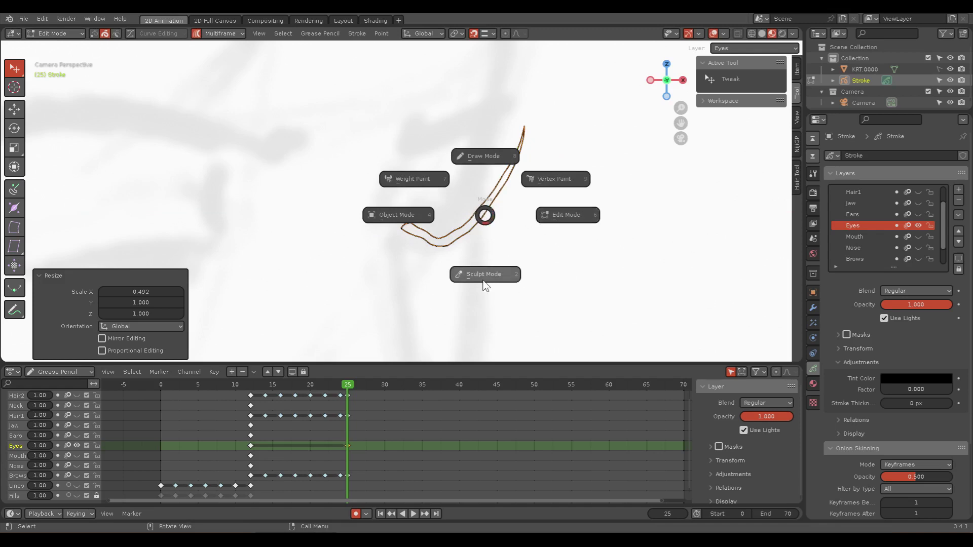
Step: Grab-sculpt part of an eye stroke, then go back to Edit Mode
click(483, 274)
mouse_move(445, 226)
mouse_down()
mouse_move(417, 217)
mouse_move(413, 238)
mouse_move(454, 209)
mouse_move(480, 217)
mouse_move(473, 201)
mouse_up()
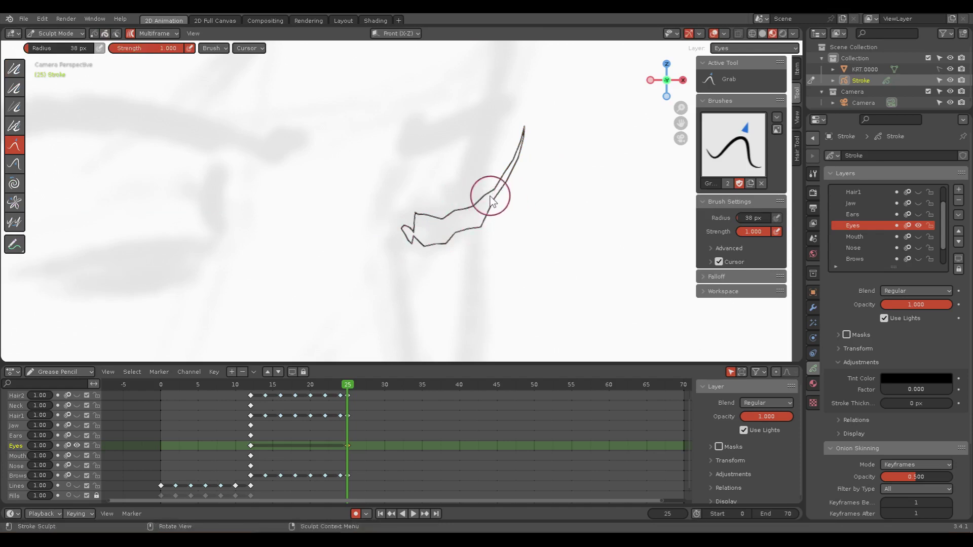
key(ctrl+Tab)
click(568, 202)
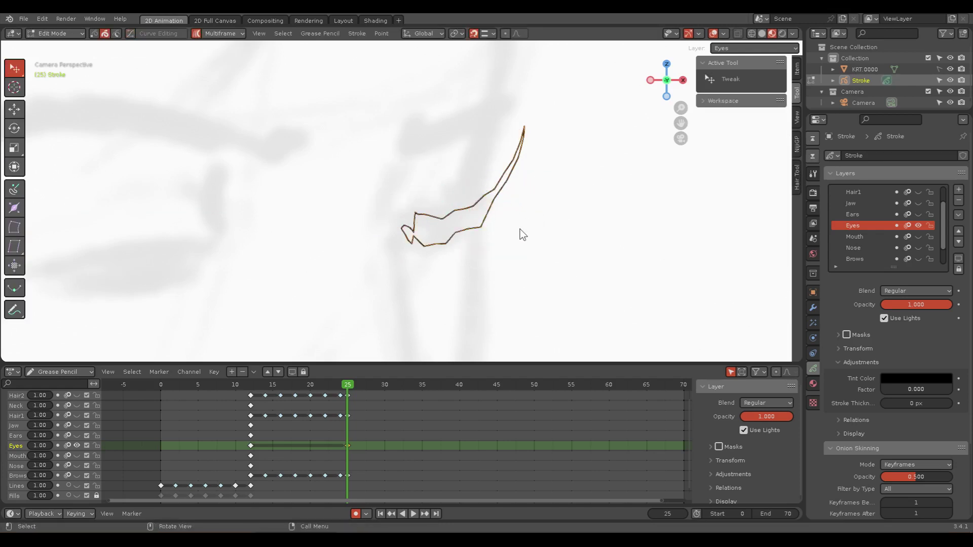
Step: Delete both eye strokes at frame 25 and pan across the cleared eye area
key(x)
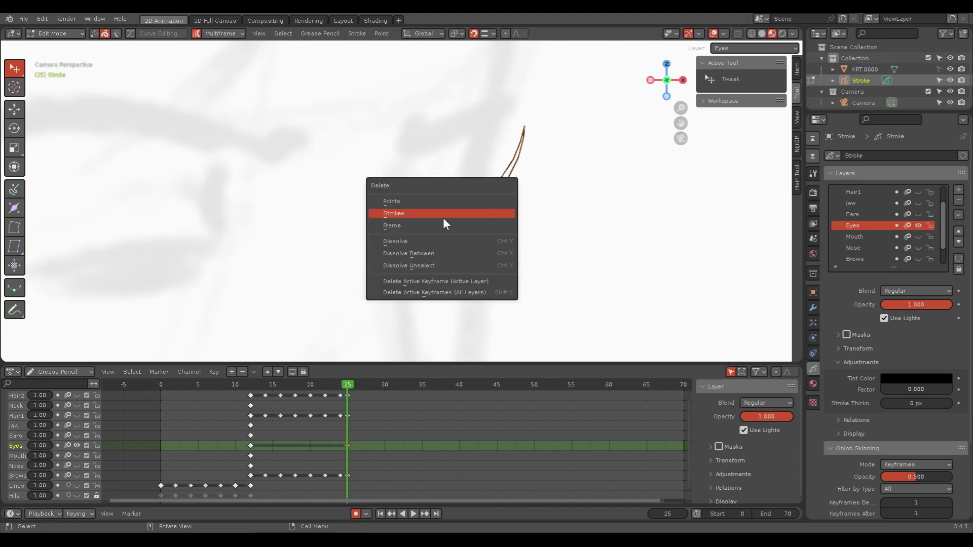
click(395, 213)
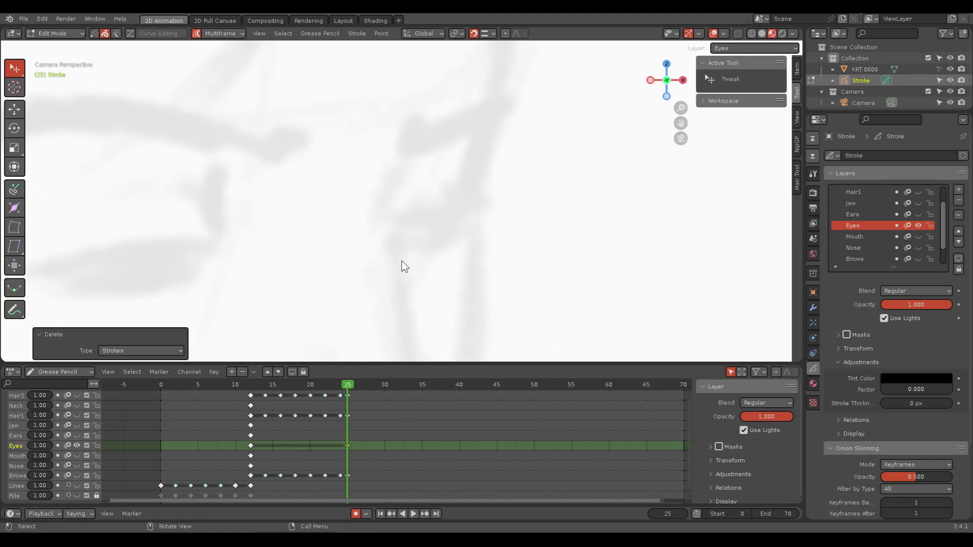
ctrl+scroll(401, 264, down, 2)
ctrl+scroll(402, 263, down, 3)
click(273, 226)
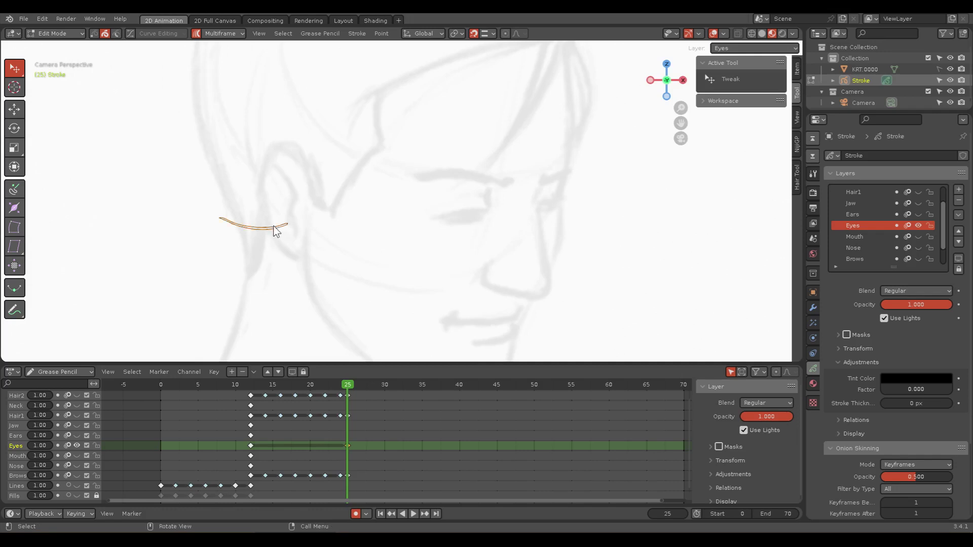
key(x)
click(187, 224)
scroll(483, 226, up, 3)
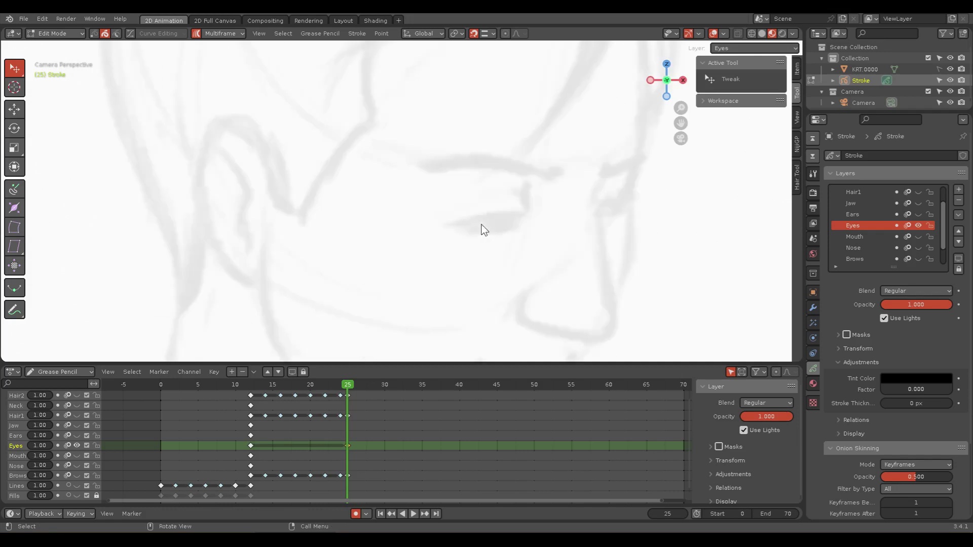
scroll(613, 240, up, 3)
mouse_move(613, 240)
shift+middle_down()
mouse_move(326, 242)
mouse_move(343, 219)
shift+middle_up()
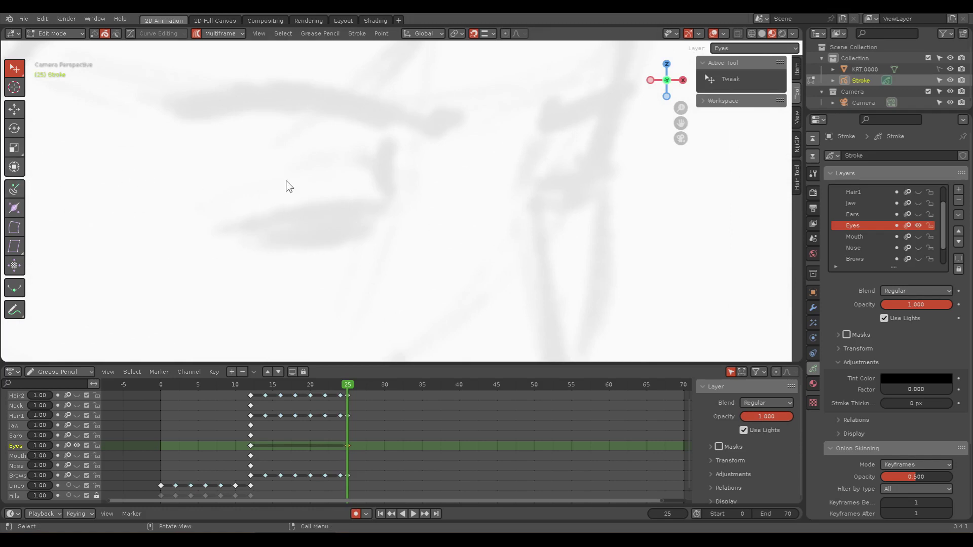
key(ctrl+Tab)
Step: Draw a closed four-corner Polyline outline for the left eye
click(200, 178)
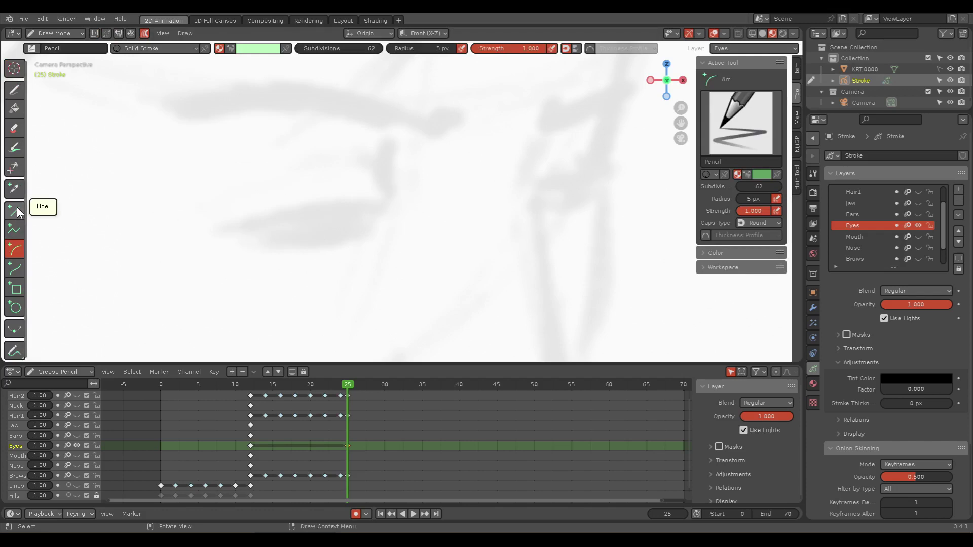
click(14, 230)
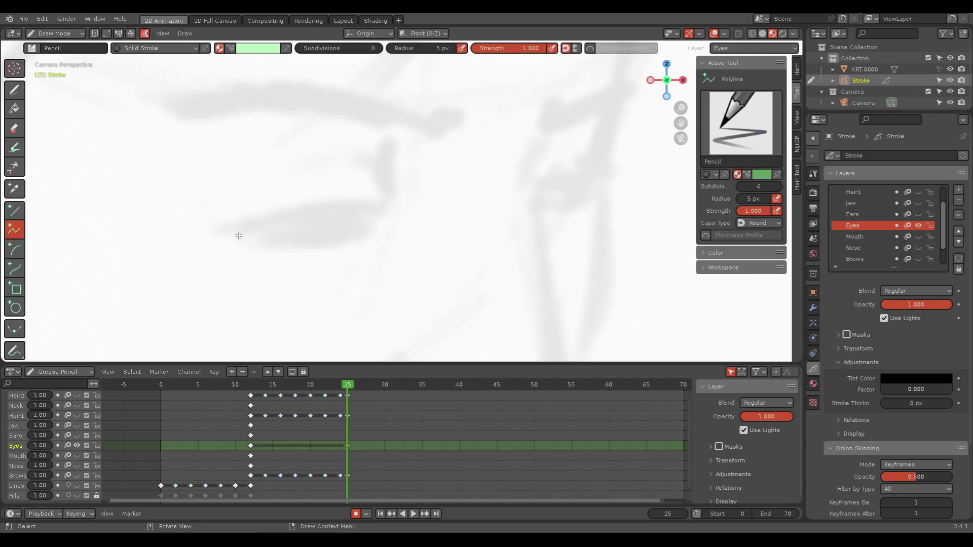
key(alt+a)
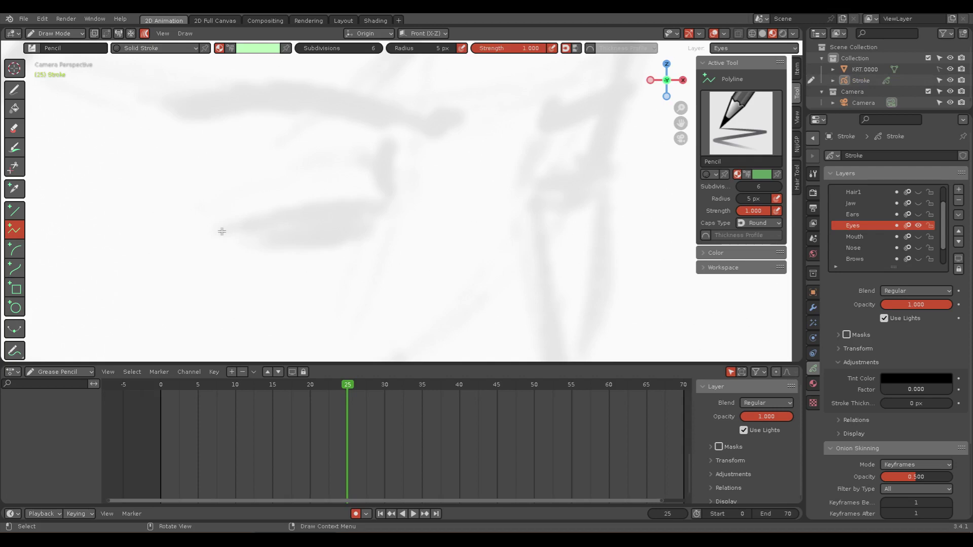
click(226, 234)
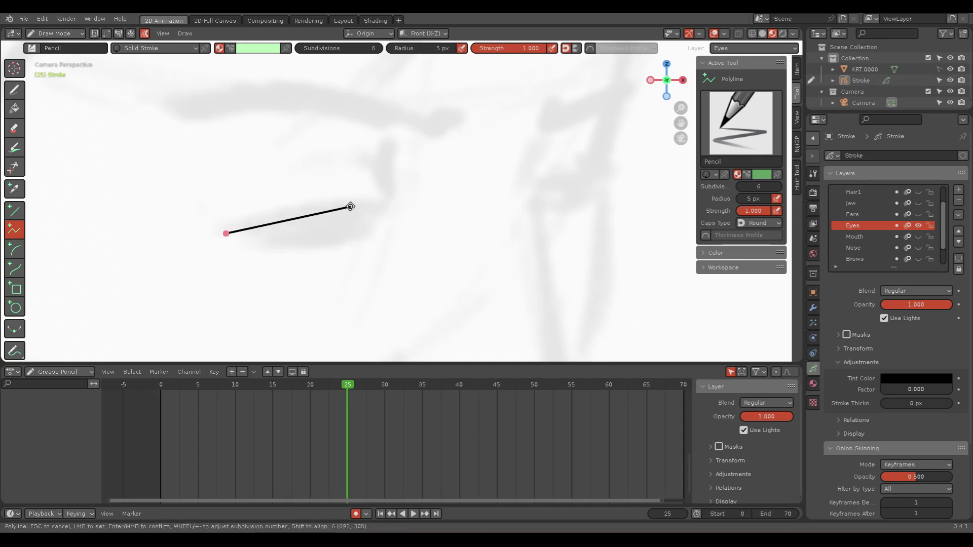
click(304, 211)
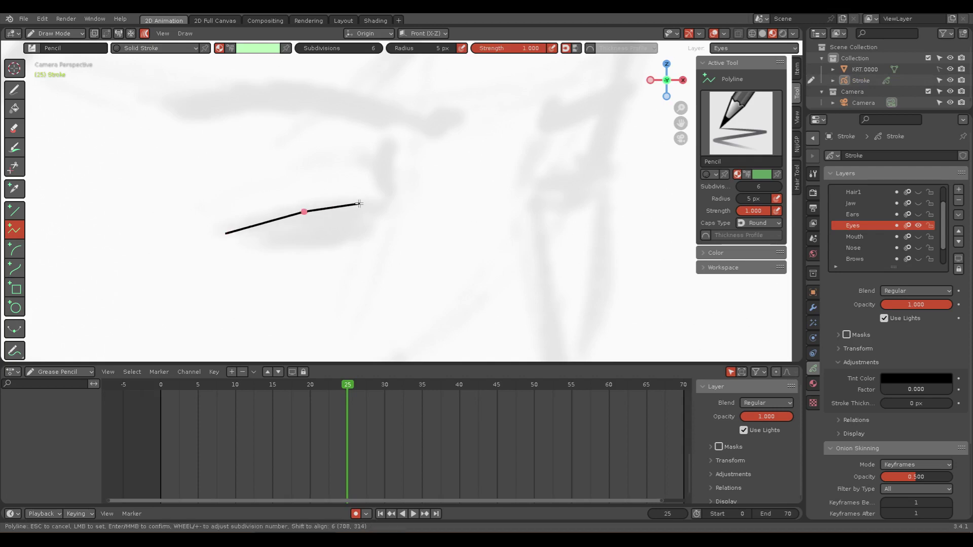
click(368, 229)
click(302, 242)
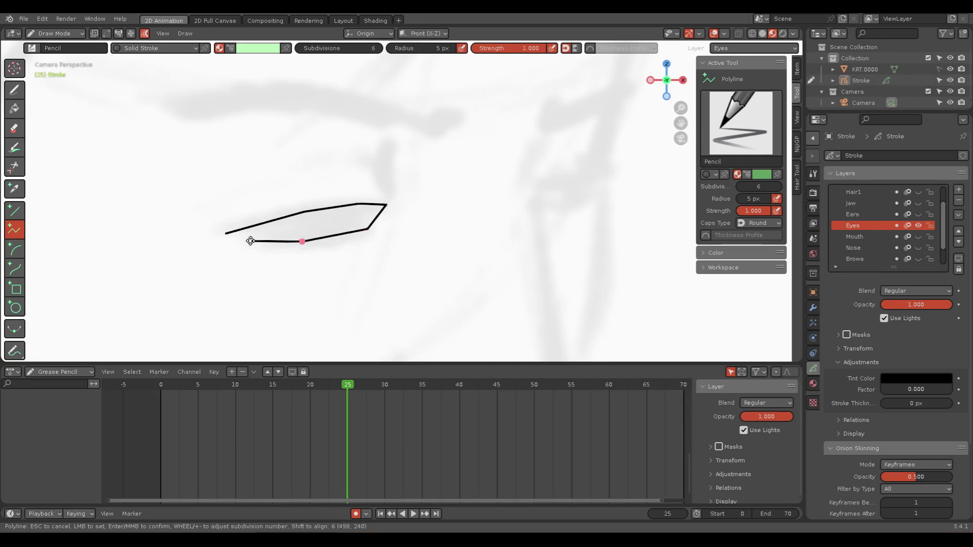
click(228, 235)
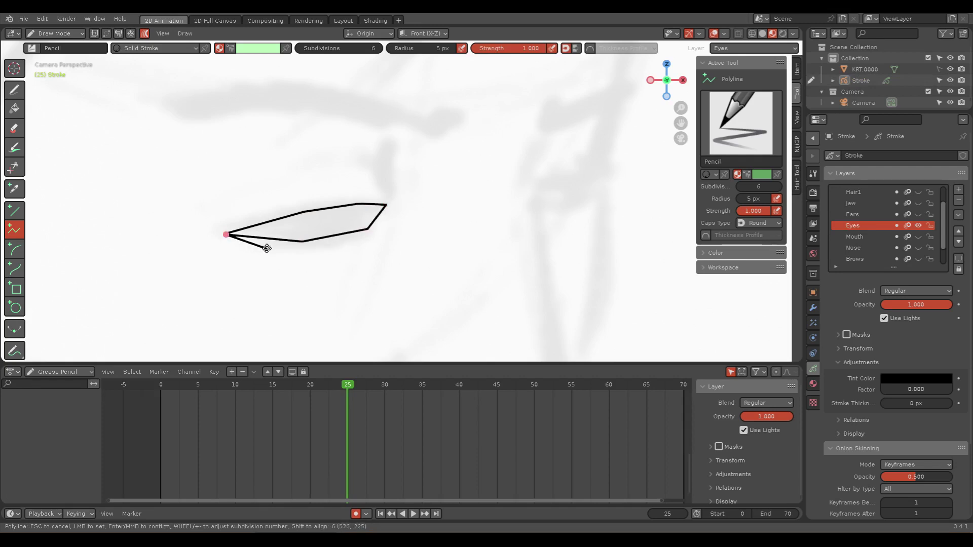
key(Return)
Step: Draw and commit a closed Polyline outline for the other eye
mouse_move(498, 255)
shift+middle_down()
mouse_move(478, 270)
mouse_move(474, 235)
shift+middle_up()
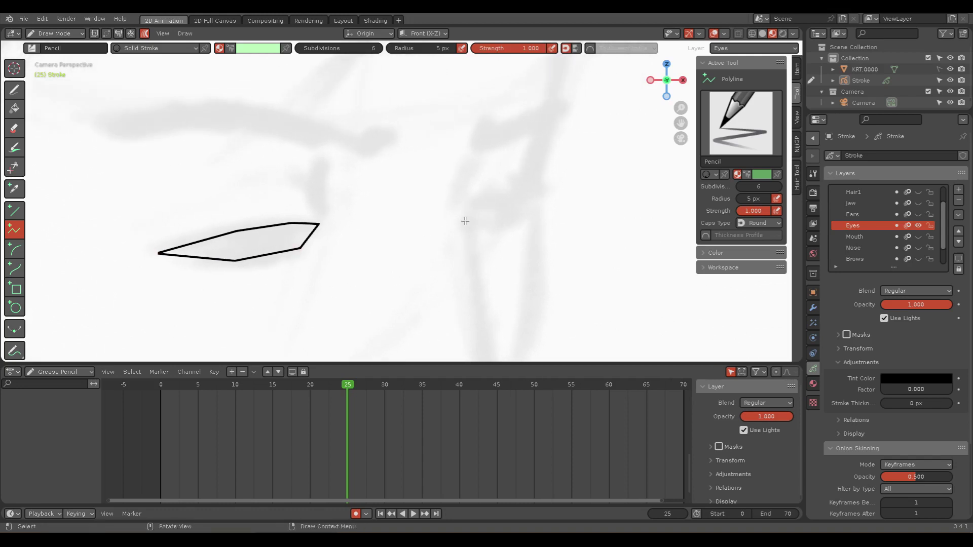
click(465, 221)
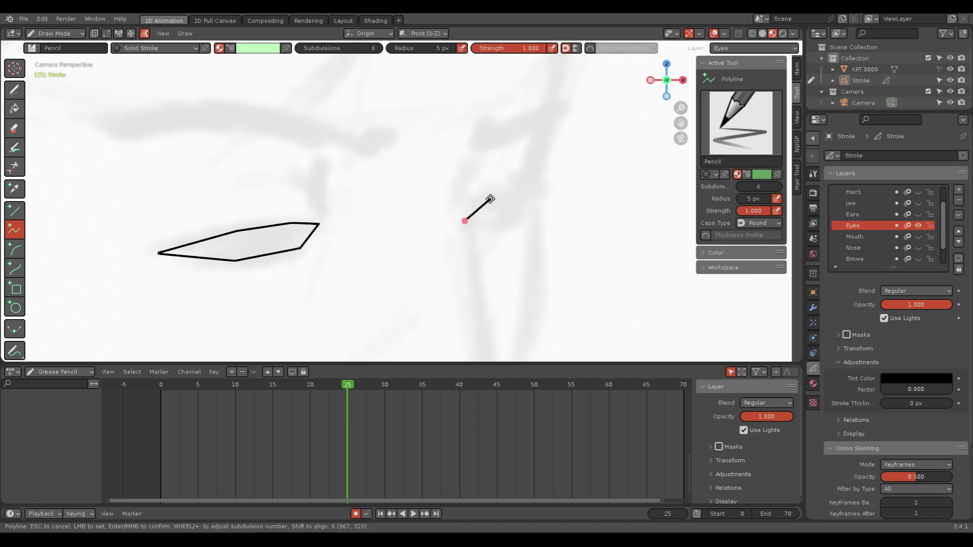
click(490, 199)
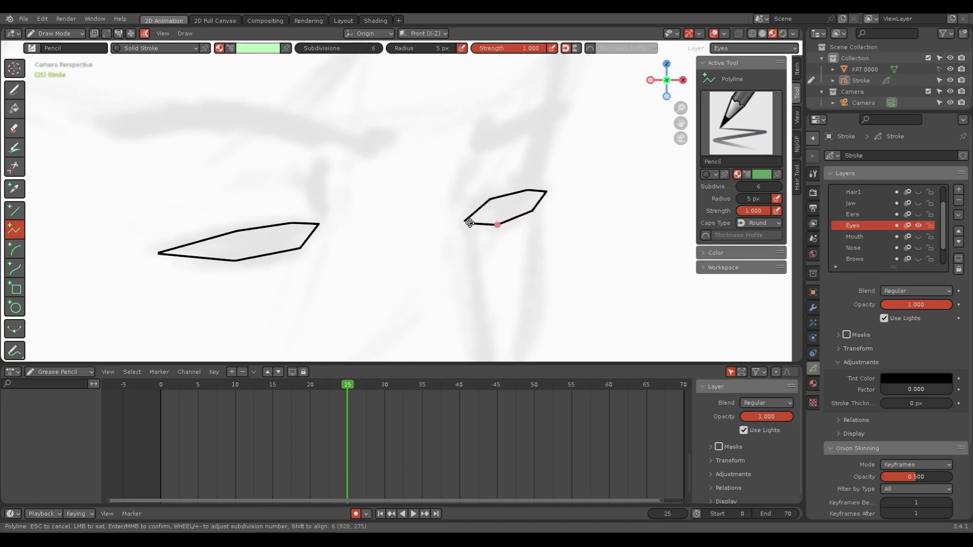
key(Return)
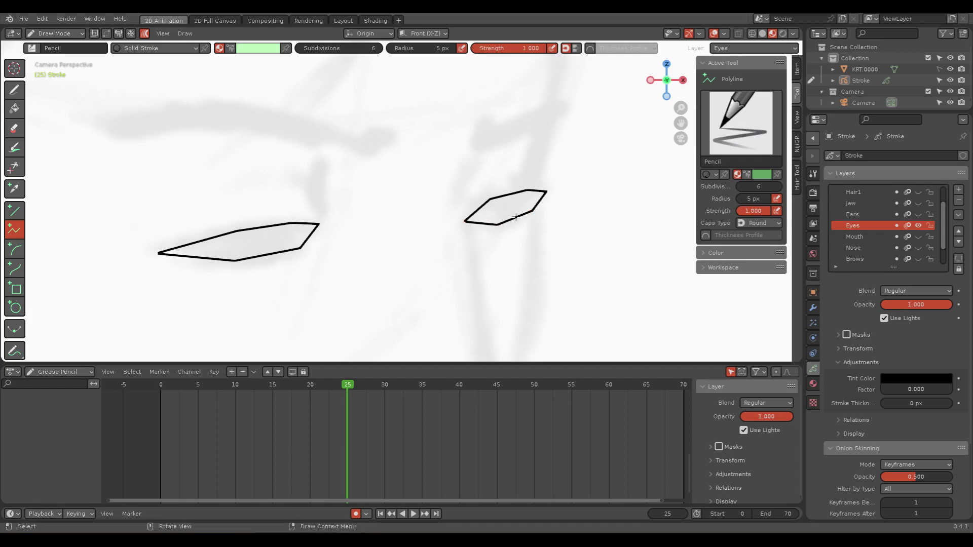
key(ctrl+Tab)
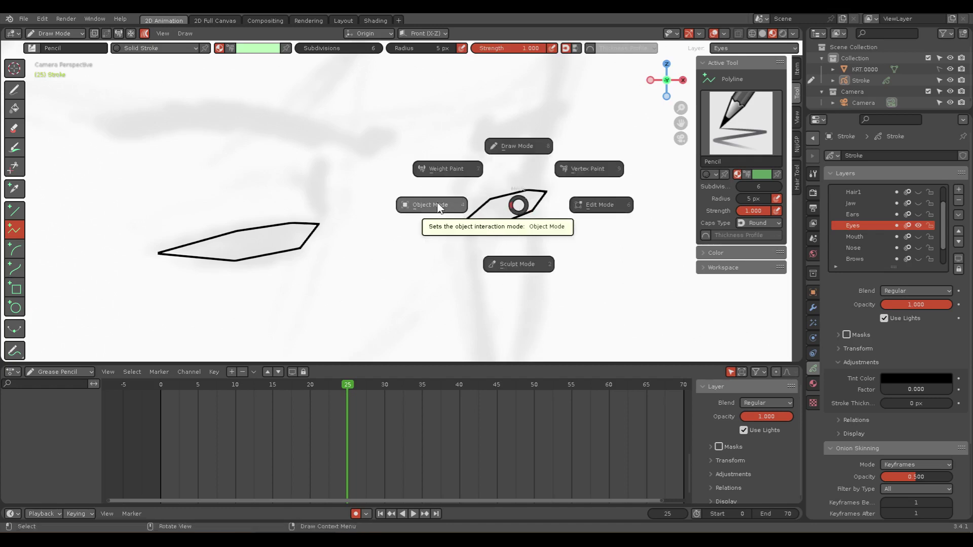
Step: Grab-sculpt the left eye's outline smoother, using an 80 px brush for the upper edge
click(506, 266)
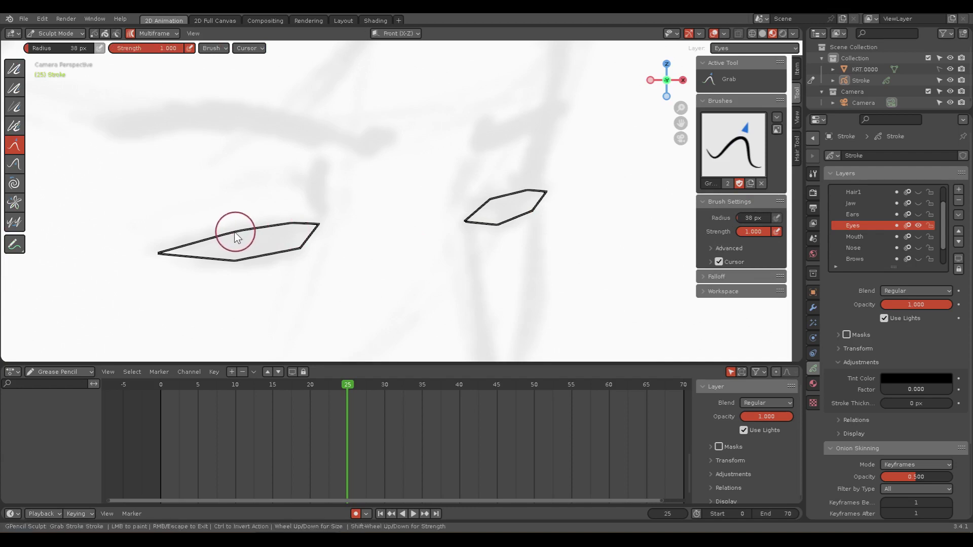
drag(244, 261, 228, 260)
drag(303, 254, 314, 254)
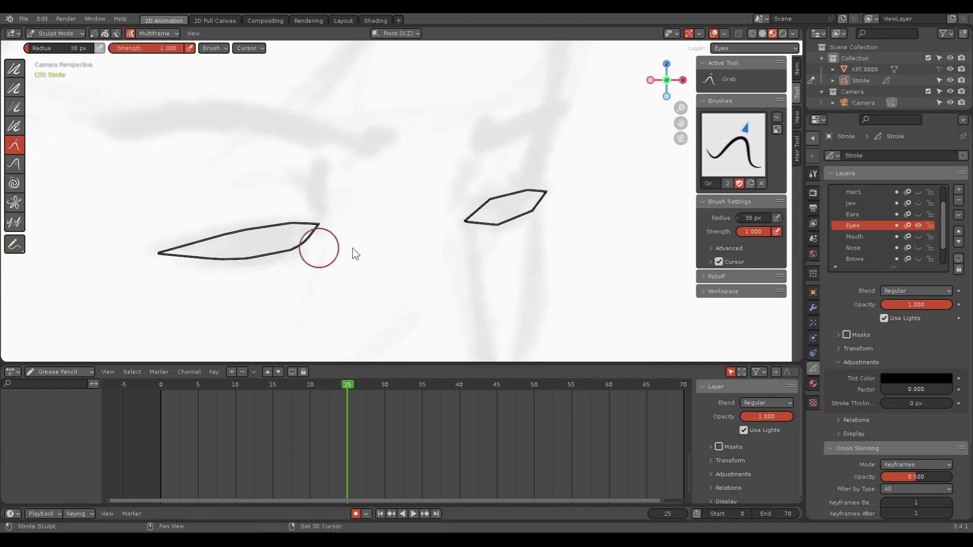
mouse_move(506, 228)
mouse_down()
mouse_move(534, 216)
mouse_move(502, 201)
mouse_move(548, 187)
mouse_move(531, 217)
mouse_up()
key(f)
click(579, 230)
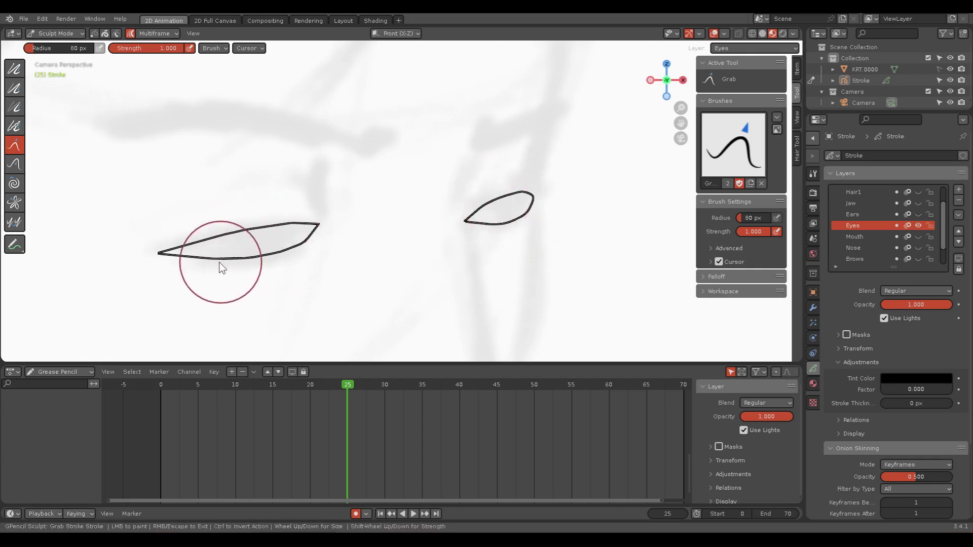
mouse_move(251, 232)
mouse_down()
mouse_move(308, 236)
mouse_move(311, 253)
mouse_up()
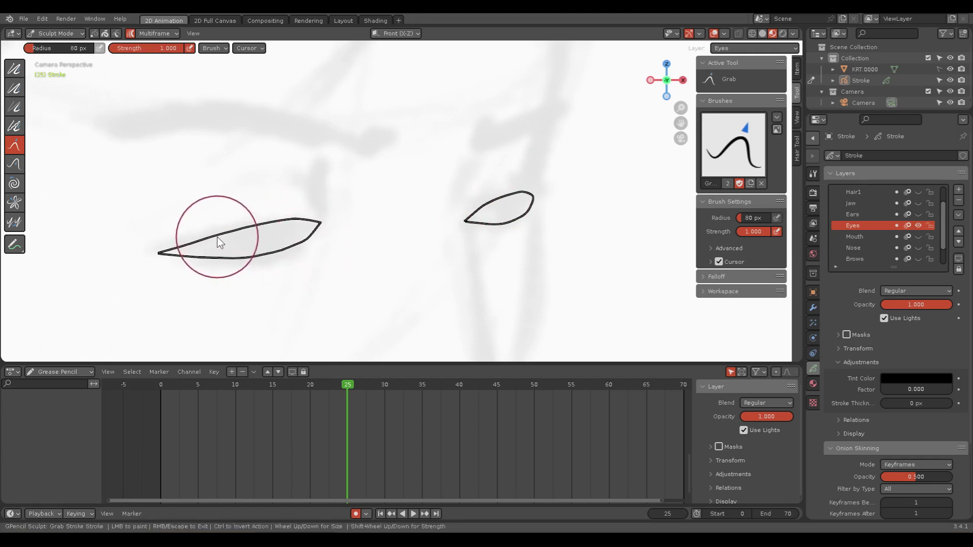
Step: With a 36 px Grab brush, reshape the right eye's pointed tip
middle_drag(315, 246, 407, 241)
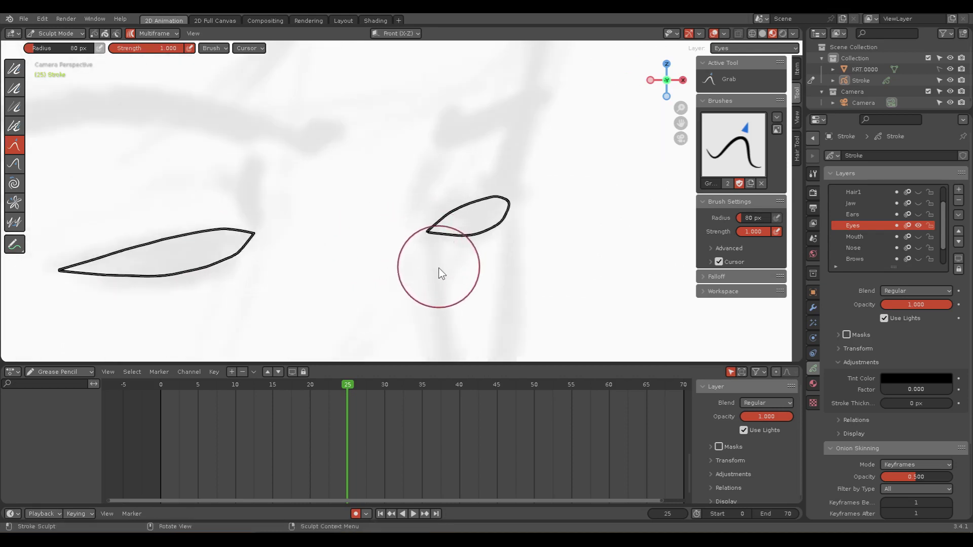
key(f)
click(425, 273)
mouse_move(427, 234)
mouse_down()
mouse_move(441, 219)
mouse_move(459, 244)
mouse_move(512, 208)
mouse_move(511, 219)
mouse_up()
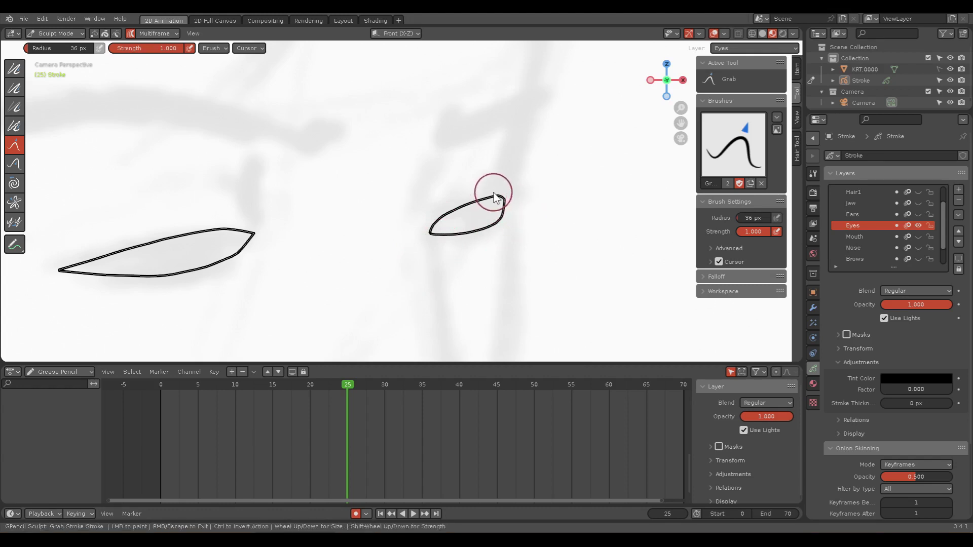
mouse_move(489, 203)
mouse_down()
mouse_move(478, 206)
mouse_move(491, 199)
mouse_up()
Step: Pull the left eye's tip down and smooth its lower edge
mouse_move(261, 235)
mouse_down()
mouse_move(252, 256)
mouse_move(243, 253)
mouse_up()
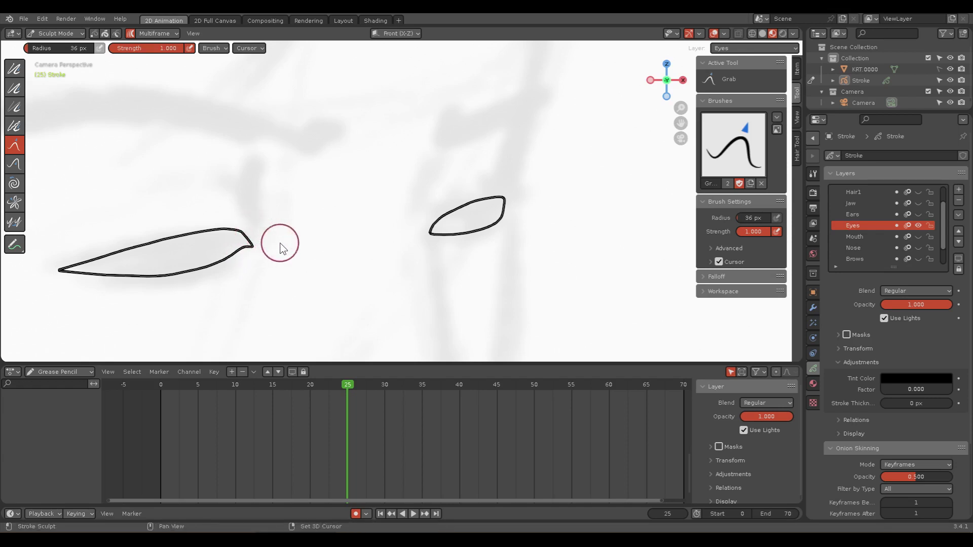
shift+middle_drag(280, 242, 370, 256)
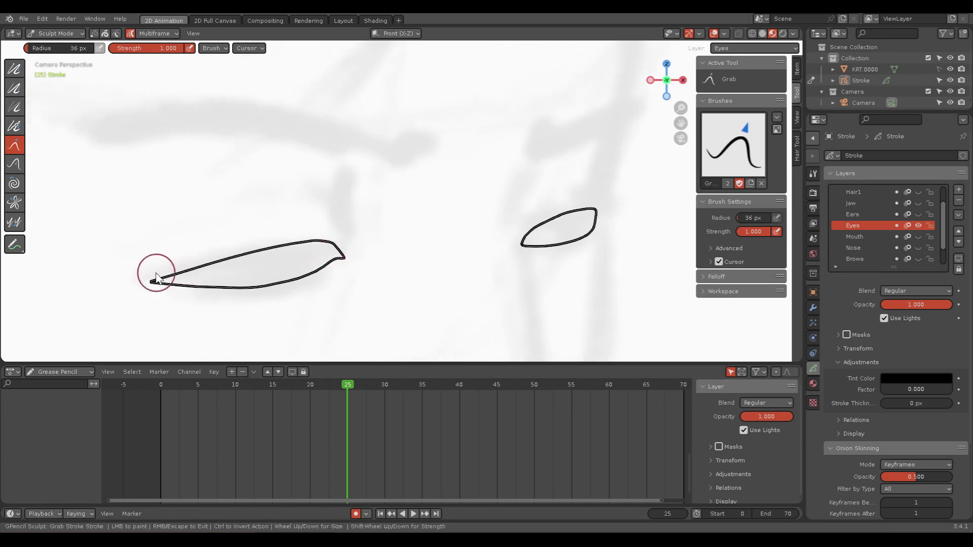
drag(189, 289, 330, 278)
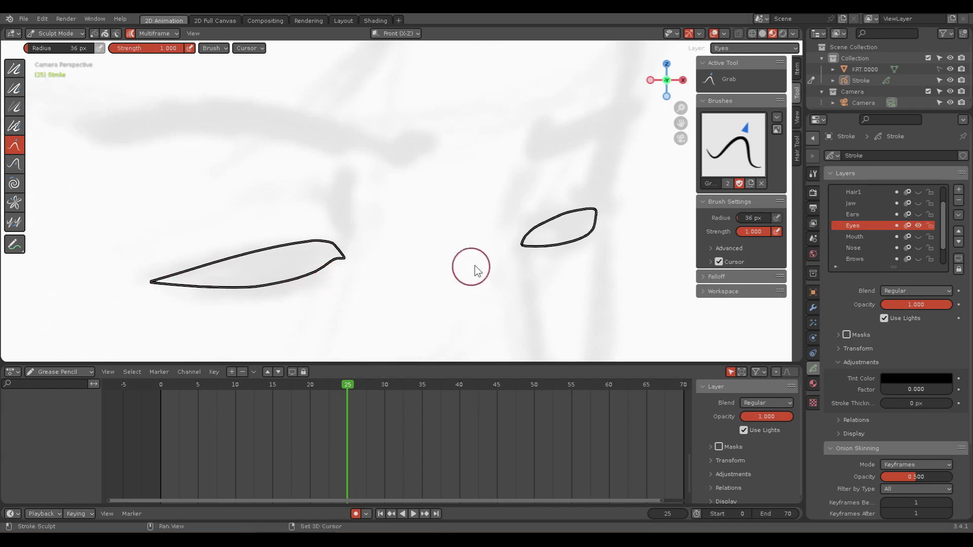
shift+middle_drag(473, 267, 435, 278)
scroll(377, 257, down, 3)
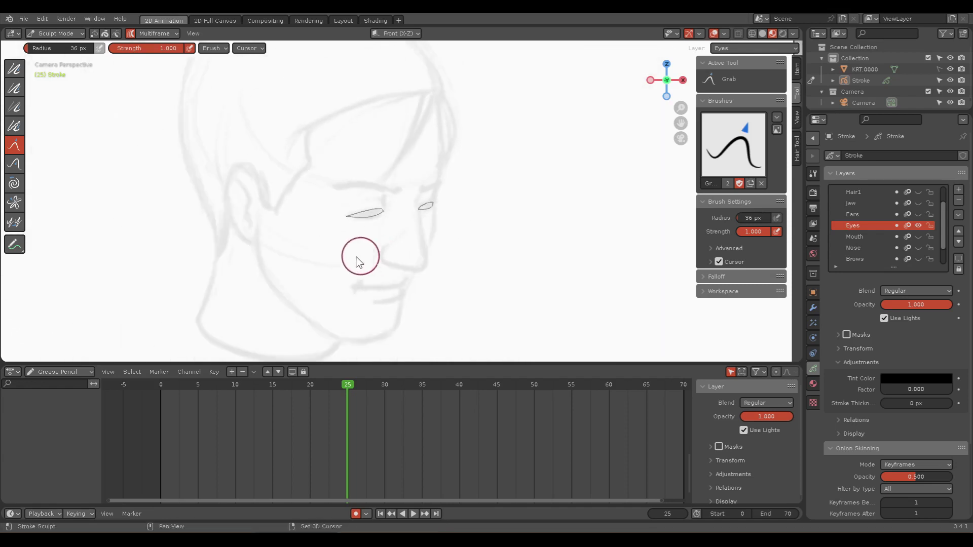
scroll(400, 237, up, 1)
Step: Enter Edit Mode on the Stroke object at frame 18
key(ctrl+Tab)
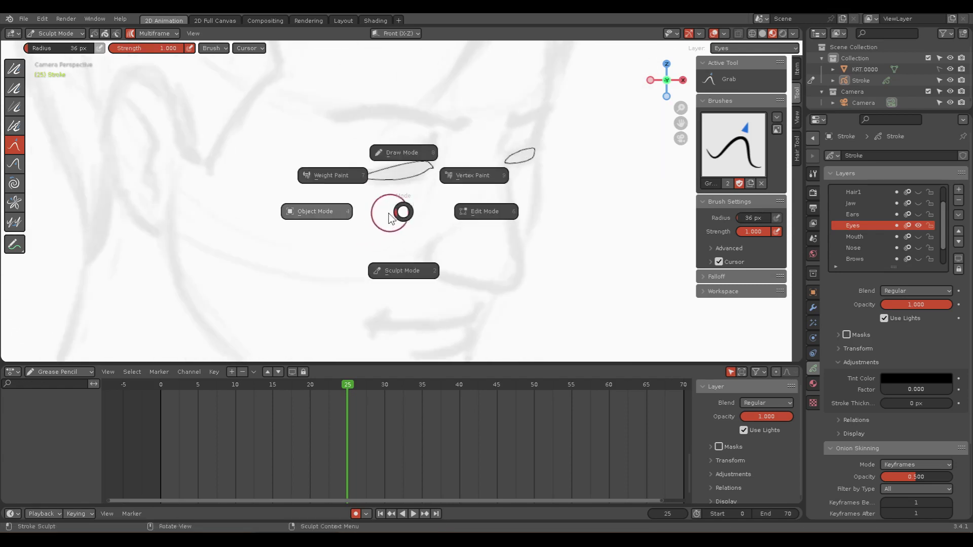
click(327, 220)
key(ctrl+Tab)
click(502, 199)
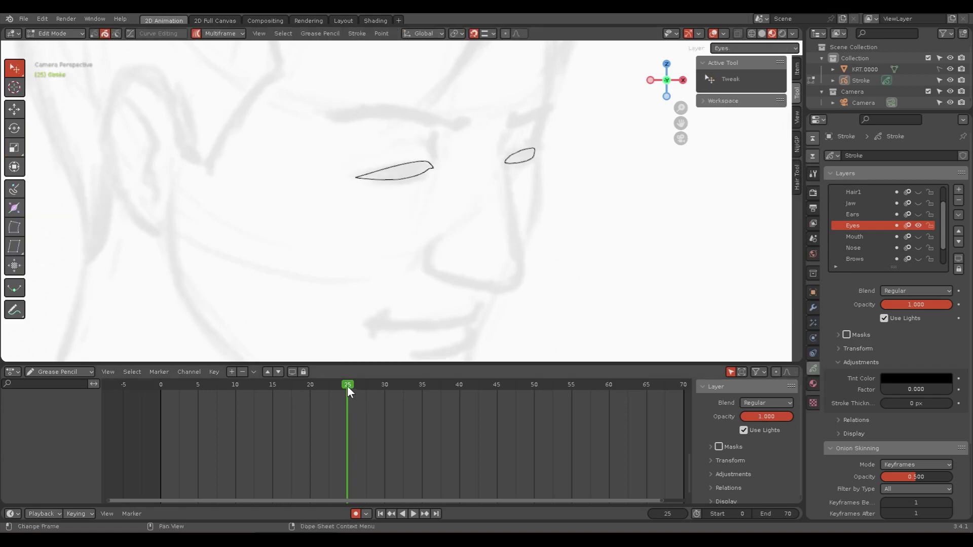
drag(348, 385, 295, 385)
click(860, 80)
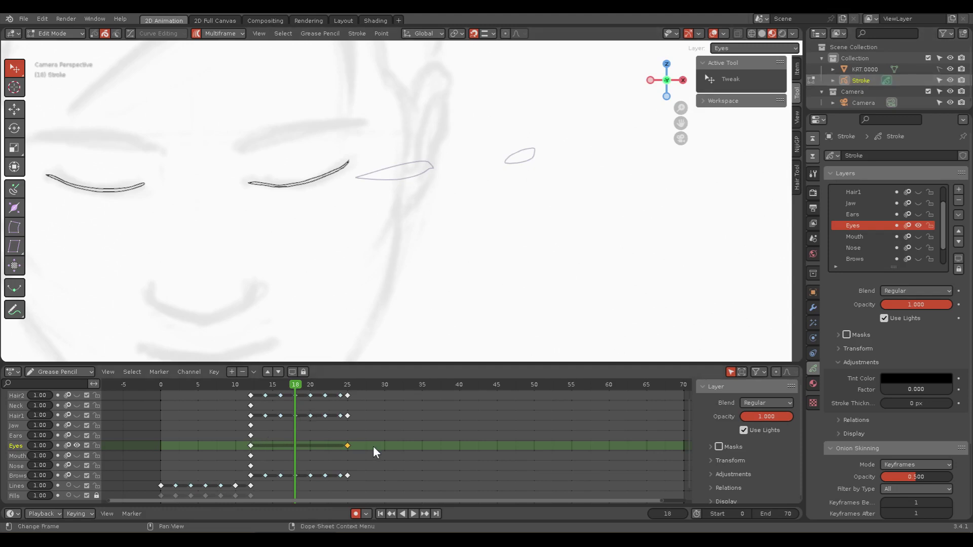
Step: Interpolate both eye strokes between Eyes keys 13 and 25, then save as untitled1.blend
shift+click(249, 446)
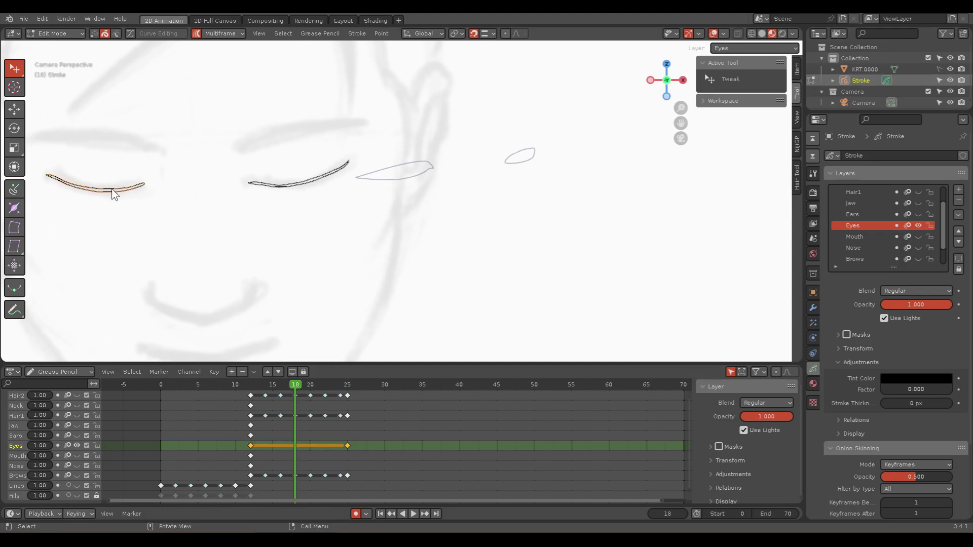
shift+click(397, 177)
shift+click(521, 162)
key(ctrl+shift+e)
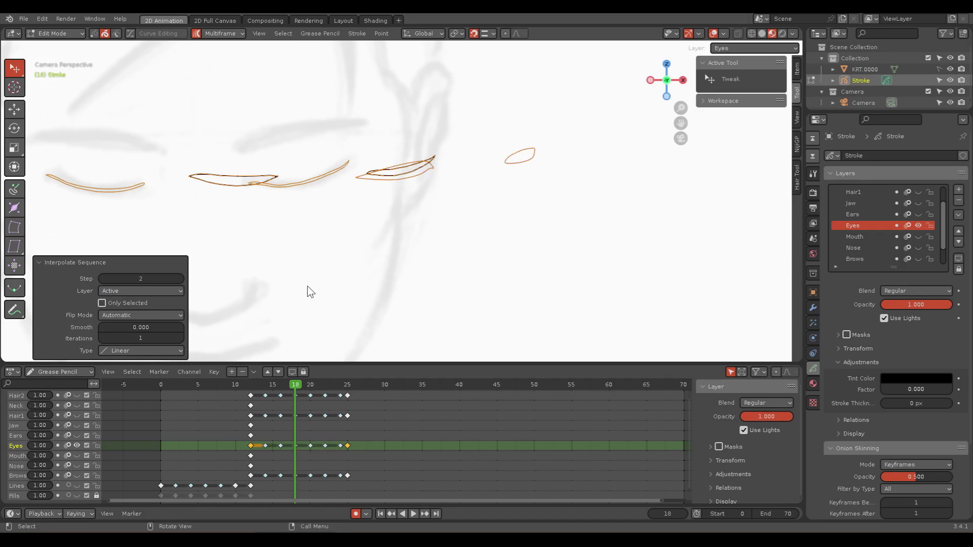
key(alt+a)
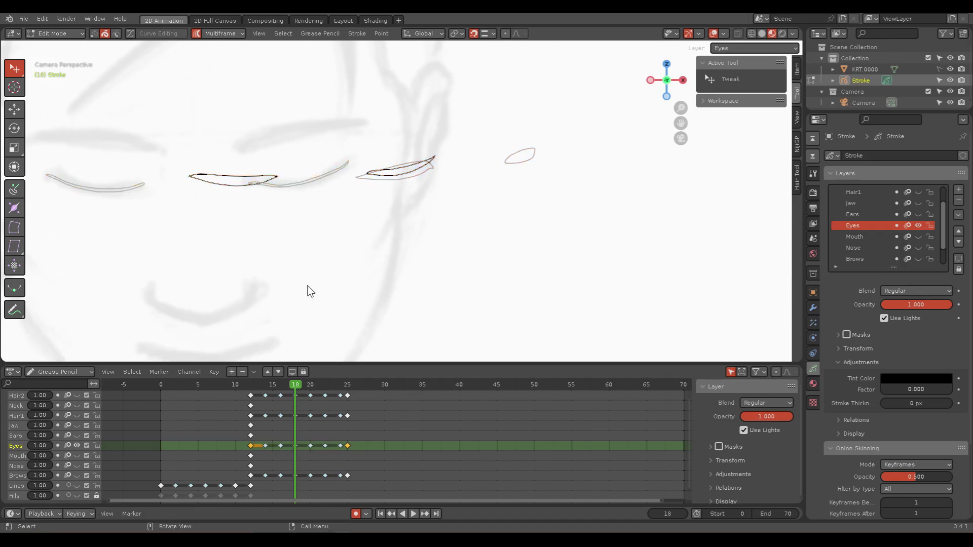
mouse_move(296, 382)
mouse_down()
mouse_move(302, 387)
mouse_move(251, 388)
mouse_move(363, 388)
mouse_move(237, 394)
mouse_move(348, 390)
mouse_move(247, 384)
mouse_up()
key(ctrl+s)
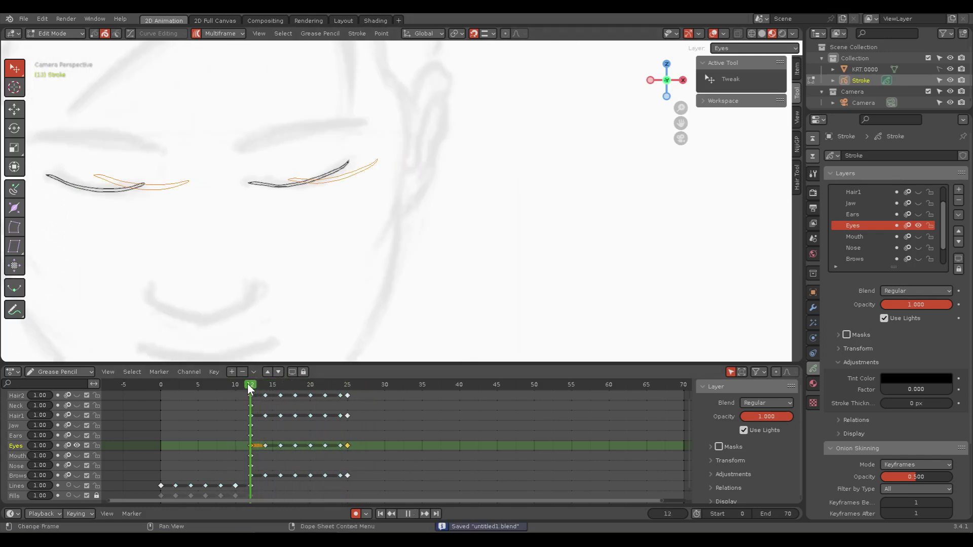
Step: Duplicate the Ears layer's frame-12 key to frame 25 and display it there
click(16, 435)
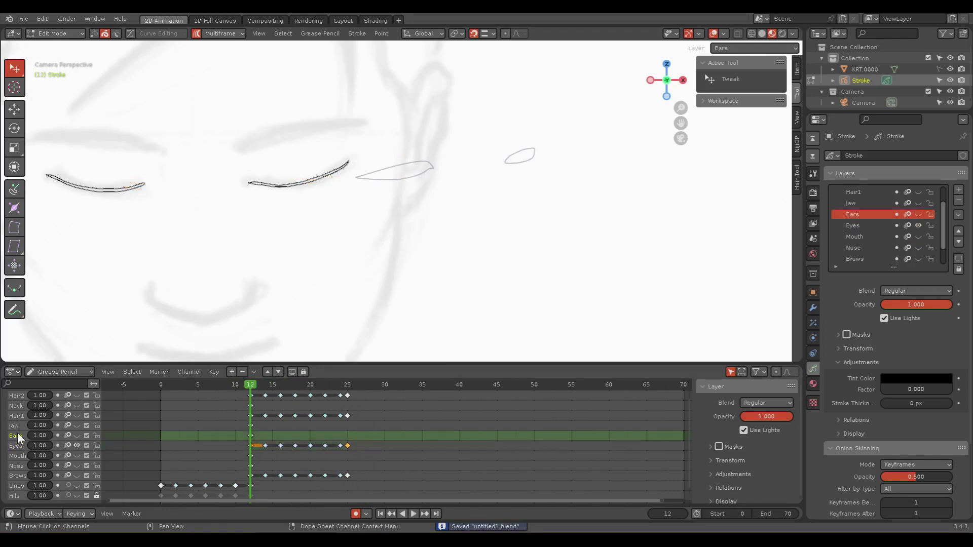
shift+middle_drag(310, 263, 490, 243)
scroll(418, 265, down, 1)
scroll(406, 265, down, 1)
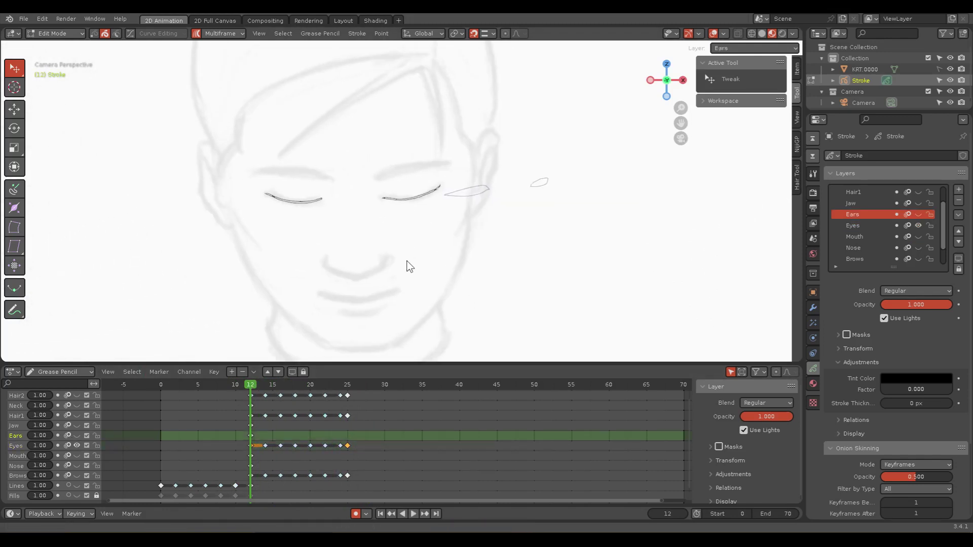
scroll(396, 273, down, 1)
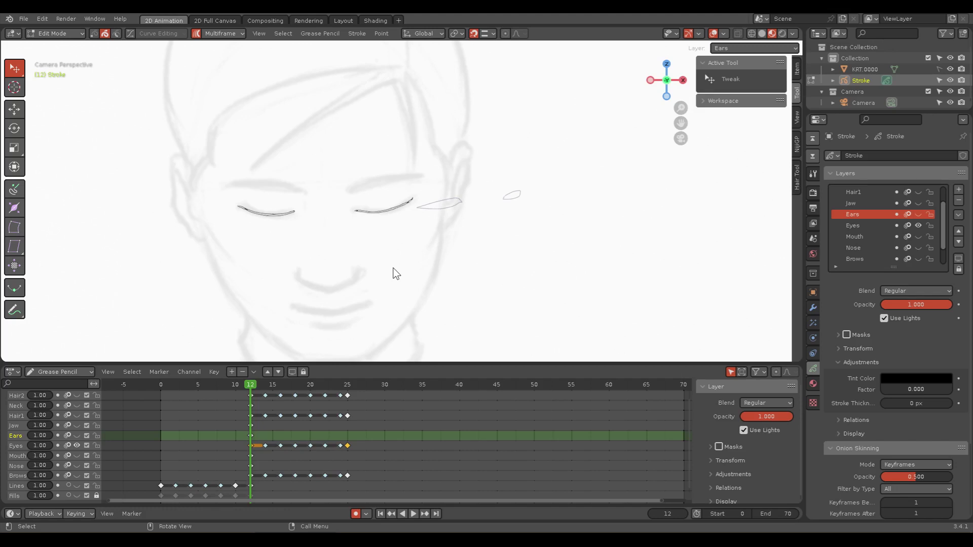
click(252, 434)
click(76, 436)
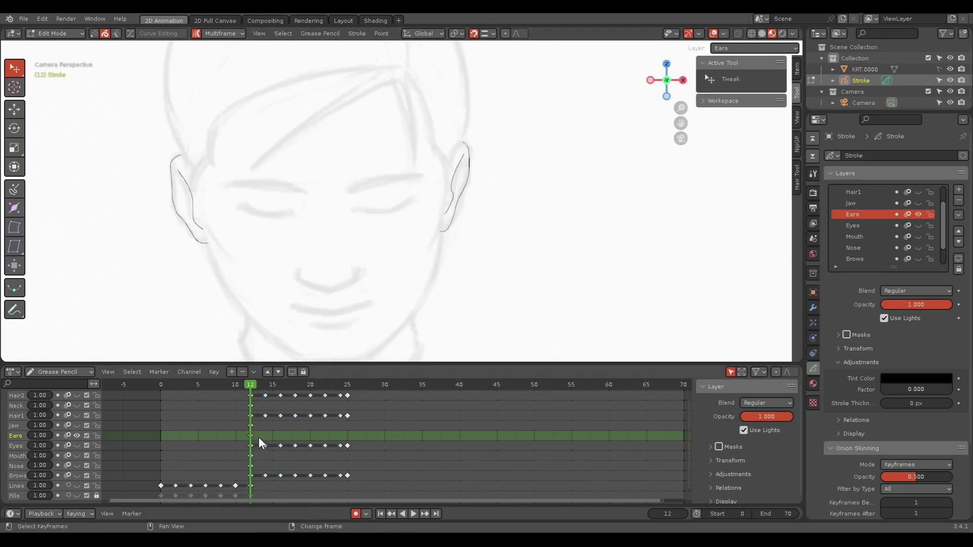
key(g)
click(356, 434)
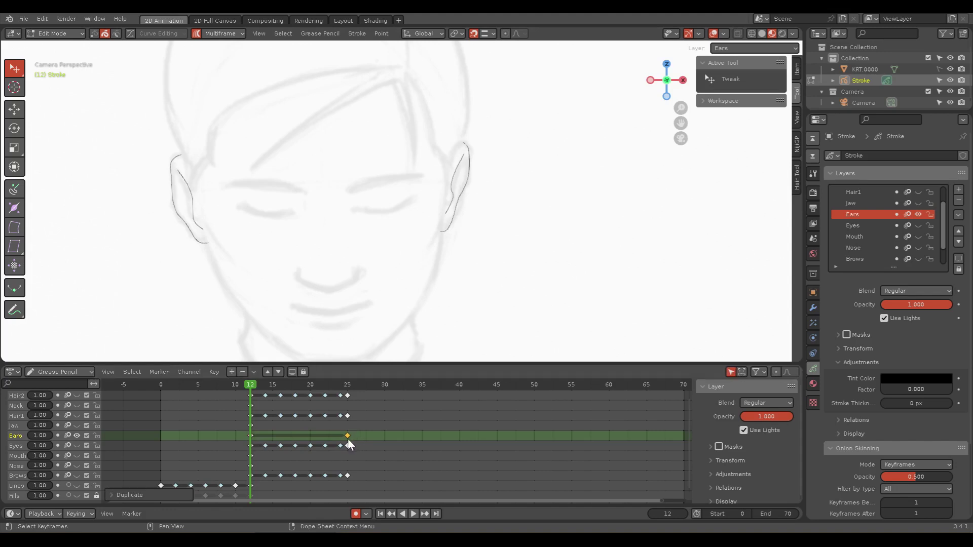
click(348, 388)
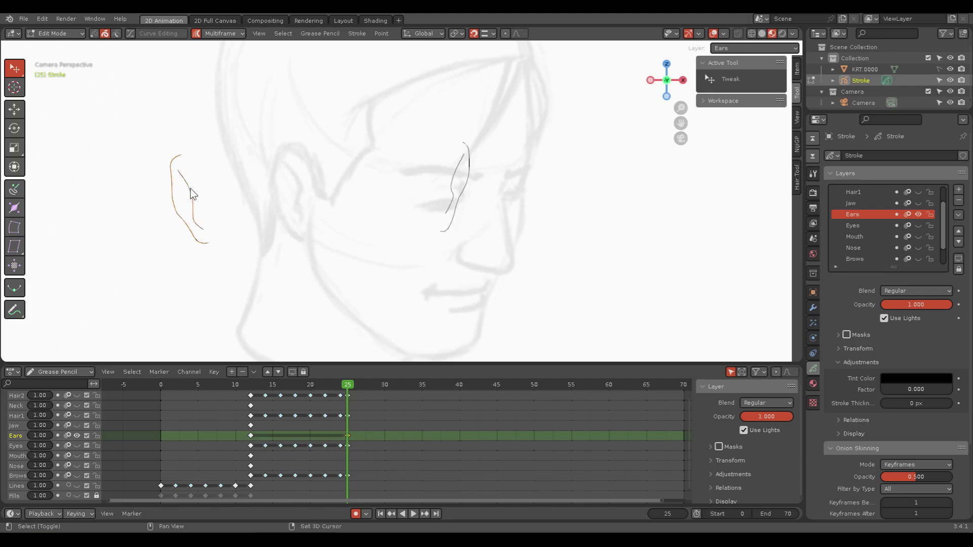
Step: Move the left ear stroke onto the turned head and select the inner ear stroke
key(g)
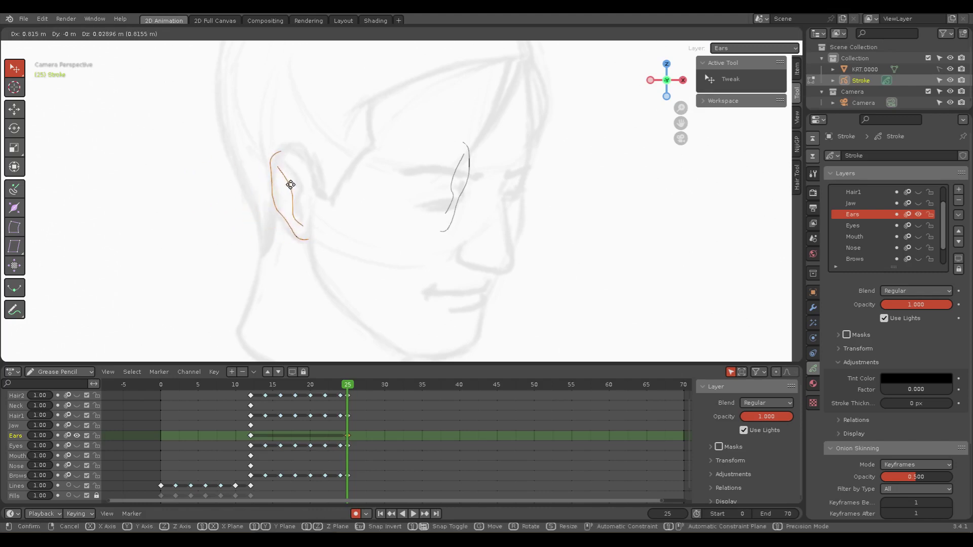
click(291, 185)
click(301, 180)
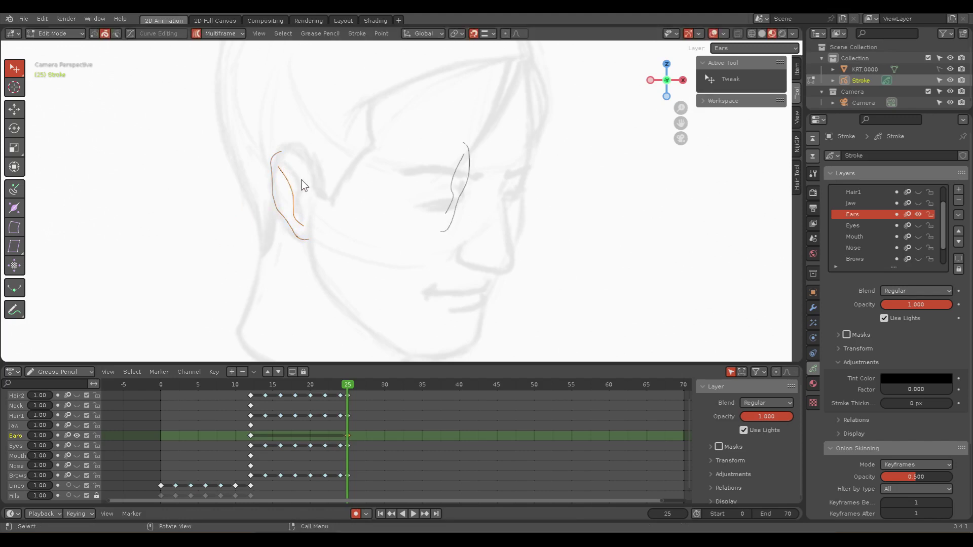
scroll(300, 181, up, 2)
scroll(284, 187, up, 2)
shift+middle_drag(265, 196, 324, 221)
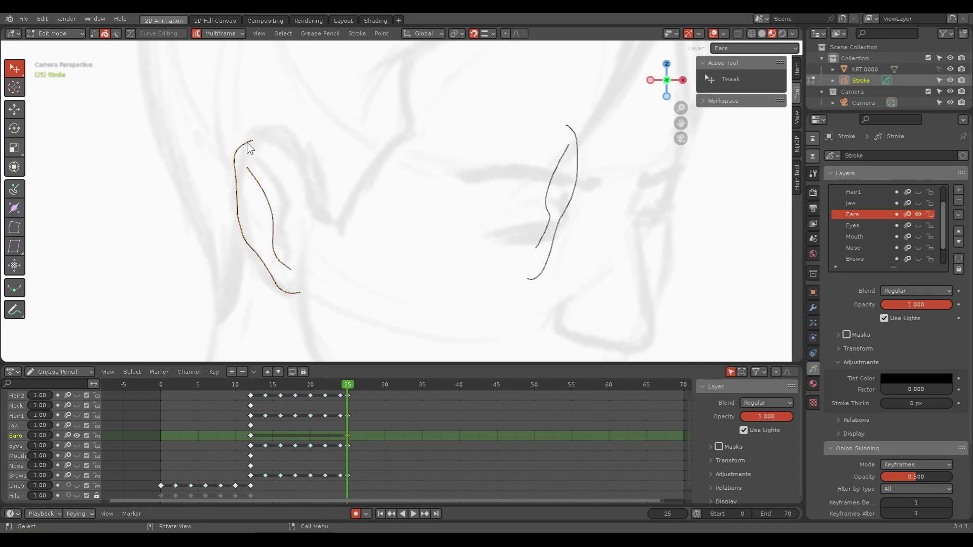
Step: In Sculpt Mode, Grab the ear's top into a pointed tip
key(ctrl+Tab)
click(240, 201)
drag(251, 144, 321, 210)
mouse_move(236, 155)
mouse_down()
mouse_move(276, 143)
mouse_move(248, 143)
mouse_move(280, 148)
mouse_up()
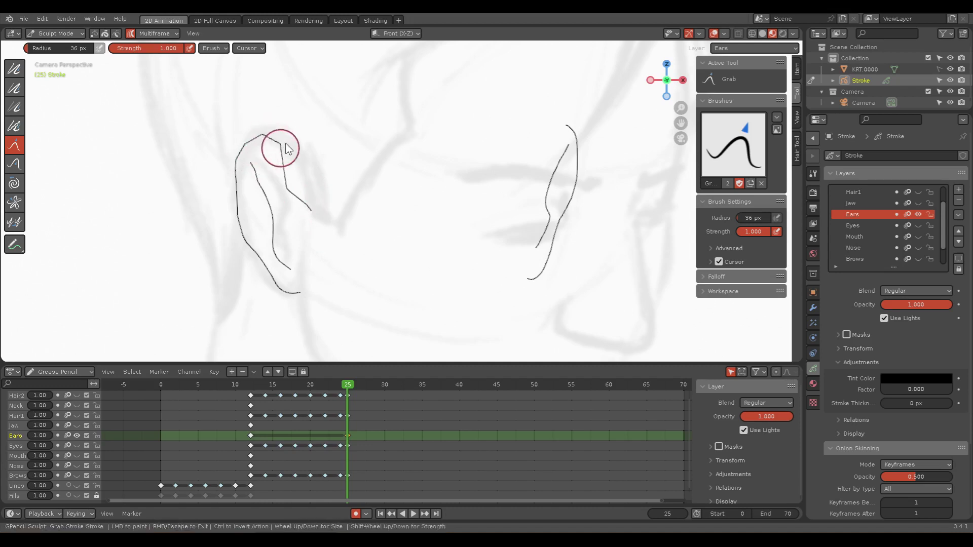
Step: Grab-sculpt the left ear's outer edge, inner fold and earlobe with a 51 px brush
mouse_move(287, 193)
mouse_down()
mouse_move(304, 191)
mouse_move(310, 204)
mouse_up()
key(f)
click(315, 166)
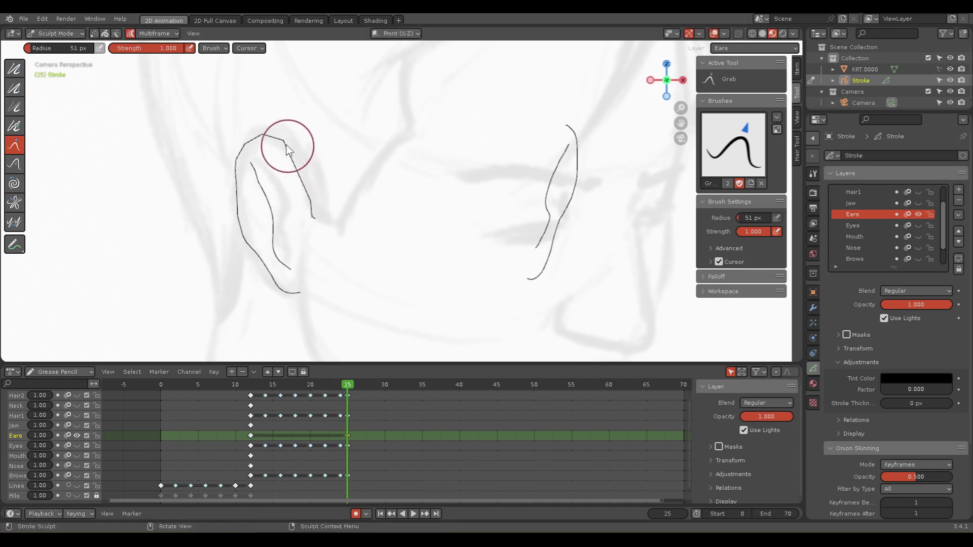
mouse_move(283, 148)
mouse_down()
mouse_move(307, 172)
mouse_move(258, 132)
mouse_up()
mouse_move(257, 178)
mouse_down()
mouse_move(280, 199)
mouse_move(270, 215)
mouse_up()
drag(273, 250, 279, 239)
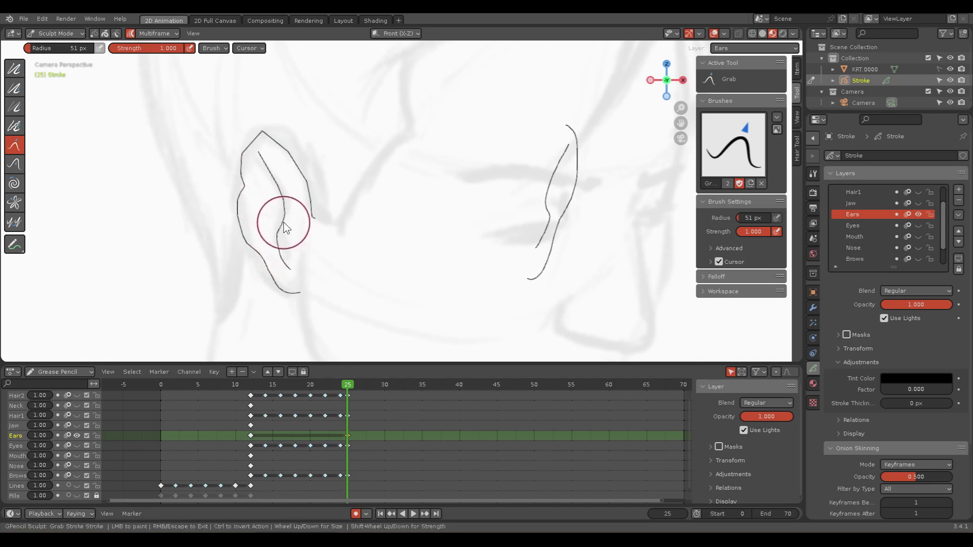
mouse_move(281, 237)
mouse_down()
mouse_move(283, 261)
mouse_move(281, 223)
mouse_up()
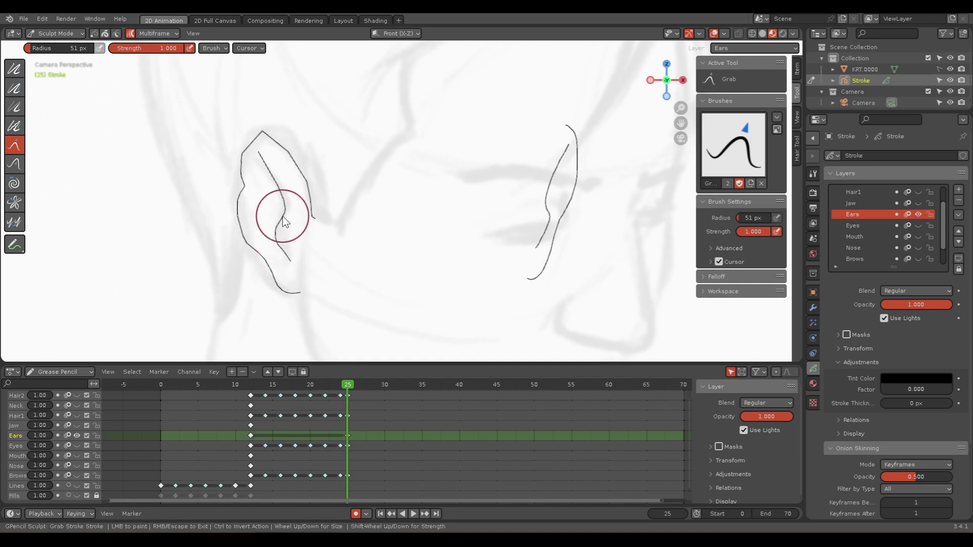
drag(245, 181, 235, 193)
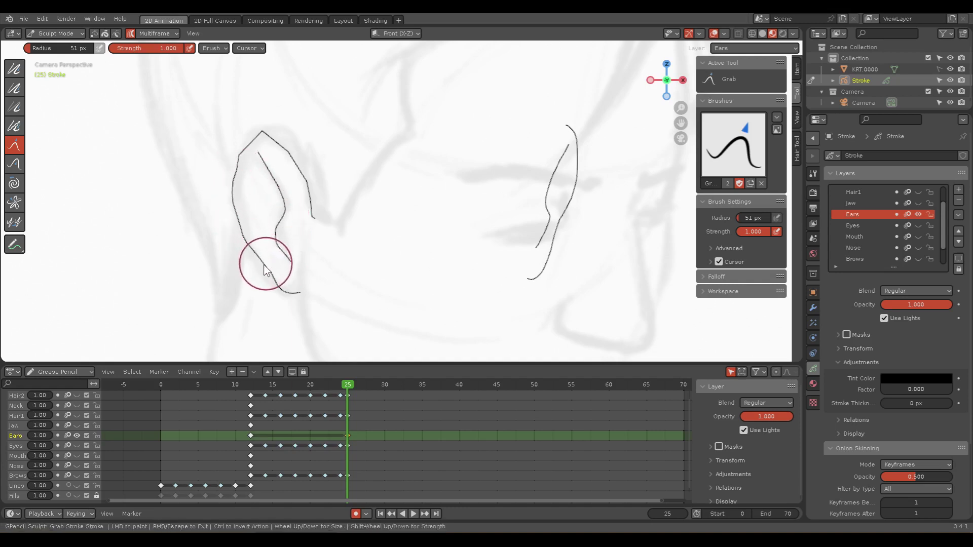
mouse_move(281, 287)
mouse_down()
mouse_move(258, 276)
mouse_move(235, 147)
mouse_move(253, 138)
mouse_move(300, 180)
mouse_move(296, 151)
mouse_up()
key(ctrl+Tab)
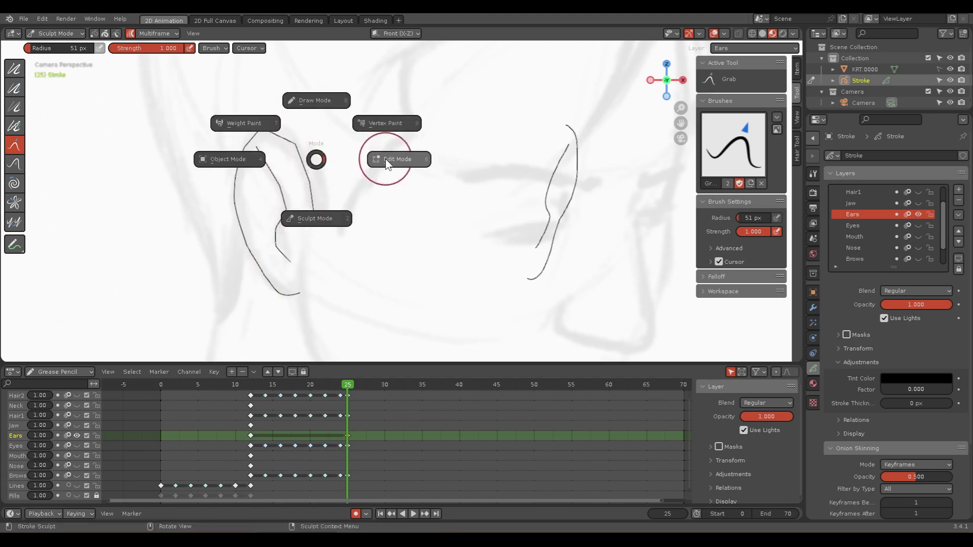
Step: Subdivide the segment between the left ear's two top points, then return to Sculpt Mode
click(385, 159)
click(94, 34)
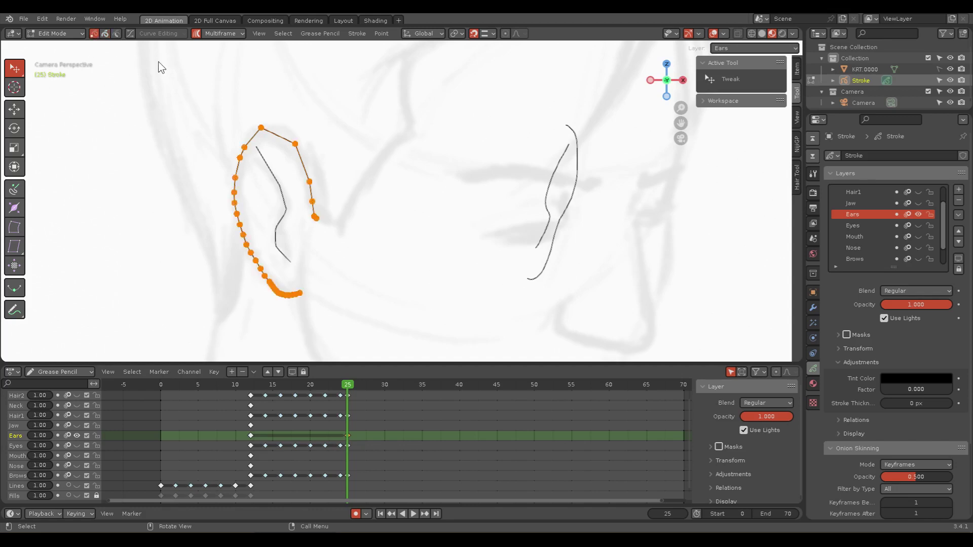
click(295, 144)
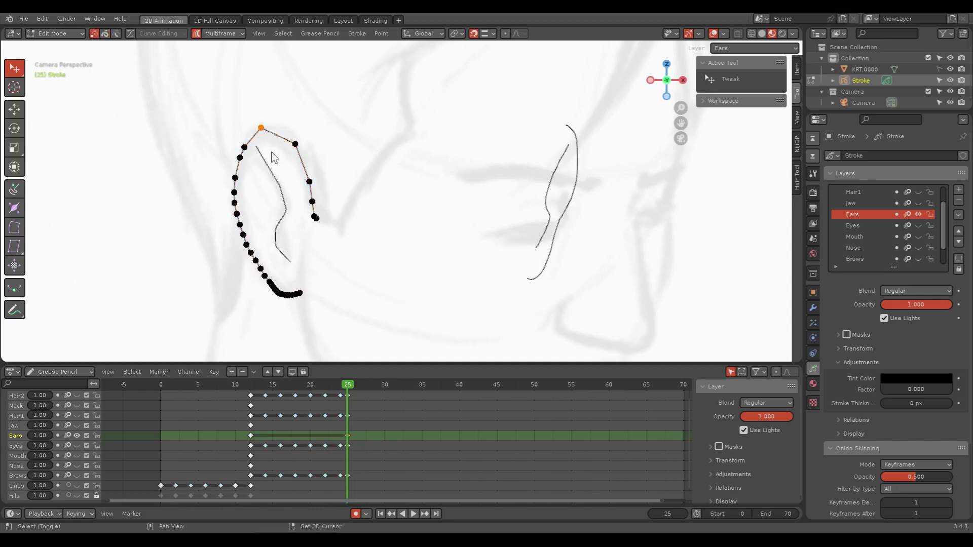
shift+click(244, 147)
click(357, 34)
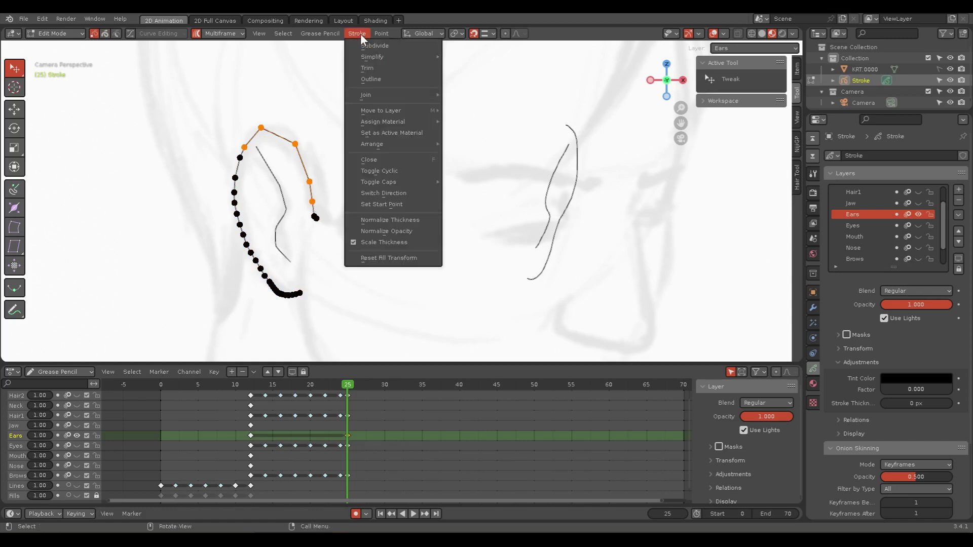
click(372, 53)
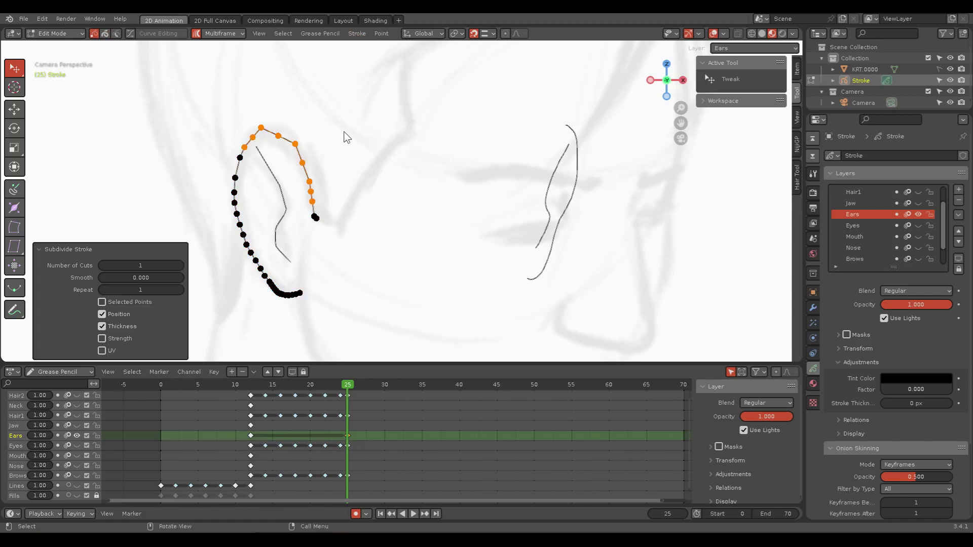
key(Tab)
key(ctrl+Tab)
click(286, 192)
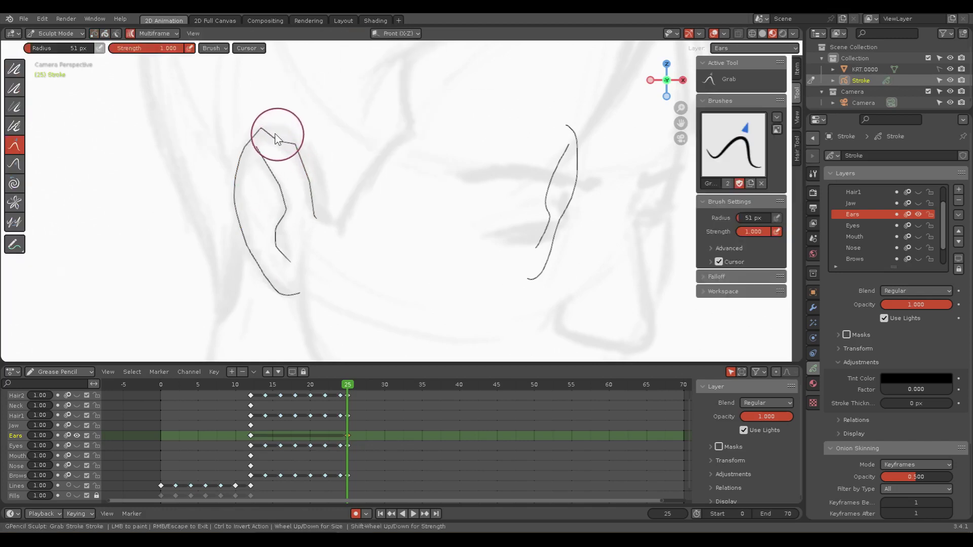
Step: Round the left ear's peak, then show and lock the Hair1 layer
mouse_move(271, 131)
mouse_down()
mouse_move(259, 132)
mouse_move(270, 139)
mouse_move(261, 165)
mouse_move(282, 200)
mouse_move(275, 206)
mouse_move(296, 138)
mouse_move(243, 153)
mouse_move(244, 142)
mouse_move(247, 154)
mouse_move(288, 145)
mouse_up()
drag(291, 136, 296, 133)
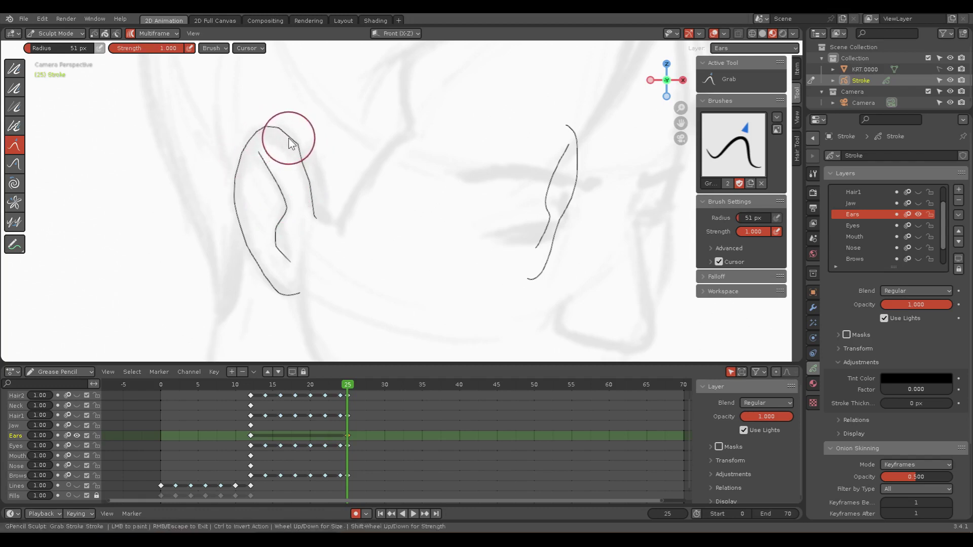
click(77, 394)
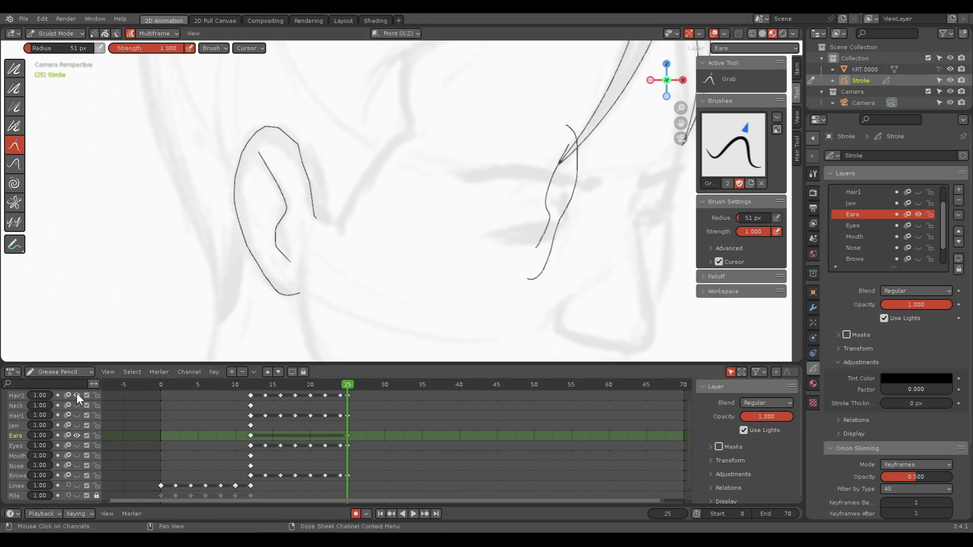
click(77, 395)
click(77, 415)
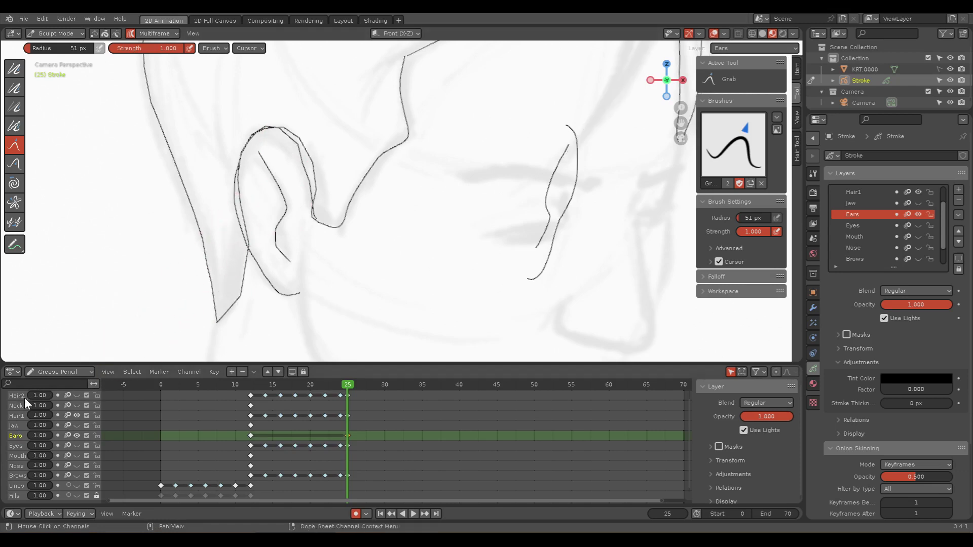
click(96, 415)
Step: Pull the ear outline up and right and refine the inner ear line
mouse_move(245, 161)
mouse_down()
mouse_move(274, 131)
mouse_move(306, 174)
mouse_move(304, 159)
mouse_move(304, 182)
mouse_move(287, 131)
mouse_move(295, 139)
mouse_up()
mouse_move(291, 189)
mouse_down()
mouse_move(299, 201)
mouse_move(285, 211)
mouse_move(263, 160)
mouse_up()
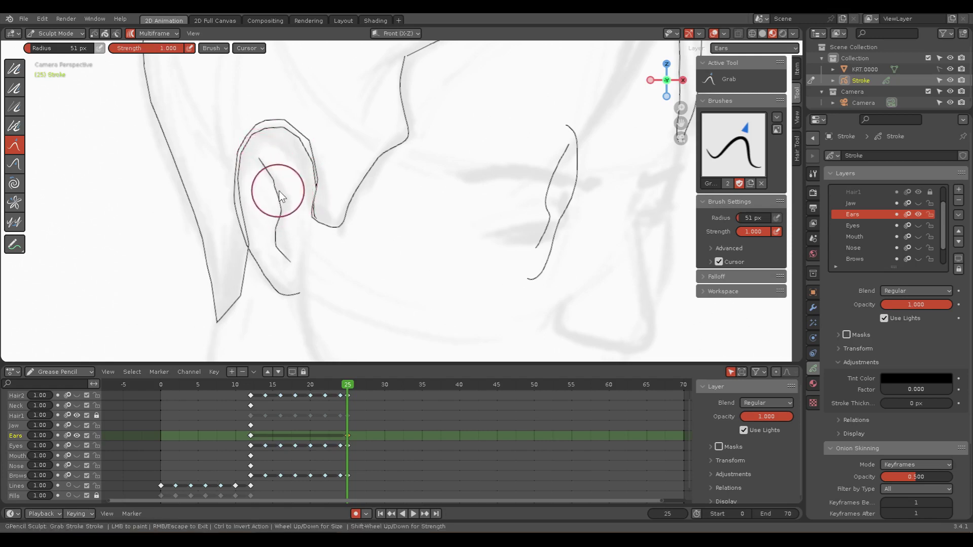
scroll(447, 256, down, 3)
scroll(333, 241, up, 1)
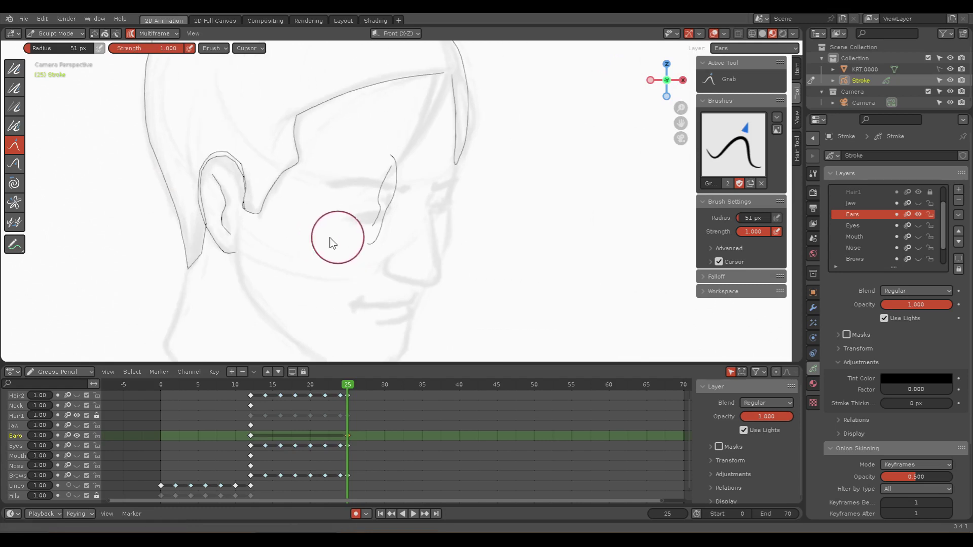
scroll(320, 233, up, 1)
scroll(336, 190, up, 1)
key(ctrl+Tab)
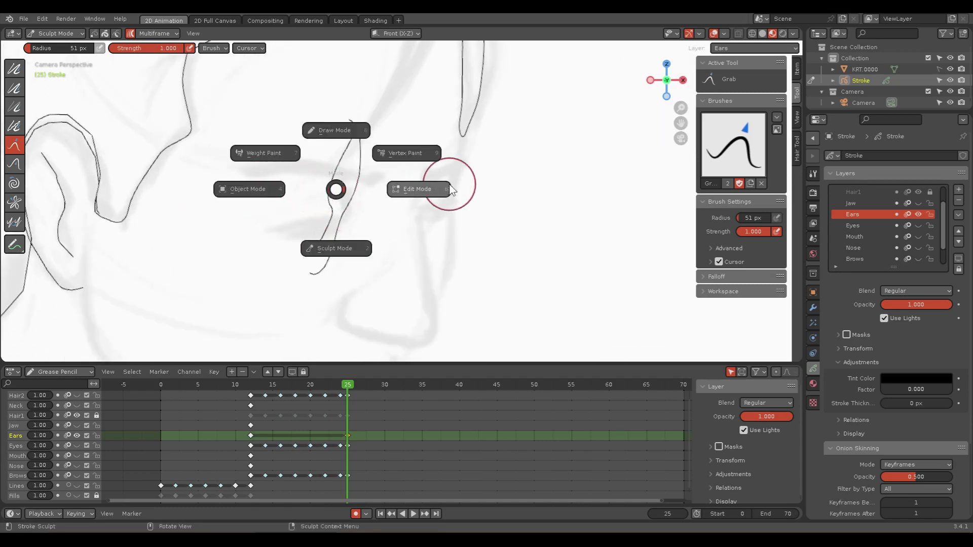
Step: Enter Edit Mode, use whole-stroke selection, and leave both ear strokes deselected
click(446, 192)
click(345, 170)
shift+click(357, 178)
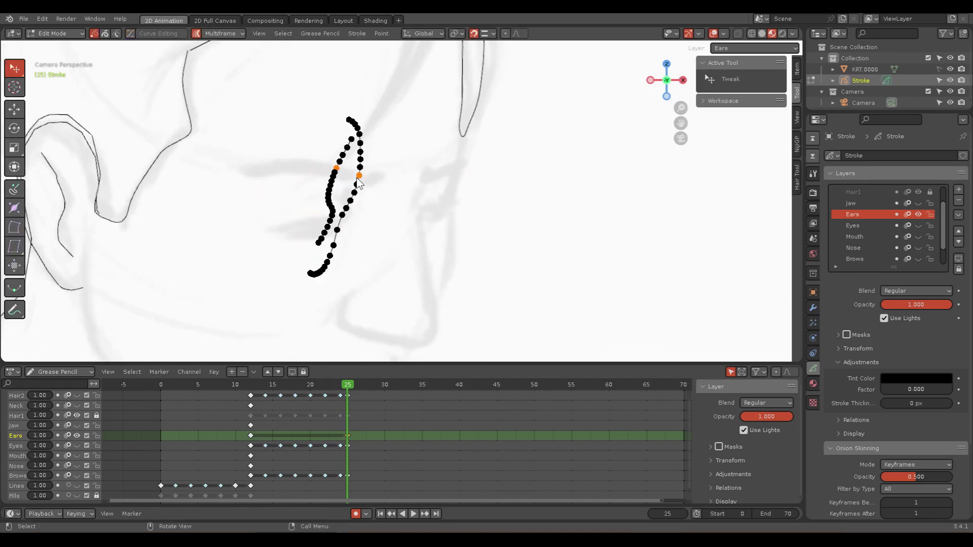
key(a)
key(alt+a)
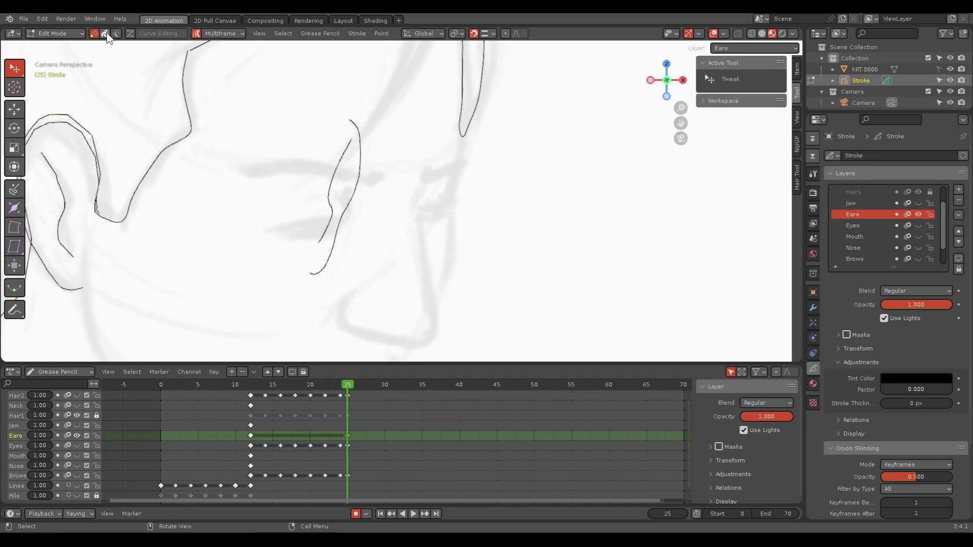
click(106, 33)
shift+click(361, 173)
key(alt+a)
scroll(397, 187, down, 2)
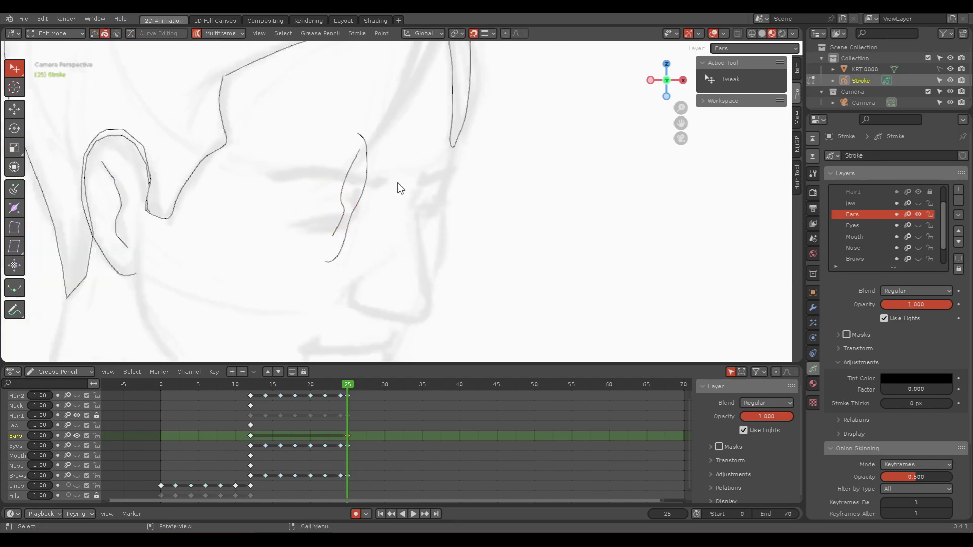
scroll(397, 188, down, 1)
scroll(388, 190, up, 2)
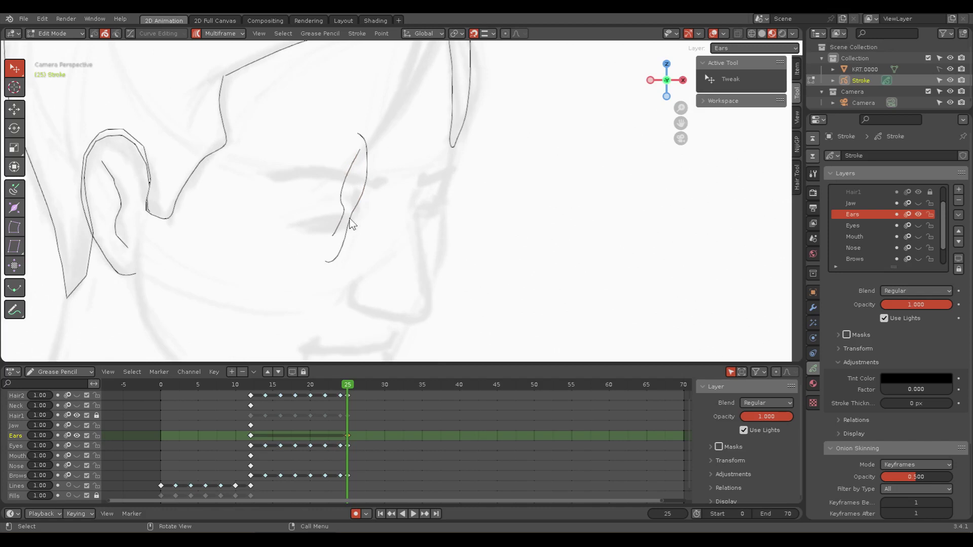
Step: Scrub the timeline and fit the whole face in view, previewing the head turn to frame 25
drag(349, 381, 249, 386)
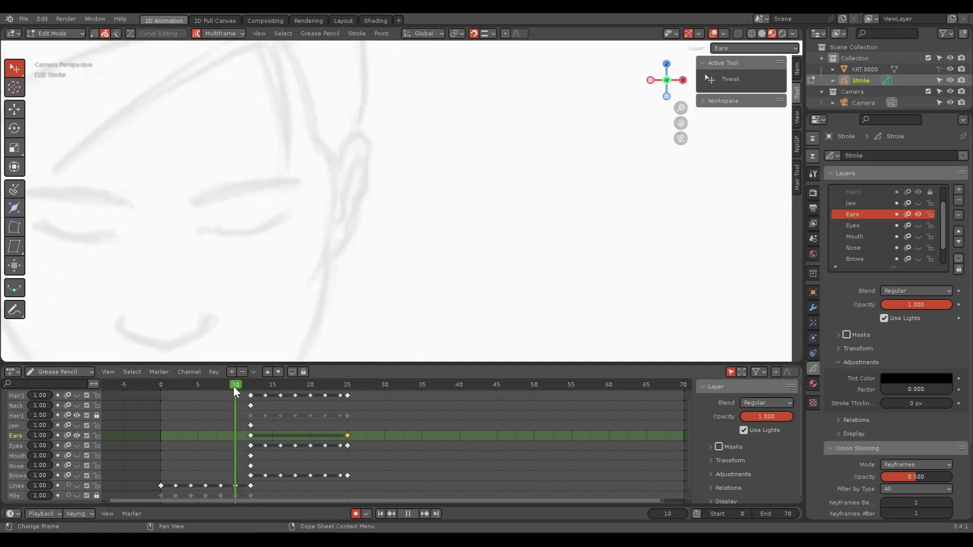
key(Home)
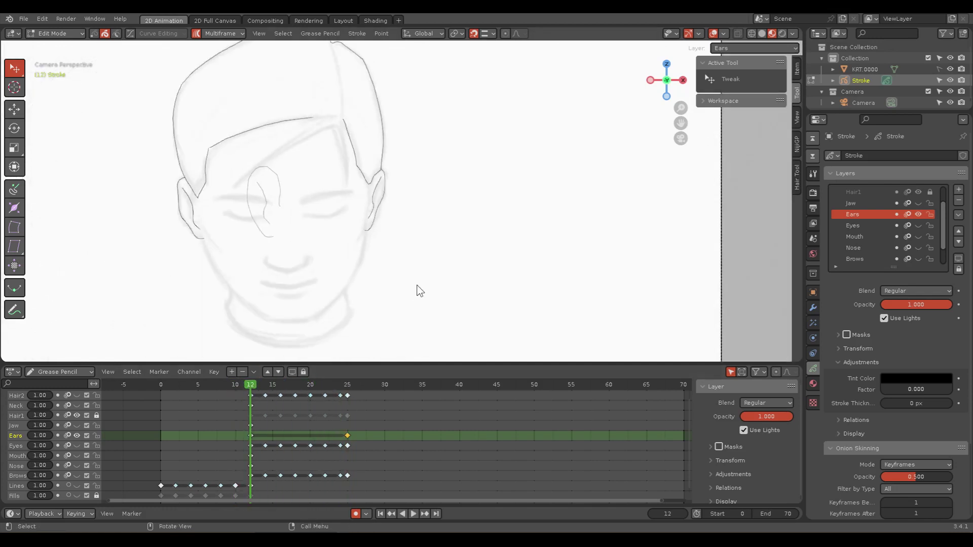
mouse_move(248, 382)
mouse_down()
mouse_move(345, 384)
mouse_move(252, 385)
mouse_up()
Step: Select the Ears frame-25 key, hide Hair1, and compare the ears at frames 25 and 12
shift+click(252, 435)
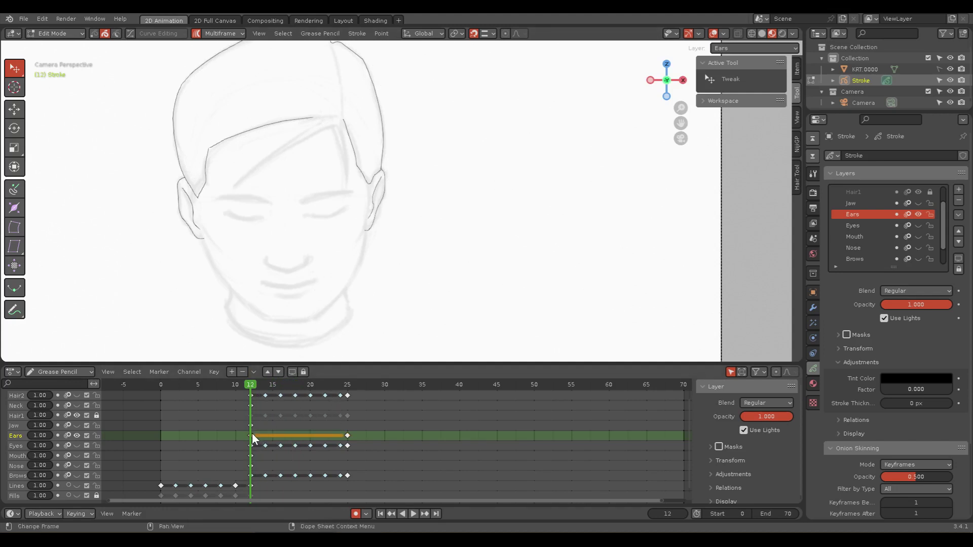
click(346, 435)
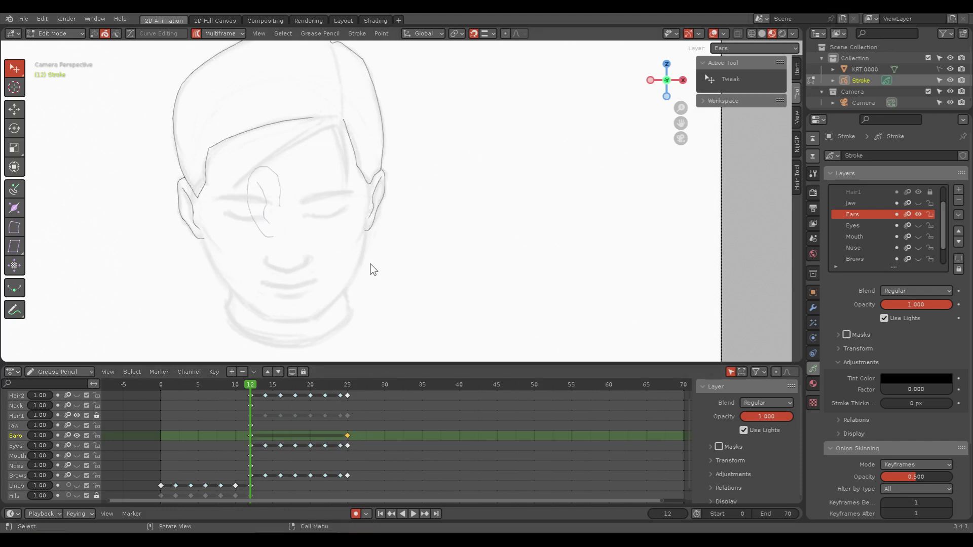
scroll(386, 247, up, 3)
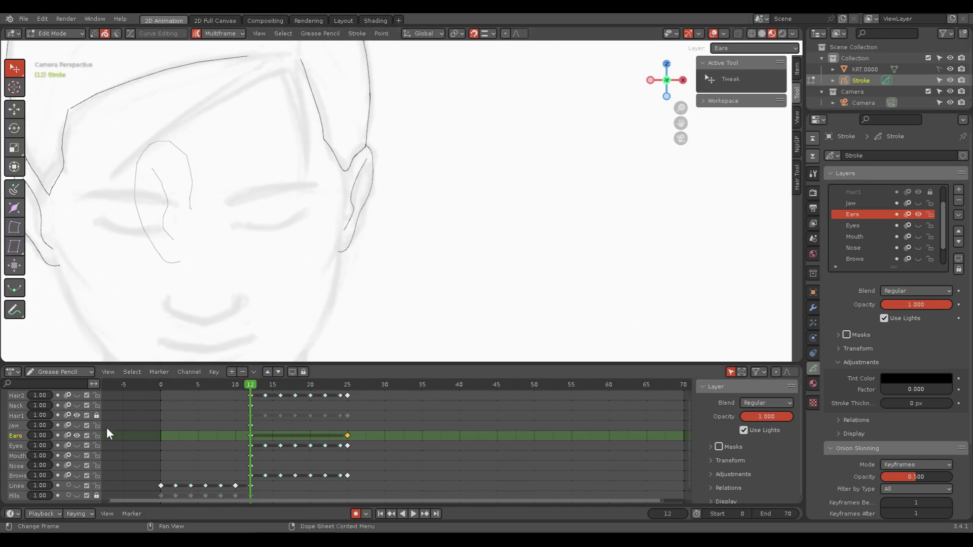
click(77, 415)
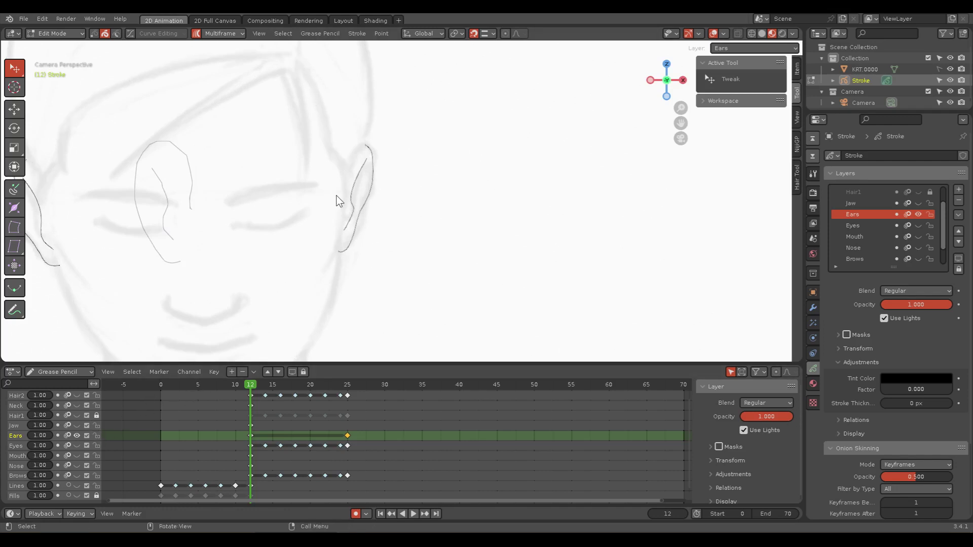
click(348, 384)
click(250, 385)
Step: Rename the Ears layer to EarR, turn off Multiframe, and copy the ear strokes
double_click(18, 436)
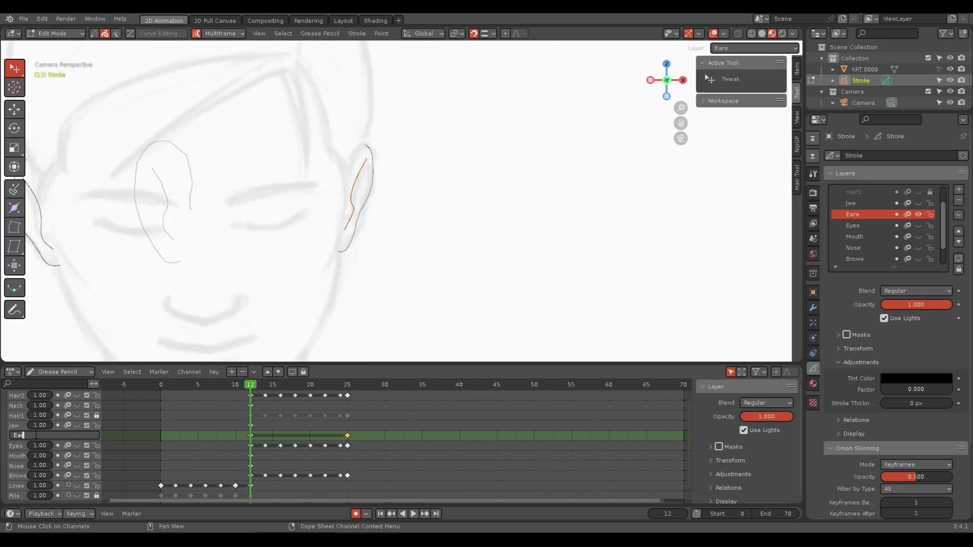
text(R)
key(Return)
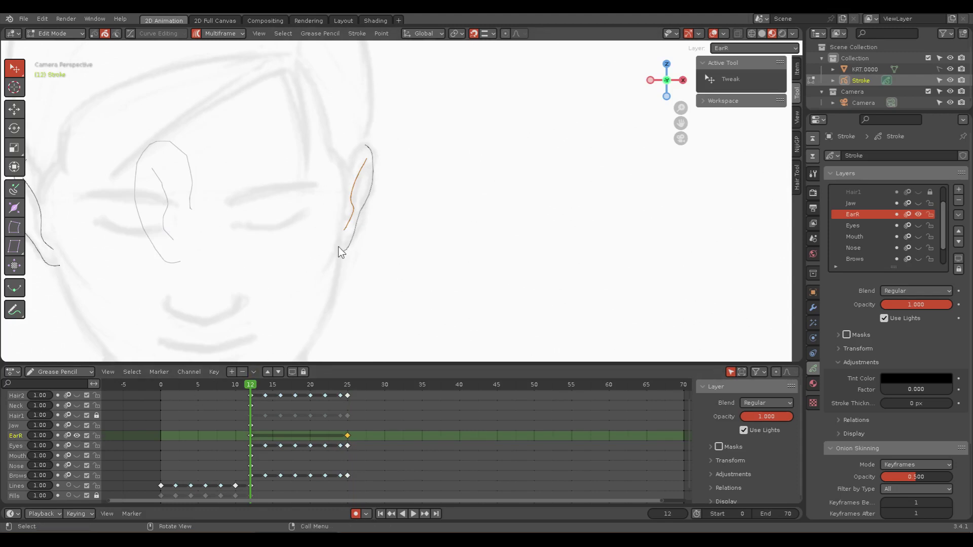
shift+click(366, 203)
key(ctrl+j)
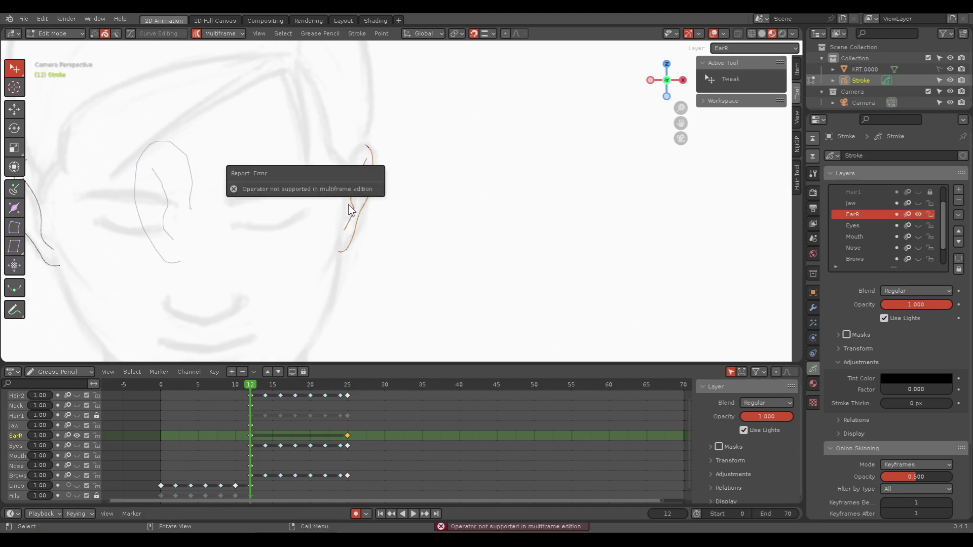
click(196, 33)
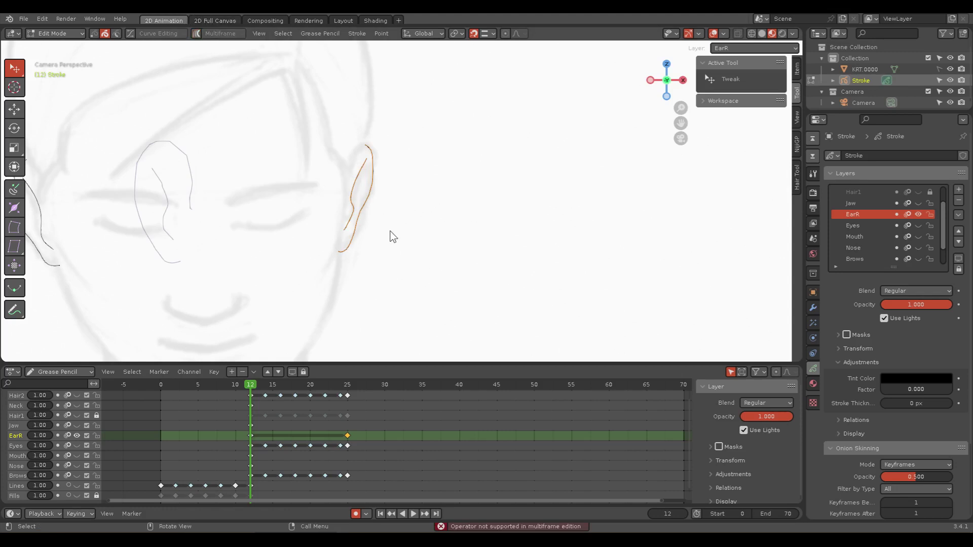
click(369, 191)
Step: Add a layer named EarL and paste the copied ear stroke into its frame-12 key
click(959, 190)
double_click(861, 215)
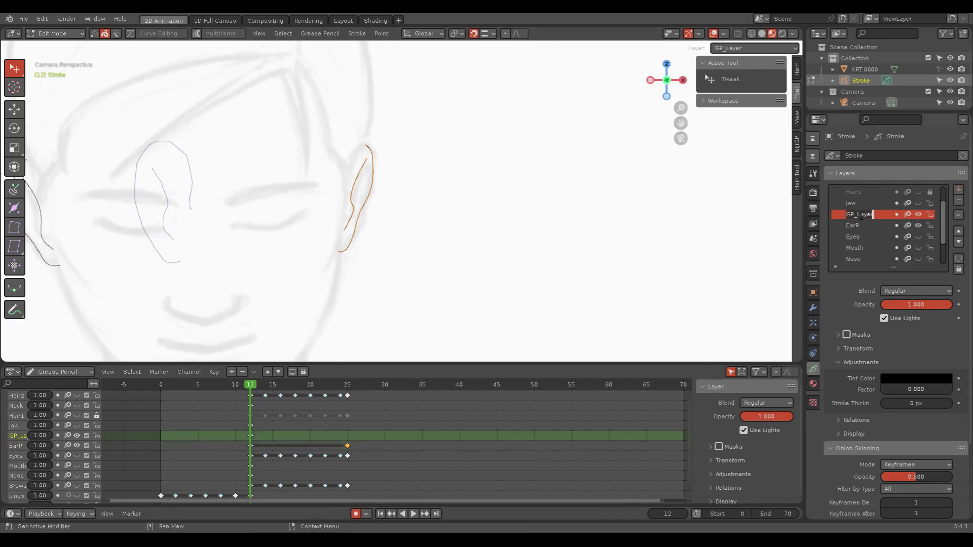
text(EarL)
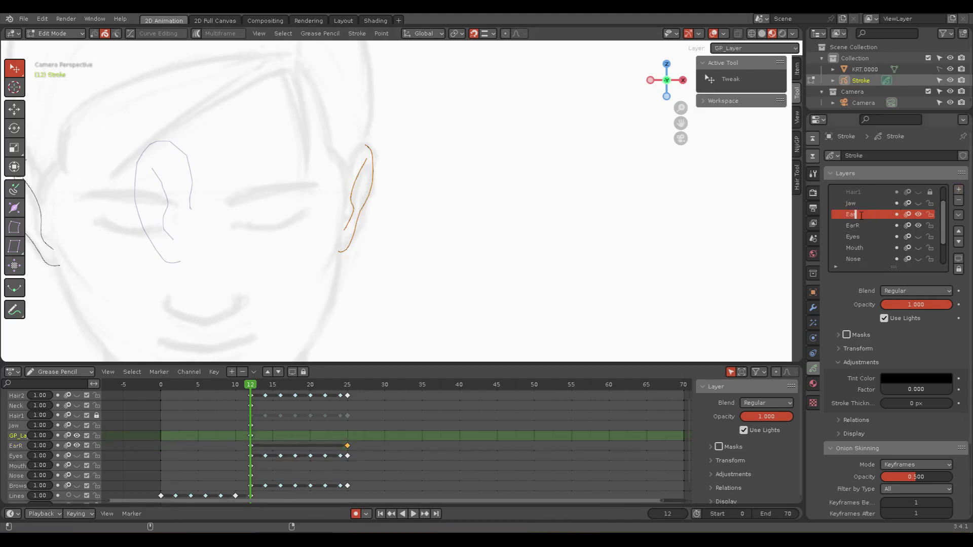
key(Return)
click(250, 435)
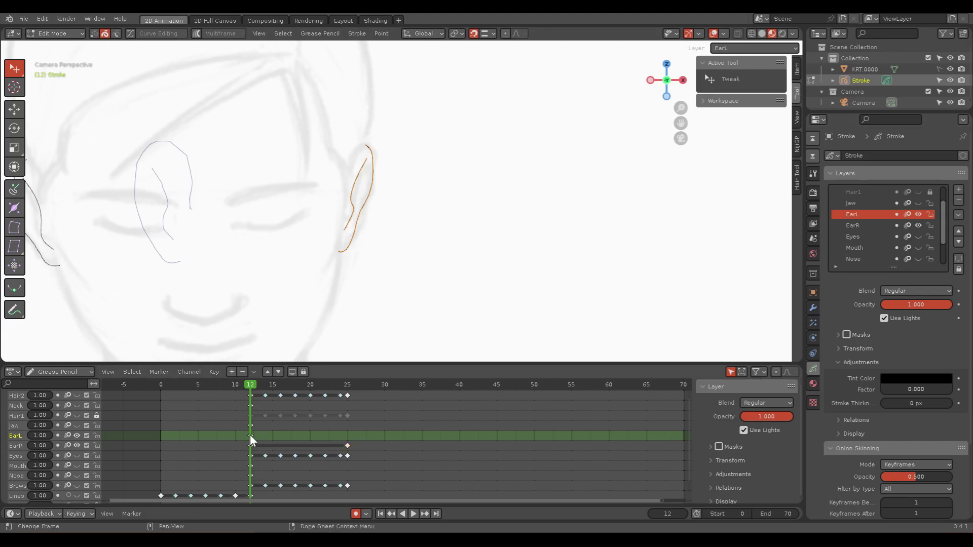
key(ctrl+v)
click(281, 273)
Step: Delete the duplicate ear stroke from EarL, then from EarR at frame 25
click(77, 435)
key(x)
click(323, 201)
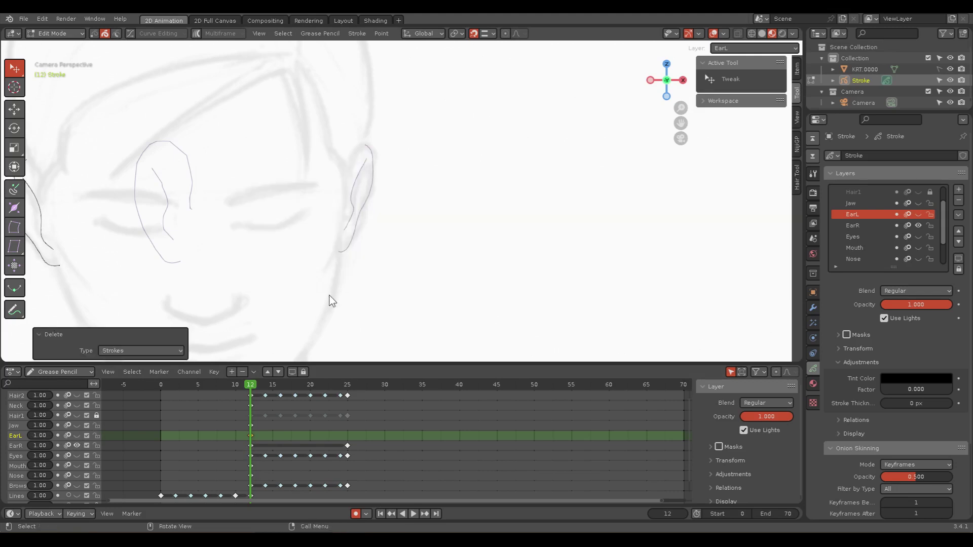
click(348, 446)
click(352, 384)
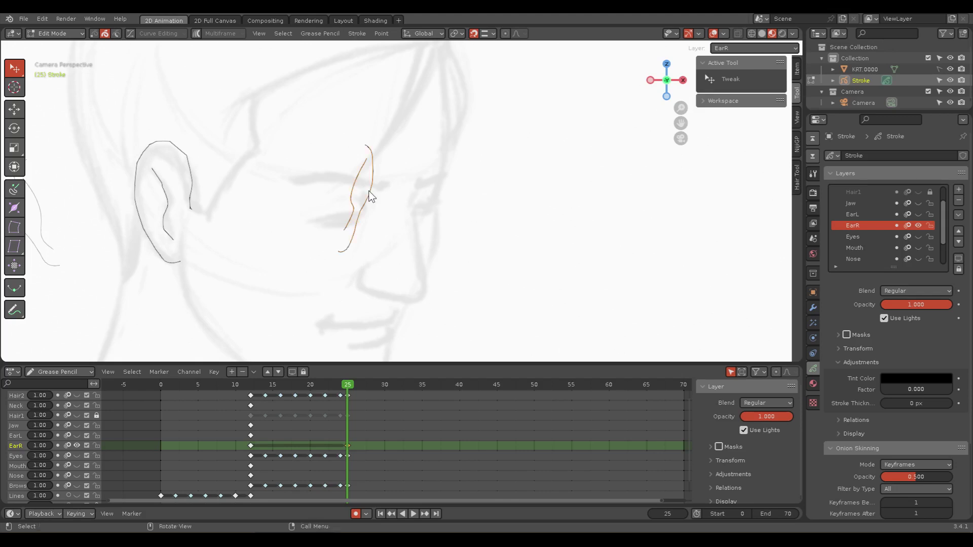
key(x)
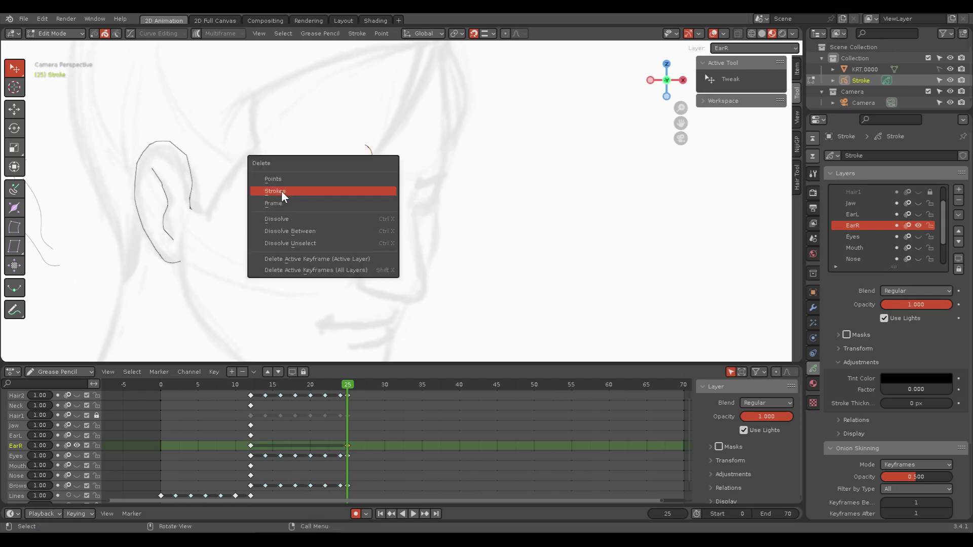
click(281, 191)
Step: Return to frame 12, make Jaw the active layer, and show the EarL layer again
click(250, 434)
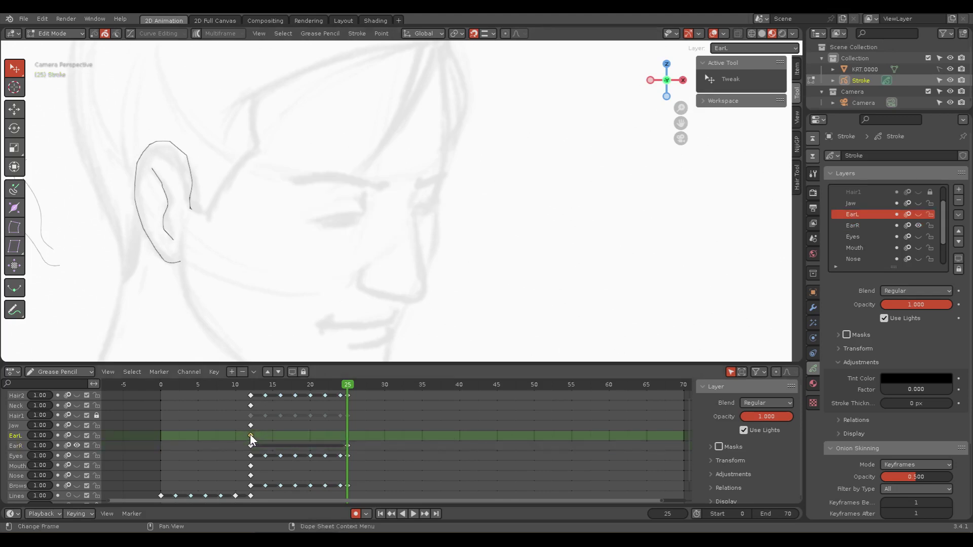
drag(254, 383, 251, 382)
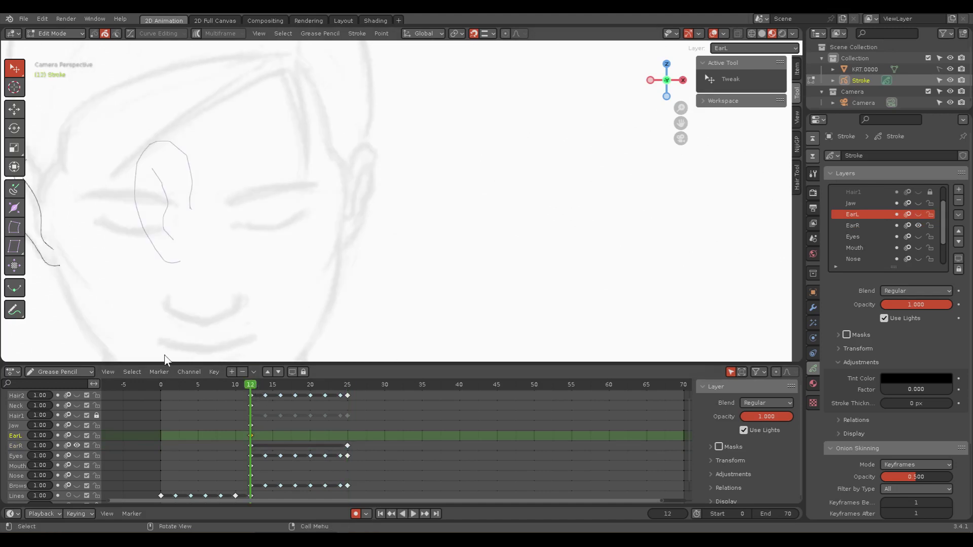
click(75, 428)
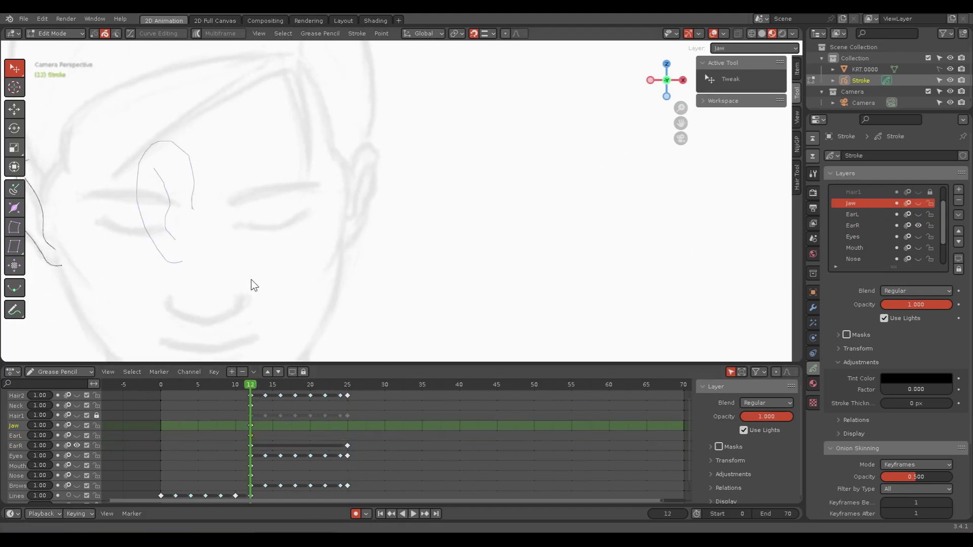
shift+middle_drag(250, 278, 334, 306)
click(77, 435)
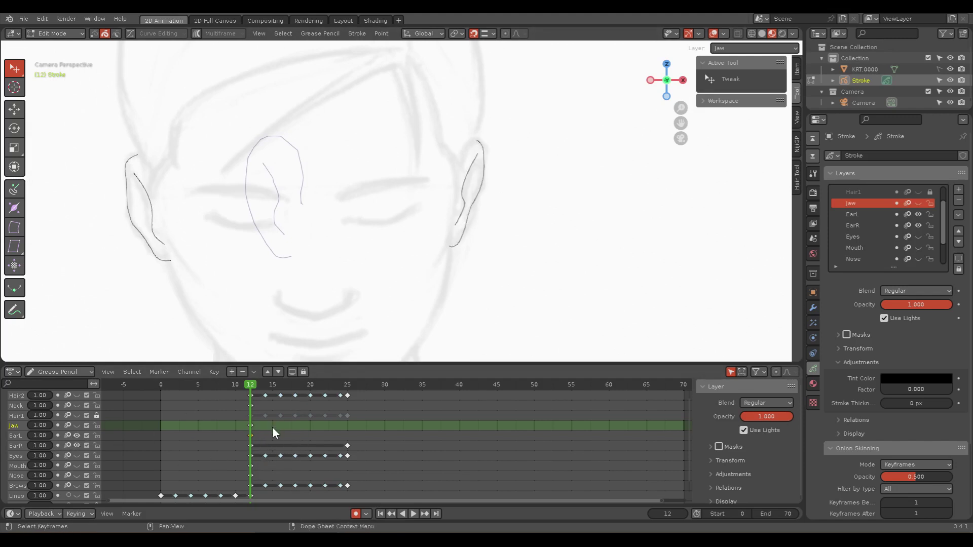
Step: Hide EarL and interpolate the EarR ear between keys 12 and 25 with Multiframe on
click(77, 435)
drag(252, 380, 273, 381)
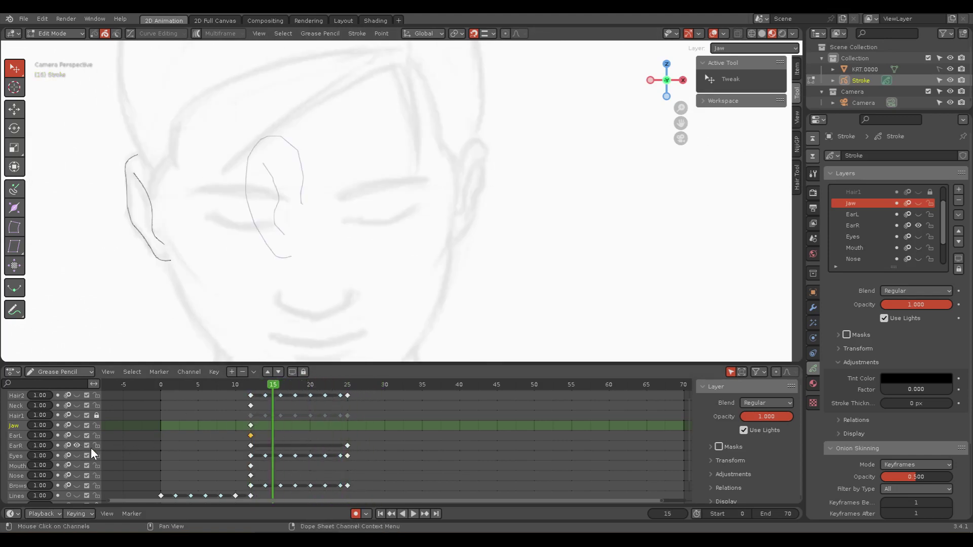
click(249, 445)
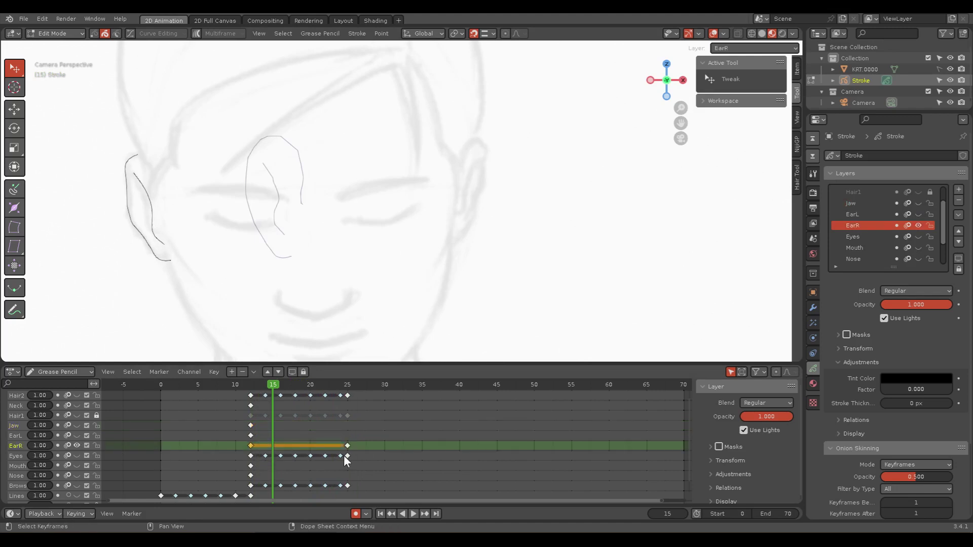
shift+click(348, 445)
click(196, 33)
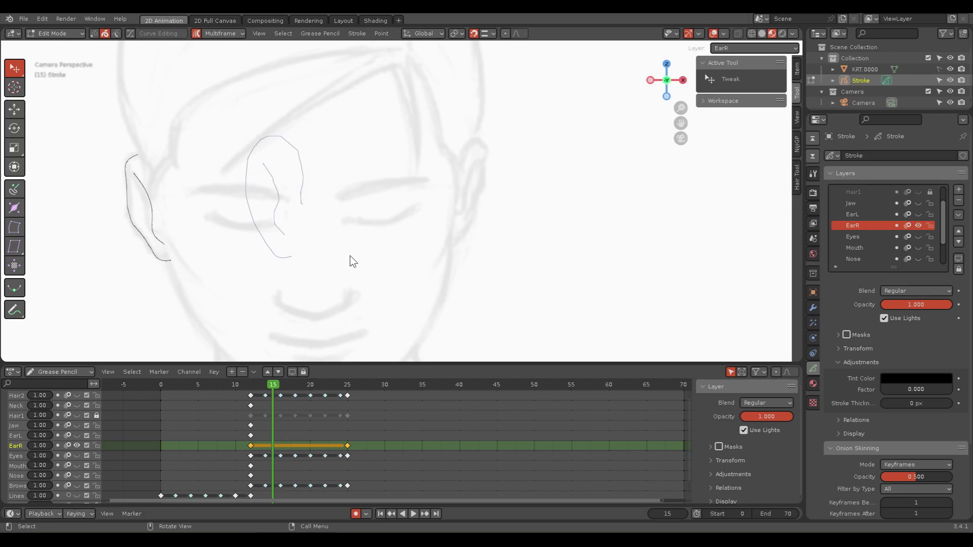
key(ctrl+shift+e)
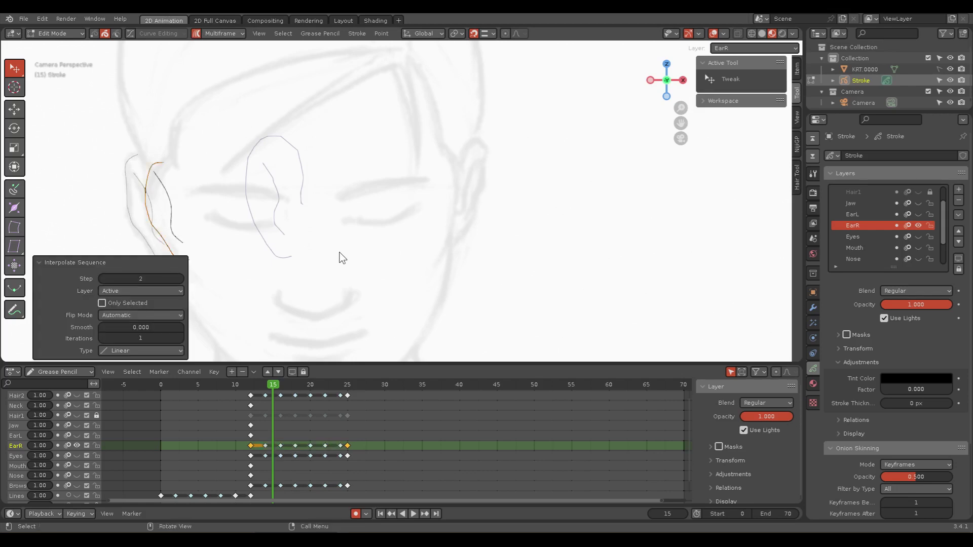
mouse_move(274, 383)
mouse_down()
mouse_move(386, 403)
mouse_move(269, 399)
mouse_move(400, 400)
mouse_move(248, 385)
mouse_up()
Step: Save the file, then hide EarR and view the EarL ear at frame 25
key(ctrl+s)
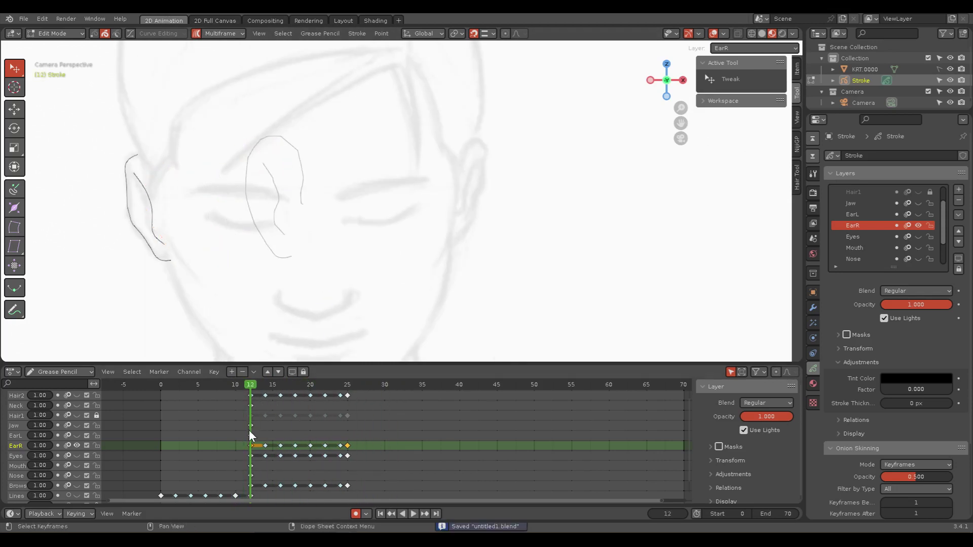
click(77, 446)
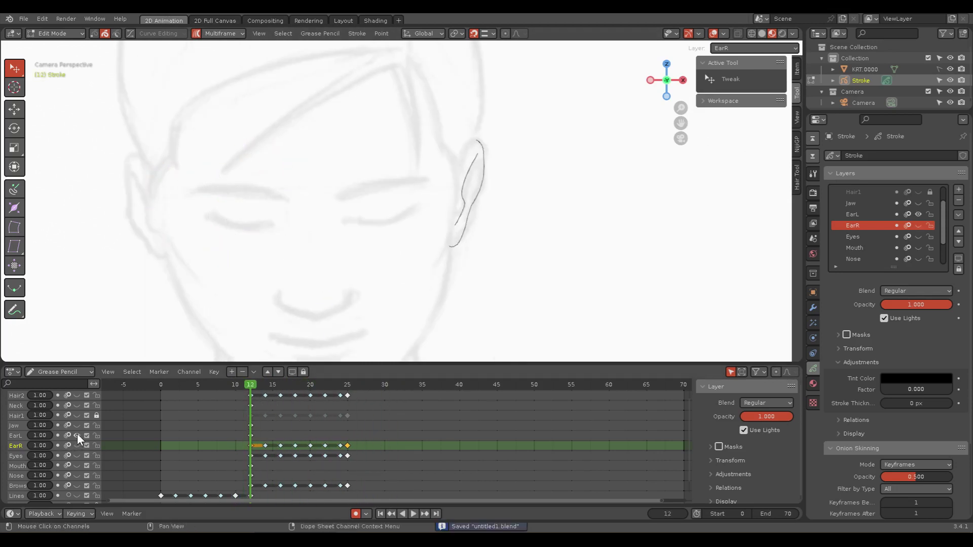
mouse_move(251, 384)
mouse_down()
mouse_move(364, 384)
mouse_move(349, 386)
mouse_up()
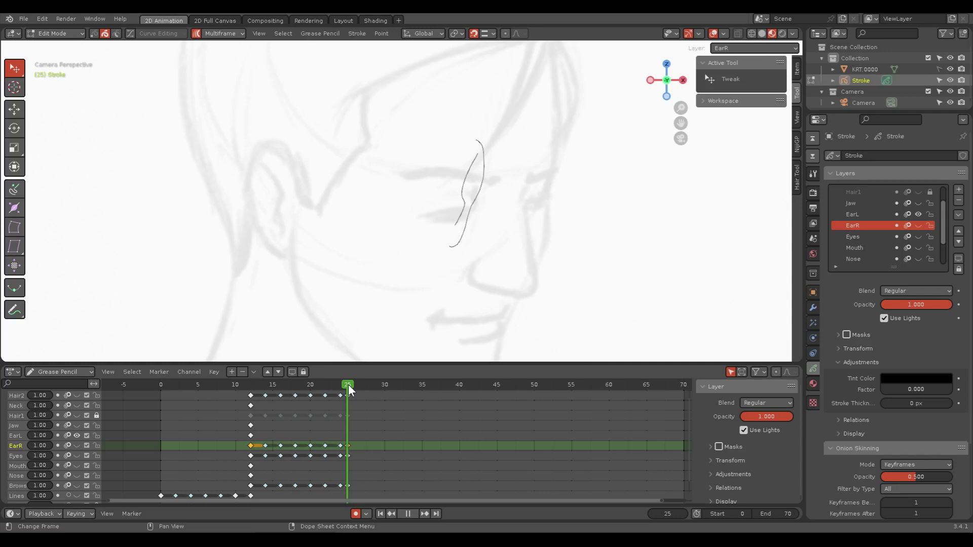
Step: Move the frame-25 ear stroke left and try a horizontal stretch on the right-hand stroke
click(484, 177)
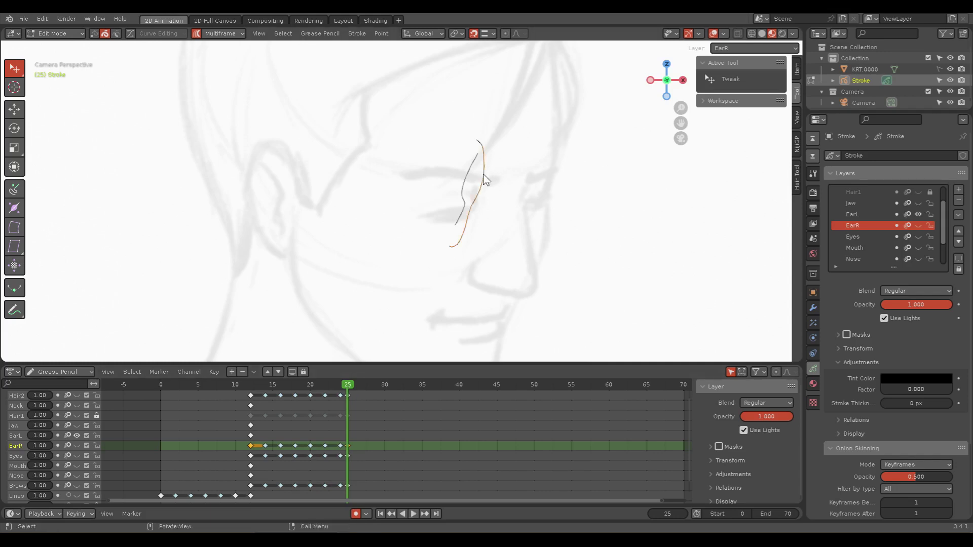
key(g)
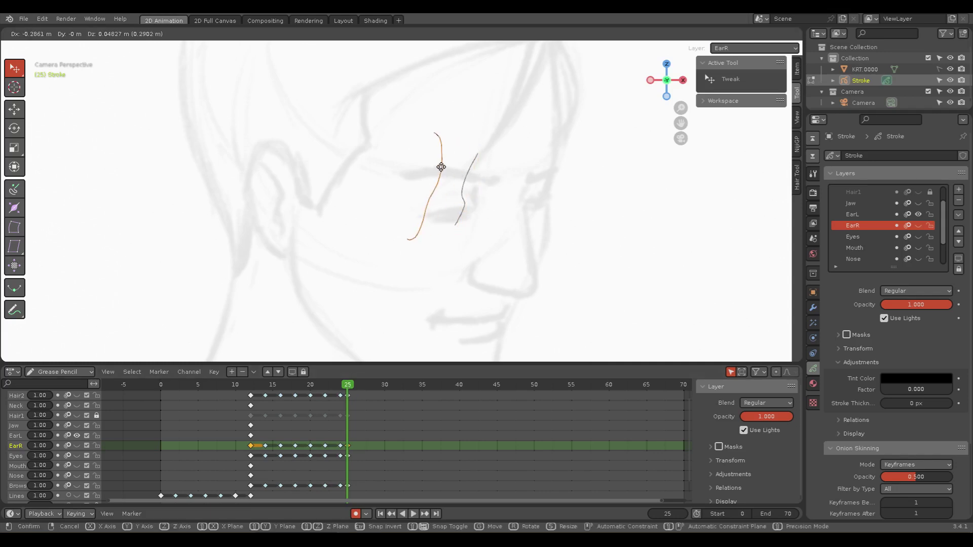
click(441, 166)
click(467, 183)
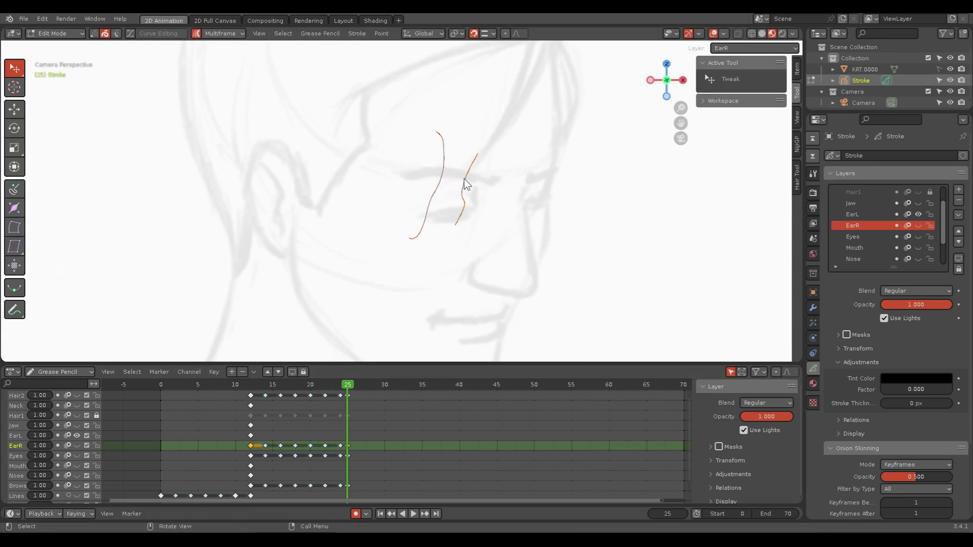
key(s)
key(x)
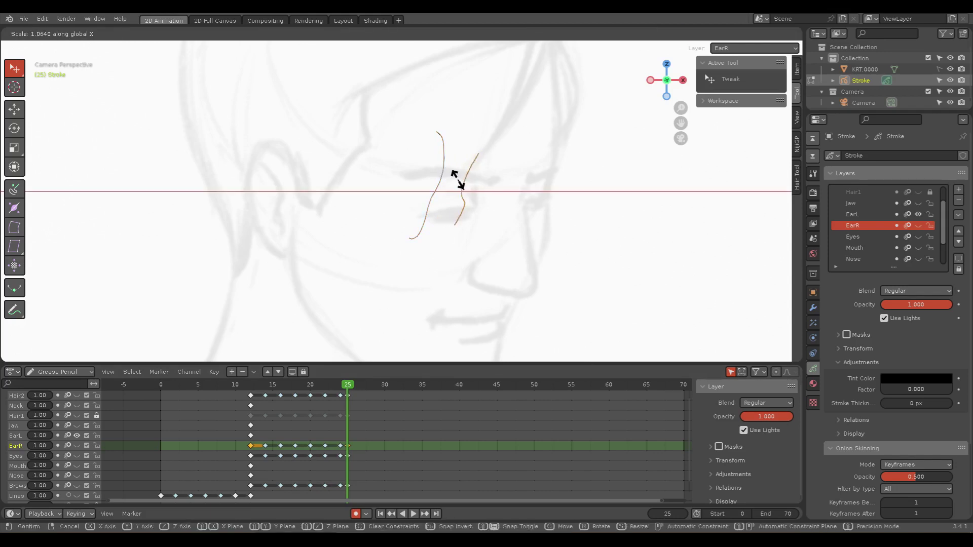
right_click(432, 178)
Step: Mirror the EarR stroke along X, then flip and narrow both ear strokes horizontally
key(s)
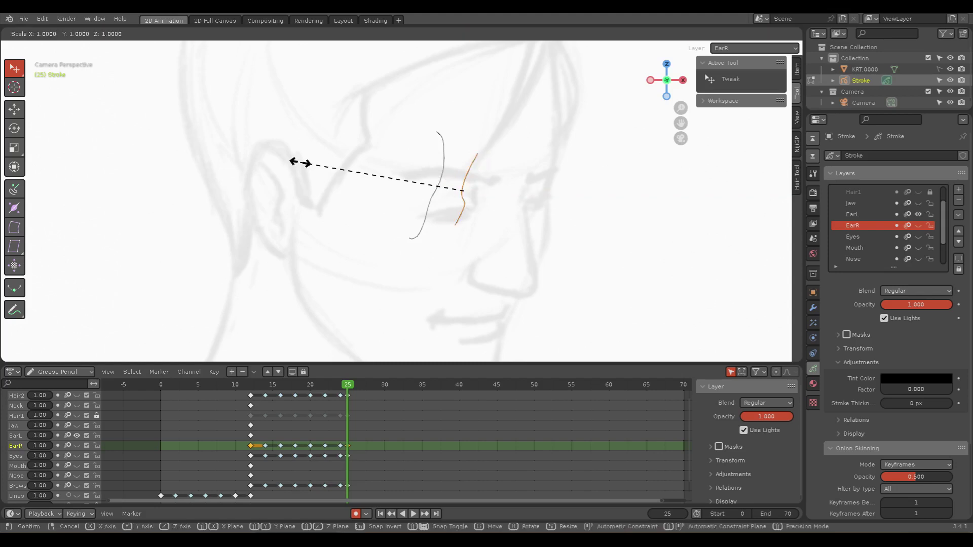
key(x)
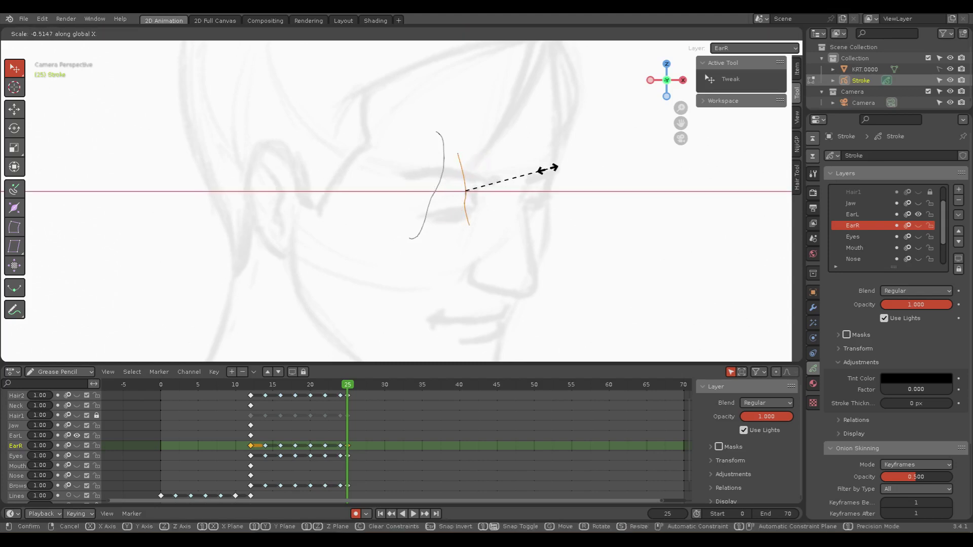
click(548, 169)
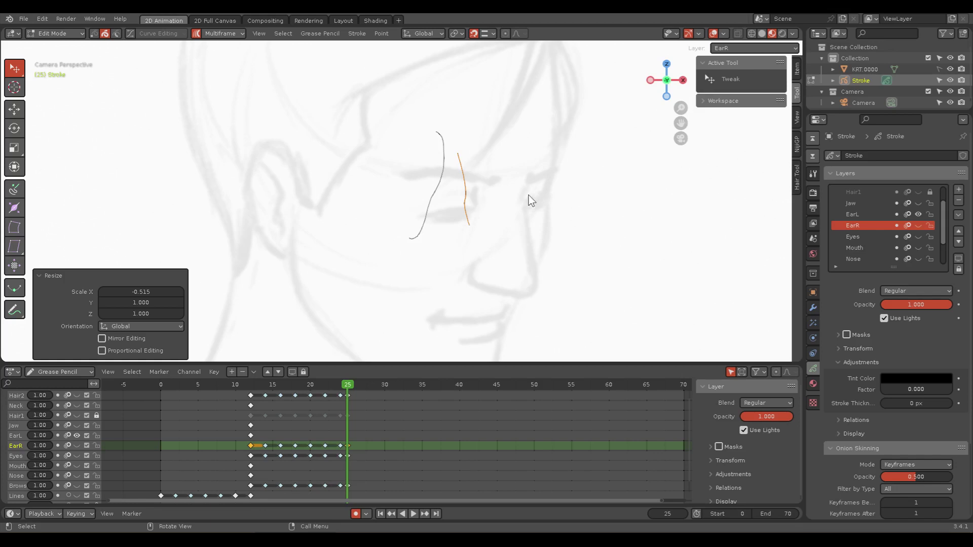
shift+click(442, 181)
key(s)
key(x)
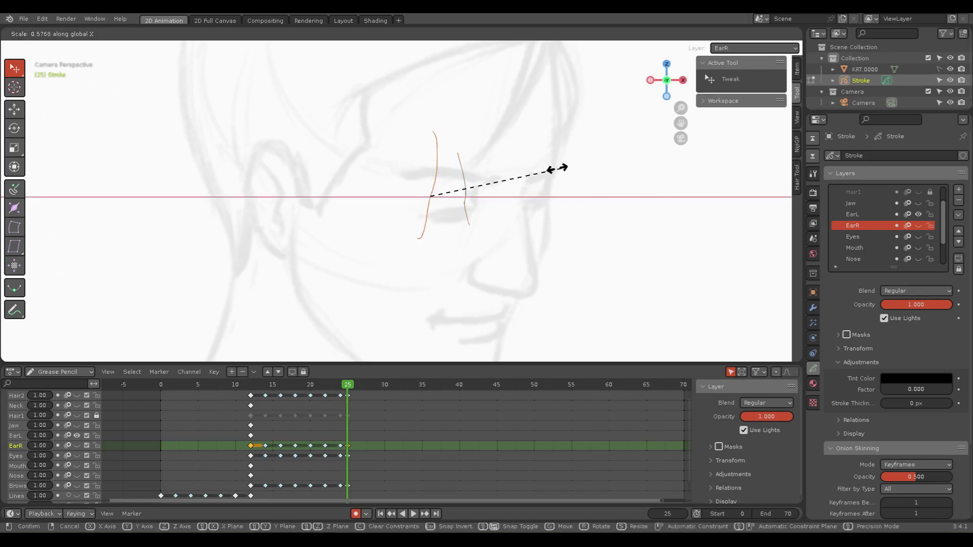
click(184, 154)
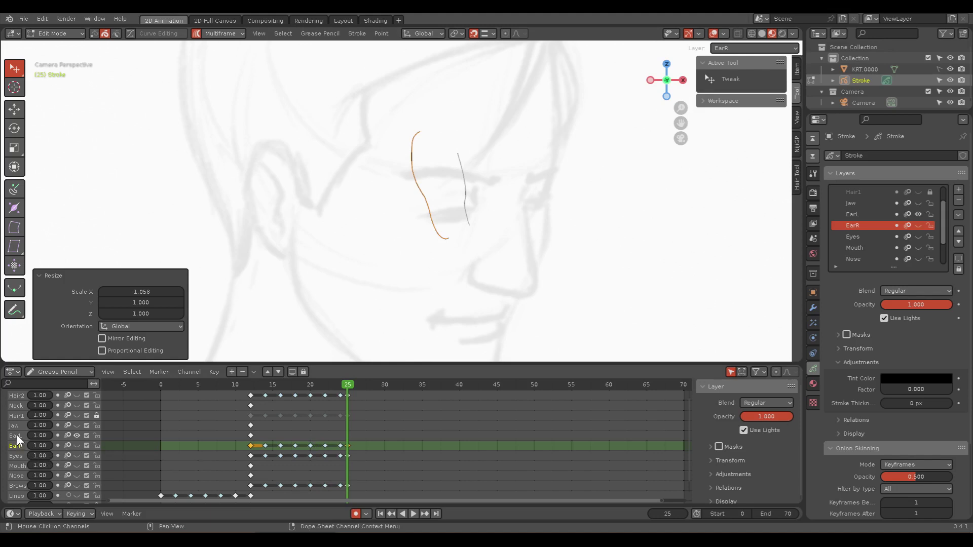
Step: Duplicate EarL's frame-12 key to frame 25 and go to frame 25
click(250, 435)
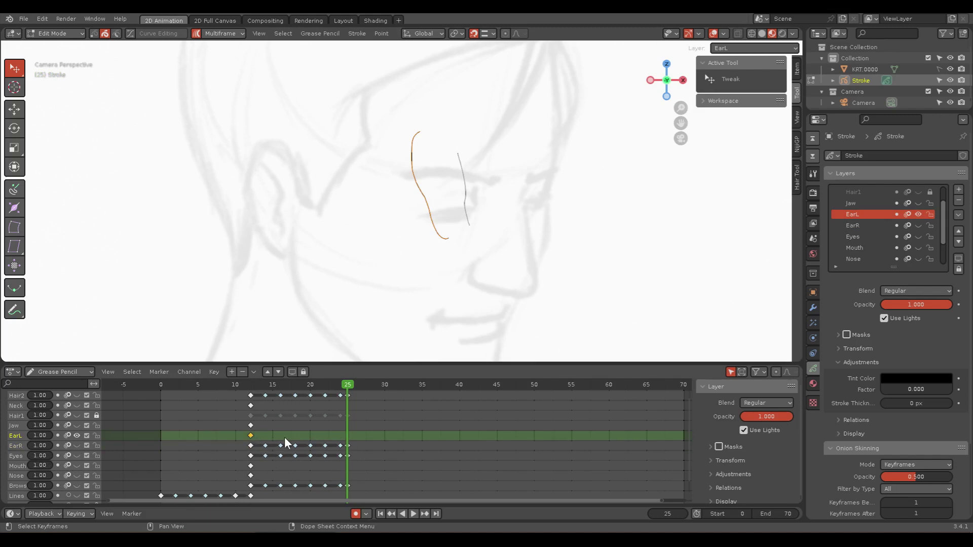
click(251, 382)
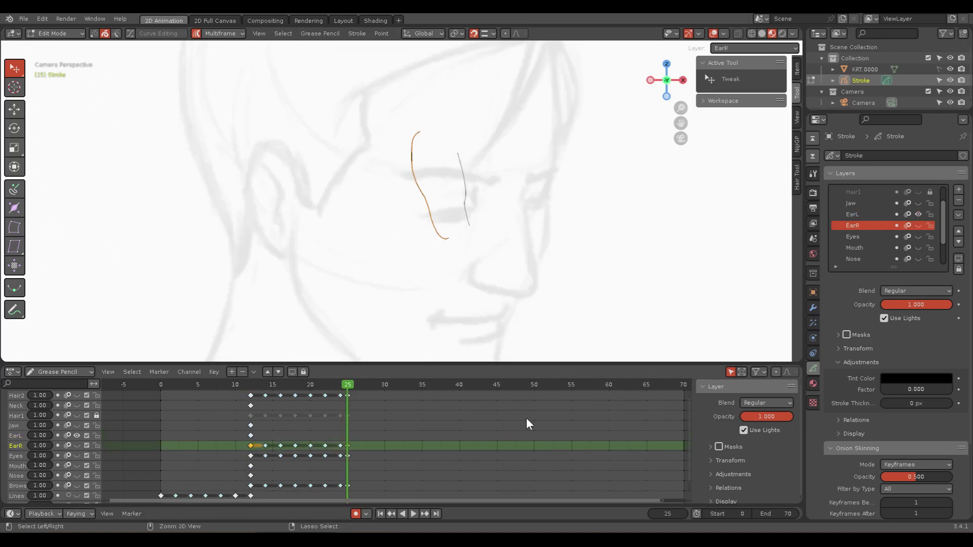
key(Escape)
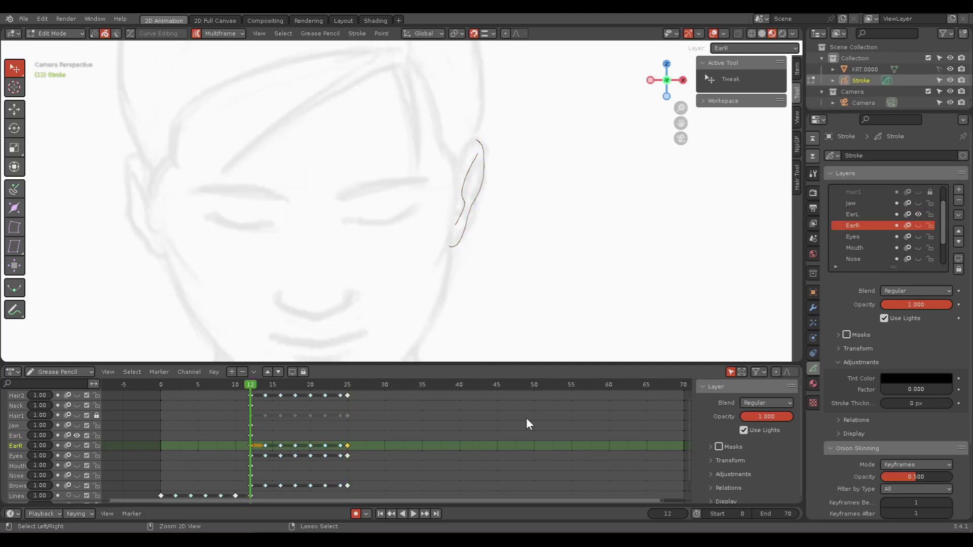
click(250, 434)
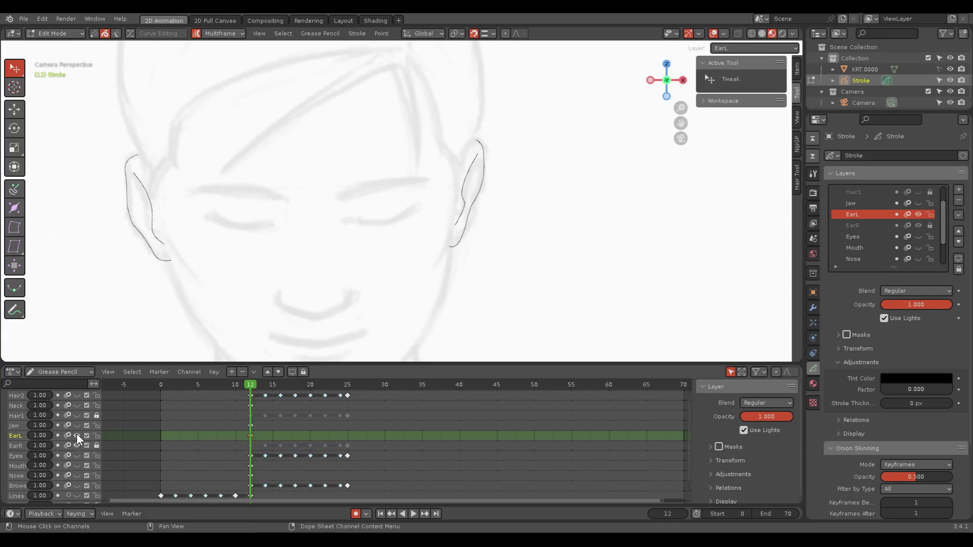
drag(249, 435, 344, 438)
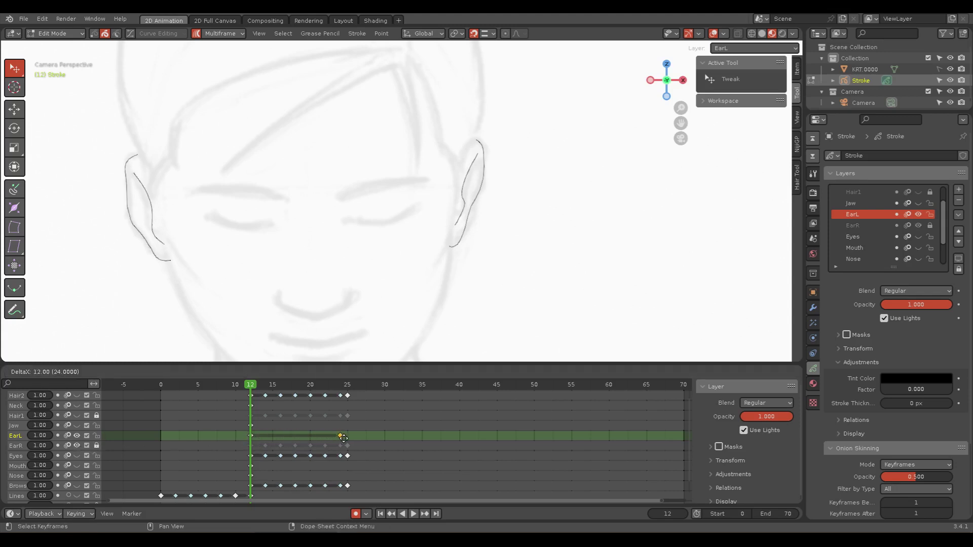
click(349, 438)
click(348, 384)
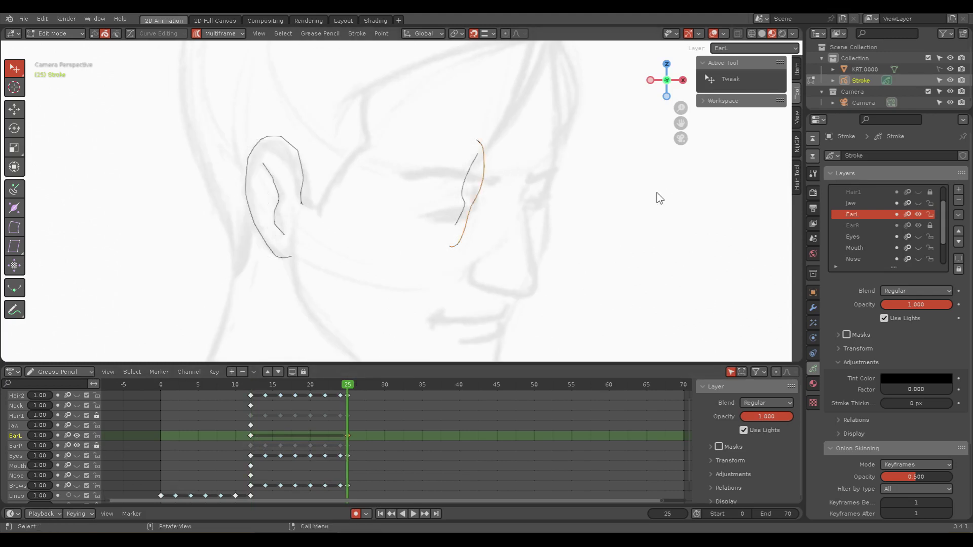
Step: Mirror the EarL ear stroke along X, shrink it evenly, and flip it horizontally again
key(s)
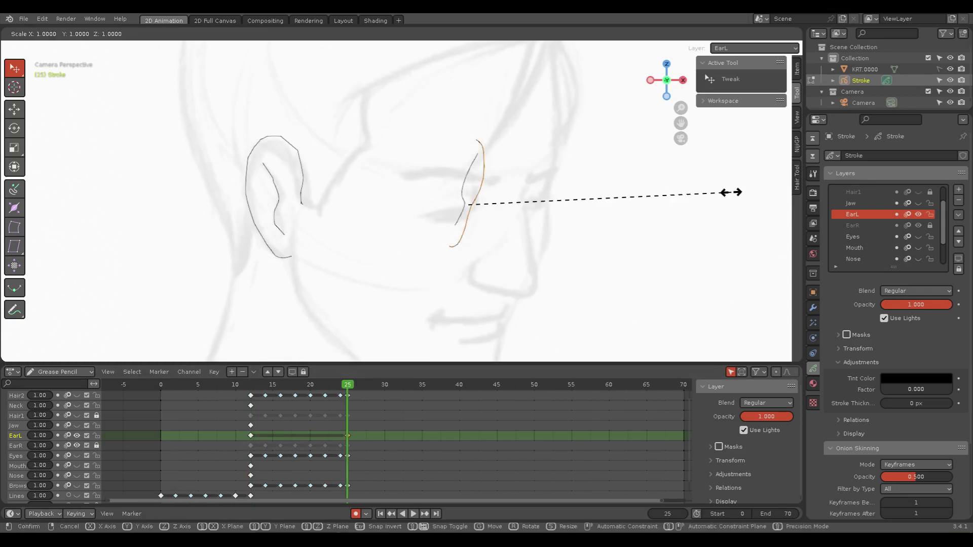
key(x)
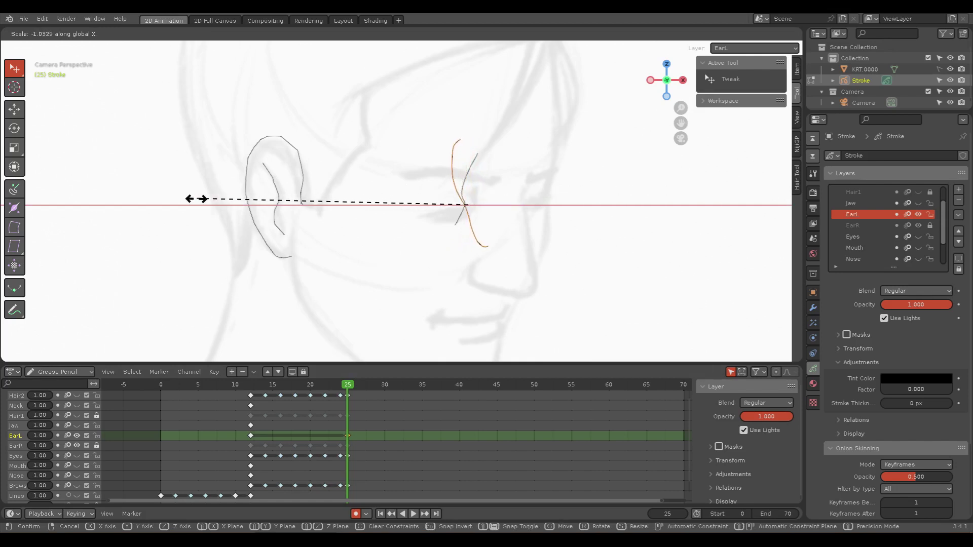
click(166, 202)
key(r)
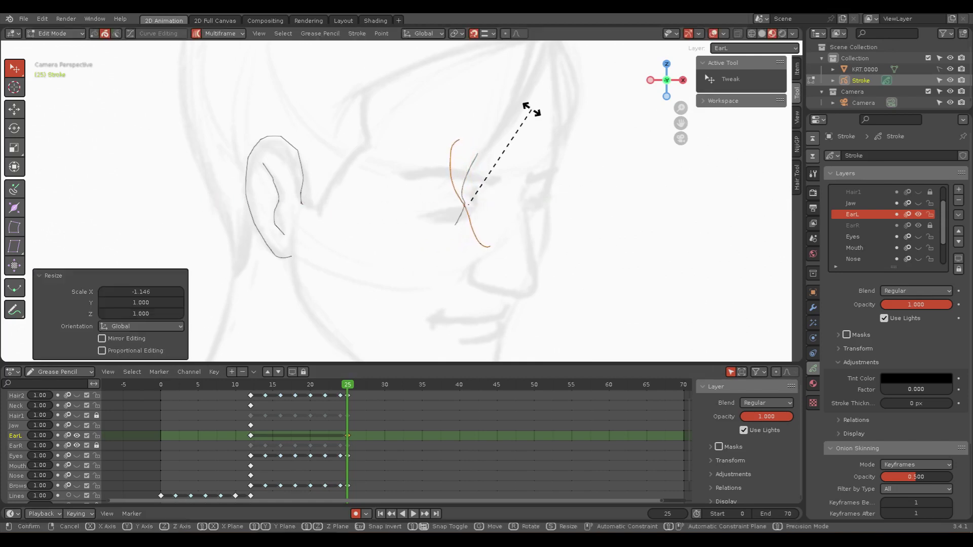
key(Escape)
key(s)
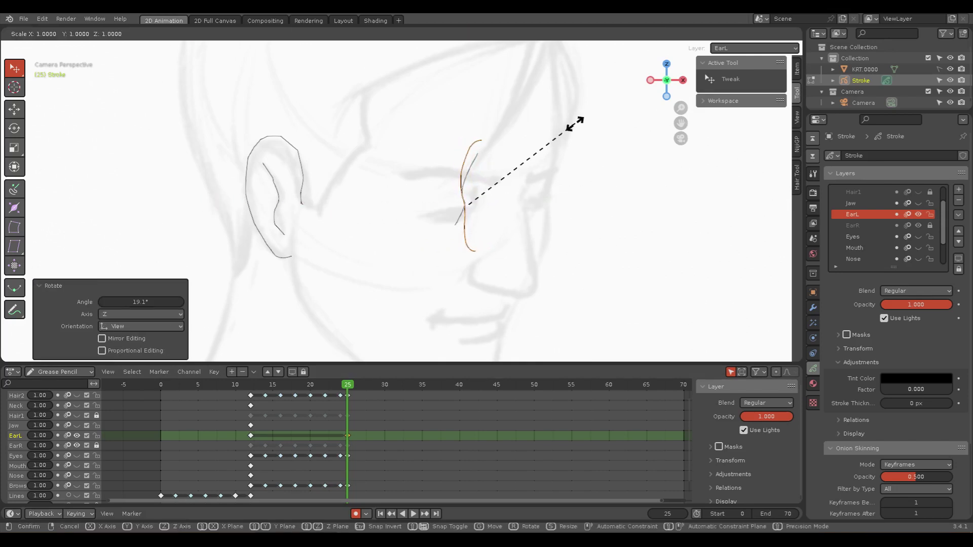
click(531, 146)
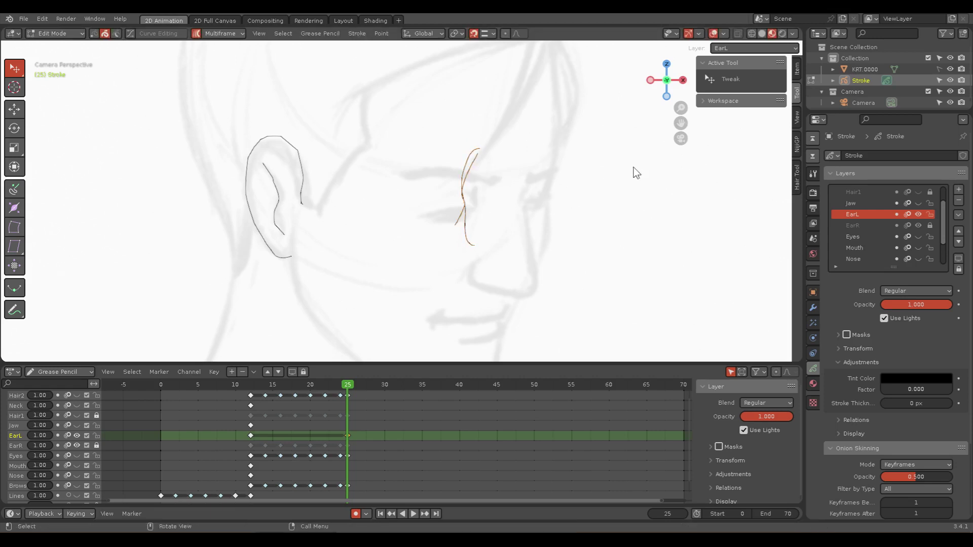
key(s)
key(x)
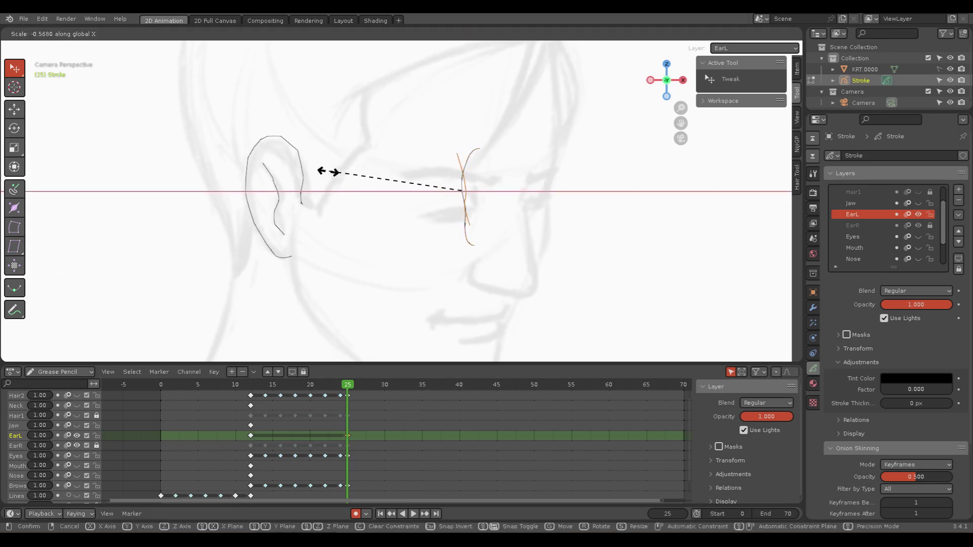
click(382, 178)
Step: Move the EarL ear slightly right, try widening it, then undo the widening
key(g)
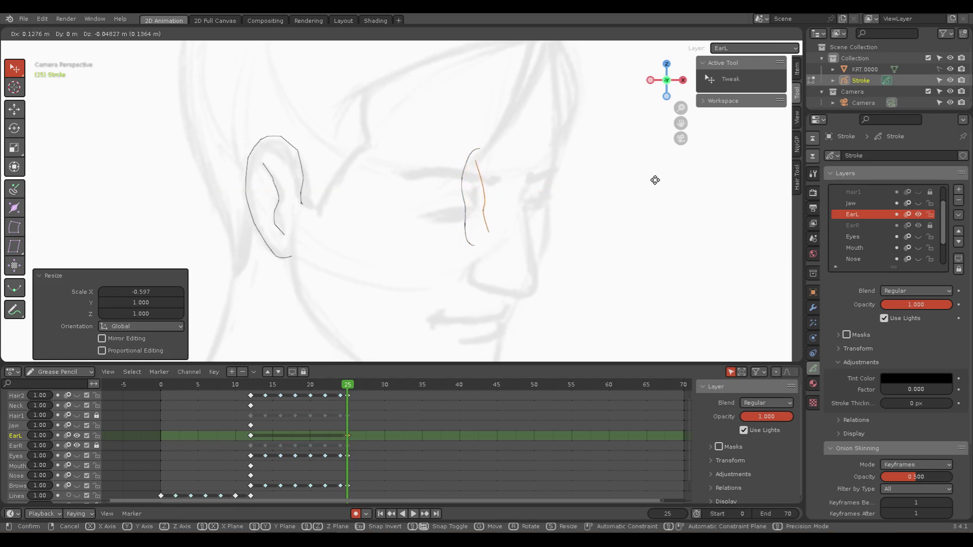
click(656, 181)
key(s)
key(x)
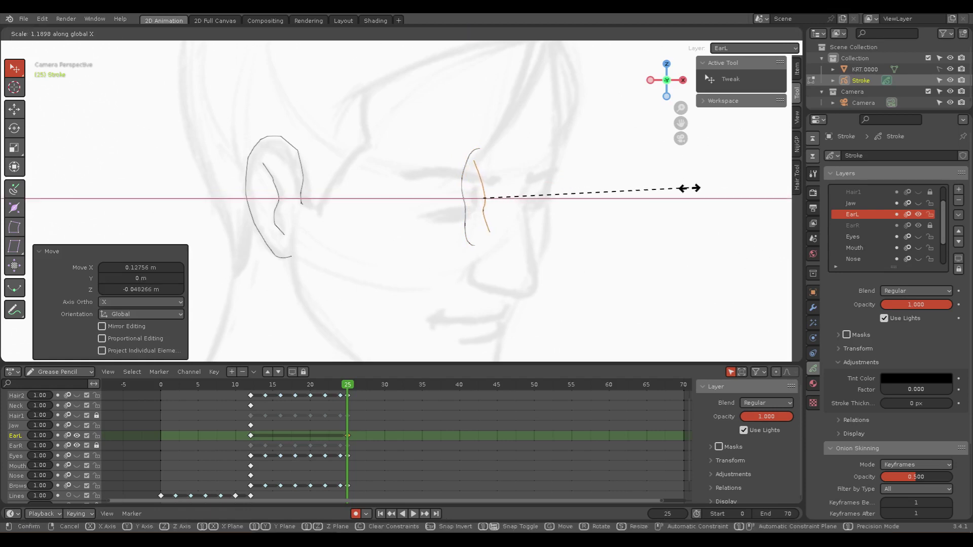
click(757, 204)
key(r)
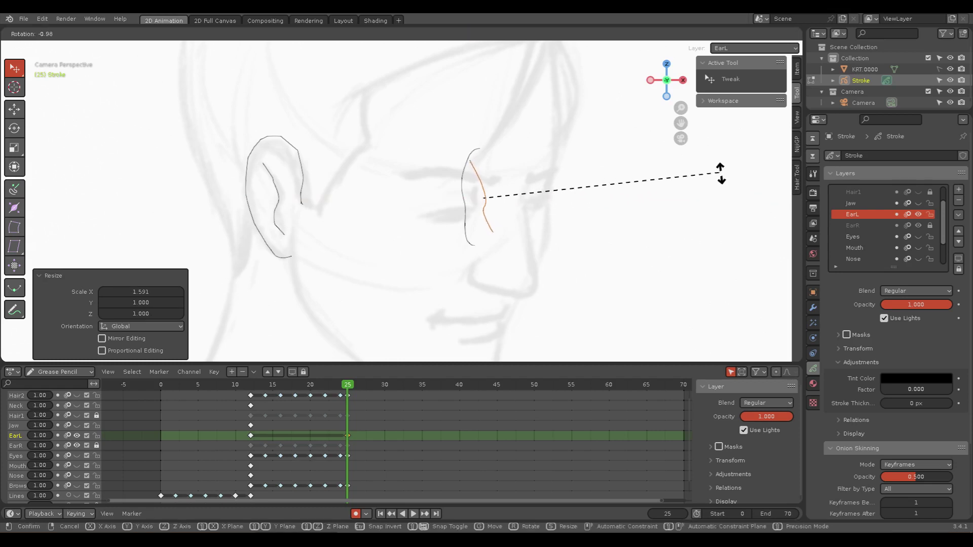
key(Escape)
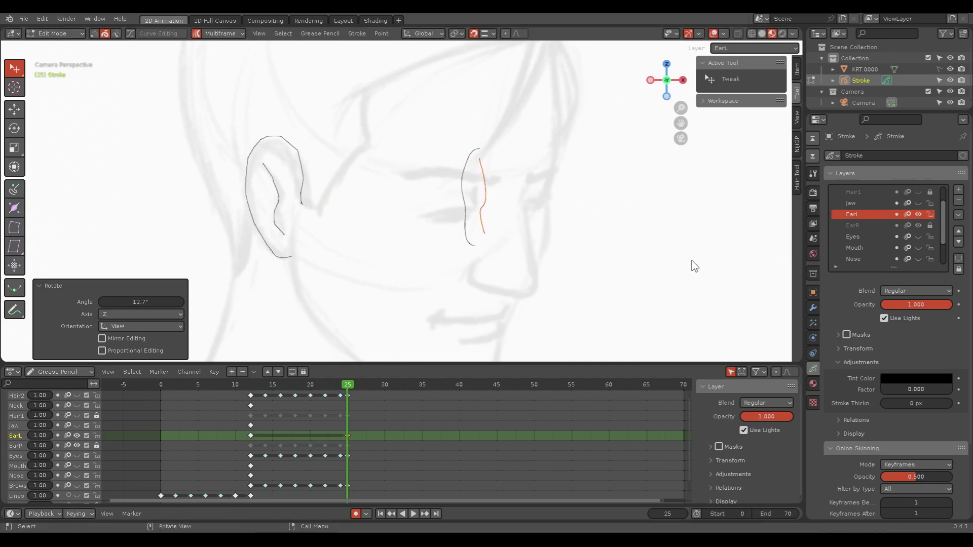
key(ctrl+z)
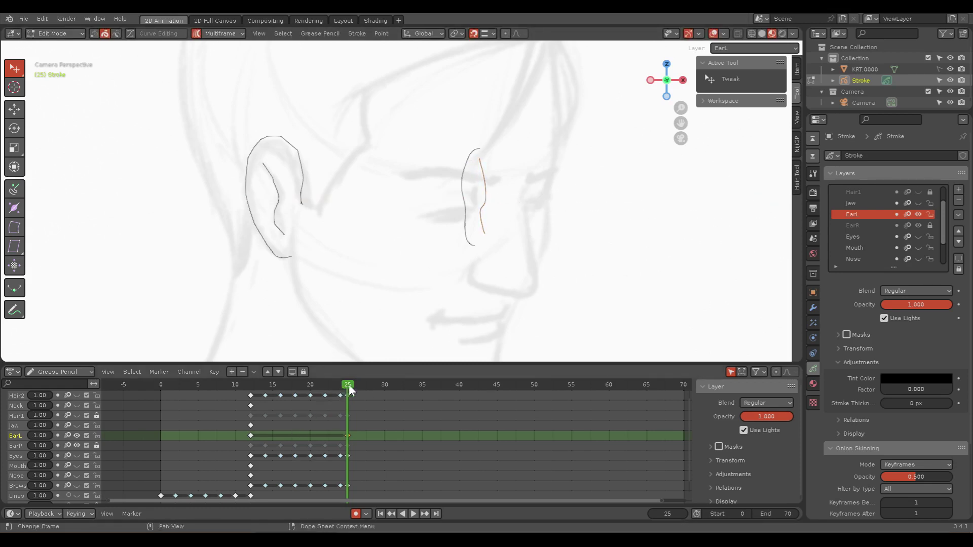
Step: Interpolate EarL's in-between frames from key 12 to 25 and scrub to check
mouse_move(349, 389)
mouse_down()
mouse_move(215, 385)
mouse_move(361, 385)
mouse_move(247, 383)
mouse_move(262, 388)
mouse_up()
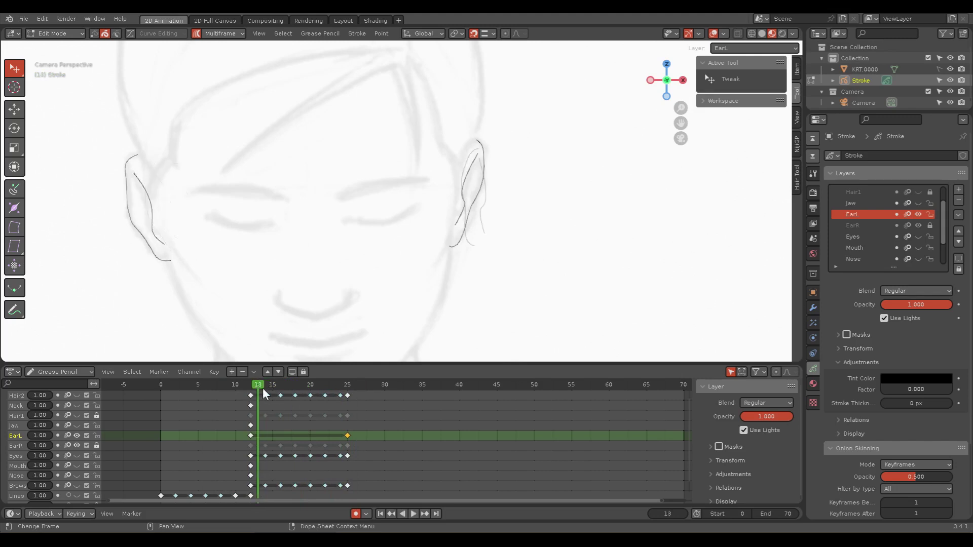
shift+click(250, 436)
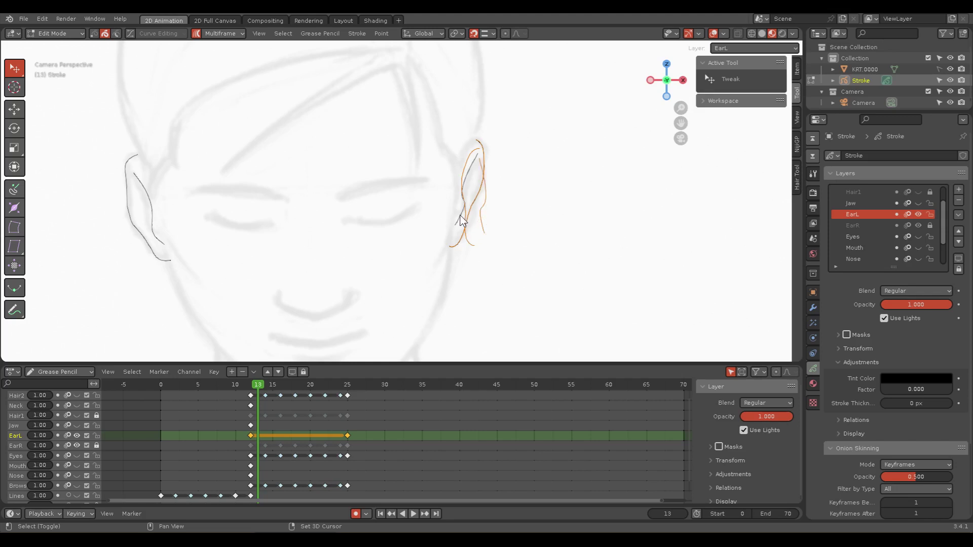
key(ctrl+shift+e)
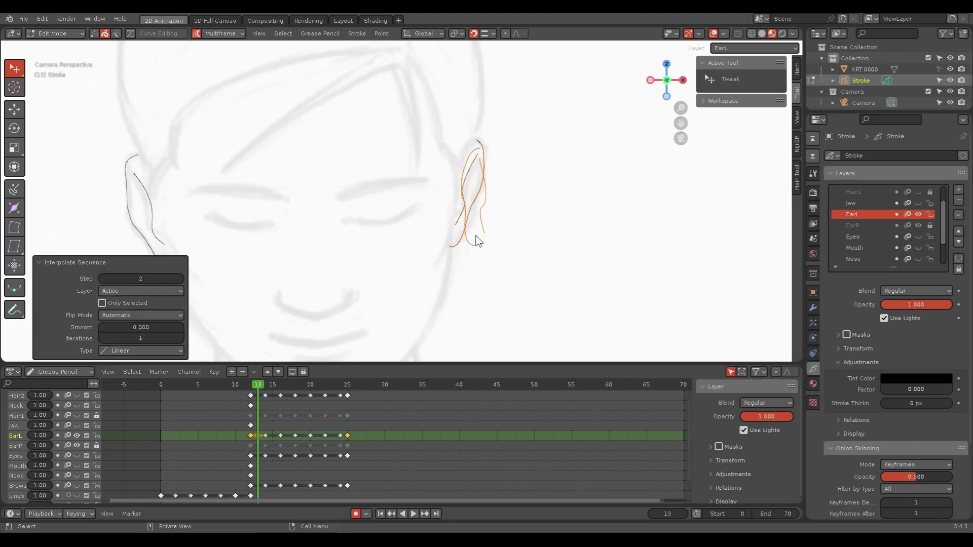
mouse_move(258, 381)
mouse_down()
mouse_move(354, 388)
mouse_move(215, 384)
mouse_move(363, 384)
mouse_move(203, 384)
mouse_move(379, 384)
mouse_move(230, 378)
mouse_move(364, 378)
mouse_move(235, 377)
mouse_move(248, 377)
mouse_up()
Step: Save as untitled1.blend, zoom out to the whole face, and unhide the Jaw layer
key(ctrl+s)
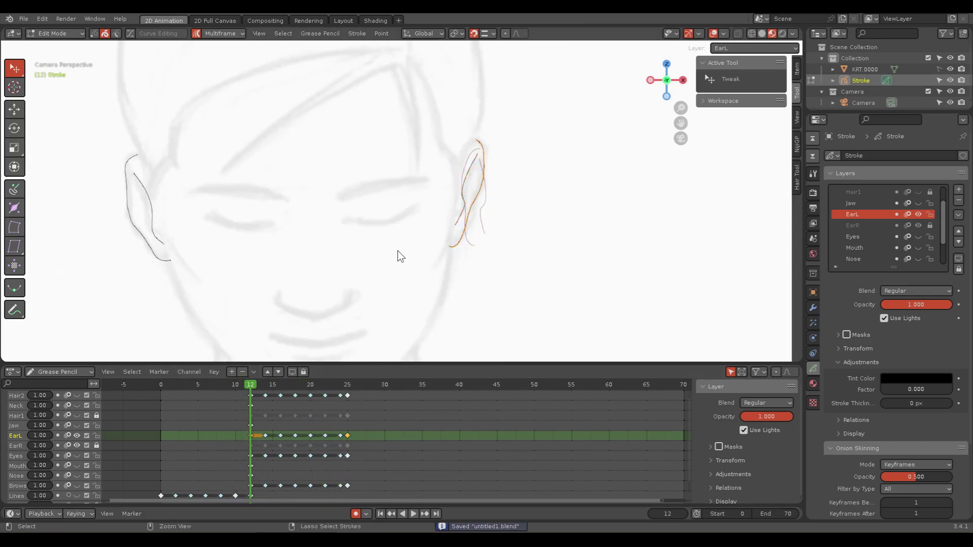
scroll(370, 293, down, 2)
shift+middle_drag(424, 213, 412, 224)
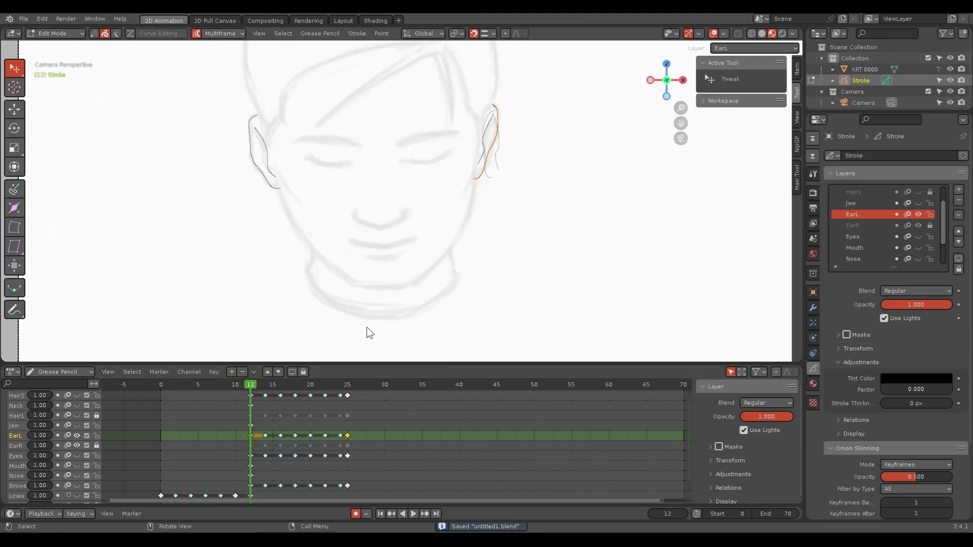
click(78, 424)
Step: Copy the Jaw keyframe to frame 25 and jump to that frame
click(251, 424)
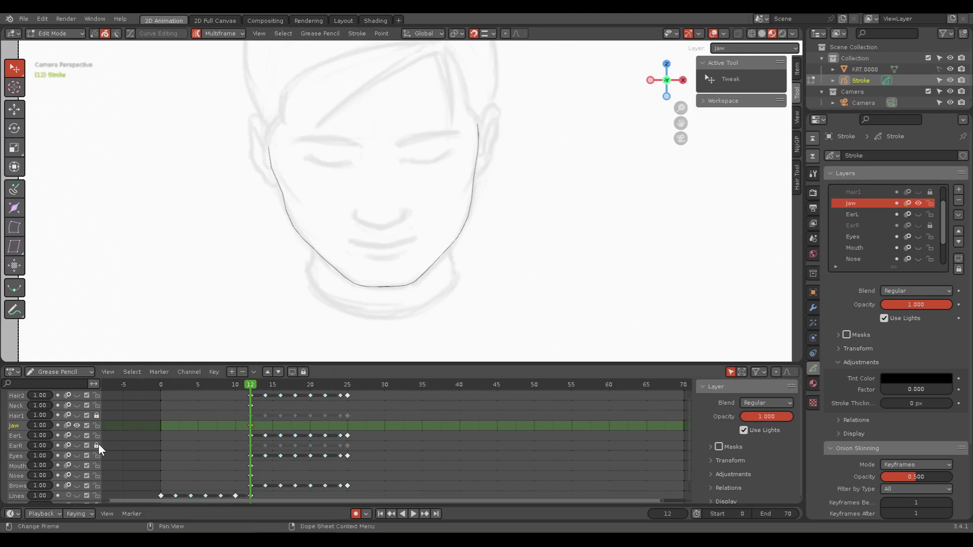
shift+scroll(481, 261, up, 1)
shift+scroll(499, 239, up, 1)
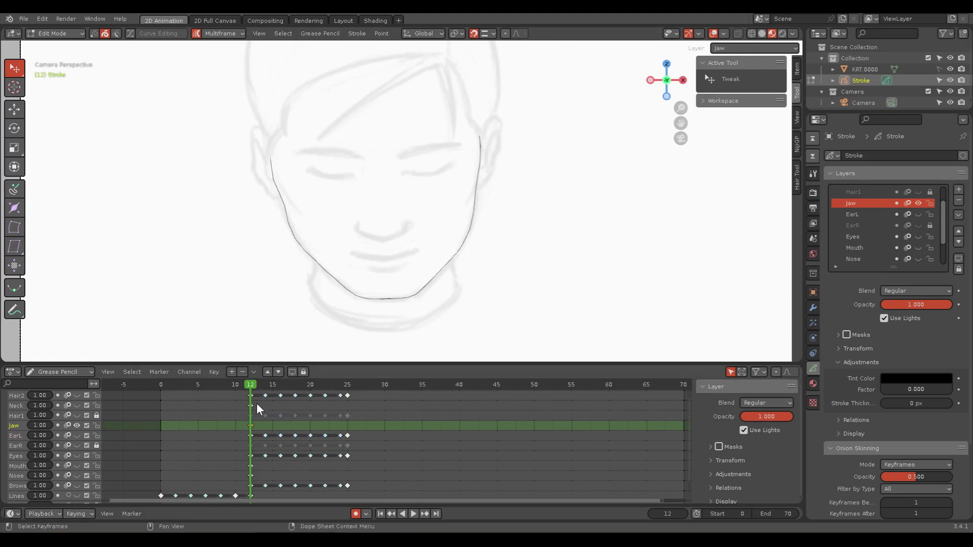
mouse_move(249, 384)
mouse_down()
mouse_move(237, 385)
mouse_move(250, 387)
mouse_up()
key(g)
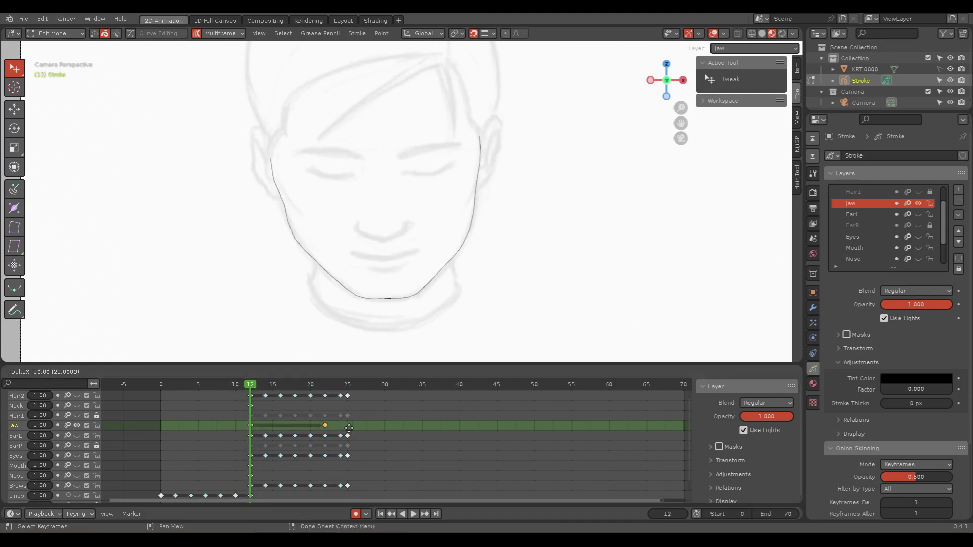
click(367, 430)
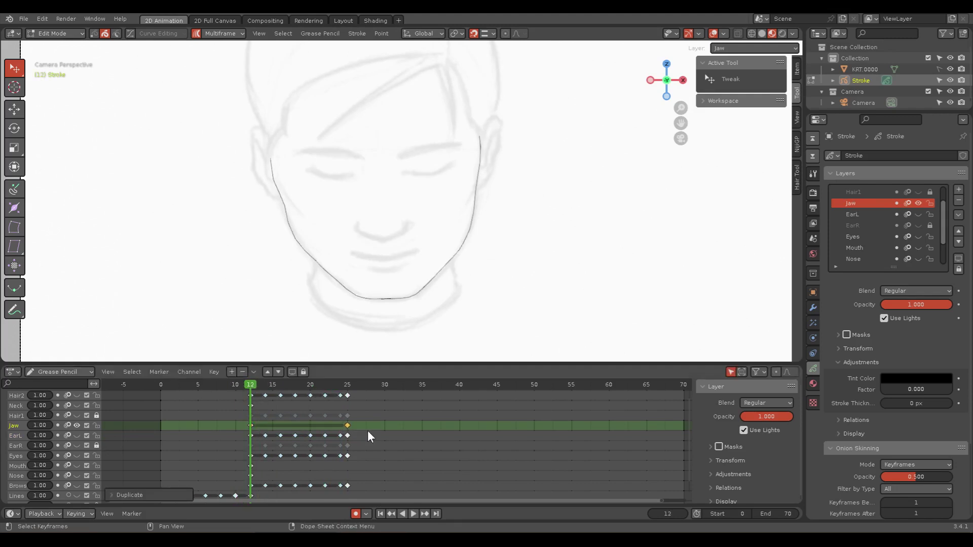
click(348, 386)
Step: Shift the frame-25 jaw stroke 0.62 m right along X and switch to Sculpt Mode
shift+middle_drag(484, 261, 428, 258)
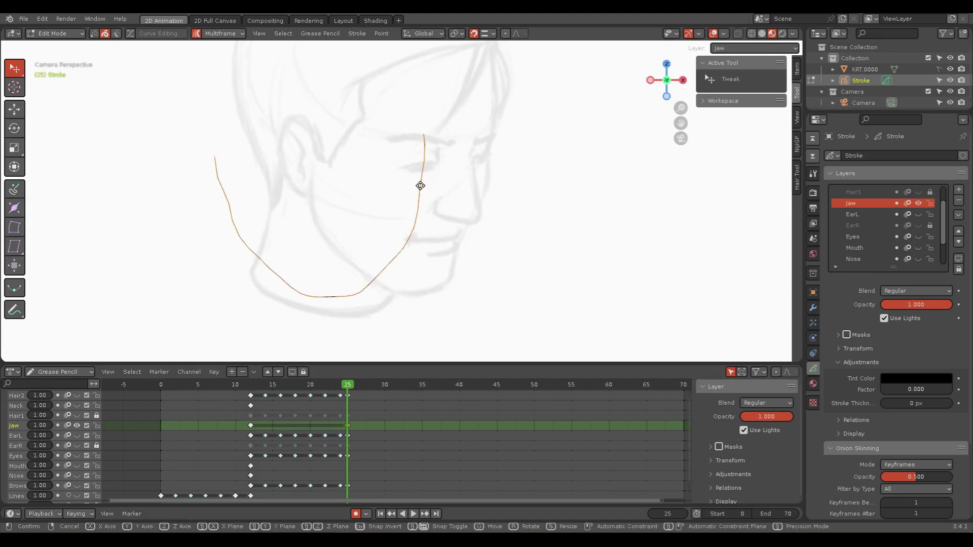
key(g)
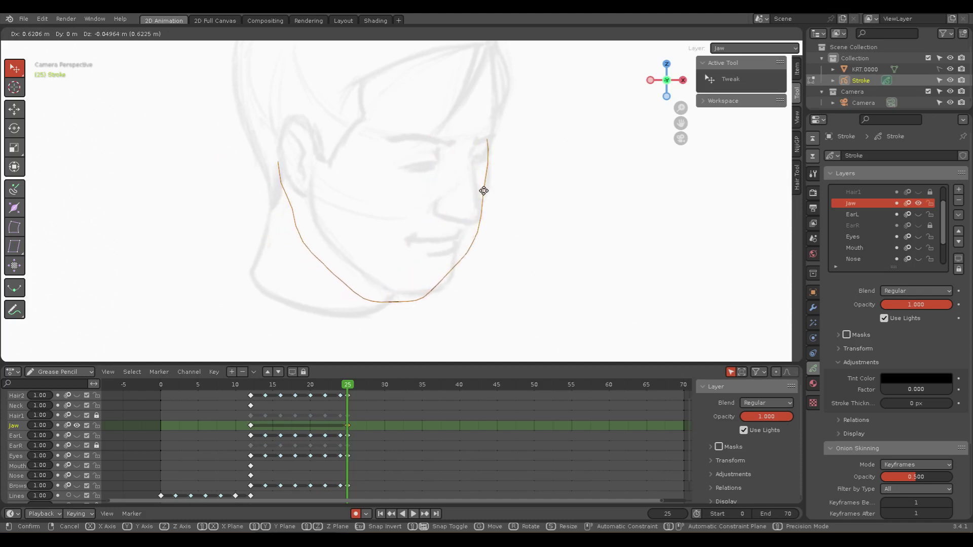
click(483, 190)
key(ctrl+Tab)
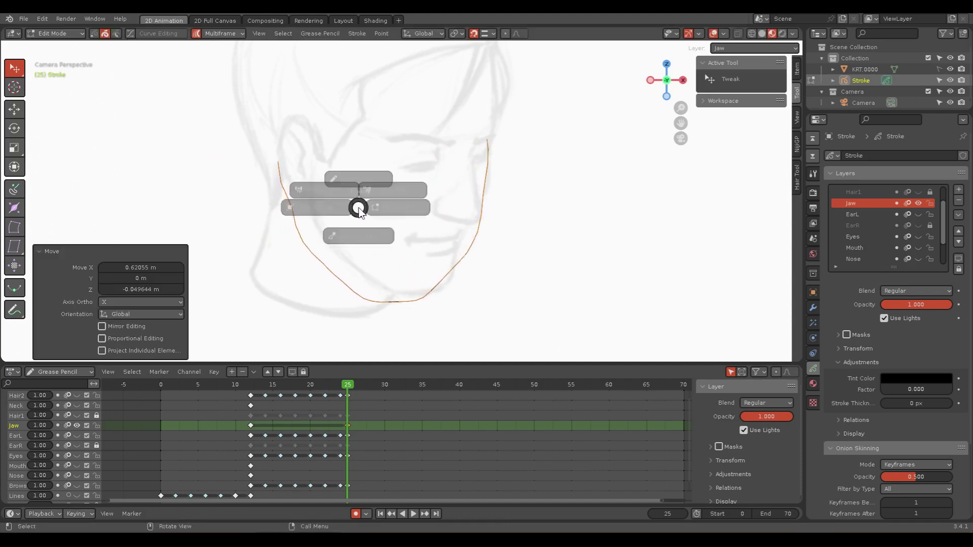
click(435, 208)
Step: With an enlarged Grab brush, pull the jaw line near the chin and below the ear
key(f)
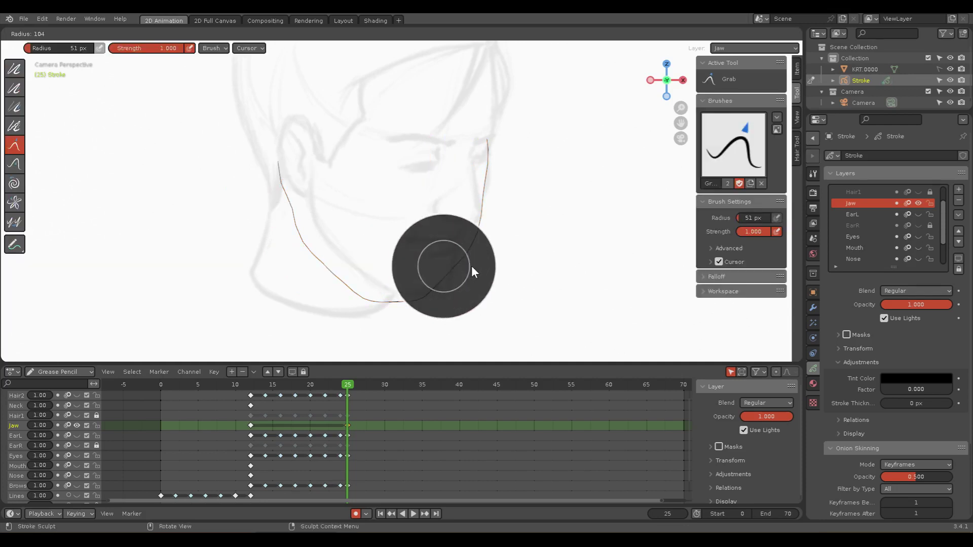
click(472, 265)
drag(420, 289, 437, 286)
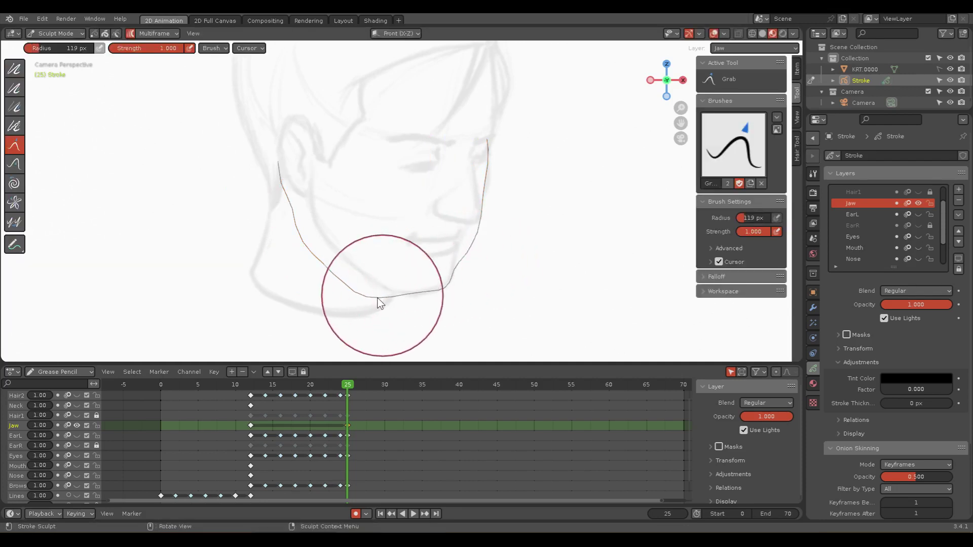
drag(381, 300, 393, 291)
drag(308, 268, 322, 243)
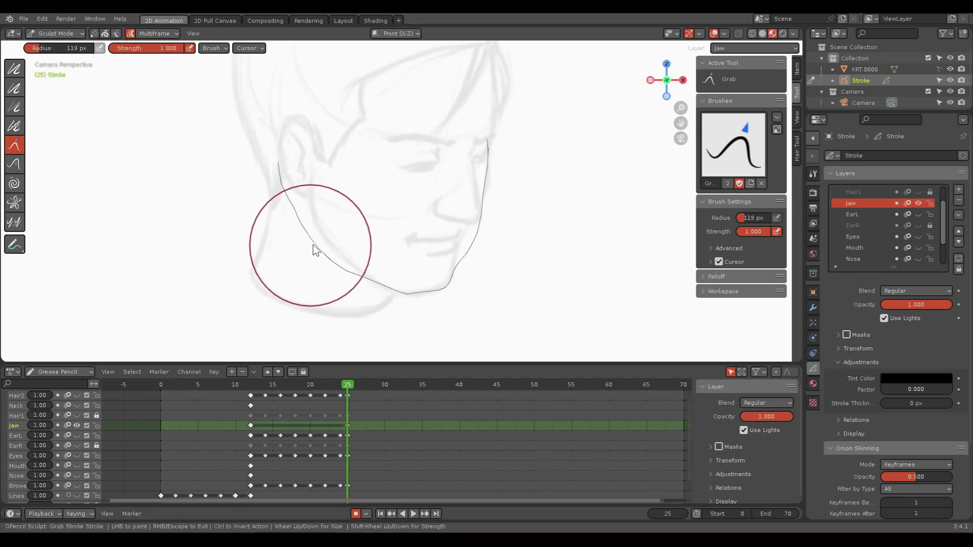
drag(337, 284, 343, 278)
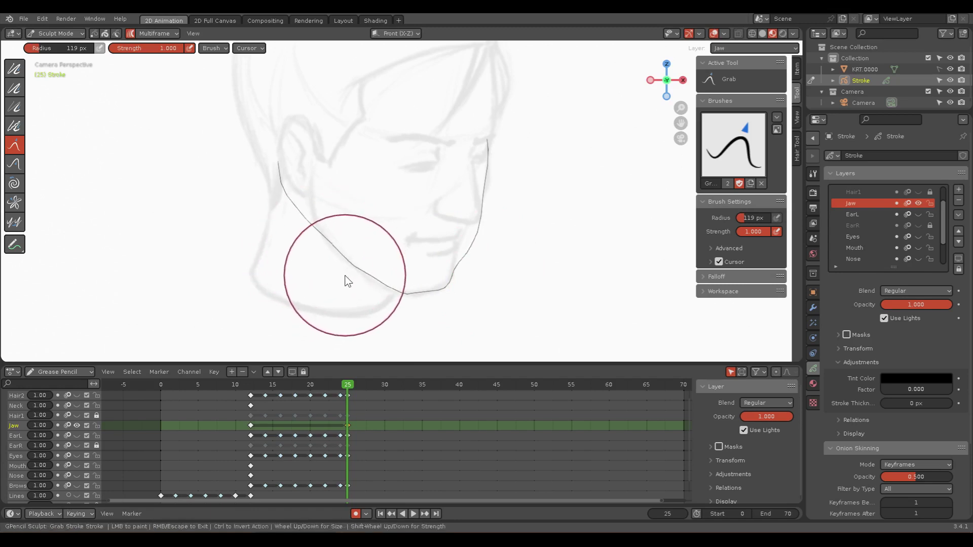
mouse_move(272, 178)
mouse_down()
mouse_move(302, 186)
mouse_move(313, 161)
mouse_up()
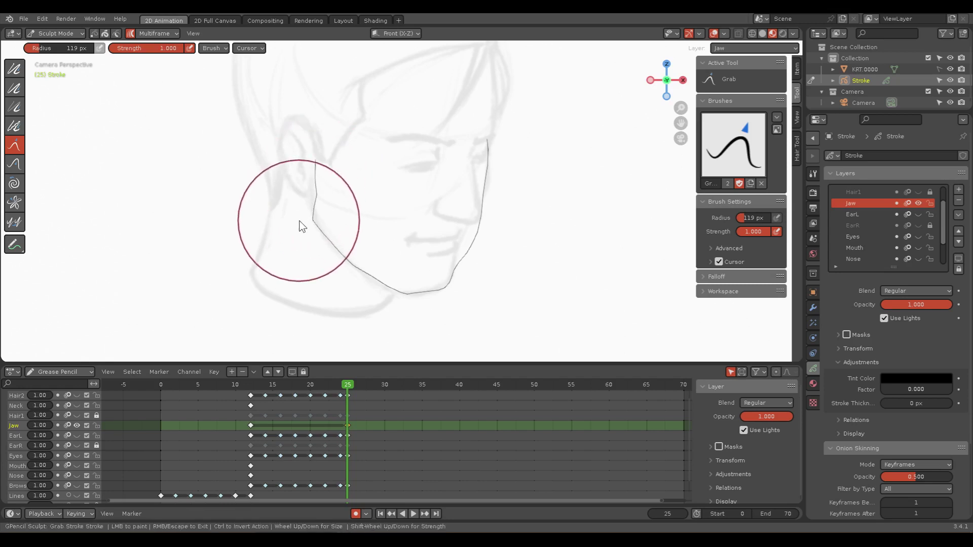
mouse_move(299, 221)
mouse_down()
mouse_move(314, 201)
mouse_move(308, 222)
mouse_move(317, 224)
mouse_move(320, 178)
mouse_up()
Step: Shrink the brush to 94 px and refine the chin and lower-right jaw curve
key(f)
click(324, 223)
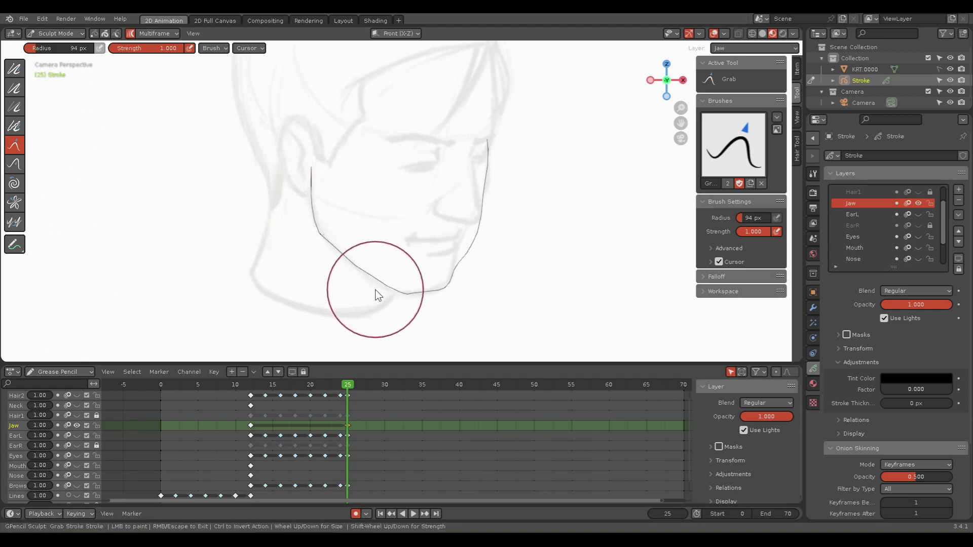
drag(356, 282, 390, 284)
drag(489, 261, 482, 244)
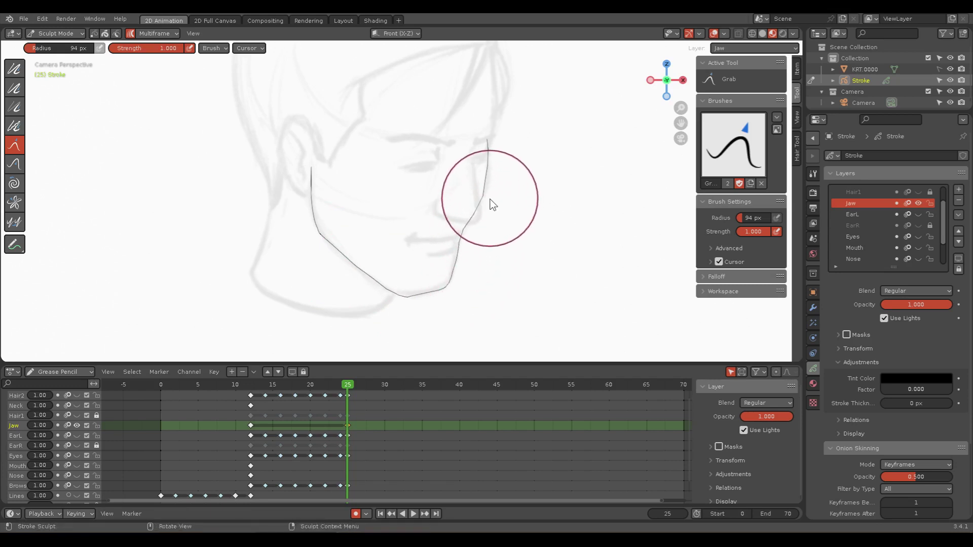
mouse_move(483, 185)
mouse_down()
mouse_move(495, 206)
mouse_move(480, 220)
mouse_up()
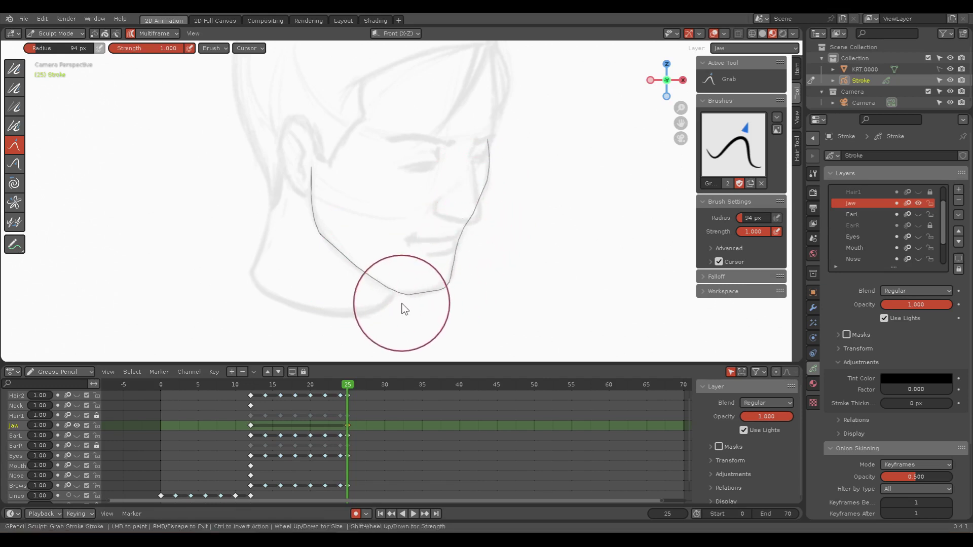
mouse_move(431, 308)
mouse_down()
mouse_move(448, 286)
mouse_move(441, 306)
mouse_move(410, 308)
mouse_move(413, 300)
mouse_up()
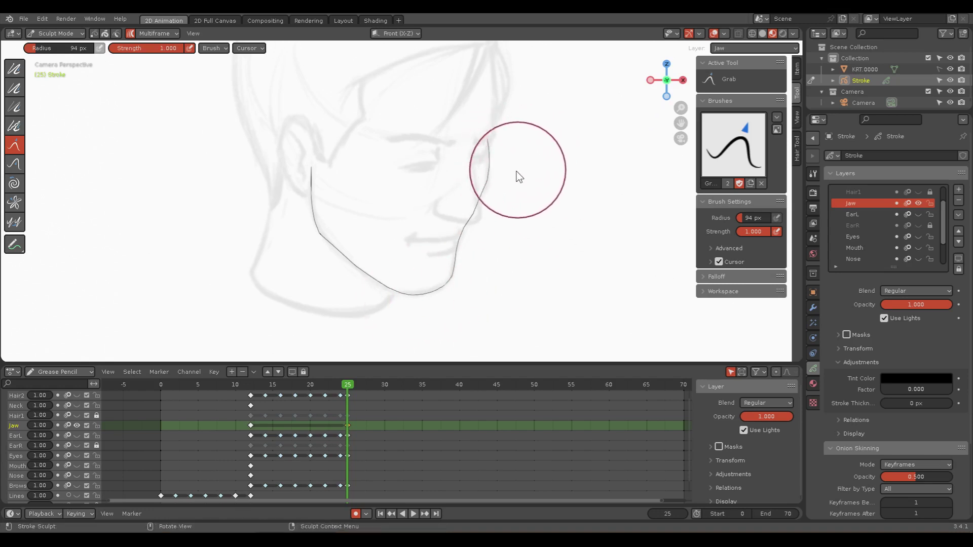
Step: Refine the upper cheek line with a 61 px brush, save, and view frame 20
key(f)
click(505, 167)
mouse_move(505, 166)
mouse_down()
mouse_move(489, 143)
mouse_move(490, 164)
mouse_up()
shift+middle_drag(548, 162, 538, 192)
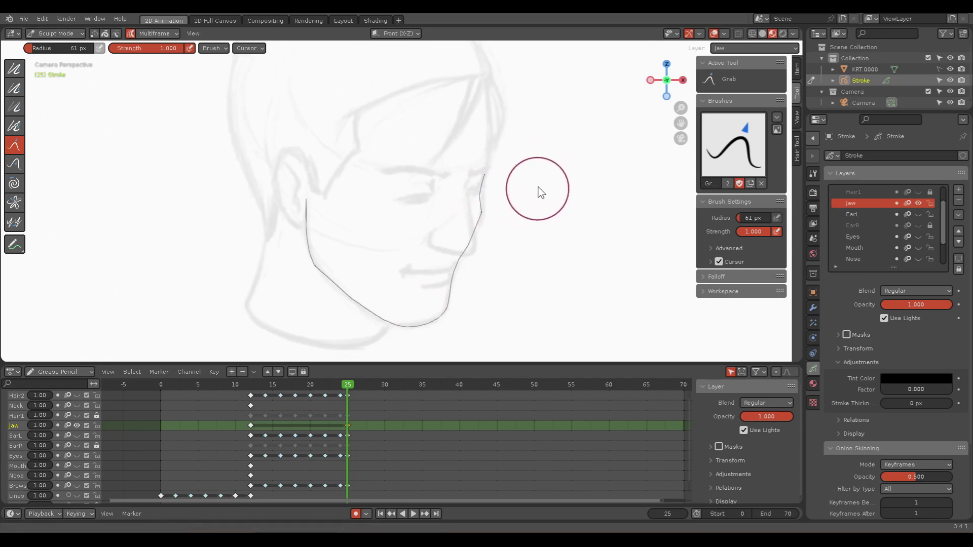
mouse_move(487, 196)
mouse_down()
mouse_move(492, 161)
mouse_move(488, 217)
mouse_move(502, 210)
mouse_move(492, 236)
mouse_move(463, 256)
mouse_up()
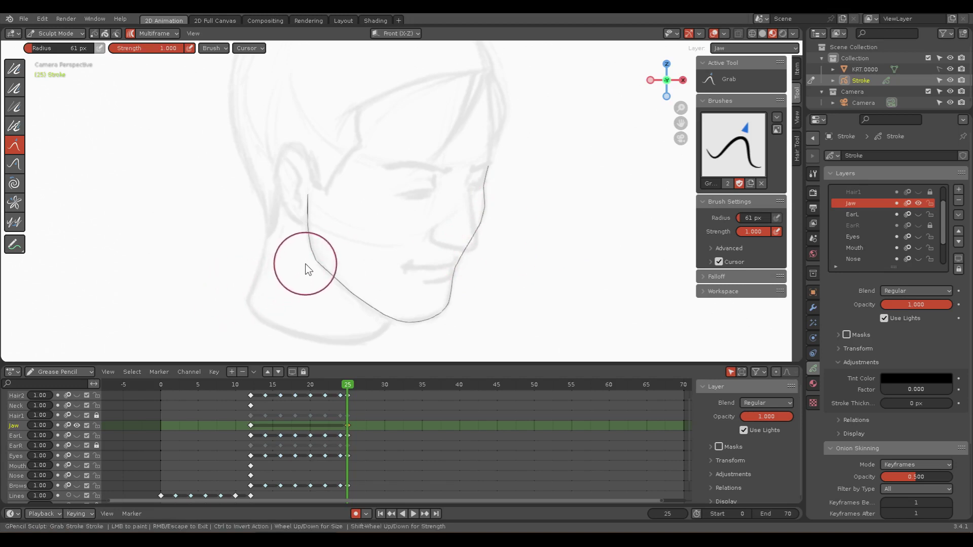
drag(311, 270, 336, 254)
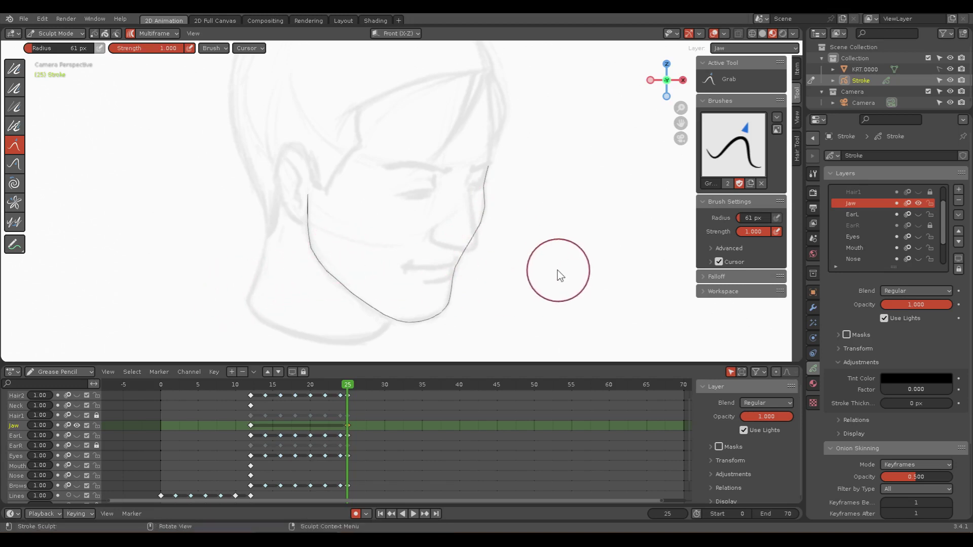
key(ctrl+s)
drag(342, 388, 312, 388)
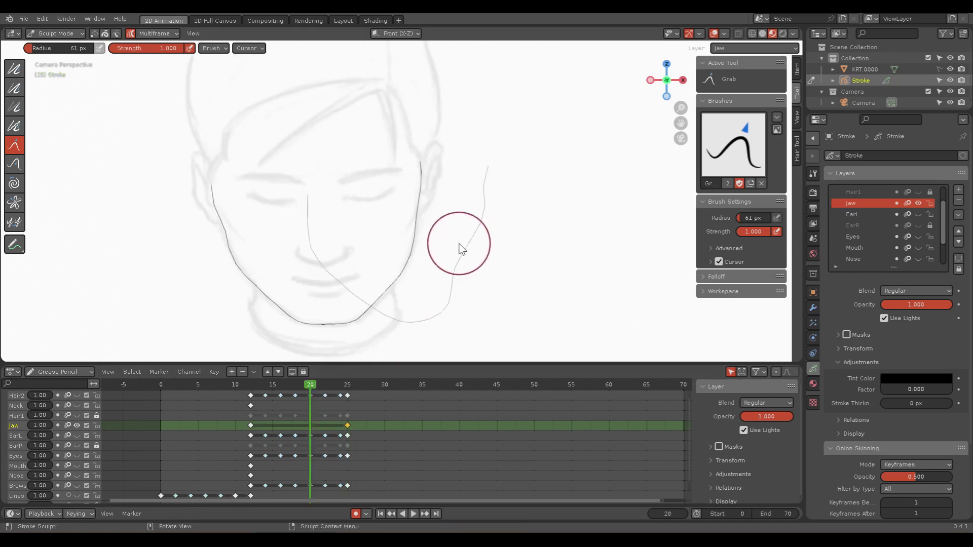
Step: Back in Edit Mode, interpolate jaw in-betweens from 12 to 25, save, and hide Jaw
key(ctrl+Tab)
click(534, 250)
key(ctrl+shift+e)
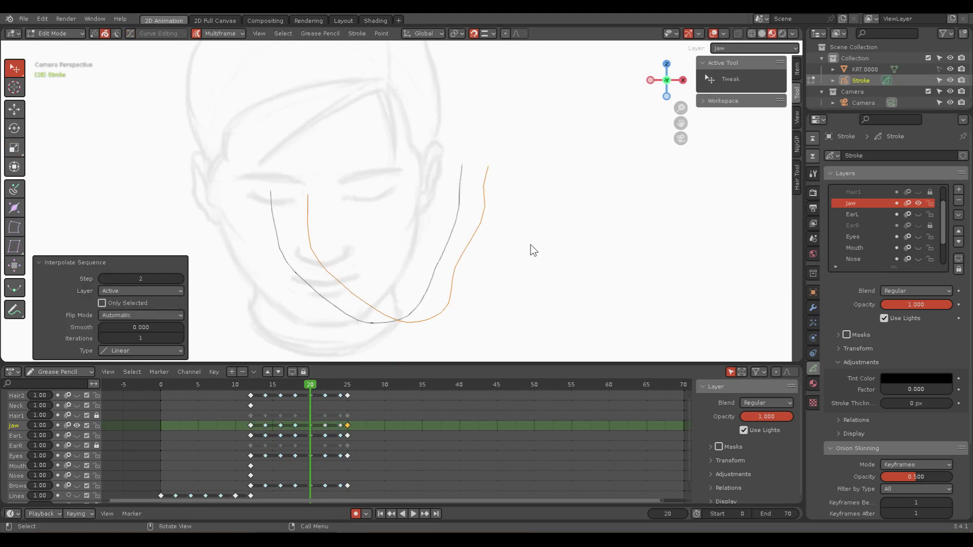
drag(291, 388, 361, 387)
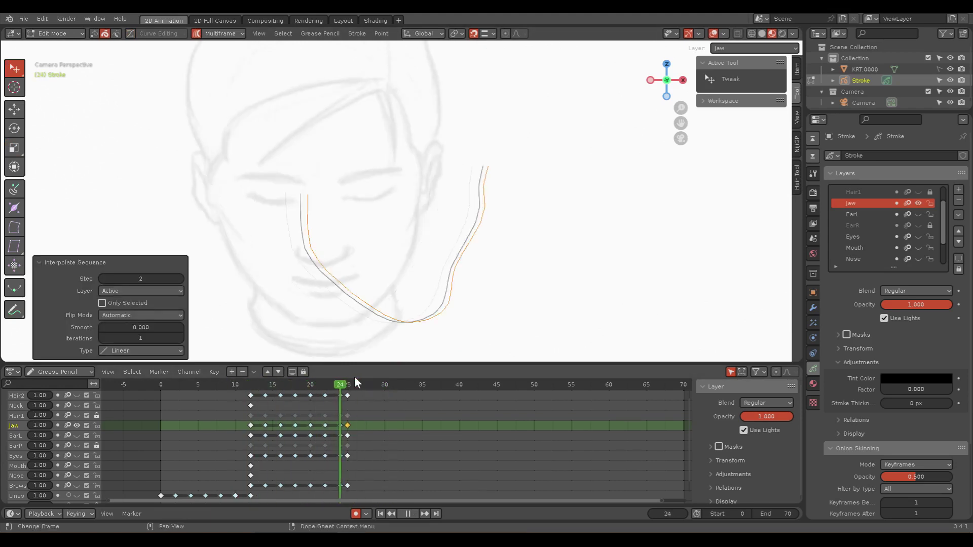
key(space)
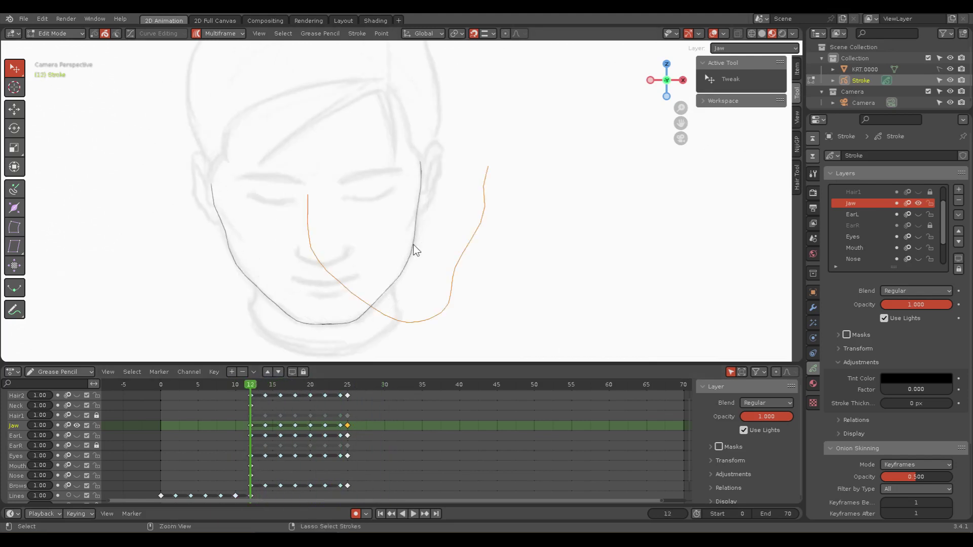
key(ctrl+s)
click(77, 425)
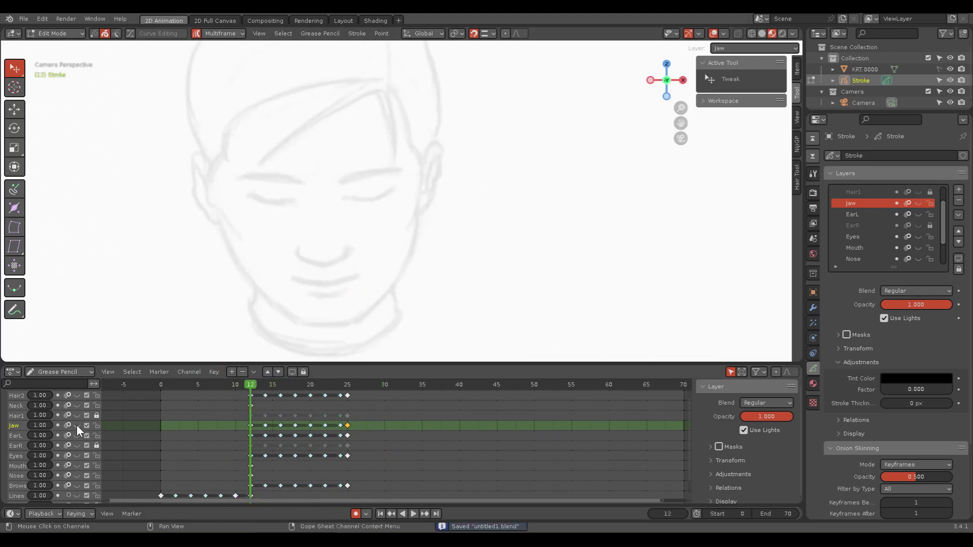
Step: Make the Neck layer active and visible, then preview the animation
click(17, 407)
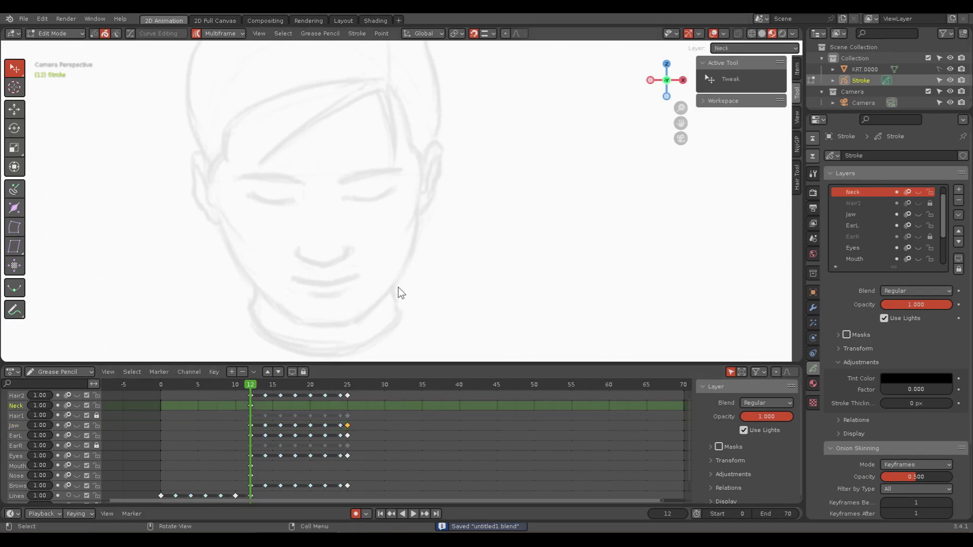
mouse_move(398, 288)
shift+middle_down()
mouse_move(486, 239)
mouse_move(494, 200)
shift+middle_up()
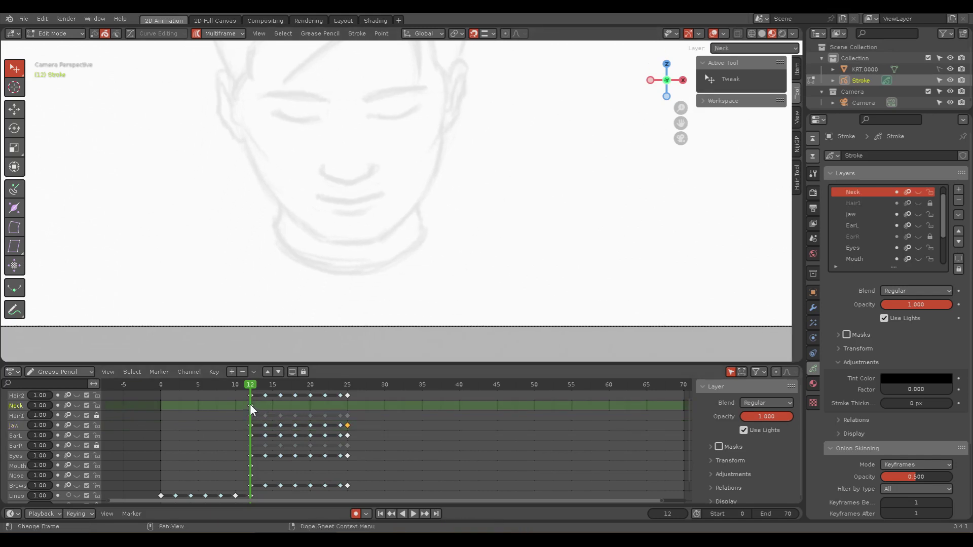
click(77, 406)
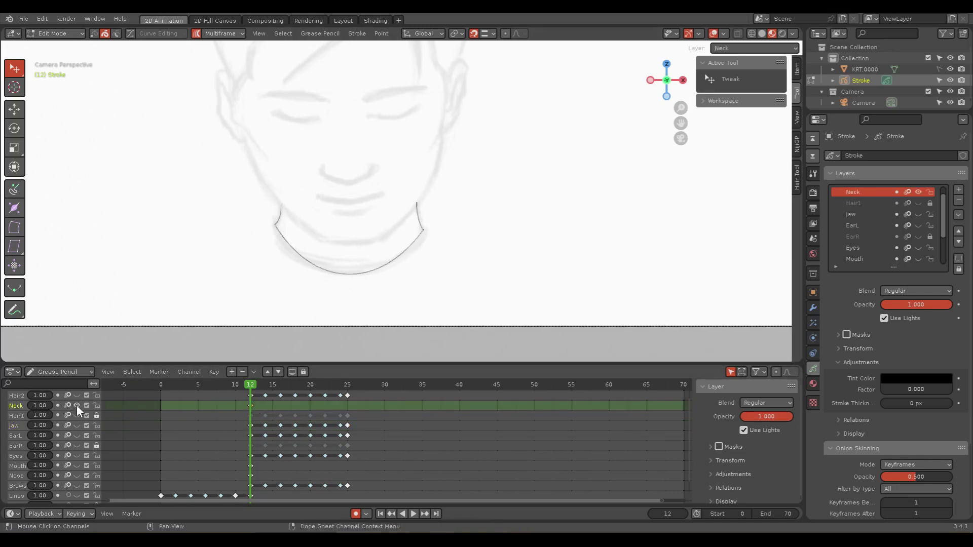
key(space)
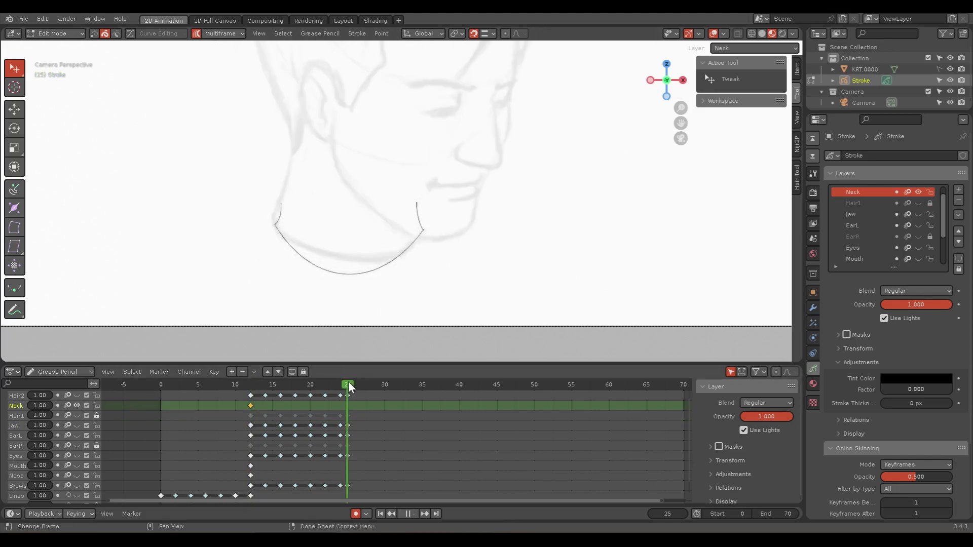
key(space)
Step: Duplicate the Neck frame-12 keyframe to frame 25 and select its whole neck stroke there
click(249, 384)
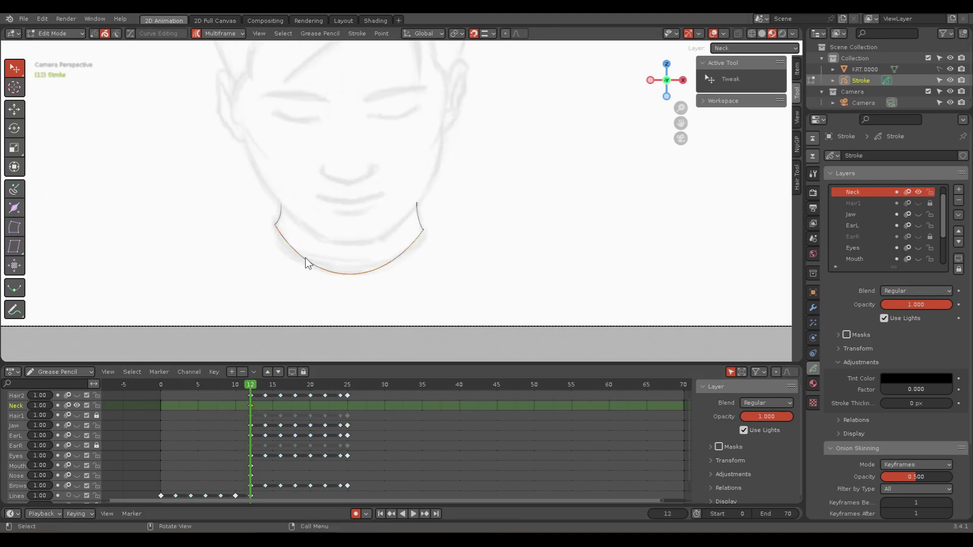
drag(251, 405, 345, 410)
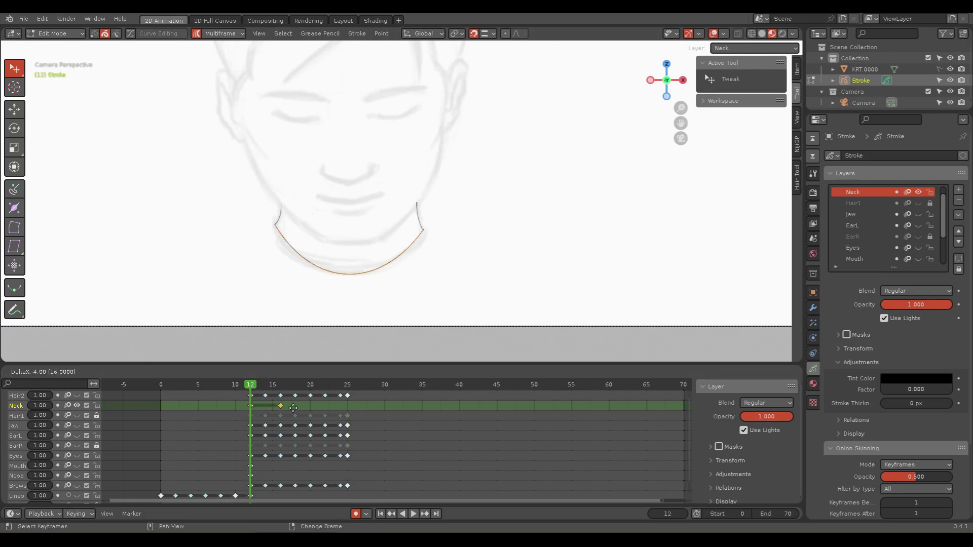
click(353, 410)
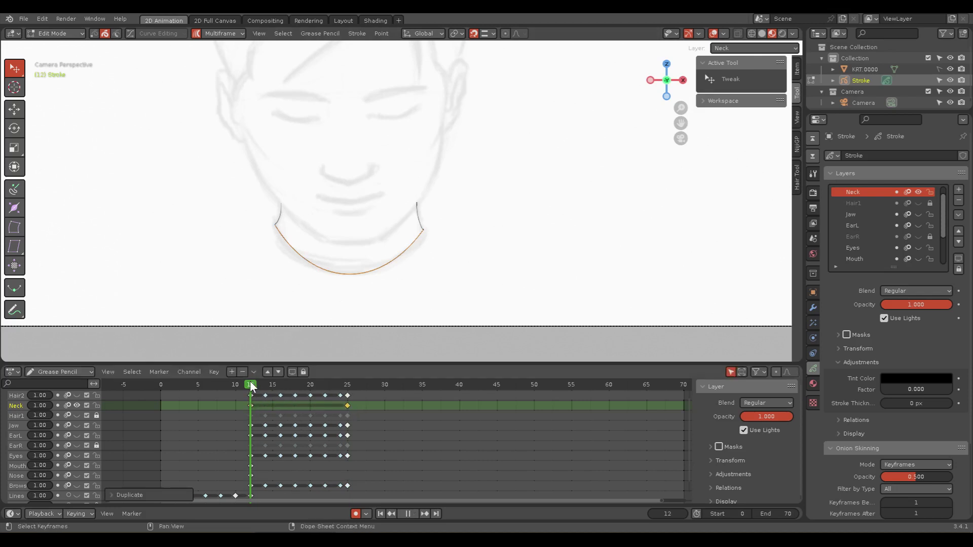
drag(251, 384, 348, 385)
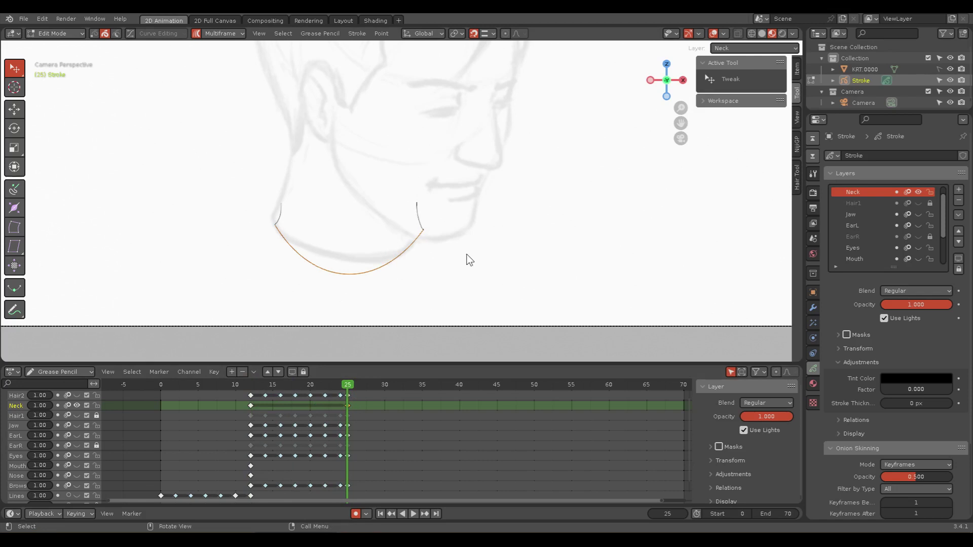
click(281, 212)
Step: In Sculpt Mode, lift the neck's lower curve with Grab and shrink the brush to 60 px
key(ctrl+Tab)
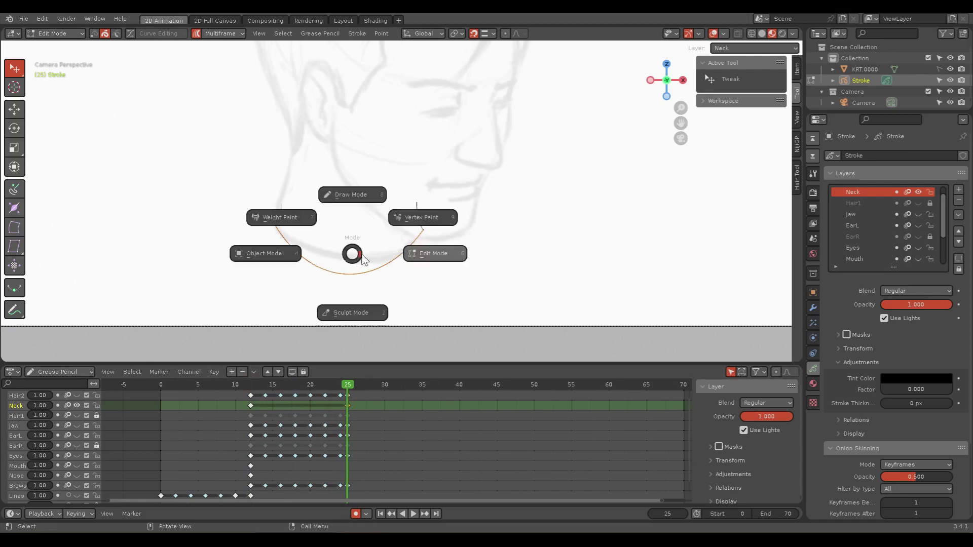
click(355, 308)
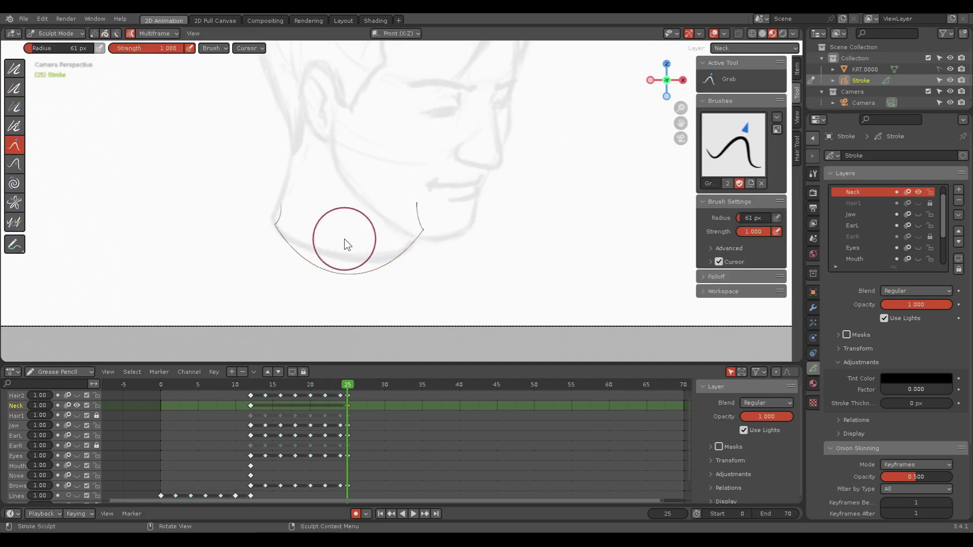
scroll(358, 249, up, 3)
mouse_move(326, 276)
mouse_down()
mouse_move(424, 251)
mouse_move(413, 234)
mouse_up()
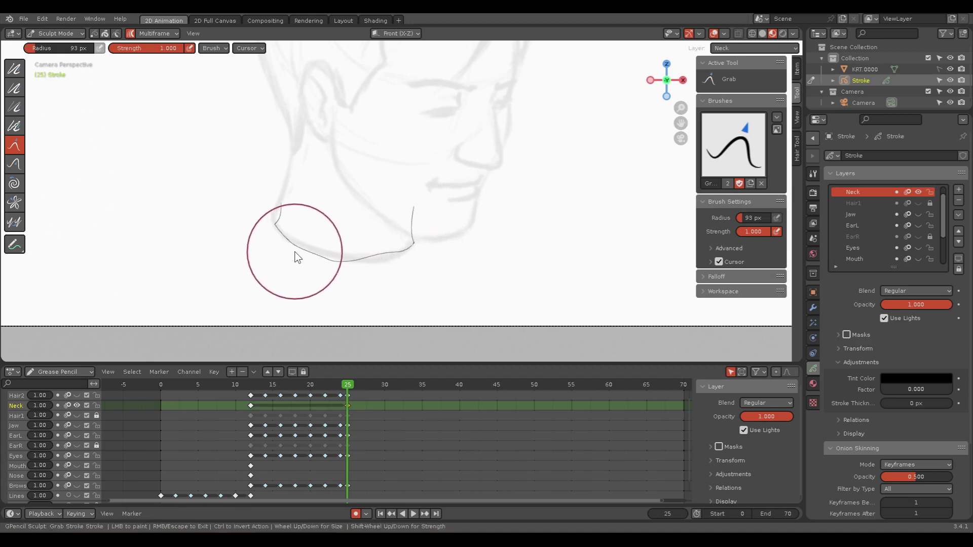
mouse_move(350, 265)
mouse_down()
mouse_move(389, 266)
mouse_move(365, 259)
mouse_up()
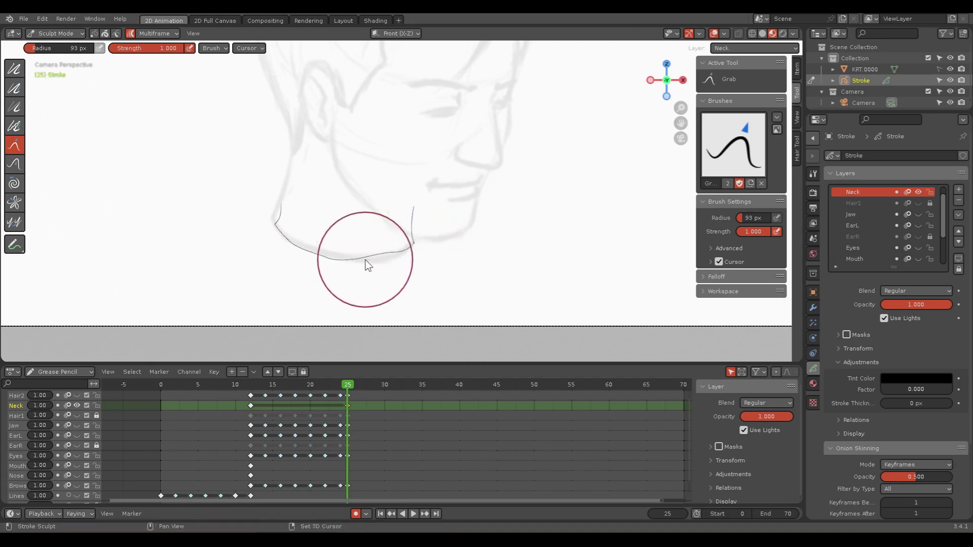
key(f)
click(349, 248)
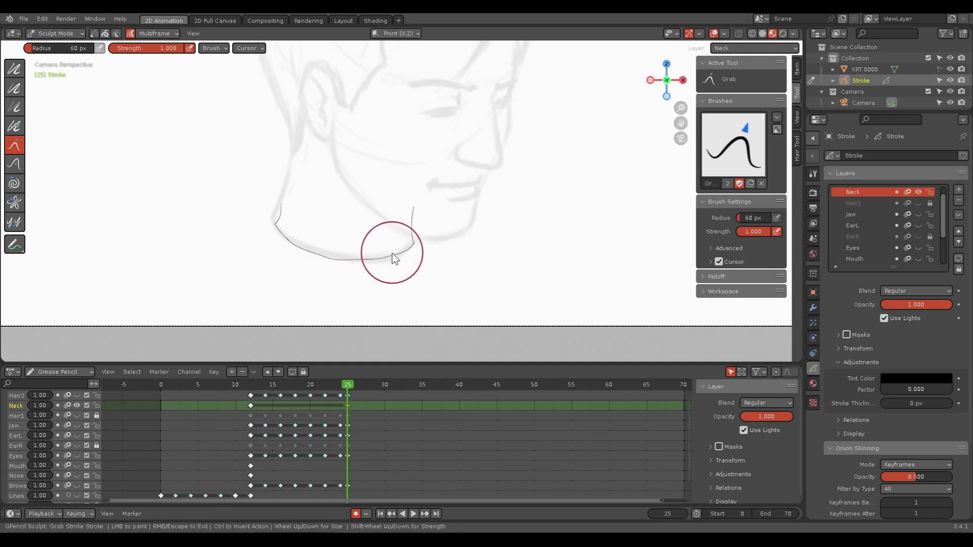
Step: Reshape the neck's lower-left curve and left line, refining with a 36 px brush
mouse_move(391, 254)
mouse_down()
mouse_move(281, 236)
mouse_move(297, 254)
mouse_up()
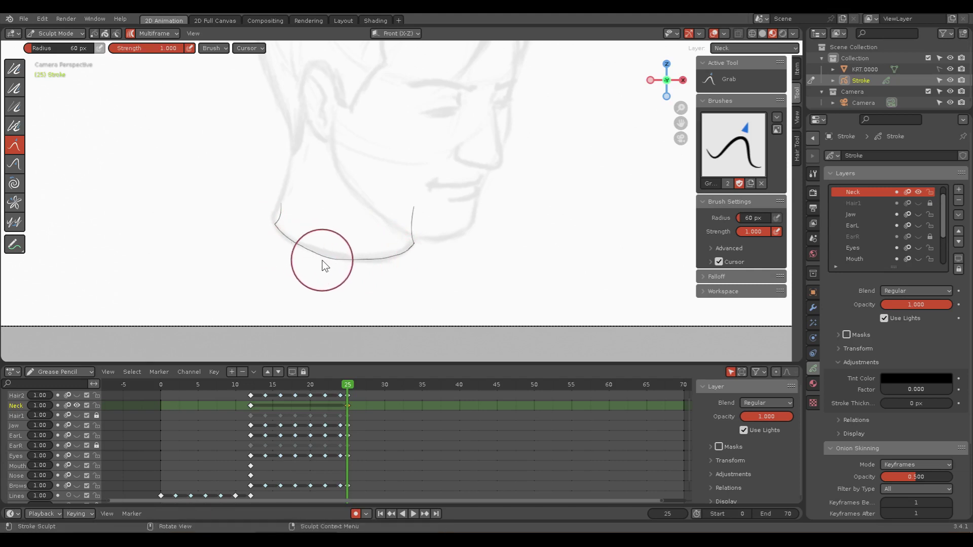
mouse_move(296, 253)
mouse_down()
mouse_move(332, 268)
mouse_move(248, 245)
mouse_move(282, 199)
mouse_move(292, 147)
mouse_move(297, 175)
mouse_move(277, 209)
mouse_up()
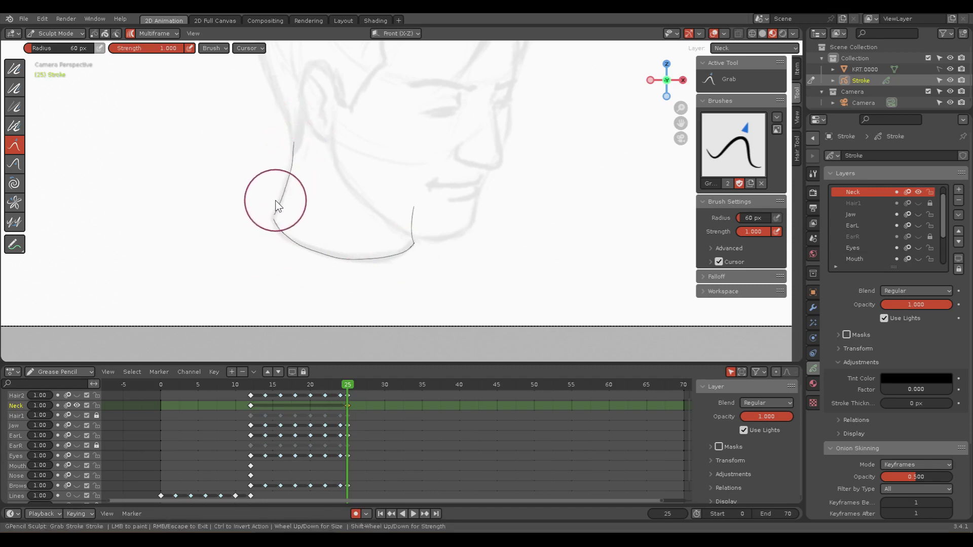
mouse_move(296, 170)
mouse_down()
mouse_move(300, 162)
mouse_move(285, 174)
mouse_up()
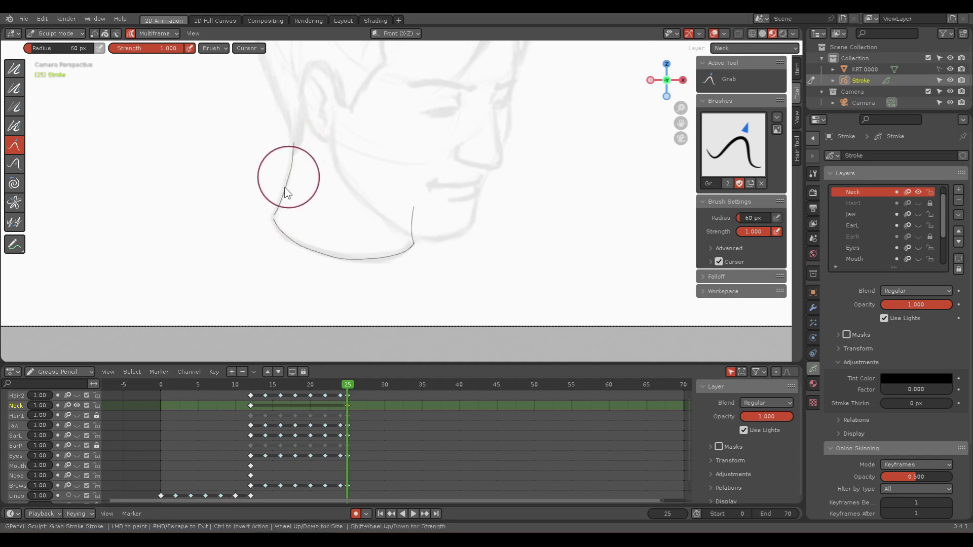
key(f)
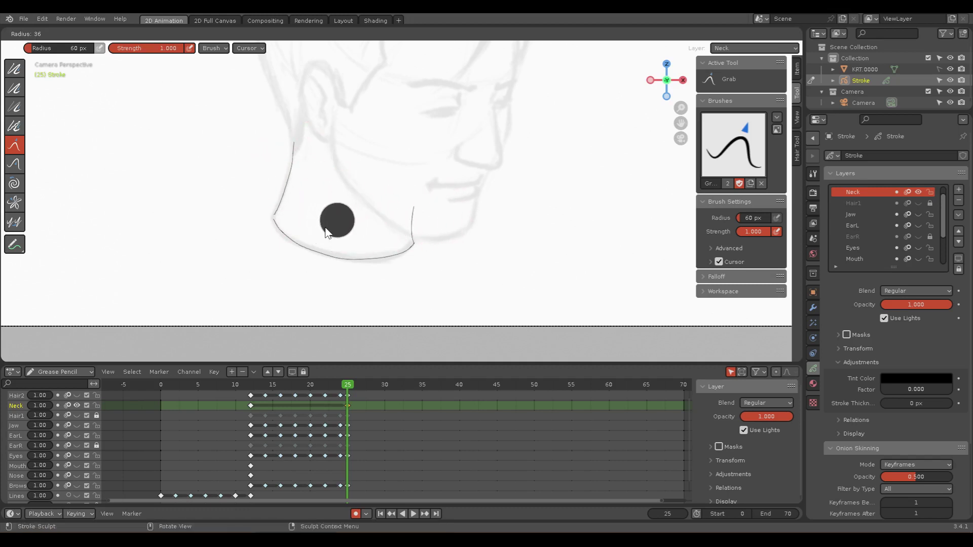
click(325, 228)
mouse_move(307, 254)
mouse_down()
mouse_move(394, 265)
mouse_move(376, 241)
mouse_up()
Step: Zoom in and switch back to Edit Mode for the neck stroke
scroll(405, 223, up, 3)
scroll(376, 216, up, 2)
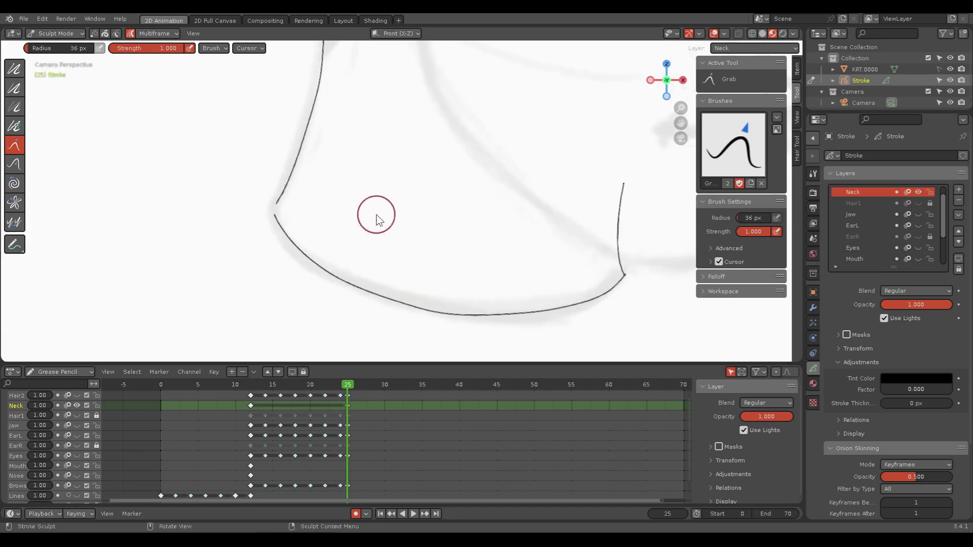
key(ctrl+Tab)
click(283, 199)
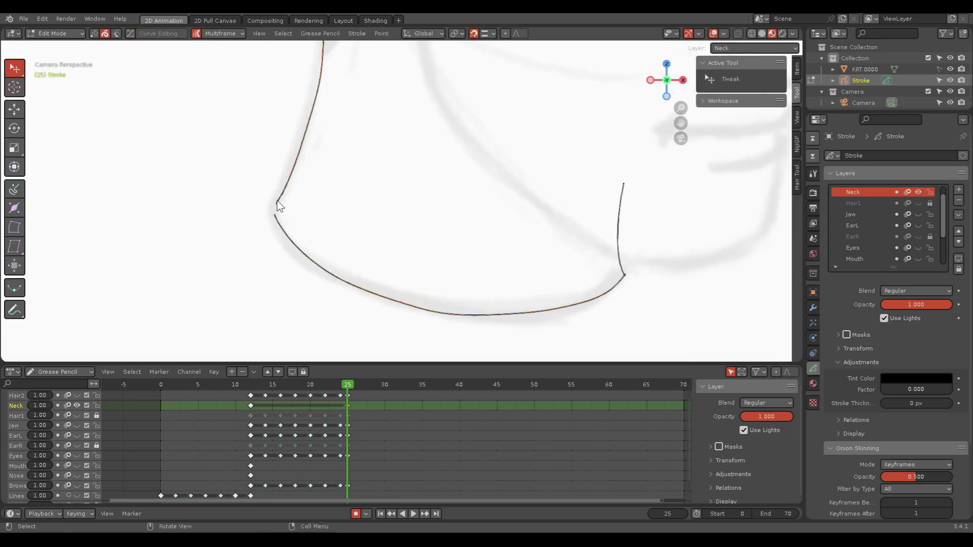
Step: Switch to point selection and select the neck line's bottom endpoint, undoing a stray extrude
click(95, 33)
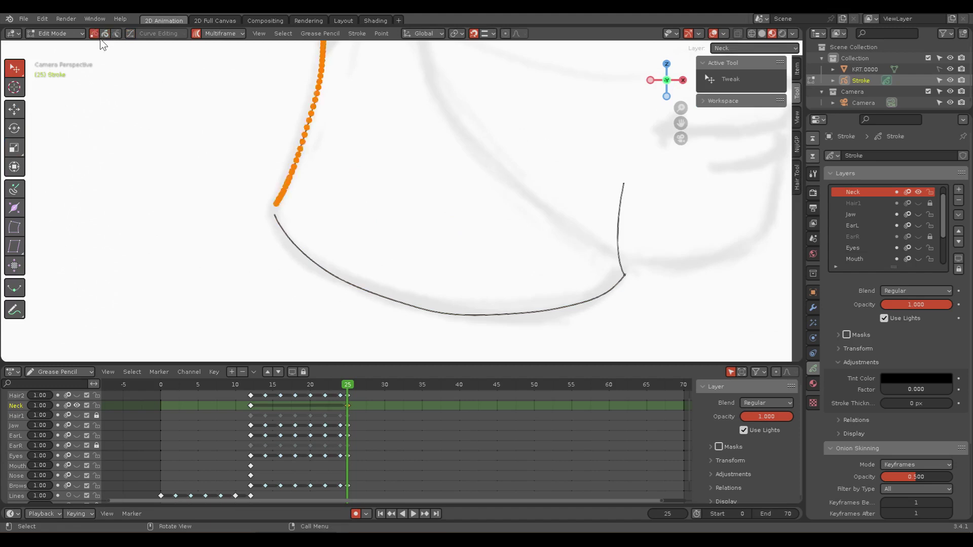
scroll(247, 197, up, 3)
shift+middle_drag(211, 222, 348, 235)
scroll(385, 130, up, 3)
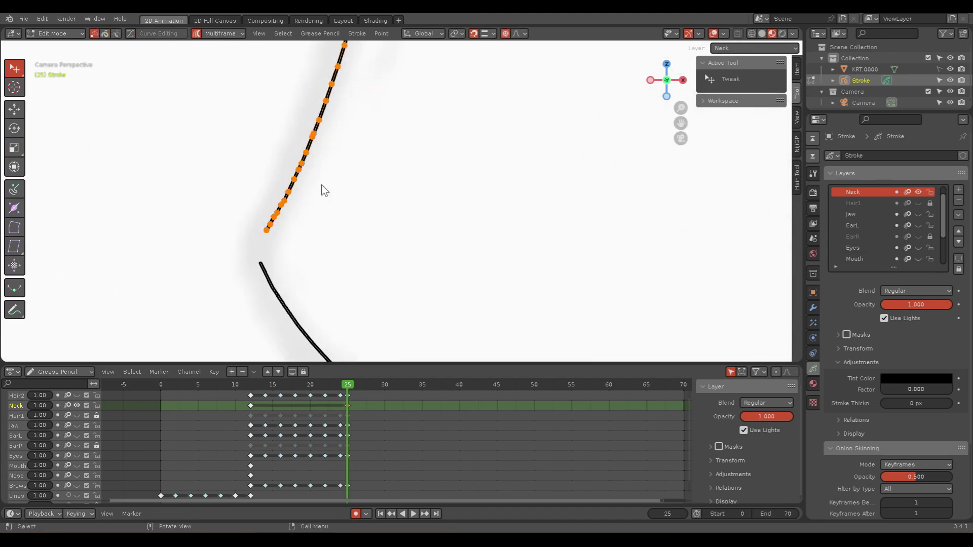
click(267, 231)
key(e)
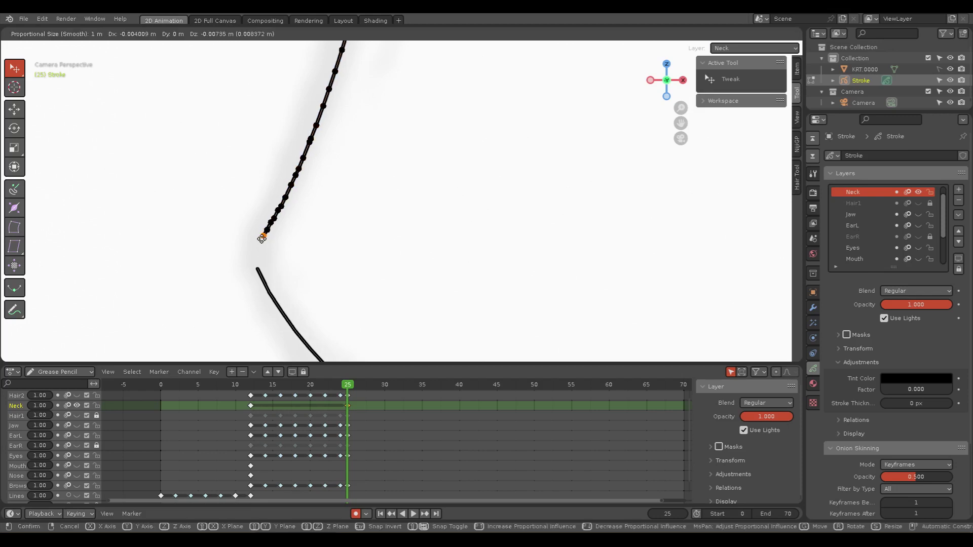
key(Escape)
key(ctrl+z)
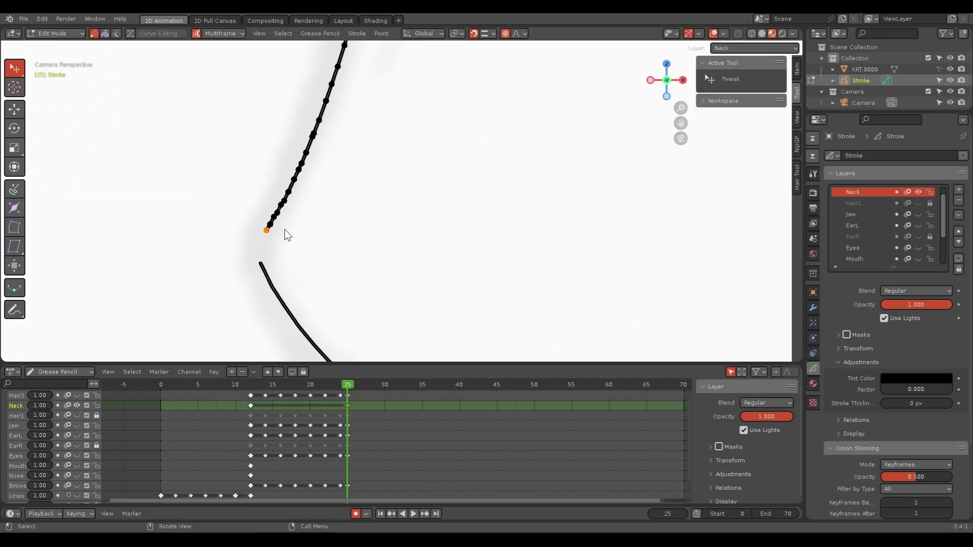
Step: Frame the whole neck stroke and turn off proportional editing, keeping Smooth falloff
scroll(266, 231, up, 5)
scroll(266, 230, down, 5)
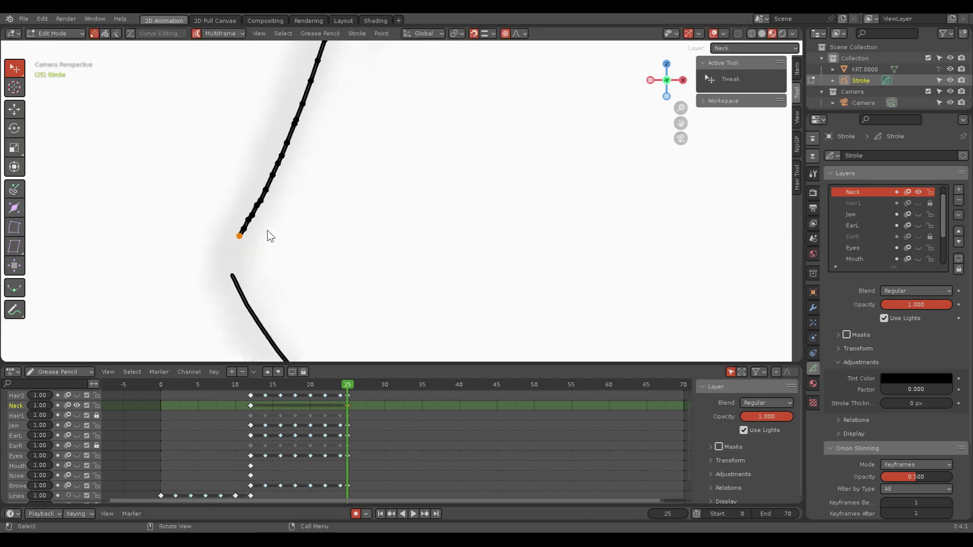
scroll(269, 233, down, 5)
scroll(272, 237, down, 3)
shift+middle_drag(408, 195, 349, 256)
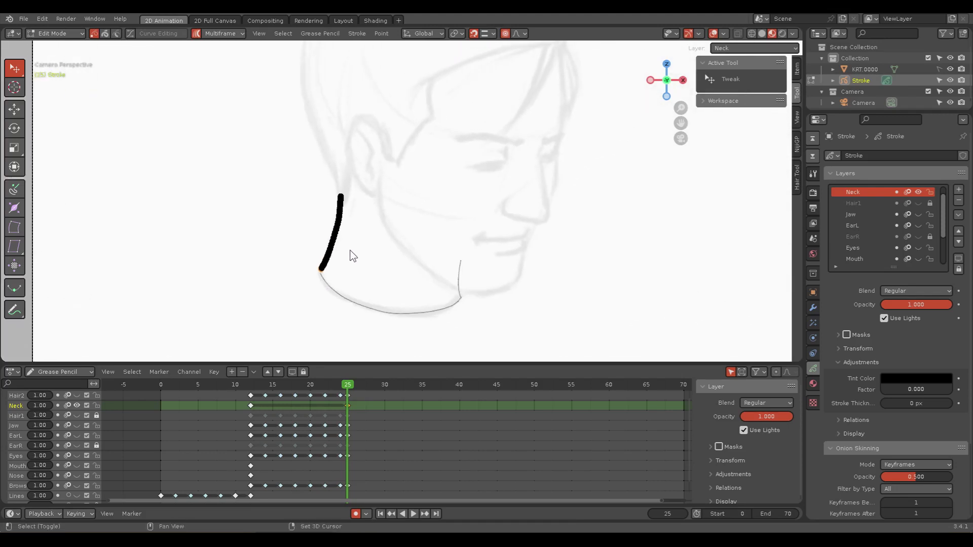
scroll(485, 108, up, 2)
click(524, 34)
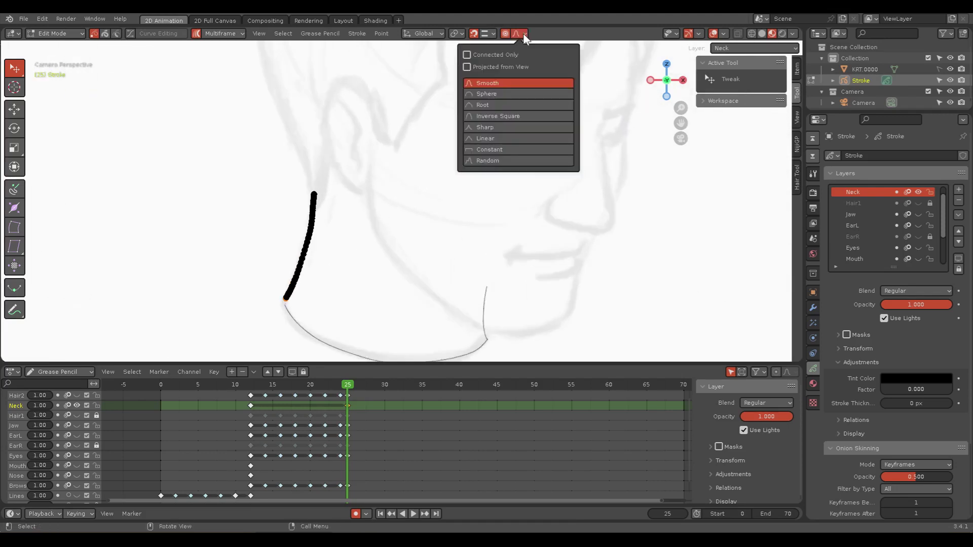
click(523, 32)
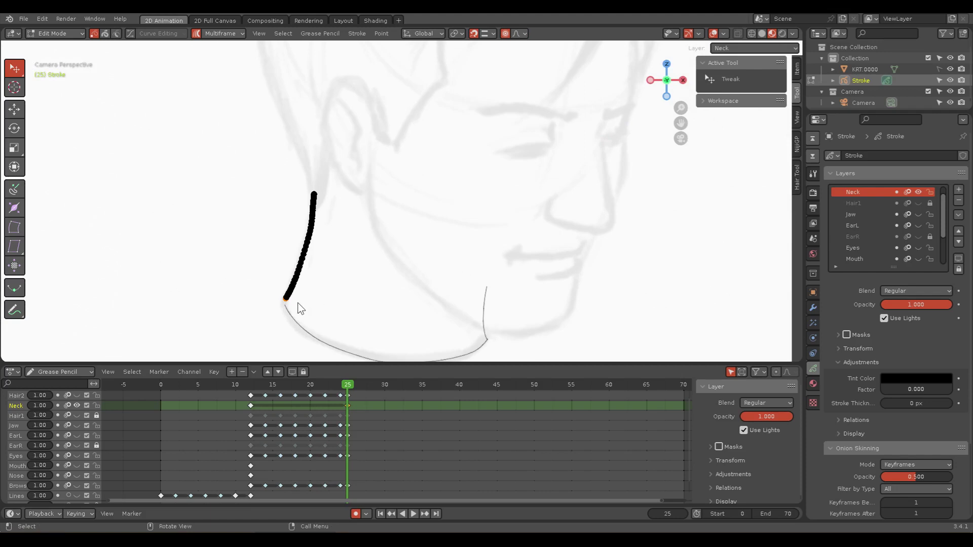
click(505, 33)
Step: Move the endpoint to join the upper and lower neck lines at the jaw corner
scroll(374, 270, up, 3)
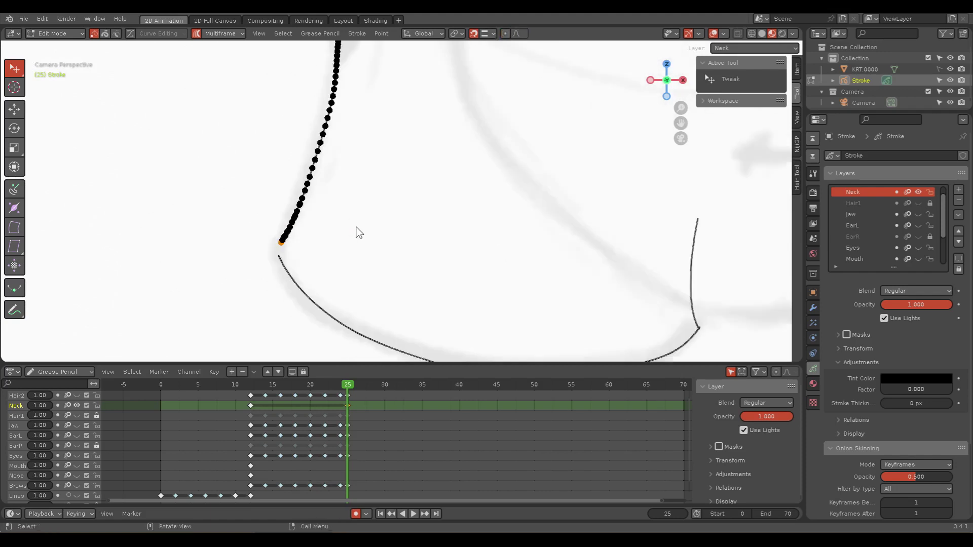
mouse_move(358, 230)
shift+middle_down()
mouse_move(298, 265)
mouse_move(405, 213)
mouse_move(296, 250)
shift+middle_up()
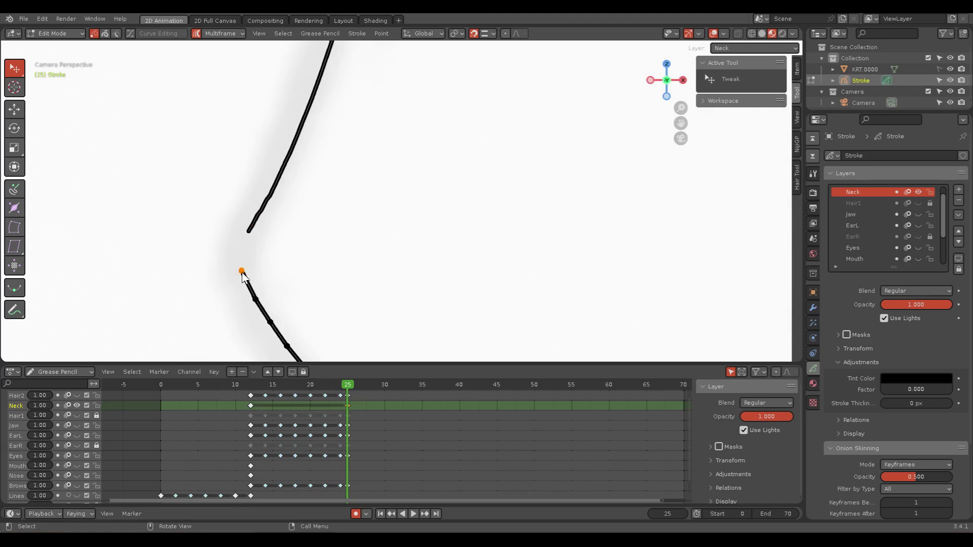
mouse_move(242, 274)
mouse_down()
mouse_move(235, 257)
mouse_move(304, 130)
mouse_move(354, 245)
mouse_up()
key(ctrl+Tab)
Step: Return to Sculpt Mode, frame the head sketch and save untitled1.blend
click(295, 261)
scroll(357, 246, down, 2)
scroll(375, 245, down, 2)
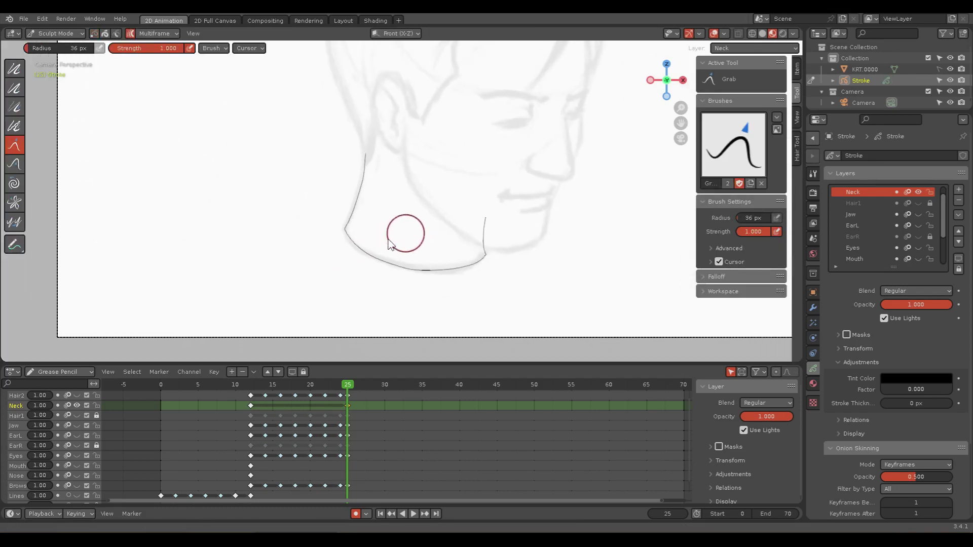
shift+middle_drag(390, 245, 352, 246)
key(ctrl+s)
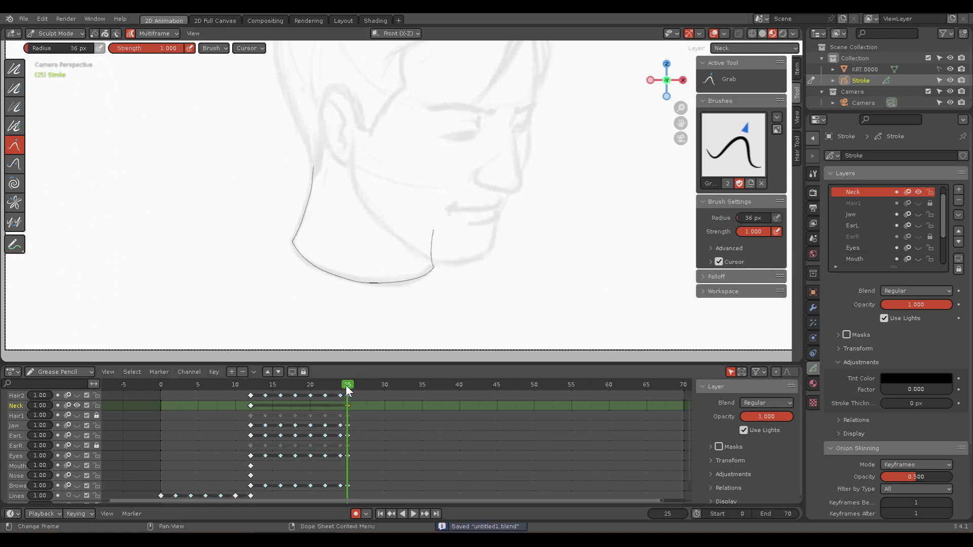
Step: Play the animation, stop at frame 18 and switch to Edit Mode
key(space)
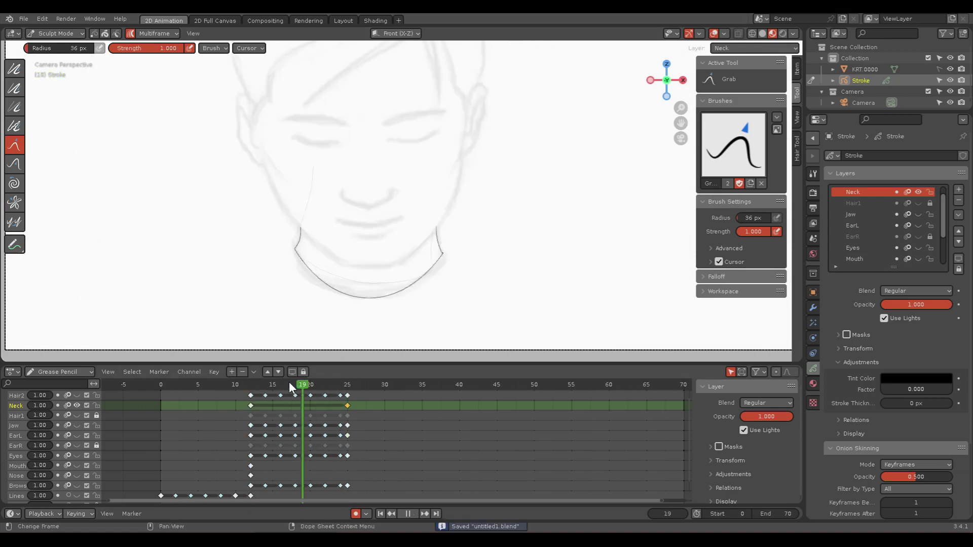
click(289, 382)
key(space)
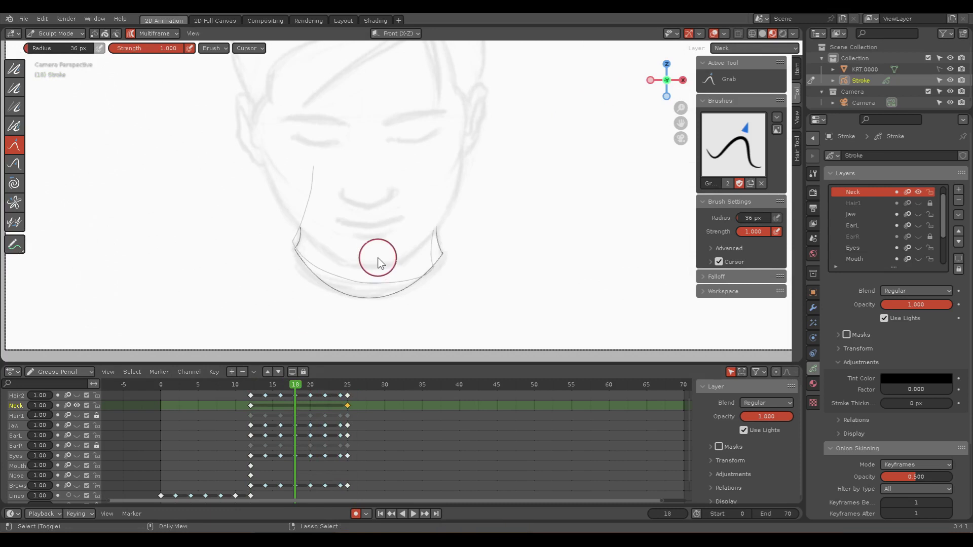
key(ctrl+Tab)
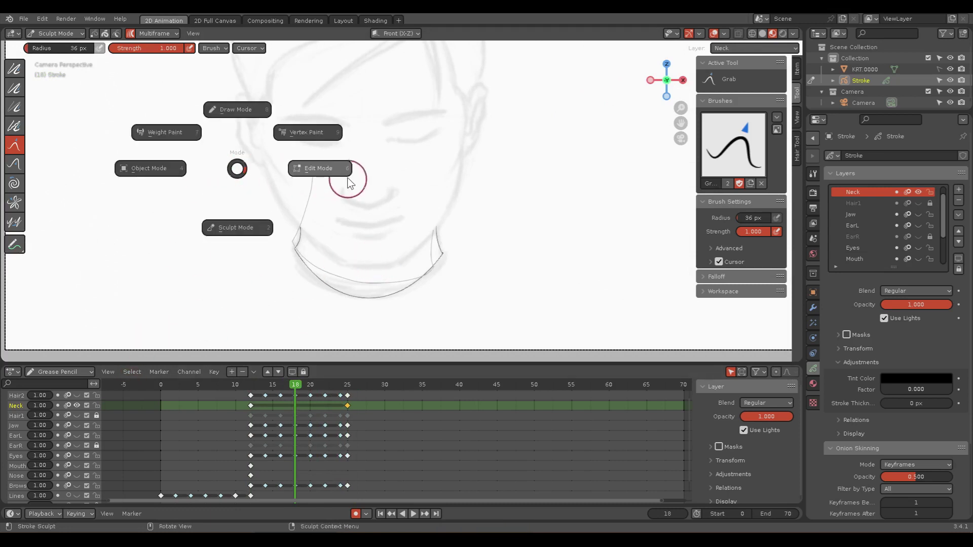
click(348, 174)
Step: Run Interpolate Sequence on the Neck layer and scrub to frame 29 to check it
key(ctrl+shift+e)
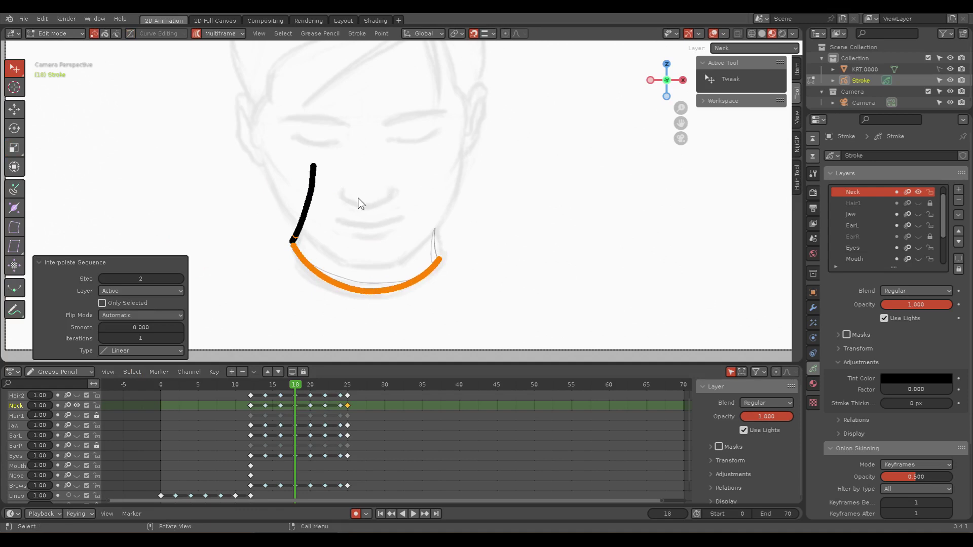
click(289, 310)
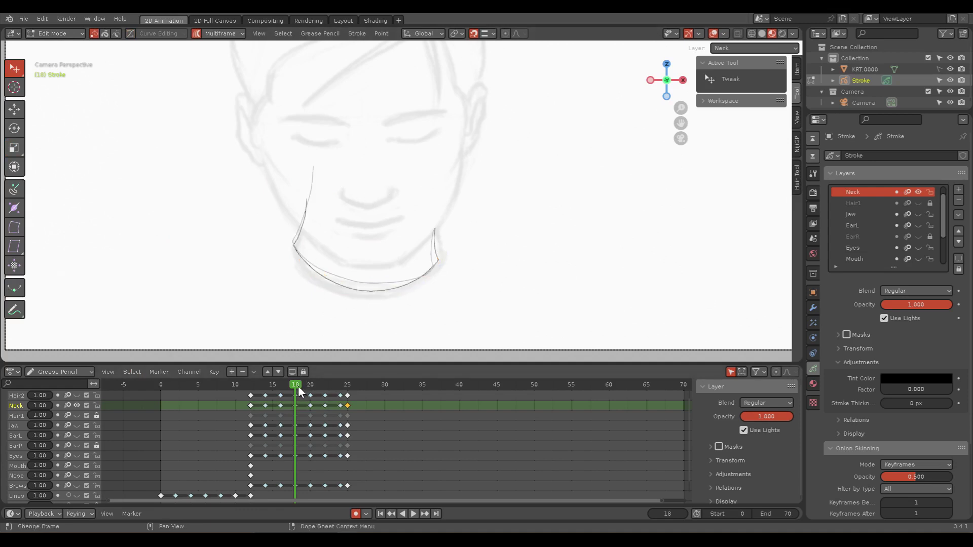
mouse_move(298, 385)
mouse_down()
mouse_move(379, 389)
mouse_move(237, 390)
mouse_move(384, 391)
mouse_move(216, 391)
mouse_move(391, 391)
mouse_move(228, 391)
mouse_move(375, 393)
mouse_up()
click(321, 330)
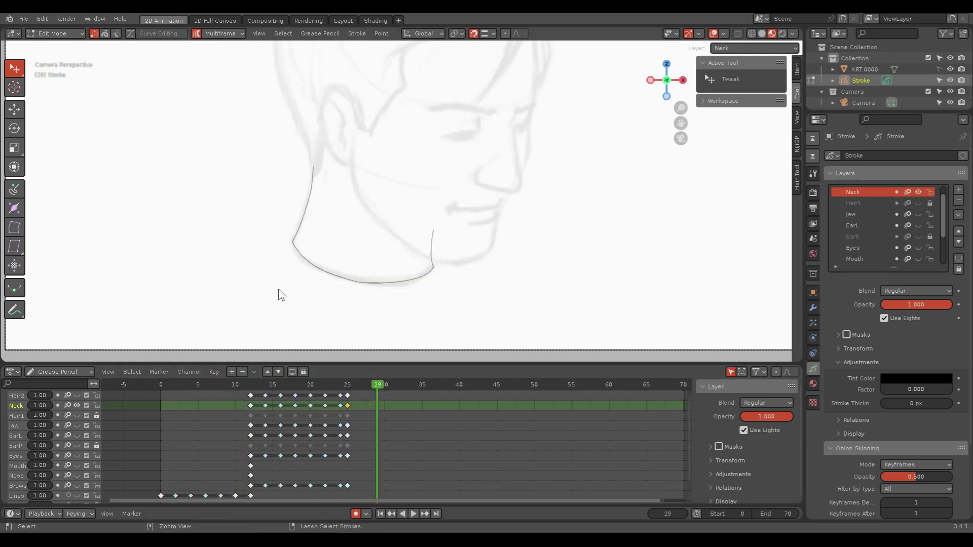
mouse_move(303, 278)
shift+middle_down()
mouse_move(331, 243)
mouse_move(286, 238)
shift+middle_up()
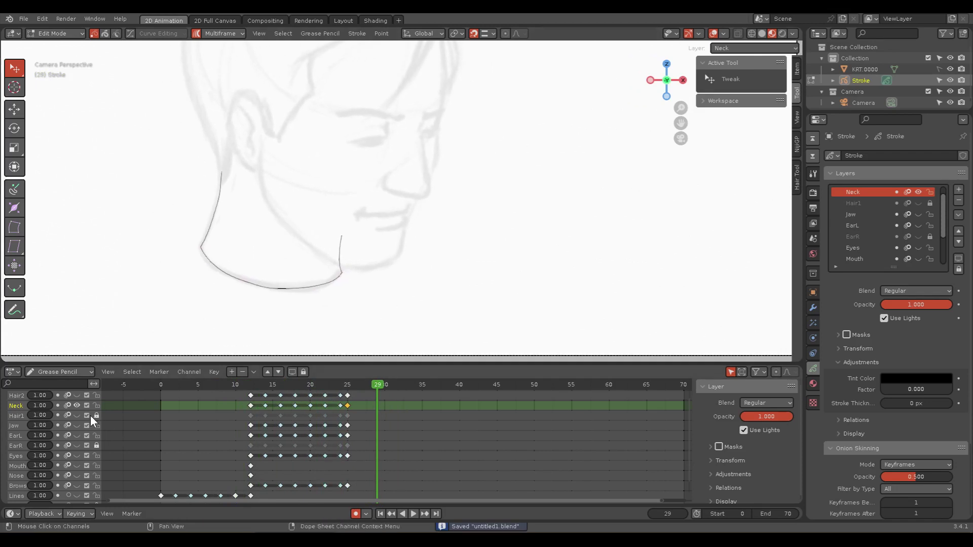
Step: Hide Neck, show Nose, and duplicate the Nose frame-12 keyframe to frame 25
click(77, 405)
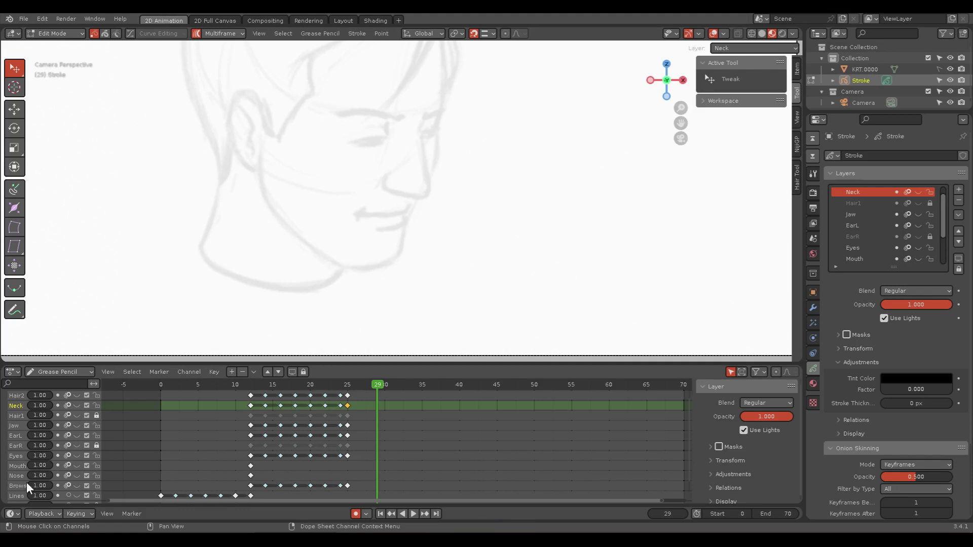
click(77, 475)
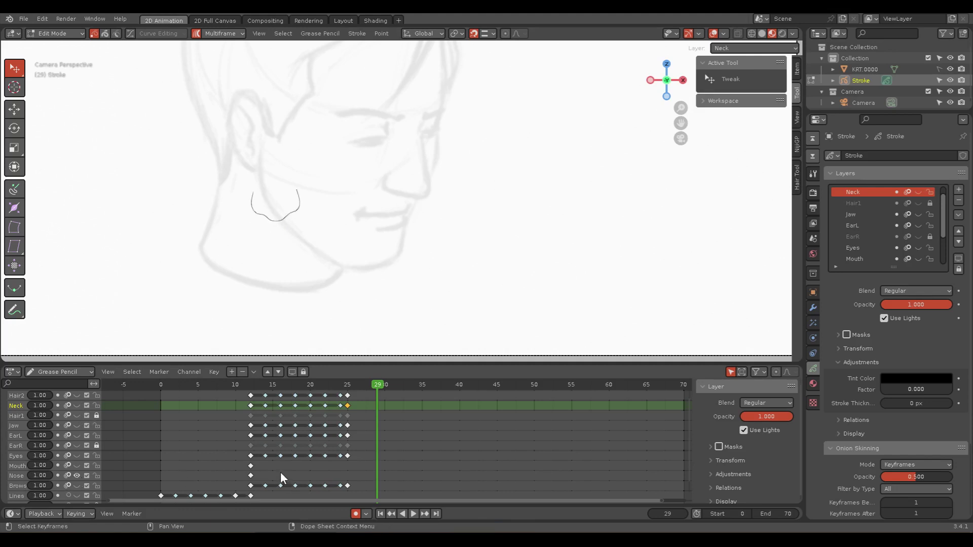
click(251, 475)
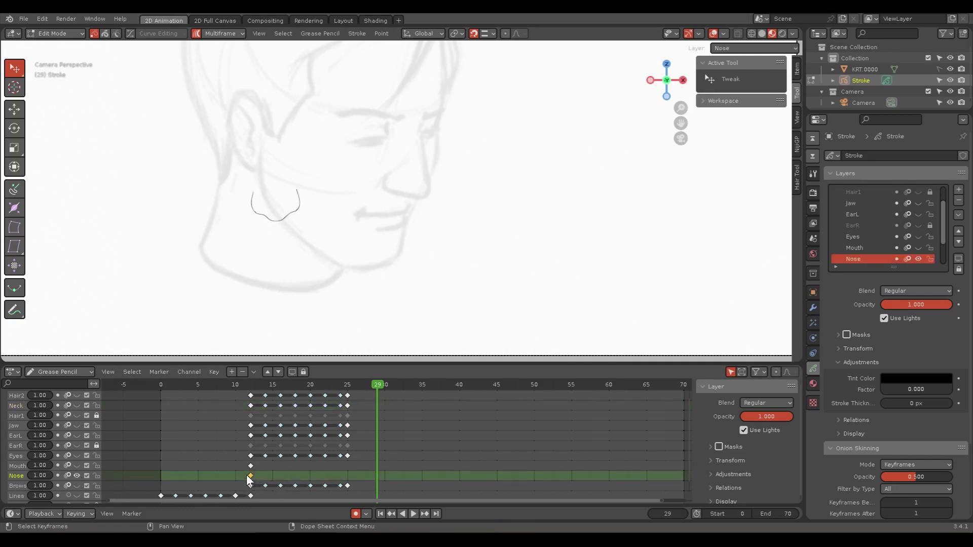
key(shift+d)
click(349, 485)
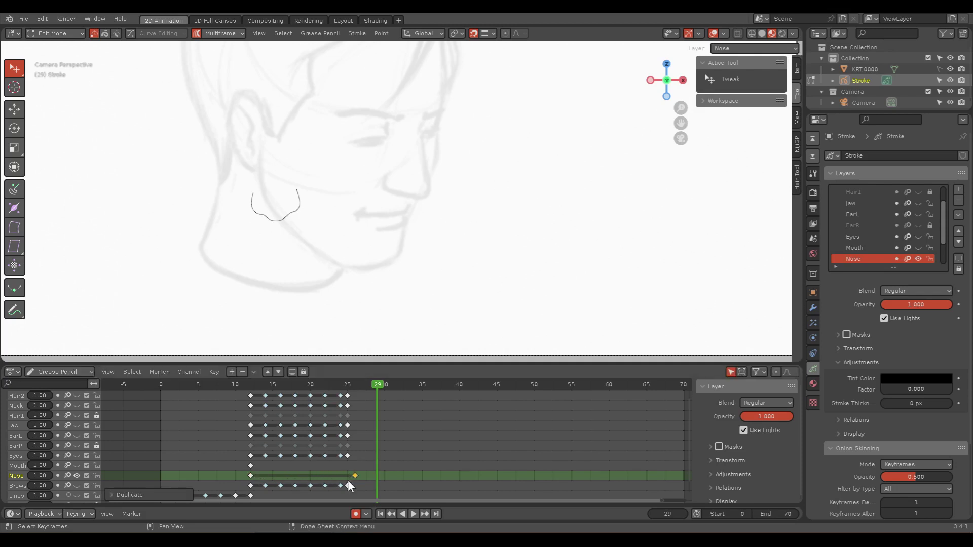
key(g)
click(354, 466)
click(349, 388)
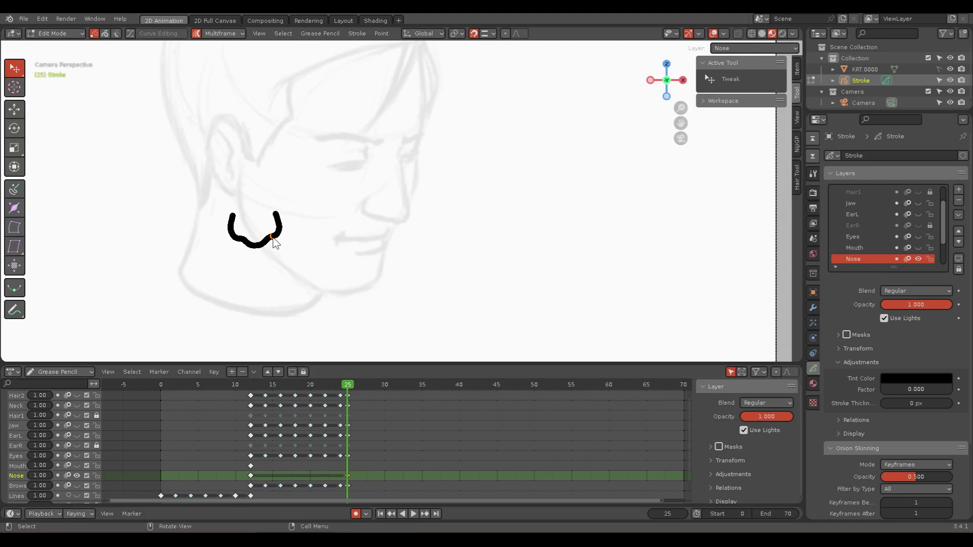
Step: Move the frame-25 nose stroke 1.3056 m along X and 0.20851 m up onto the turned face
click(104, 35)
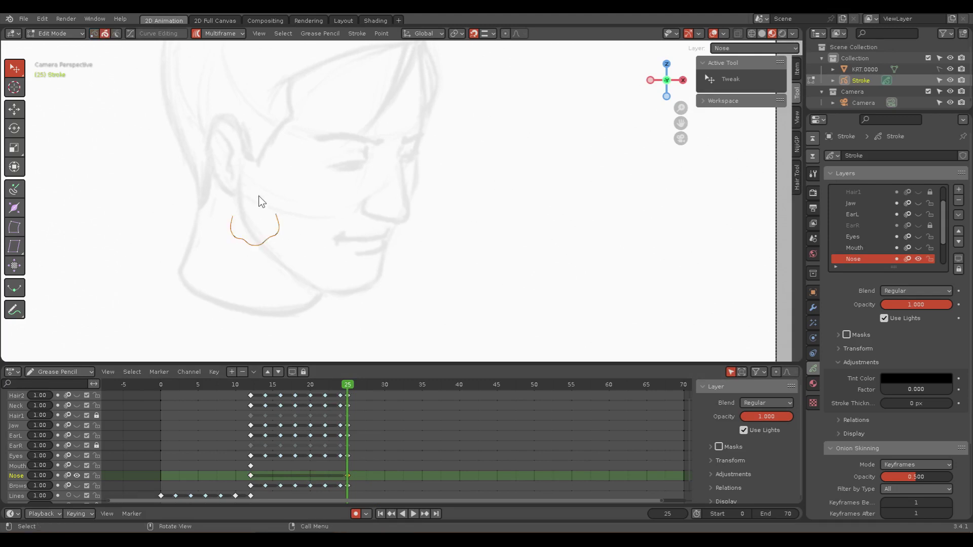
key(g)
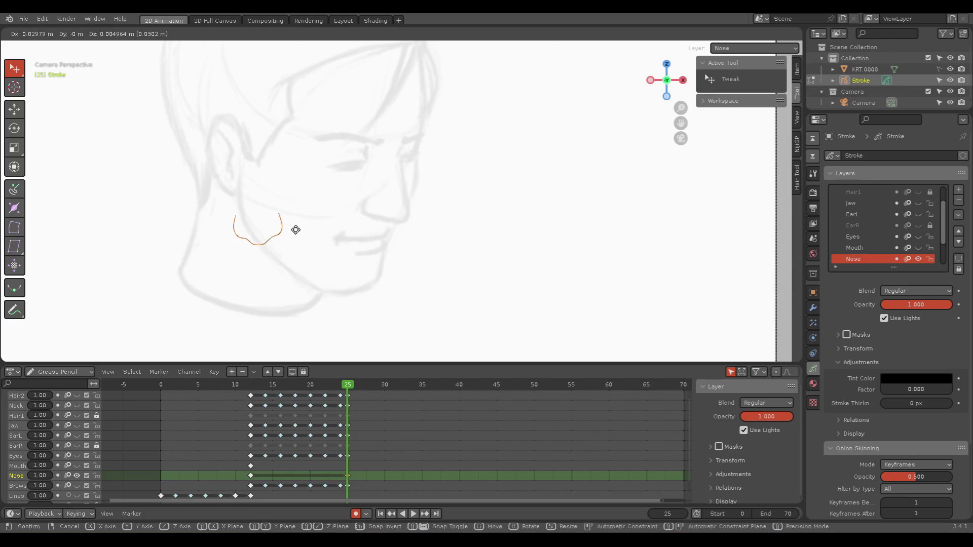
click(418, 209)
scroll(406, 228, up, 2)
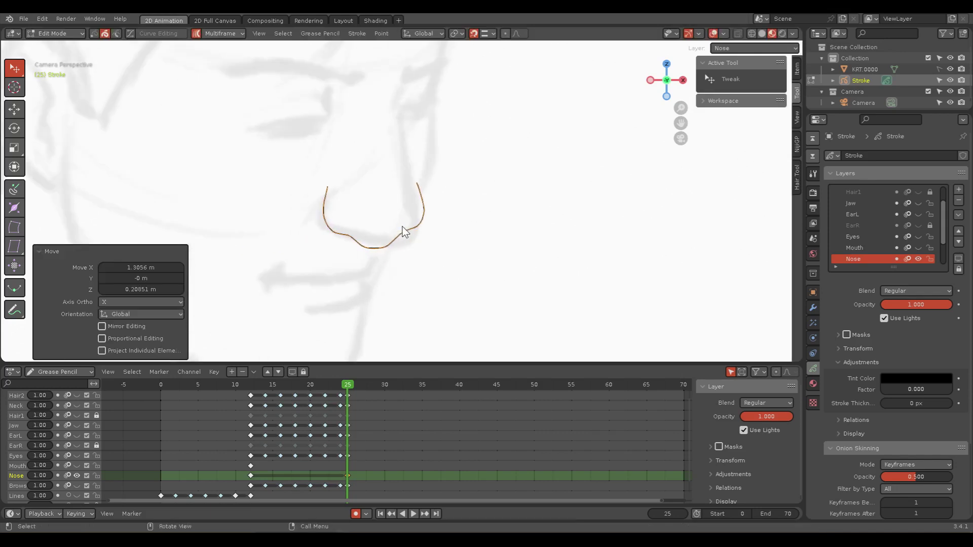
scroll(412, 257, up, 2)
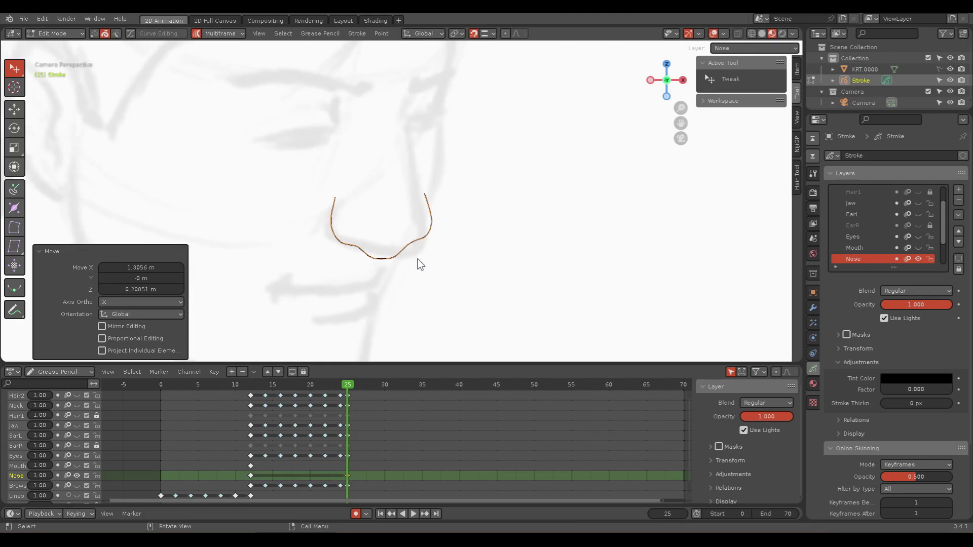
key(ctrl+Tab)
Step: Sculpt the nose stroke's curves into a side profile with a 46 px Grab brush
click(404, 308)
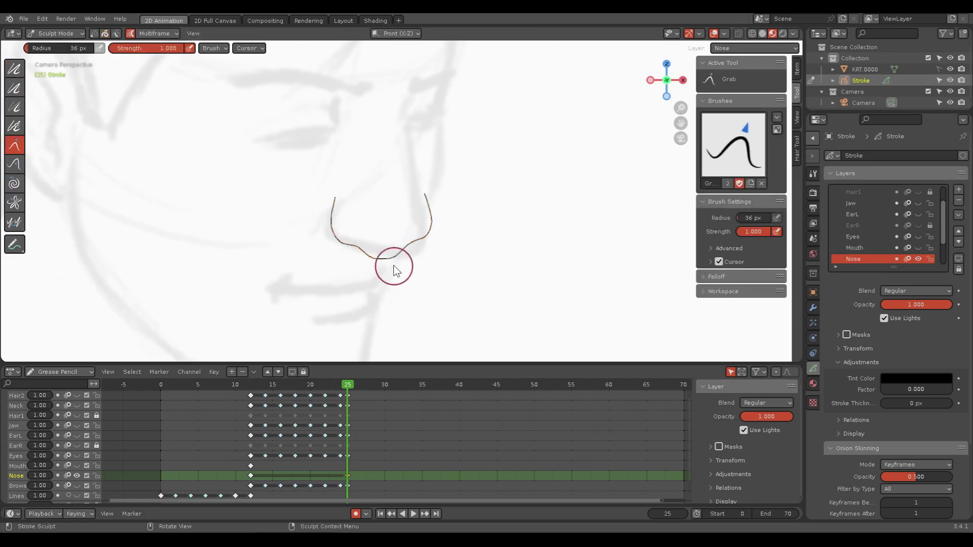
mouse_move(404, 258)
mouse_down()
mouse_move(416, 250)
mouse_move(378, 265)
mouse_move(423, 259)
mouse_move(409, 254)
mouse_move(416, 248)
mouse_move(417, 261)
mouse_move(420, 245)
mouse_move(403, 248)
mouse_move(406, 258)
mouse_up()
scroll(446, 261, up, 4)
key(f)
click(459, 261)
mouse_move(436, 213)
mouse_down()
mouse_move(426, 192)
mouse_move(431, 249)
mouse_move(413, 261)
mouse_move(419, 246)
mouse_move(402, 250)
mouse_up()
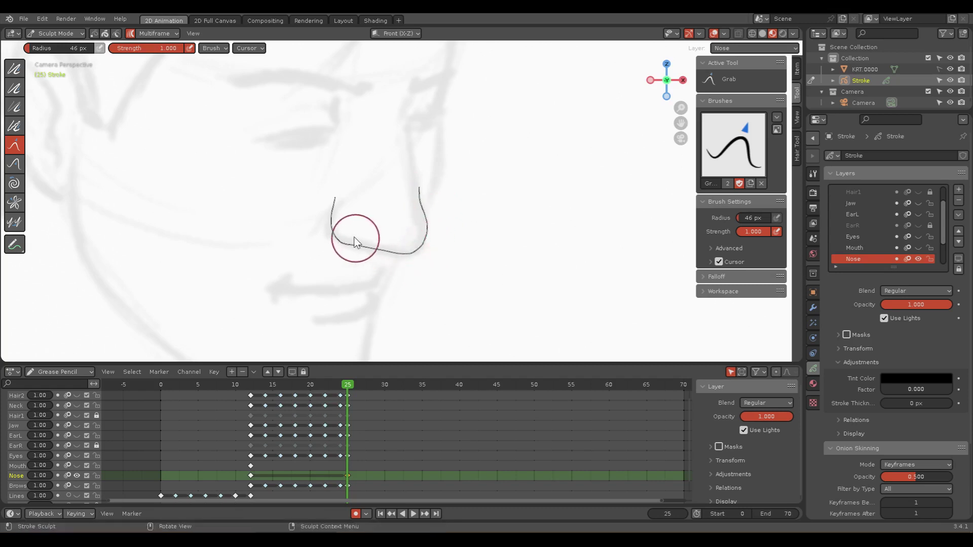
drag(339, 237, 334, 246)
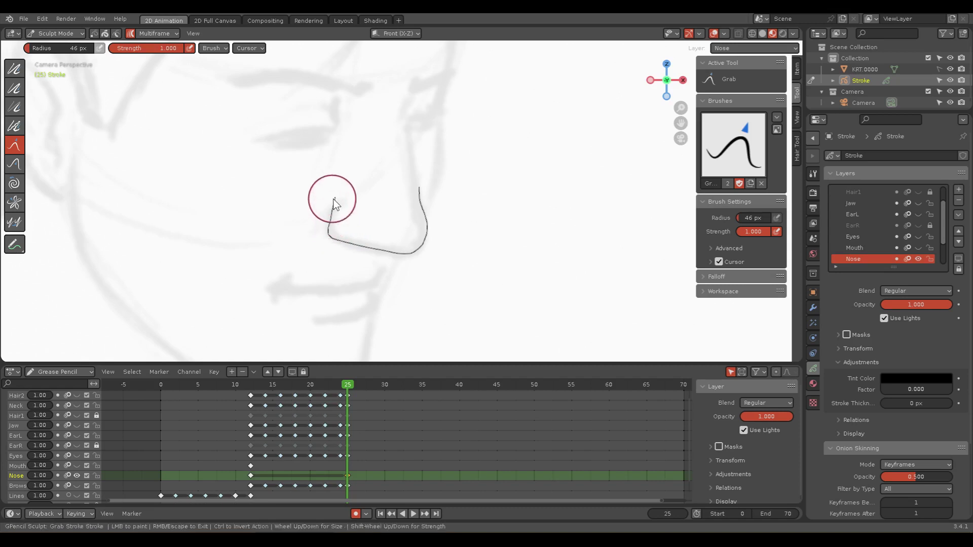
mouse_move(339, 200)
mouse_down()
mouse_move(330, 215)
mouse_move(339, 202)
mouse_up()
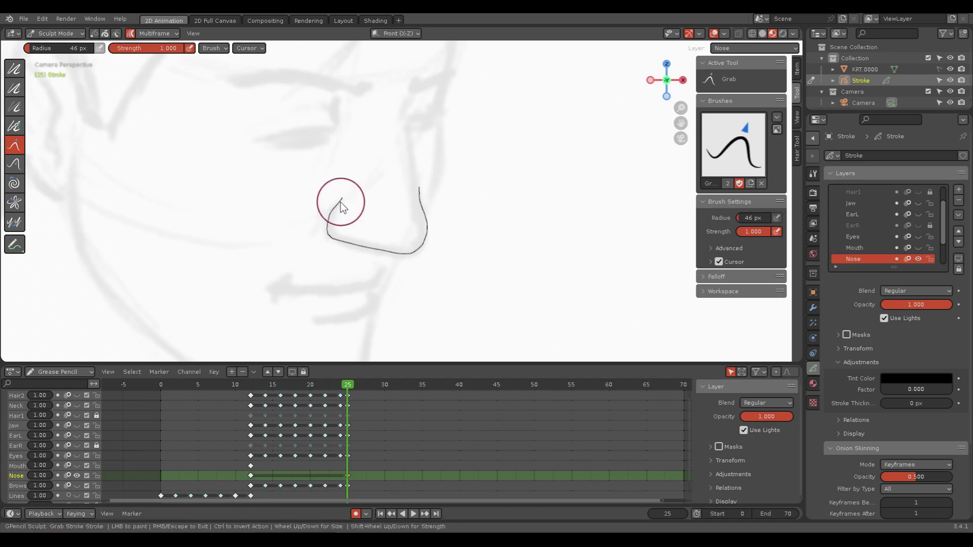
drag(379, 249, 413, 251)
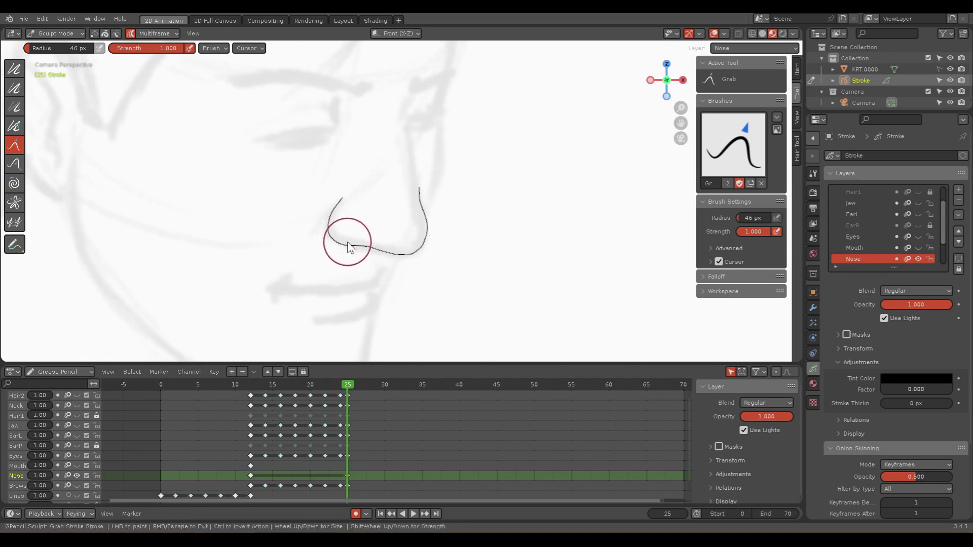
Step: Pull the nose's right line up into a long bridge toward the brow
mouse_move(350, 248)
mouse_down()
mouse_move(331, 244)
mouse_move(368, 241)
mouse_up()
mouse_move(432, 192)
mouse_down()
mouse_move(426, 186)
mouse_move(420, 250)
mouse_move(365, 254)
mouse_move(387, 247)
mouse_up()
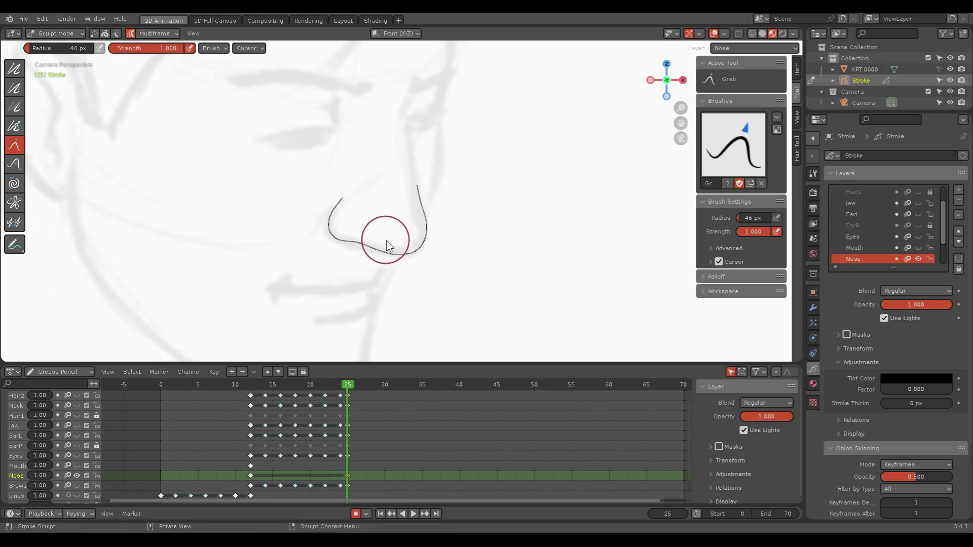
drag(419, 200, 405, 116)
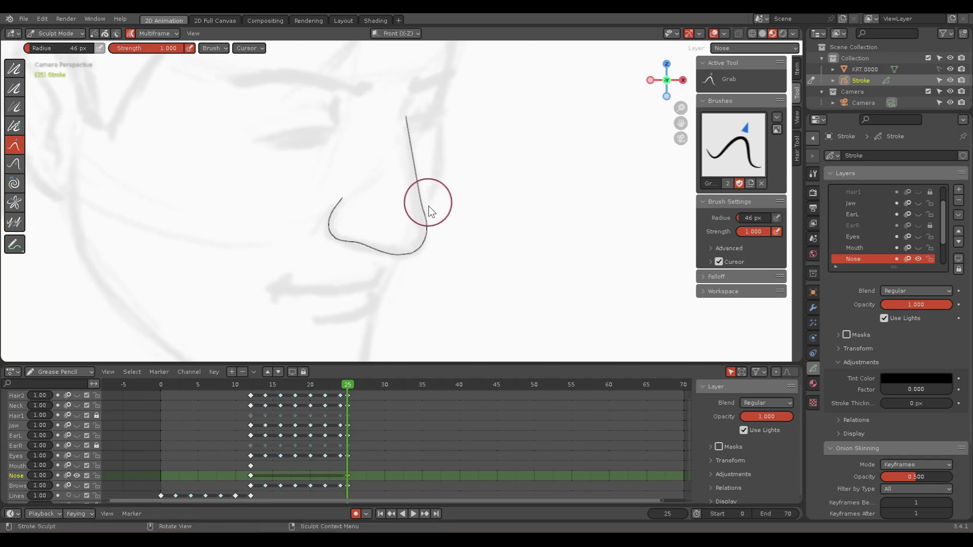
drag(428, 208, 415, 206)
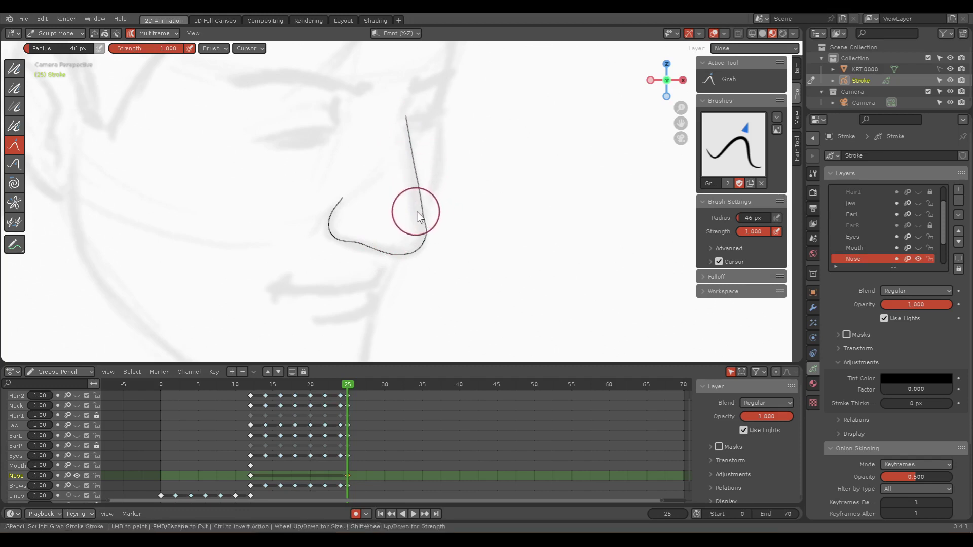
mouse_move(415, 205)
mouse_down()
mouse_move(383, 176)
mouse_move(419, 174)
mouse_move(411, 187)
mouse_up()
scroll(382, 176, up, 1)
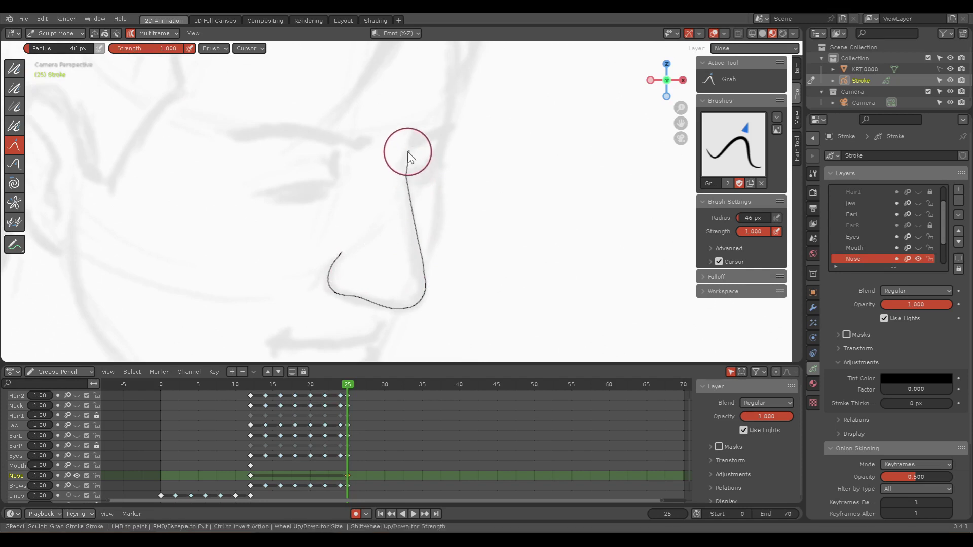
drag(408, 155, 411, 171)
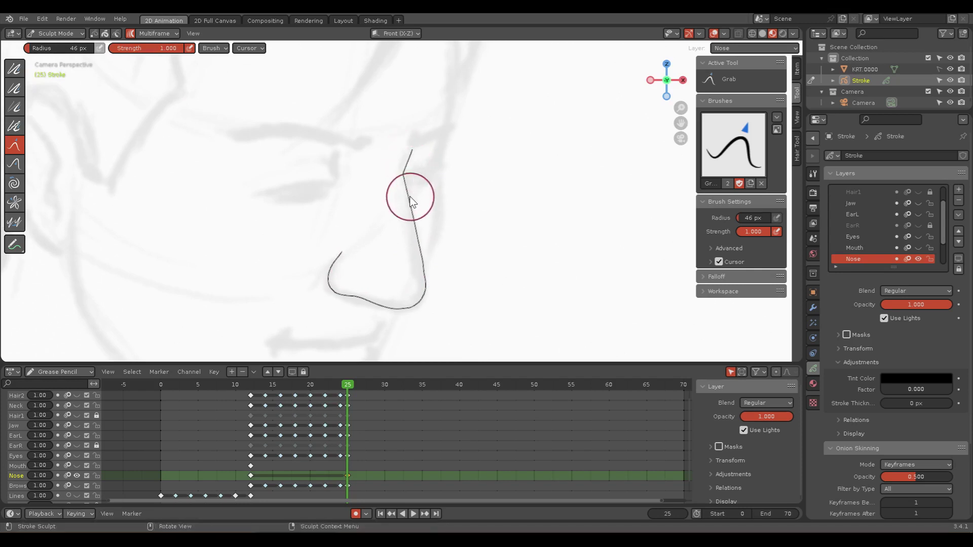
drag(417, 259, 418, 264)
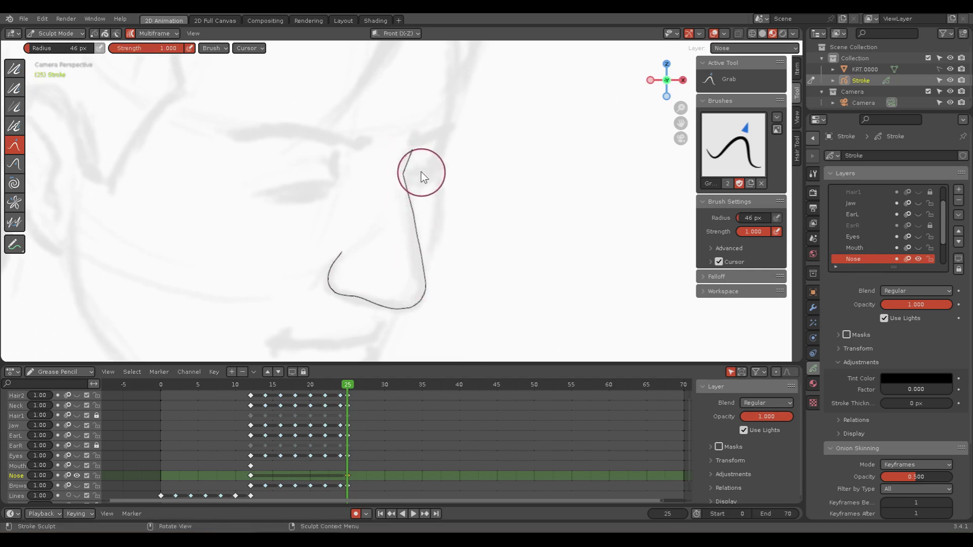
key(ctrl+Tab)
Step: Select the nose bridge points and subdivide them with Stroke > Subdivide
click(507, 167)
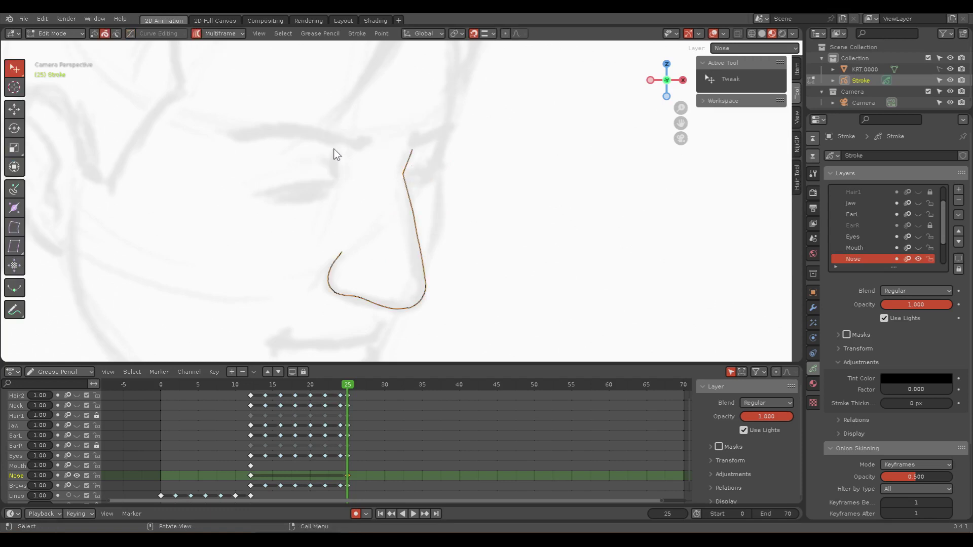
click(94, 32)
scroll(382, 144, up, 3)
scroll(401, 146, up, 1)
click(404, 144)
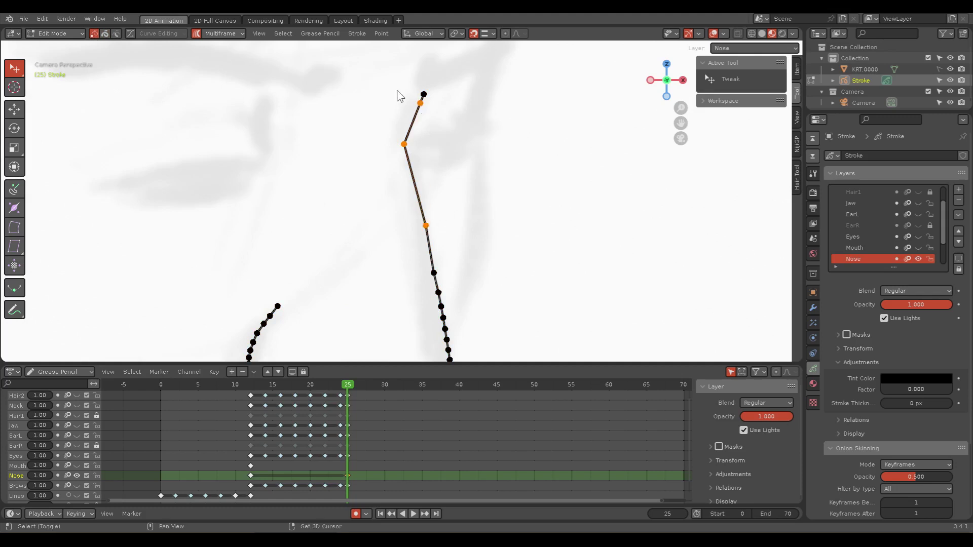
click(355, 32)
click(360, 45)
click(353, 35)
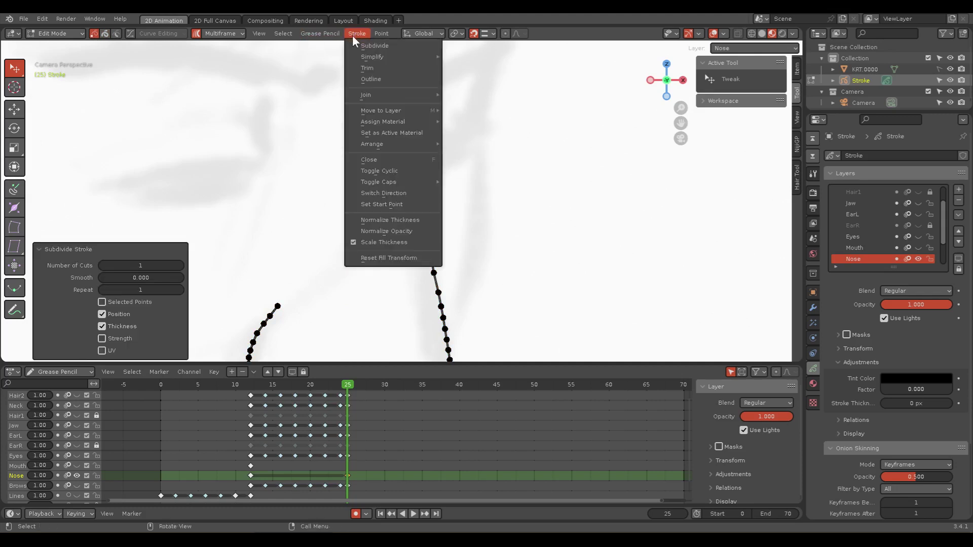
Step: Curve the nose bridge with a 96 px Grab brush, then return to frame 18
key(ctrl+Tab)
click(412, 167)
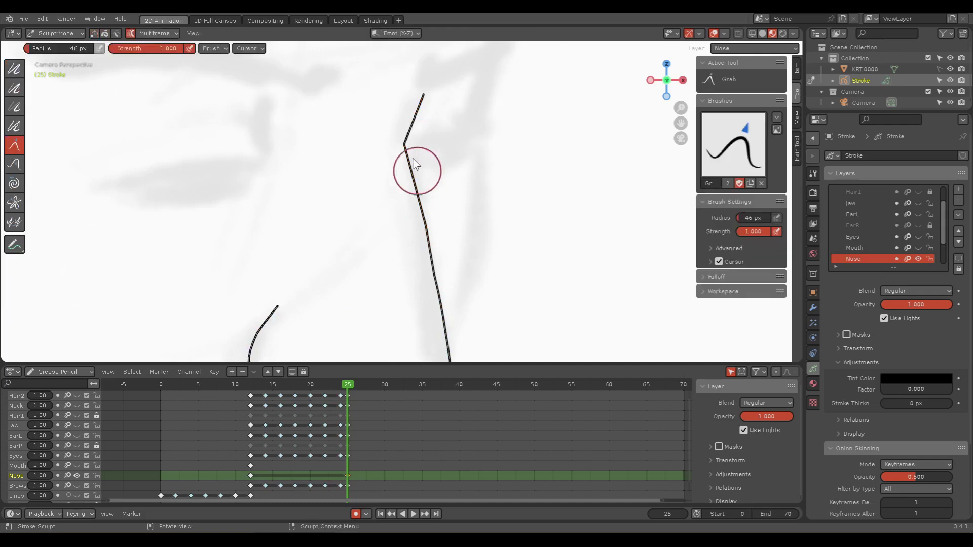
drag(424, 158, 420, 195)
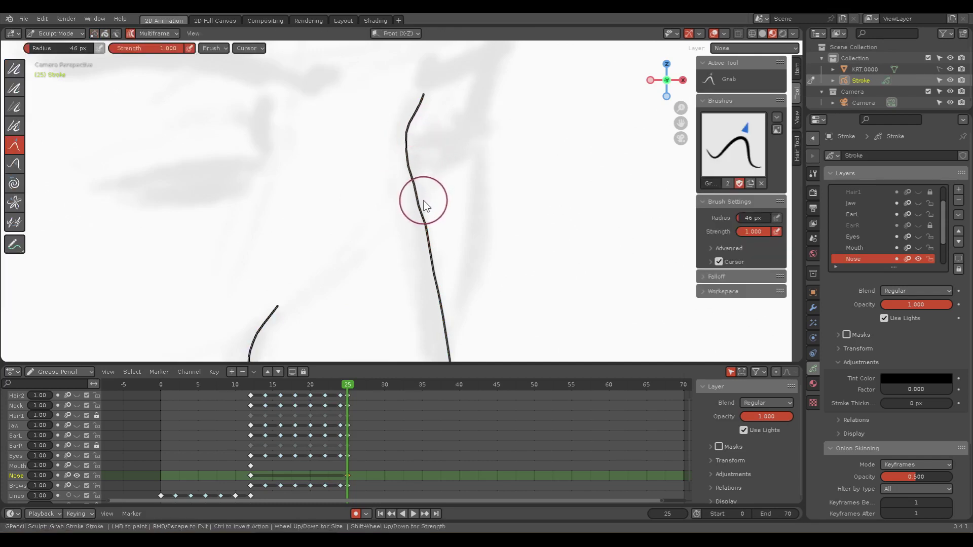
key(f)
click(463, 226)
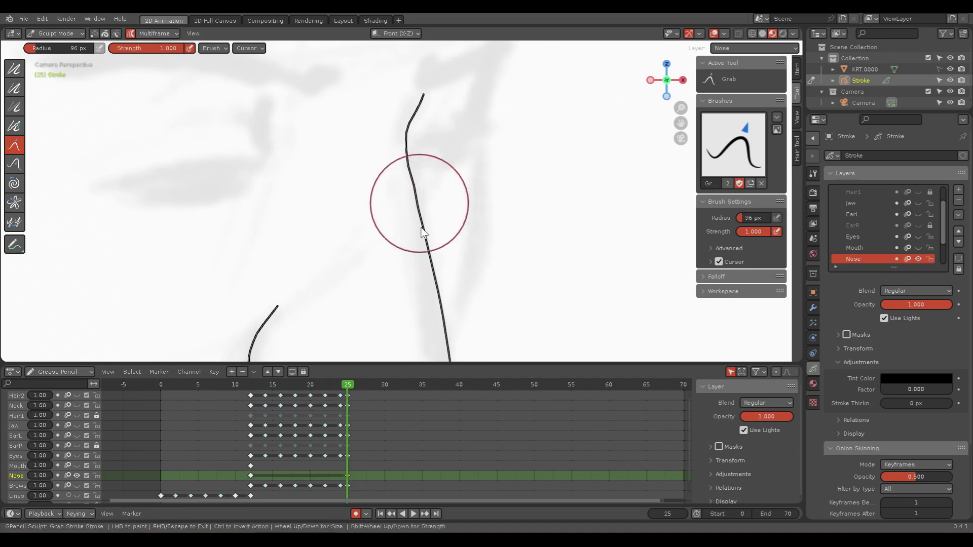
mouse_move(421, 222)
mouse_down()
mouse_move(411, 151)
mouse_move(420, 148)
mouse_up()
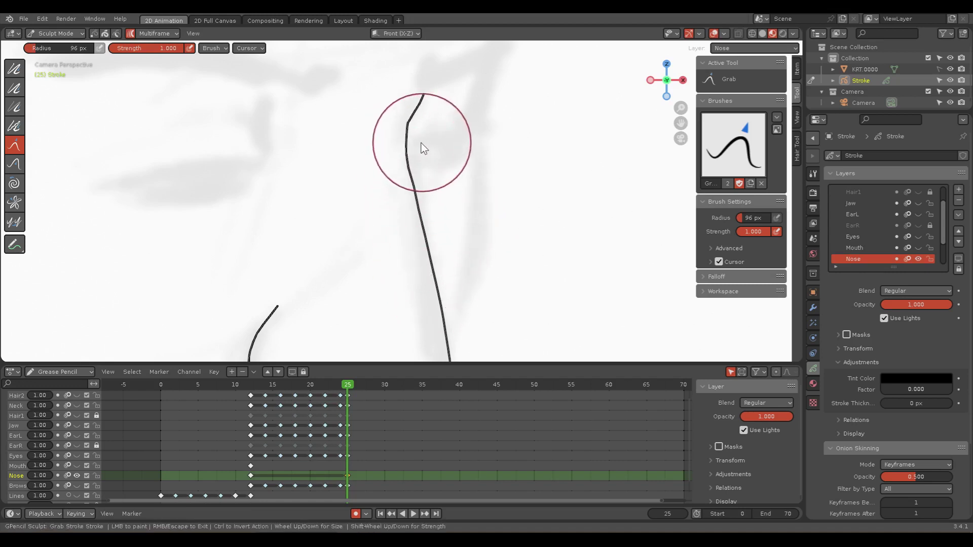
scroll(464, 199, down, 5)
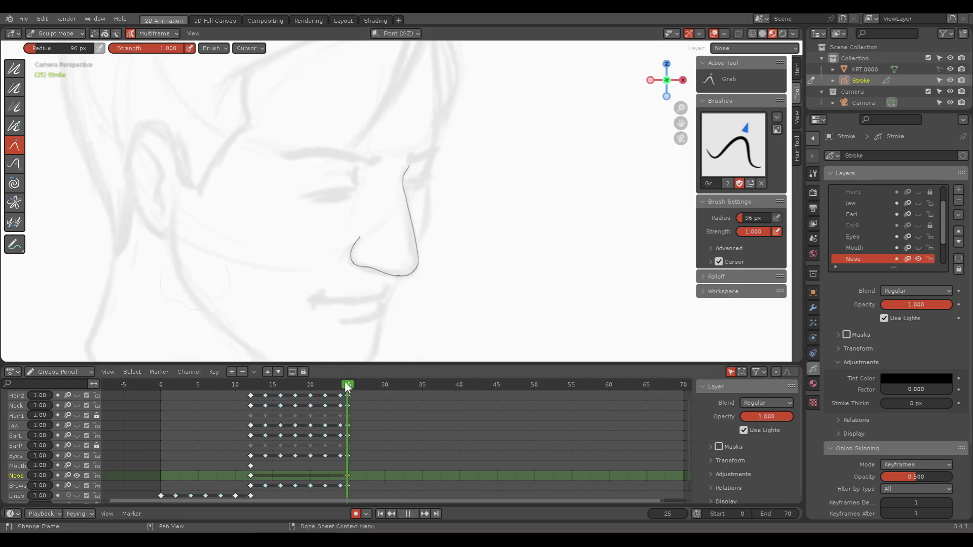
drag(348, 388, 295, 384)
key(ctrl+Tab)
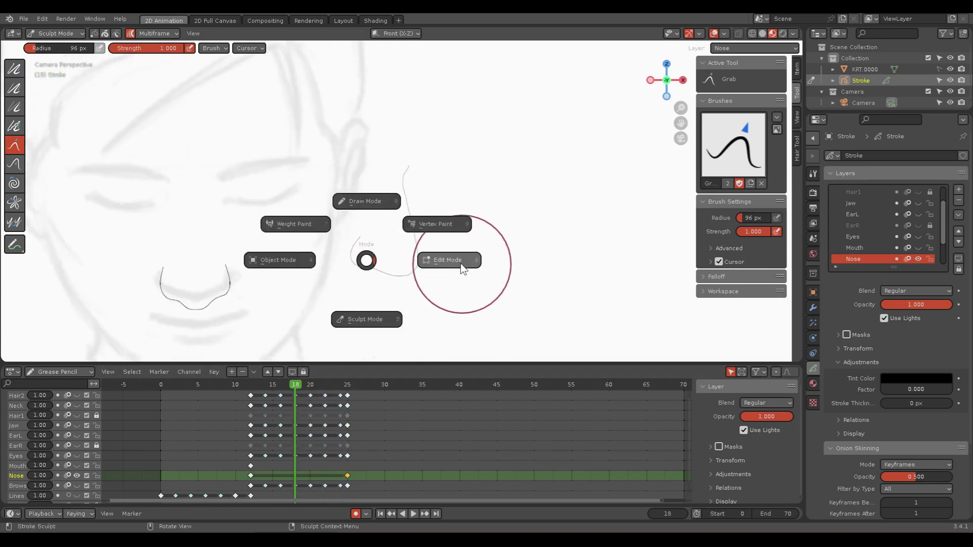
click(461, 268)
key(ctrl+shift+e)
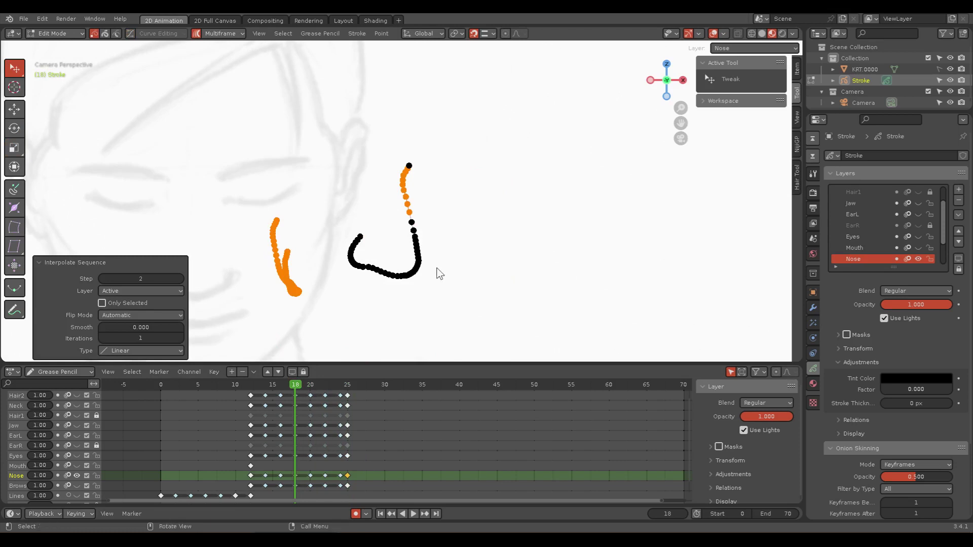
drag(295, 384, 238, 387)
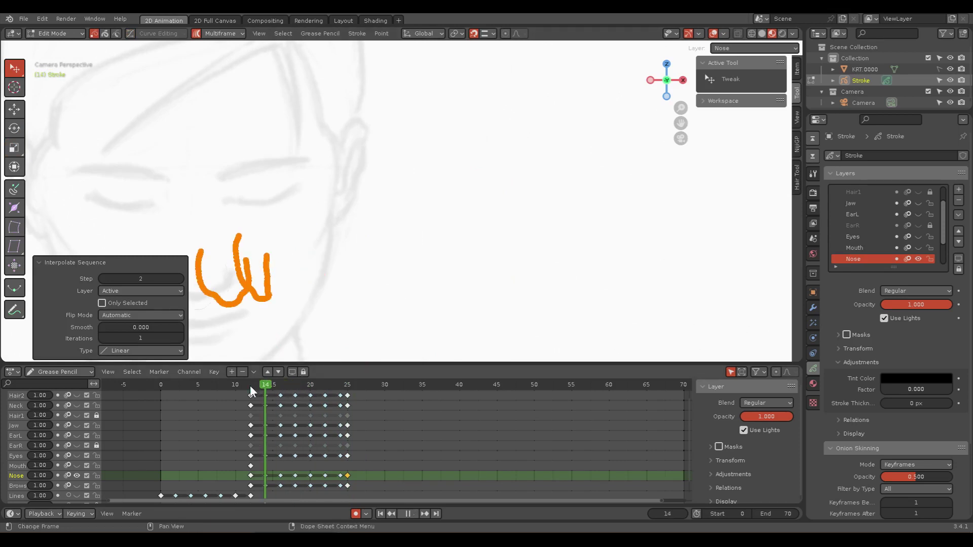
key(space)
drag(309, 387, 354, 385)
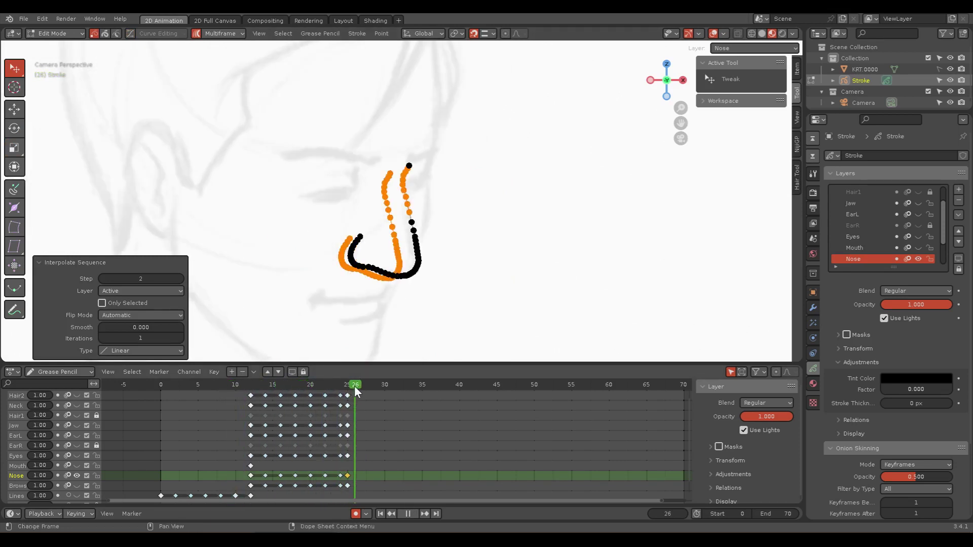
key(space)
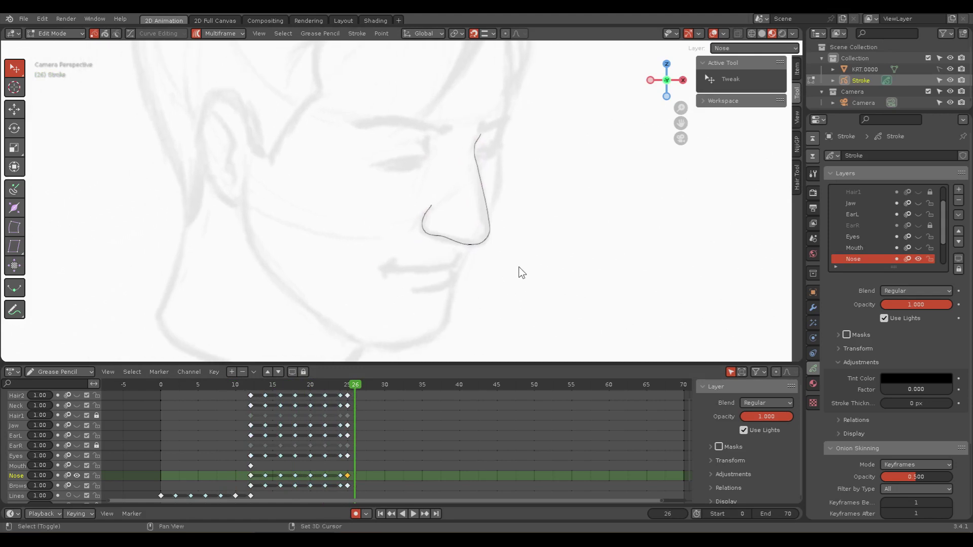
drag(309, 381, 253, 376)
key(Escape)
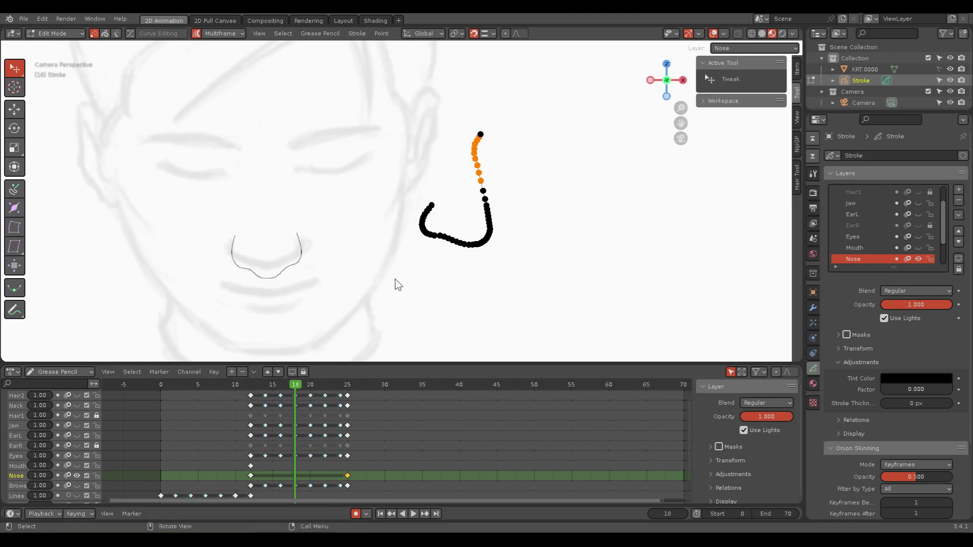
Step: Undo the interpolated nose keys, go to frame 12 and select the whole nose stroke
key(ctrl+z)
drag(280, 381, 251, 386)
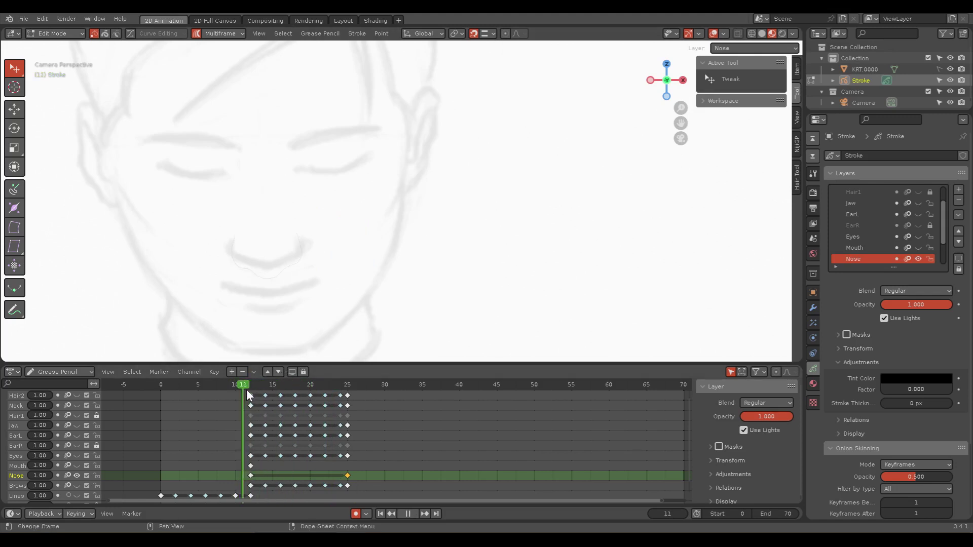
key(a)
scroll(284, 307, up, 3)
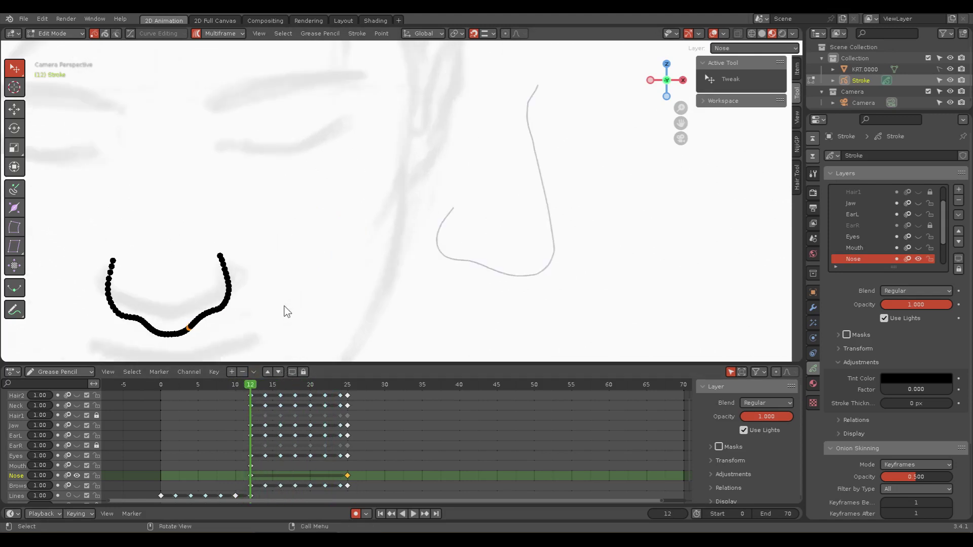
mouse_move(282, 328)
shift+middle_down()
mouse_move(427, 254)
mouse_move(463, 265)
shift+middle_up()
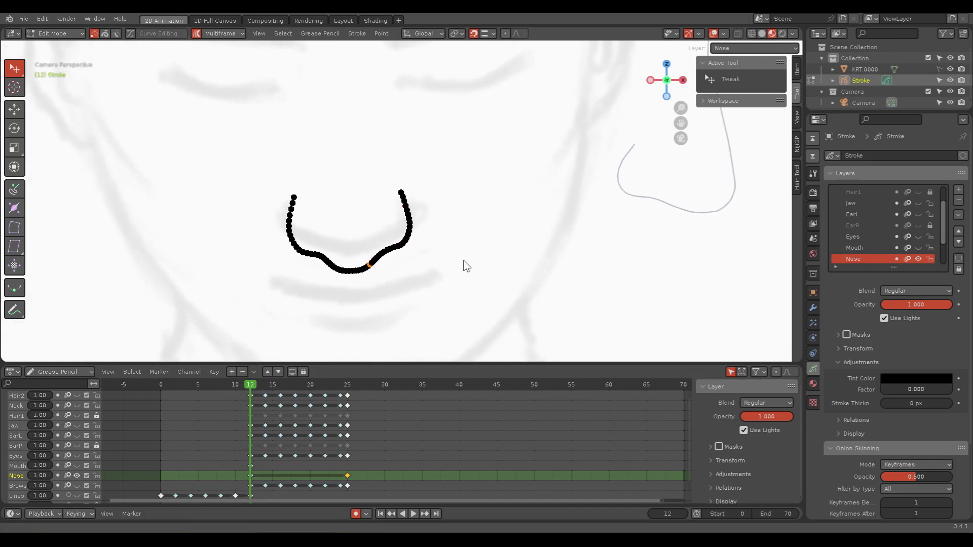
scroll(396, 288, up, 2)
scroll(386, 309, up, 2)
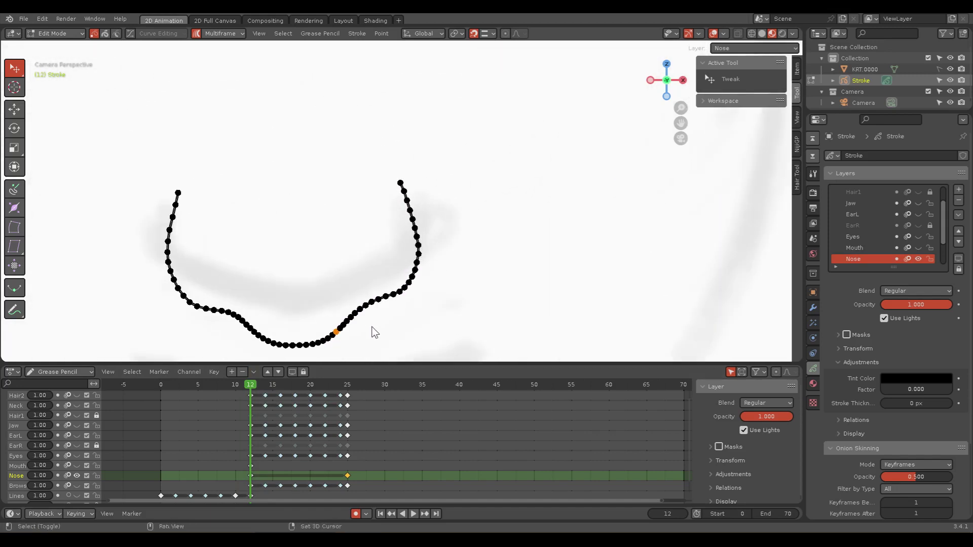
shift+middle_drag(374, 330, 437, 278)
scroll(437, 278, up, 2)
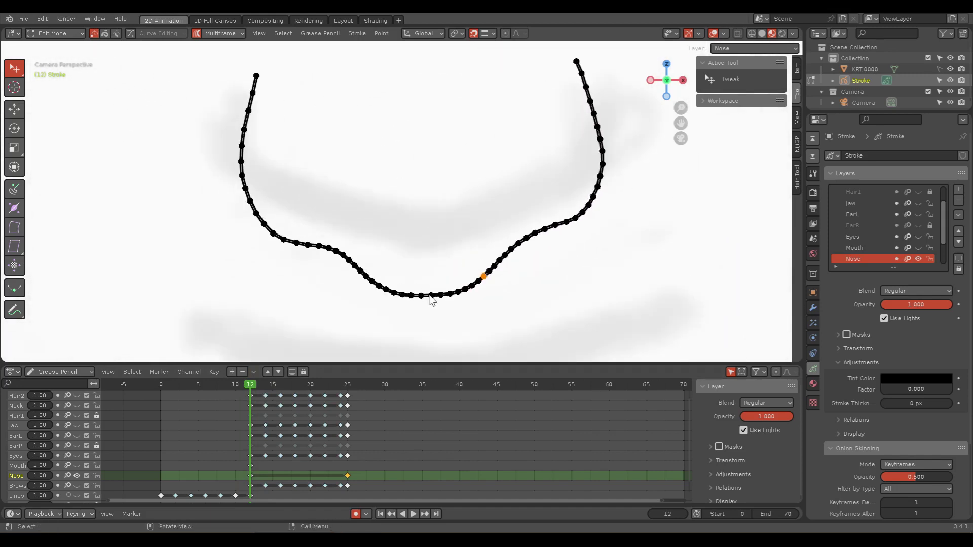
shift+middle_drag(473, 314, 465, 276)
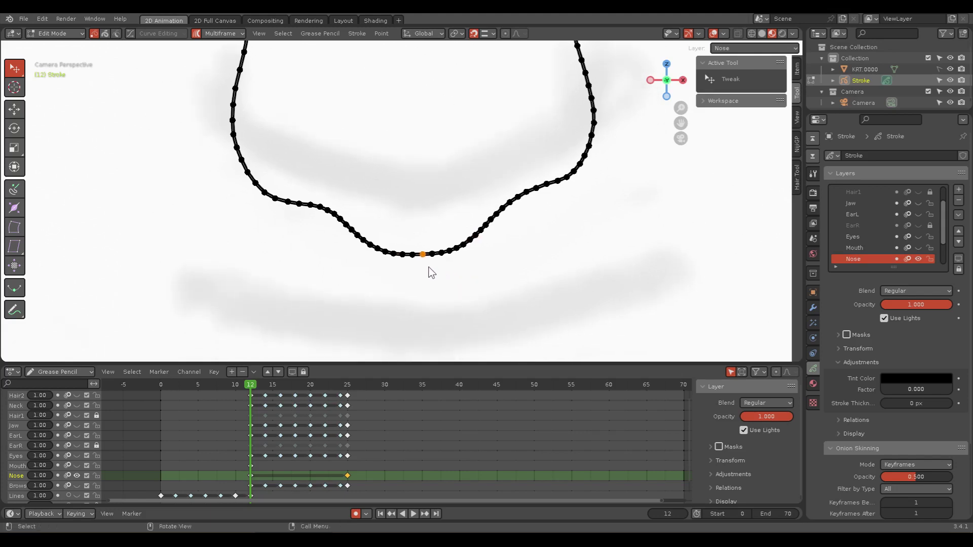
Step: Delete the selected points at the bottom of the nose curve
click(380, 34)
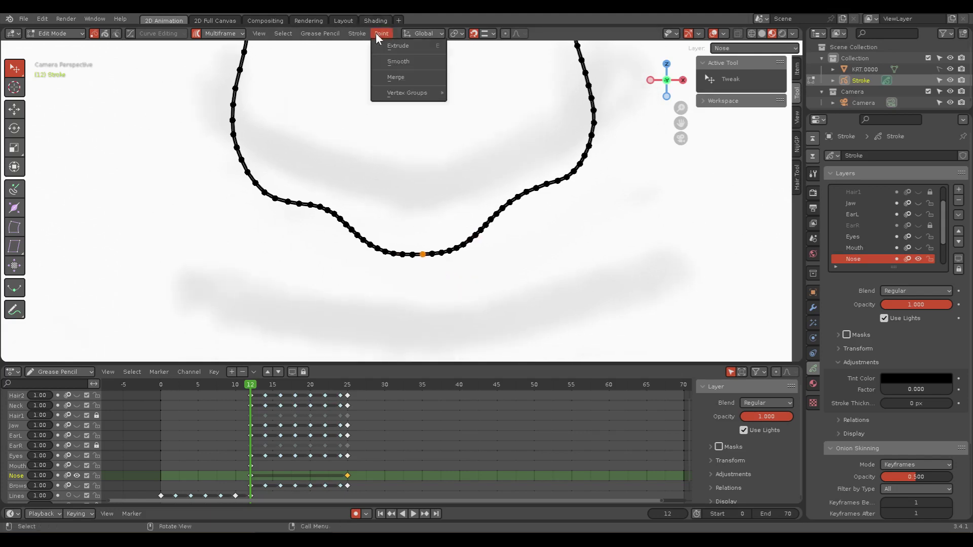
mouse_move(356, 34)
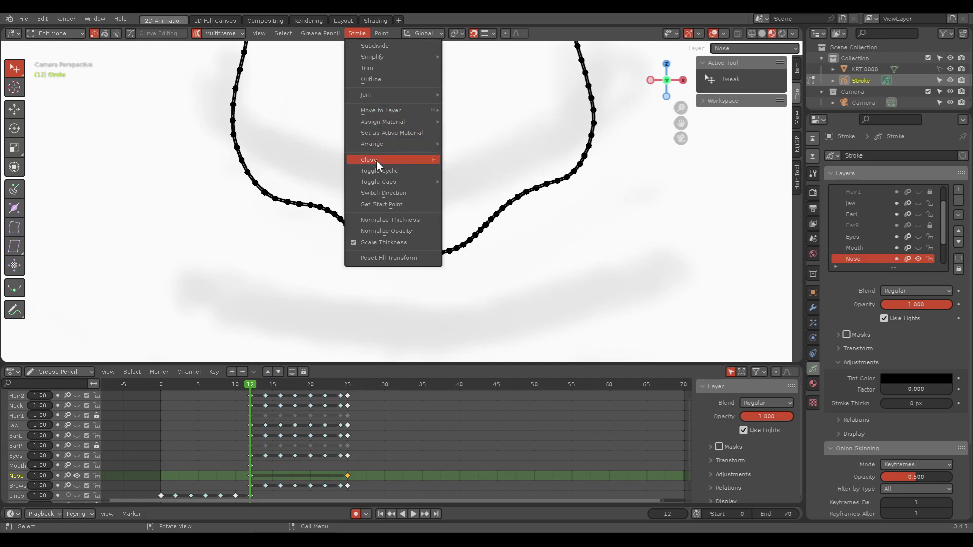
mouse_move(373, 57)
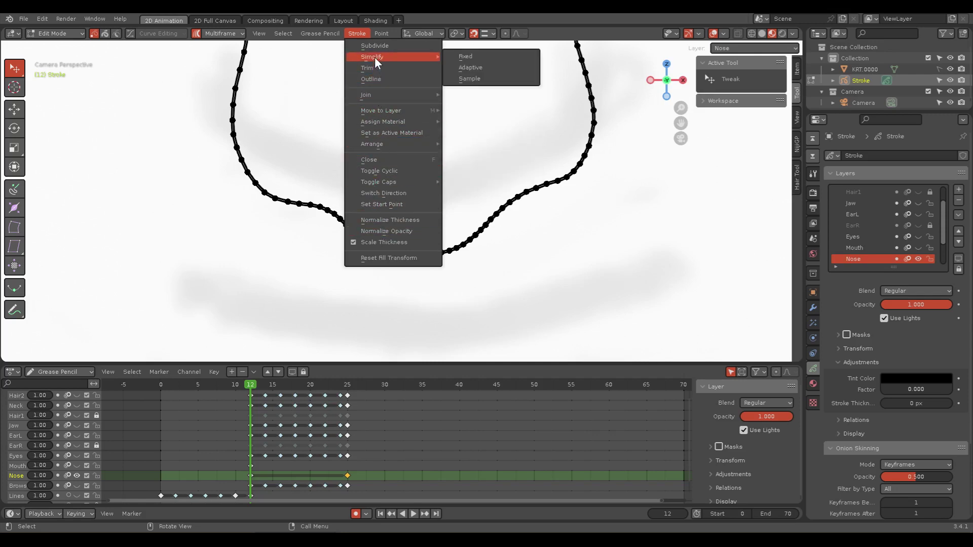
click(375, 76)
scroll(441, 246, up, 3)
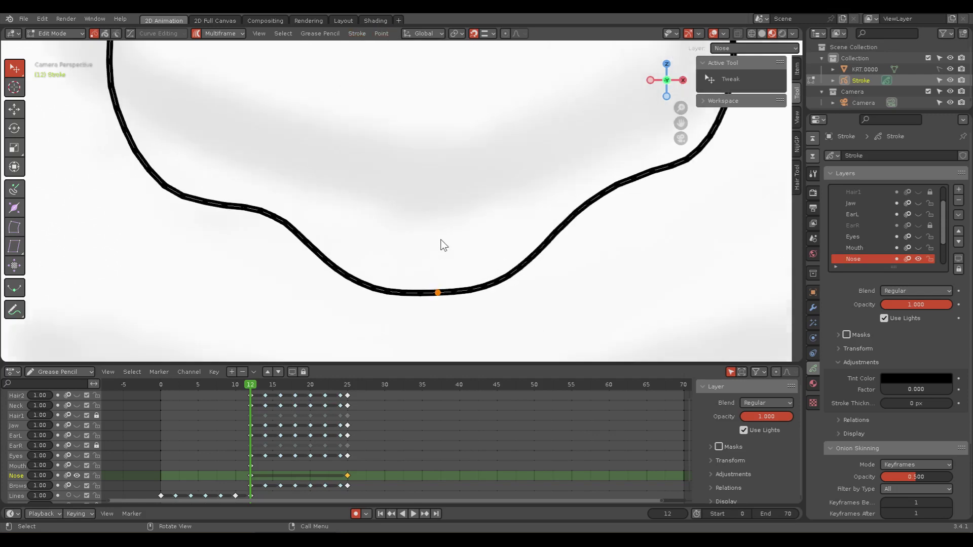
key(x)
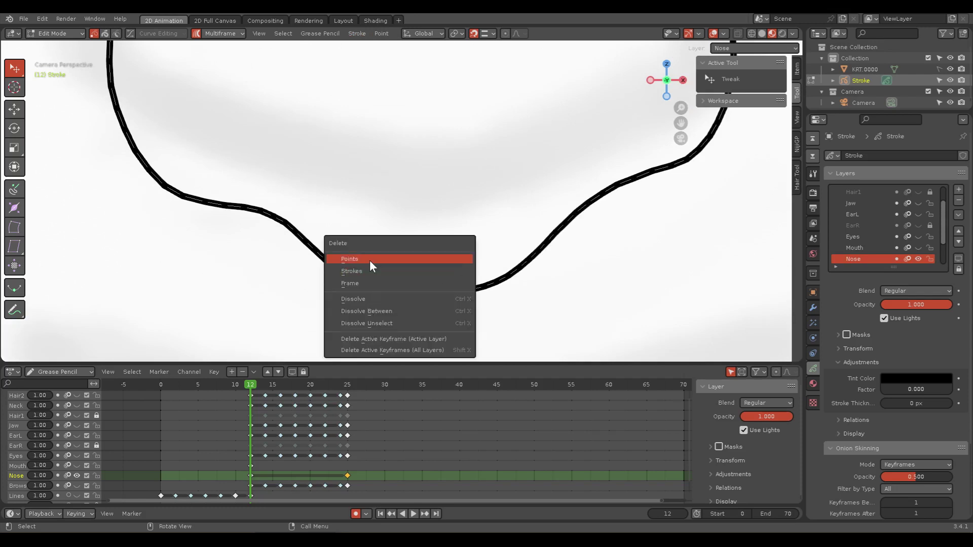
click(370, 259)
Step: Drag the loose nose endpoint right to rejoin the other end
drag(422, 293, 454, 298)
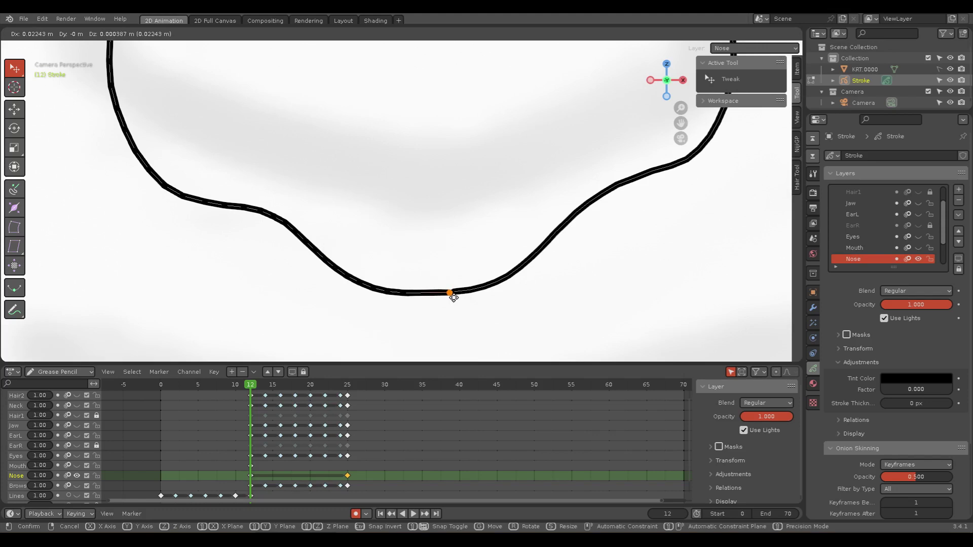
click(453, 298)
scroll(538, 306, down, 2)
scroll(582, 264, down, 2)
scroll(604, 234, up, 8)
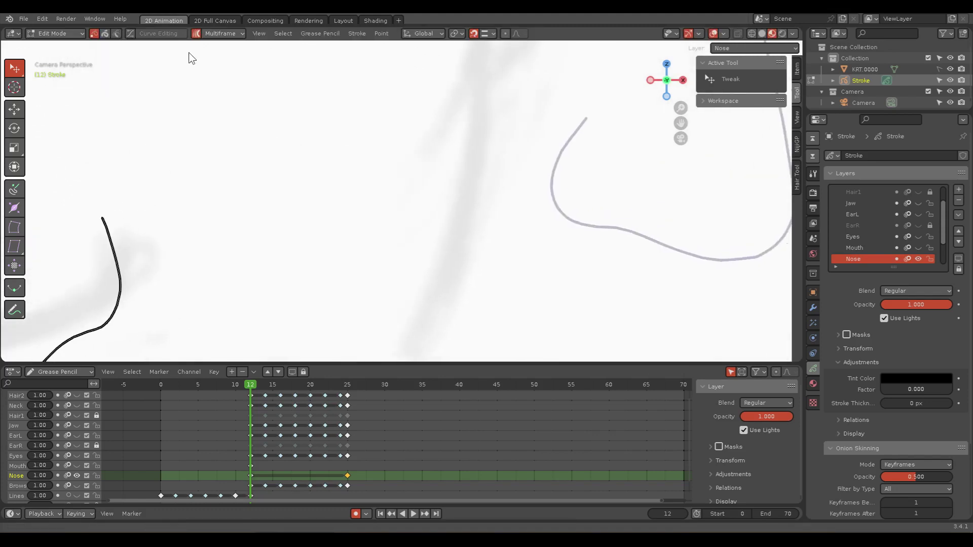
Step: On frame 25, bring the nose stroke into view, select a point on its curve and zoom in
click(346, 386)
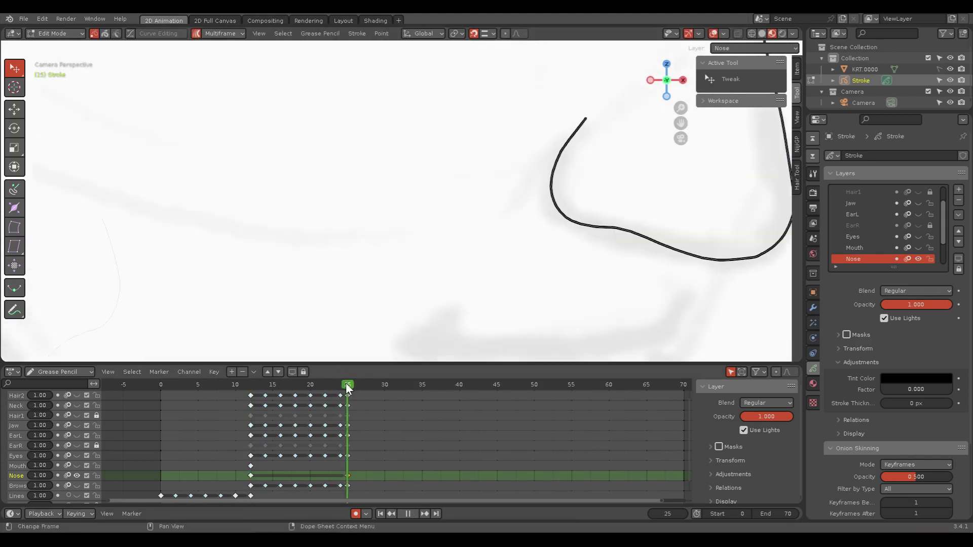
shift+middle_drag(660, 235, 383, 215)
click(472, 232)
scroll(472, 233, up, 1)
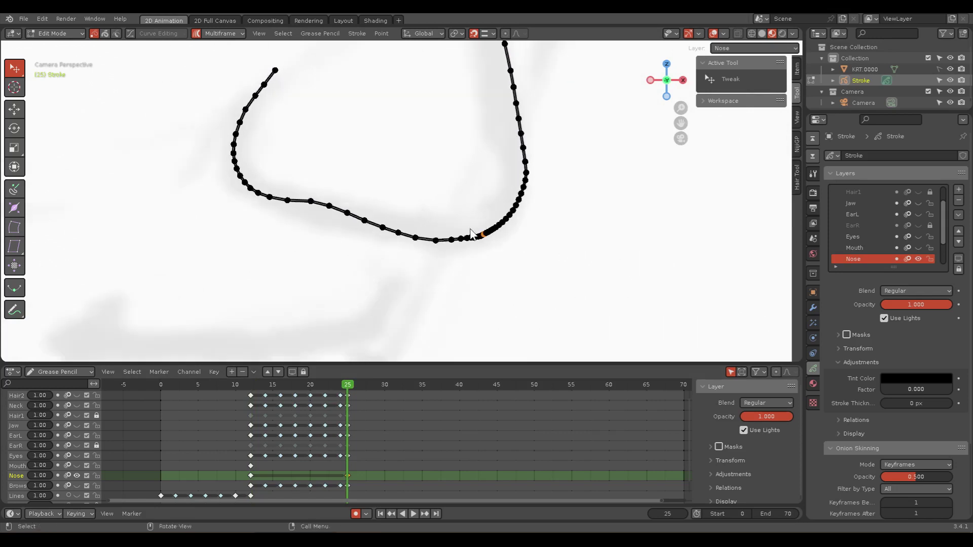
scroll(471, 234, up, 2)
scroll(501, 211, up, 2)
scroll(482, 248, up, 2)
Step: In Sculpt Mode, use a 140 px Grab brush to flatten the dip in the lower nose curve
key(ctrl+Tab)
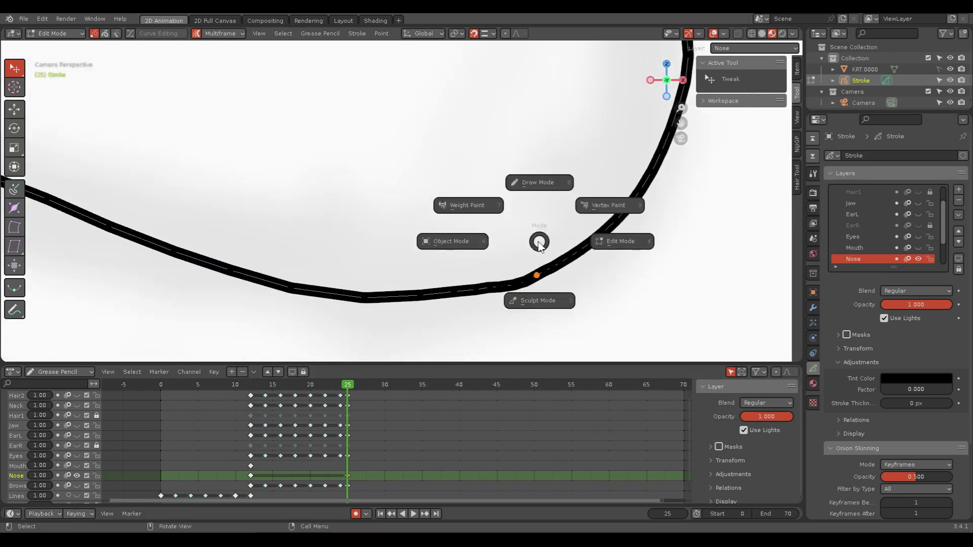
click(532, 301)
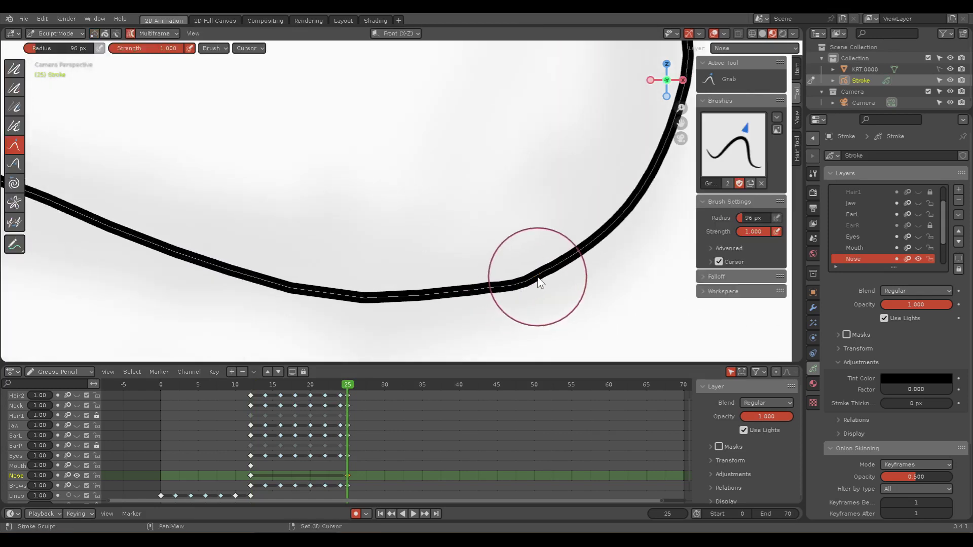
mouse_move(540, 282)
mouse_down()
mouse_move(532, 287)
mouse_move(541, 240)
mouse_up()
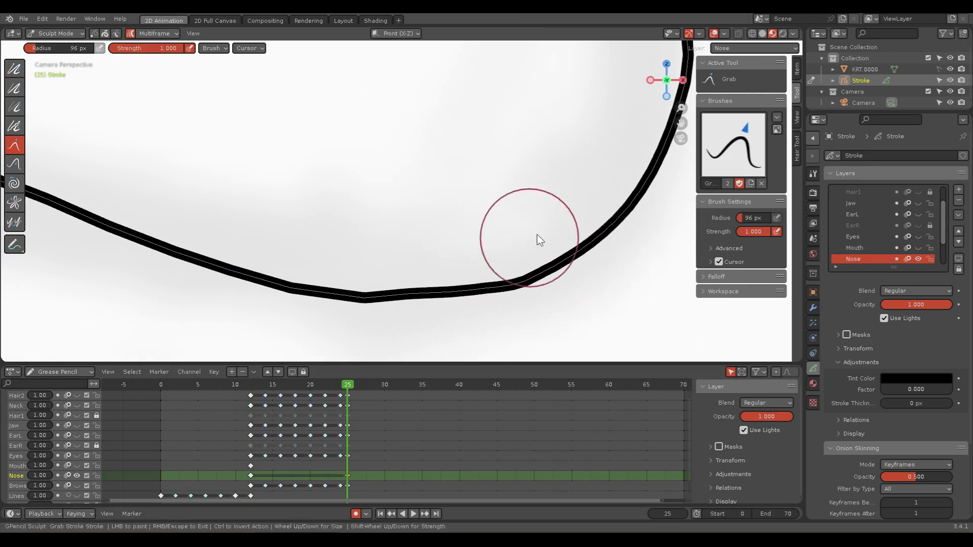
key(f)
click(519, 248)
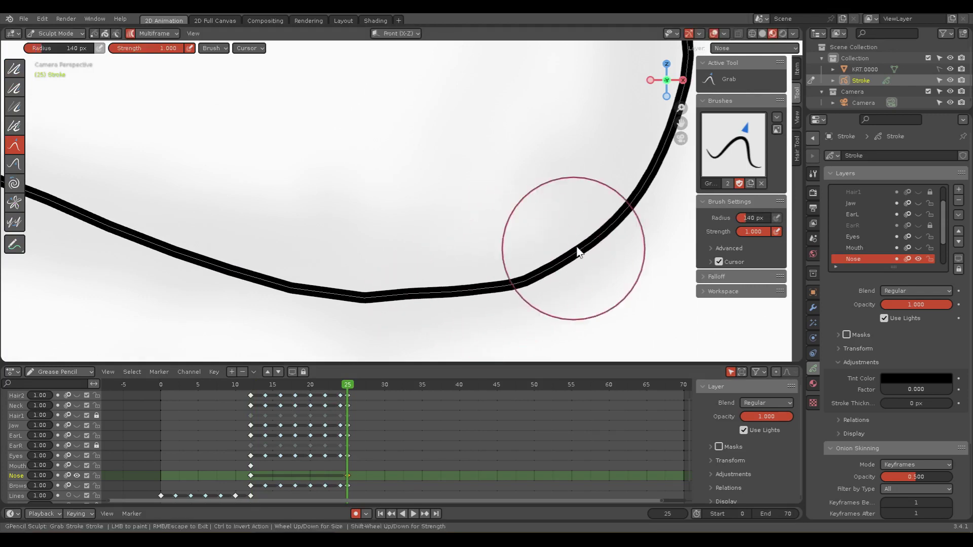
drag(365, 299, 355, 294)
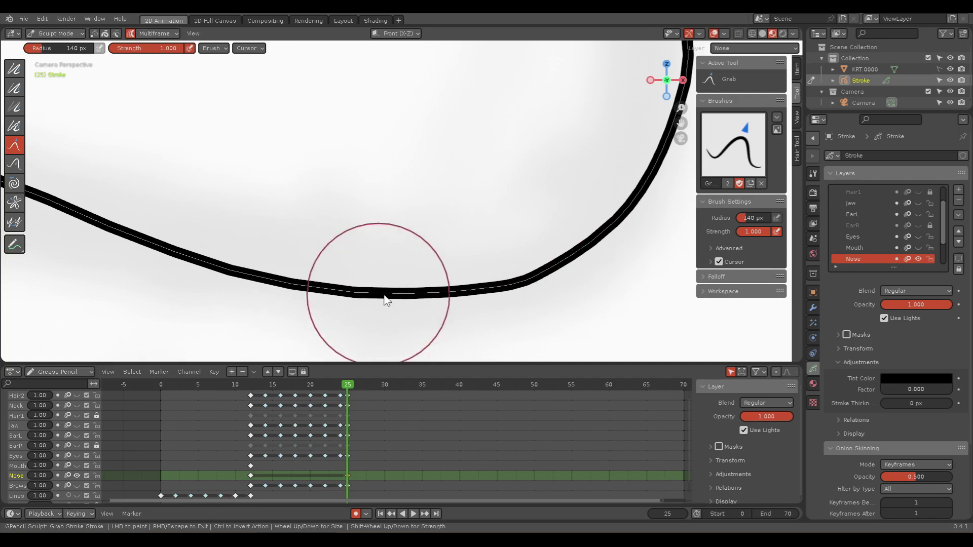
Step: Return to Edit Mode and select a different point on the nose stroke
key(ctrl+Tab)
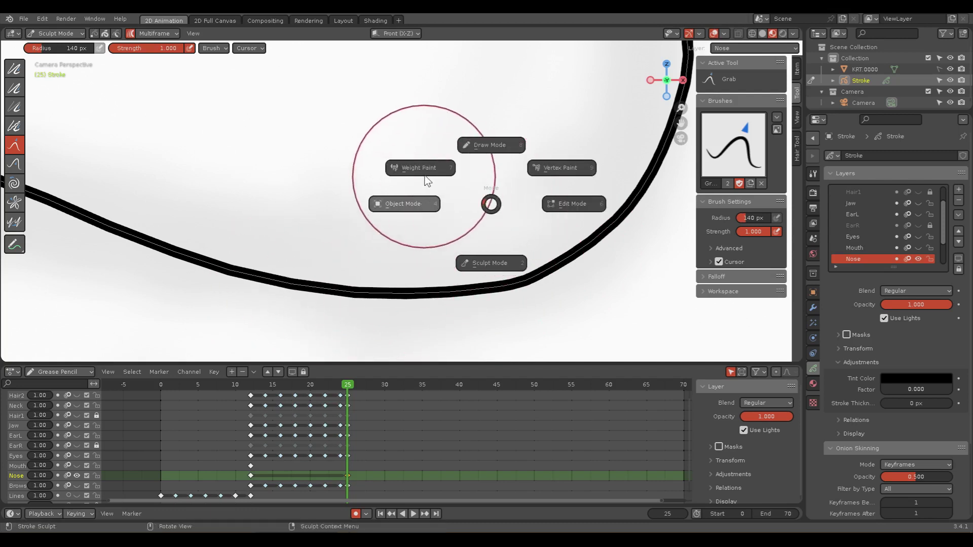
click(557, 214)
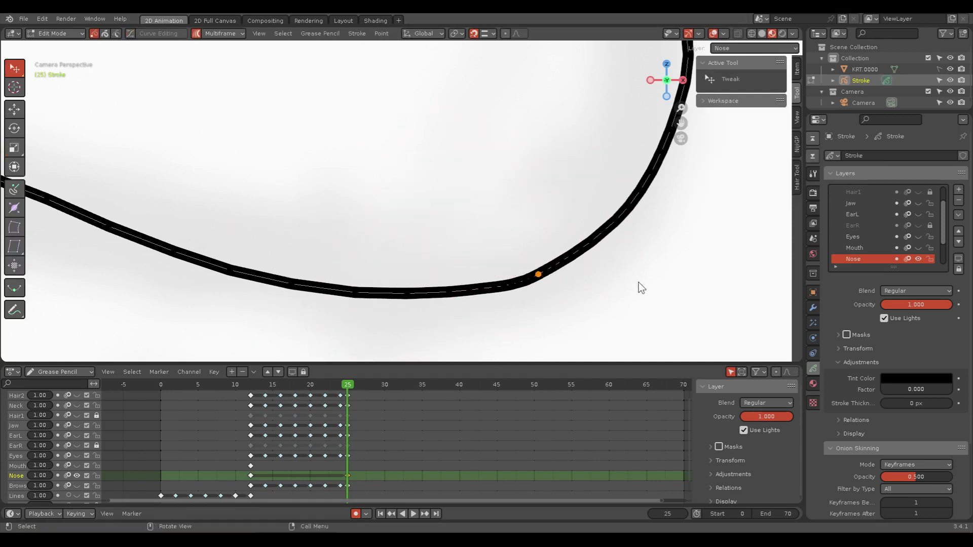
scroll(628, 279, down, 4)
click(487, 226)
scroll(514, 240, up, 4)
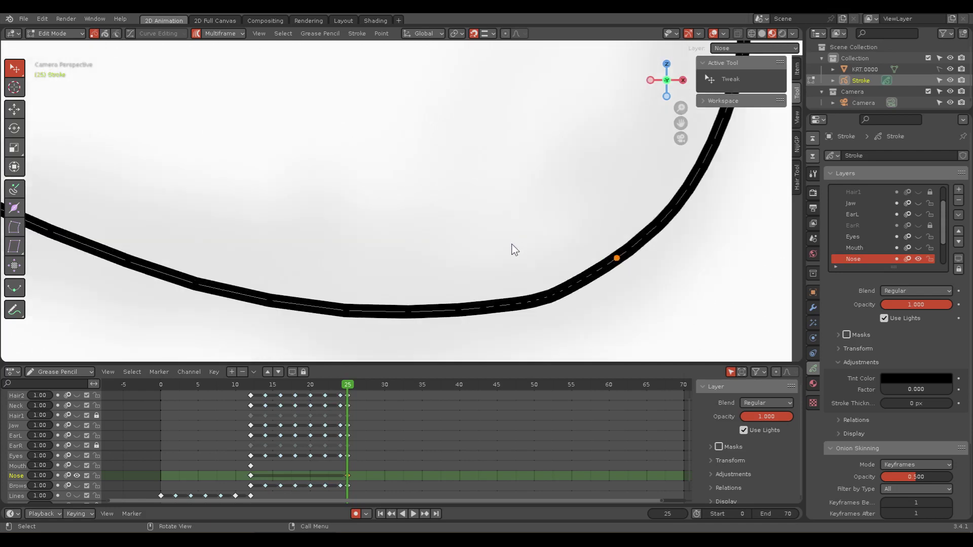
scroll(382, 265, down, 2)
scroll(326, 263, down, 1)
Step: Delete the selected points near the nose tip
scroll(409, 264, down, 1)
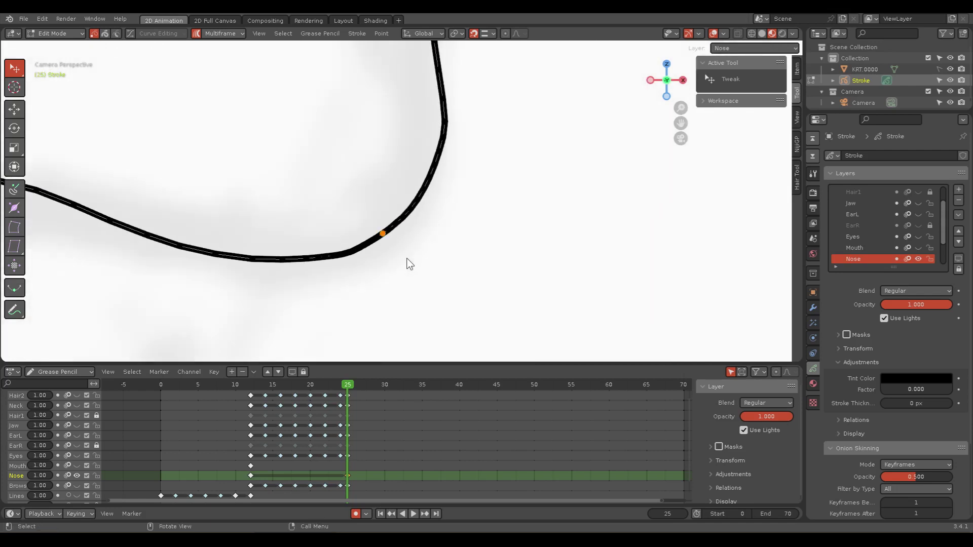
scroll(404, 265, down, 1)
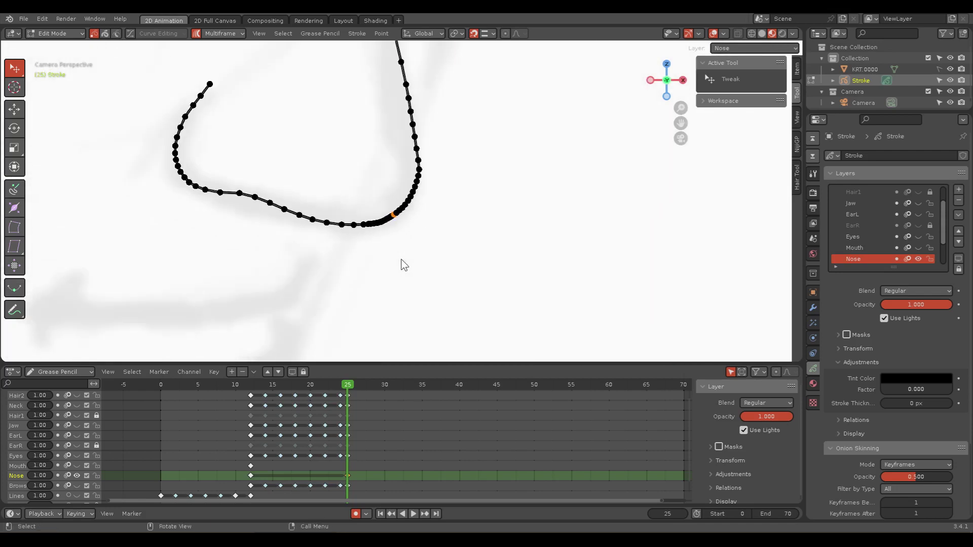
shift+middle_drag(430, 239, 501, 285)
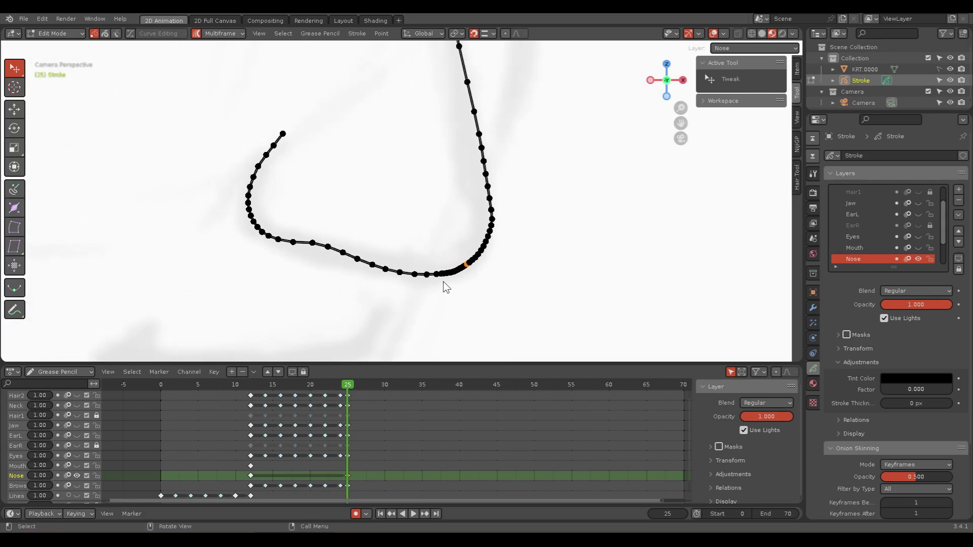
key(x)
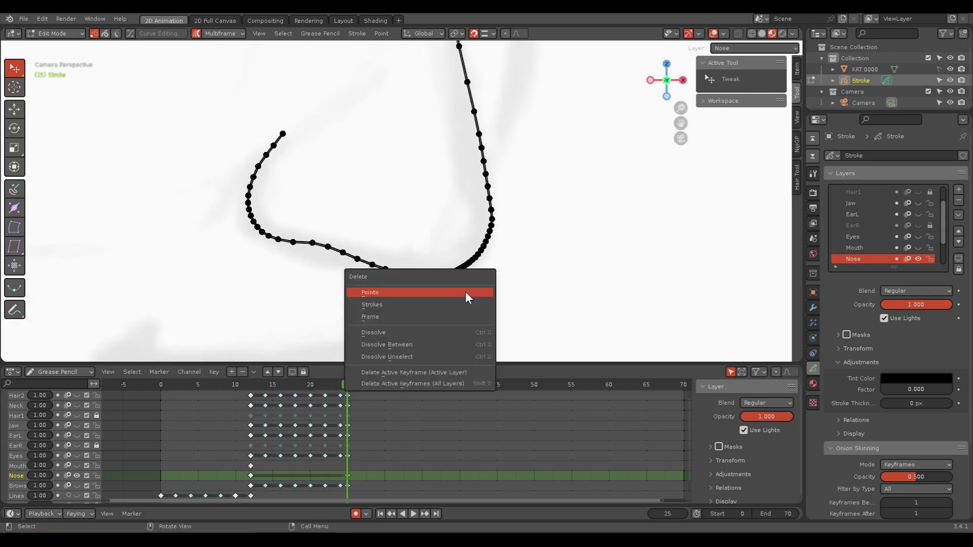
click(417, 293)
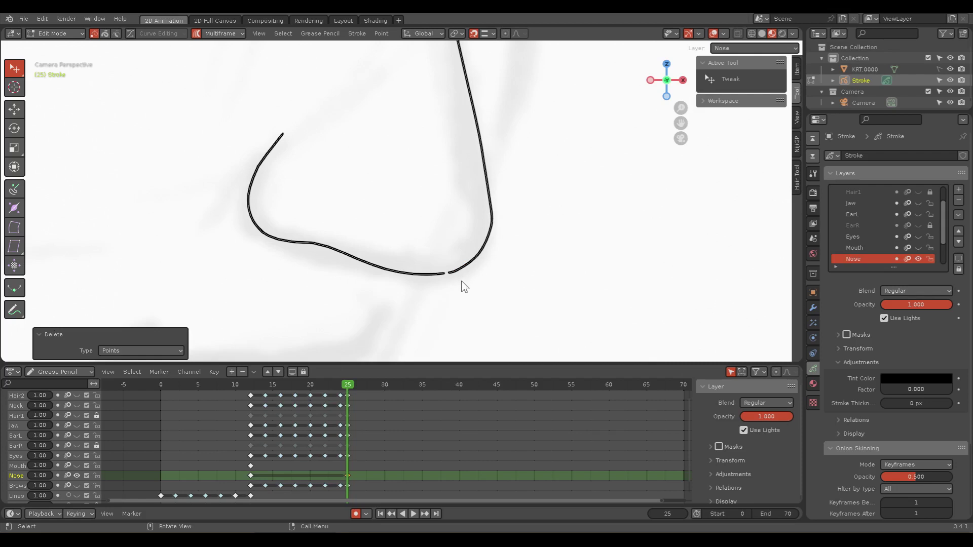
Step: Move the loose endpoint and its neighbouring point to close the gap, then switch to Object Mode
scroll(461, 283, up, 3)
scroll(543, 311, up, 3)
scroll(467, 137, up, 3)
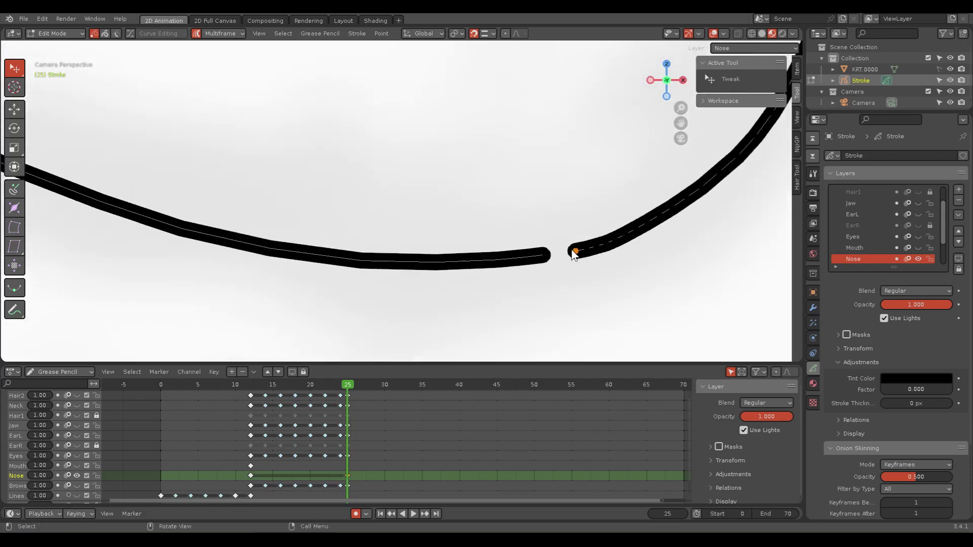
key(g)
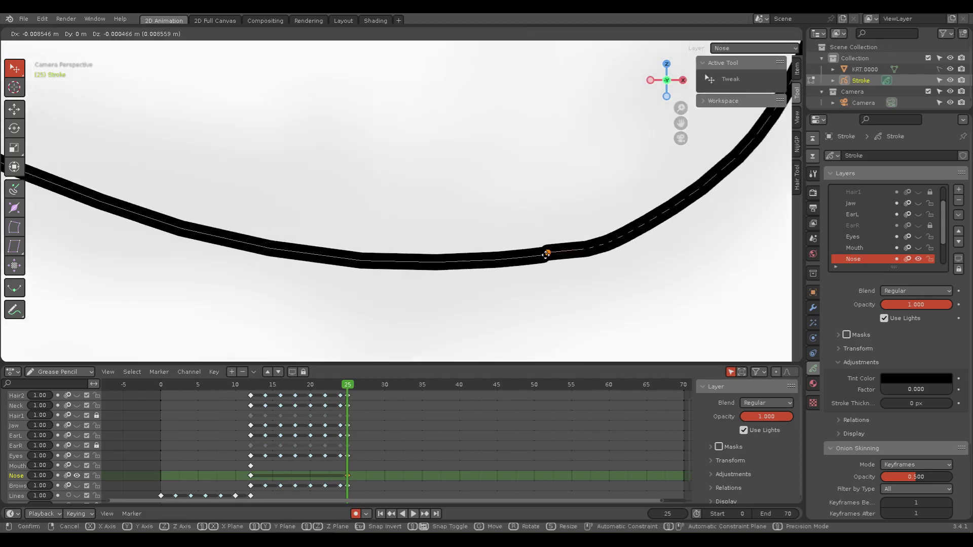
click(545, 257)
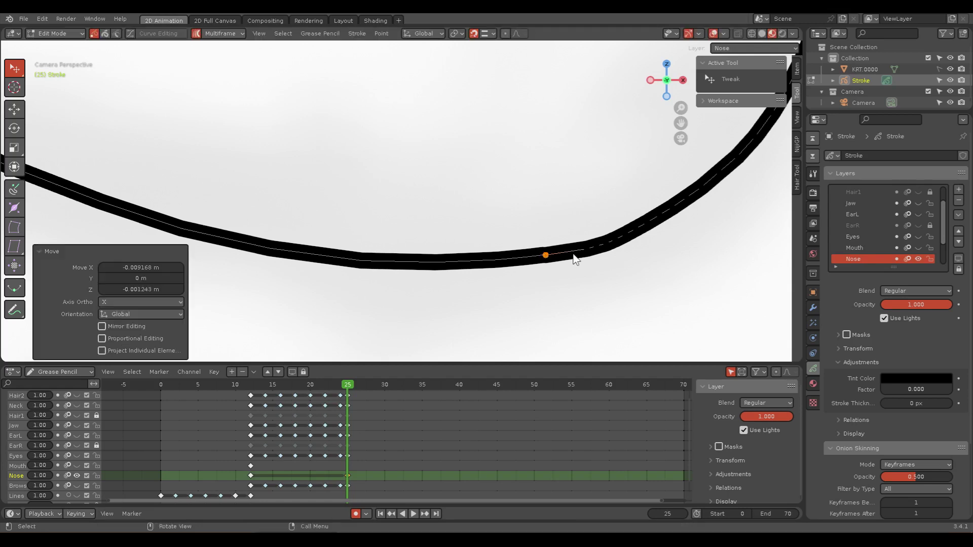
click(584, 251)
key(g)
click(569, 251)
key(ctrl+Tab)
click(495, 187)
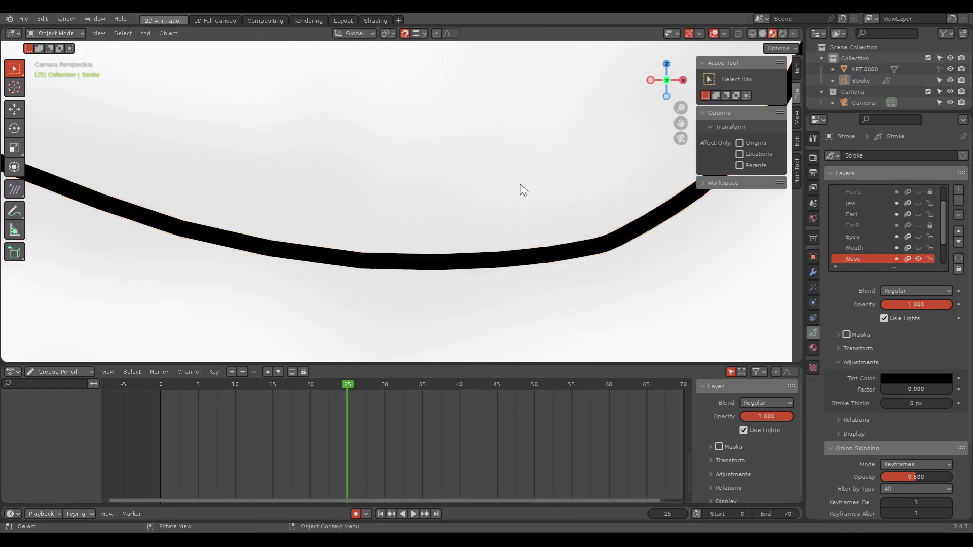
Step: Save the blend file
scroll(523, 196, down, 5)
scroll(523, 196, down, 3)
scroll(447, 182, down, 2)
scroll(397, 205, up, 1)
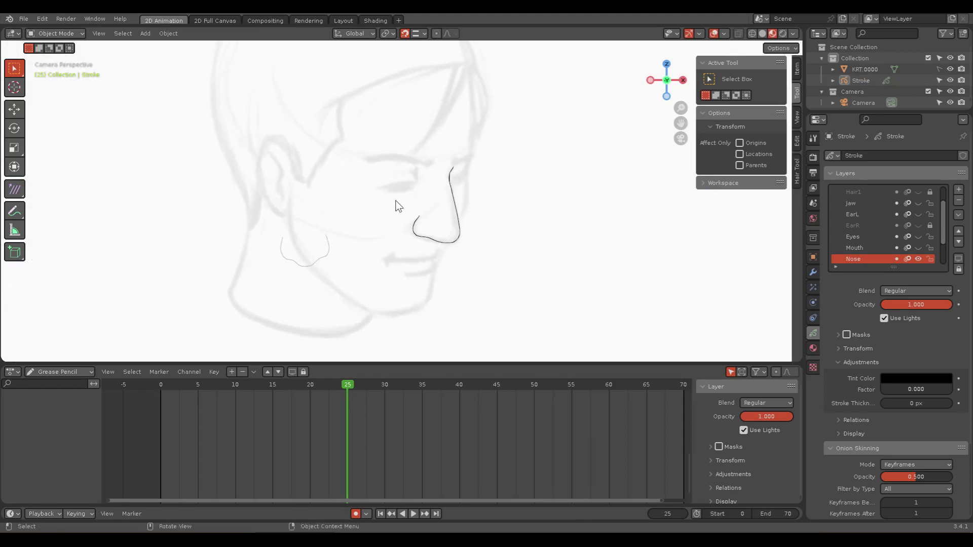
key(ctrl+s)
Step: Go to the frame-12 front drawing and select the nose stroke
scroll(391, 228, up, 4)
scroll(375, 268, down, 3)
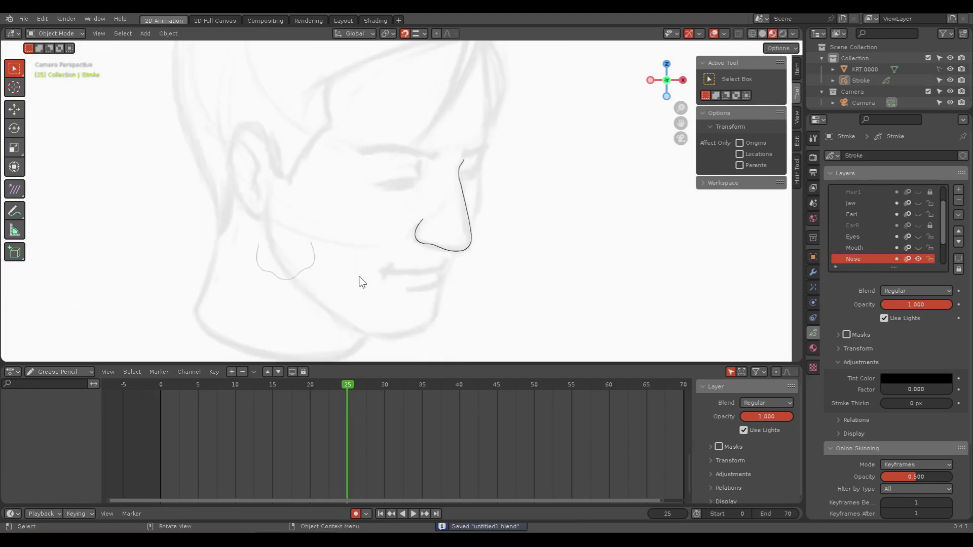
click(466, 202)
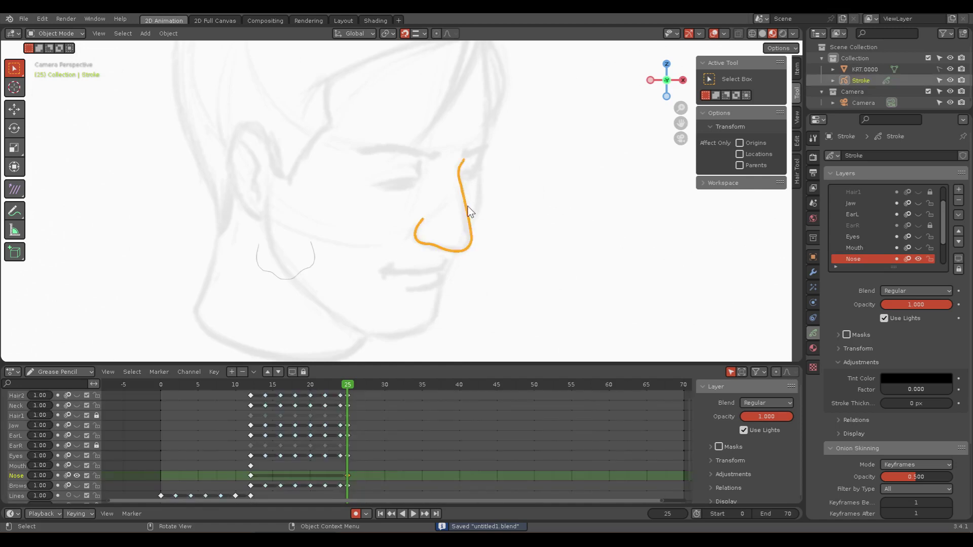
click(252, 384)
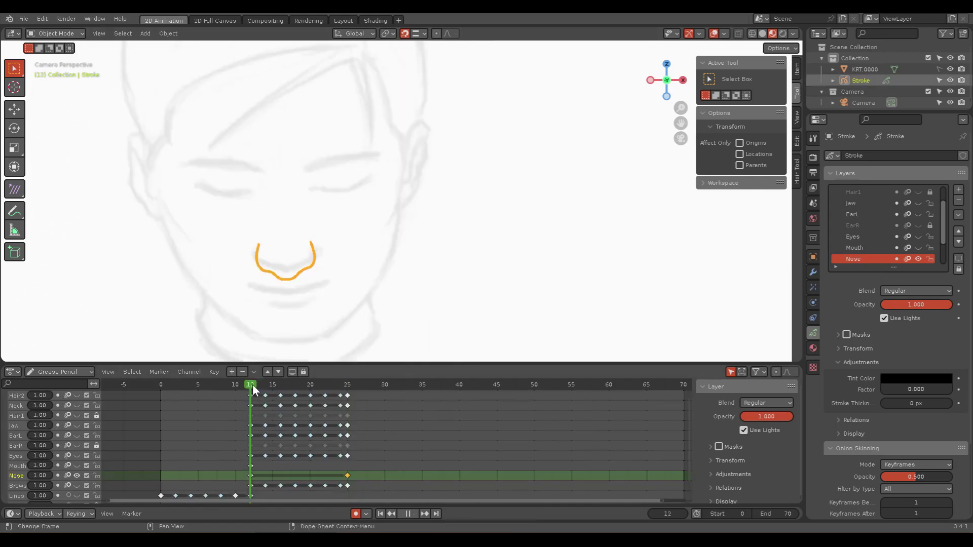
click(309, 344)
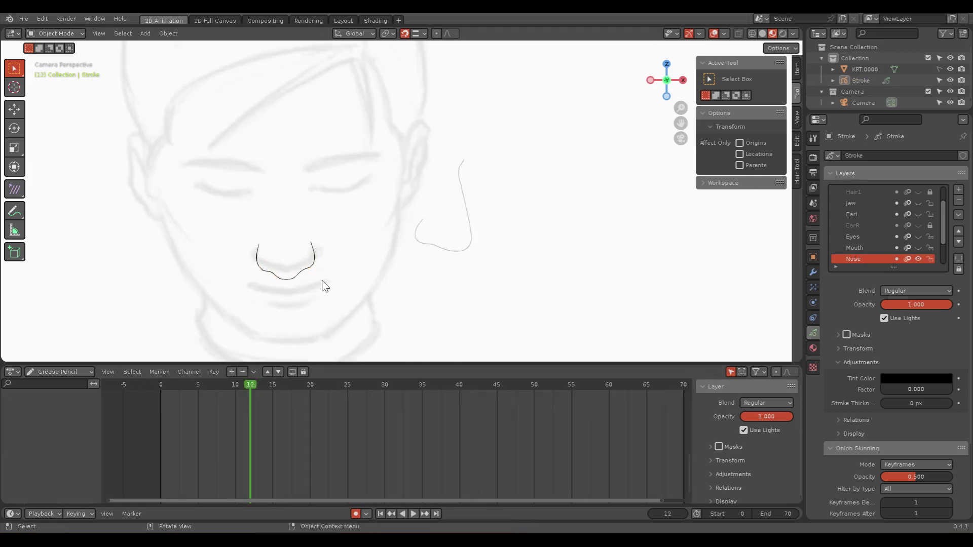
click(308, 269)
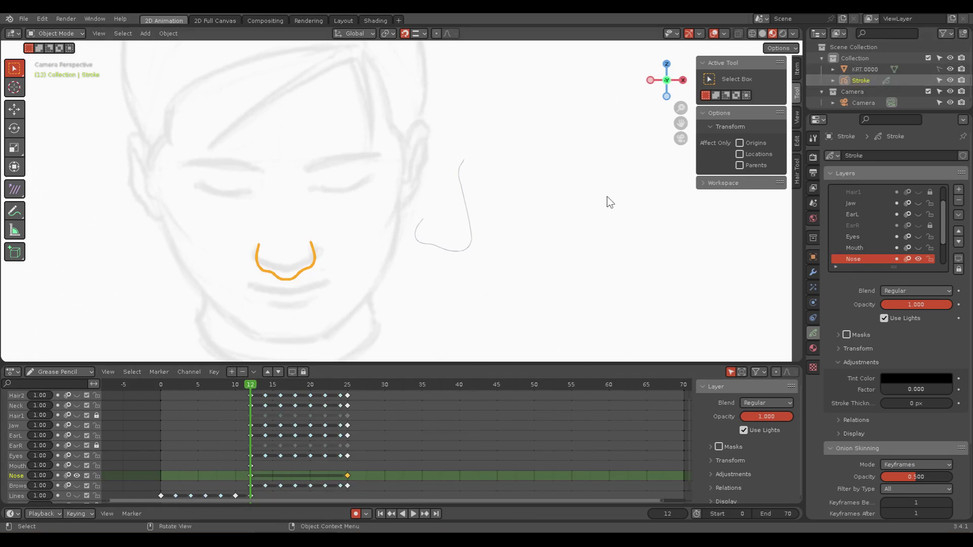
Step: Enter Edit Mode with whole-stroke selection, checking frame 25 and returning to frame 12
key(ctrl+Tab)
click(427, 270)
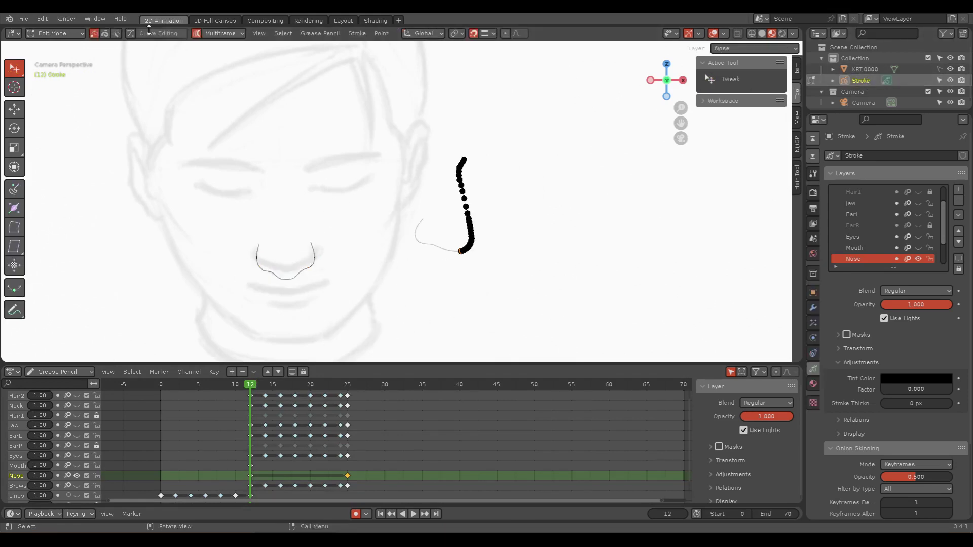
click(105, 34)
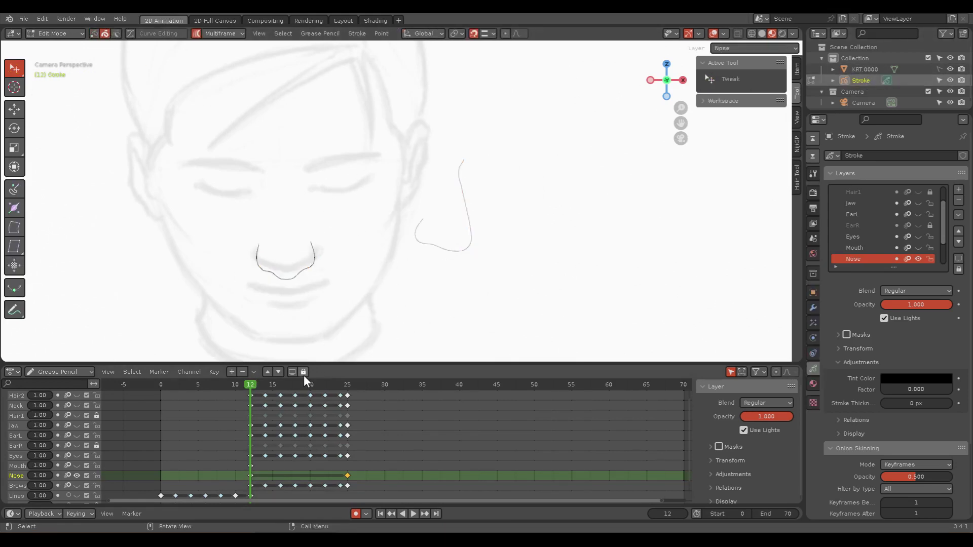
click(347, 384)
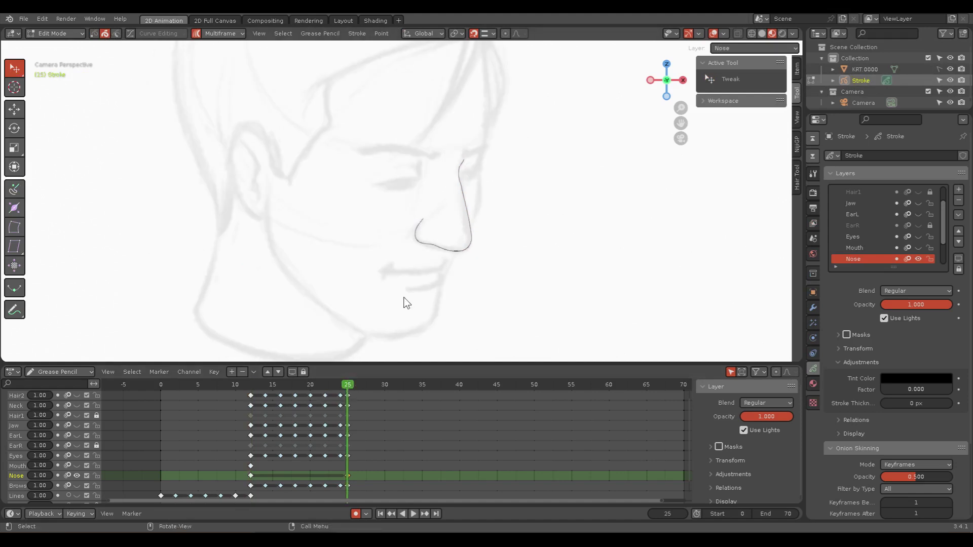
click(251, 382)
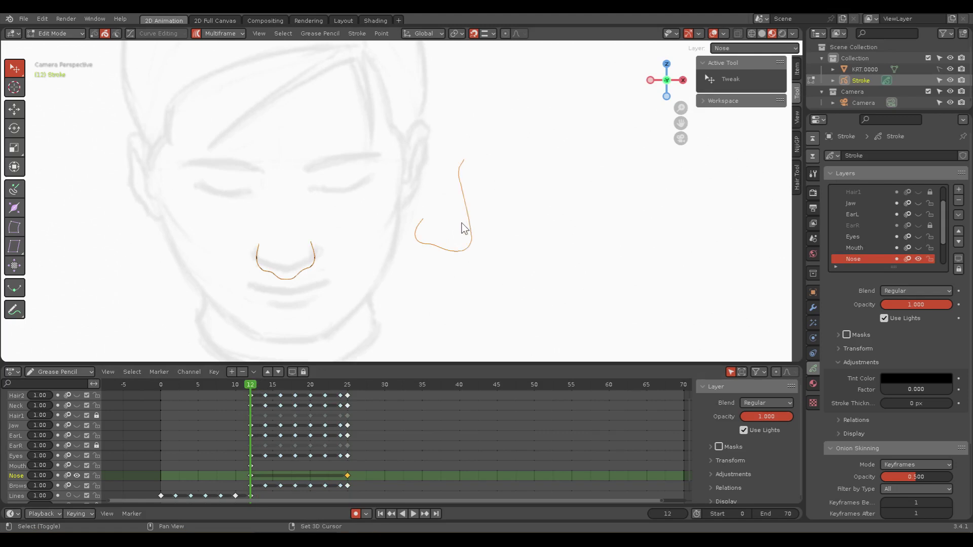
Step: Interpolate the nose across frames 12 to 25 with Interpolate Sequence and check the in-betweens
click(296, 383)
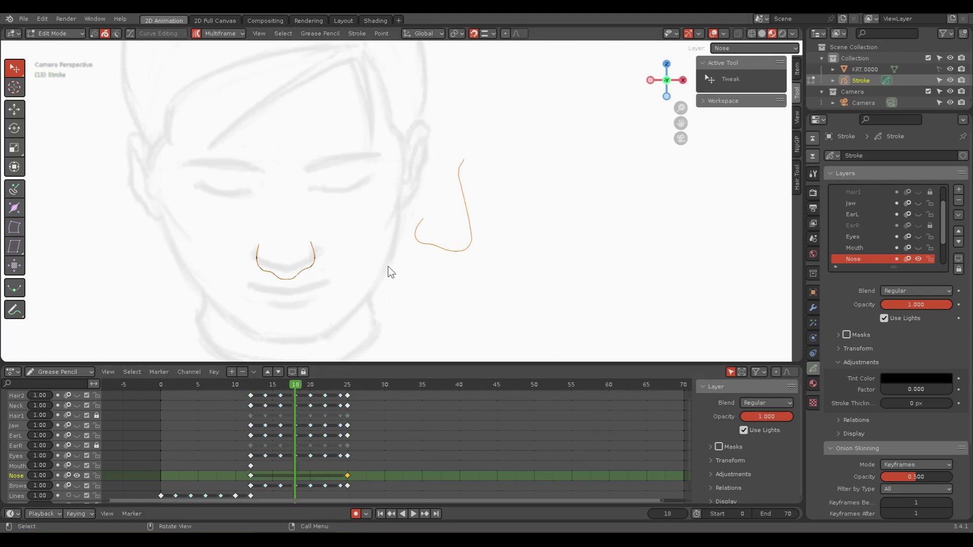
key(ctrl+shift+e)
click(350, 316)
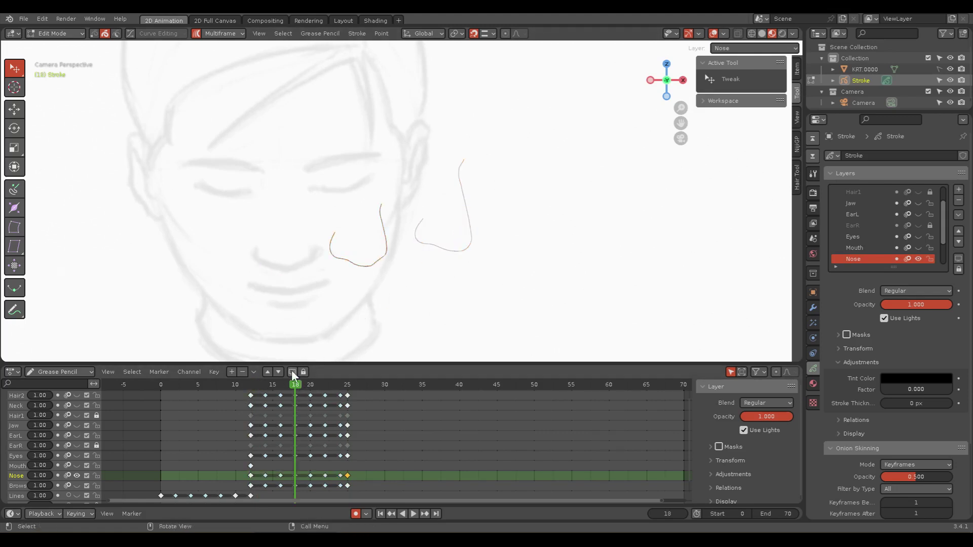
click(254, 382)
key(space)
drag(303, 383, 249, 382)
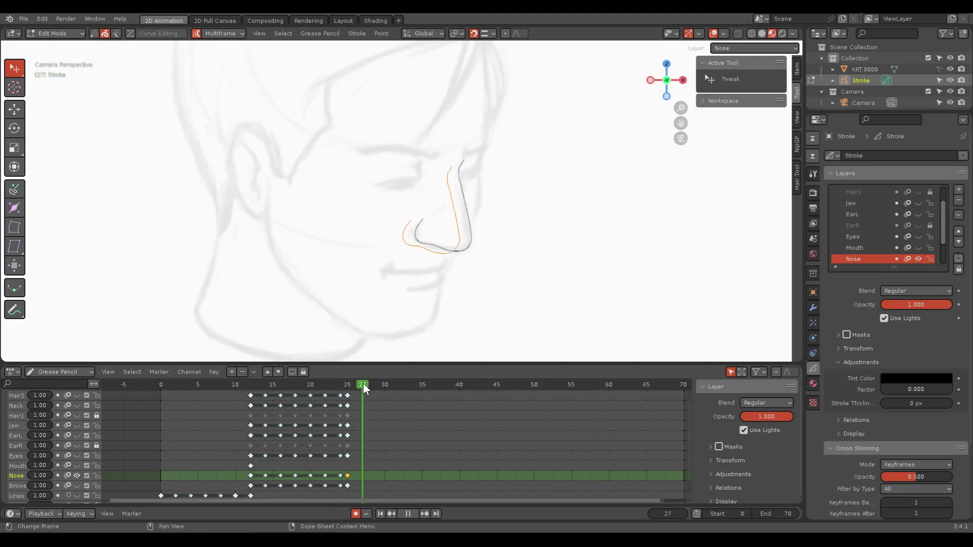
Step: Save the file, play the animation from frame 12, then hide the Nose layer
key(ctrl+s)
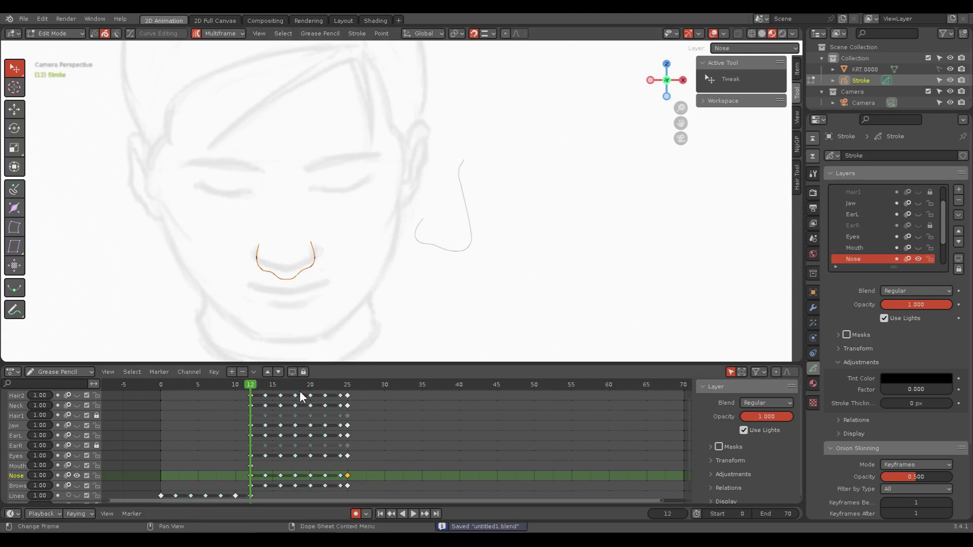
key(space)
key(Escape)
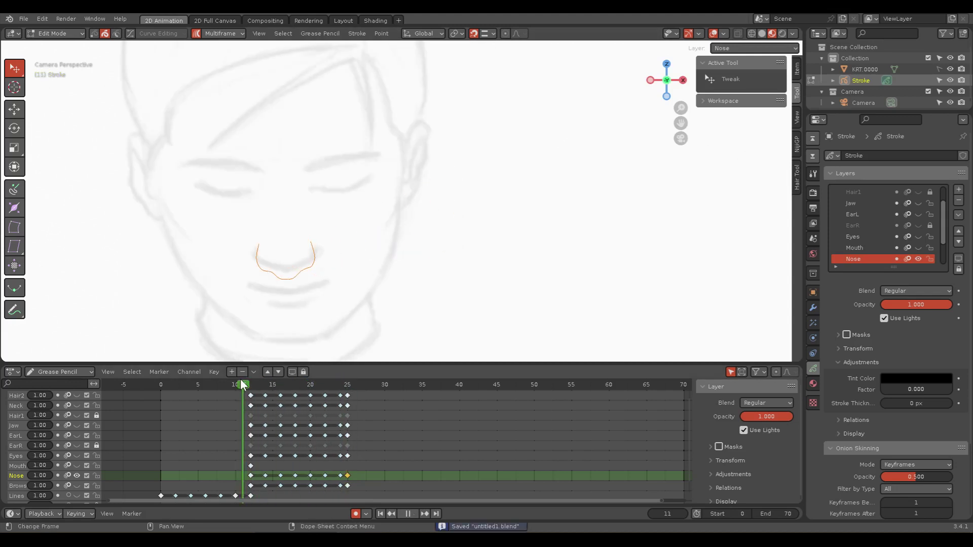
click(76, 476)
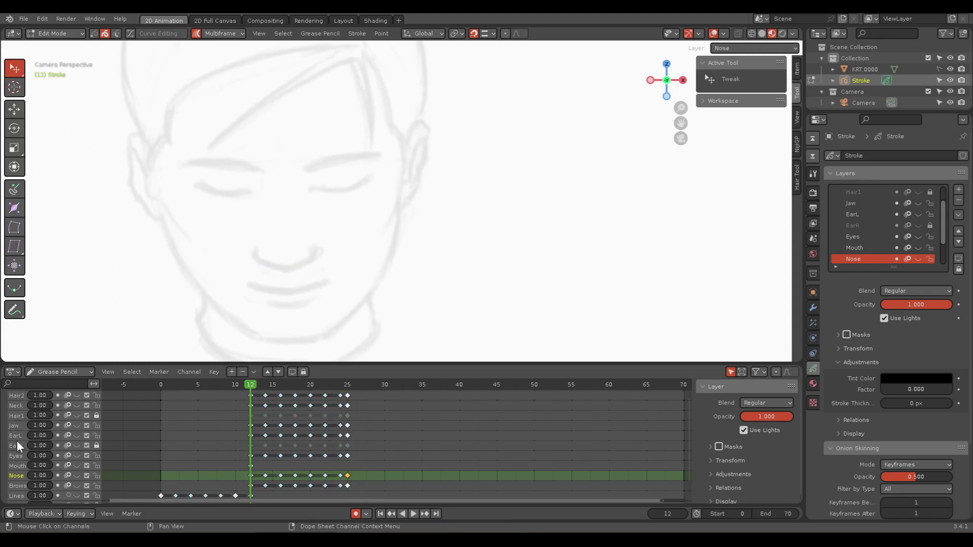
Step: Play the animation to review the head turn
scroll(17, 444, up, 3)
scroll(17, 440, down, 3)
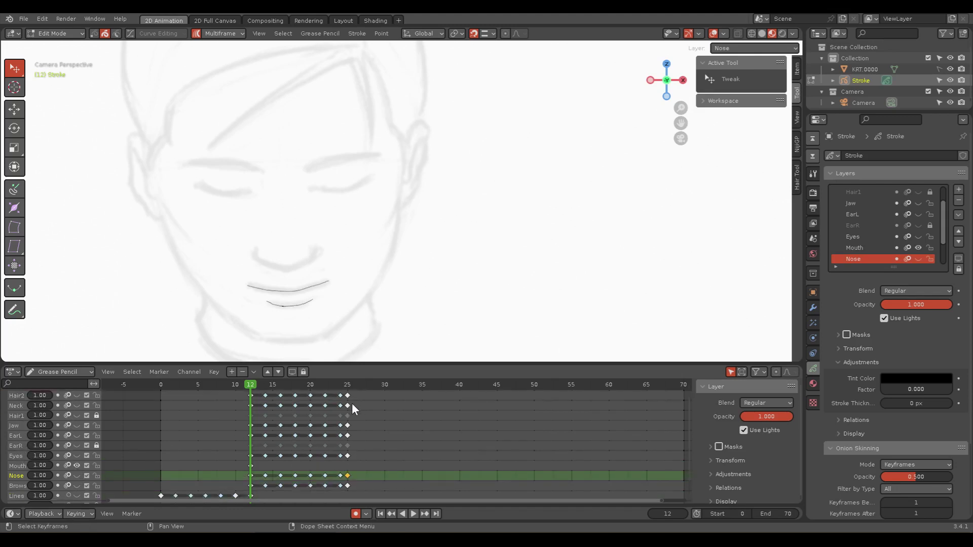
key(space)
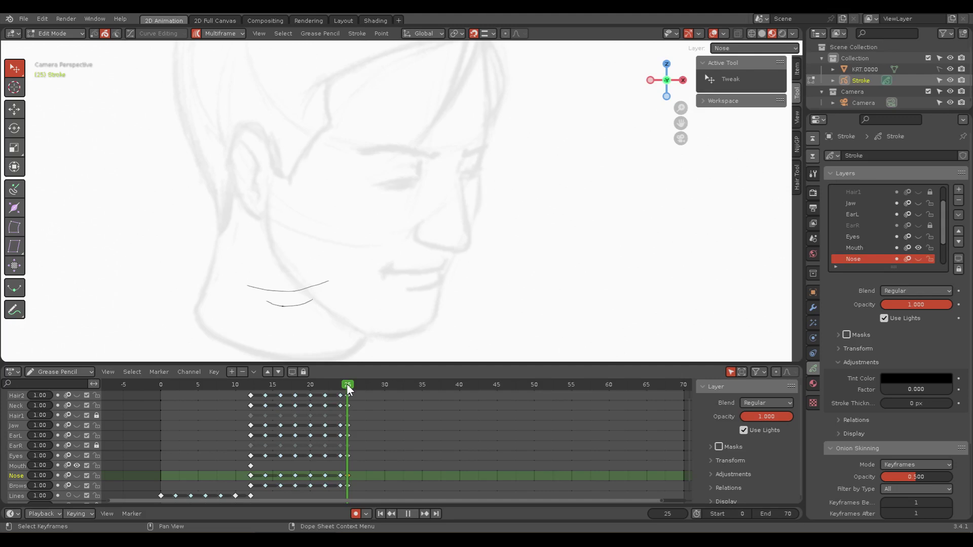
key(space)
Step: Duplicate the Mouth layer's frame-12 keyframe to frame 25 and go to frame 25
click(250, 465)
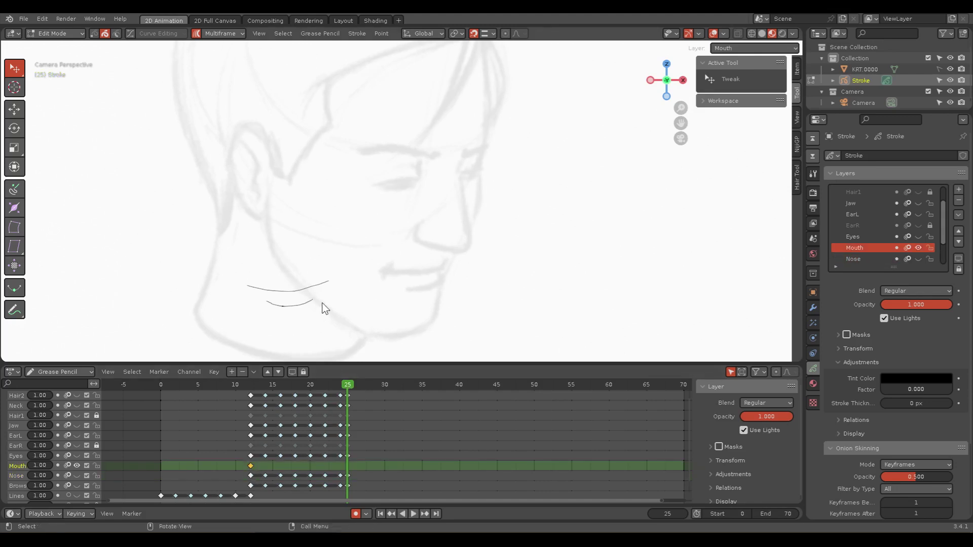
key(ctrl+c)
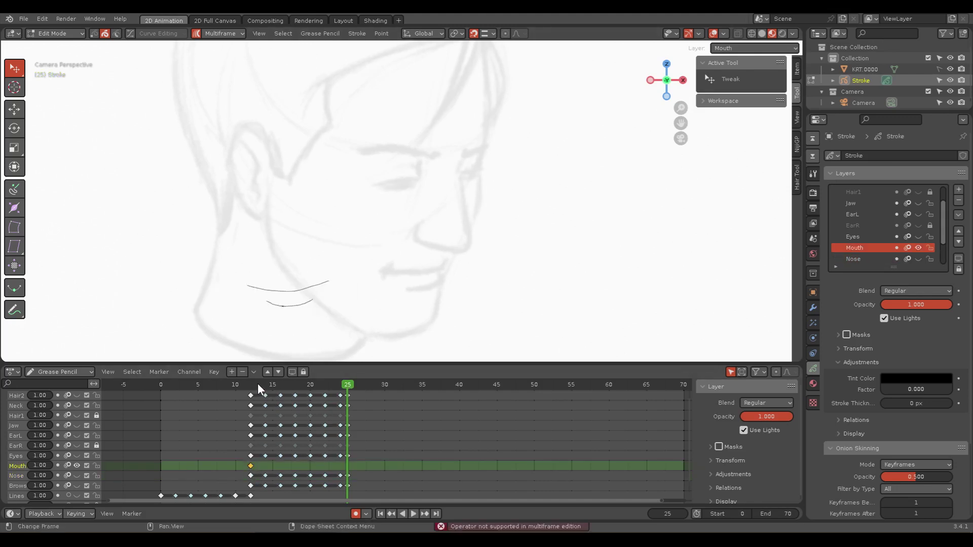
click(251, 384)
key(shift+d)
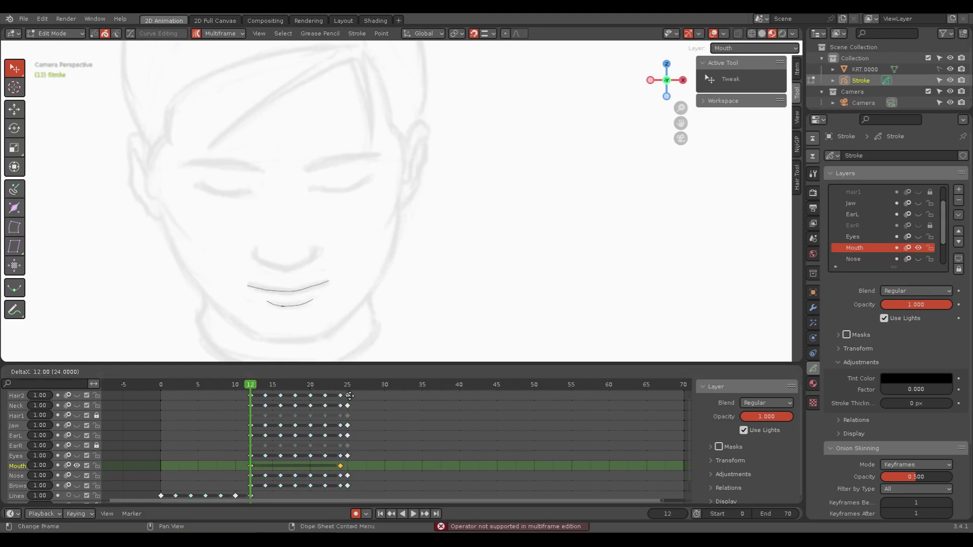
click(352, 396)
click(348, 384)
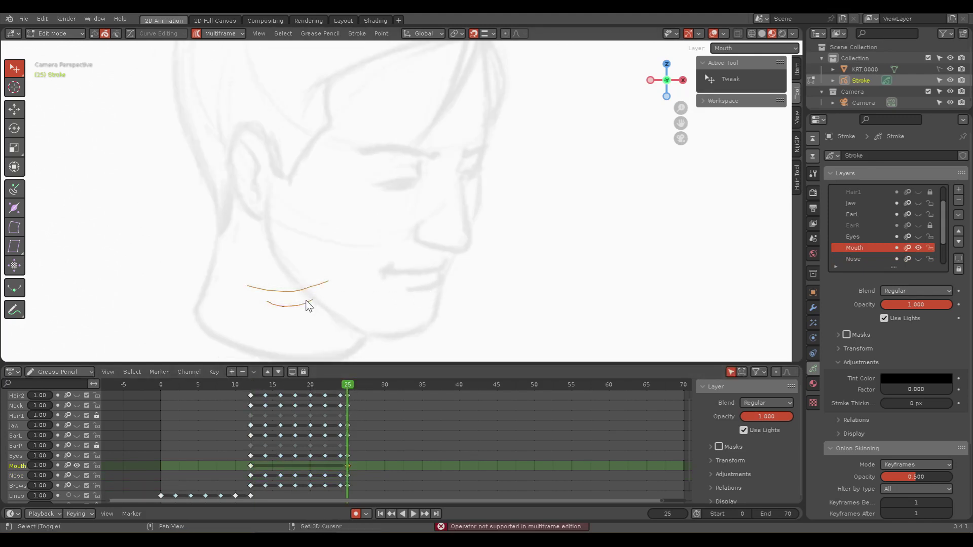
Step: Move the mouth strokes 1.185 m right and 0.1407 m up, then centre and zoom on them
key(g)
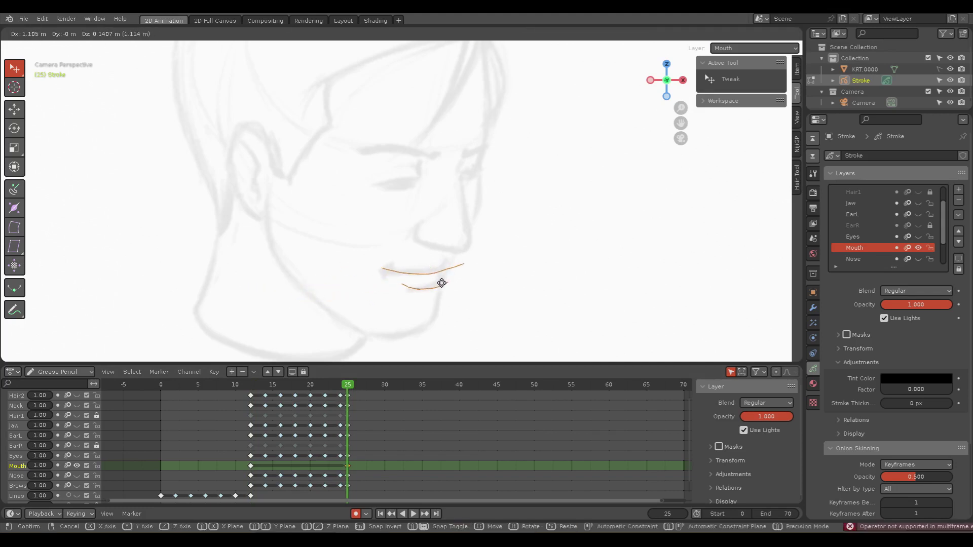
click(446, 283)
click(473, 326)
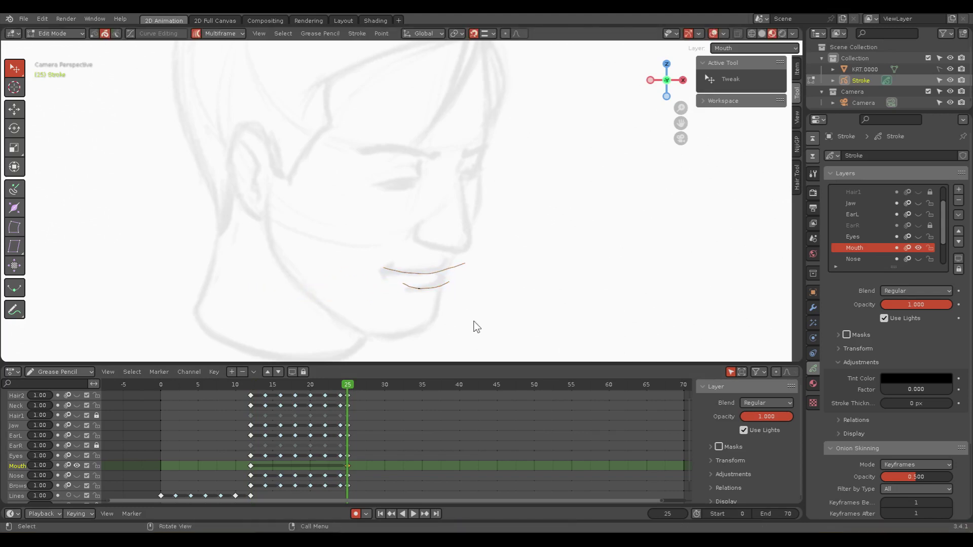
scroll(475, 327, up, 4)
mouse_move(474, 325)
shift+middle_down()
mouse_move(472, 221)
mouse_move(452, 226)
shift+middle_up()
scroll(461, 202, up, 2)
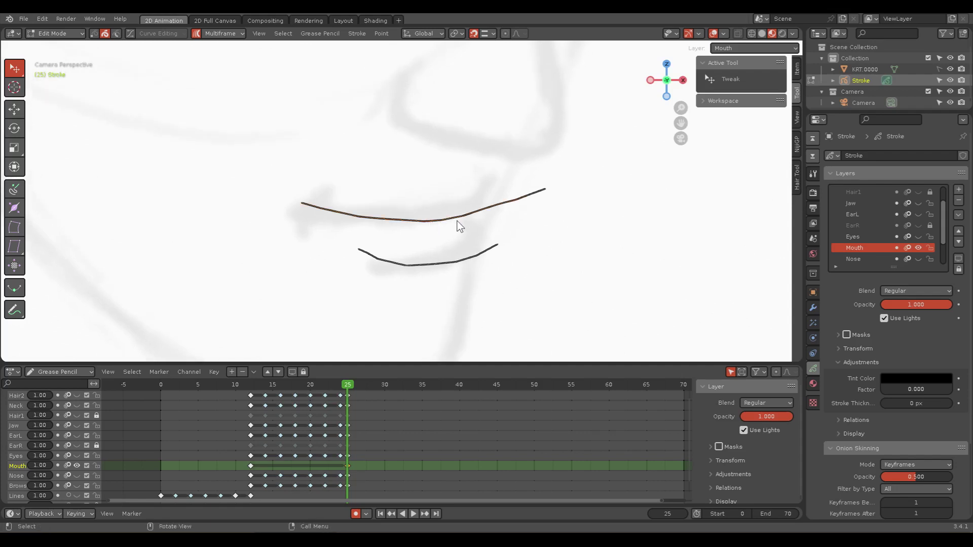
key(ctrl+Tab)
Step: In Sculpt Mode, flatten the upper mouth stroke's left end, raise its right end, and lift the lower stroke's right end
click(455, 273)
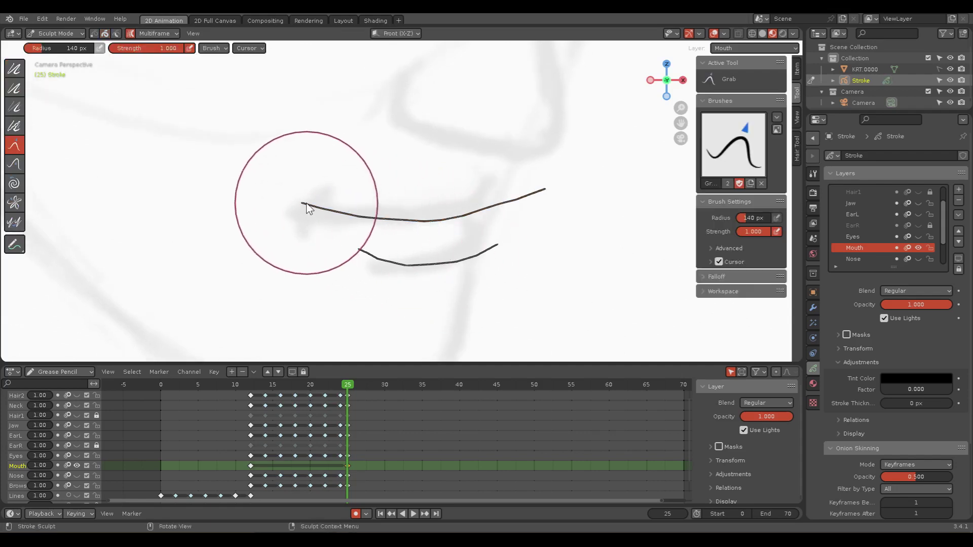
drag(307, 208, 448, 219)
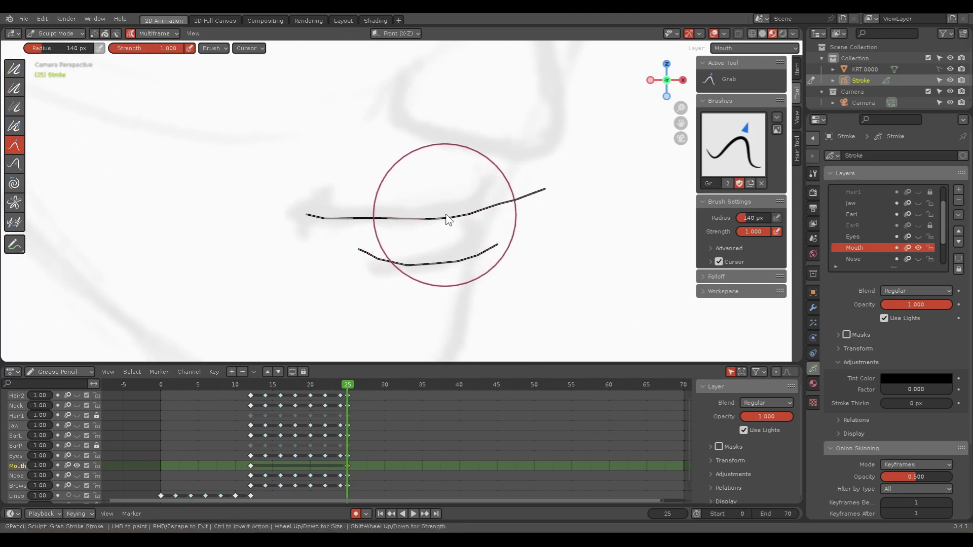
drag(539, 190, 495, 186)
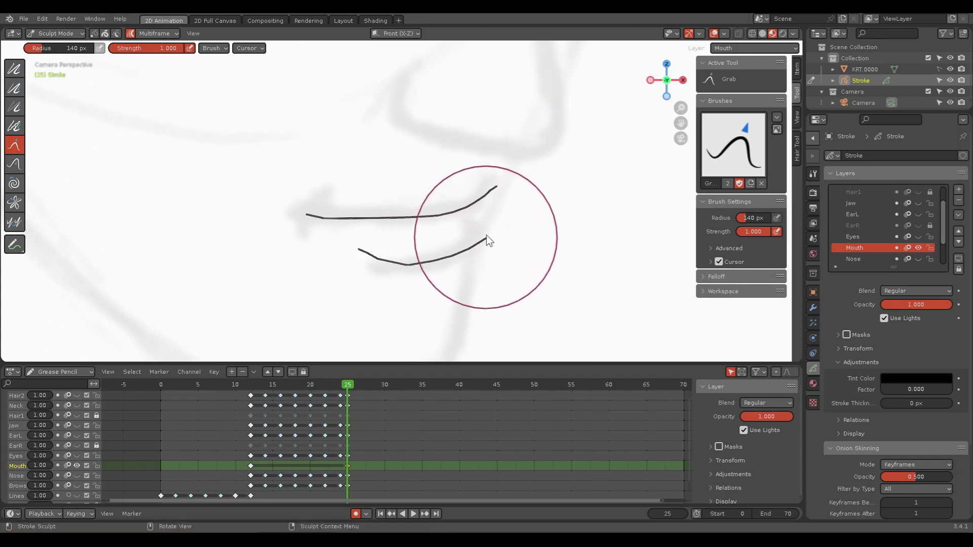
drag(471, 253, 476, 231)
Step: With a 77 px Grab brush, reshape the lower mouth stroke and straighten the upper stroke's left end
key(f)
click(503, 250)
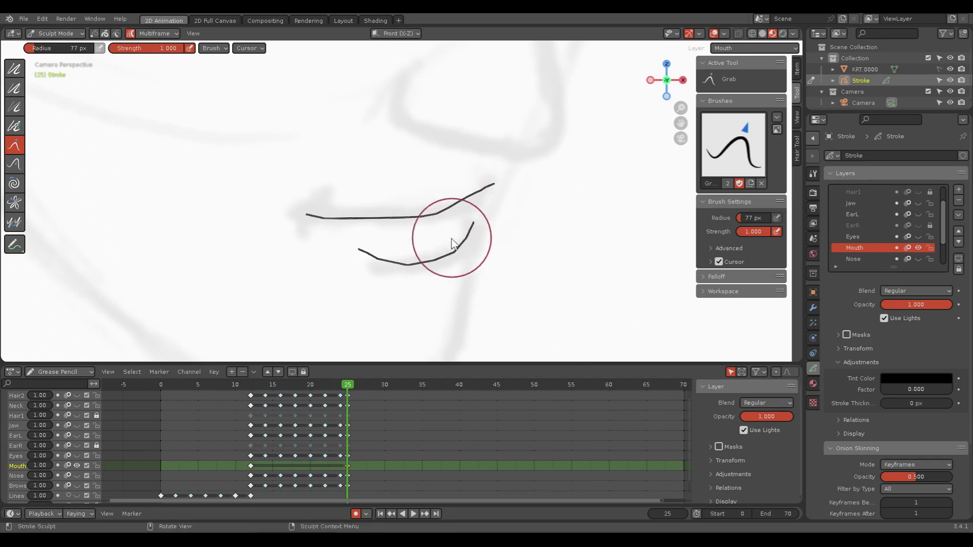
mouse_move(359, 247)
mouse_down()
mouse_move(367, 267)
mouse_move(429, 275)
mouse_move(467, 261)
mouse_move(374, 270)
mouse_up()
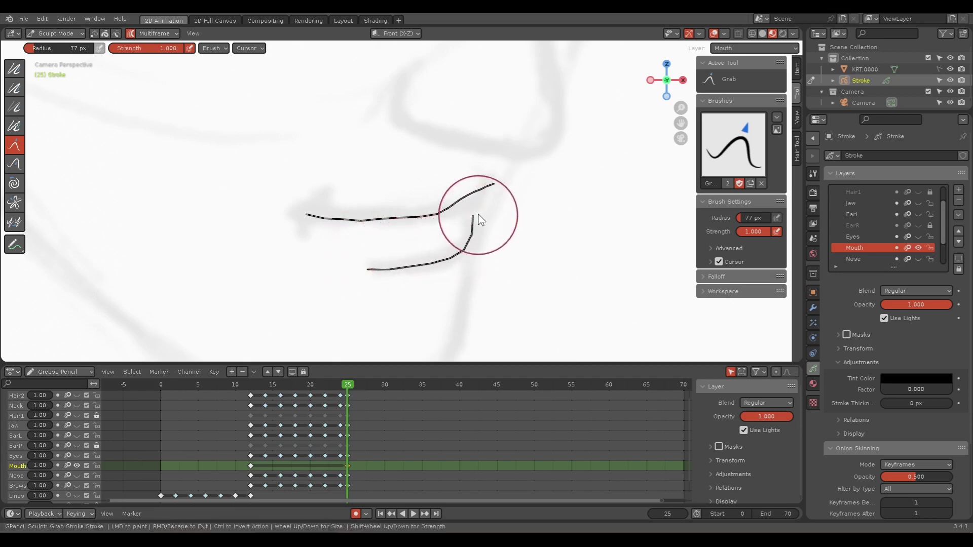
mouse_move(482, 231)
mouse_down()
mouse_move(479, 203)
mouse_move(498, 188)
mouse_move(495, 197)
mouse_up()
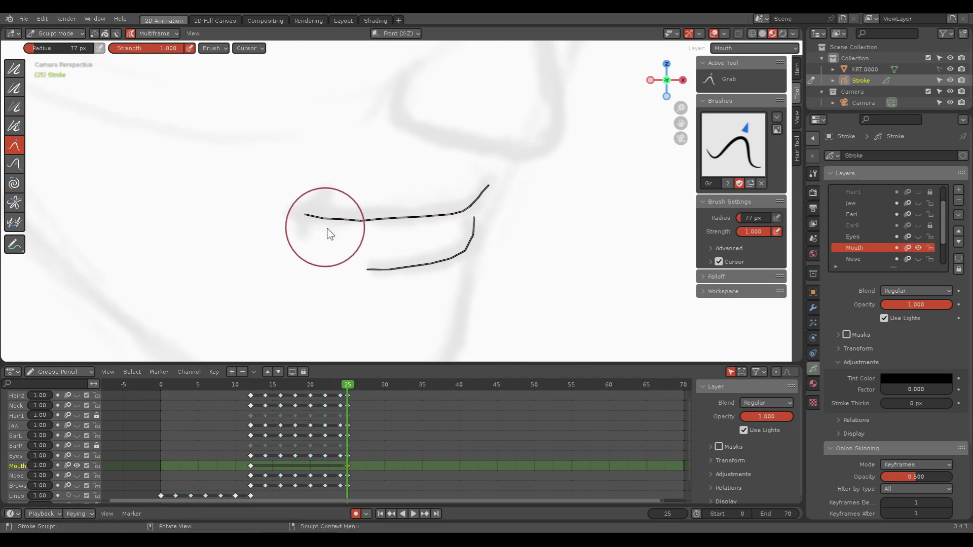
drag(321, 220, 324, 214)
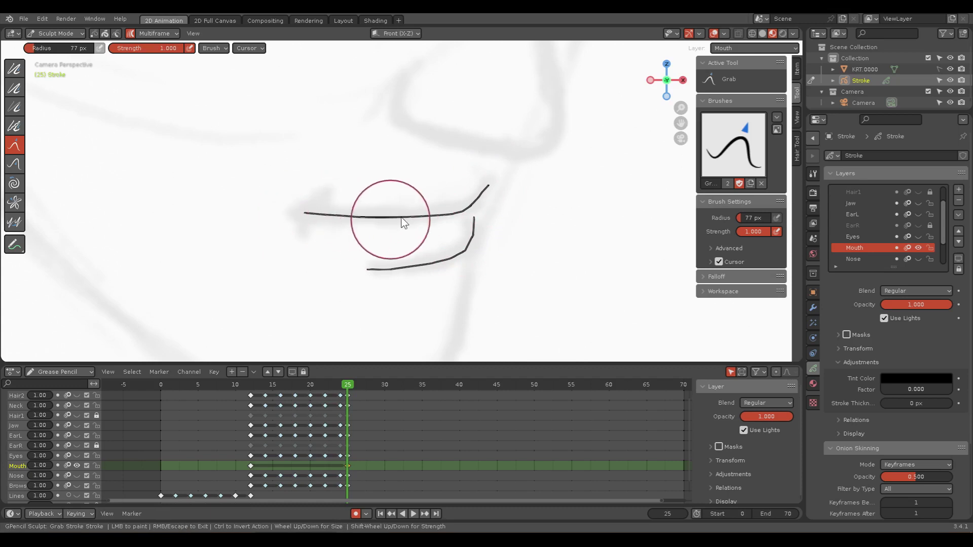
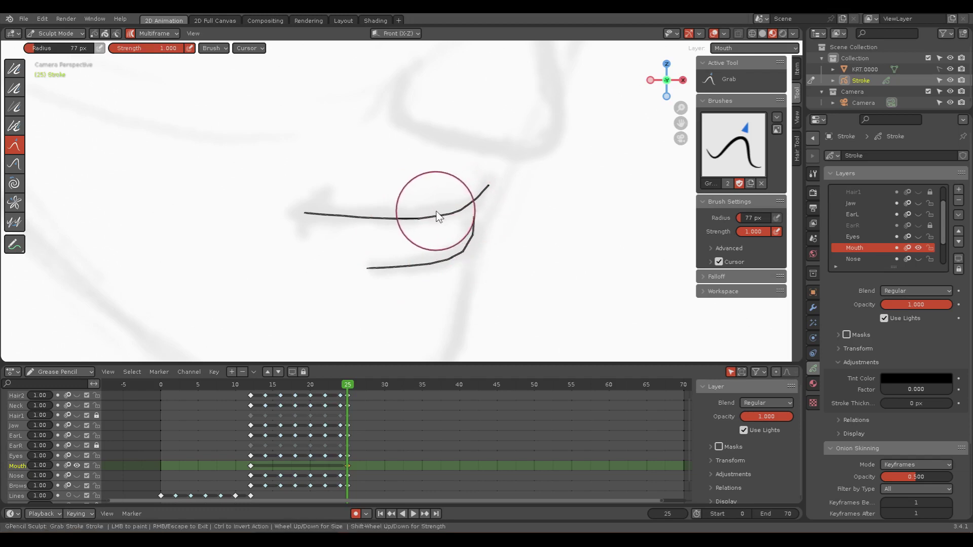
Step: Test a Grab bend on the frame 25 mouth strokes, undo it, and save the file
drag(439, 213, 478, 216)
key(ctrl+z)
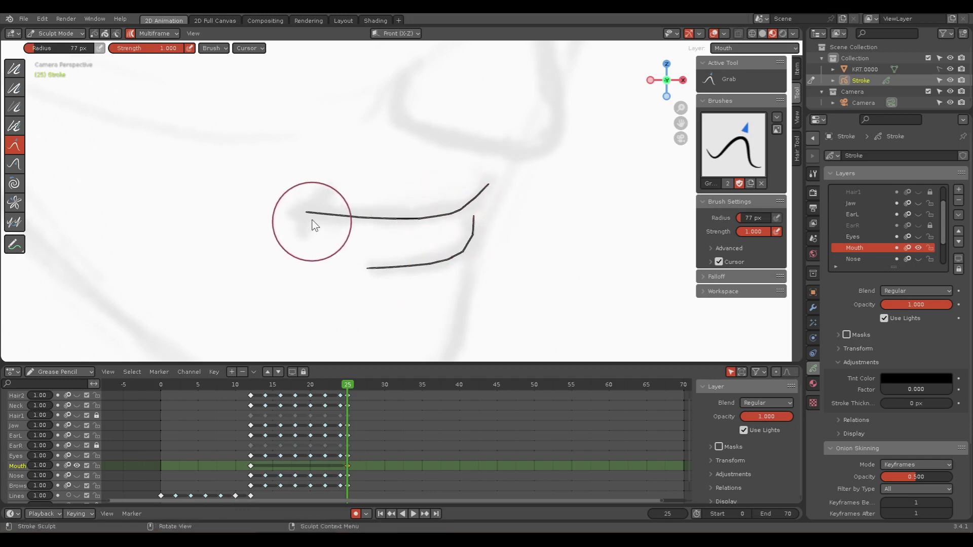
scroll(440, 261, down, 5)
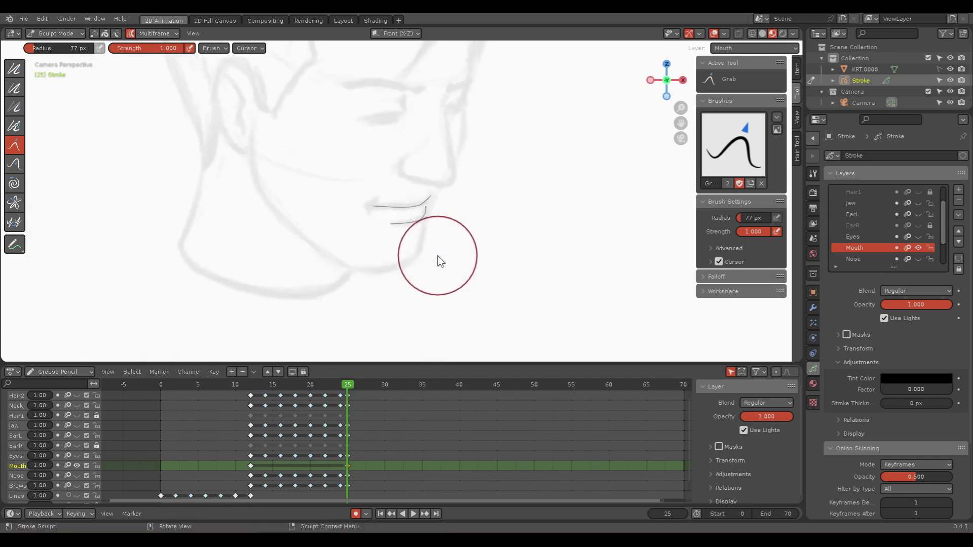
key(ctrl+s)
Step: Move the playhead back to frame 18 of the head turn
shift+scroll(441, 294, up, 1)
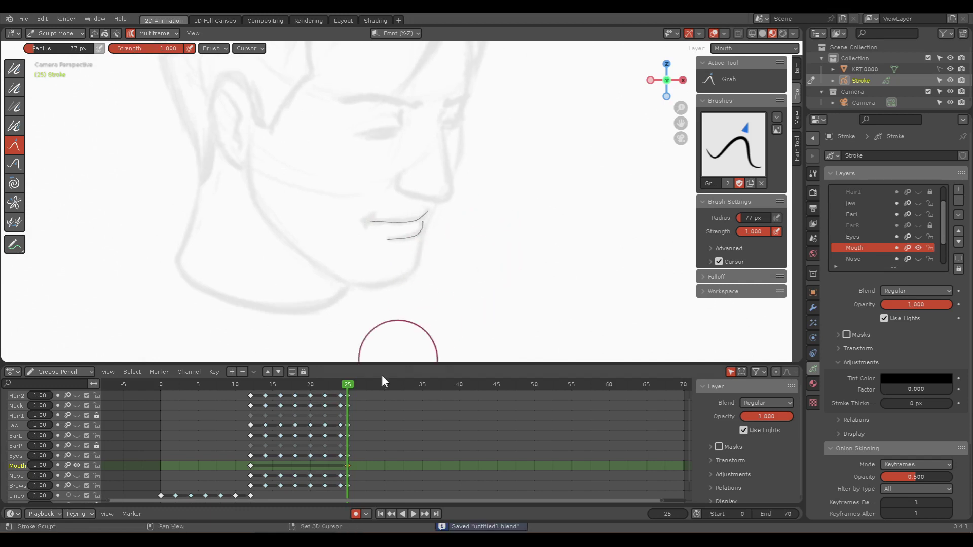
drag(348, 385, 295, 384)
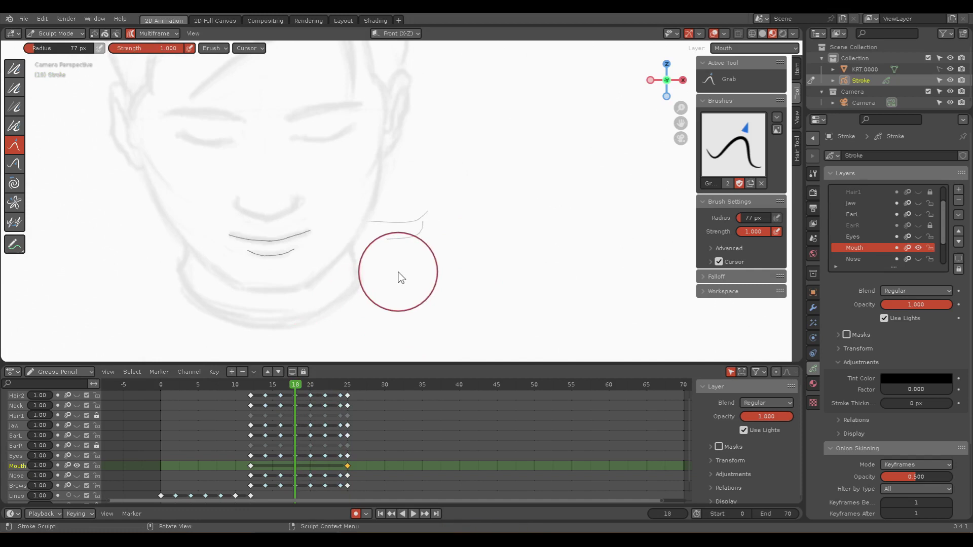
key(ctrl+Tab)
Step: In Edit Mode, interpolate the mouth strokes across in-between frames, check playback, and save
click(469, 271)
key(ctrl+shift+e)
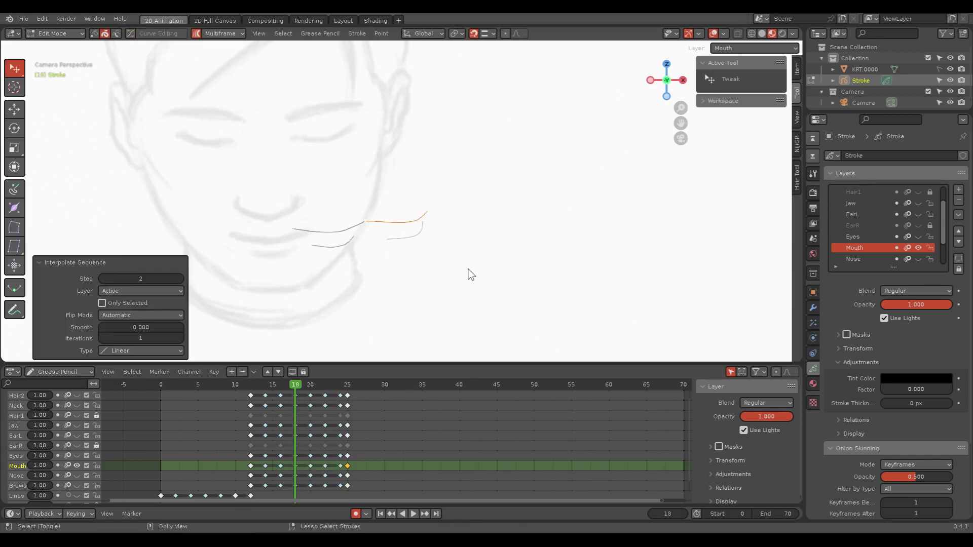
drag(246, 385, 368, 386)
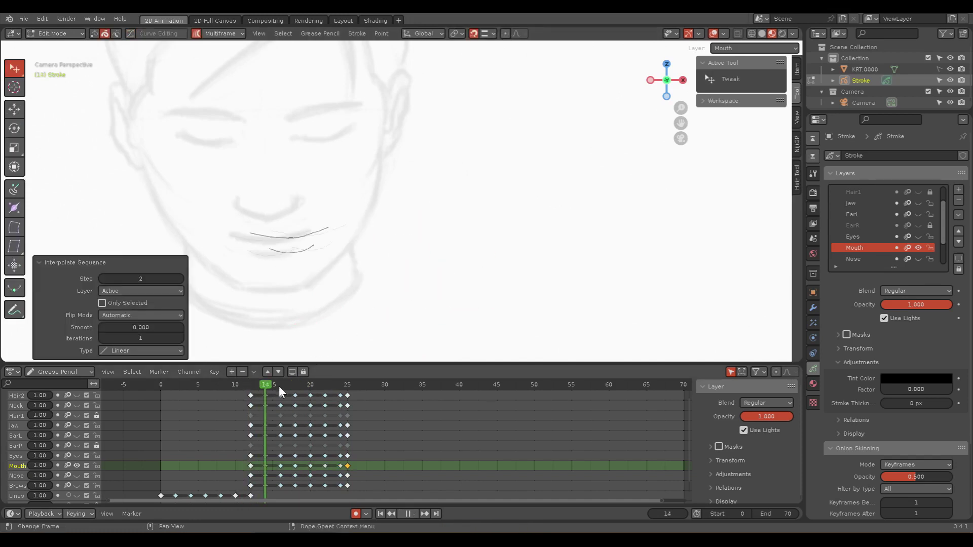
key(space)
key(Escape)
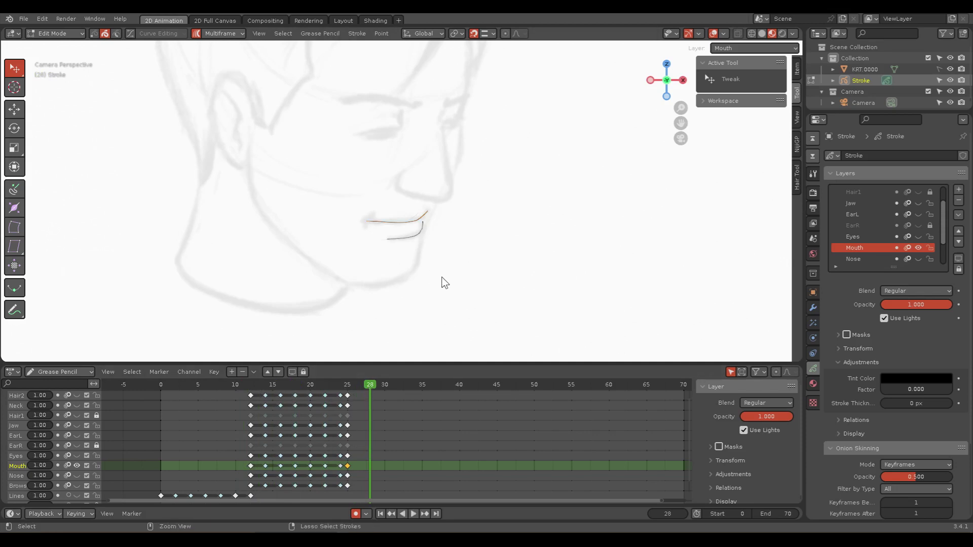
key(ctrl+s)
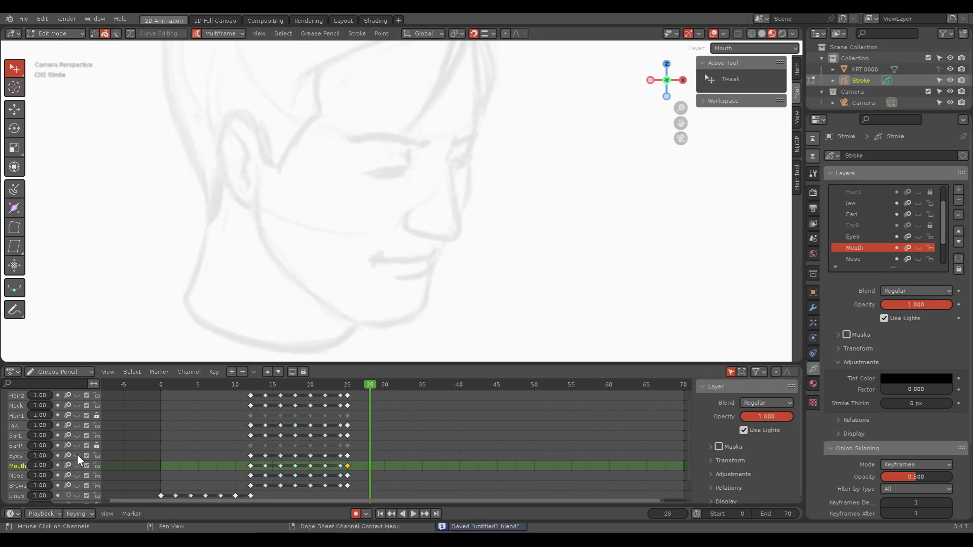
Step: Toggle the Eyes layer display at frame 12 and show the Brows strokes in dark
click(77, 455)
mouse_move(286, 384)
mouse_down()
mouse_move(250, 384)
mouse_move(356, 384)
mouse_move(250, 384)
mouse_up()
click(77, 455)
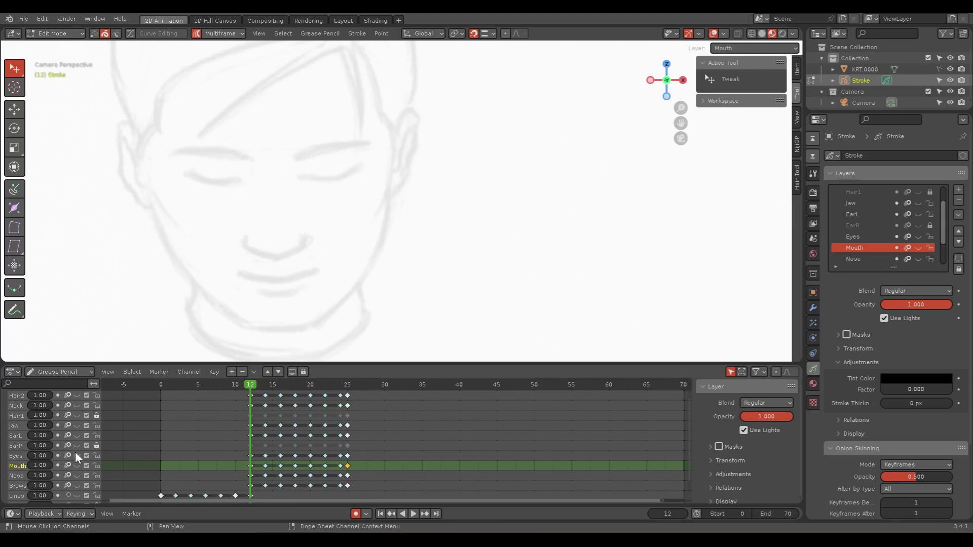
click(77, 486)
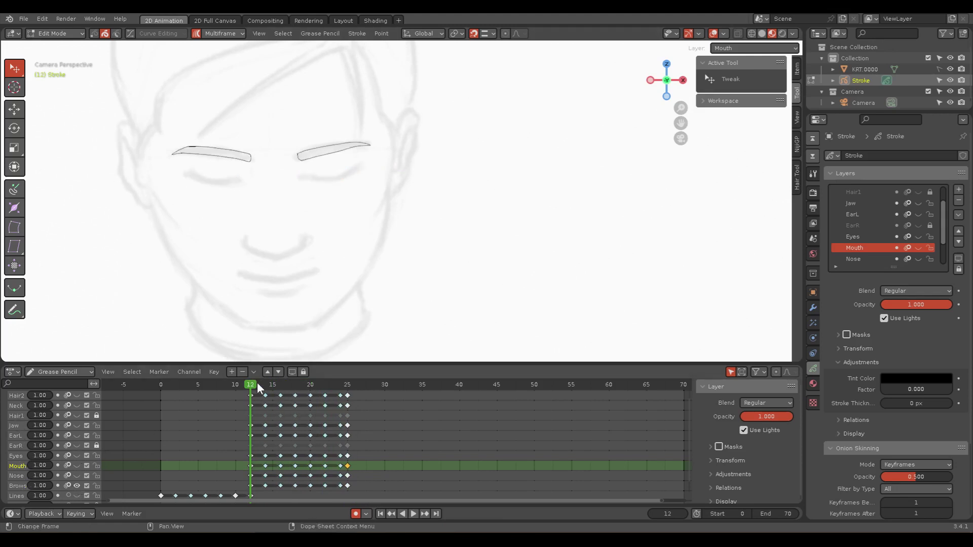
drag(251, 385, 248, 384)
Step: Show the mouth, eyes, ears and jaw layers and enlarge the dope sheet to list all layers
drag(77, 467, 77, 397)
scroll(72, 458, down, 2)
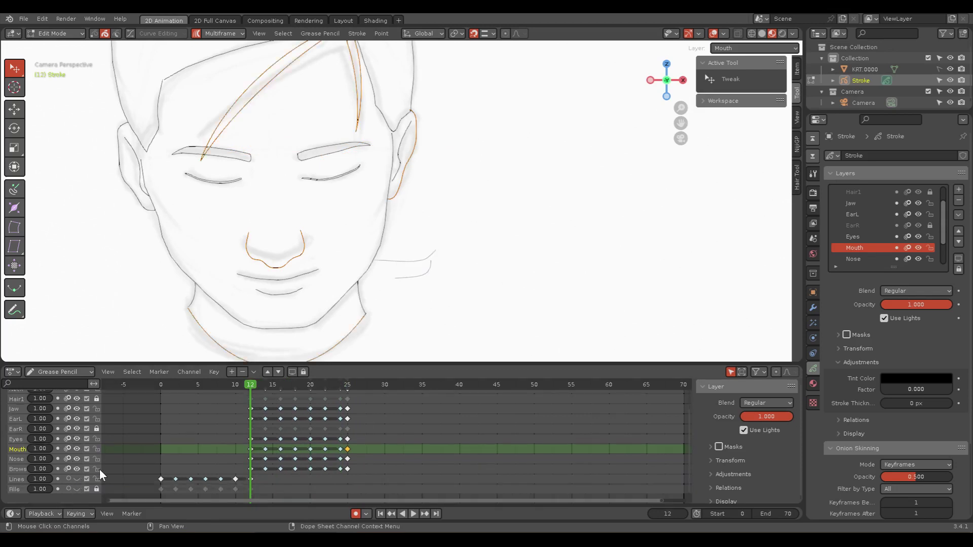
scroll(421, 441, up, 2)
scroll(421, 442, down, 2)
mouse_move(373, 363)
mouse_down()
mouse_move(380, 381)
mouse_move(390, 344)
mouse_up()
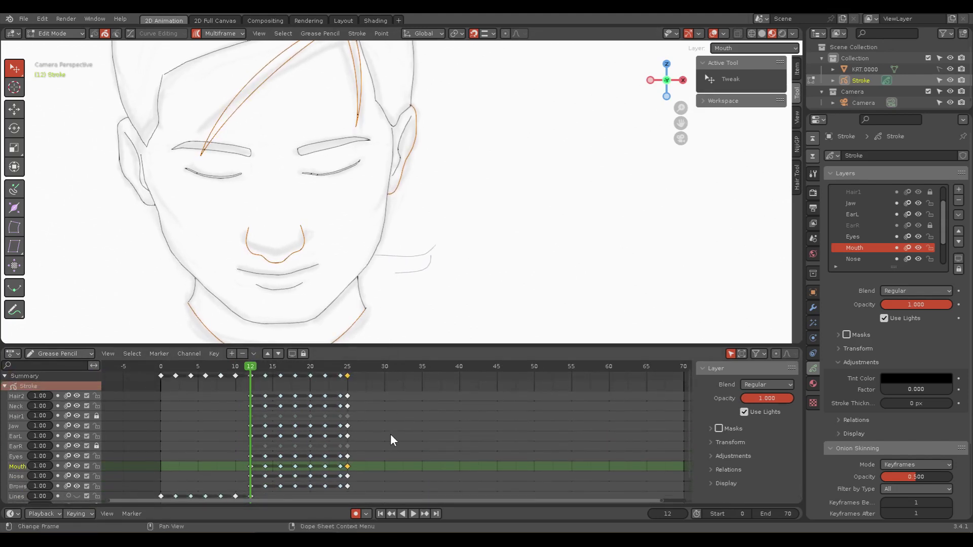
Step: Fit the camera frame in view and play the head turn, stopping on frame 25
key(Home)
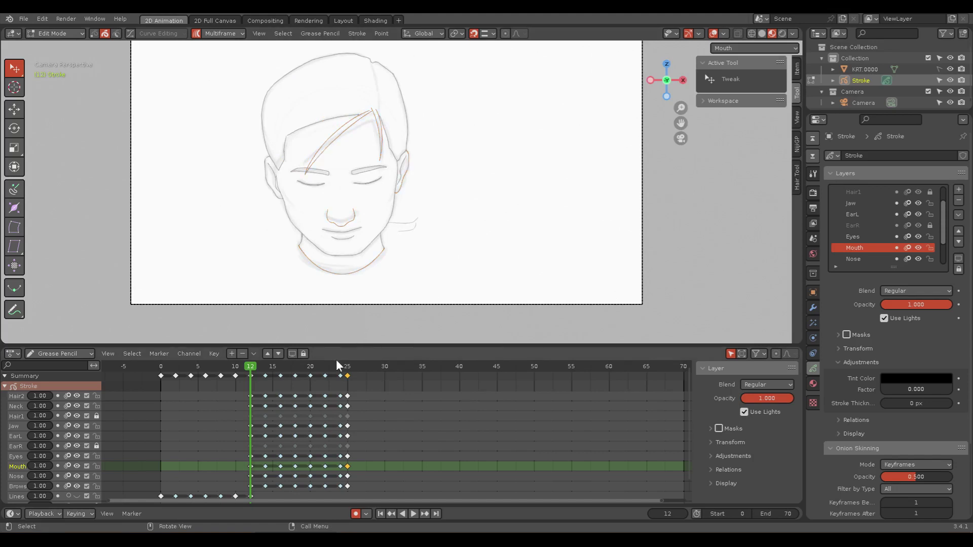
key(space)
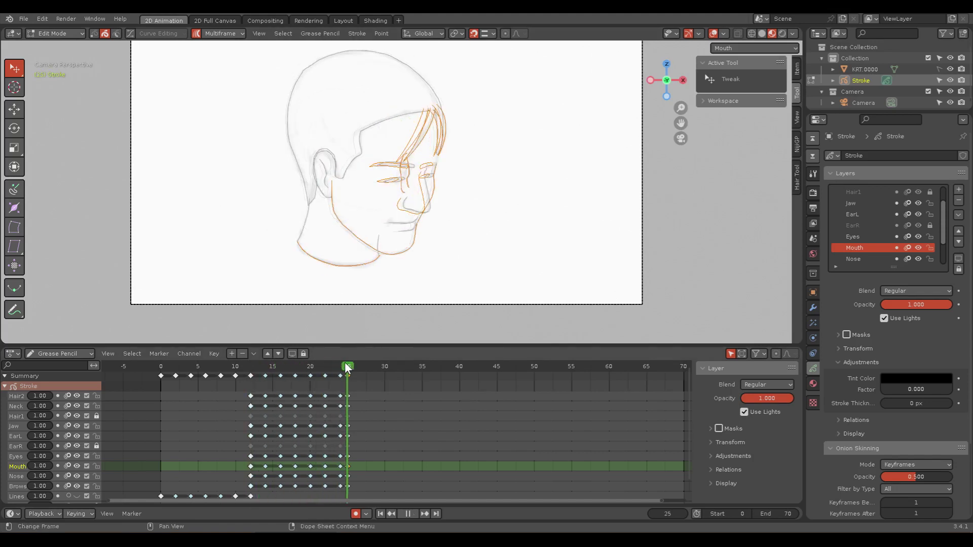
key(space)
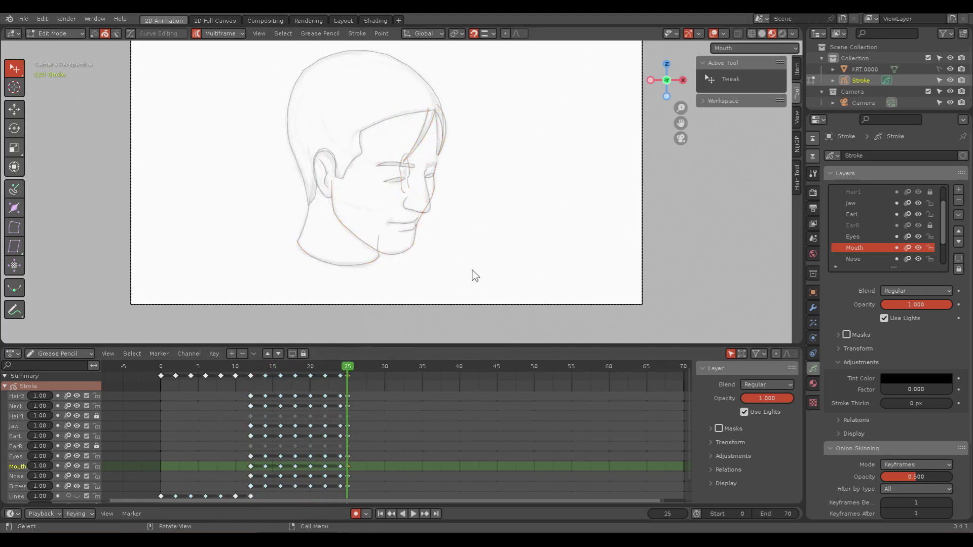
scroll(460, 195, up, 5)
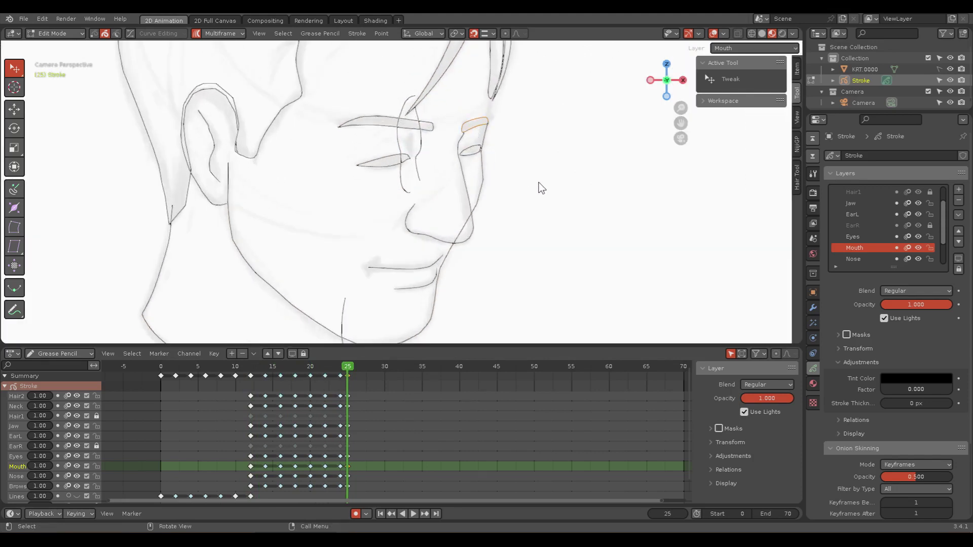
scroll(548, 170, down, 2)
scroll(543, 165, down, 2)
scroll(527, 162, up, 2)
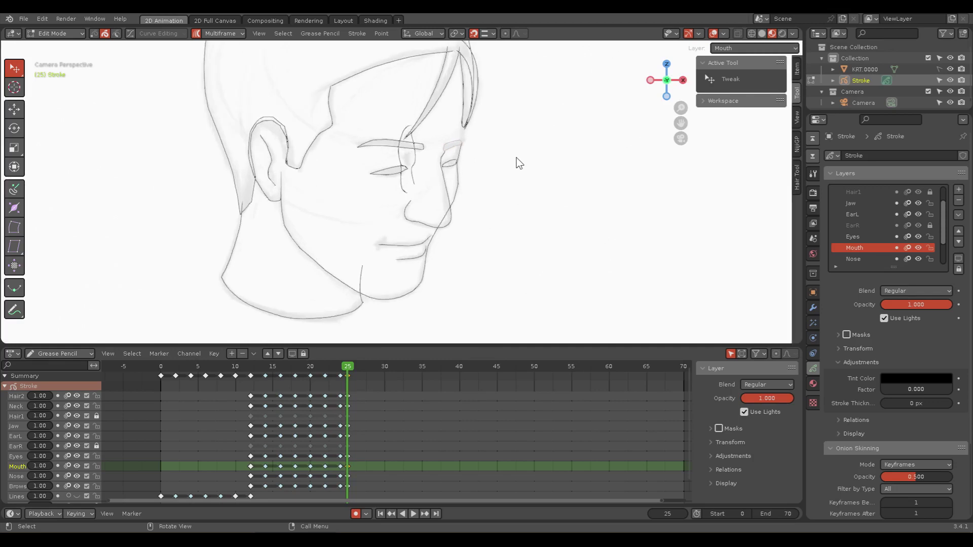
scroll(518, 162, up, 3)
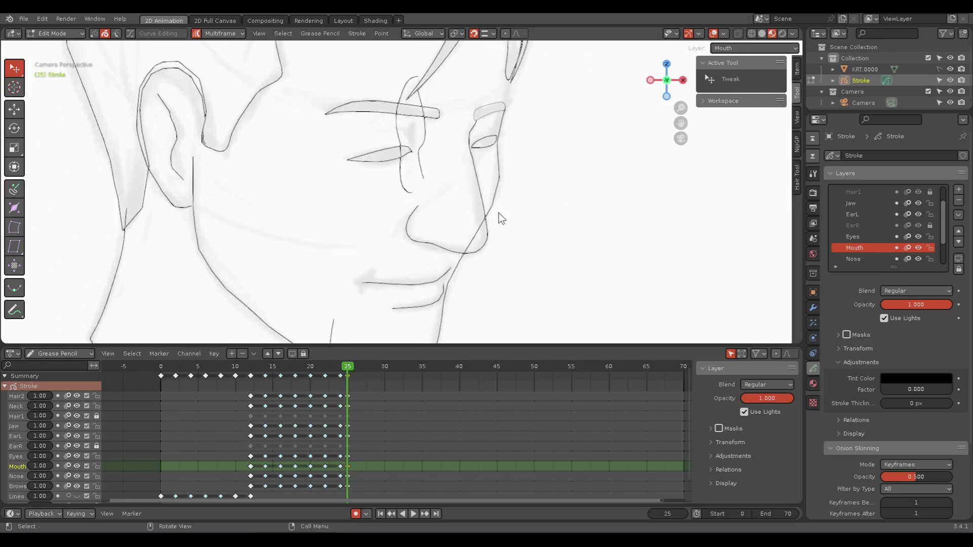
Step: Scrub the early frames around frame 18 to compare drawings, then save the file
drag(343, 369, 292, 369)
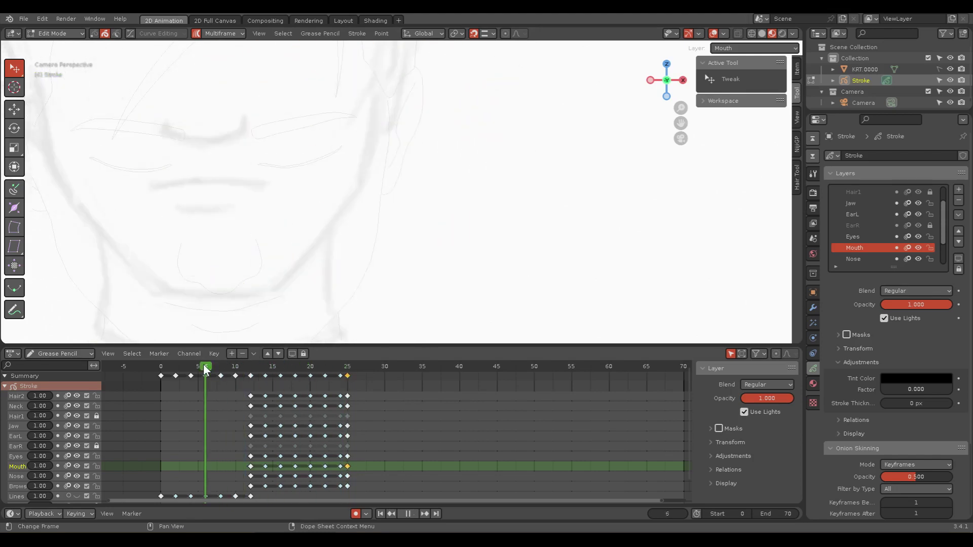
scroll(378, 269, down, 3)
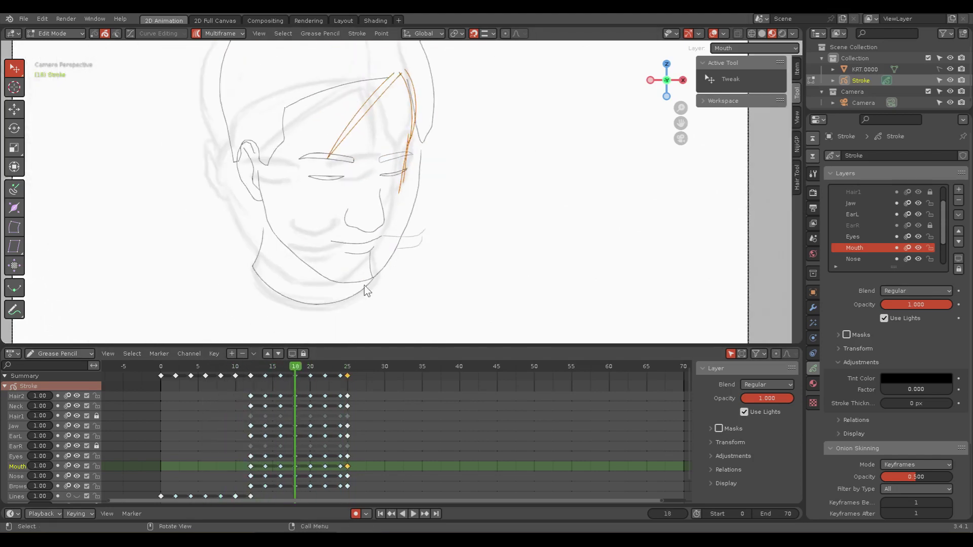
click(296, 369)
mouse_move(310, 369)
mouse_down()
mouse_move(358, 369)
mouse_move(220, 369)
mouse_move(364, 369)
mouse_move(235, 366)
mouse_move(332, 368)
mouse_up()
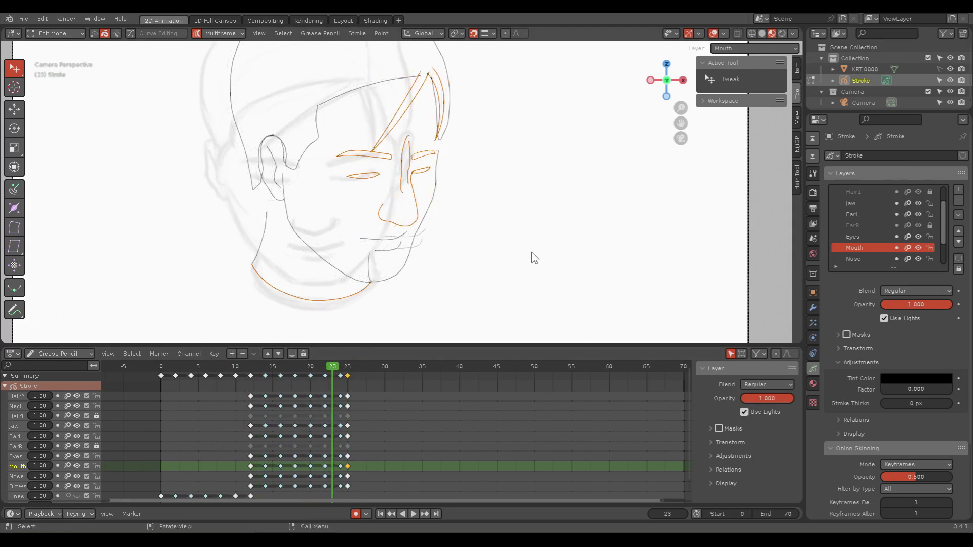
scroll(509, 213, down, 2)
scroll(510, 215, down, 1)
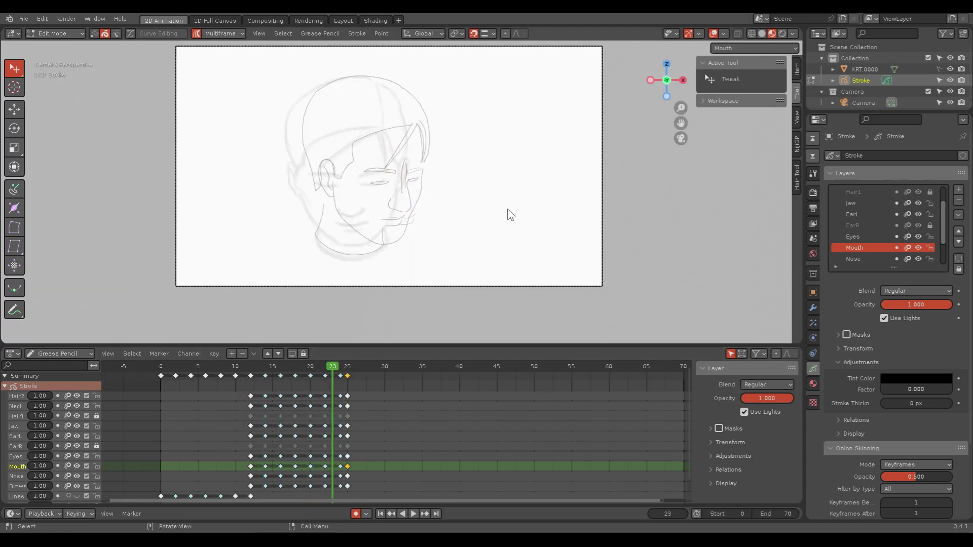
scroll(455, 208, up, 2)
key(ctrl+s)
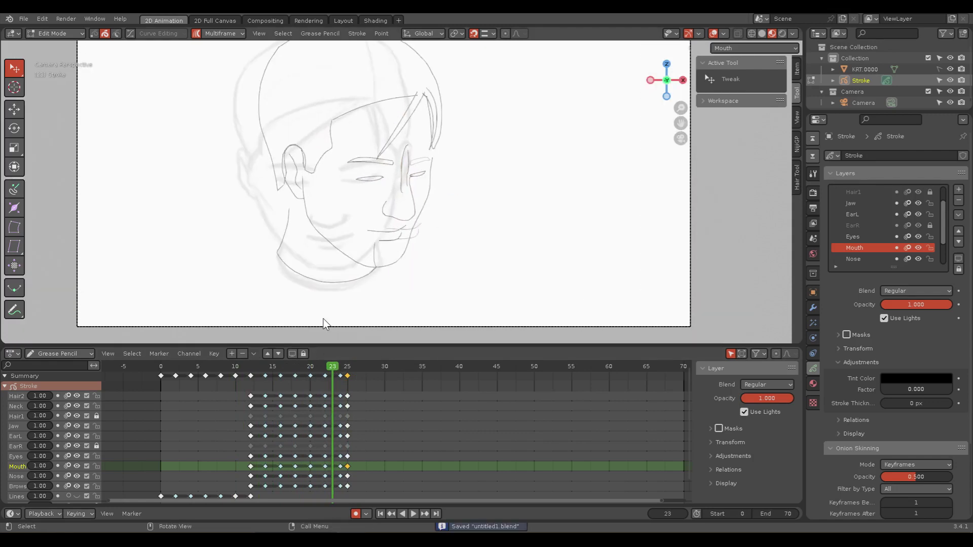
Step: Jump to frame 14 and zoom in on the face
click(266, 367)
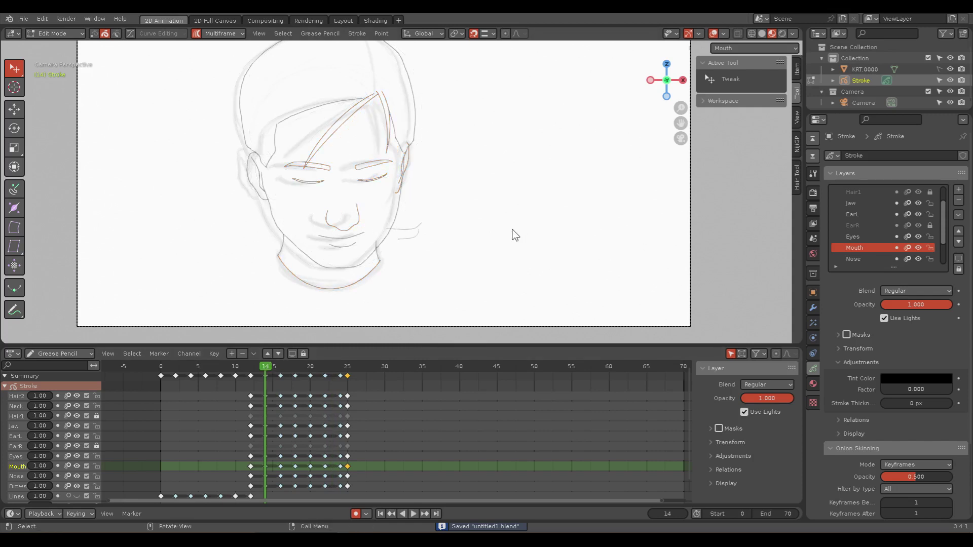
scroll(456, 198, up, 1)
scroll(452, 196, up, 1)
scroll(435, 208, up, 1)
scroll(496, 242, up, 2)
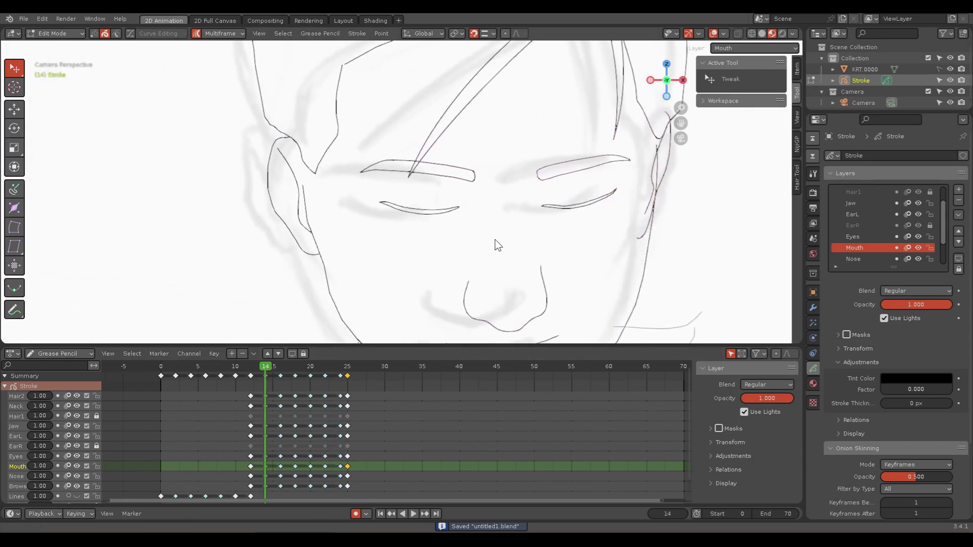
scroll(469, 272, up, 1)
scroll(421, 263, up, 1)
scroll(383, 304, up, 1)
scroll(413, 246, up, 1)
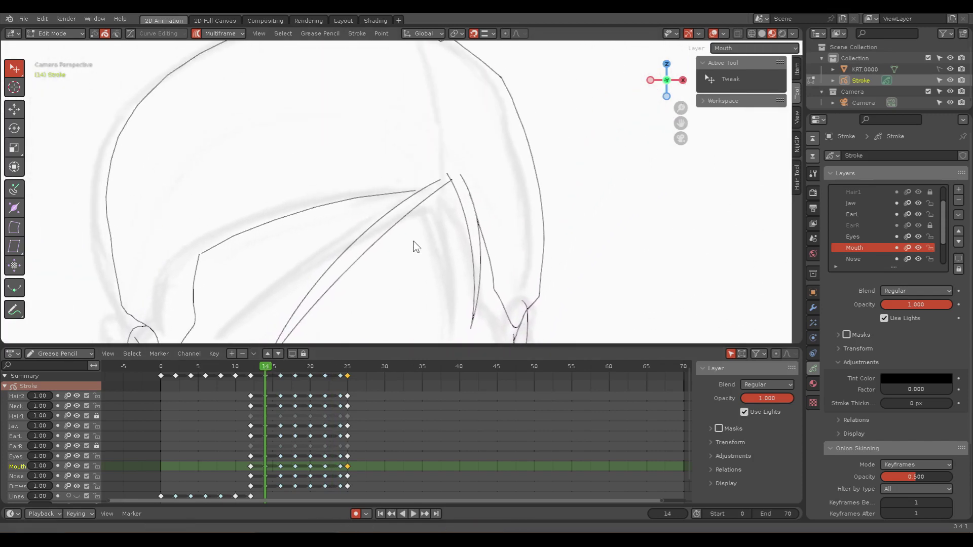
Step: Frame the face down to mouth, chin and neck, and turn off multiframe editing
shift+middle_drag(416, 247, 413, 93)
scroll(413, 152, down, 2)
scroll(411, 157, down, 1)
shift+middle_drag(410, 157, 321, 196)
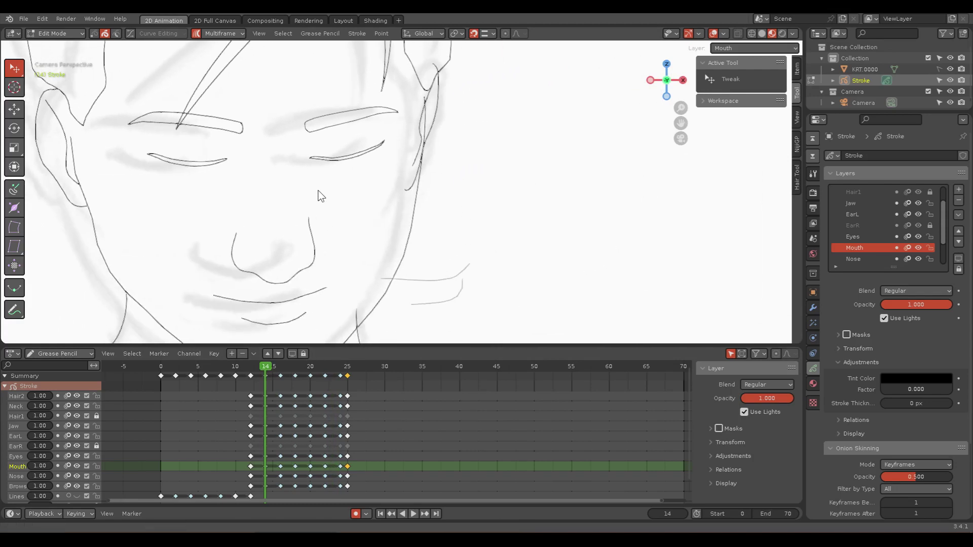
mouse_move(424, 208)
shift+middle_down()
mouse_move(538, 102)
mouse_move(525, 126)
shift+middle_up()
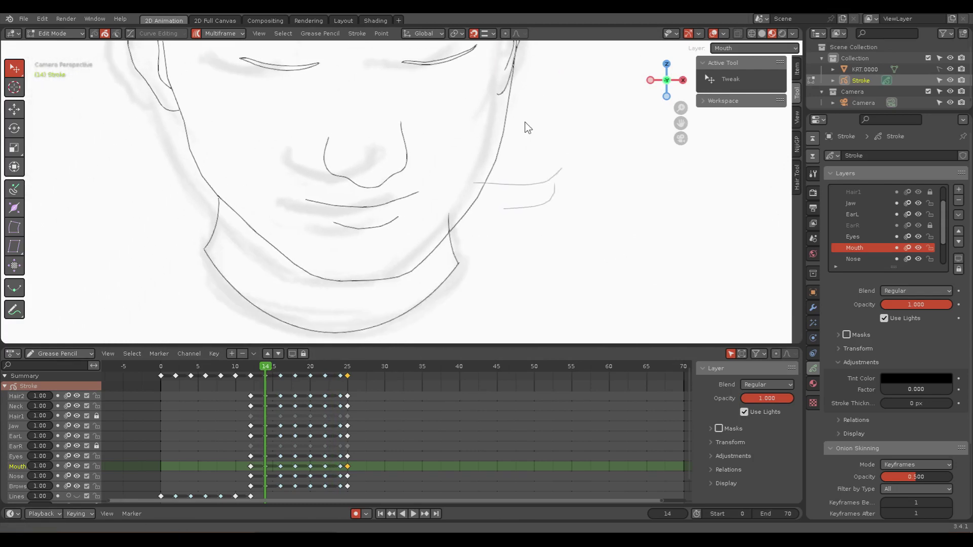
click(201, 34)
scroll(586, 240, down, 3)
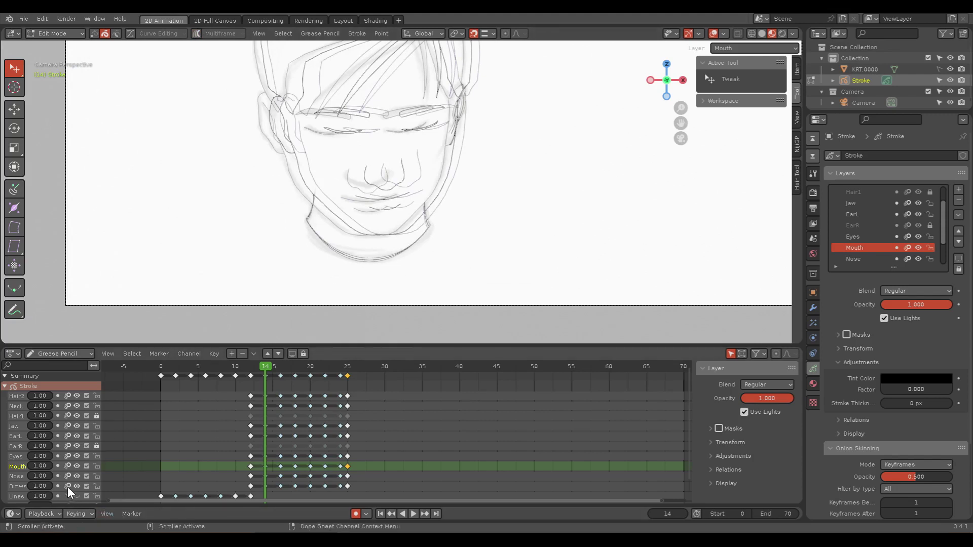
Step: Turn off onion skinning for the Brows through Hair2 layers and play the animation on frame 14
drag(68, 487, 68, 397)
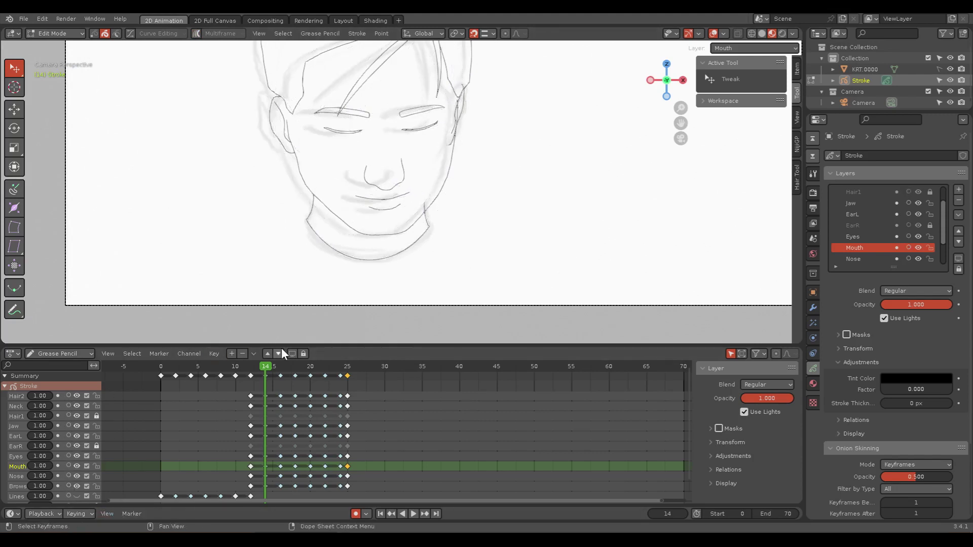
key(space)
key(Escape)
Step: Hide the KRT.0000 reference drawing, save the file, and scrub the head-turn frames
click(950, 69)
shift+scroll(495, 247, up, 2)
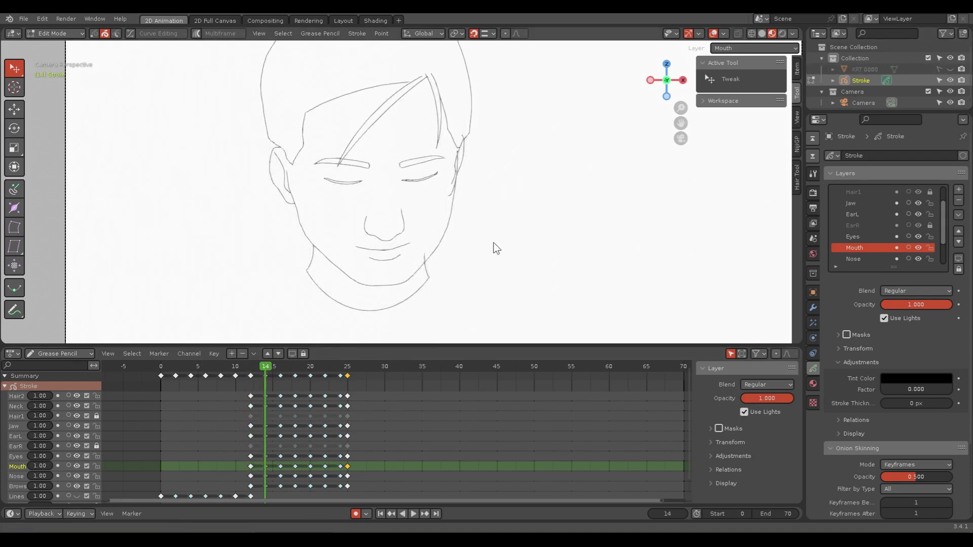
shift+scroll(502, 233, up, 1)
key(ctrl+s)
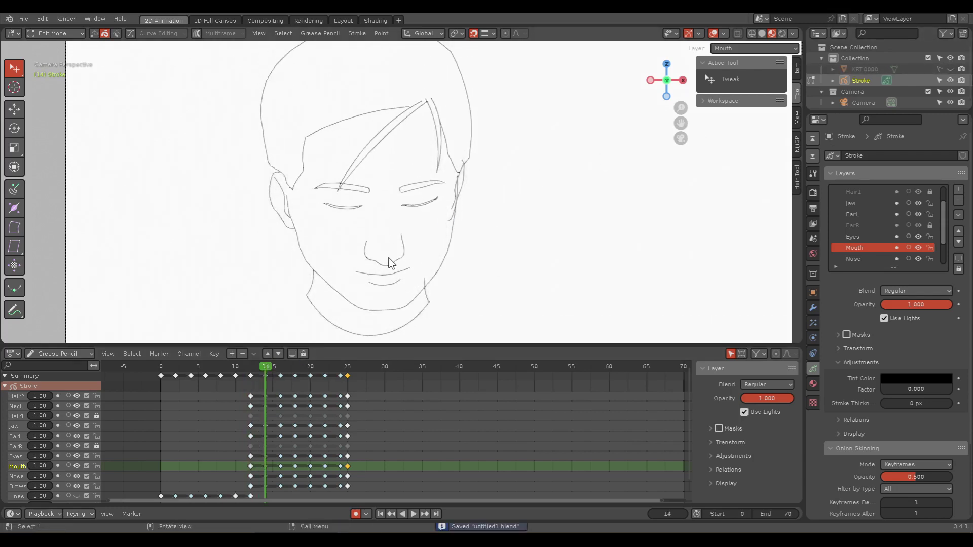
mouse_move(271, 367)
mouse_down()
mouse_move(349, 369)
mouse_move(239, 368)
mouse_move(362, 367)
mouse_move(243, 367)
mouse_move(342, 351)
mouse_move(264, 354)
mouse_up()
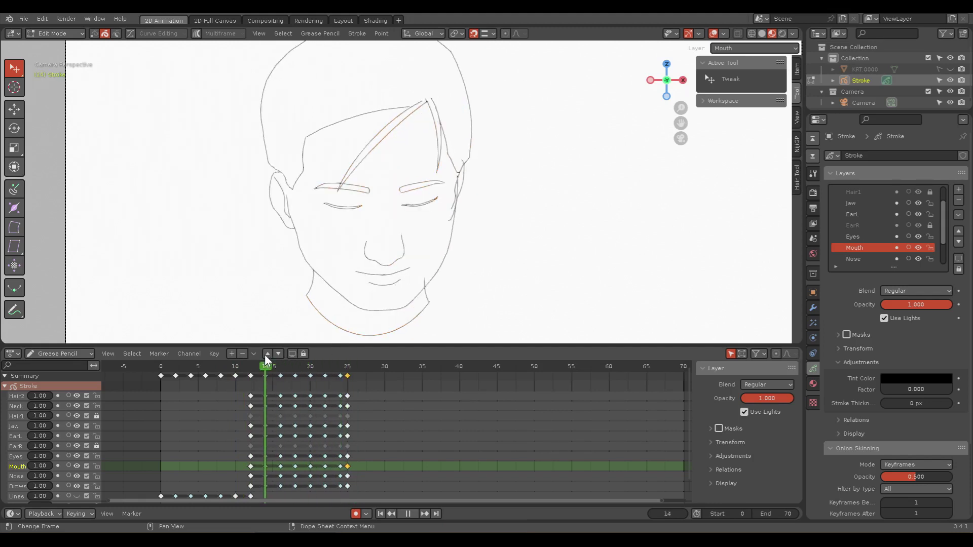
Step: Try deleting selected stroke points on the face, then undo to restore the cheek stroke
click(324, 209)
scroll(335, 220, up, 2)
scroll(340, 225, up, 1)
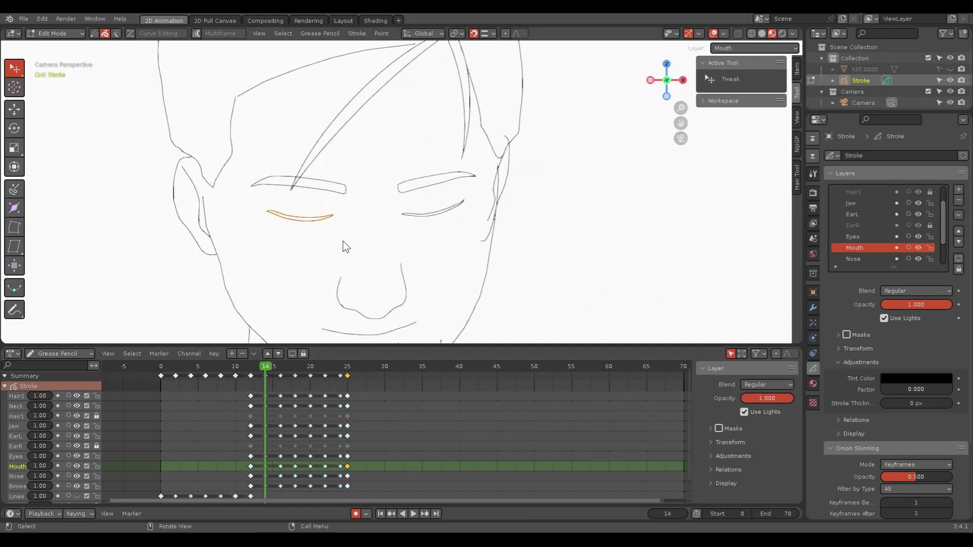
scroll(342, 244, up, 1)
scroll(341, 213, down, 1)
scroll(345, 142, down, 1)
shift+middle_drag(347, 114, 278, 213)
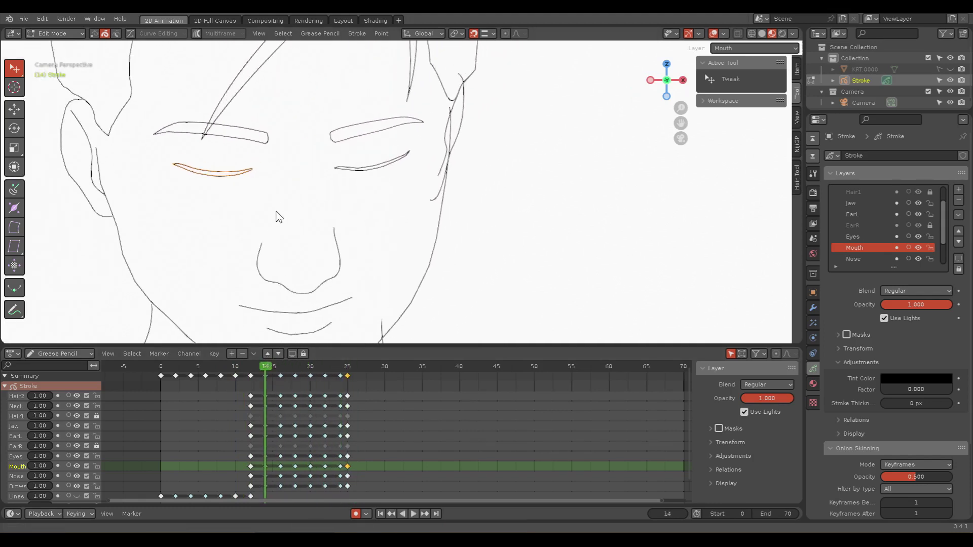
scroll(429, 193, up, 2)
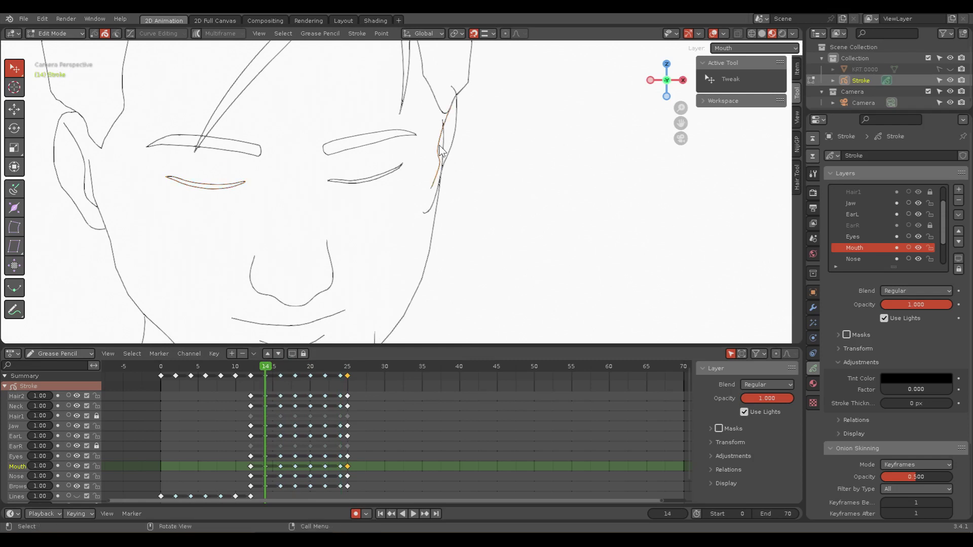
key(x)
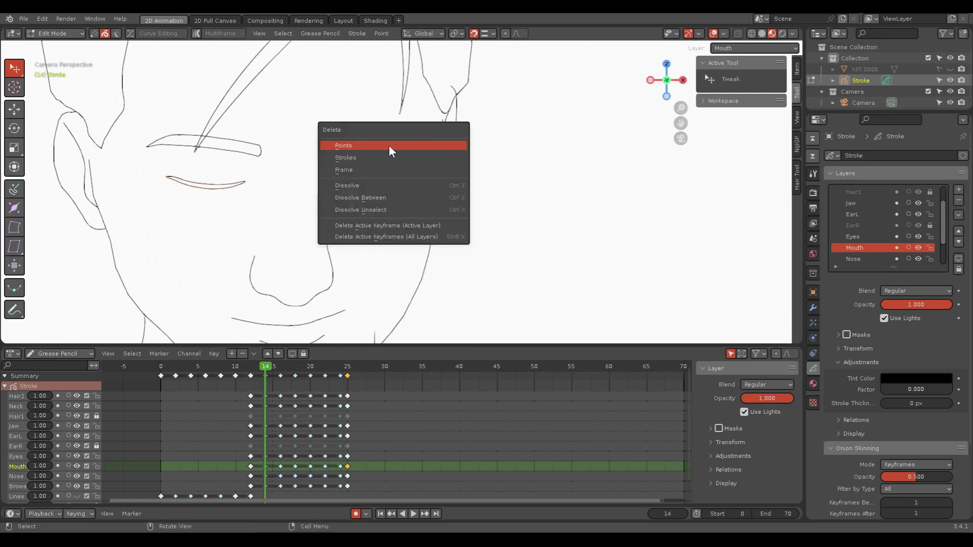
click(388, 145)
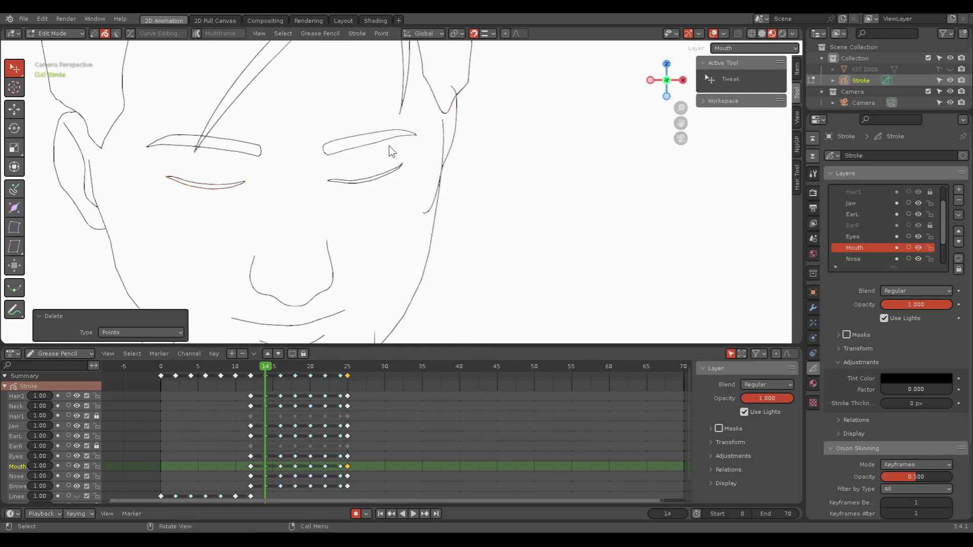
key(ctrl+z)
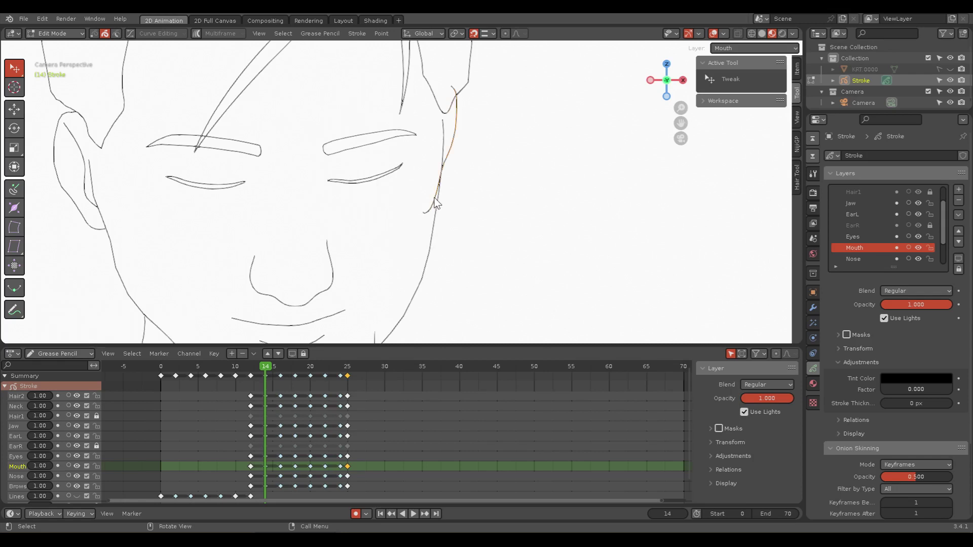
key(ctrl+z)
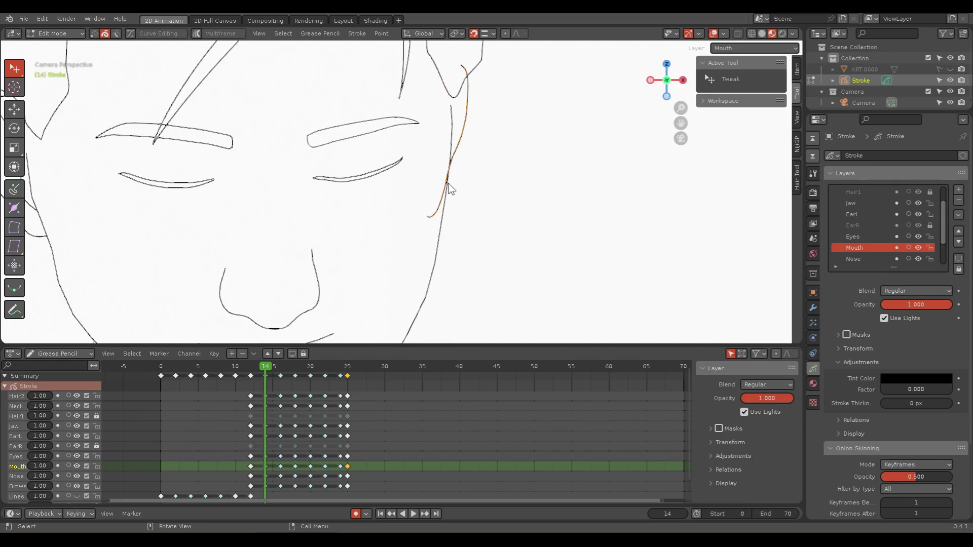
Step: Stay in Edit Mode with point selection and pick the cheek stroke's end points
key(ctrl+Tab)
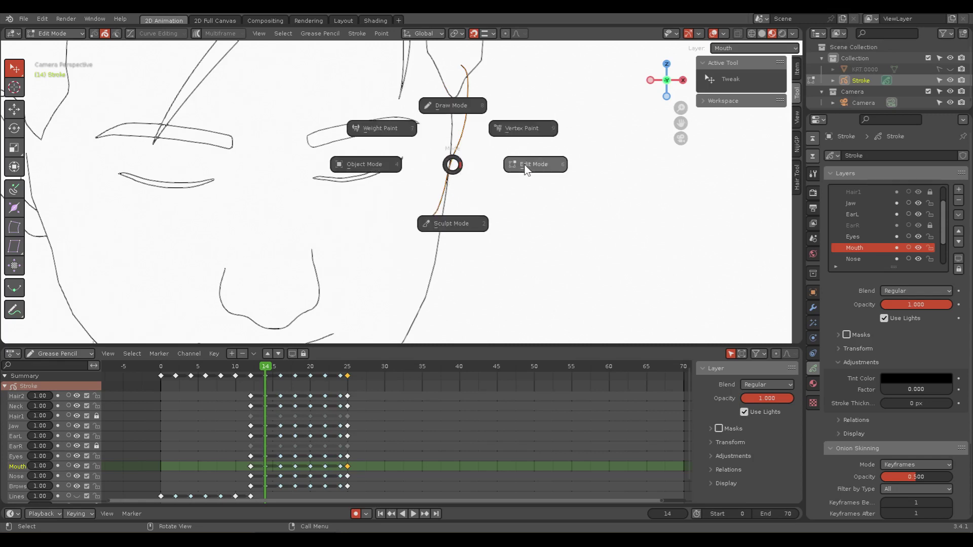
click(525, 169)
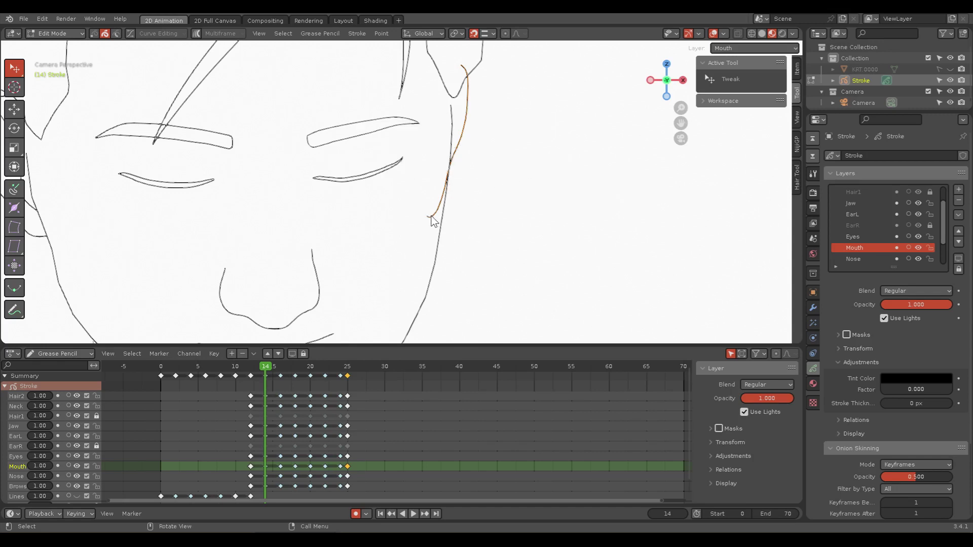
click(95, 36)
scroll(427, 162, up, 2)
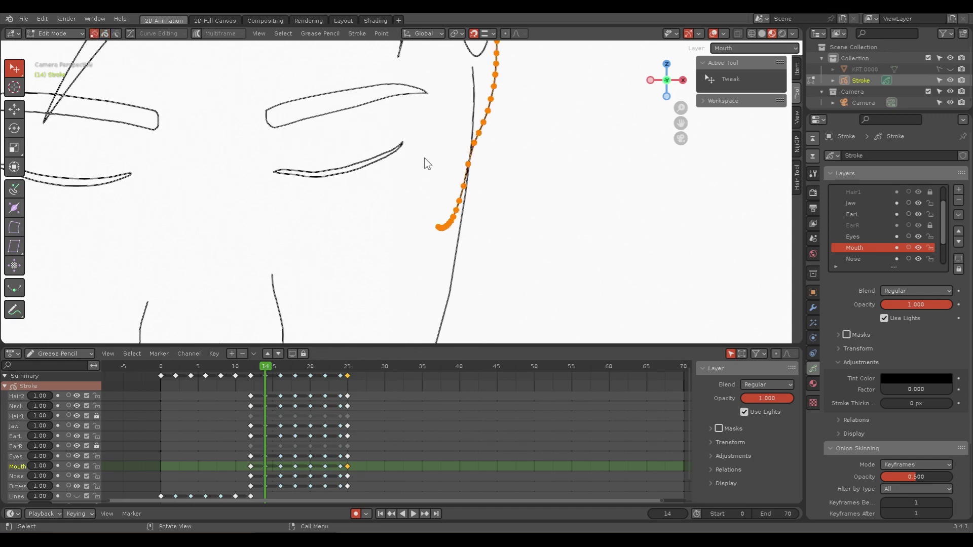
click(525, 222)
click(438, 228)
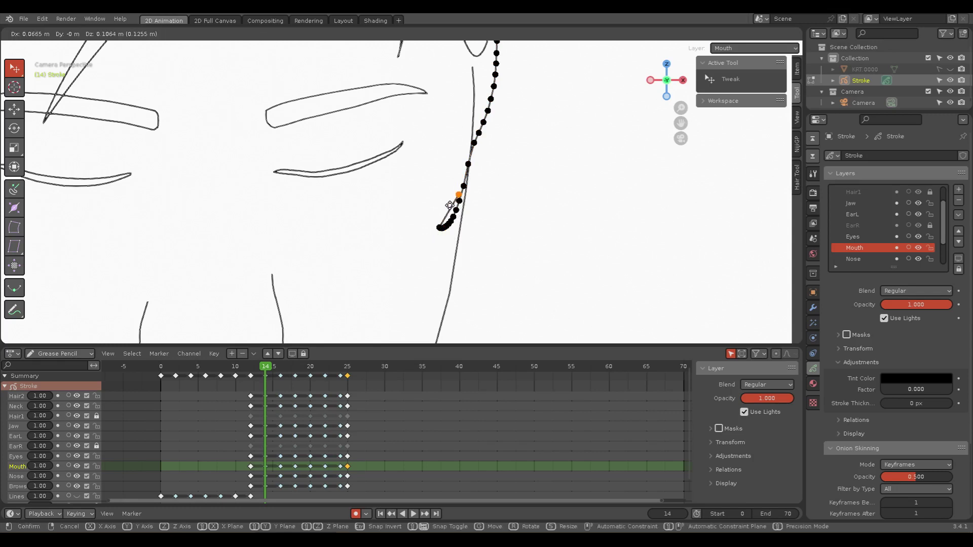
key(ctrl+z)
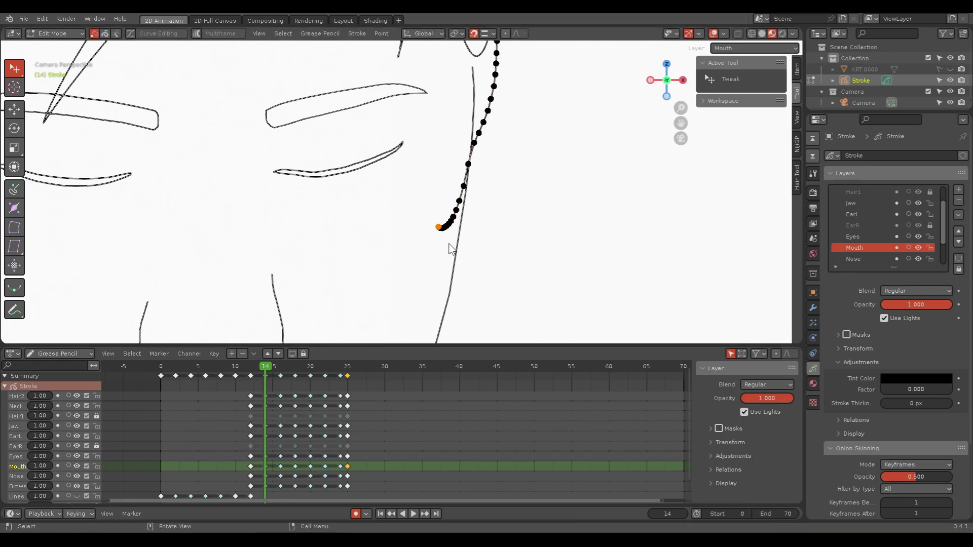
click(445, 227)
Step: Box-select the cheek stroke's lower points and move them to the right
key(w)
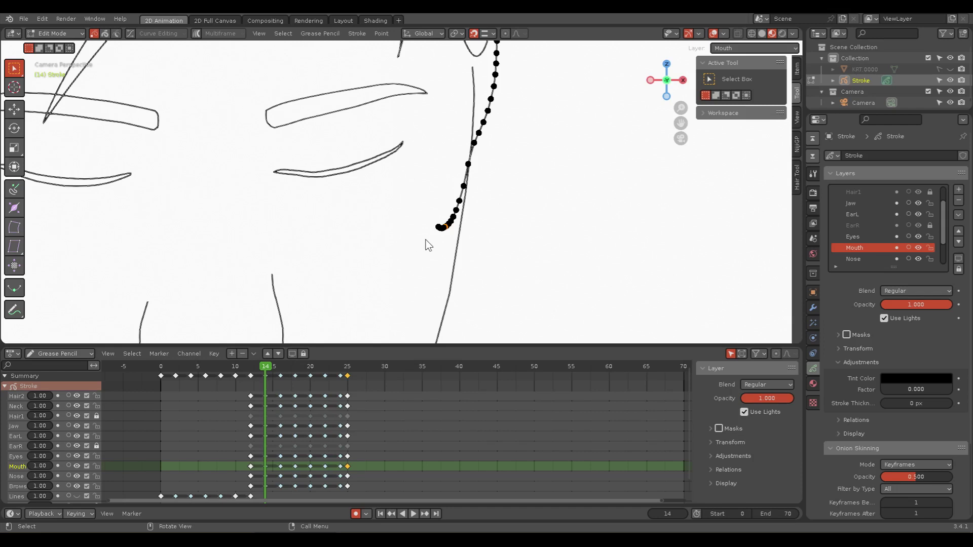
drag(425, 240, 463, 200)
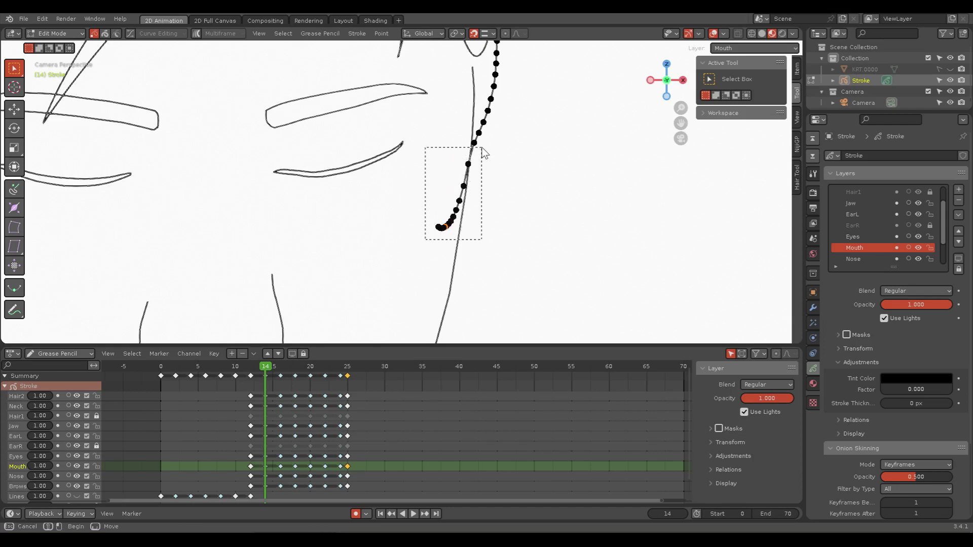
drag(482, 148, 476, 155)
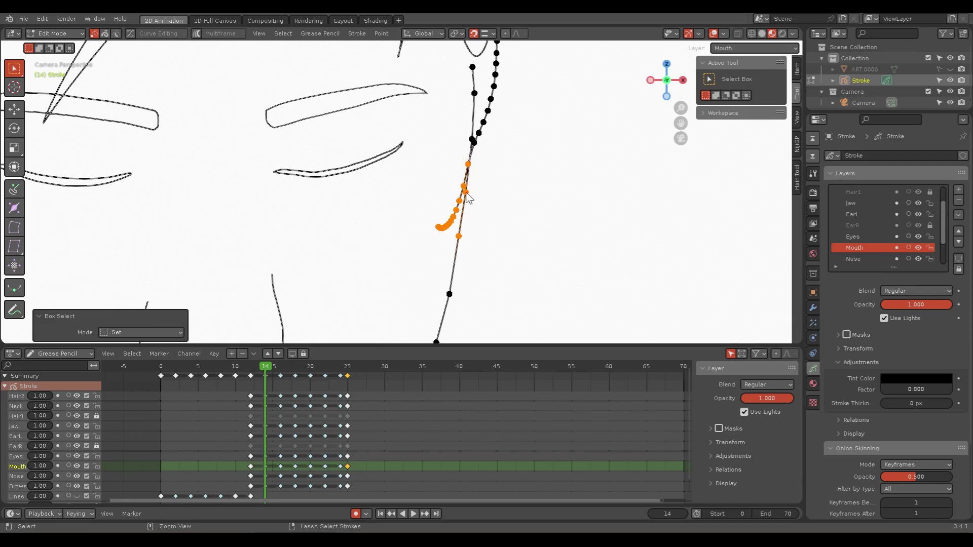
shift+click(461, 238)
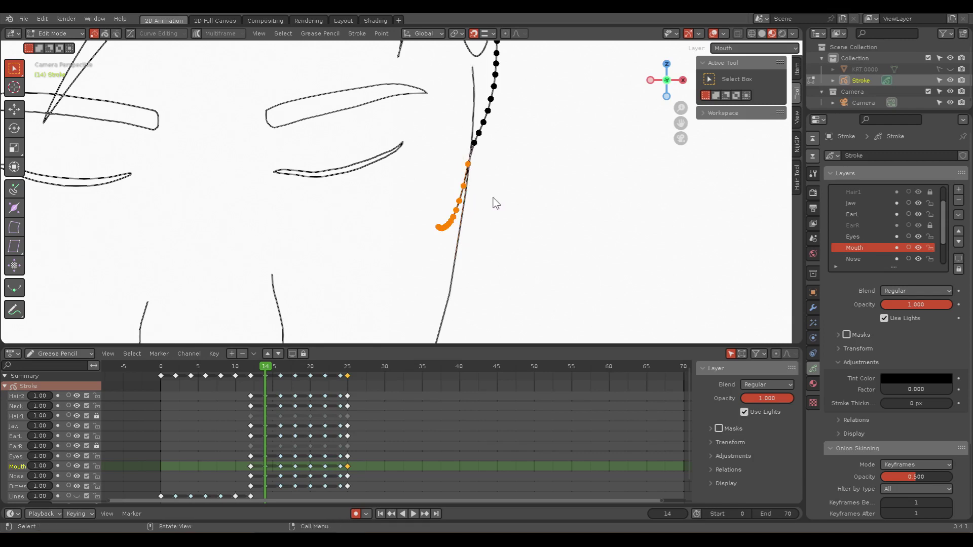
key(g)
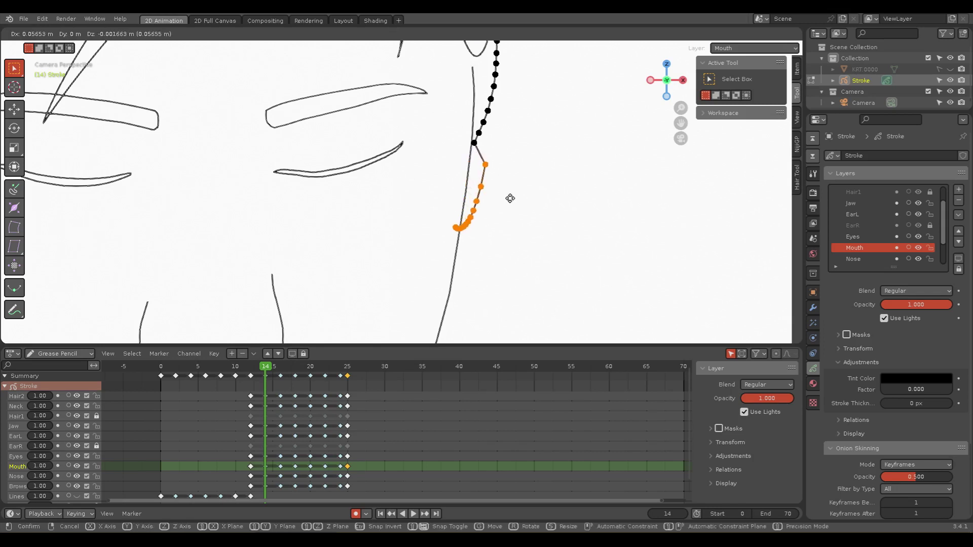
click(503, 199)
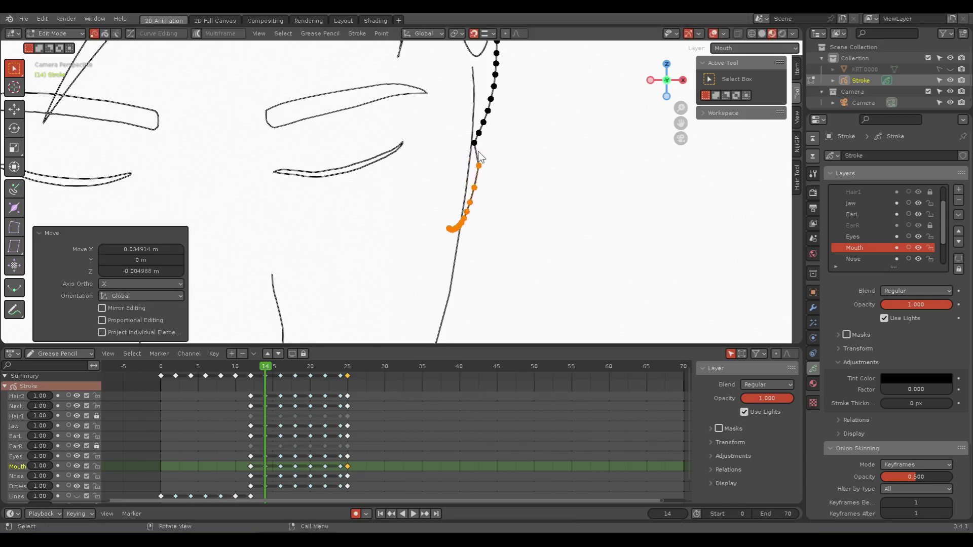
Step: Close the stroke into an ear loop and nudge its upper points to reshape it
key(f)
click(484, 152)
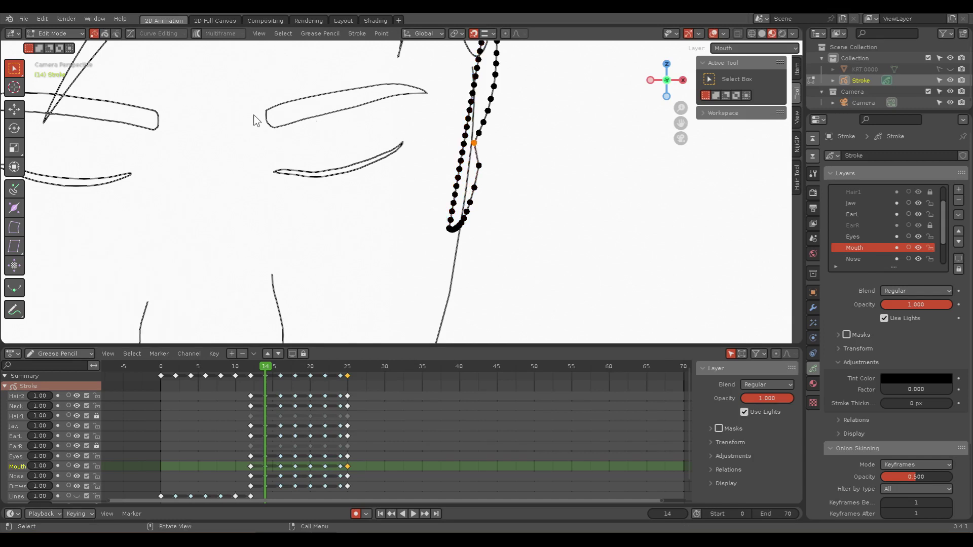
key(w)
key(w)
key(w)
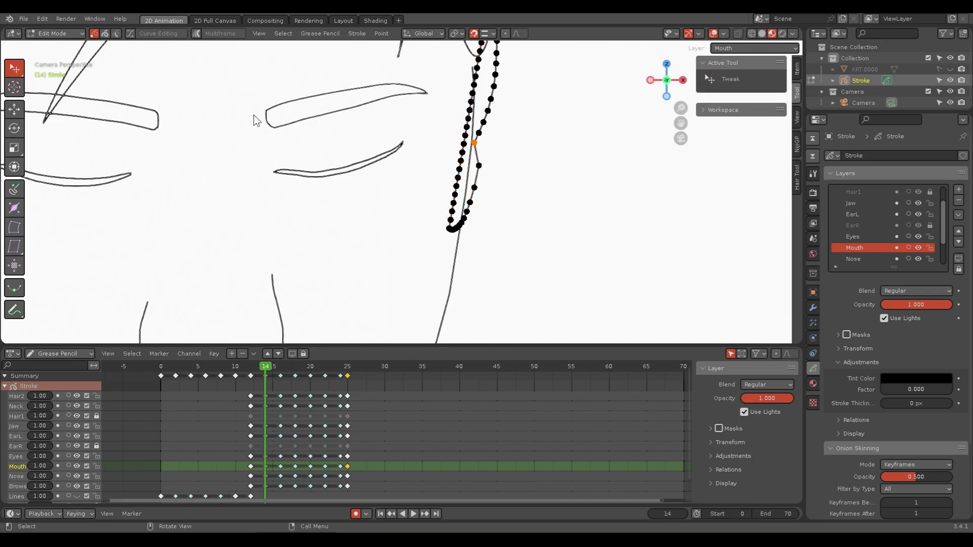
drag(482, 146, 482, 140)
click(479, 133)
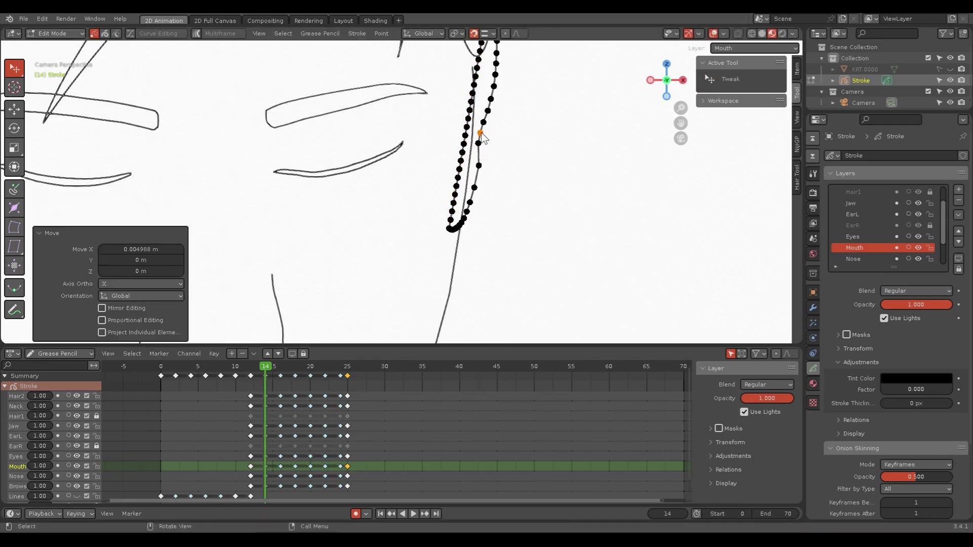
click(537, 165)
scroll(530, 165, down, 2)
Step: Select an ear stroke point, try stroke selection mode, then return to point selection and clear
scroll(502, 152, down, 2)
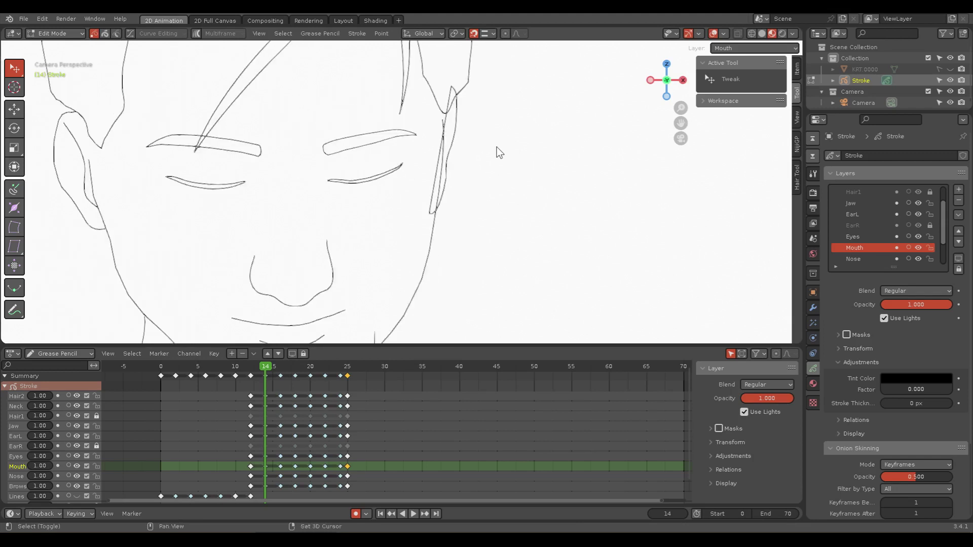
scroll(502, 164, up, 2)
click(477, 108)
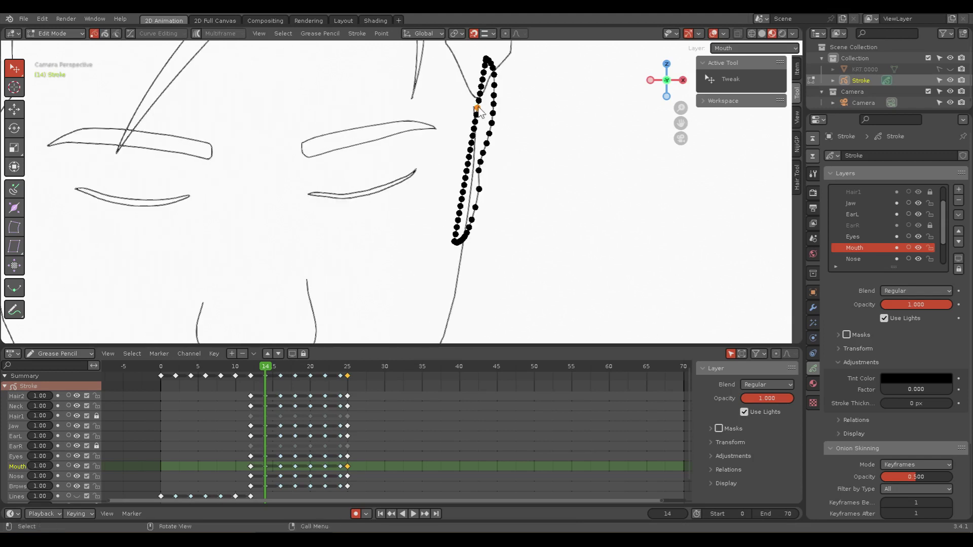
click(105, 33)
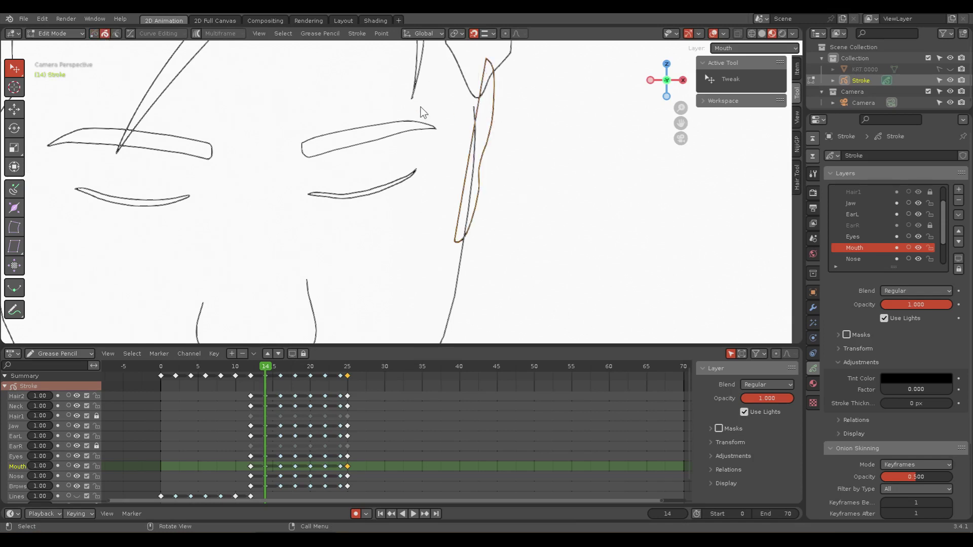
click(95, 33)
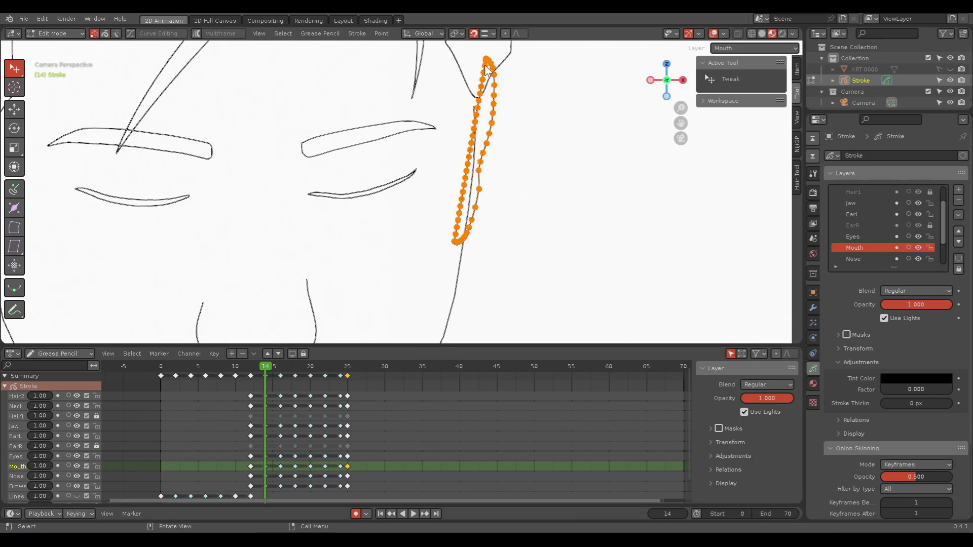
click(563, 103)
scroll(546, 155, up, 2)
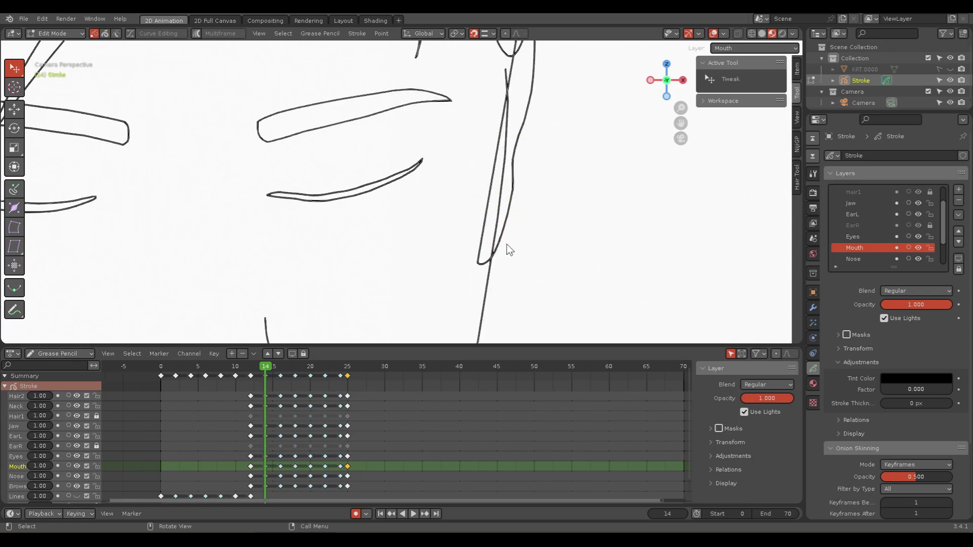
Step: Delete the stray point at the ear's lower tip
click(484, 264)
scroll(548, 283, up, 3)
scroll(500, 221, up, 3)
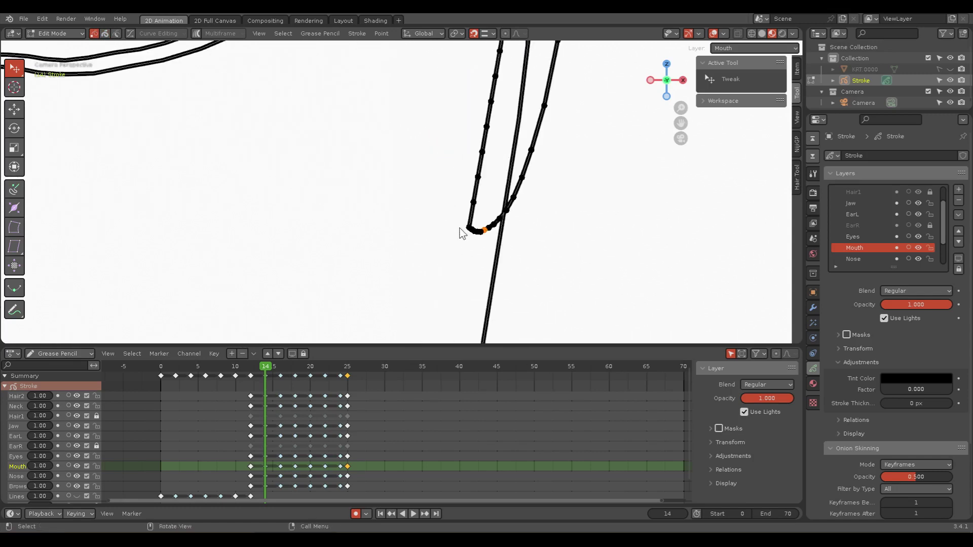
shift+middle_drag(636, 242, 466, 254)
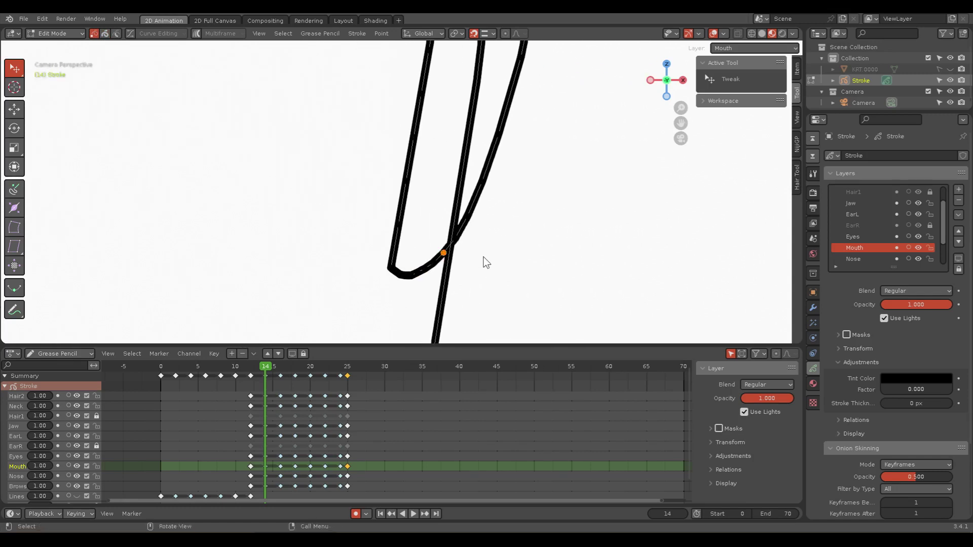
key(x)
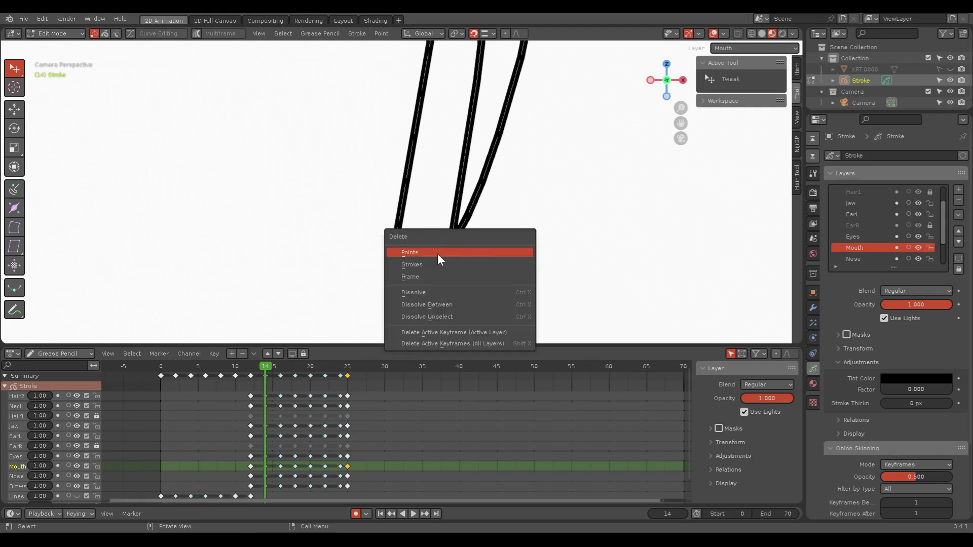
click(437, 253)
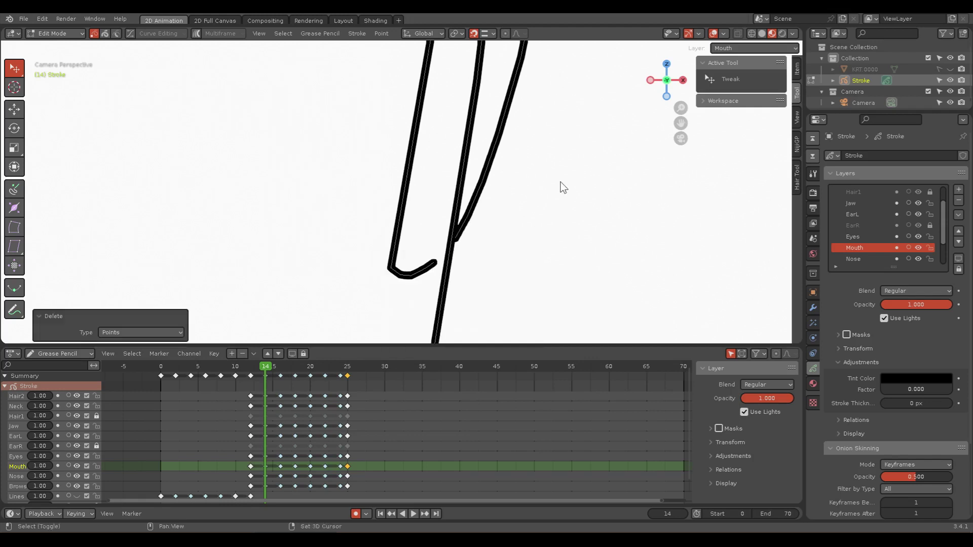
Step: Delete the stray points at the top of the ear
scroll(507, 127, down, 2)
scroll(484, 125, down, 2)
scroll(489, 206, up, 1)
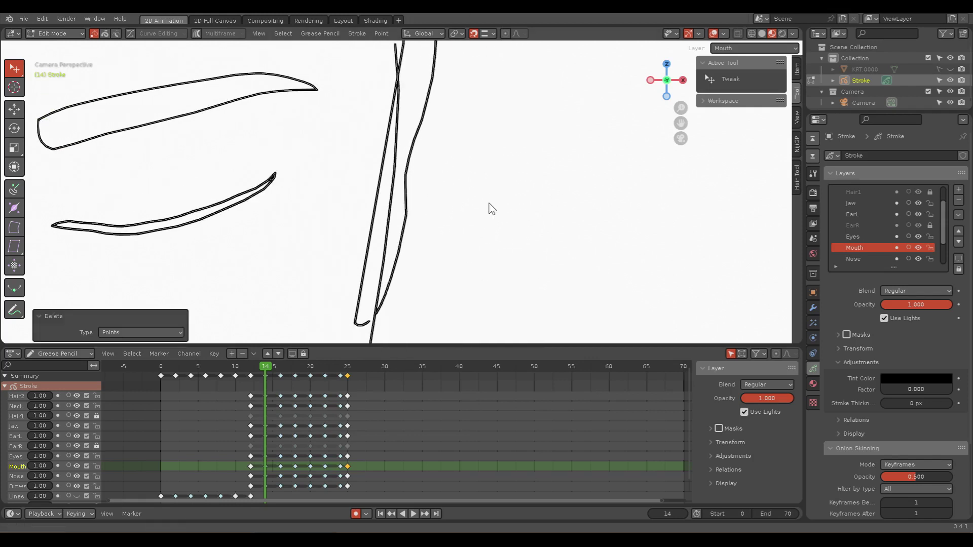
scroll(473, 172, up, 2)
scroll(474, 198, up, 2)
scroll(426, 121, up, 1)
click(419, 109)
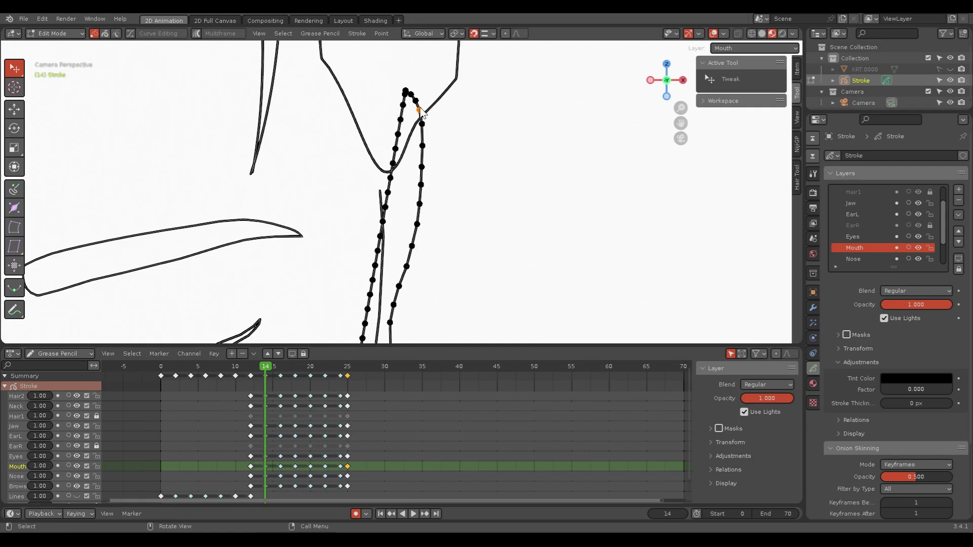
key(x)
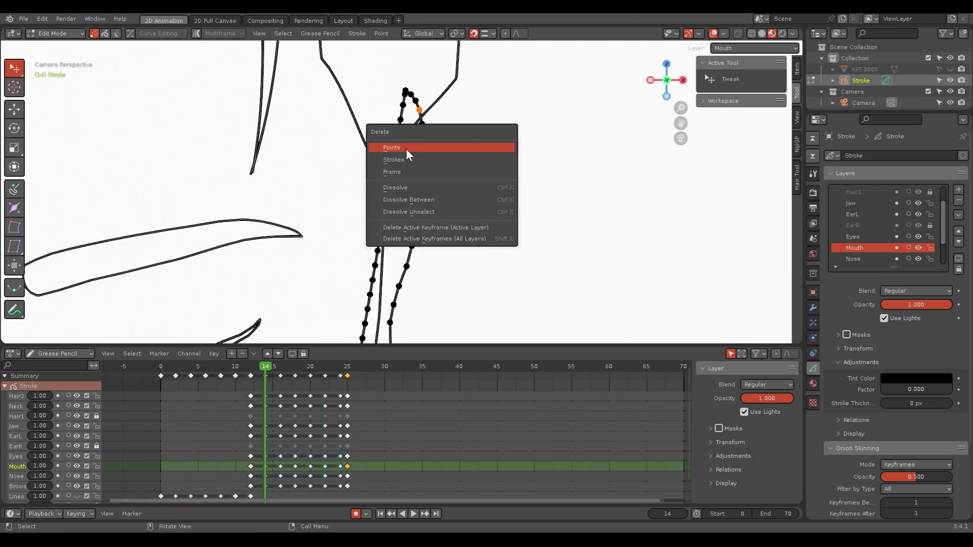
click(406, 148)
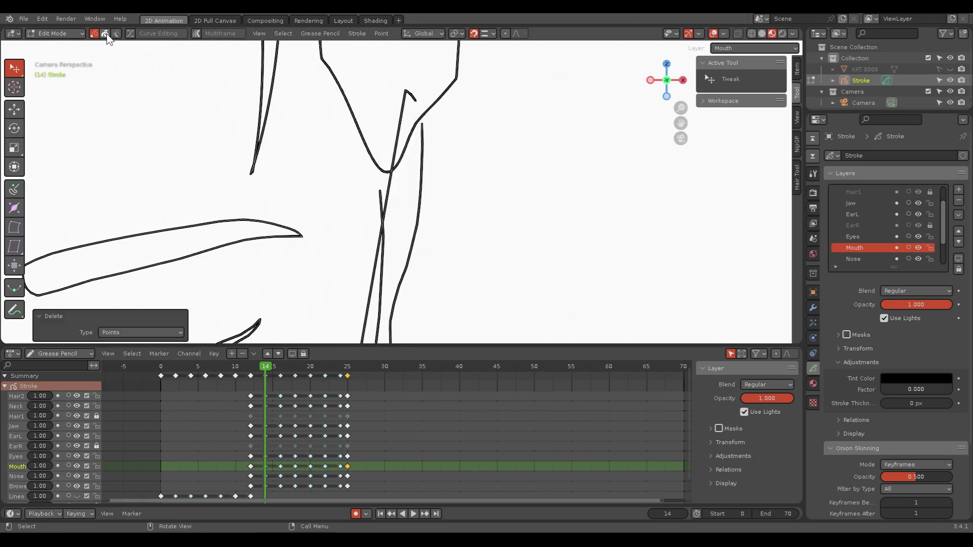
Step: Delete another stray stroke section nearby and zoom out to view the face
click(396, 133)
key(x)
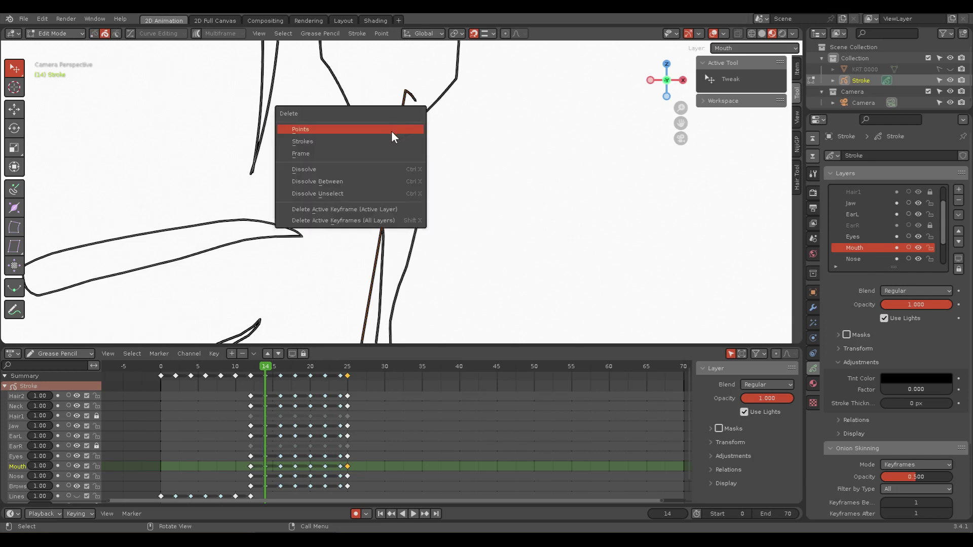
click(400, 134)
scroll(501, 171, down, 5)
mouse_move(502, 171)
shift+middle_down()
mouse_move(480, 239)
mouse_move(487, 142)
shift+middle_up()
Step: Split the vertical neck stroke at the point where it crosses the jawline
shift+middle_drag(487, 213, 434, 191)
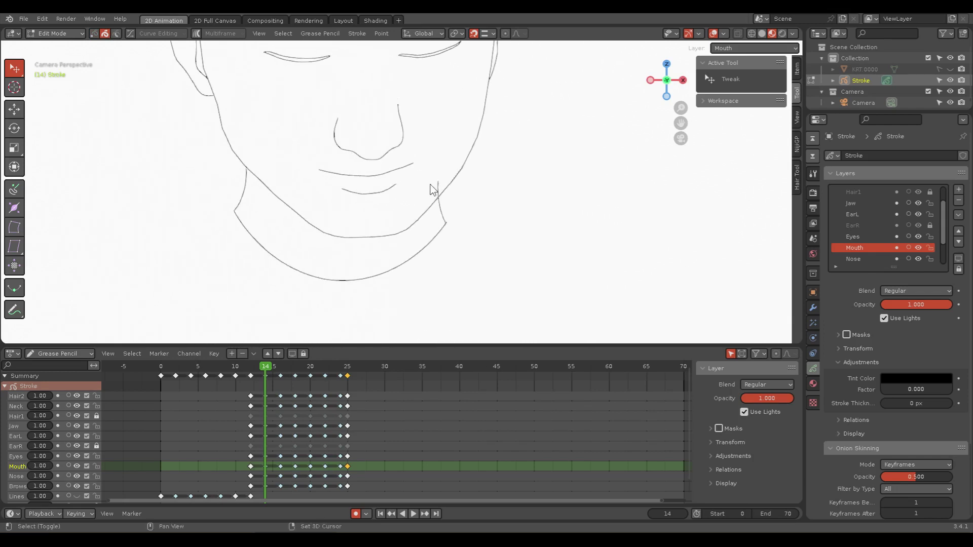
scroll(496, 250, up, 6)
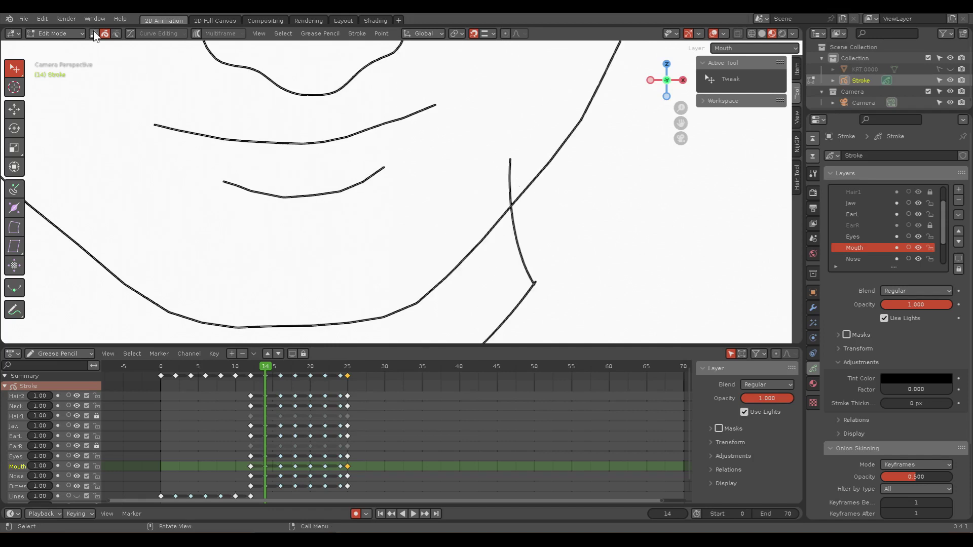
click(511, 175)
scroll(526, 193, up, 3)
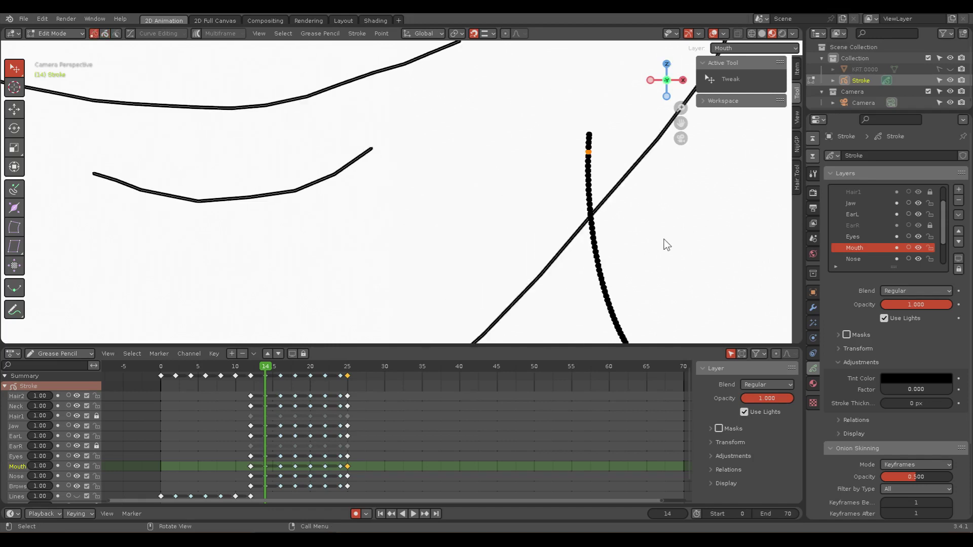
shift+middle_drag(664, 245, 500, 219)
scroll(553, 233, up, 4)
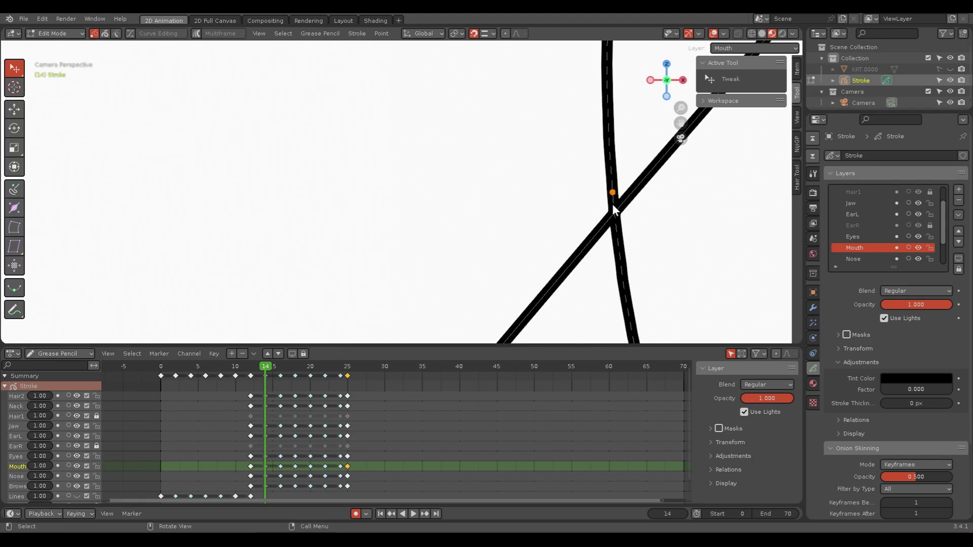
key(x)
click(614, 223)
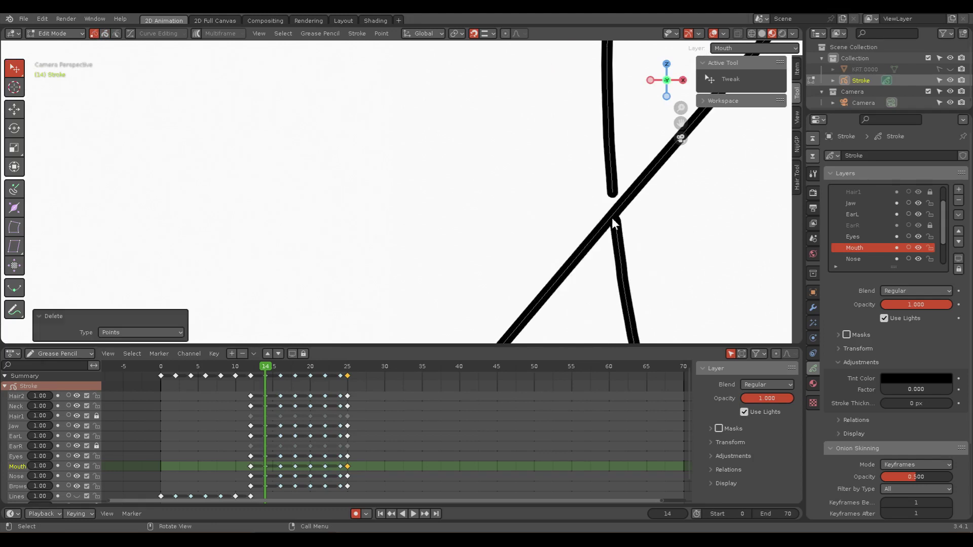
Step: In stroke select mode, delete the neck piece above the jawline
click(247, 85)
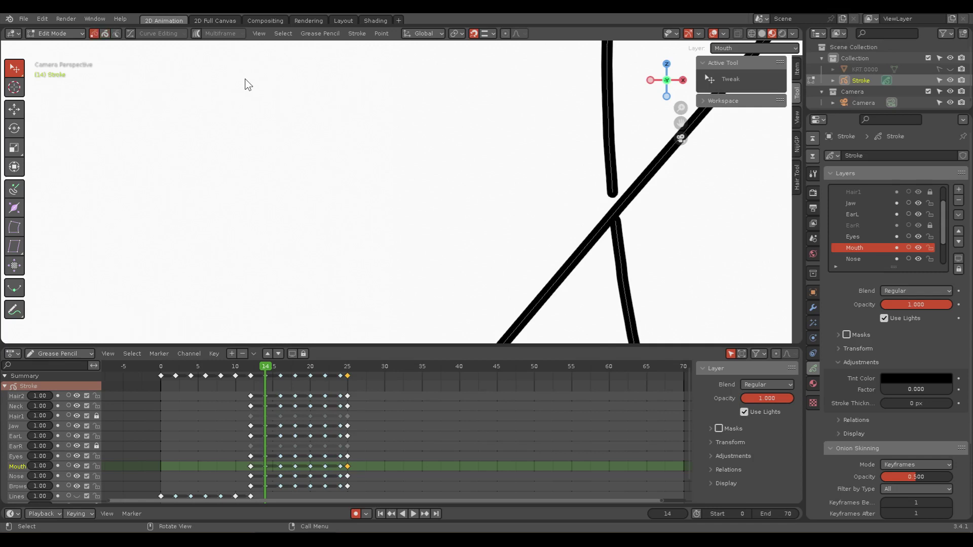
key(2)
key(x)
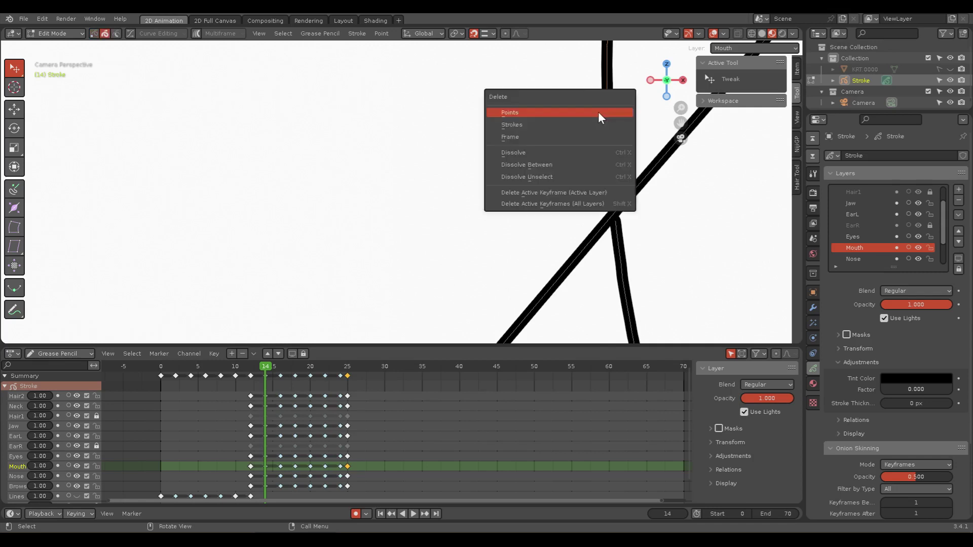
click(598, 112)
scroll(432, 226, down, 3)
scroll(319, 216, down, 3)
scroll(320, 217, down, 2)
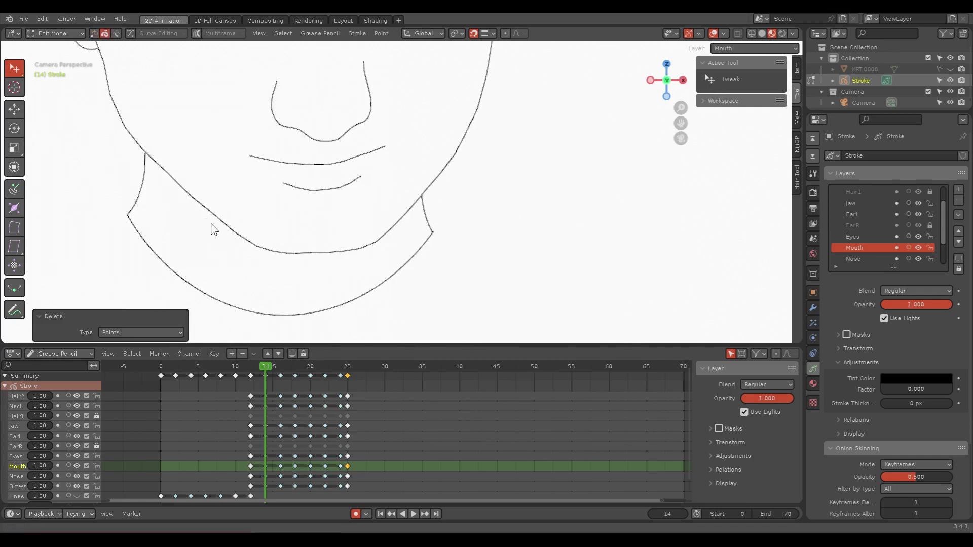
scroll(354, 294, up, 2)
scroll(302, 258, up, 2)
scroll(224, 278, up, 2)
Step: In point select mode, move the neck stroke's top endpoint up onto the jawline
shift+middle_drag(224, 279, 499, 172)
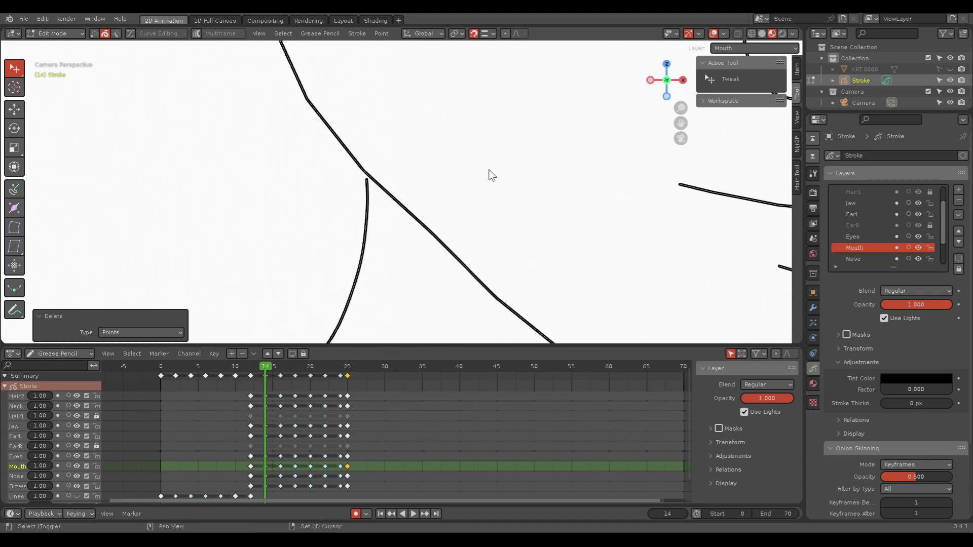
key(1)
click(368, 182)
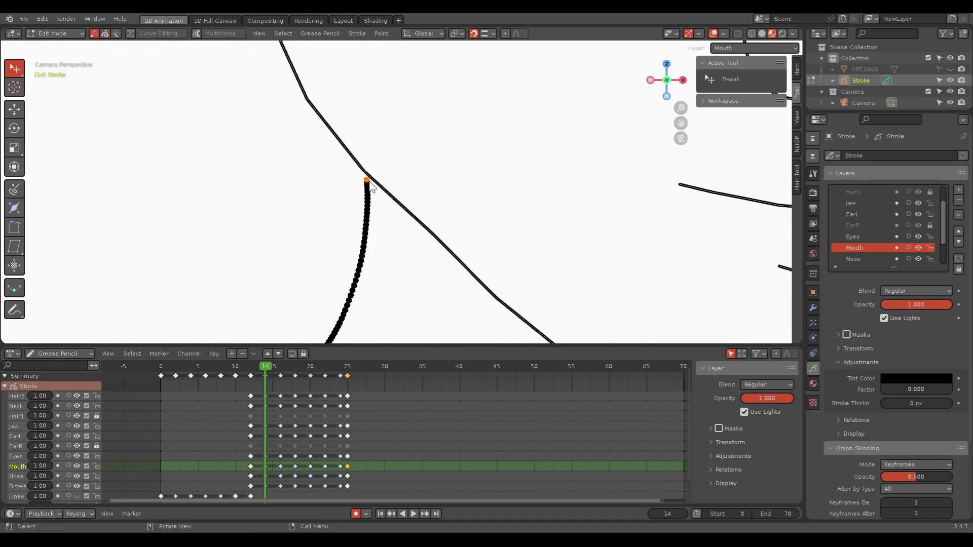
drag(370, 187, 370, 179)
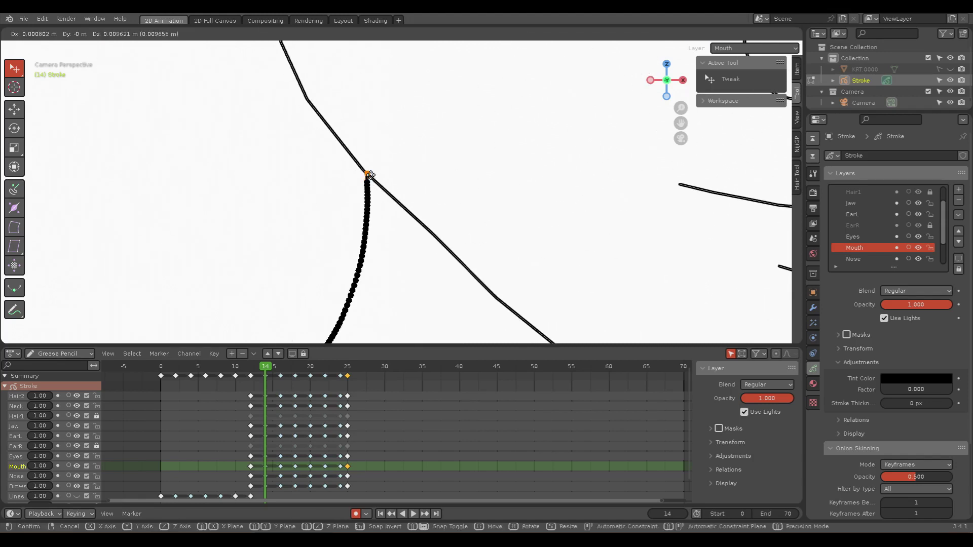
click(403, 175)
scroll(408, 122, up, 3)
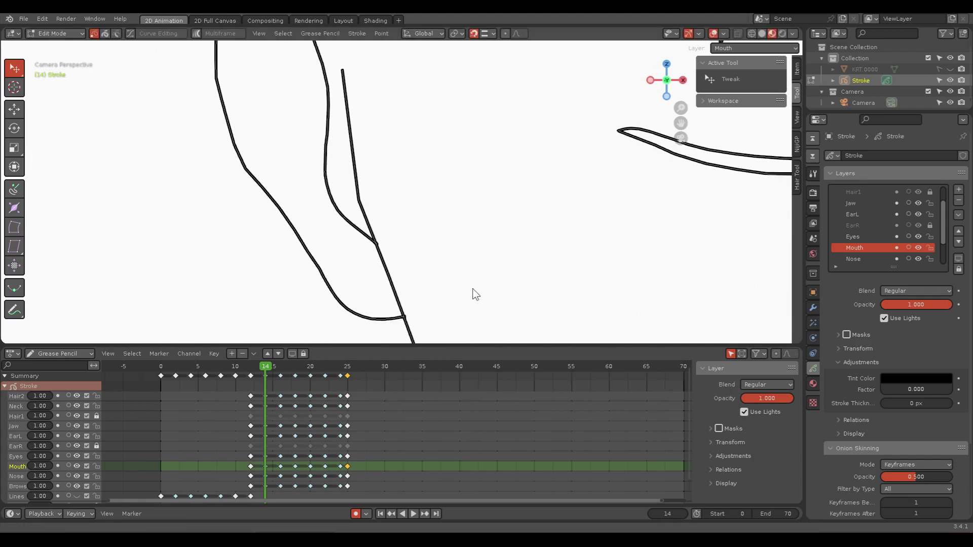
scroll(474, 271, down, 2)
scroll(391, 160, up, 2)
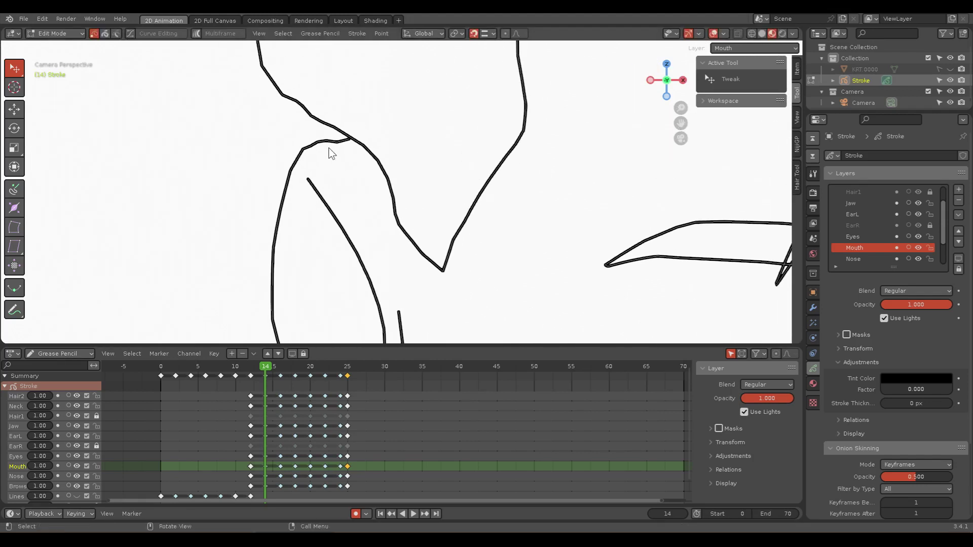
Step: Switch to Sculpt Mode with a 56 px brush and unlock the EarR and Hair1 layers
key(ctrl+Tab)
click(326, 193)
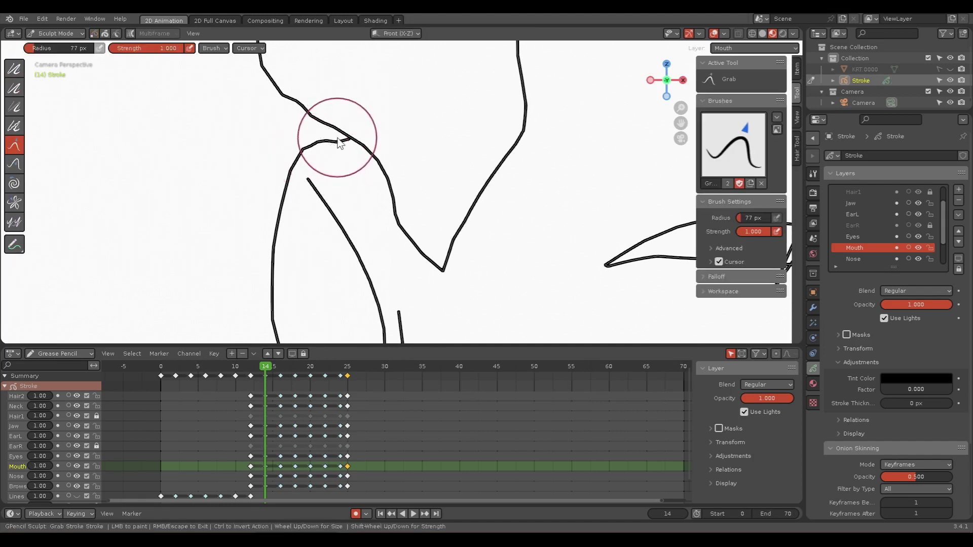
key(f)
click(340, 151)
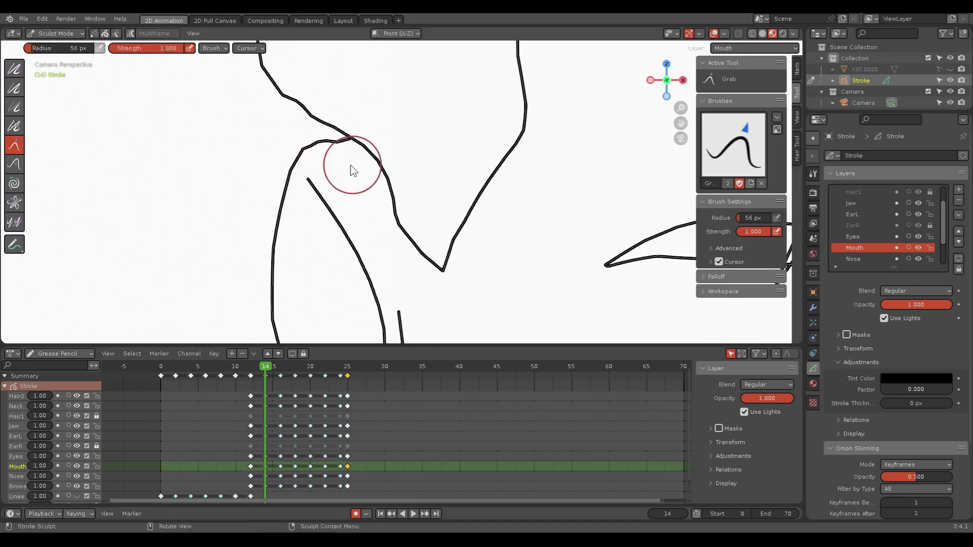
click(96, 446)
click(96, 416)
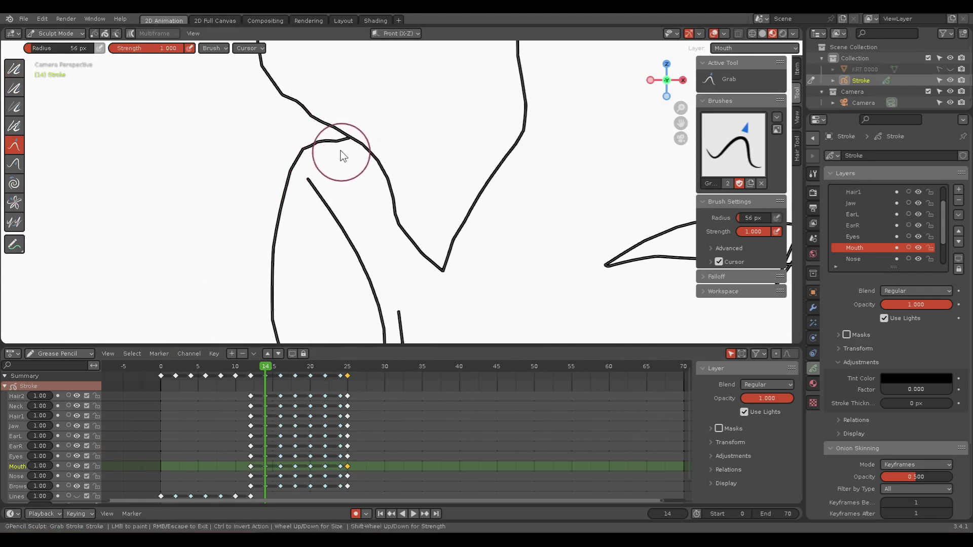
Step: Grab-sculpt the neck stroke where it meets the shoulder line into a slight kink
mouse_move(340, 147)
mouse_down()
mouse_move(294, 169)
mouse_move(374, 166)
mouse_up()
mouse_move(380, 162)
middle_down()
mouse_move(441, 217)
mouse_move(429, 217)
mouse_move(381, 171)
middle_up()
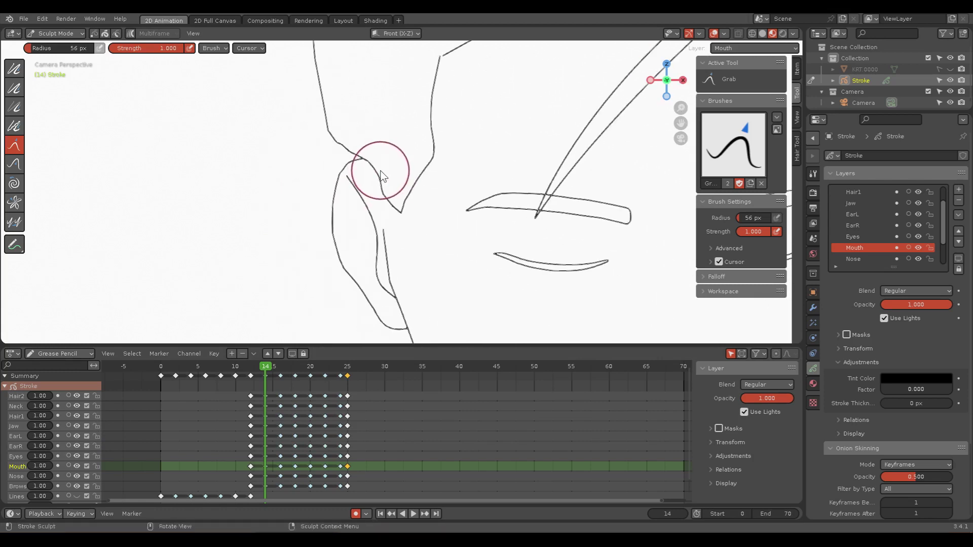
scroll(382, 172, up, 2)
shift+middle_drag(333, 120, 391, 167)
drag(355, 146, 344, 136)
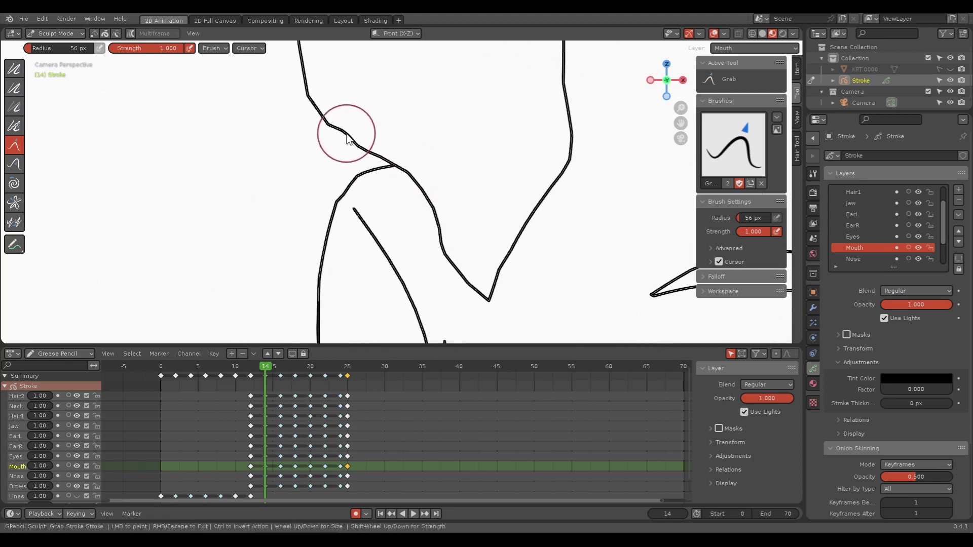
Step: Back in Edit Mode, split the neck stroke and drop its loose end onto the lower stroke
key(ctrl+Tab)
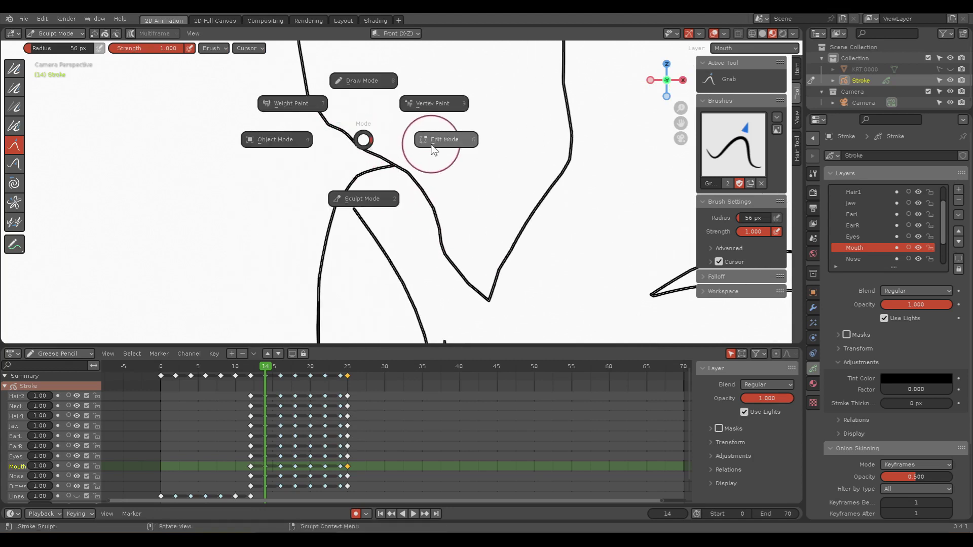
click(437, 139)
click(343, 132)
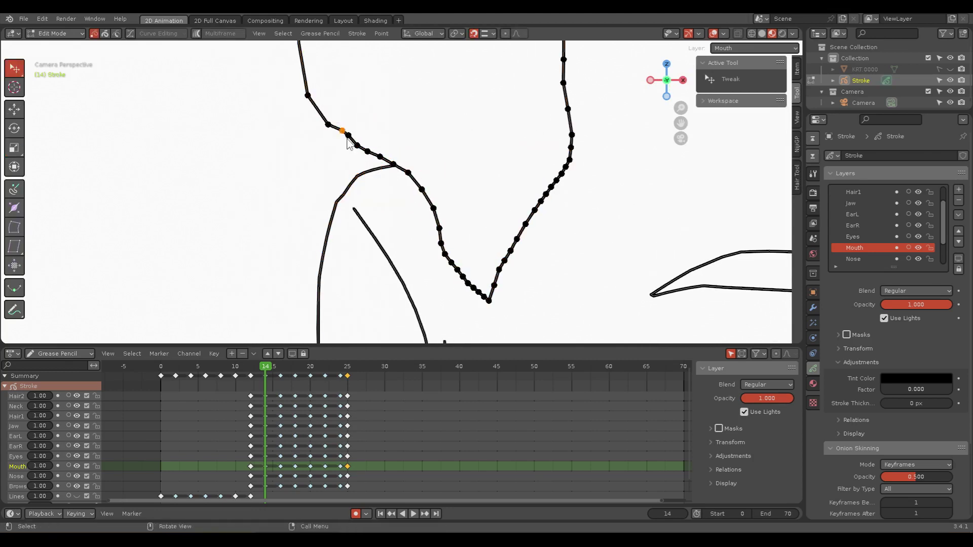
click(383, 159)
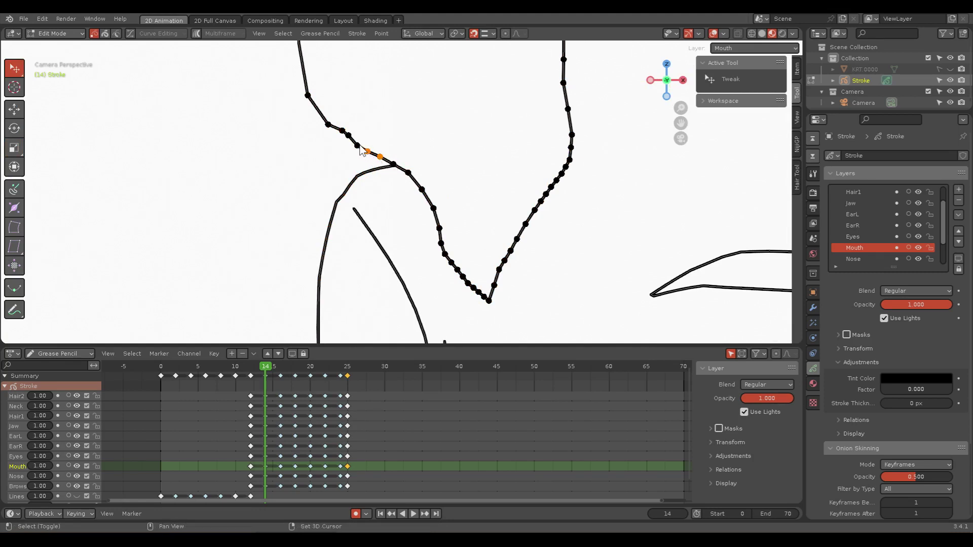
click(343, 133)
key(x)
click(319, 130)
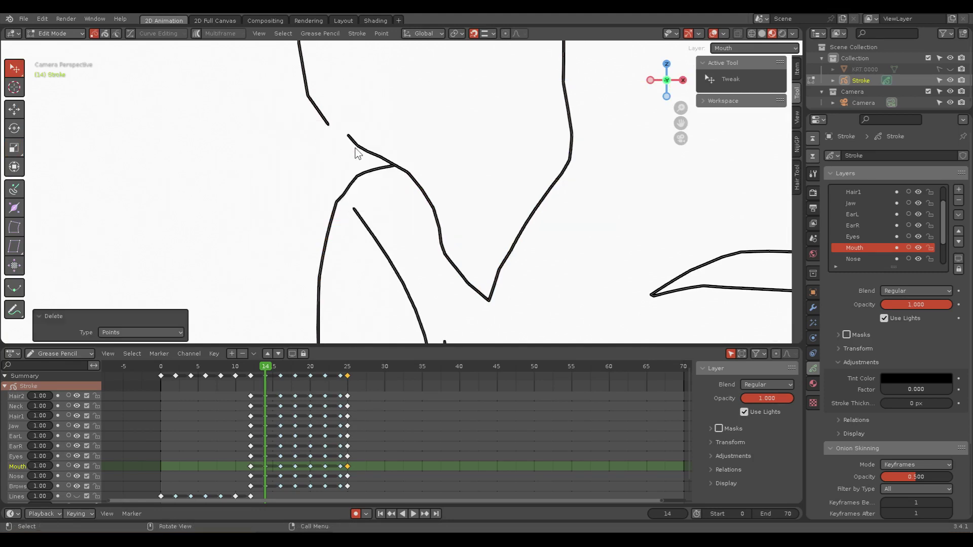
click(330, 129)
drag(332, 133, 348, 195)
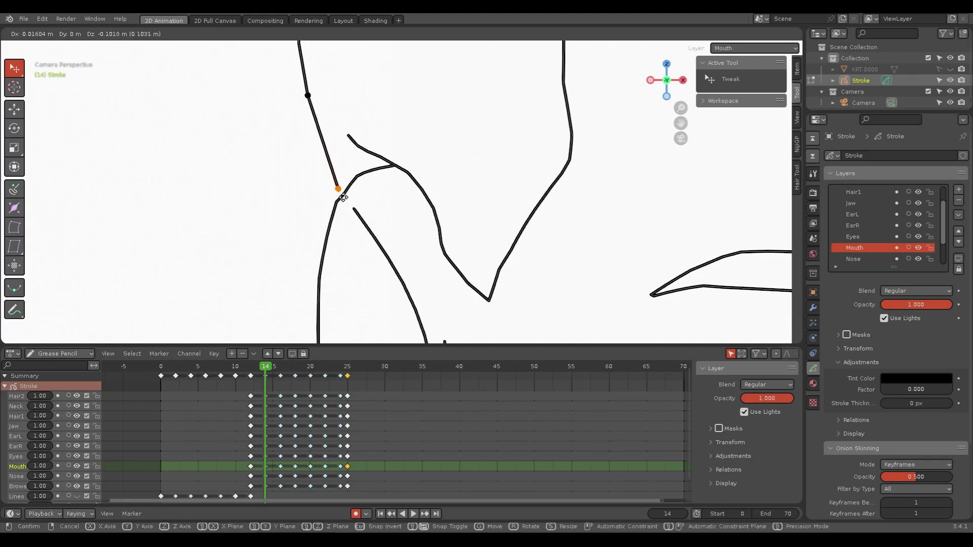
Step: Delete the three end points of the short stroke
click(349, 146)
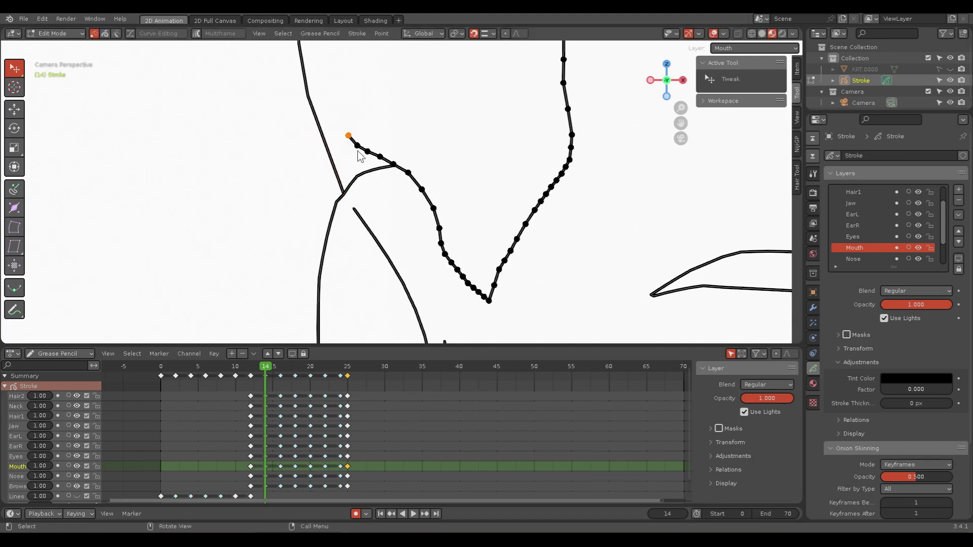
shift+click(356, 145)
shift+click(368, 153)
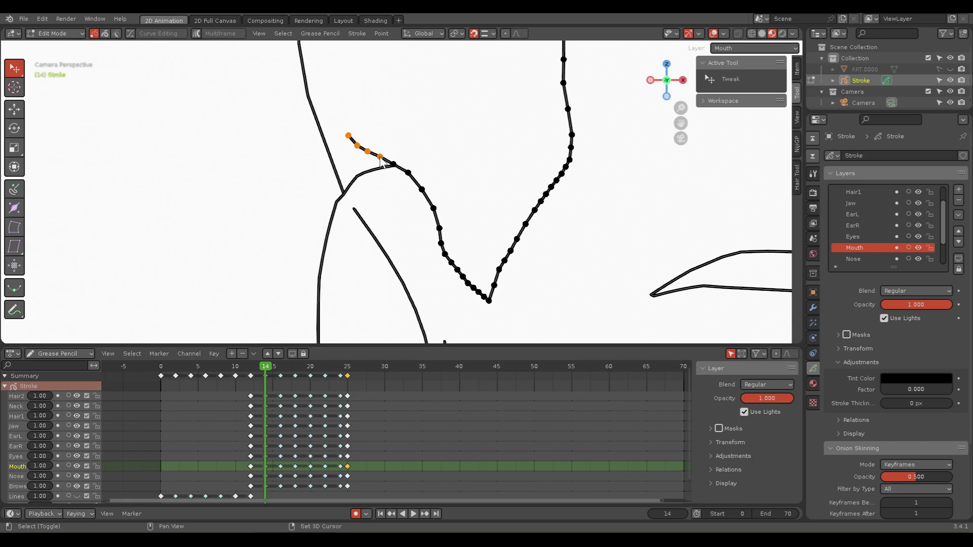
key(x)
click(379, 157)
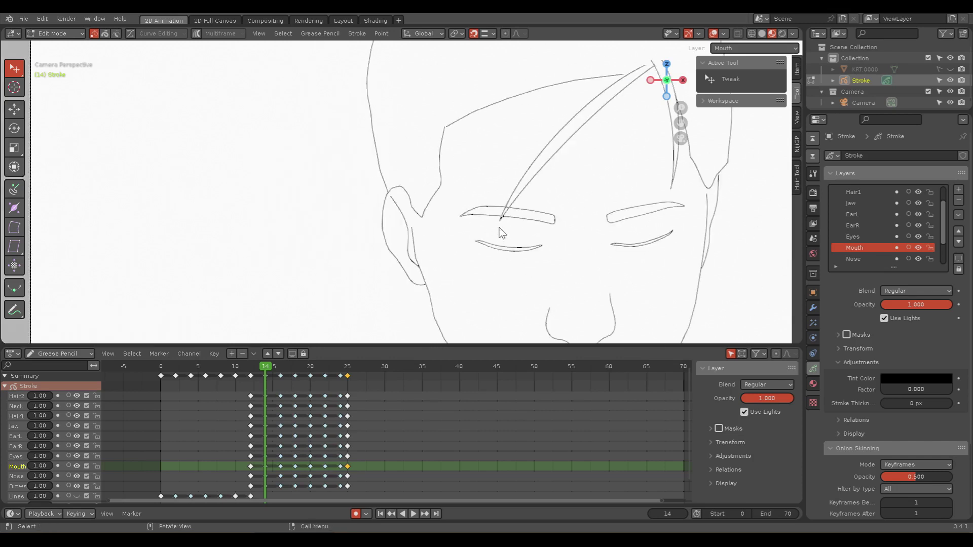
Step: Move the upper eyebrow stroke's crossing point slightly left
mouse_move(501, 233)
shift+middle_down()
mouse_move(323, 188)
mouse_move(321, 169)
shift+middle_up()
scroll(321, 169, up, 5)
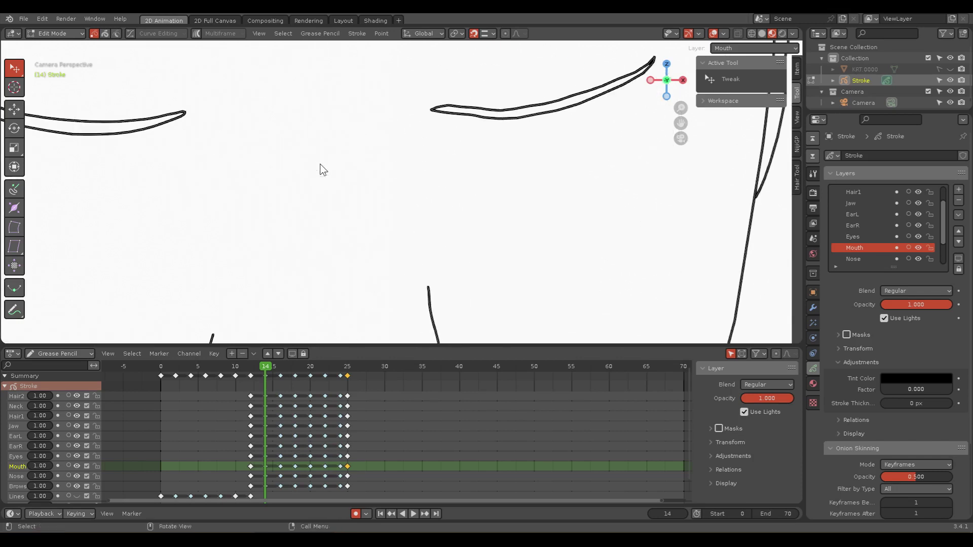
scroll(556, 337, down, 3)
scroll(482, 283, up, 3)
scroll(410, 229, up, 1)
scroll(410, 229, up, 3)
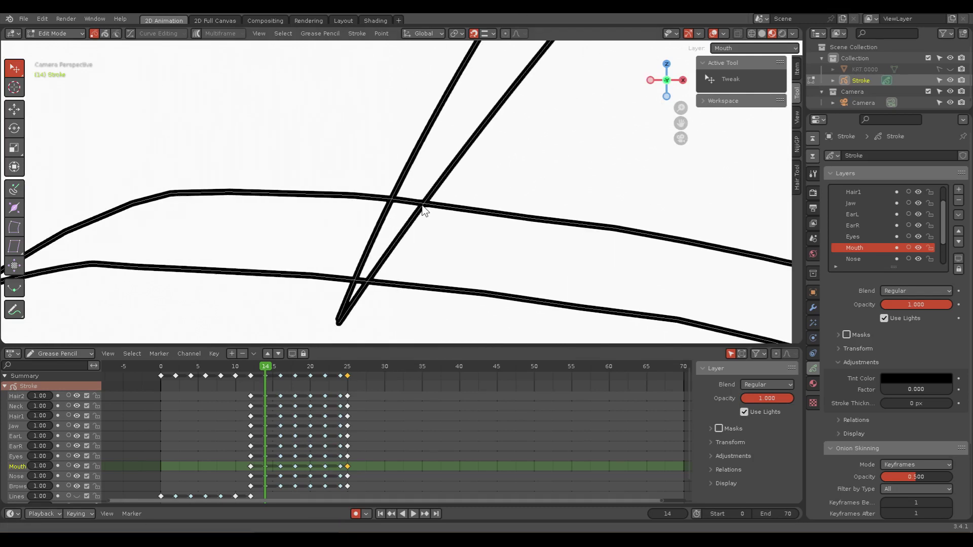
shift+middle_drag(424, 211, 422, 157)
scroll(428, 159, up, 2)
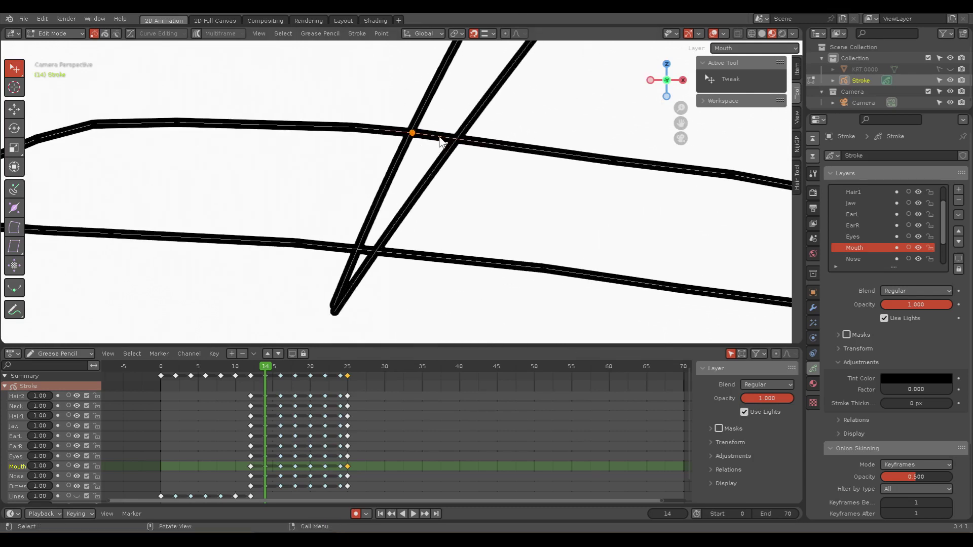
click(432, 140)
key(a)
click(446, 115)
click(417, 135)
key(g)
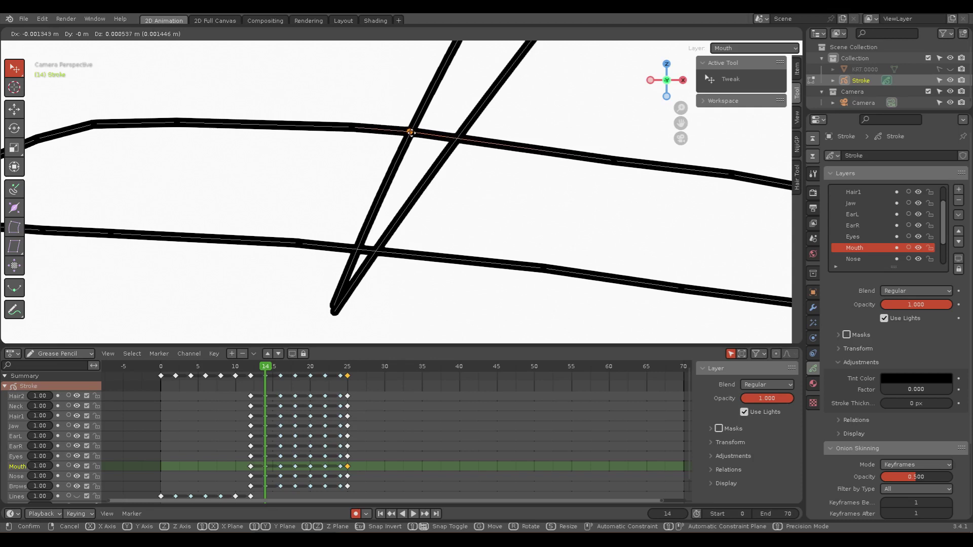
click(412, 135)
Step: Try moving the right diagonal stroke's point, undo it, and clear the selection
click(469, 141)
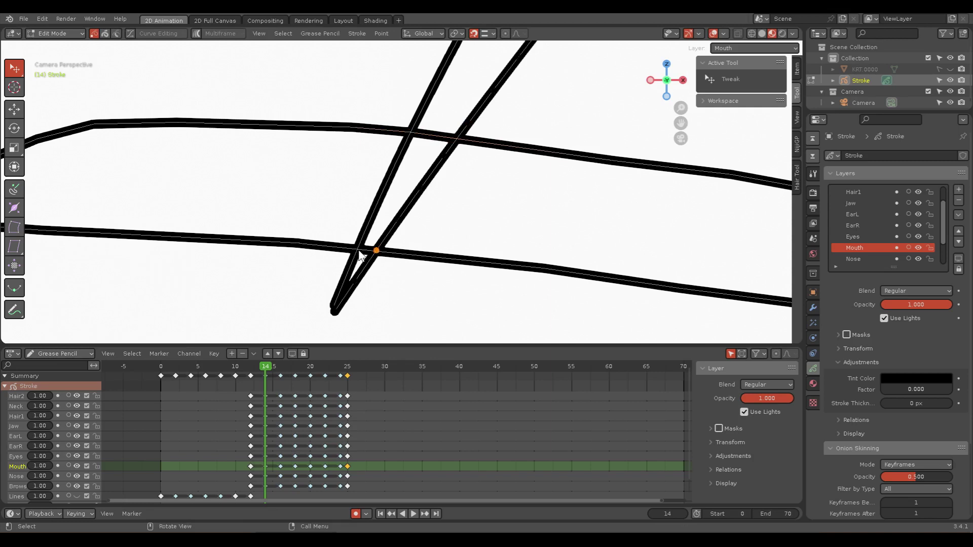
key(g)
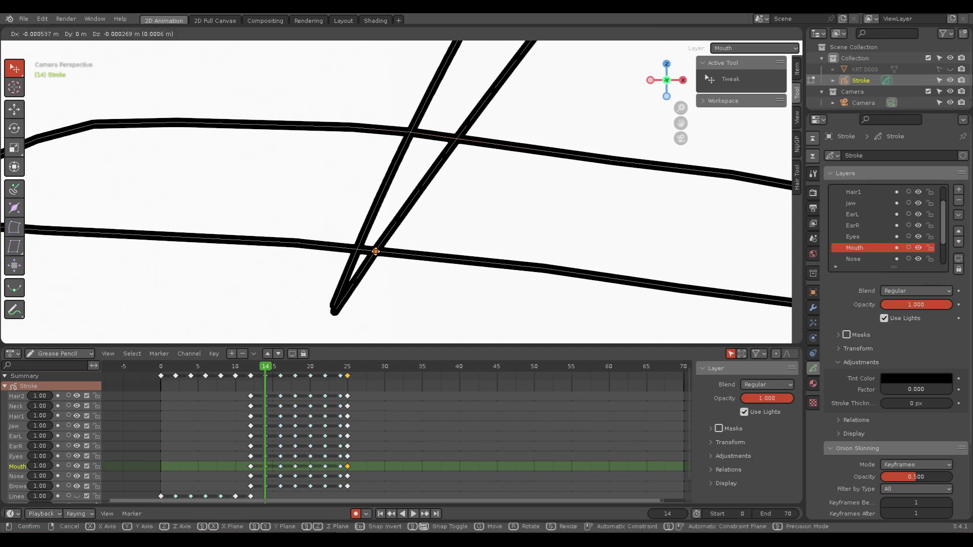
click(383, 258)
key(ctrl+z)
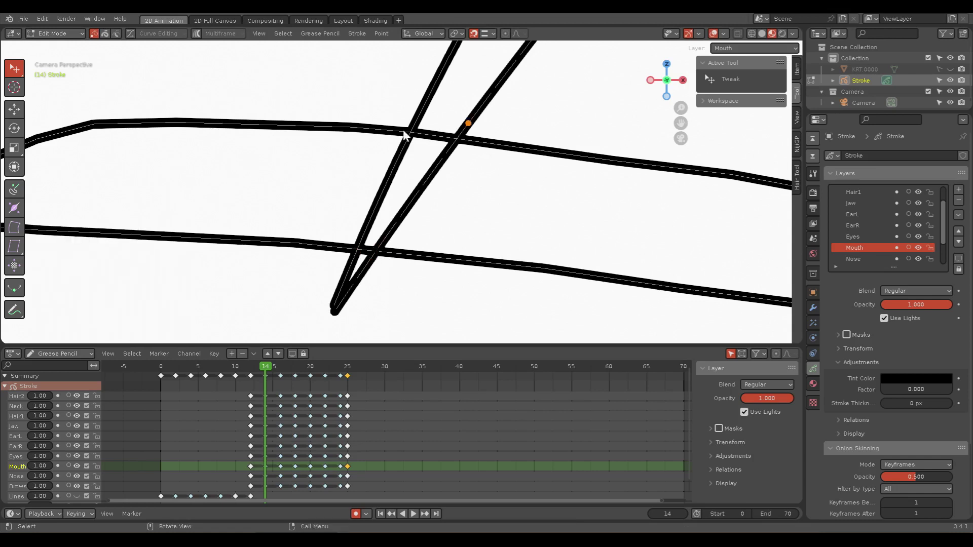
click(372, 133)
key(a)
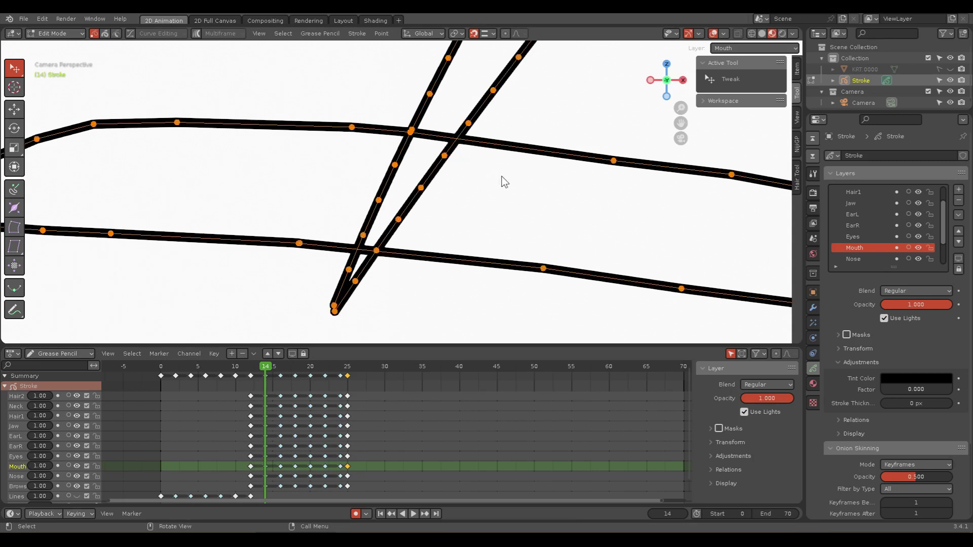
key(alt+a)
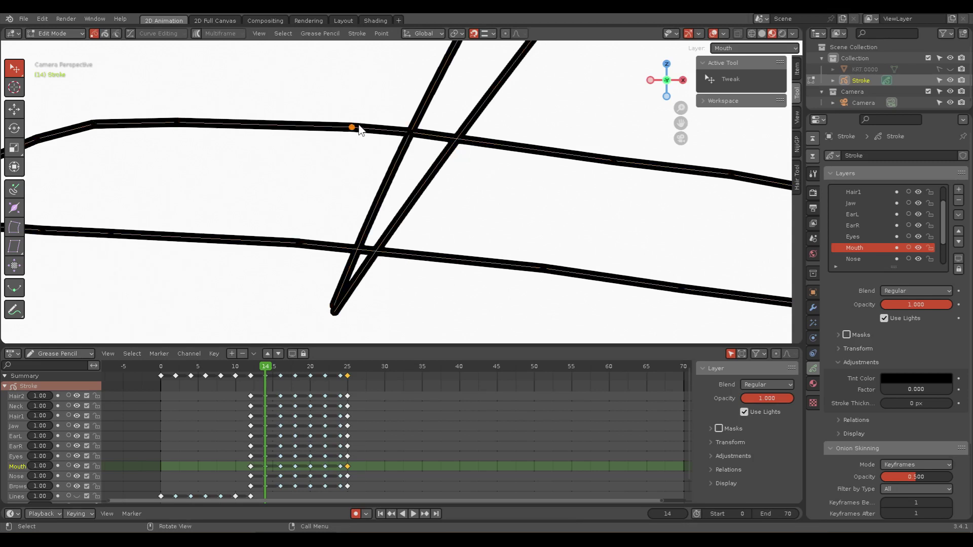
Step: Tuck the upper hair stroke's end onto the crossing hair line
scroll(485, 178, down, 5)
scroll(482, 174, down, 3)
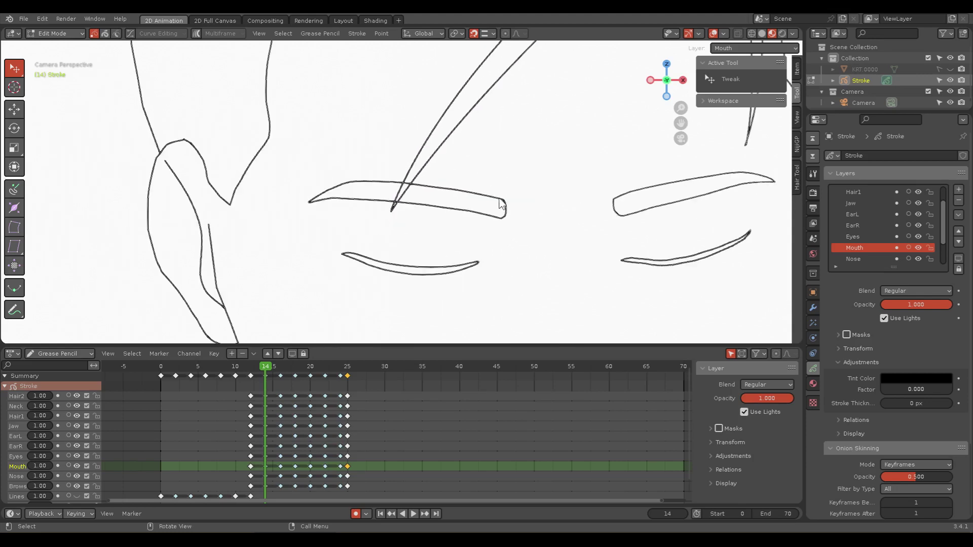
shift+middle_drag(482, 174, 394, 291)
scroll(394, 291, down, 3)
scroll(370, 218, down, 2)
mouse_move(369, 191)
shift+middle_down()
mouse_move(360, 228)
mouse_move(421, 232)
shift+middle_up()
scroll(375, 218, up, 6)
scroll(446, 210, up, 4)
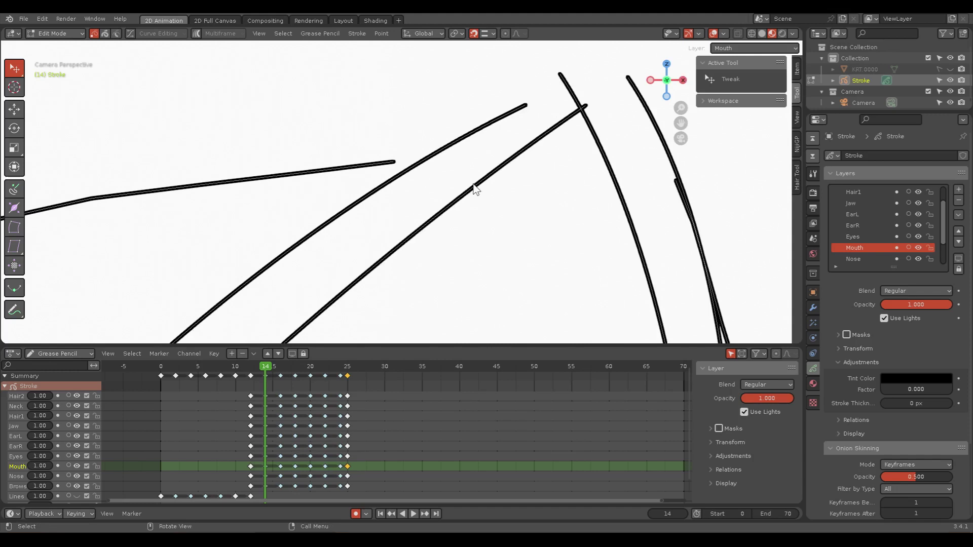
click(588, 104)
drag(587, 110, 583, 112)
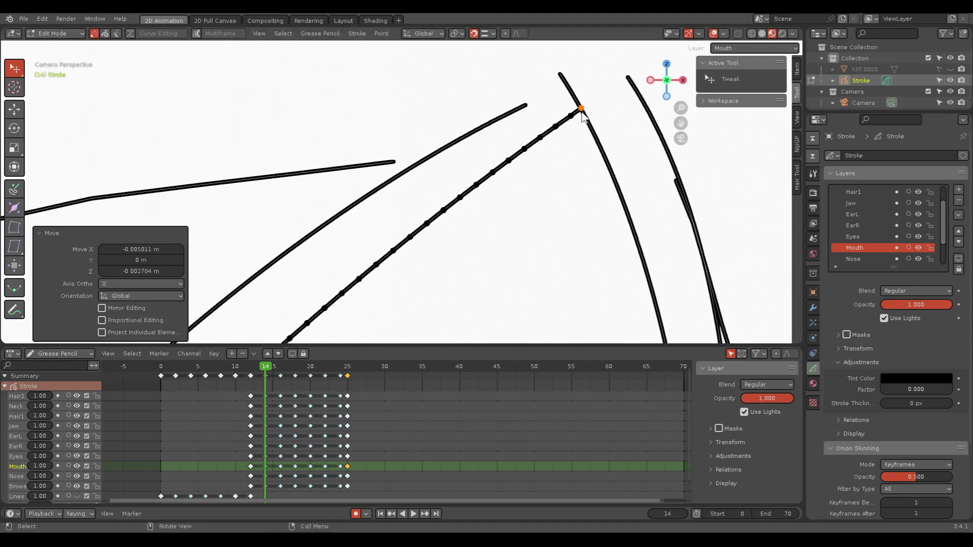
Step: Nudge the right hair point up and extend the left stroke to the diagonal hair line
click(678, 184)
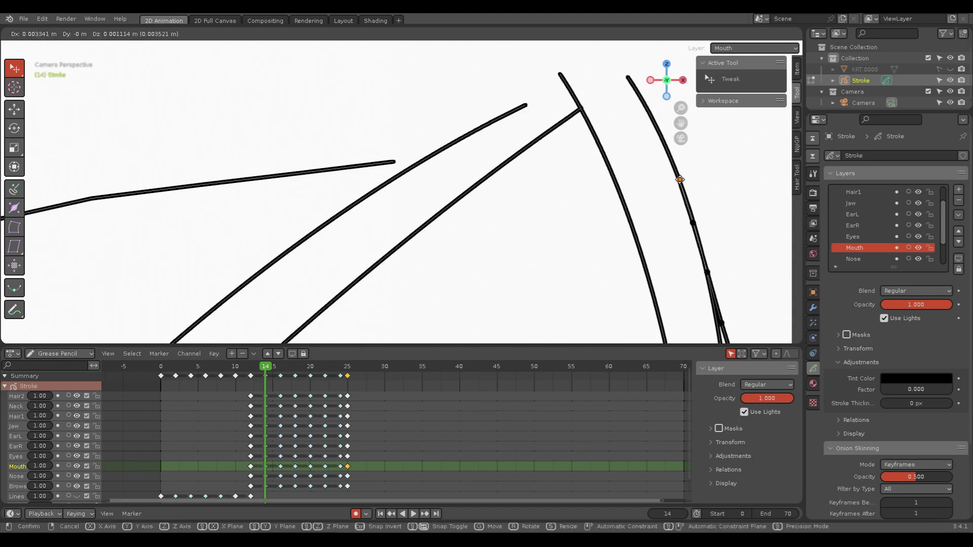
drag(678, 184, 679, 179)
click(395, 163)
drag(394, 163, 430, 169)
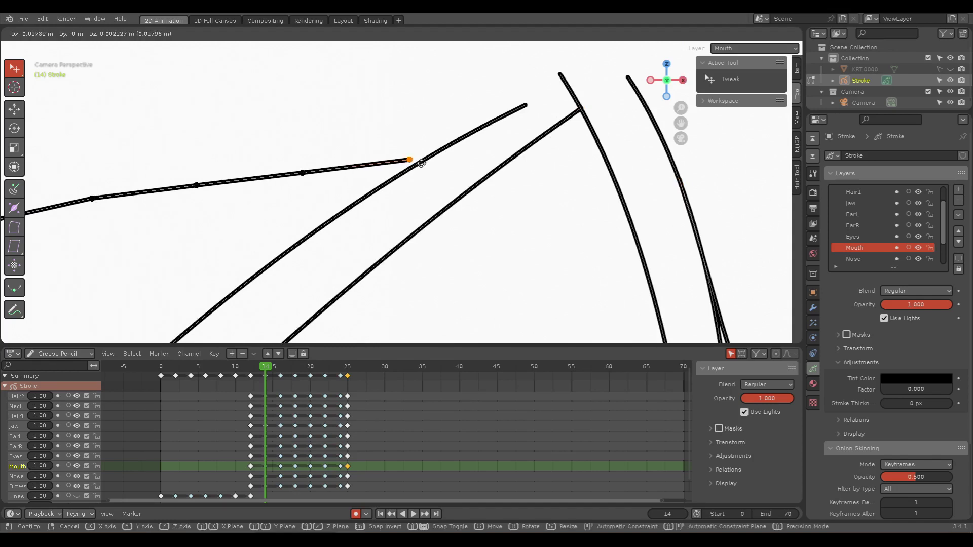
scroll(417, 115, down, 1)
scroll(424, 251, down, 3)
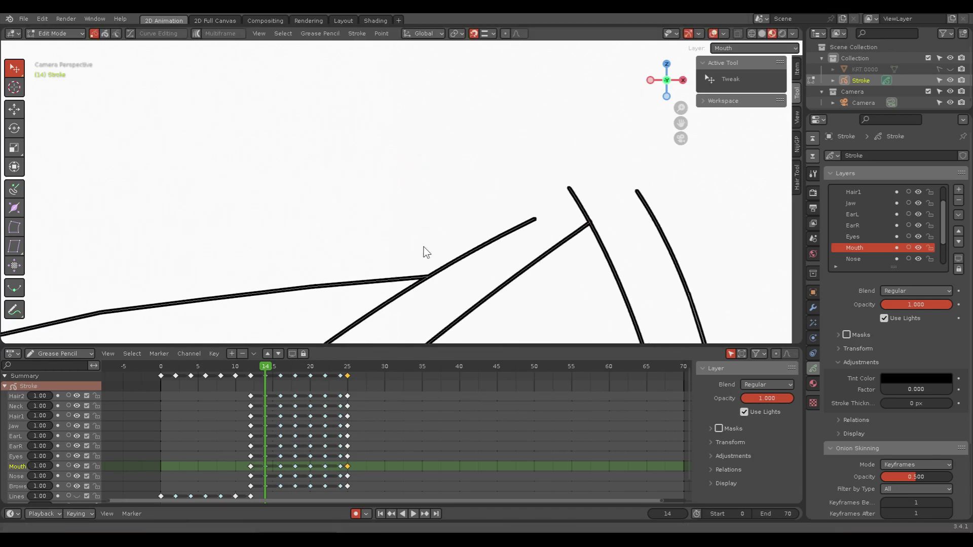
scroll(409, 205, down, 3)
scroll(339, 165, down, 3)
shift+middle_drag(341, 166, 360, 165)
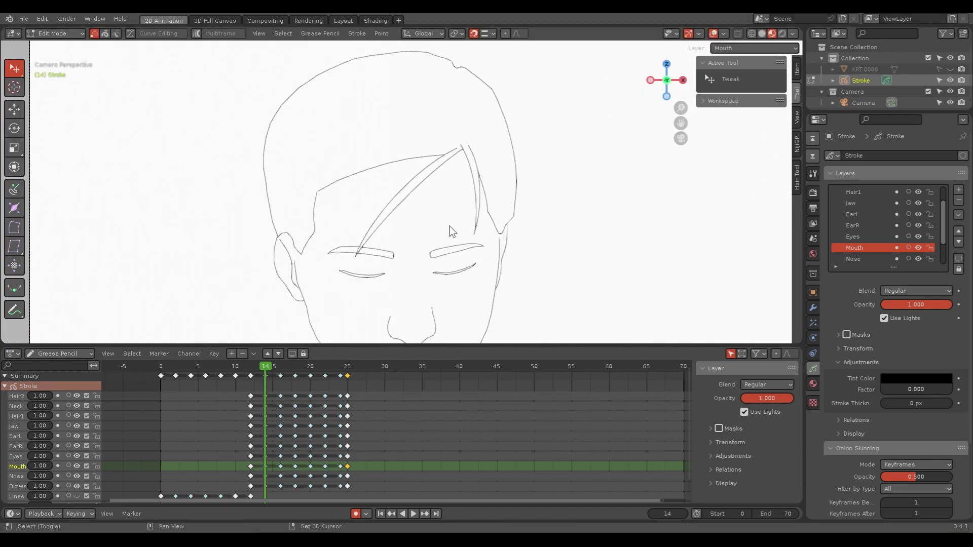
mouse_move(449, 230)
shift+middle_down()
mouse_move(387, 98)
mouse_move(368, 160)
mouse_move(402, 181)
mouse_move(419, 163)
mouse_move(423, 196)
shift+middle_up()
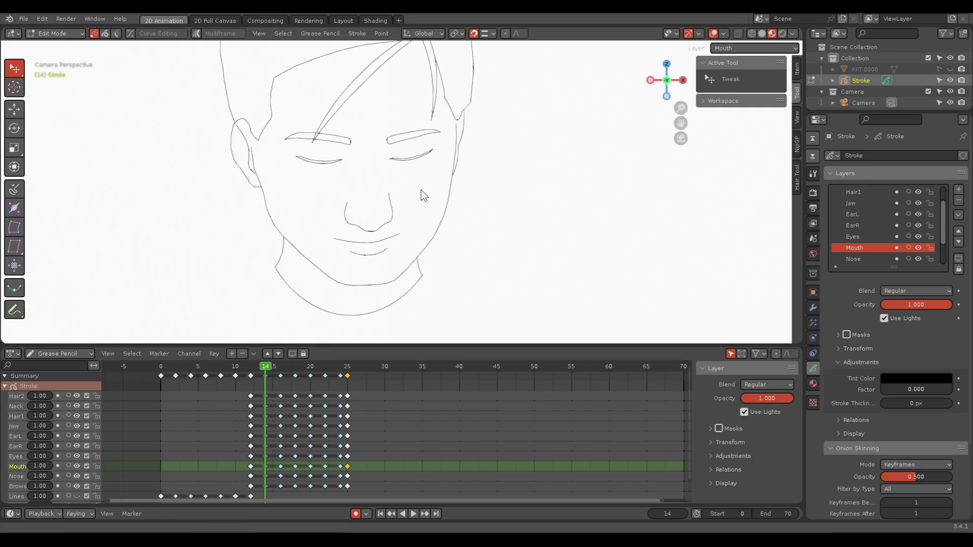
Step: On frame 16, pull the side hair line's end down onto the ear
click(281, 368)
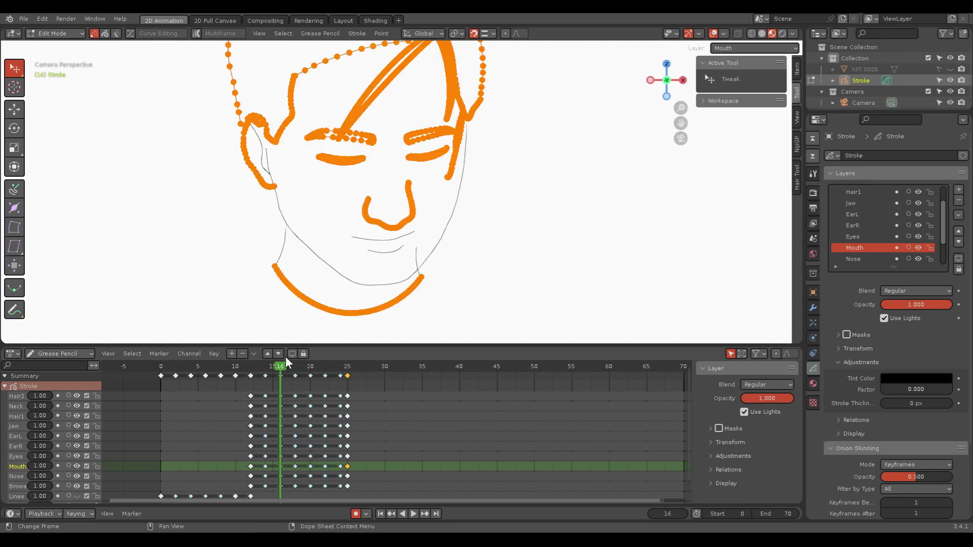
click(324, 203)
scroll(306, 197, up, 2)
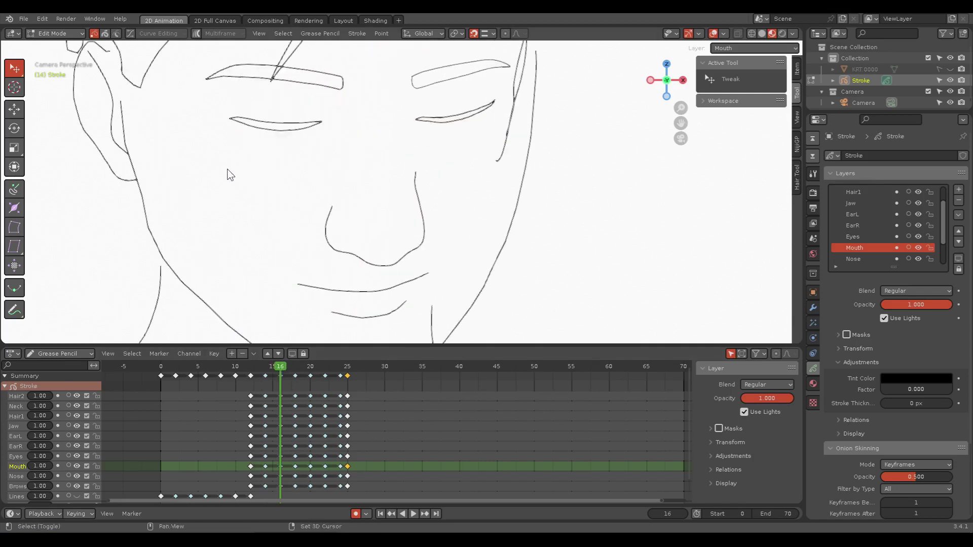
scroll(228, 170, up, 3)
scroll(401, 304, up, 2)
shift+middle_drag(402, 304, 388, 184)
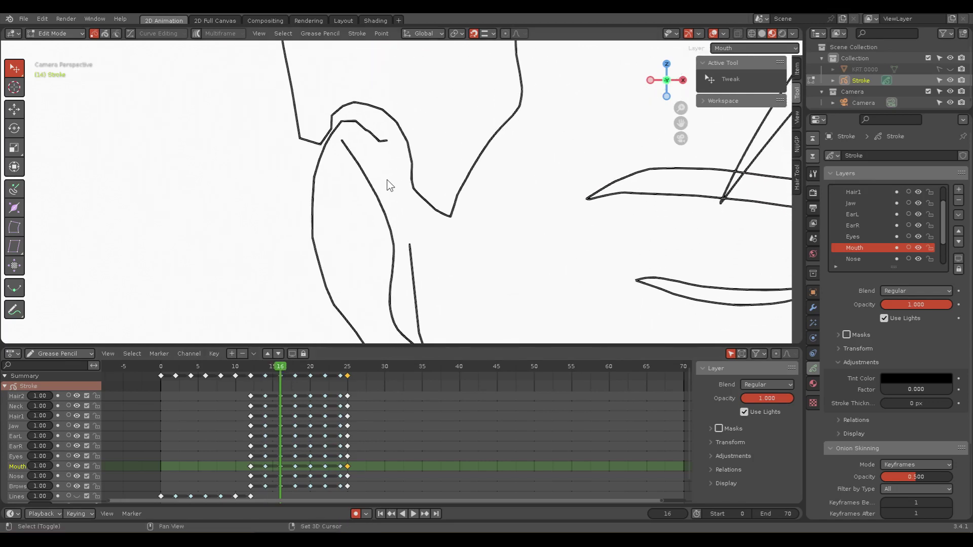
click(300, 138)
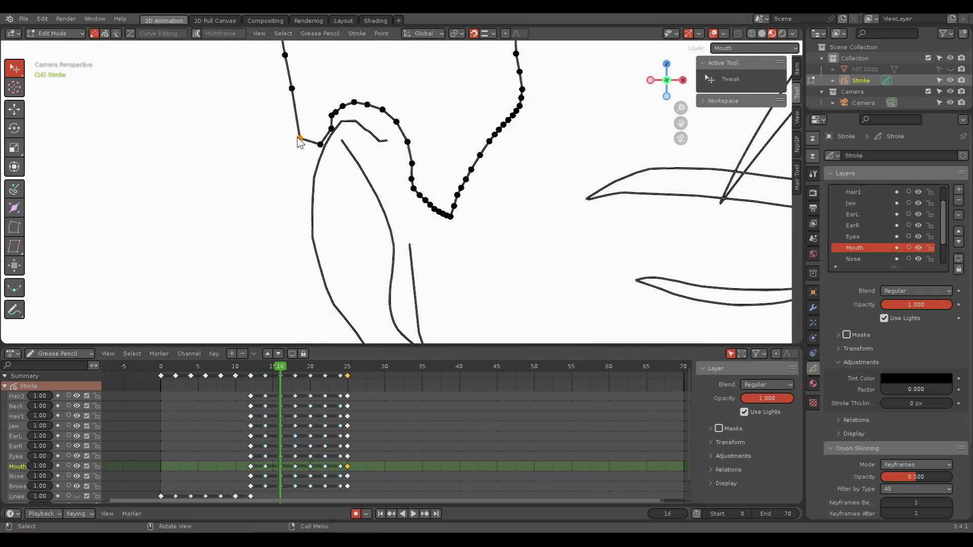
drag(299, 140, 319, 165)
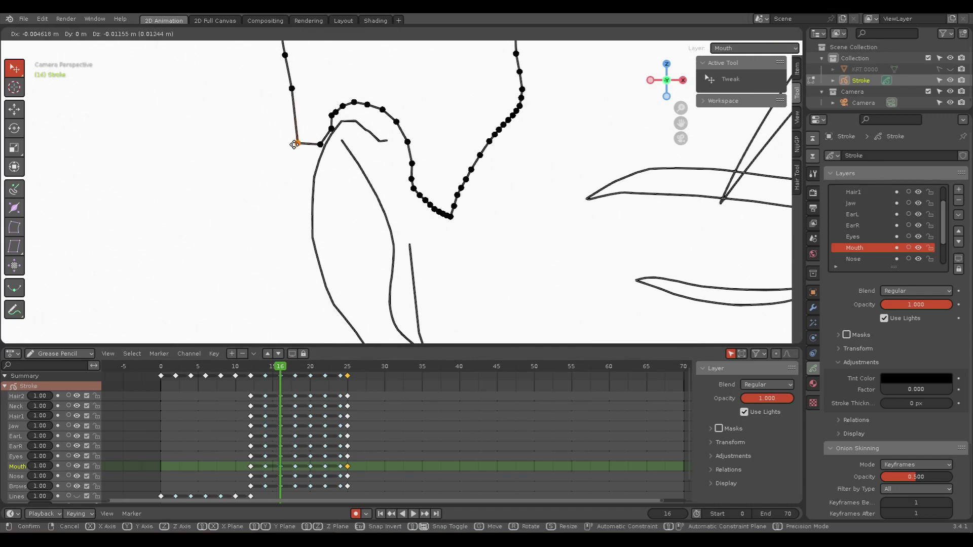
Step: Delete the stray point above the new end and split the hair curve over the ear
click(320, 146)
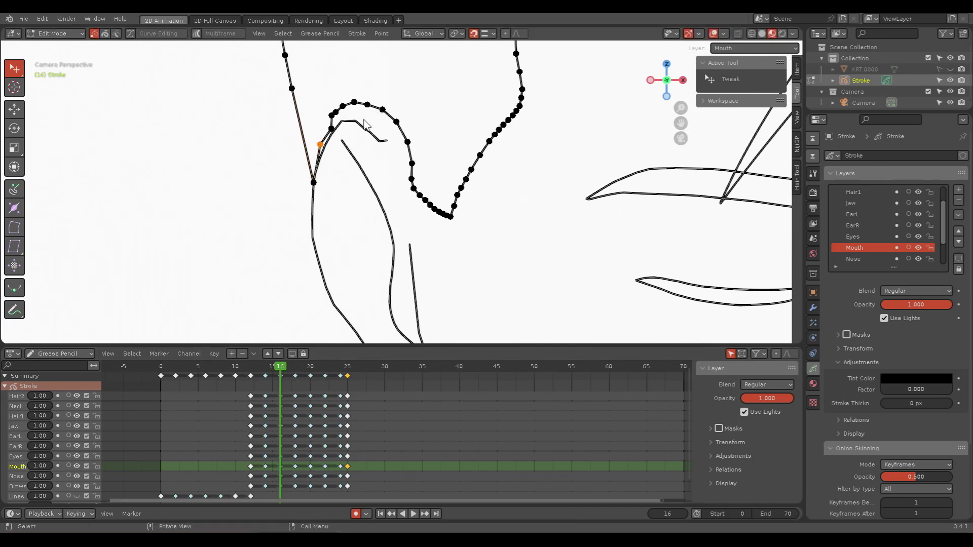
key(x)
click(287, 136)
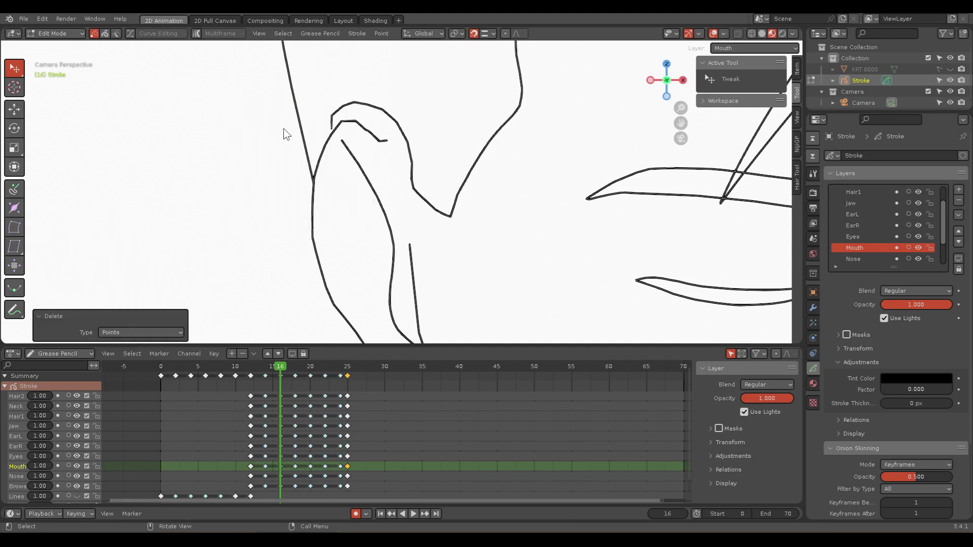
click(395, 129)
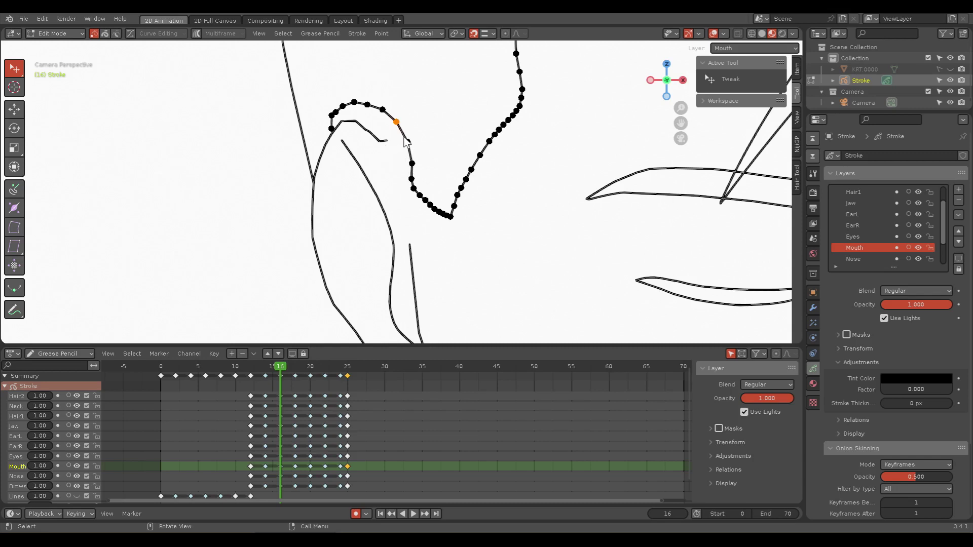
key(x)
click(329, 129)
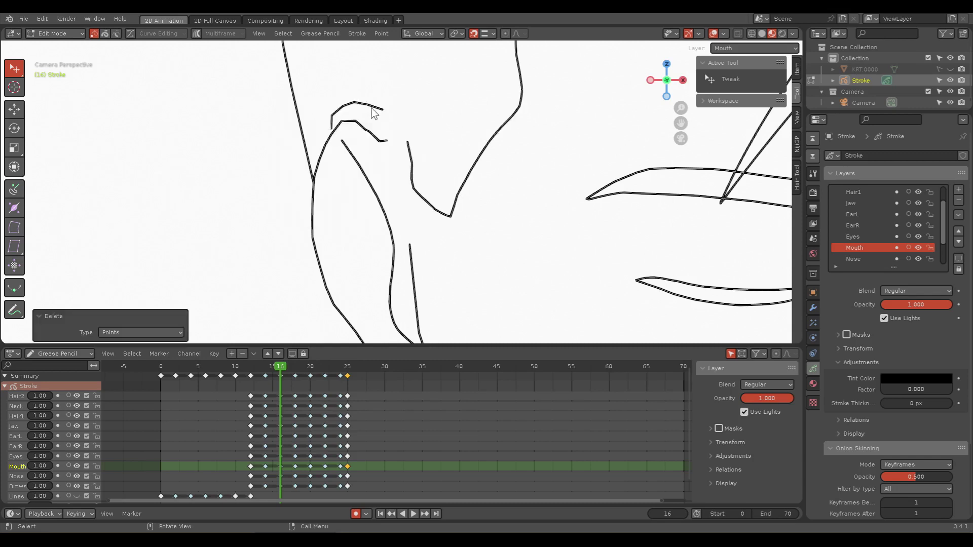
Step: Delete the small leftover stroke piece above the ear and switch to Sculpt Mode
click(352, 104)
key(2)
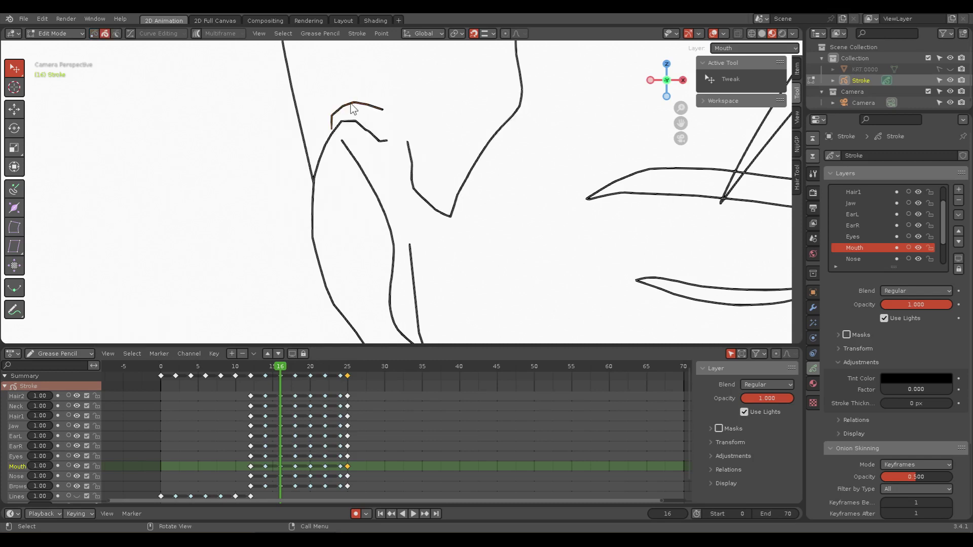
key(x)
click(354, 108)
key(ctrl+Tab)
click(372, 167)
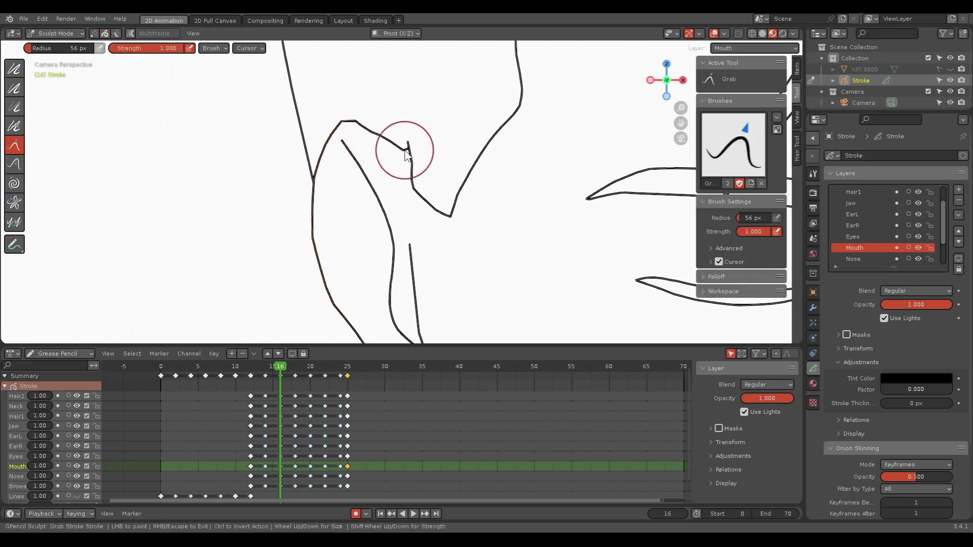
Step: Grab-sculpt the curled ear stroke end into place, then return to Edit Mode
mouse_move(386, 147)
mouse_down()
mouse_move(407, 151)
mouse_move(370, 127)
mouse_move(390, 149)
mouse_move(341, 137)
mouse_move(378, 195)
mouse_up()
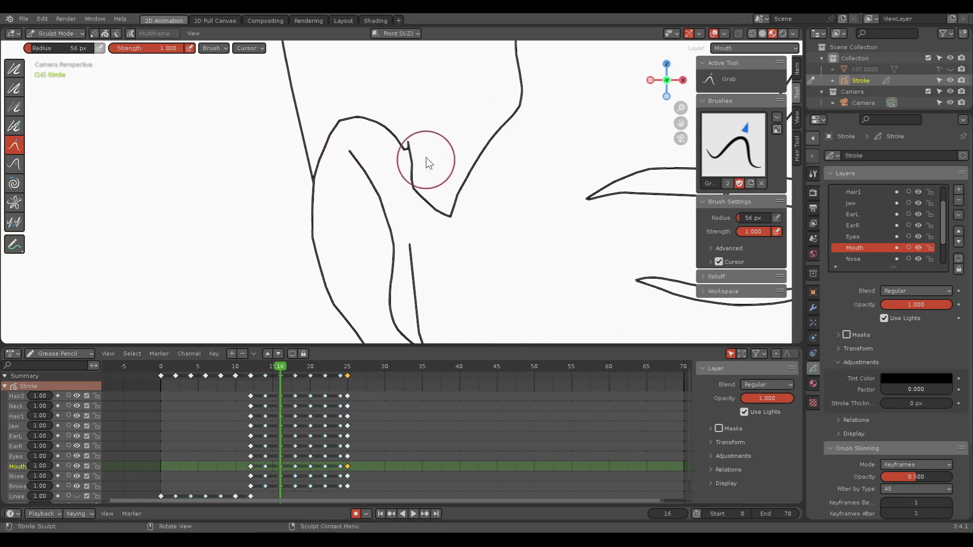
mouse_move(427, 152)
mouse_down()
mouse_move(417, 200)
mouse_move(429, 204)
mouse_up()
scroll(430, 208, down, 5)
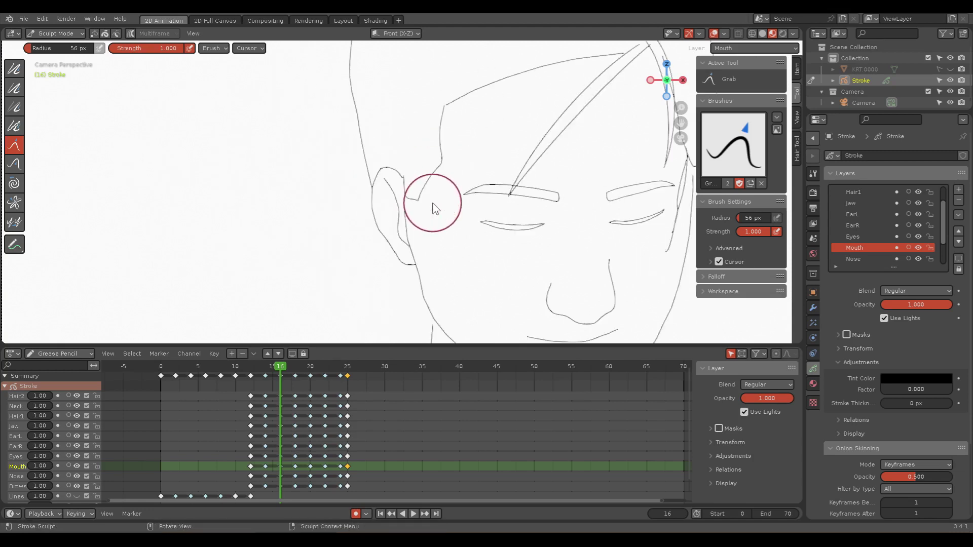
scroll(336, 202, up, 2)
scroll(348, 218, up, 2)
scroll(334, 208, up, 2)
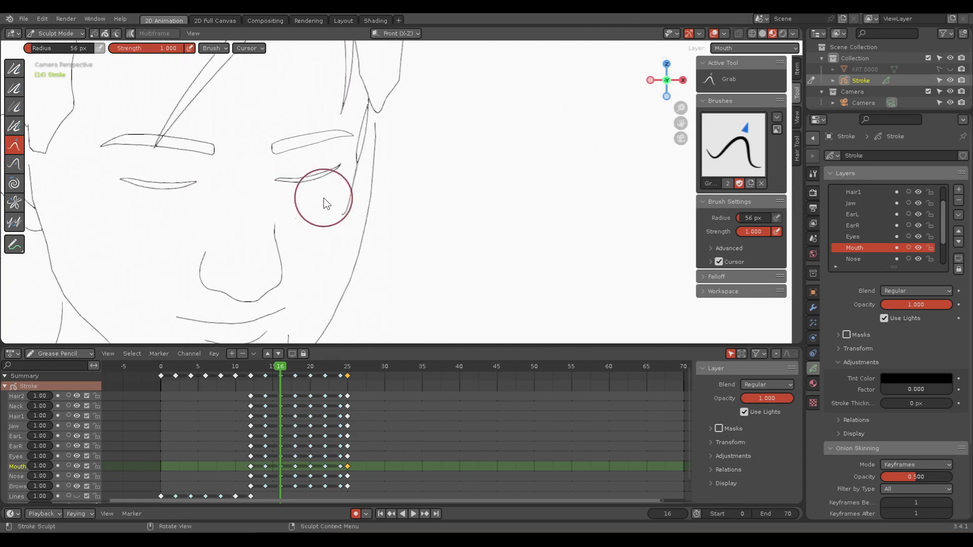
scroll(324, 199, up, 2)
key(ctrl+Tab)
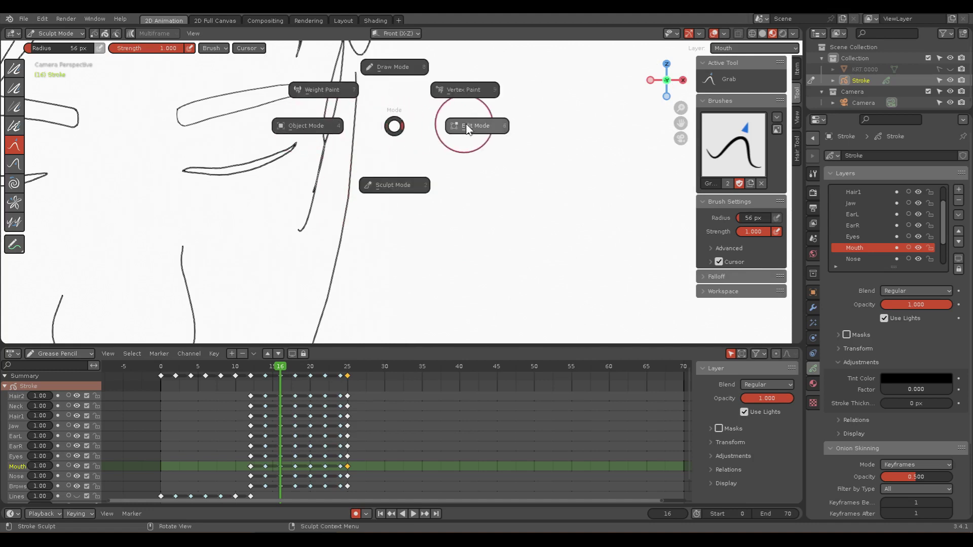
click(469, 126)
Step: Delete a stray stroke on frame 16, undoing an accidental first deletion
key(x)
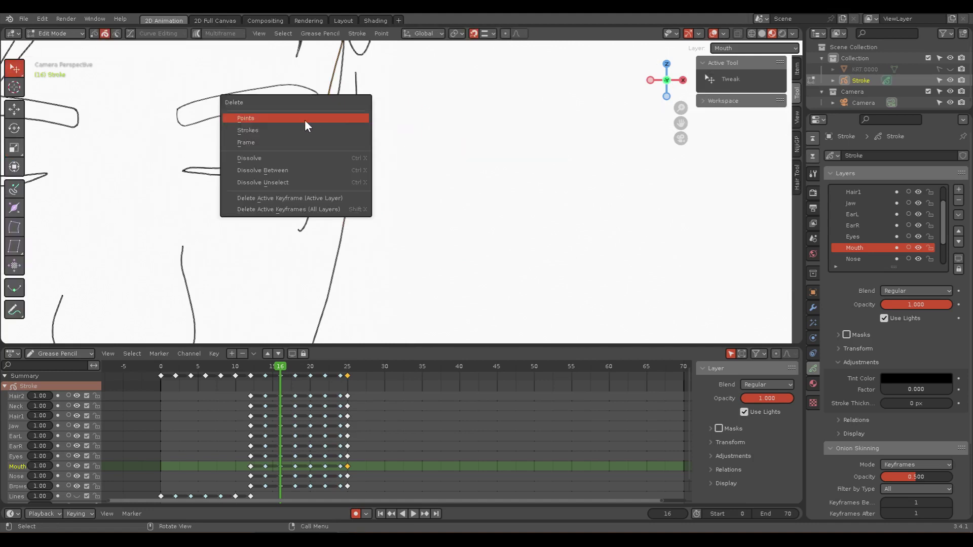
click(305, 120)
key(ctrl+z)
key(x)
click(323, 123)
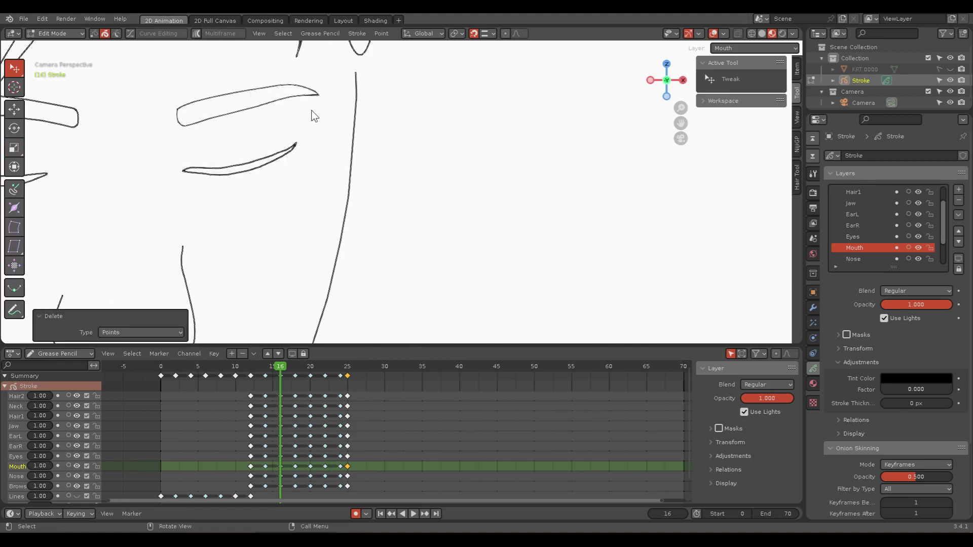
shift+scroll(417, 210, up, 4)
shift+scroll(393, 200, up, 2)
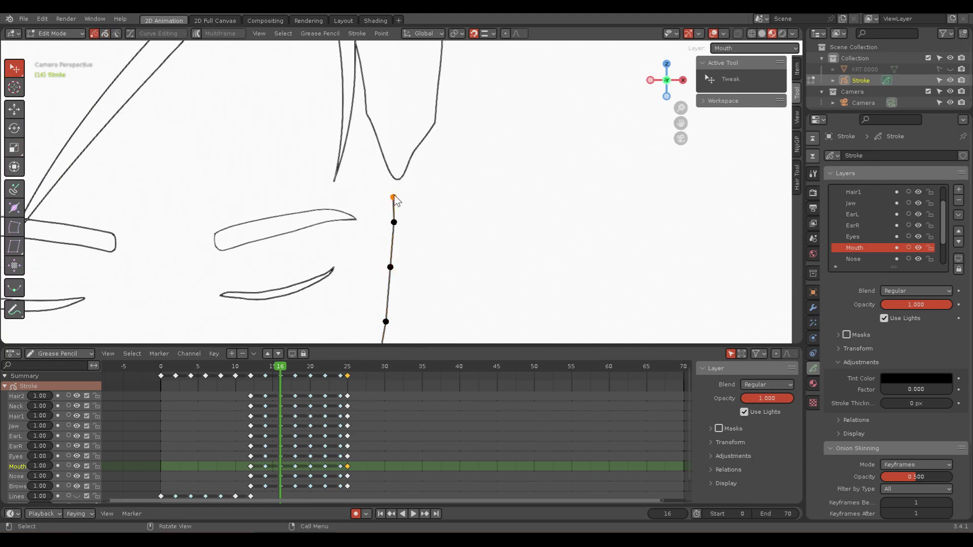
Step: Raise the vertical stroke's top point higher
drag(394, 201, 390, 171)
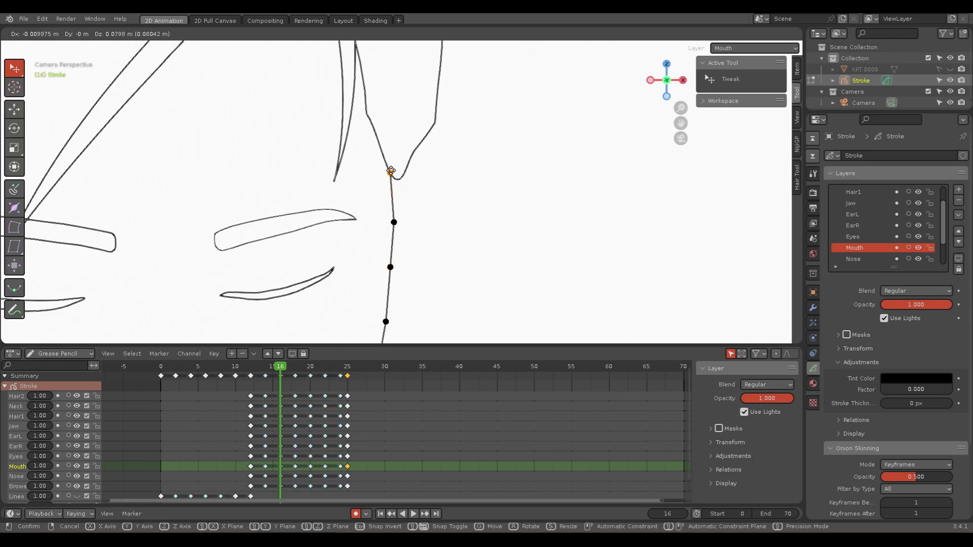
click(443, 228)
scroll(433, 207, down, 3)
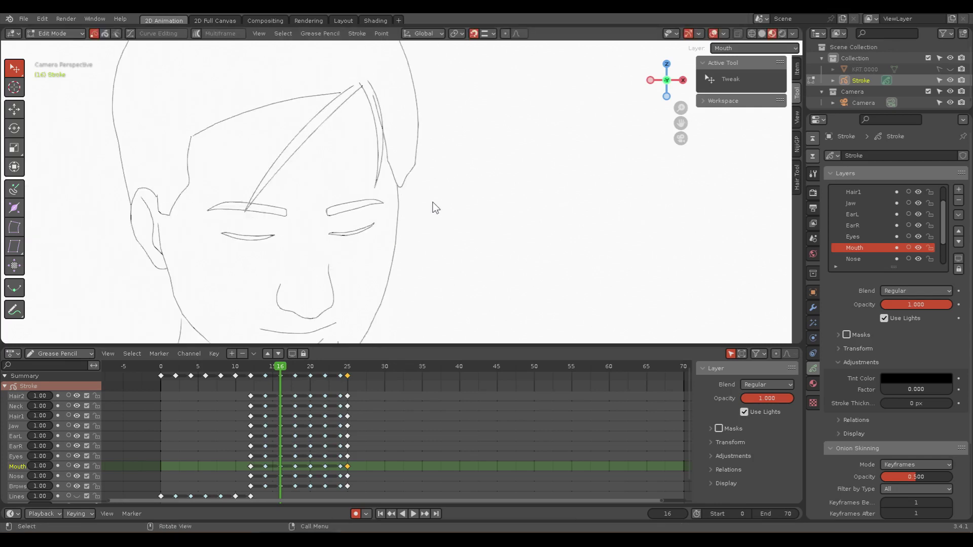
scroll(420, 184, up, 2)
Step: In Sculpt Mode, grab the jaw stroke's sharp corner into shape with an 82 px brush, then shrink it to 35 px
key(ctrl+Tab)
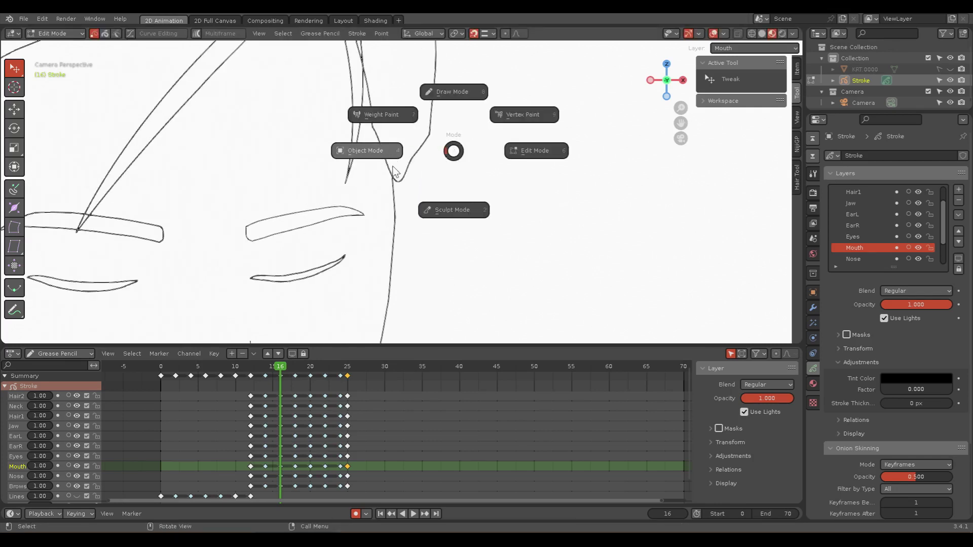
click(454, 208)
scroll(471, 228, up, 2)
key(f)
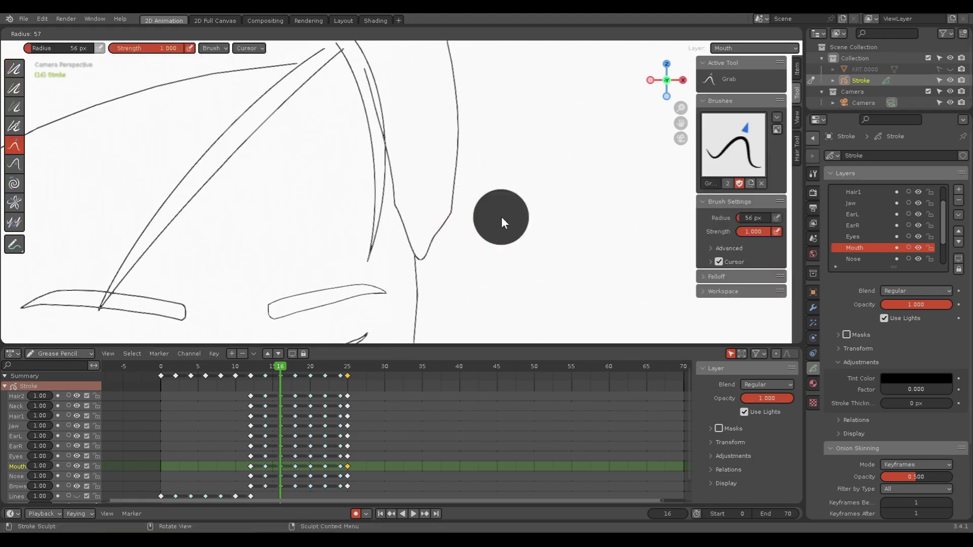
click(515, 226)
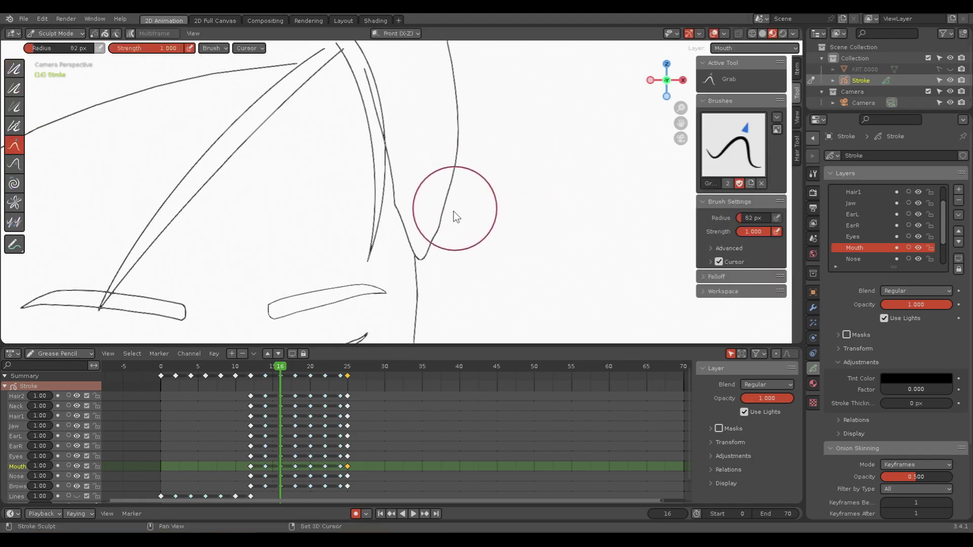
drag(455, 217, 428, 270)
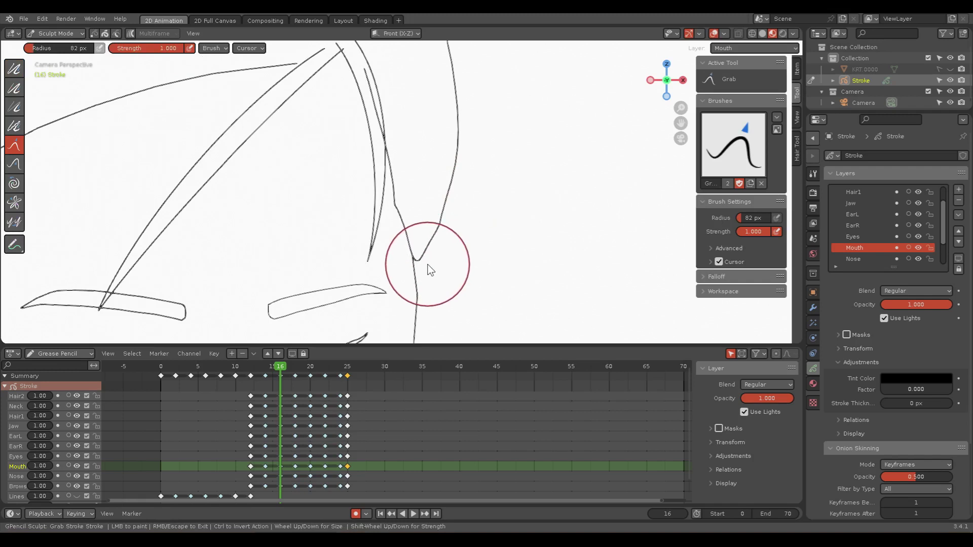
key(f)
click(466, 276)
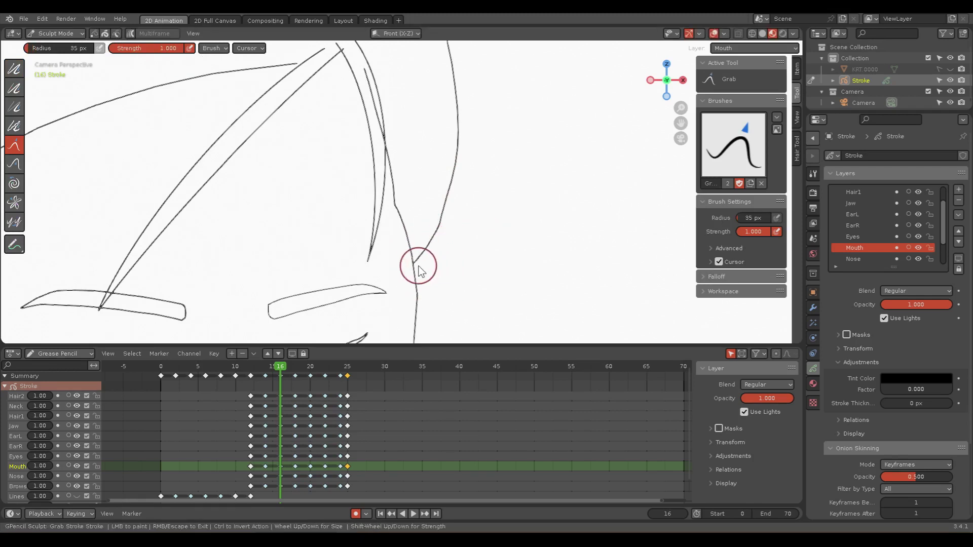
shift+middle_drag(403, 189, 473, 278)
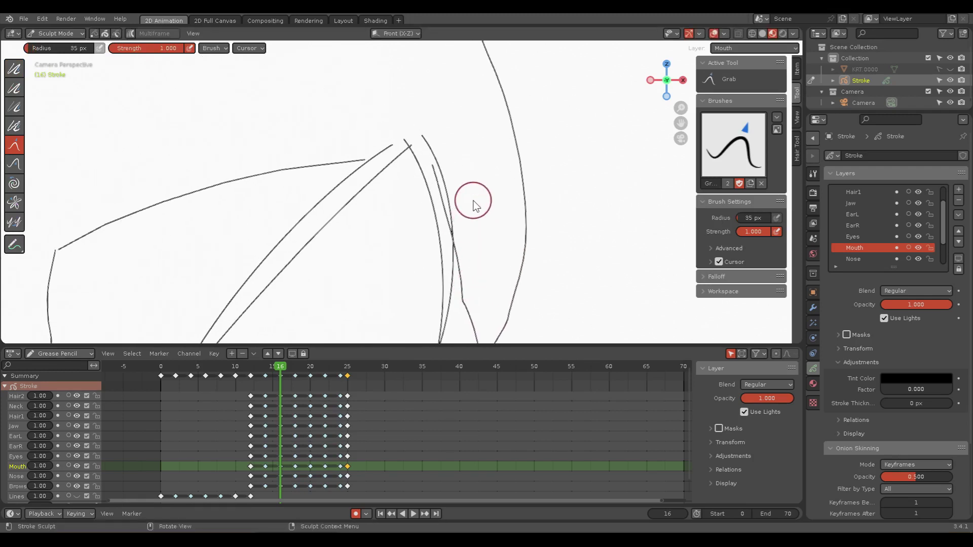
scroll(473, 206, up, 3)
scroll(414, 189, up, 1)
scroll(353, 196, down, 1)
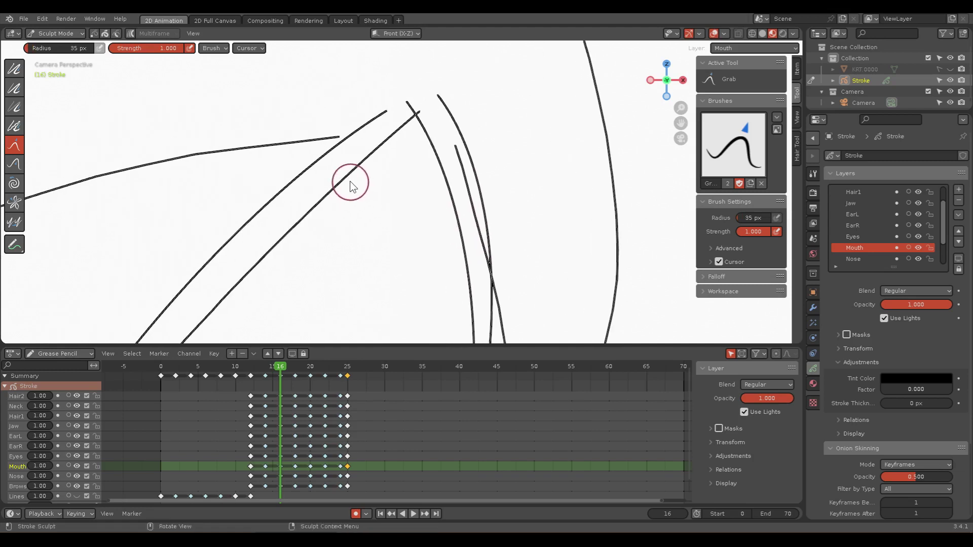
Step: In Edit Mode, nudge the hairline endpoint, split the curved hair stroke and delete the leftover piece
key(ctrl+Tab)
click(439, 177)
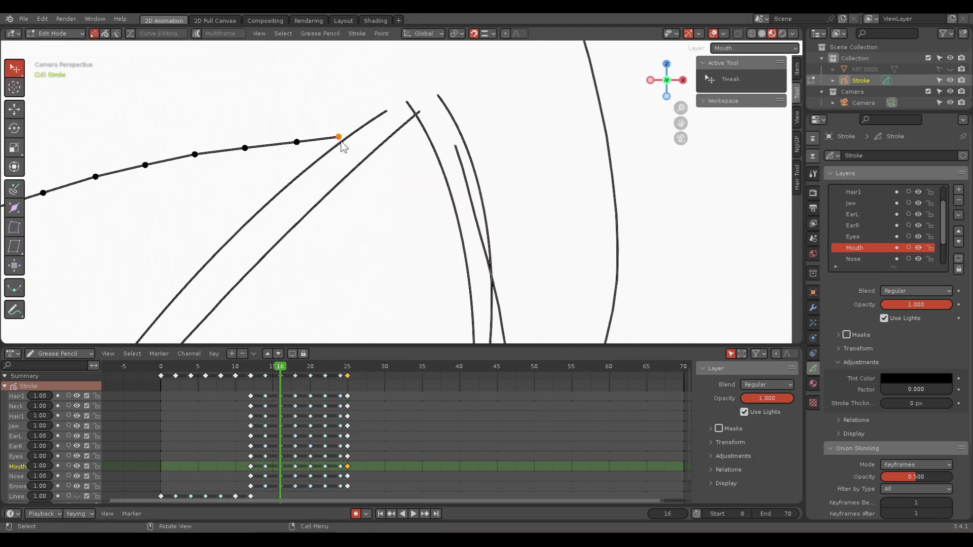
drag(342, 145, 351, 138)
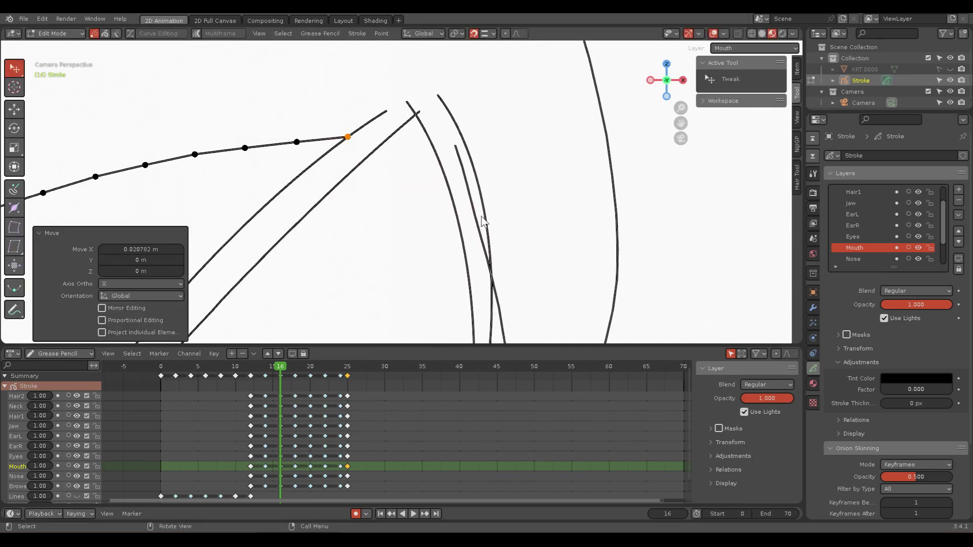
click(487, 261)
key(x)
click(507, 257)
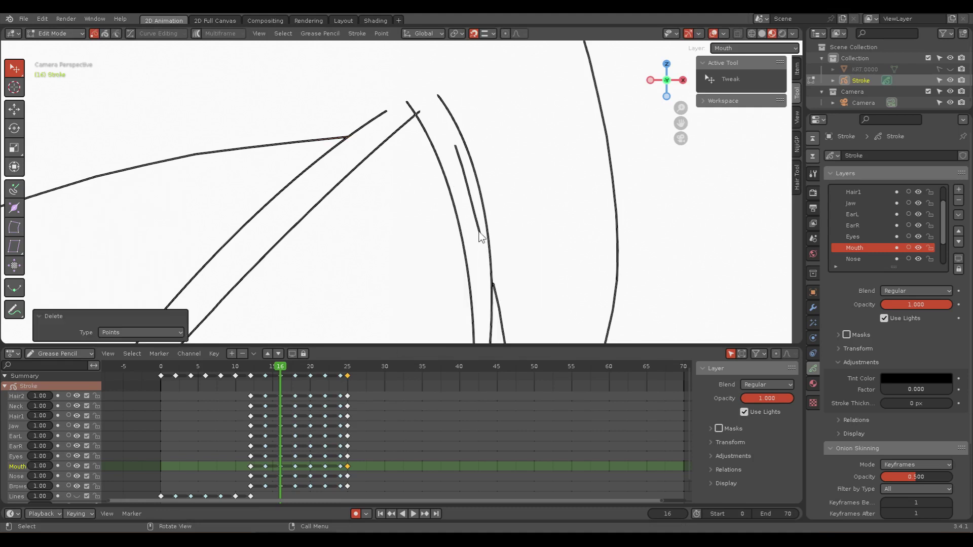
click(469, 198)
key(2)
key(x)
click(469, 198)
Step: Pull the curved neck stroke's top point upward after checking the diagonal hair strokes
click(418, 117)
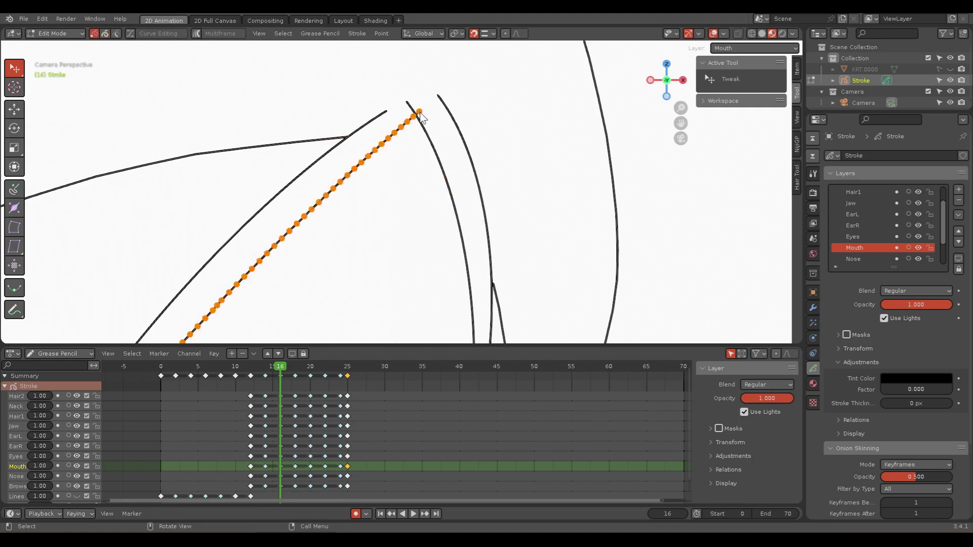
key(1)
click(419, 115)
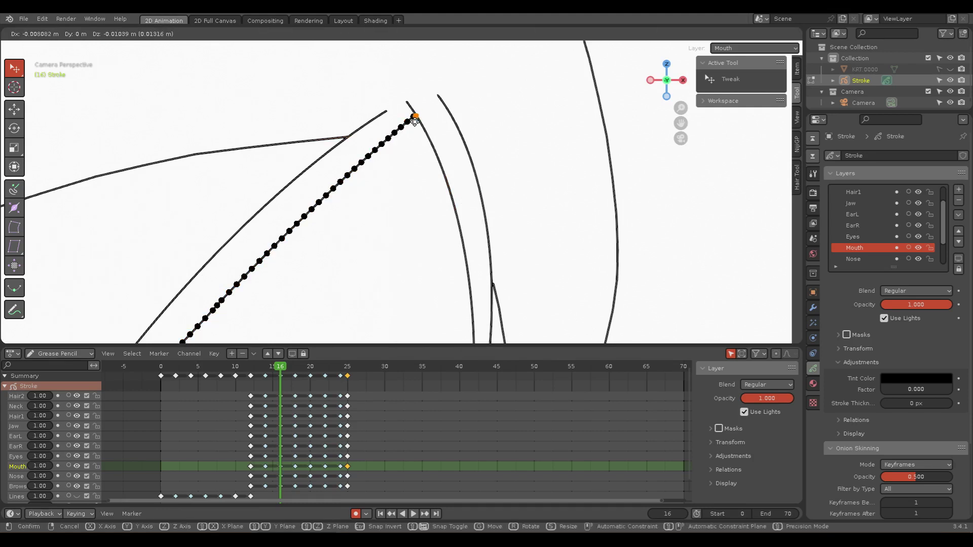
click(433, 147)
scroll(420, 228, down, 3)
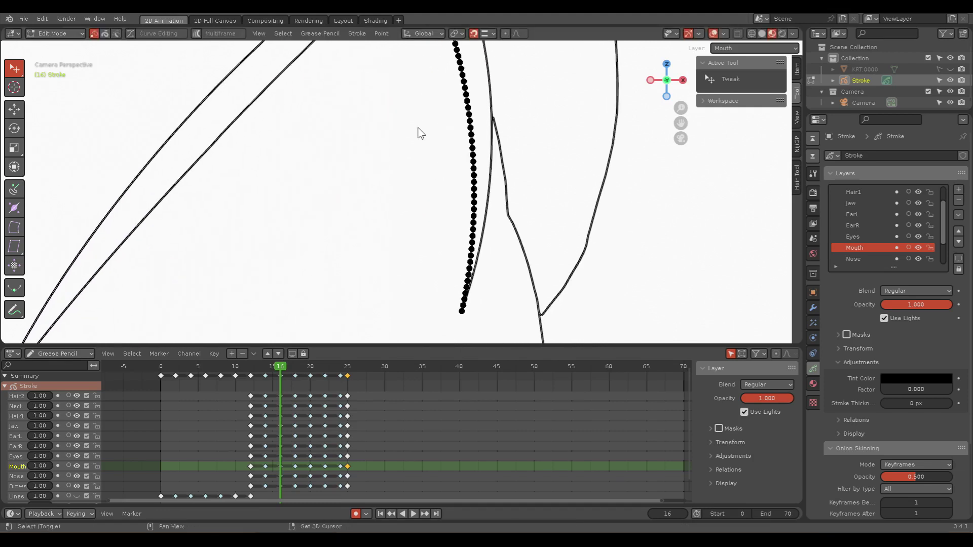
scroll(397, 218, down, 3)
shift+middle_drag(397, 218, 462, 189)
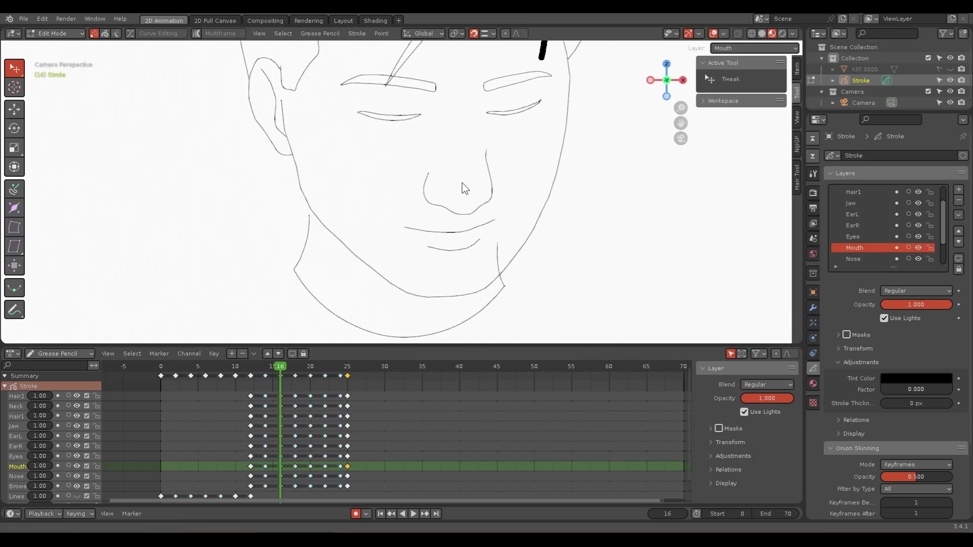
scroll(382, 168, up, 3)
scroll(187, 189, up, 4)
scroll(619, 276, up, 3)
scroll(459, 197, up, 2)
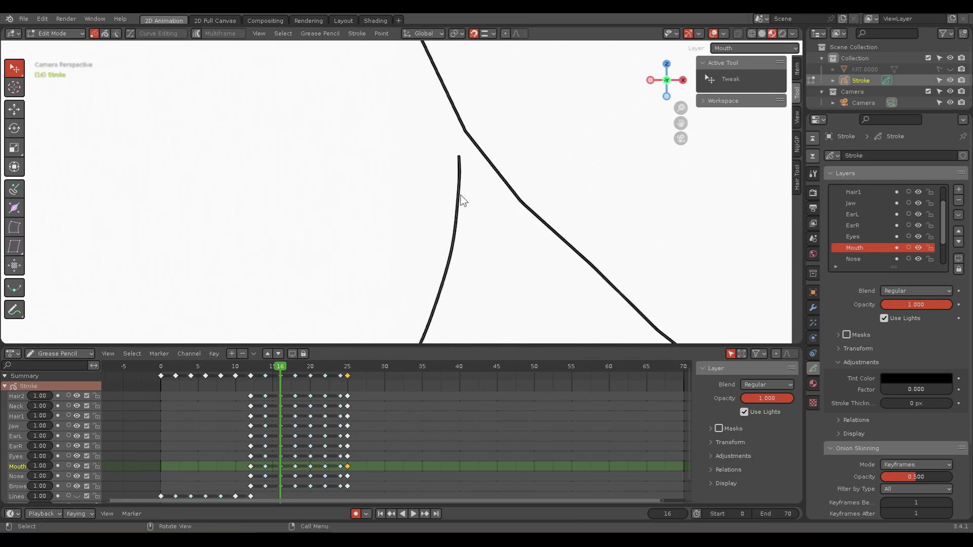
click(459, 158)
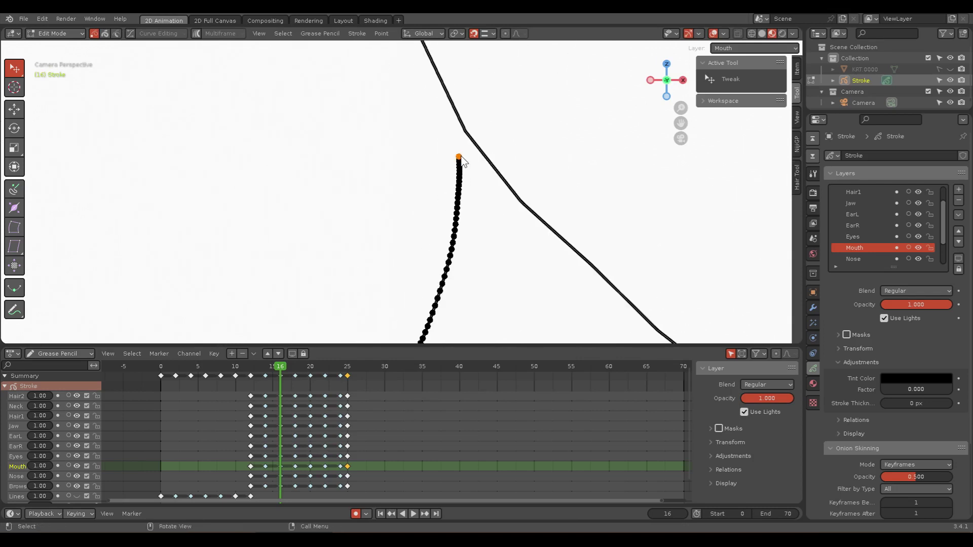
drag(462, 161, 457, 111)
Step: Split the vertical neck stroke at the jaw crossing and delete the part above the jaw
scroll(513, 243, down, 2)
scroll(557, 274, down, 2)
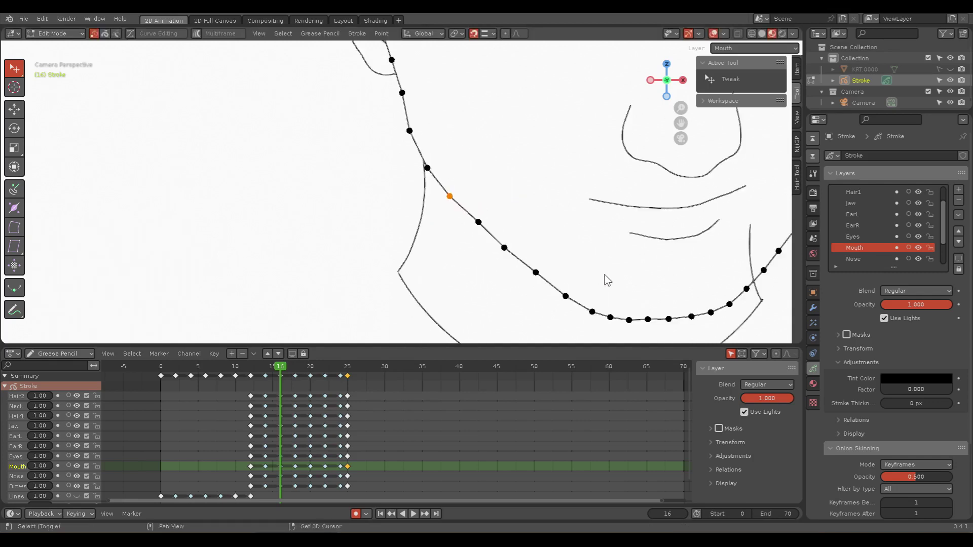
shift+middle_drag(604, 278, 257, 184)
scroll(329, 187, up, 3)
click(441, 165)
scroll(442, 165, up, 3)
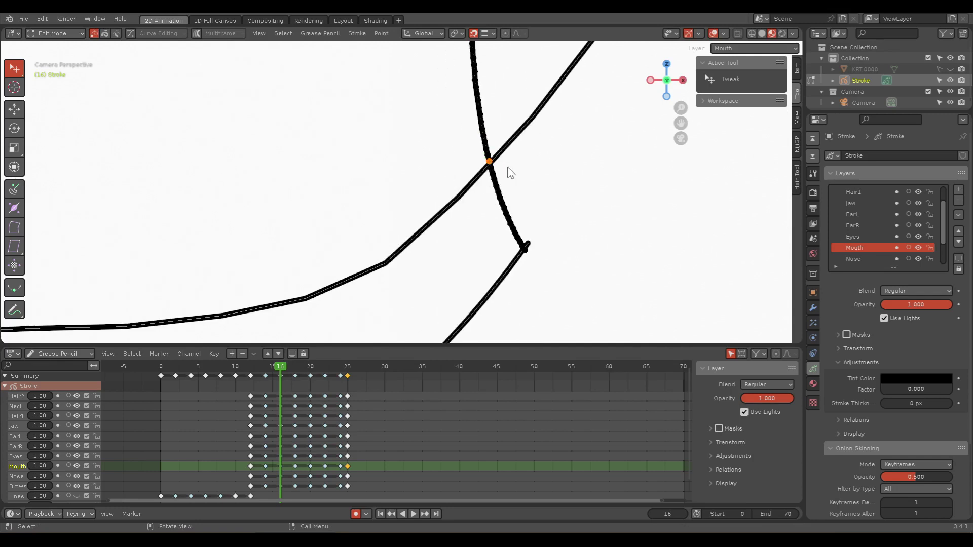
right_click(492, 163)
click(494, 162)
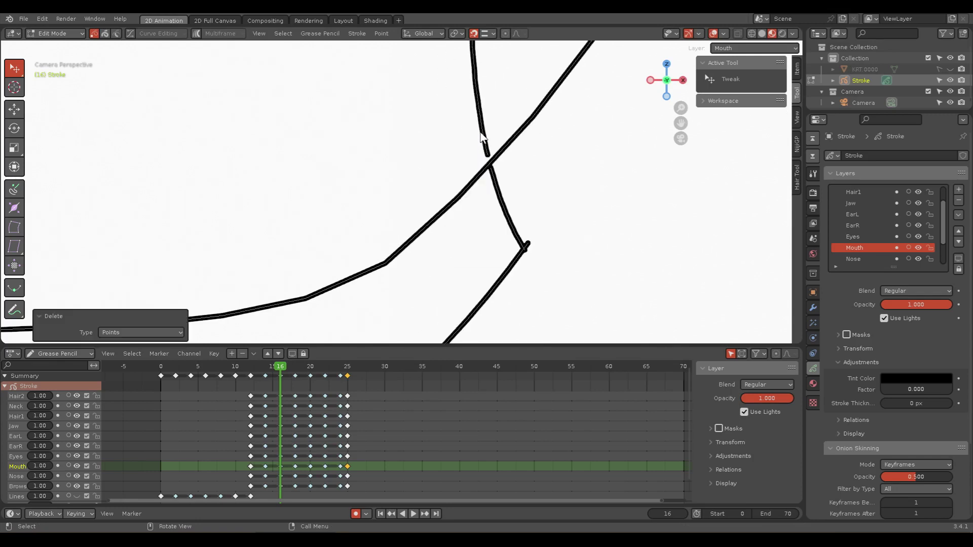
key(x)
click(479, 123)
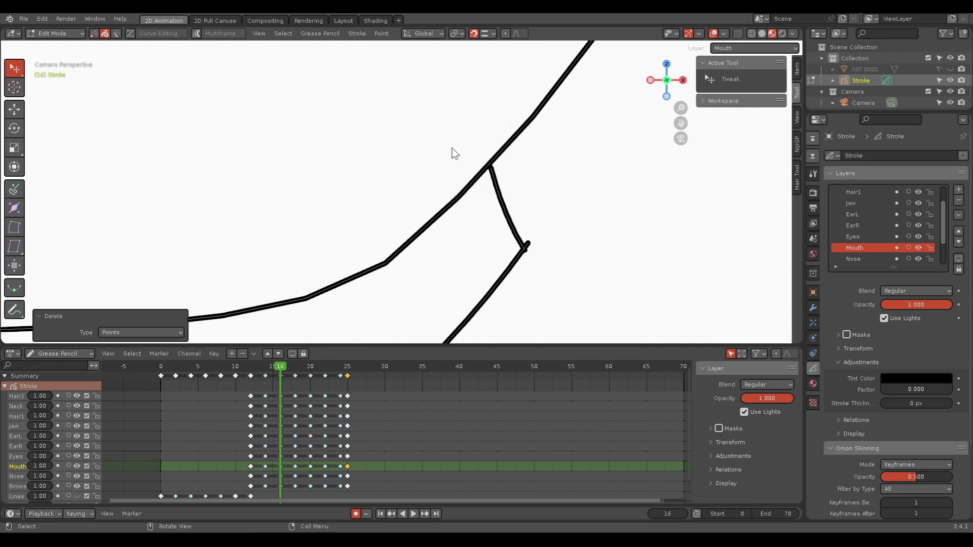
Step: Align the lower neck stroke's end with the jawline
scroll(410, 208, down, 3)
scroll(479, 241, up, 2)
click(507, 239)
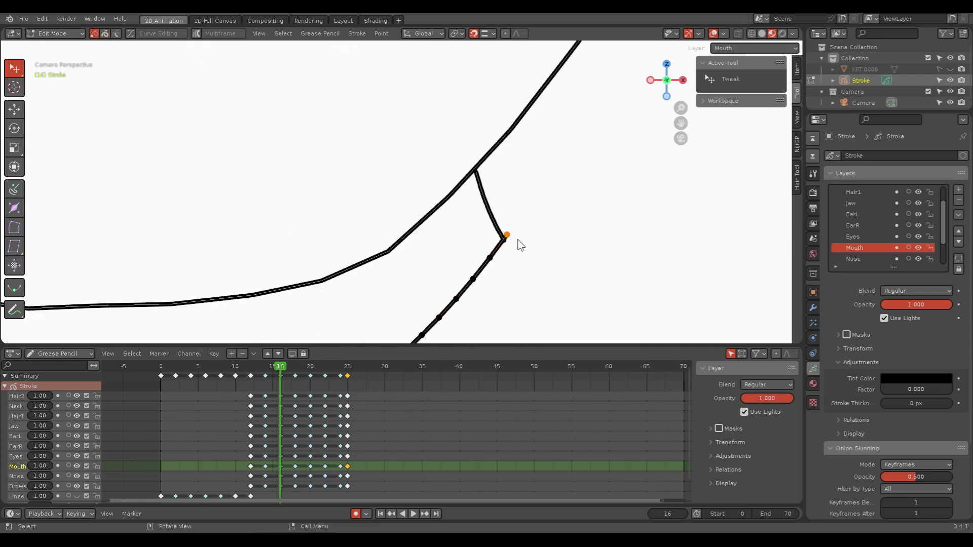
drag(507, 238, 504, 243)
scroll(450, 253, down, 5)
scroll(211, 203, down, 4)
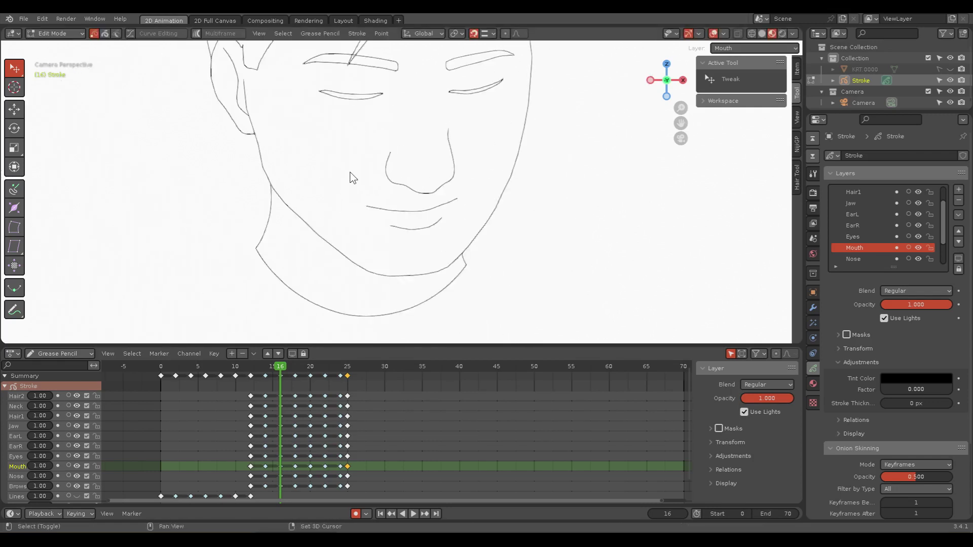
Step: Frame the whole head and save the file with Ctrl+S
mouse_move(353, 178)
shift+middle_down()
mouse_move(371, 278)
mouse_move(342, 330)
shift+middle_up()
scroll(345, 226, down, 3)
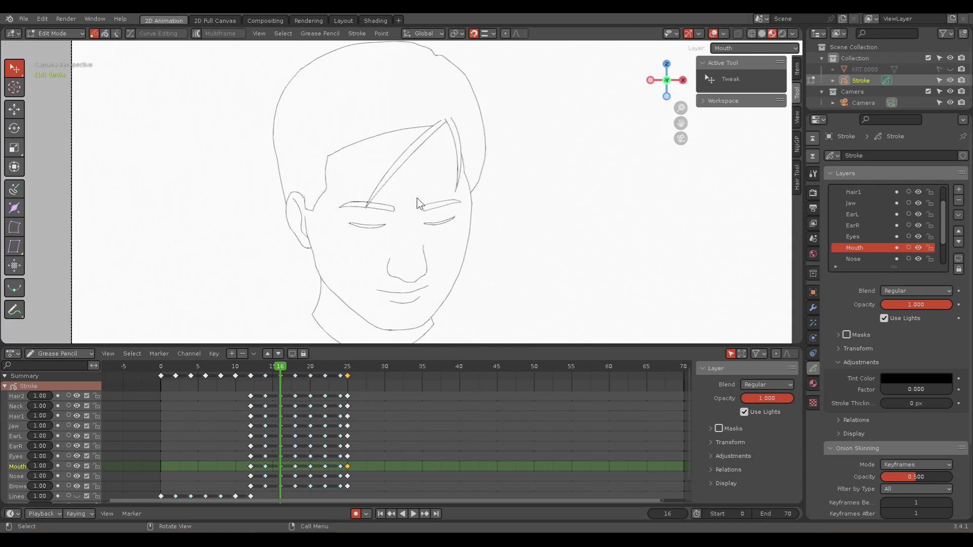
key(ctrl+s)
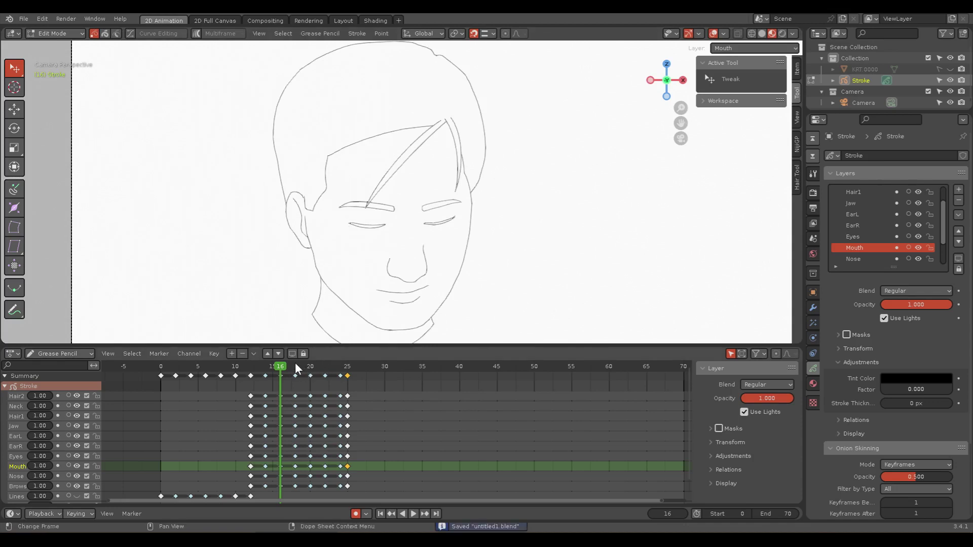
Step: Go to frame 18 and lift the side-of-face stroke's top endpoint
click(295, 366)
scroll(522, 218, up, 2)
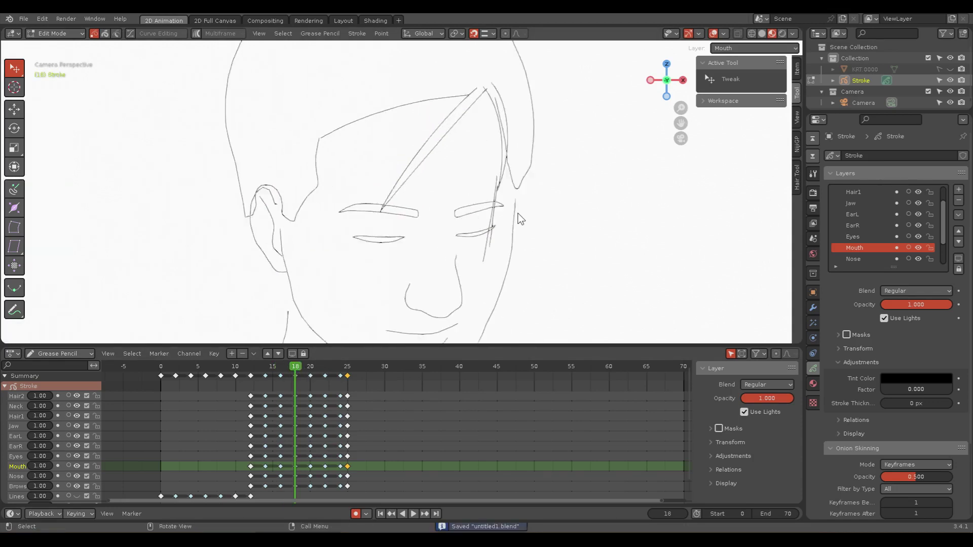
scroll(522, 218, up, 2)
scroll(256, 227, down, 2)
scroll(322, 189, up, 3)
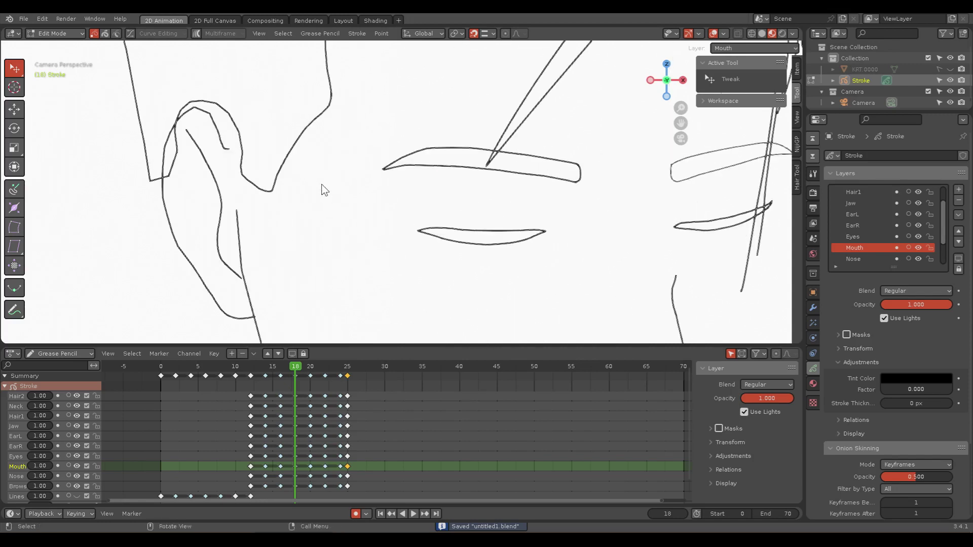
shift+middle_drag(505, 219, 229, 242)
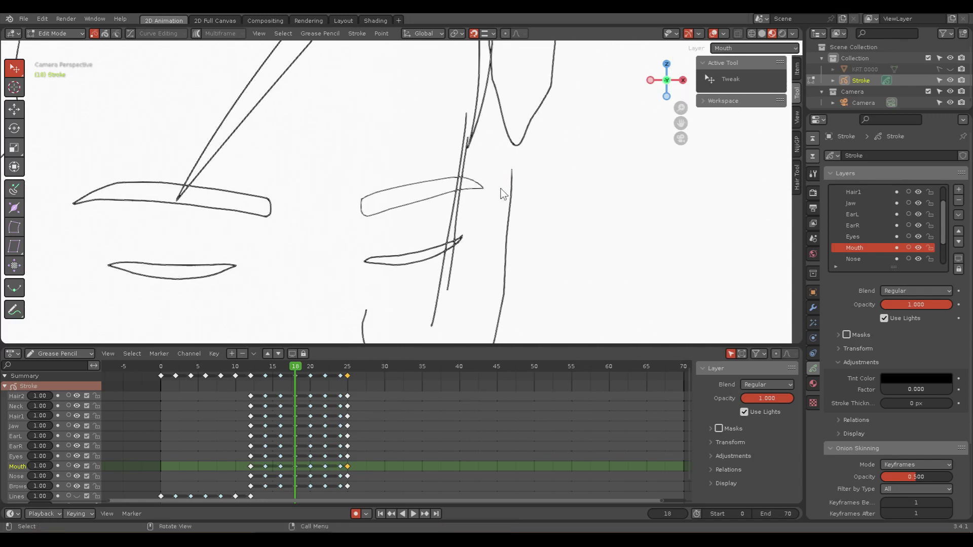
drag(512, 172, 511, 139)
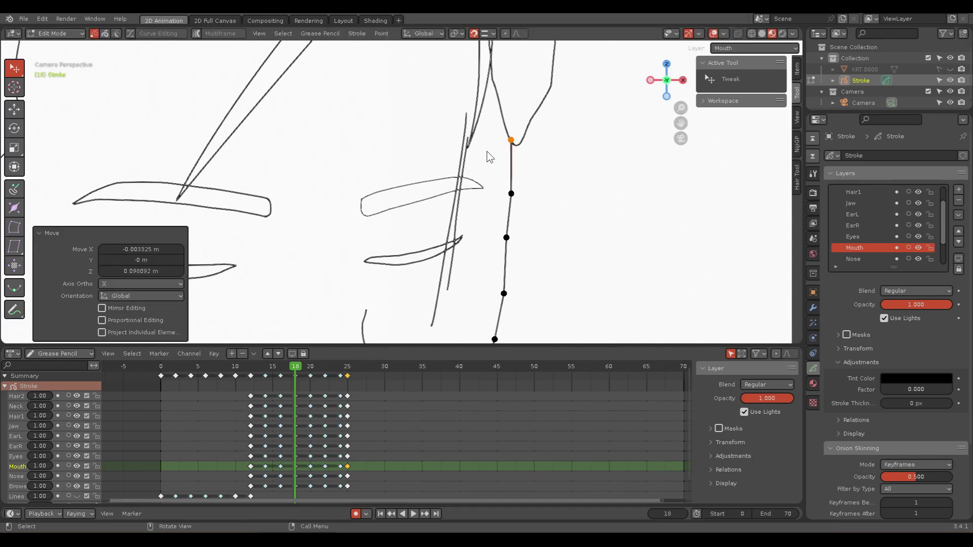
Step: Delete the doubled line beside the eye
key(2)
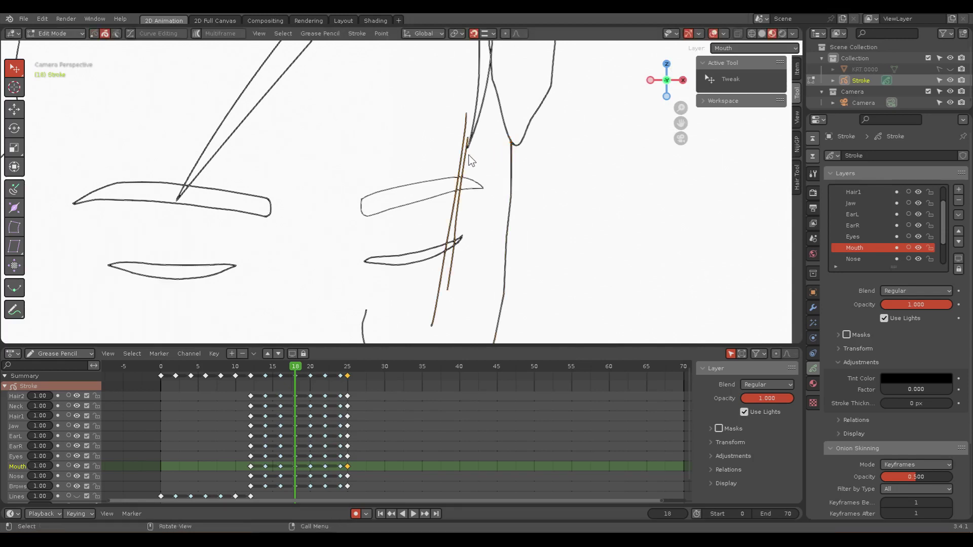
key(x)
click(467, 157)
scroll(472, 158, down, 3)
scroll(471, 158, down, 1)
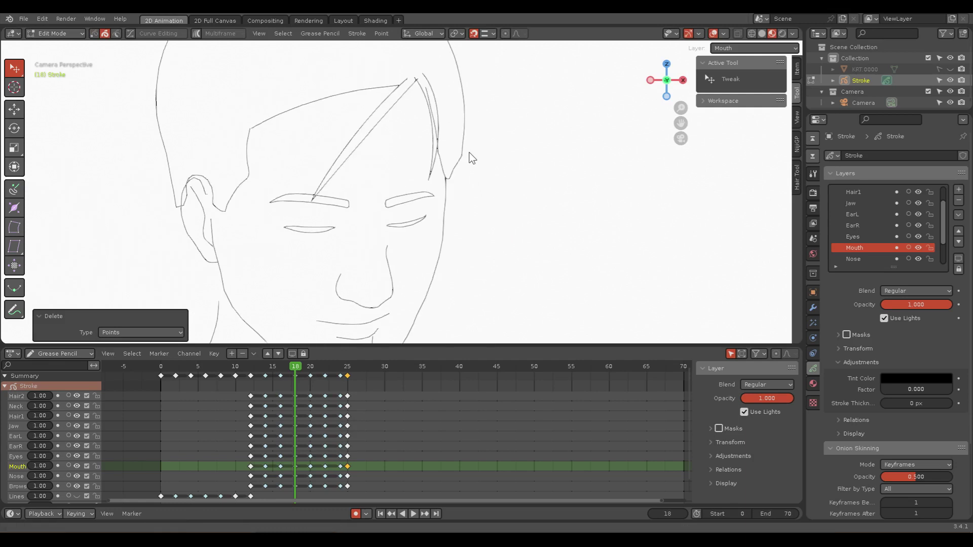
scroll(471, 158, up, 2)
scroll(463, 165, up, 3)
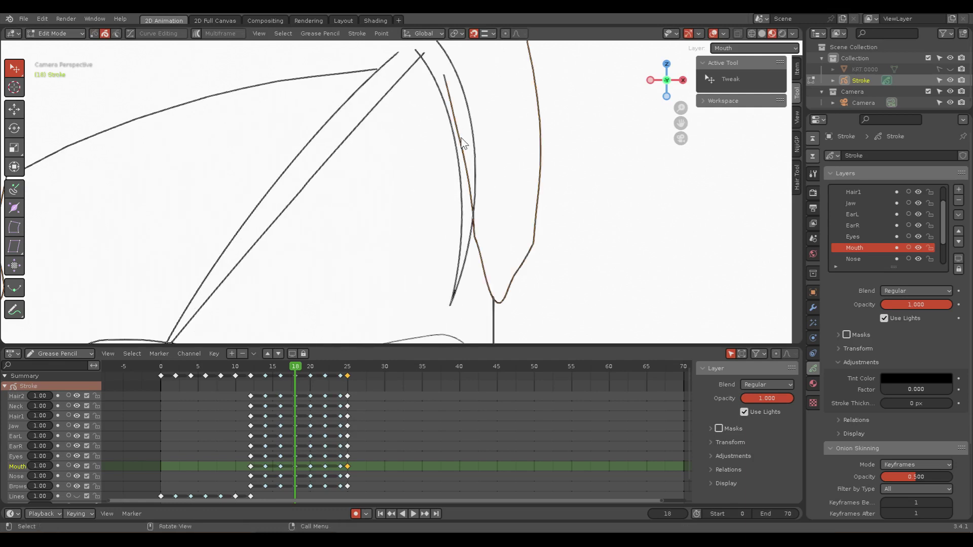
Step: Split the middle jaw curve by deleting a point, then remove the leftover stroke piece
click(463, 144)
key(1)
click(471, 201)
click(475, 213)
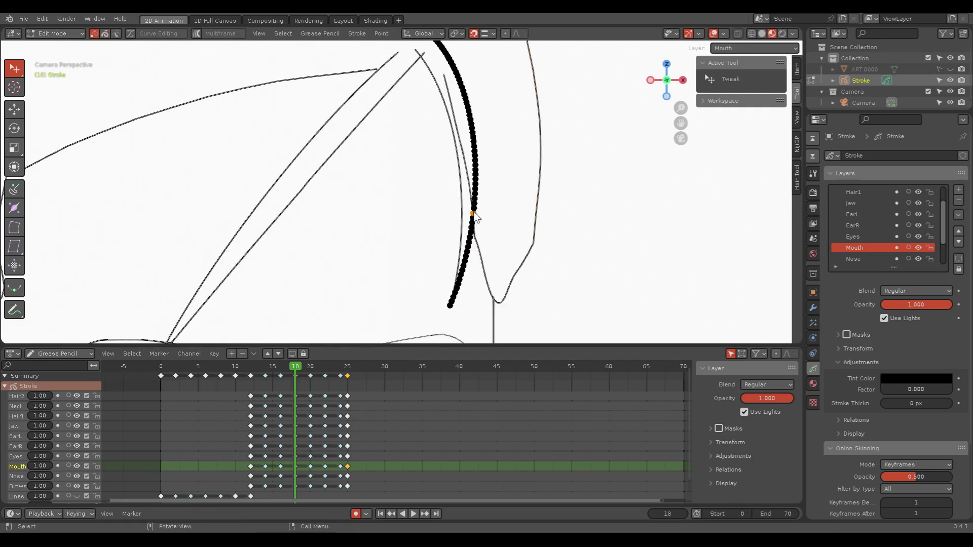
scroll(510, 242, up, 3)
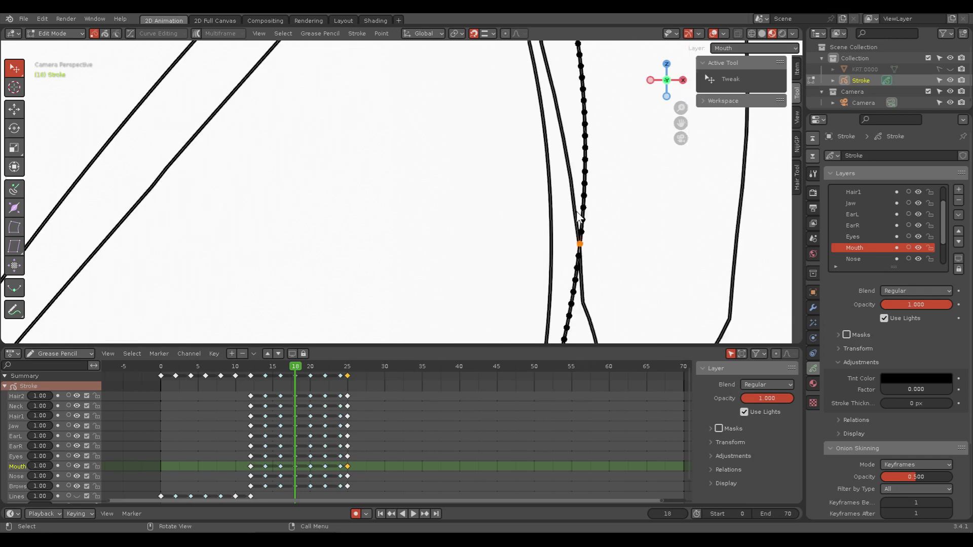
click(575, 213)
key(x)
click(530, 219)
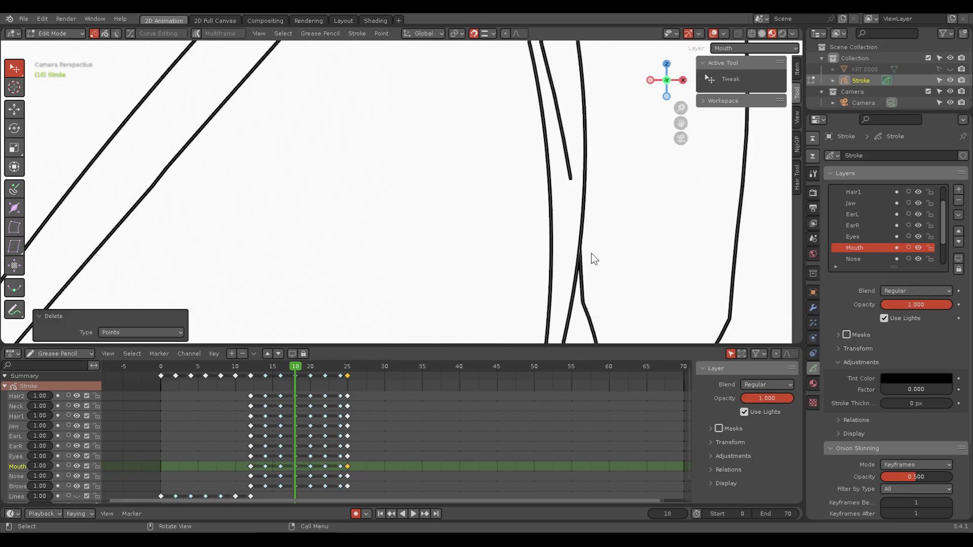
click(568, 175)
key(x)
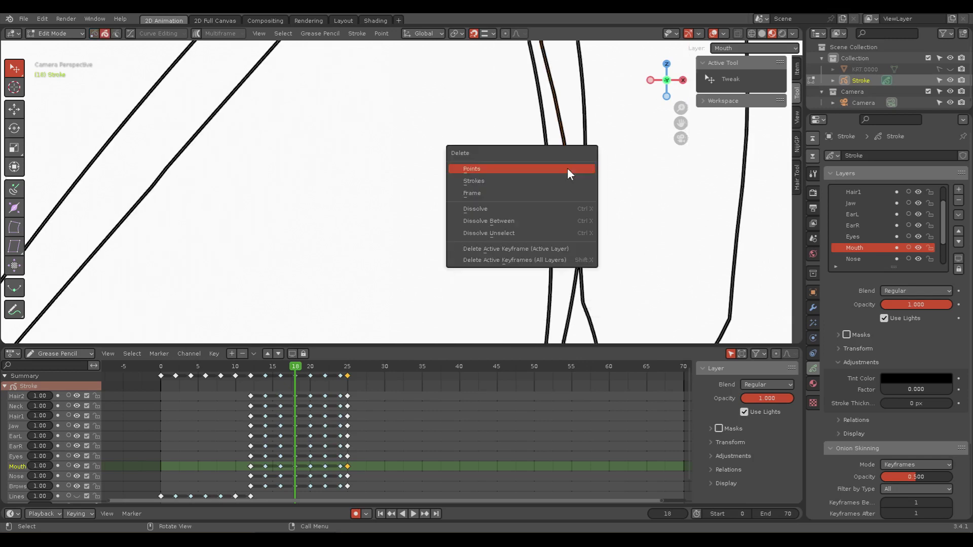
click(567, 168)
Step: Delete the duplicate right diagonal stroke
shift+middle_drag(544, 197, 488, 62)
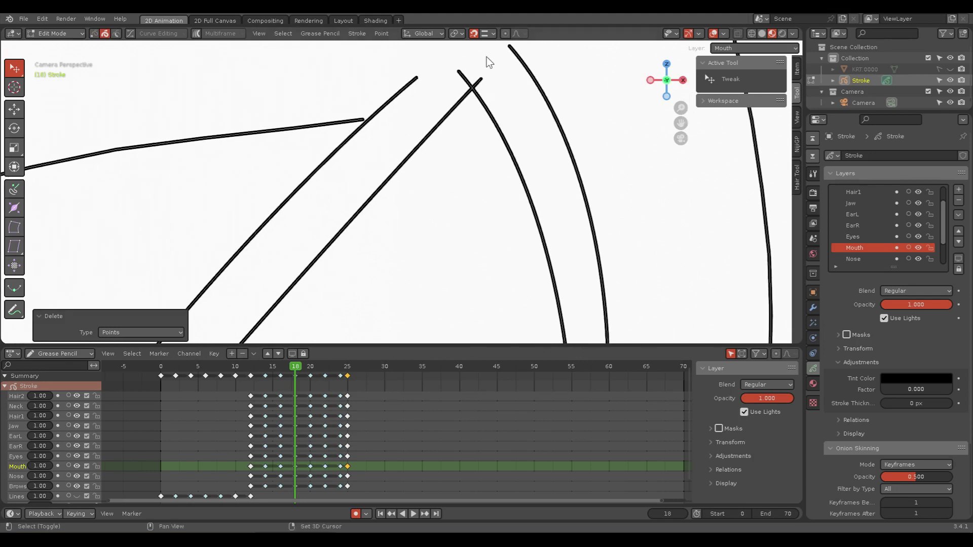
click(483, 81)
key(1)
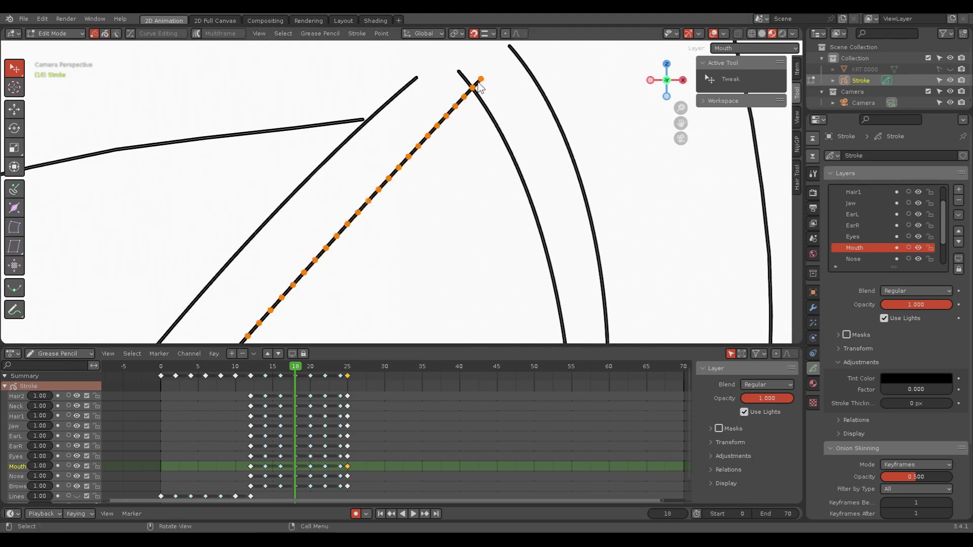
key(x)
click(482, 77)
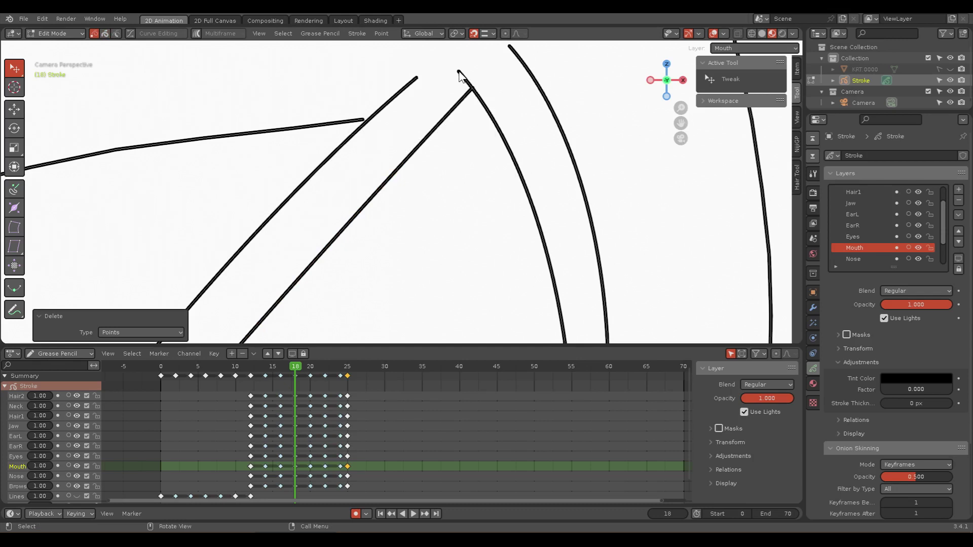
Step: Move the long horizontal stroke's endpoint toward the diagonal line
click(458, 72)
click(362, 121)
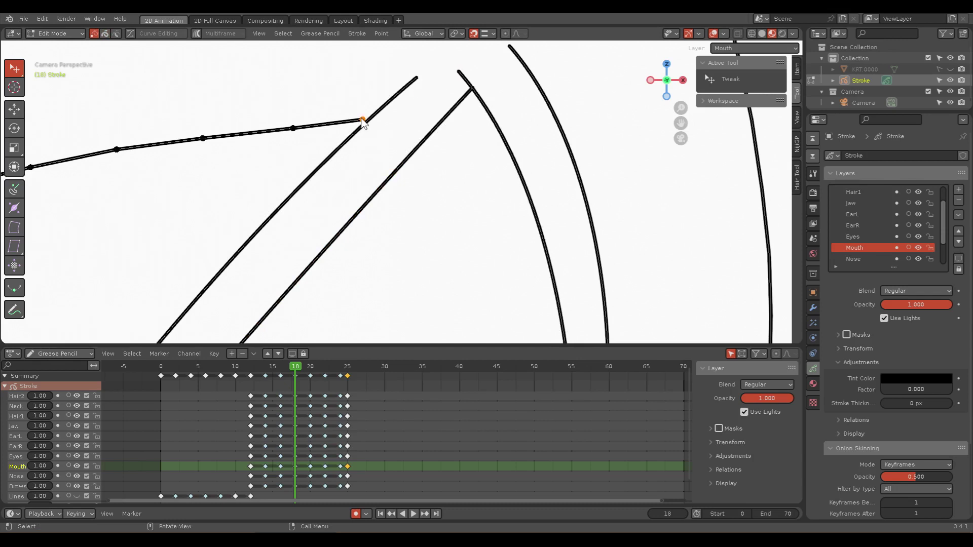
drag(363, 121, 366, 117)
click(368, 118)
Step: Join the loose endpoint onto the vertical stroke's top
scroll(423, 127, down, 5)
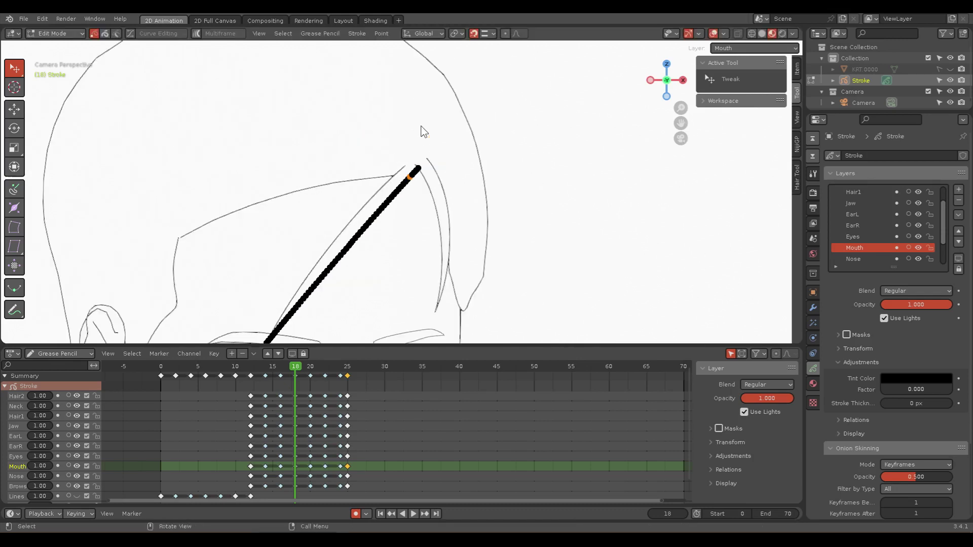
scroll(350, 152, up, 2)
scroll(284, 106, up, 2)
scroll(441, 220, up, 2)
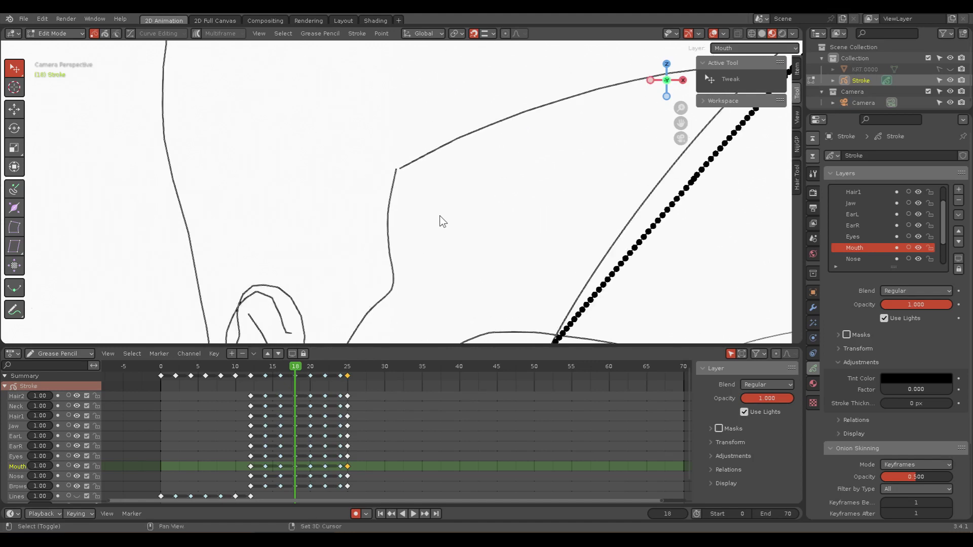
scroll(405, 162, up, 2)
drag(400, 136, 393, 137)
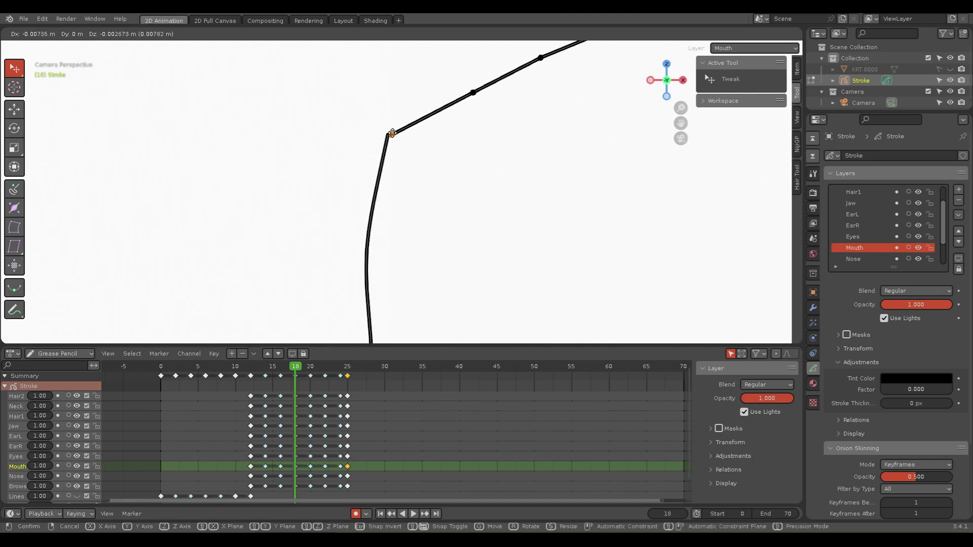
scroll(526, 83, down, 3)
scroll(525, 83, down, 1)
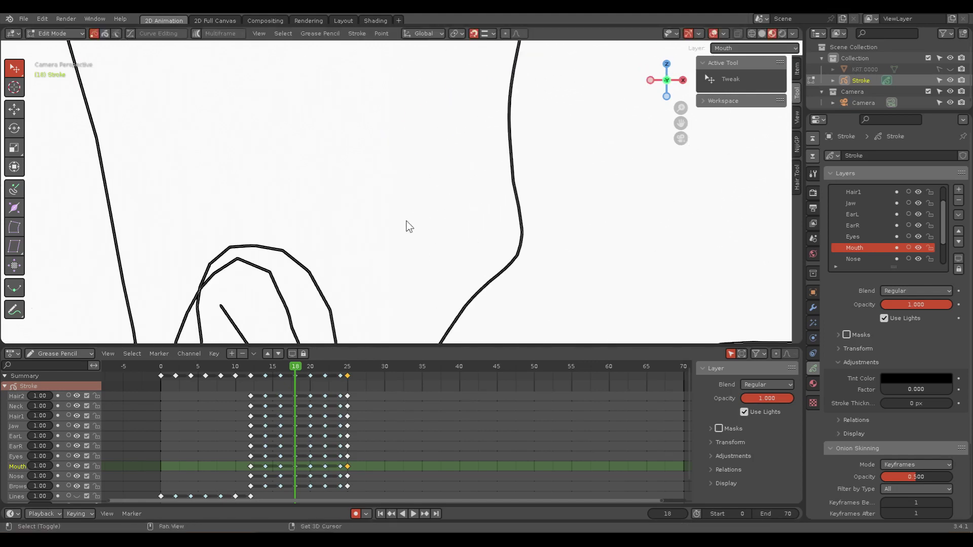
scroll(448, 115, up, 2)
scroll(432, 169, down, 2)
scroll(394, 188, up, 2)
Step: Move the loose ear stroke endpoint into its new position
shift+middle_drag(394, 188, 440, 90)
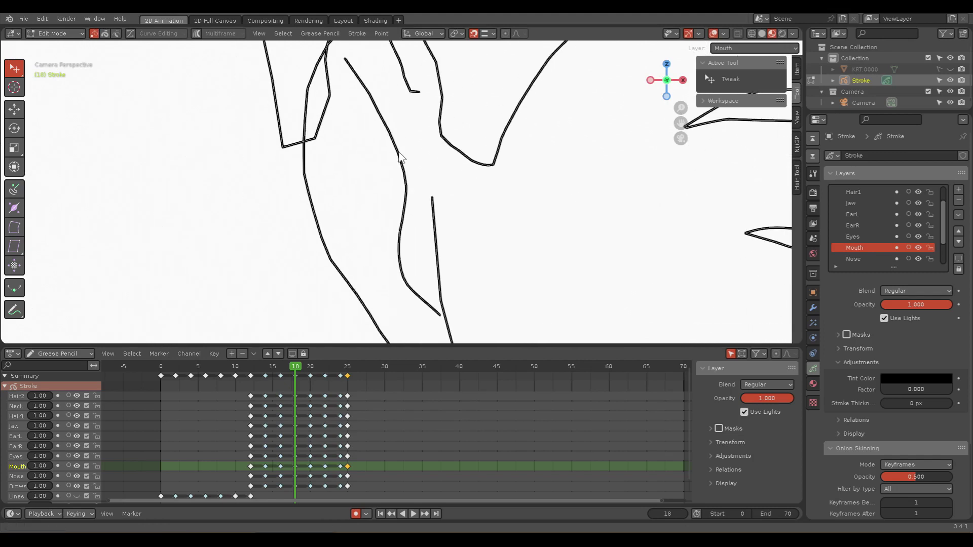
click(286, 144)
key(g)
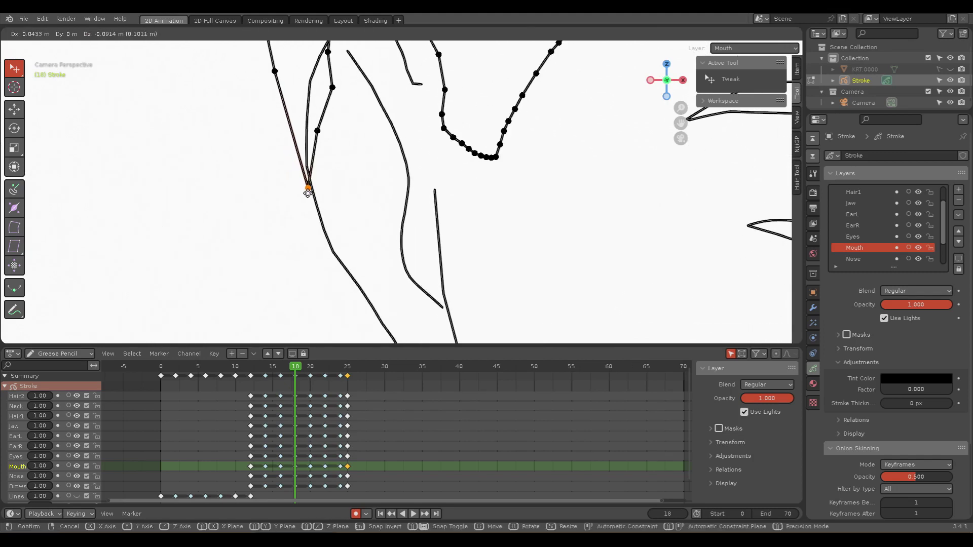
click(312, 196)
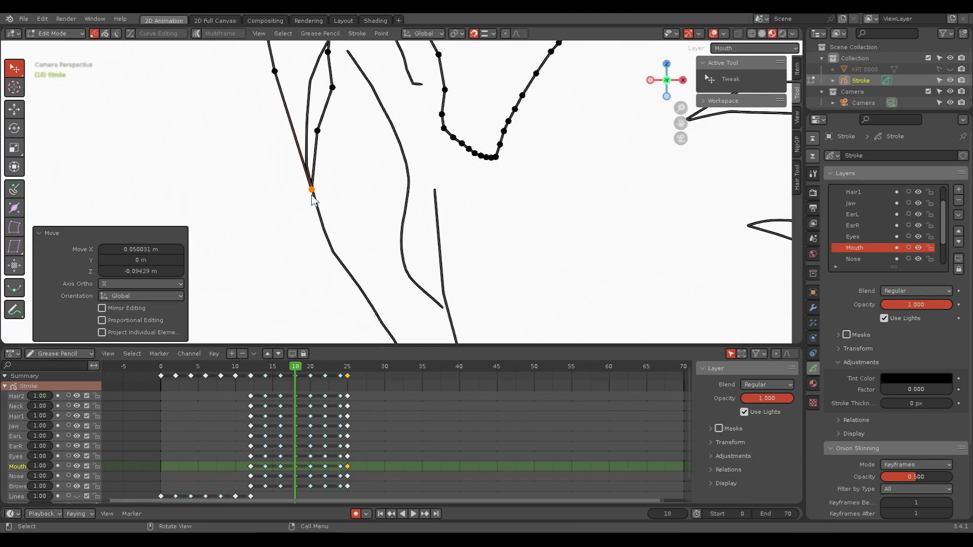
Step: Delete the stray ear points and the stray ear stroke
click(323, 134)
shift+middle_drag(350, 139, 337, 235)
key(x)
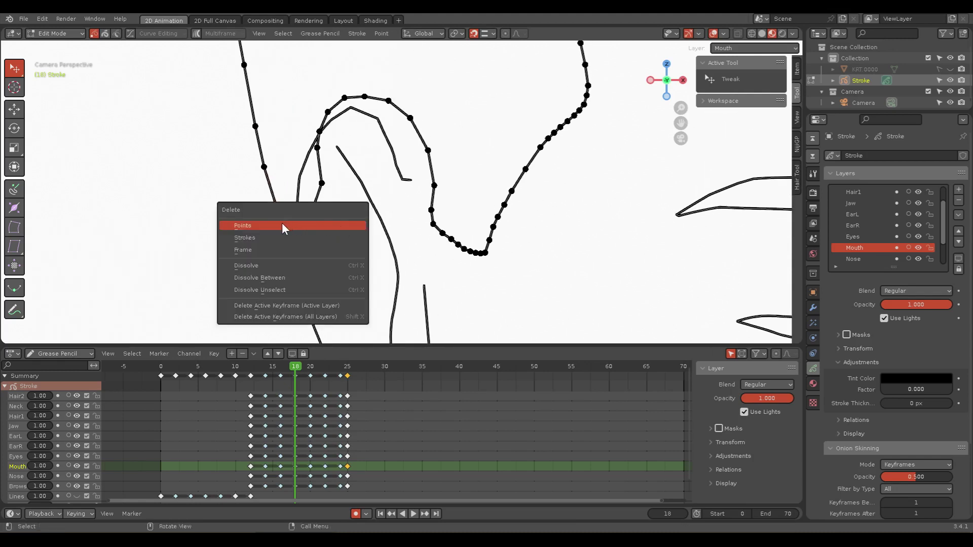
click(282, 225)
click(434, 185)
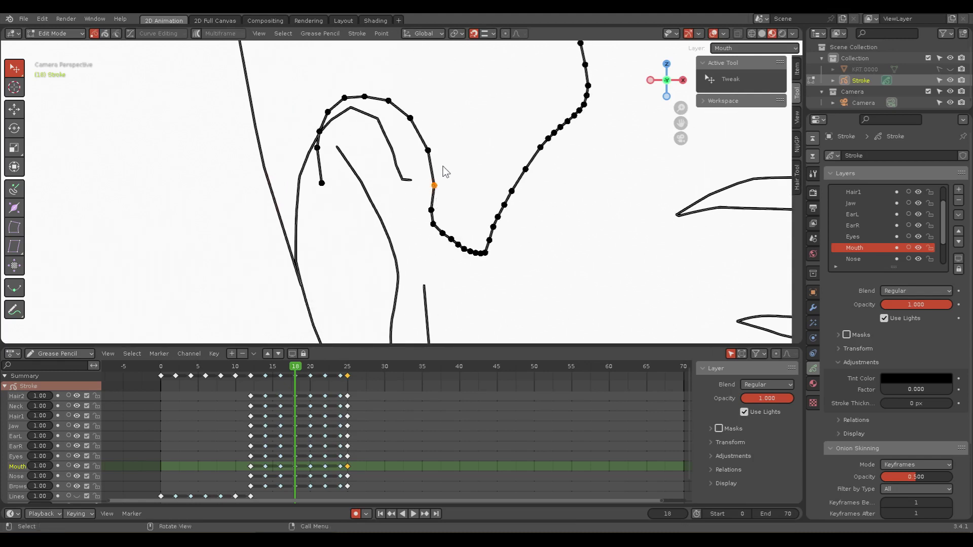
key(x)
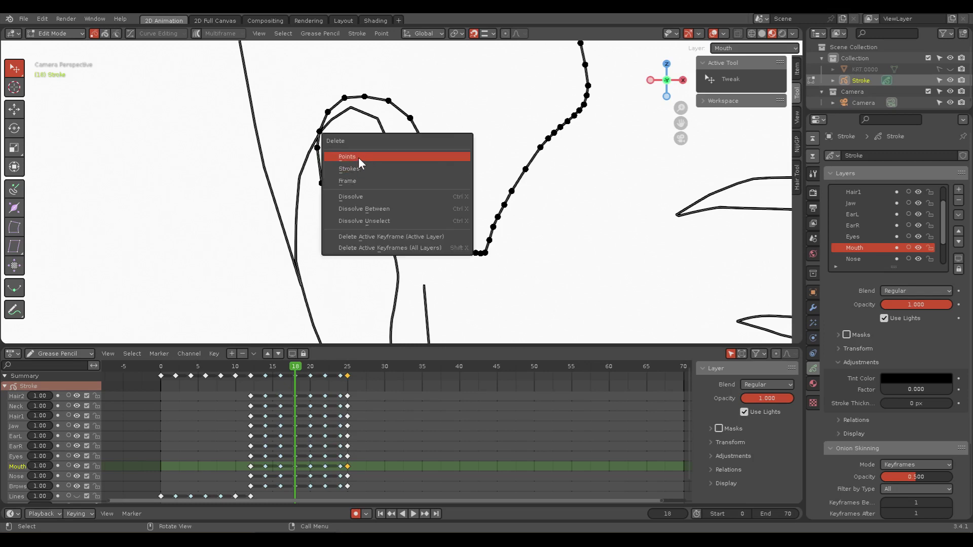
click(358, 157)
click(381, 101)
key(x)
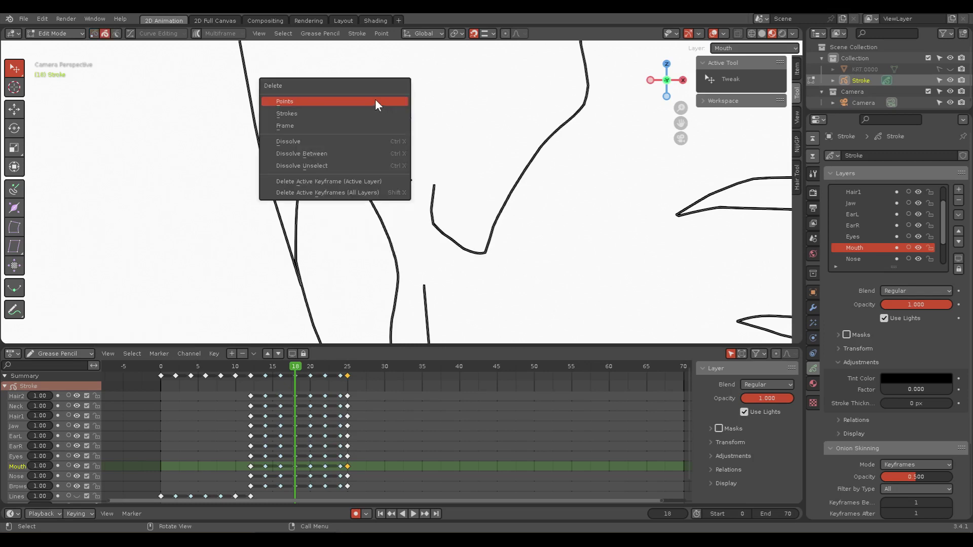
click(375, 100)
Step: Extend the inner ear curve's end toward the lower stroke
click(397, 159)
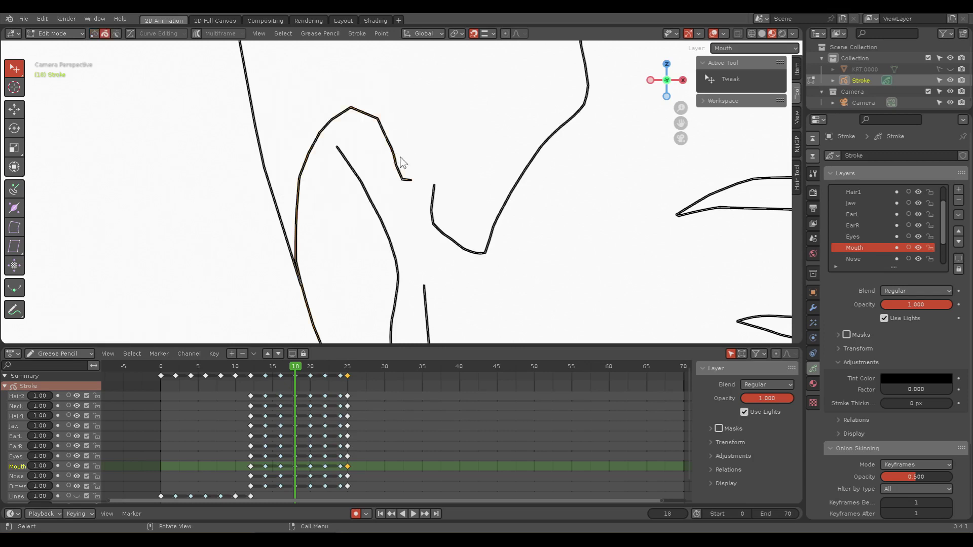
key(1)
click(412, 181)
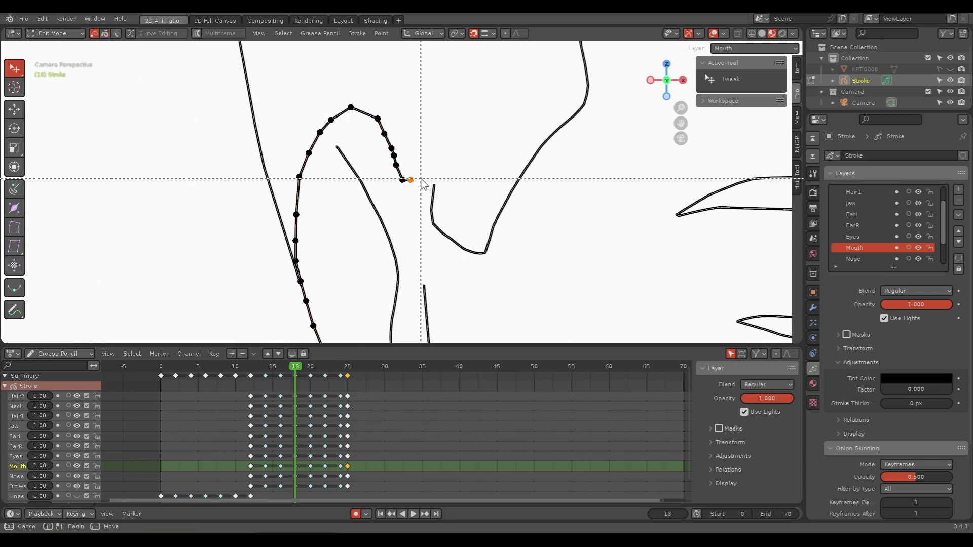
key(g)
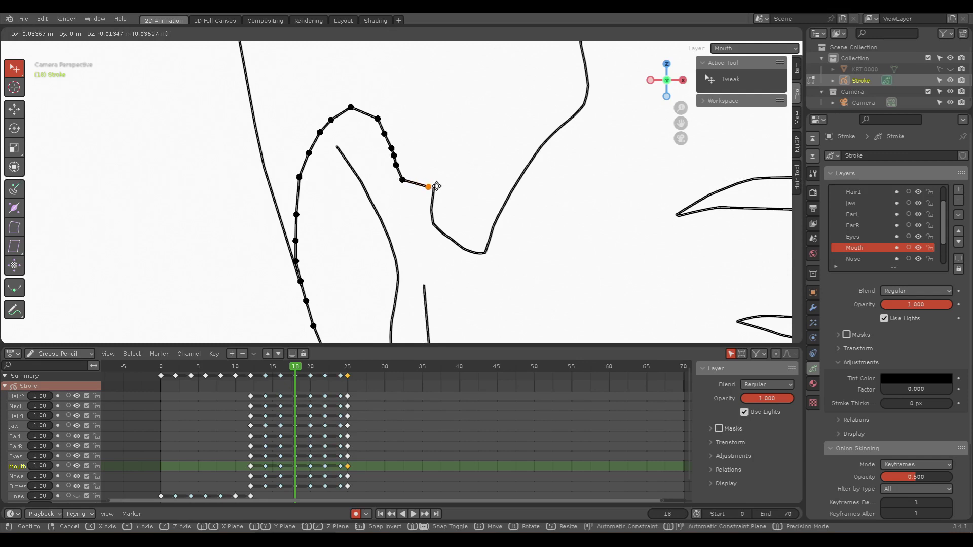
click(445, 190)
Step: In Sculpt Mode, resize the Grab brush to 62 px and smooth the ear stroke's sharp corners
key(ctrl+Tab)
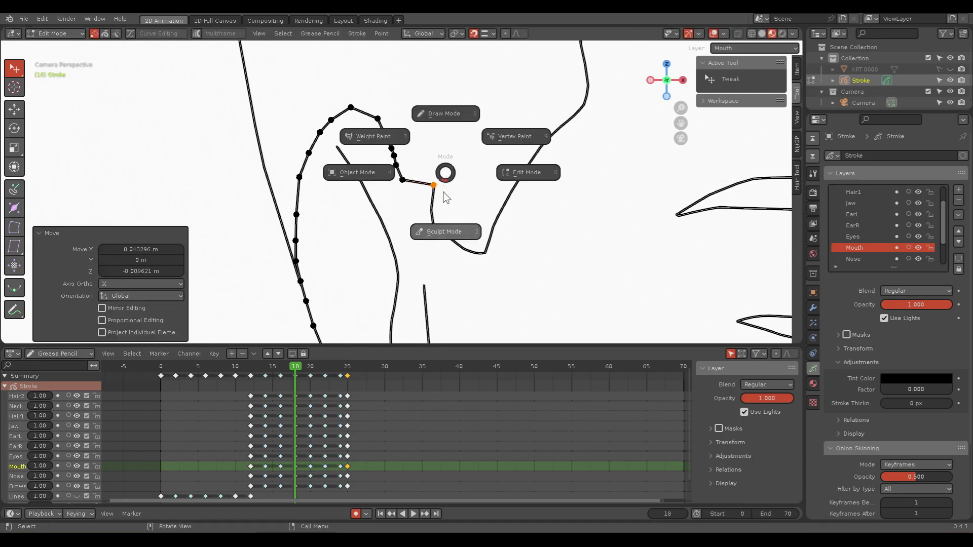
click(439, 222)
mouse_move(442, 181)
mouse_down()
mouse_move(412, 191)
mouse_move(435, 211)
mouse_move(444, 241)
mouse_move(463, 247)
mouse_move(434, 250)
mouse_move(456, 243)
mouse_up()
key(f)
click(460, 171)
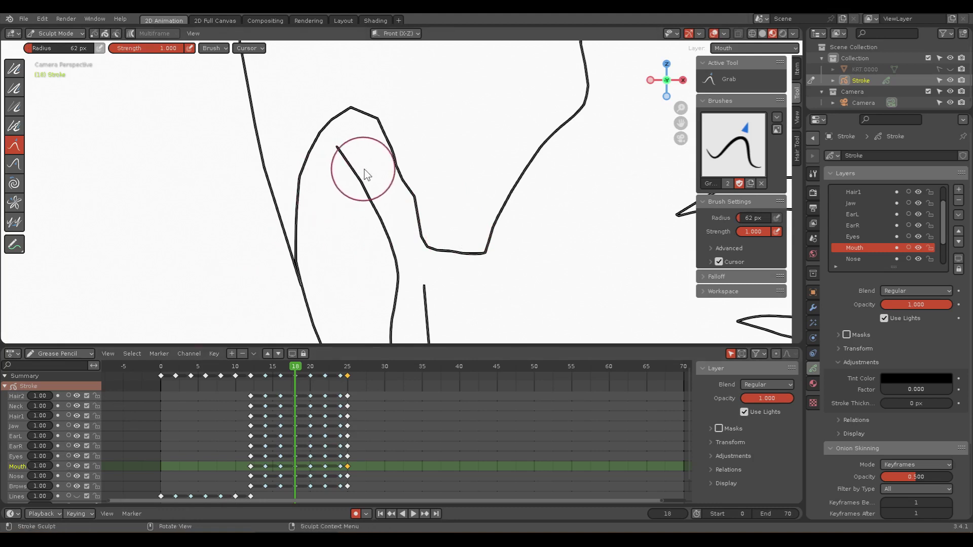
mouse_move(412, 206)
mouse_down()
mouse_move(402, 163)
mouse_move(370, 120)
mouse_move(400, 200)
mouse_up()
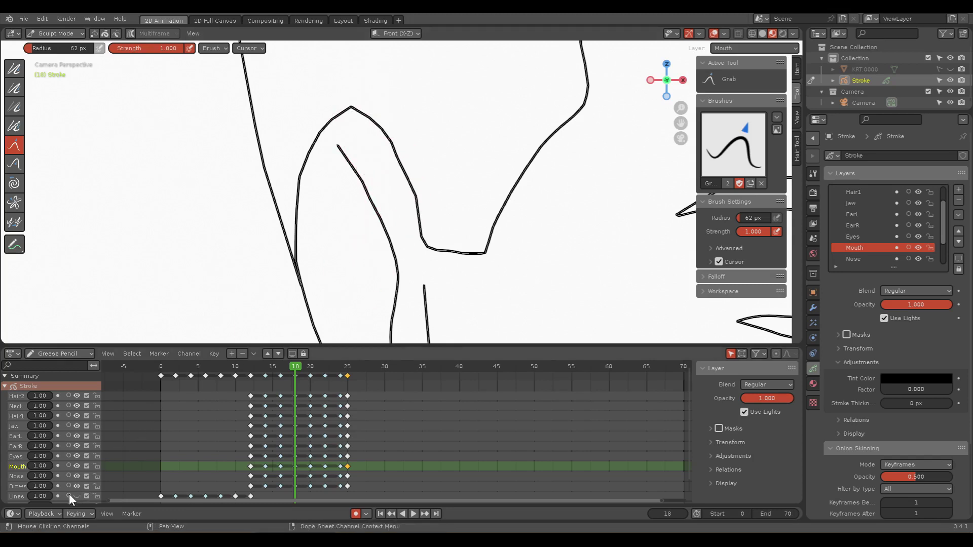
Step: Turn on onion skinning for every layer and frame the ear
drag(69, 496, 68, 396)
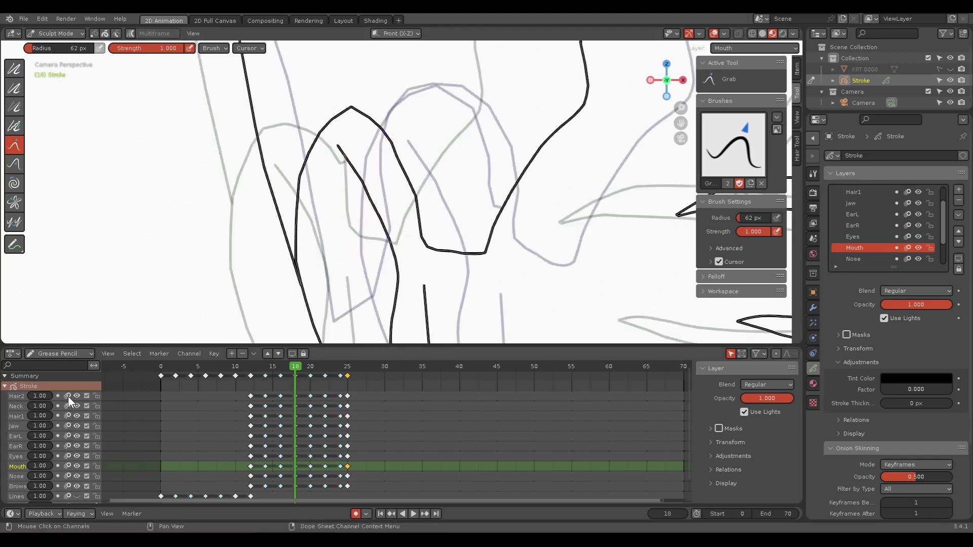
scroll(76, 446, down, 1)
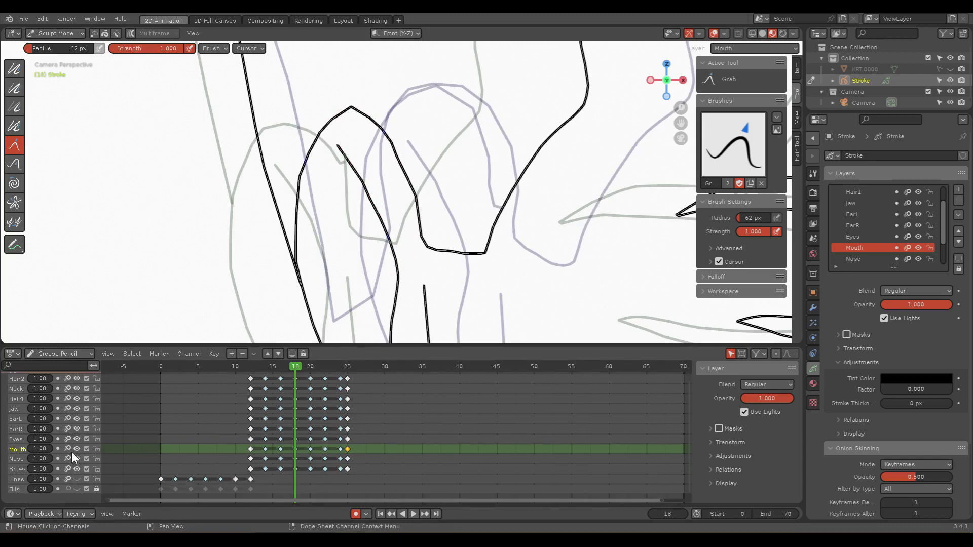
mouse_move(467, 174)
shift+middle_down()
mouse_move(354, 211)
mouse_move(376, 187)
shift+middle_up()
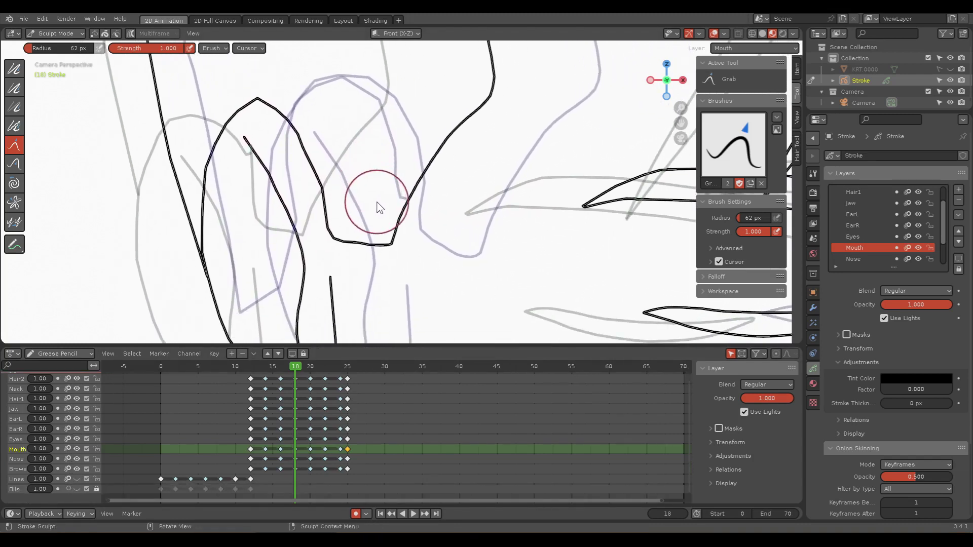
shift+middle_drag(341, 222, 370, 213)
Step: Bend the ear's lower-left edge upward, undoing an unwanted reshape of its upper curve
drag(354, 217, 358, 212)
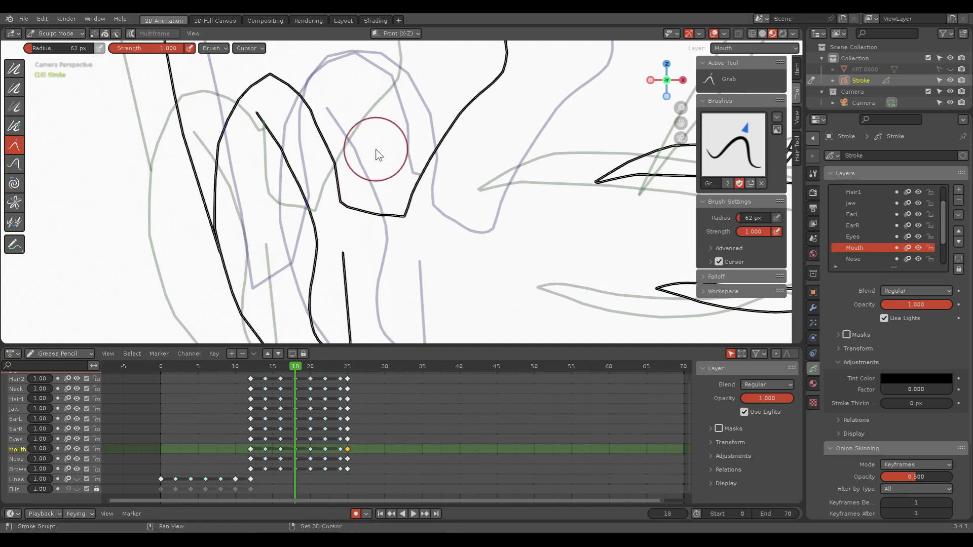
shift+middle_drag(374, 152, 428, 208)
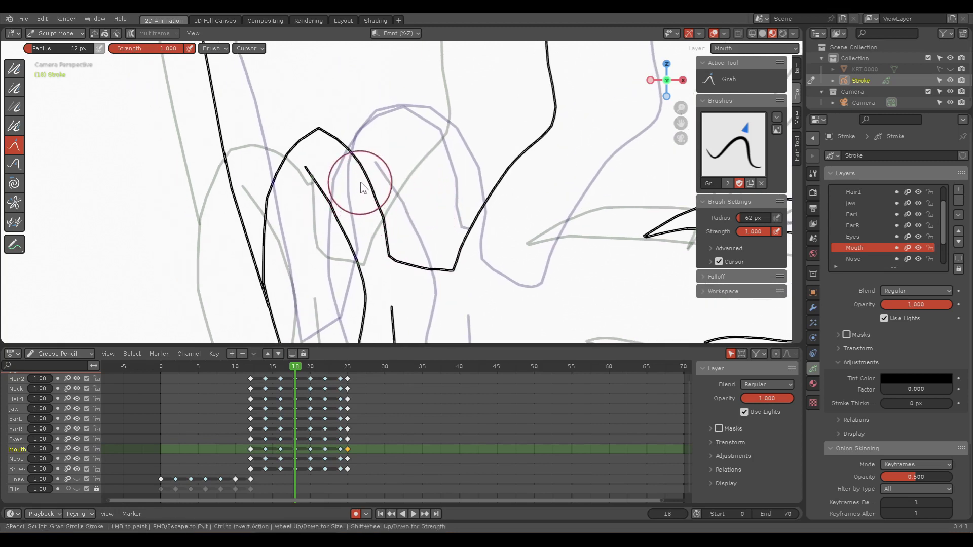
drag(369, 216, 319, 113)
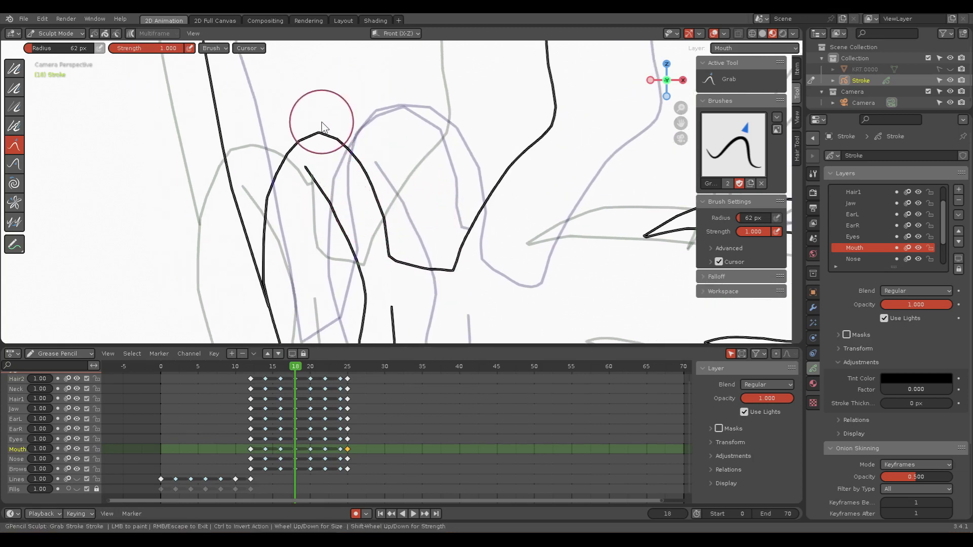
key(ctrl+z)
Step: Zoom out and pan so the whole face drawing is back in view
scroll(355, 170, down, 2)
scroll(310, 170, down, 3)
scroll(309, 170, down, 2)
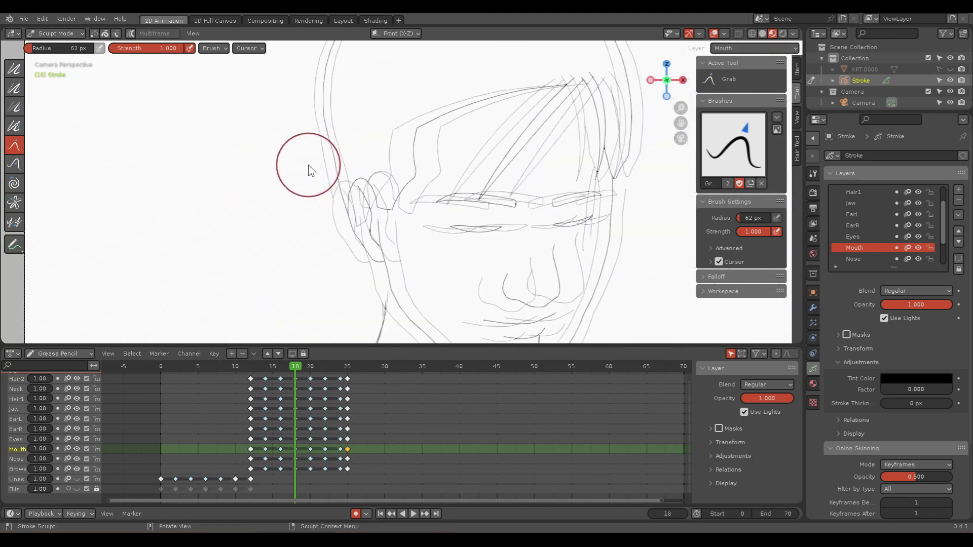
shift+middle_drag(423, 197, 326, 151)
shift+scroll(355, 175, down, 2)
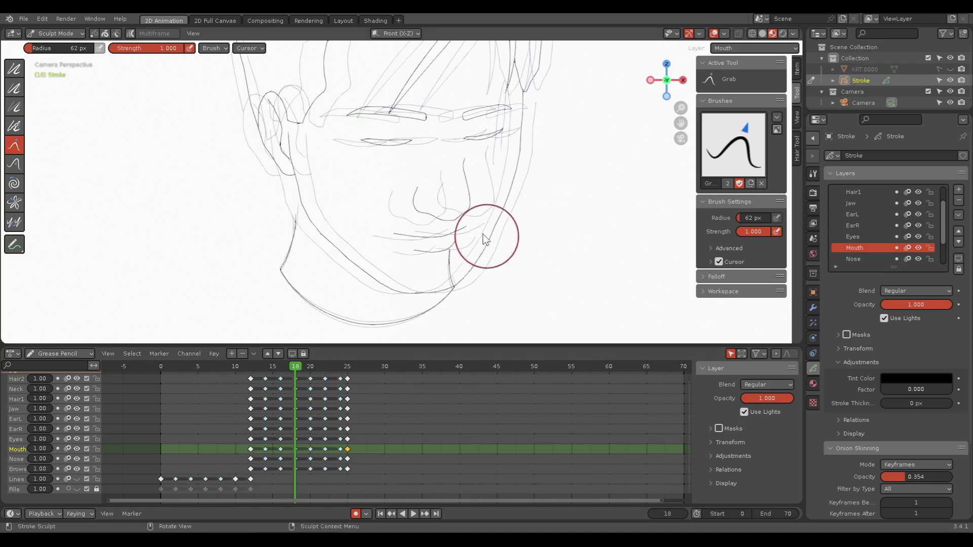
Step: Fade the onion-skin ghosts to 0.139 opacity, save the file, and reframe the ear and eye
drag(902, 476, 890, 477)
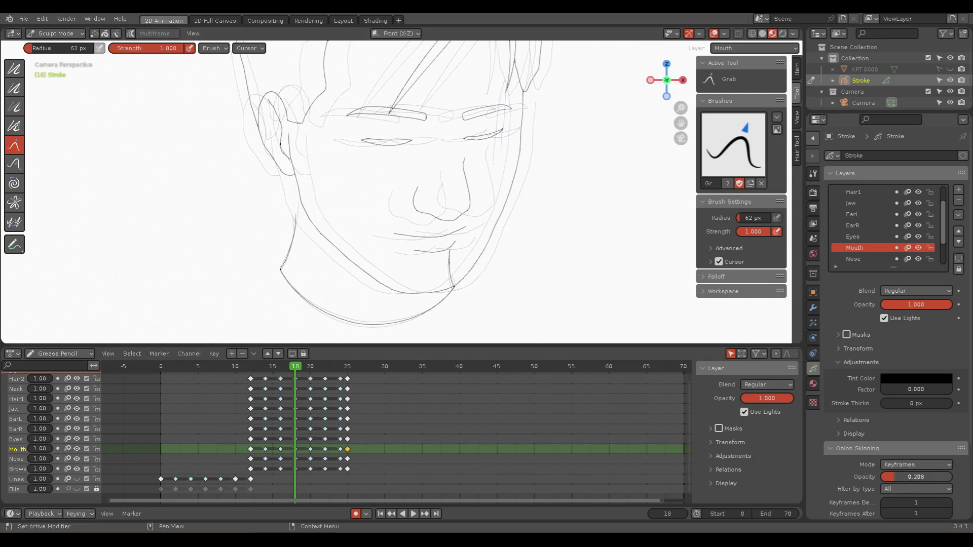
scroll(428, 267, up, 2)
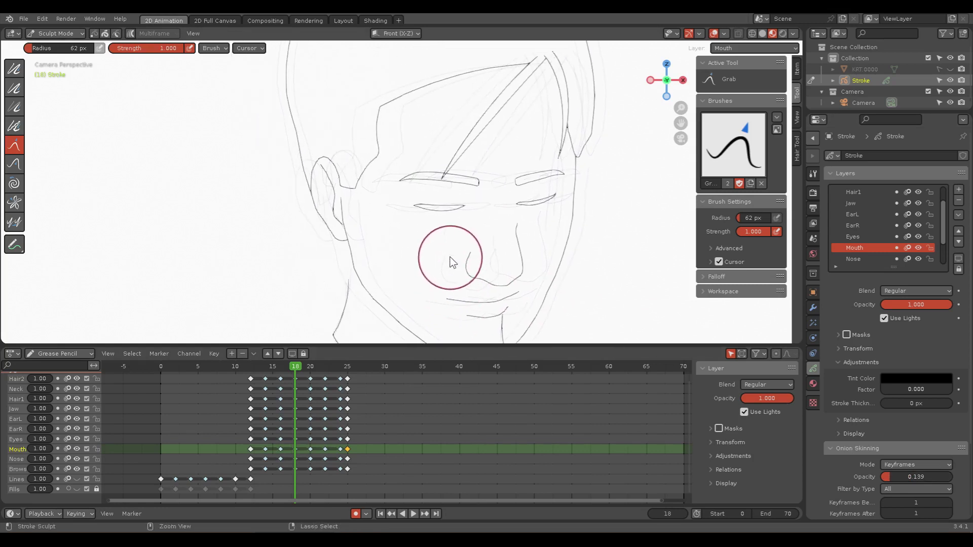
key(ctrl+s)
scroll(375, 222, up, 4)
mouse_move(325, 226)
shift+middle_down()
mouse_move(369, 254)
mouse_move(366, 232)
shift+middle_up()
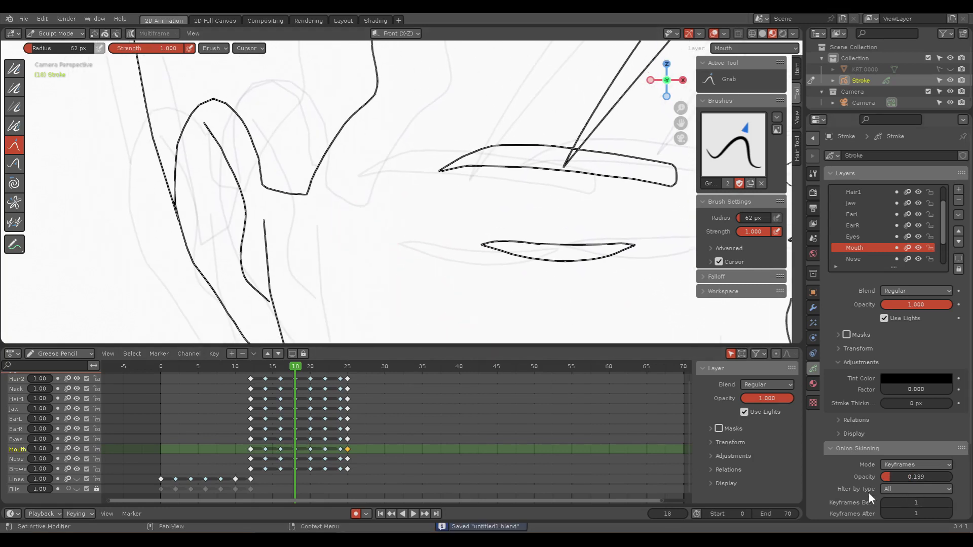
scroll(868, 491, down, 1)
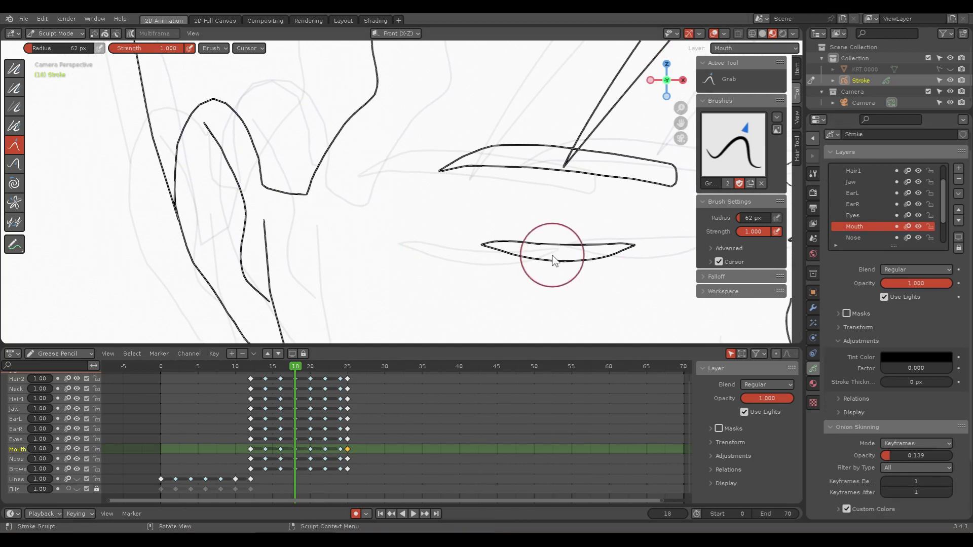
shift+middle_drag(377, 193, 482, 248)
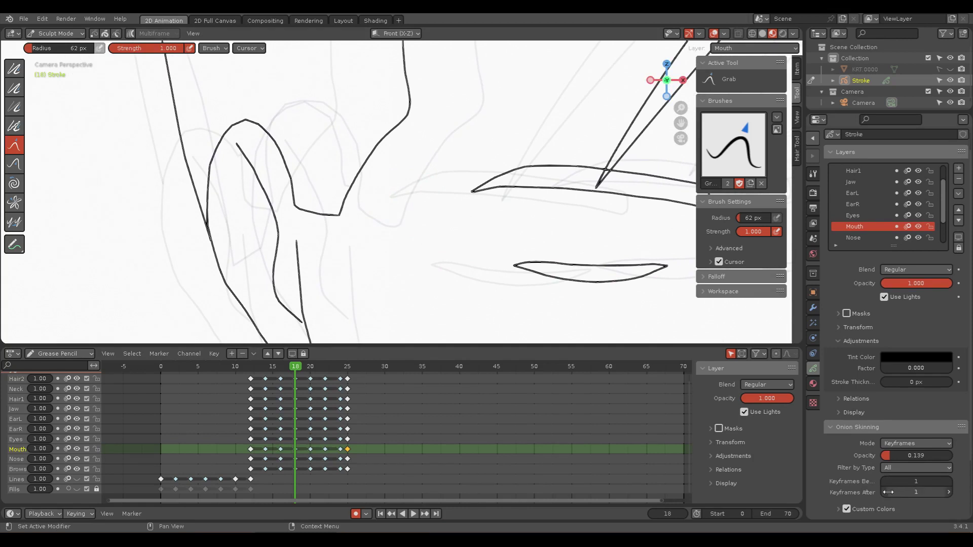
Step: Keep one following keyframe's ghost and set Keyframes Before to 0
click(885, 492)
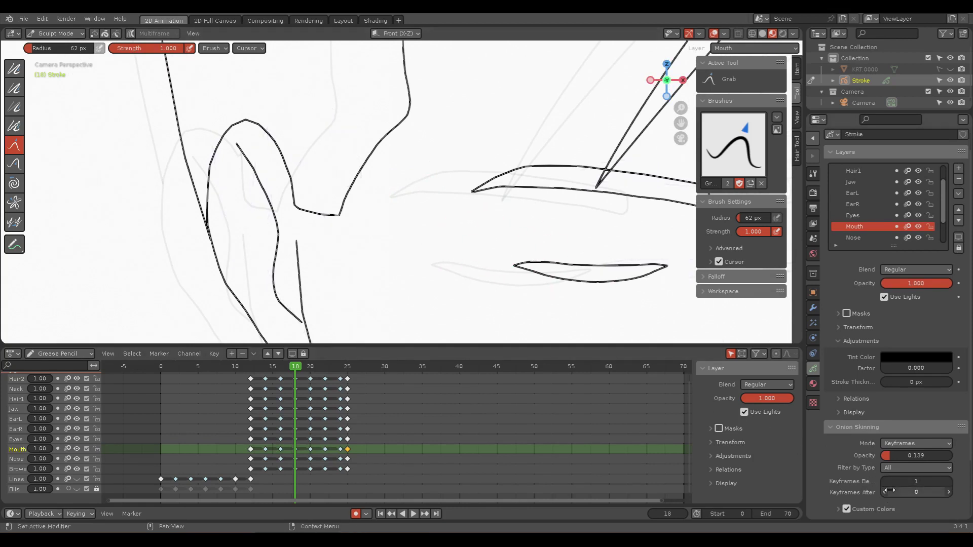
click(948, 491)
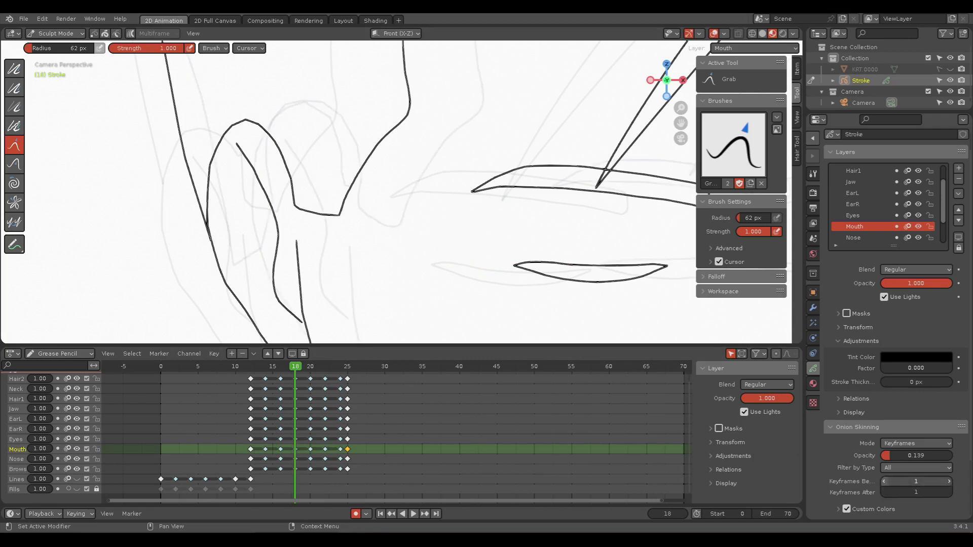
click(884, 481)
scroll(383, 235, down, 3)
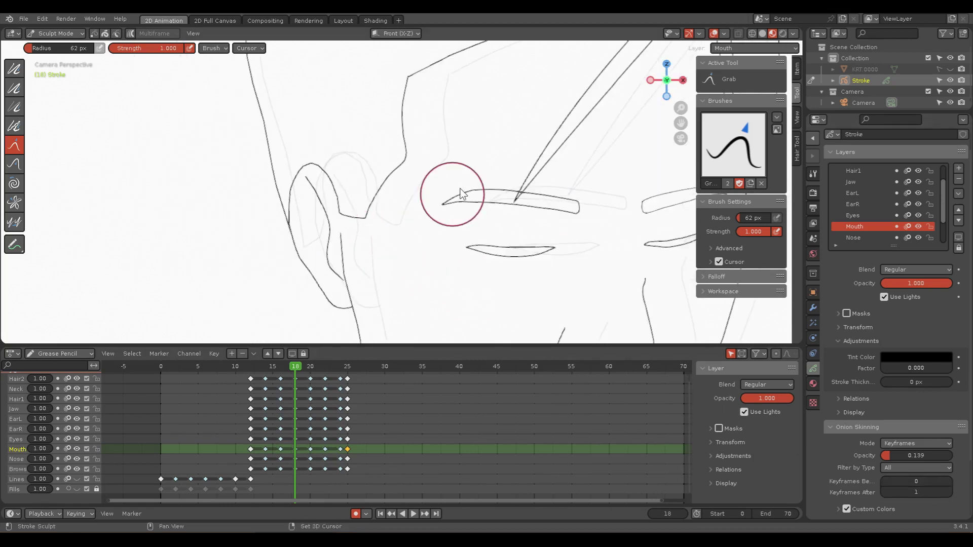
Step: On frame 18, Grab-sculpt the lower neck stroke up into the upper neck line and smooth its lower part
scroll(337, 259, down, 3)
scroll(332, 236, down, 2)
scroll(348, 256, down, 1)
shift+middle_drag(348, 256, 341, 144)
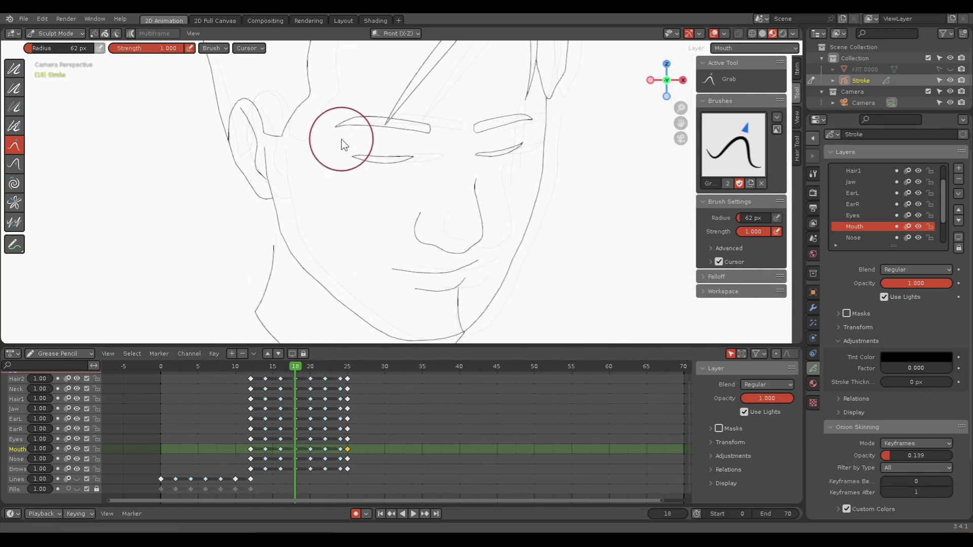
scroll(348, 179, up, 2)
shift+scroll(314, 163, down, 5)
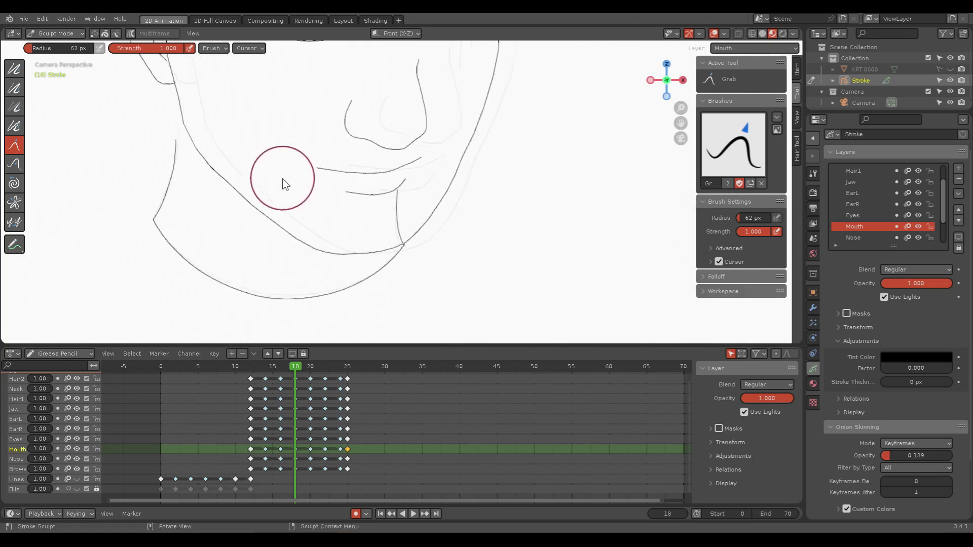
scroll(284, 185, up, 2)
ctrl+scroll(382, 200, up, 4)
shift+scroll(408, 240, up, 2)
drag(337, 206, 352, 181)
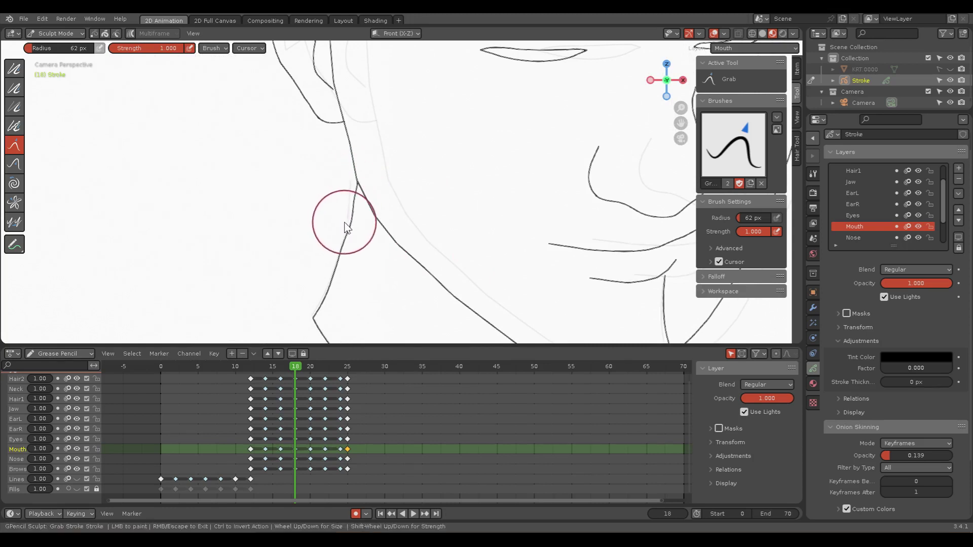
drag(344, 228, 353, 206)
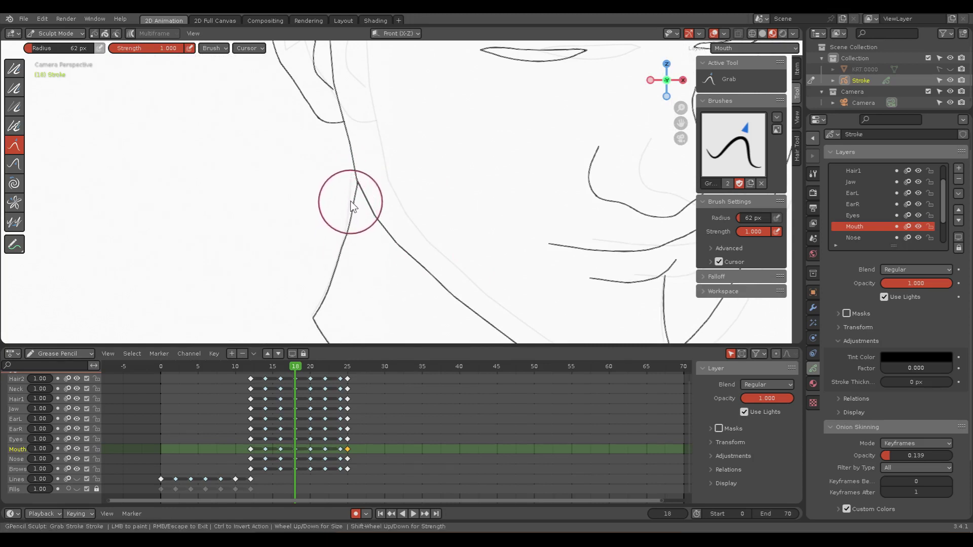
drag(326, 239, 339, 254)
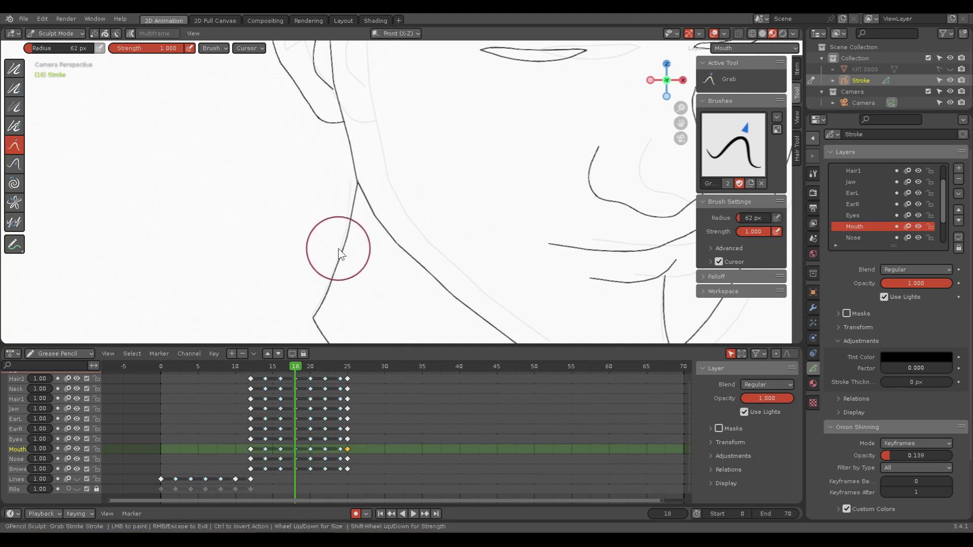
mouse_move(424, 272)
shift+middle_down()
mouse_move(234, 130)
mouse_move(415, 202)
shift+middle_up()
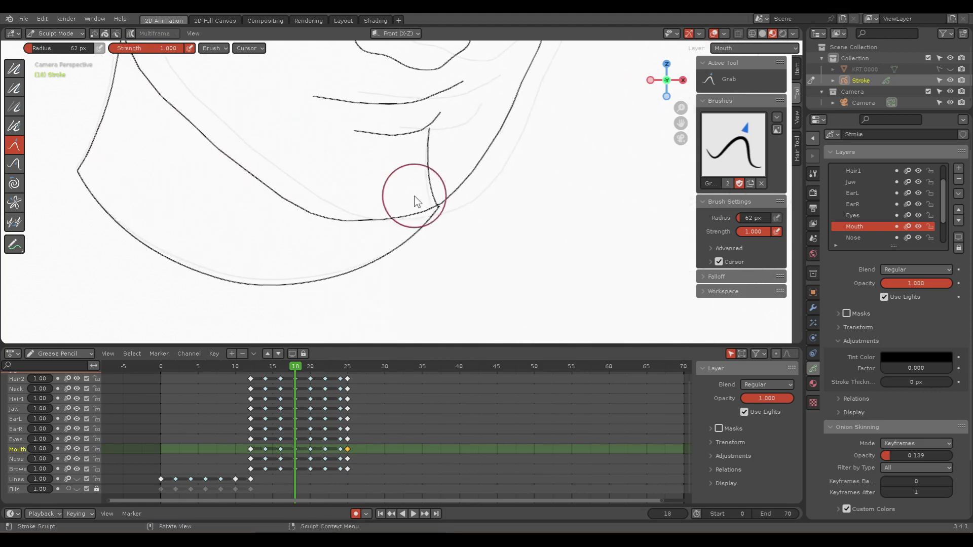
scroll(415, 201, up, 2)
Step: In Edit Mode, delete the surplus cheek stroke points crossing the jawline
key(ctrl+Tab)
click(517, 161)
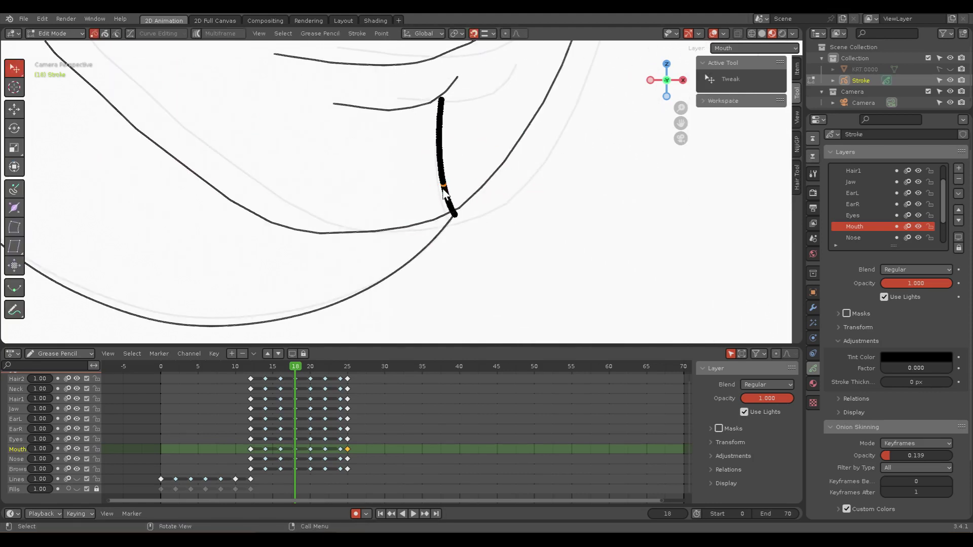
scroll(443, 192, up, 4)
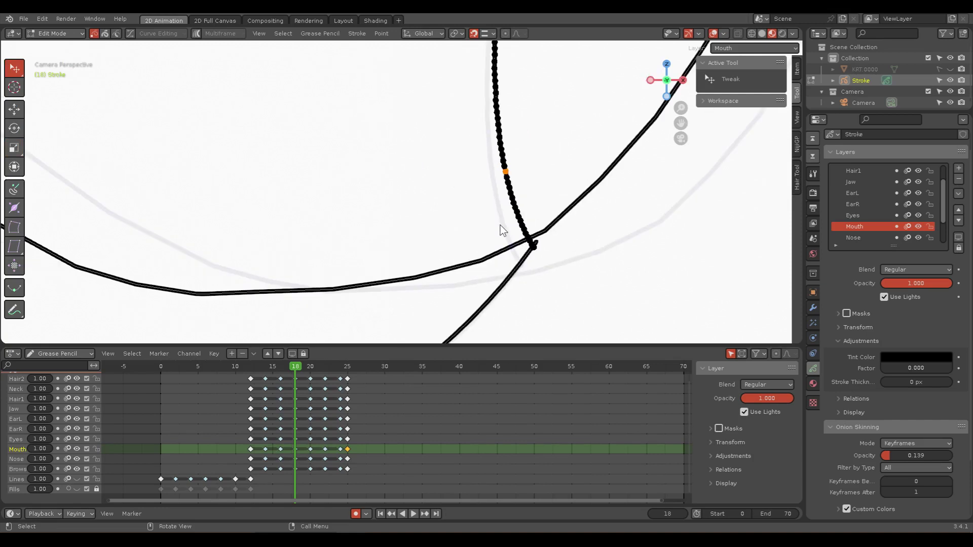
key(x)
click(525, 233)
key(ctrl+z)
key(2)
key(x)
click(500, 198)
Step: Move the leftover point at the neck–jaw junction into place
scroll(556, 263, up, 2)
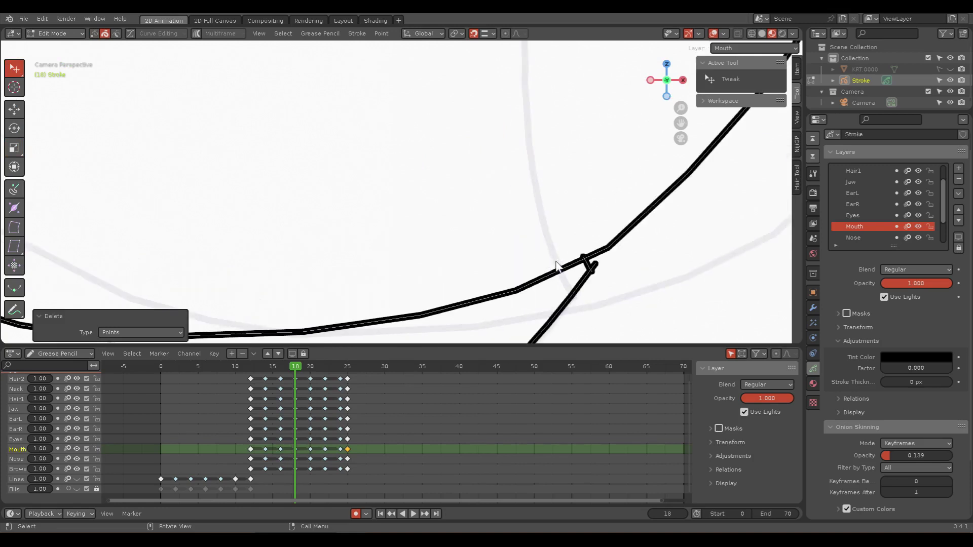
click(598, 268)
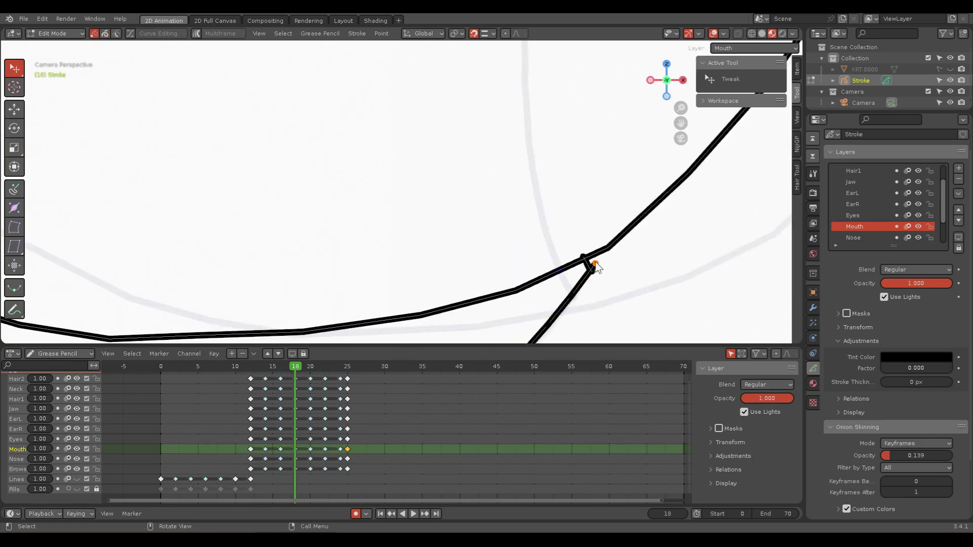
key(g)
click(590, 271)
Step: Zoom and pan across the nose, cheeks and whole face to review the cleanup
scroll(621, 274, down, 5)
shift+middle_drag(484, 179, 545, 396)
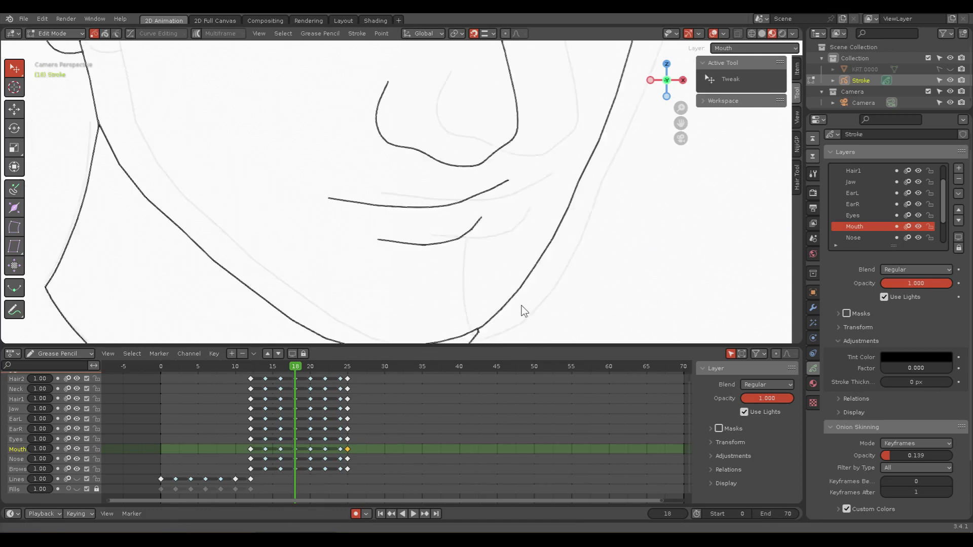
scroll(485, 149, down, 5)
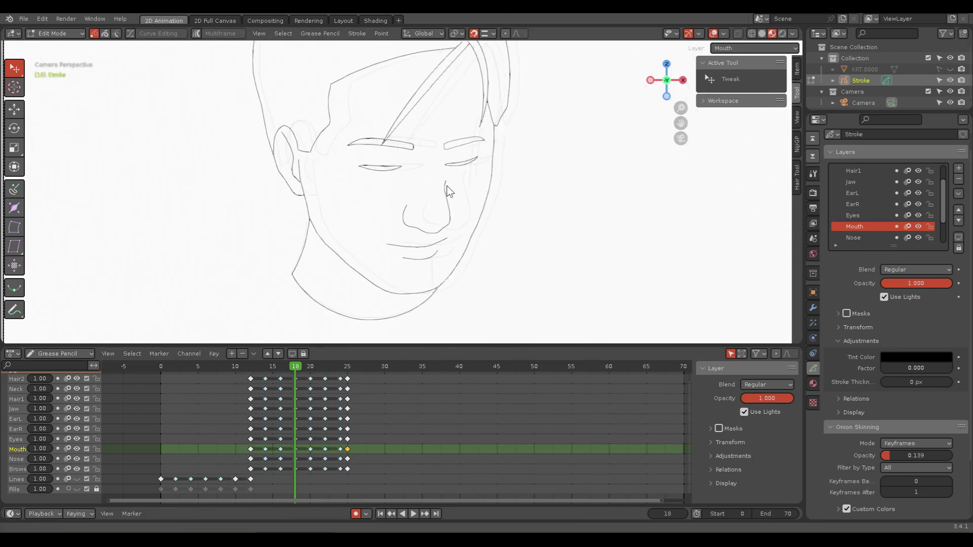
shift+middle_drag(484, 156, 402, 204)
scroll(398, 205, up, 3)
shift+scroll(411, 158, up, 5)
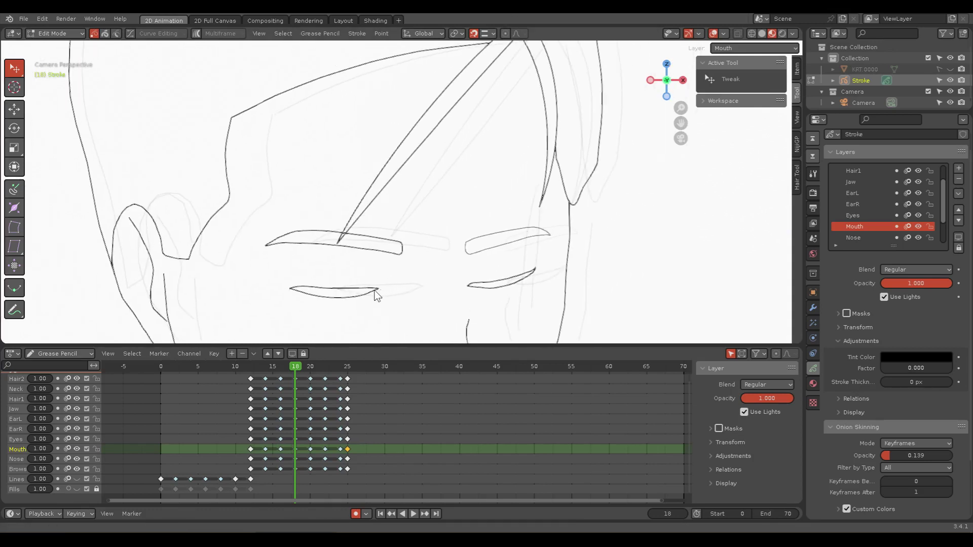
scroll(402, 254, right, 3)
scroll(420, 224, right, 4)
scroll(425, 224, up, 2)
ctrl+scroll(452, 195, right, 1)
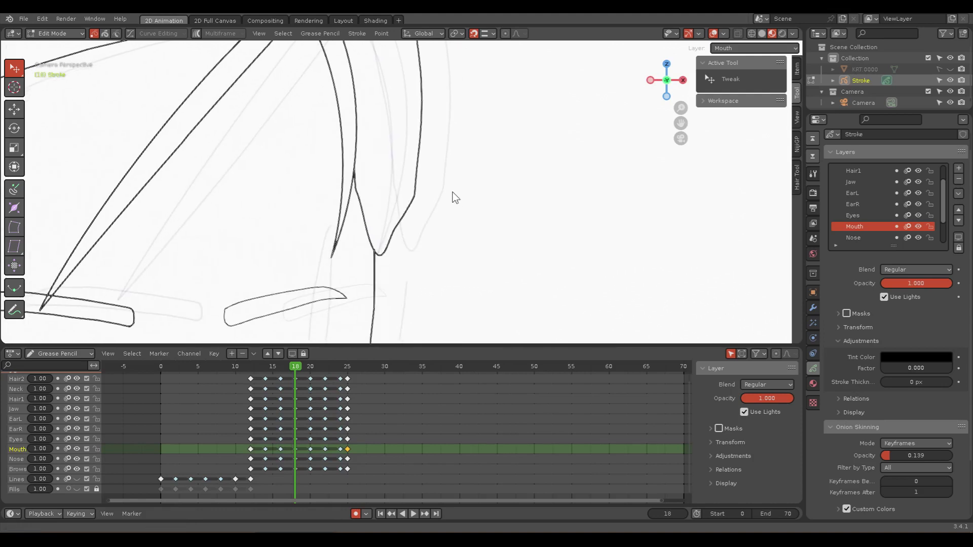
ctrl+scroll(405, 199, right, 1)
key(ctrl+Tab)
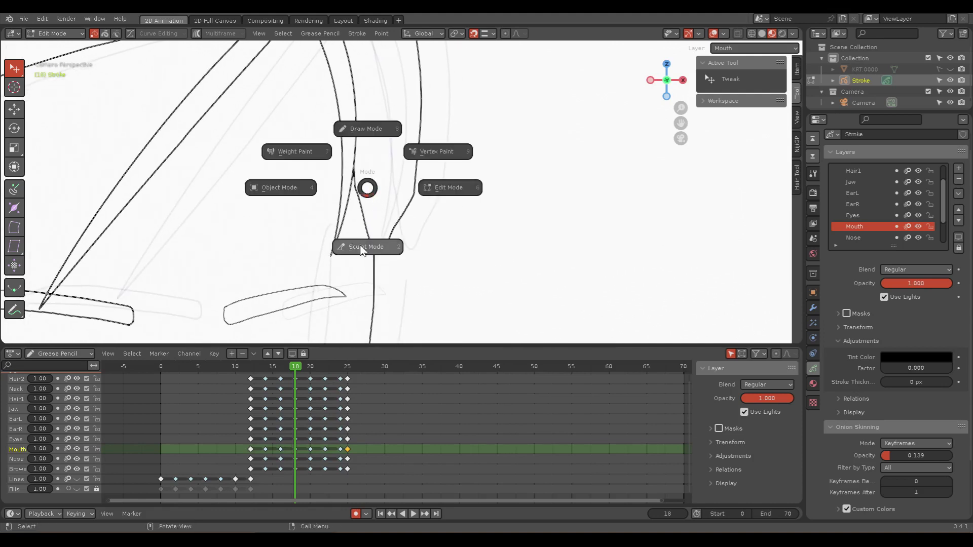
Step: In Sculpt Mode with a 99 px Grab brush, nudge the hair stroke slightly left
click(360, 245)
key(f)
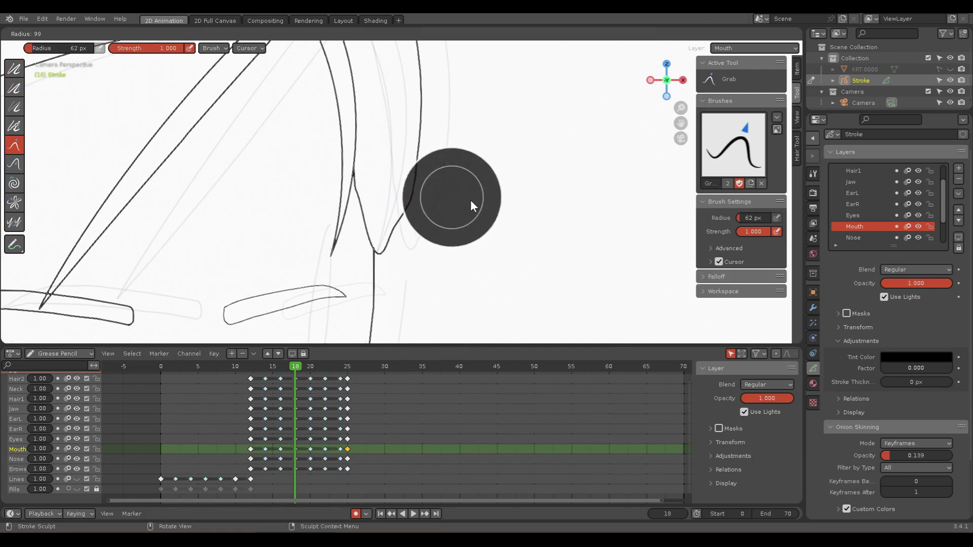
click(472, 206)
mouse_move(425, 207)
mouse_down()
mouse_move(429, 215)
mouse_move(413, 211)
mouse_move(404, 187)
mouse_move(424, 88)
mouse_move(411, 212)
mouse_up()
Step: Shrink the Grab brush to 55 px and sharpen the V at the hair lock's tip
key(f)
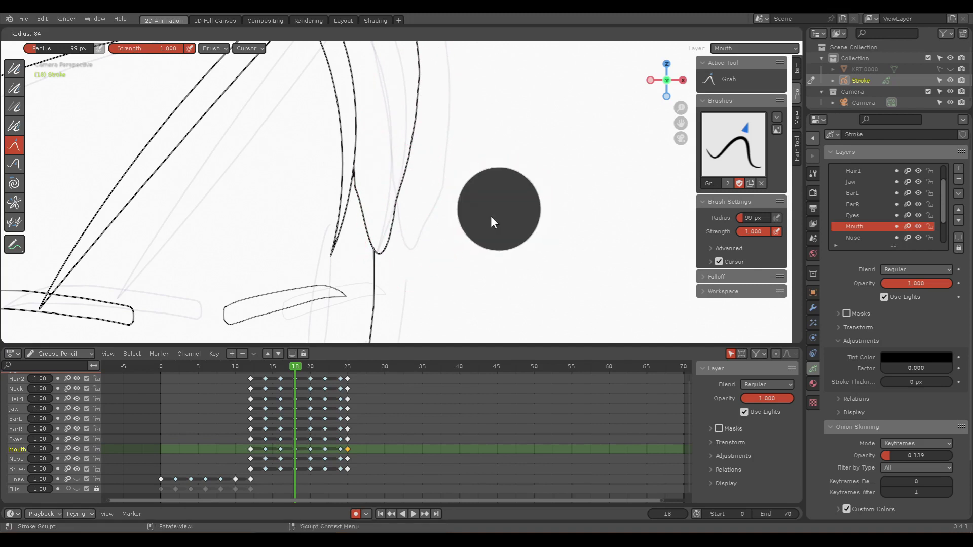
click(476, 219)
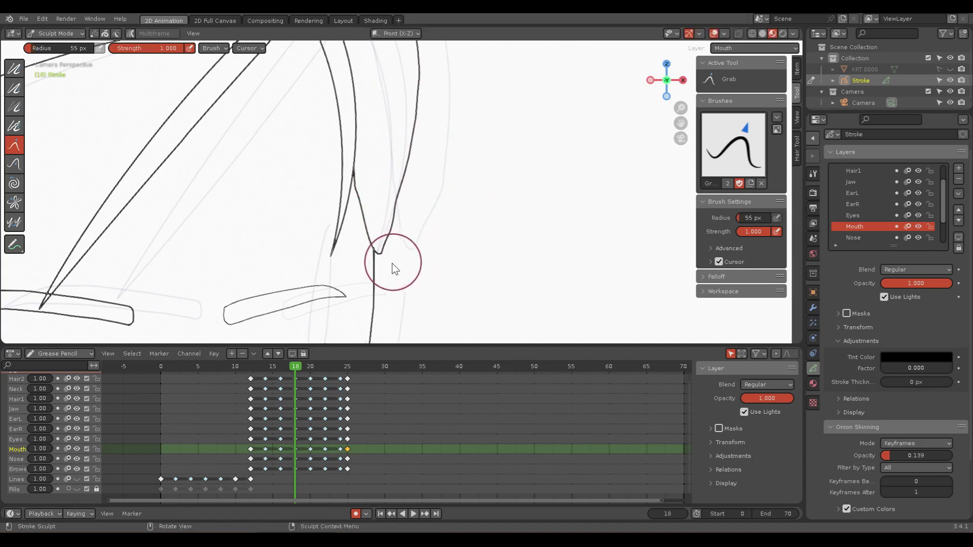
mouse_move(393, 270)
mouse_down()
mouse_move(385, 263)
mouse_move(406, 232)
mouse_up()
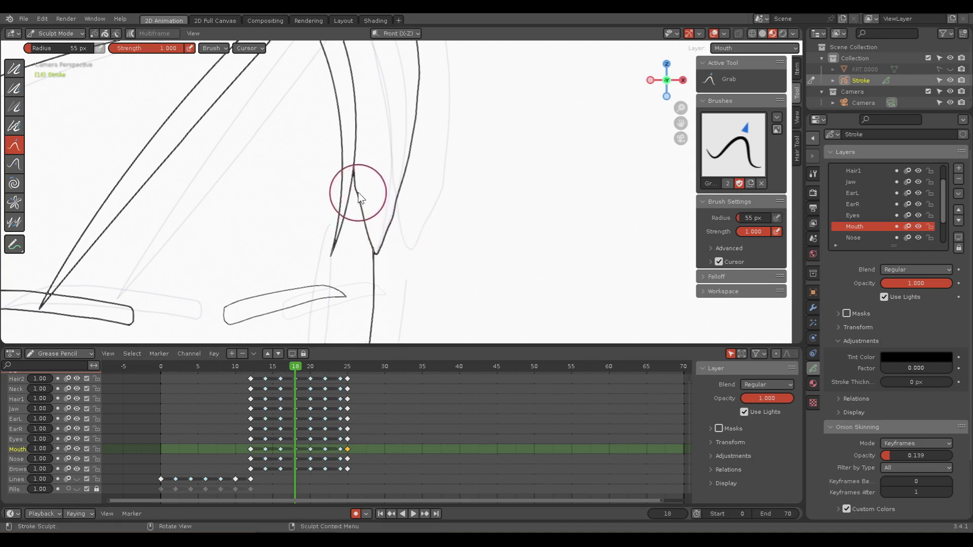
drag(363, 200, 378, 165)
scroll(379, 170, down, 8)
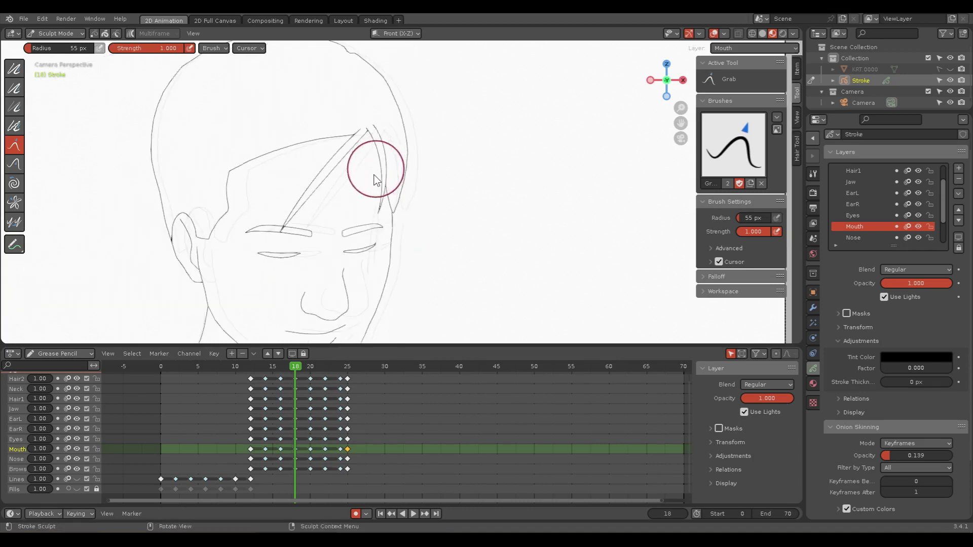
mouse_move(380, 170)
shift+middle_down()
mouse_move(380, 261)
mouse_move(428, 124)
shift+middle_up()
mouse_move(397, 203)
shift+middle_down()
mouse_move(355, 156)
mouse_move(356, 183)
shift+middle_up()
Step: On frame 20 in Edit Mode, move the vertical stroke's top endpoint higher
click(313, 365)
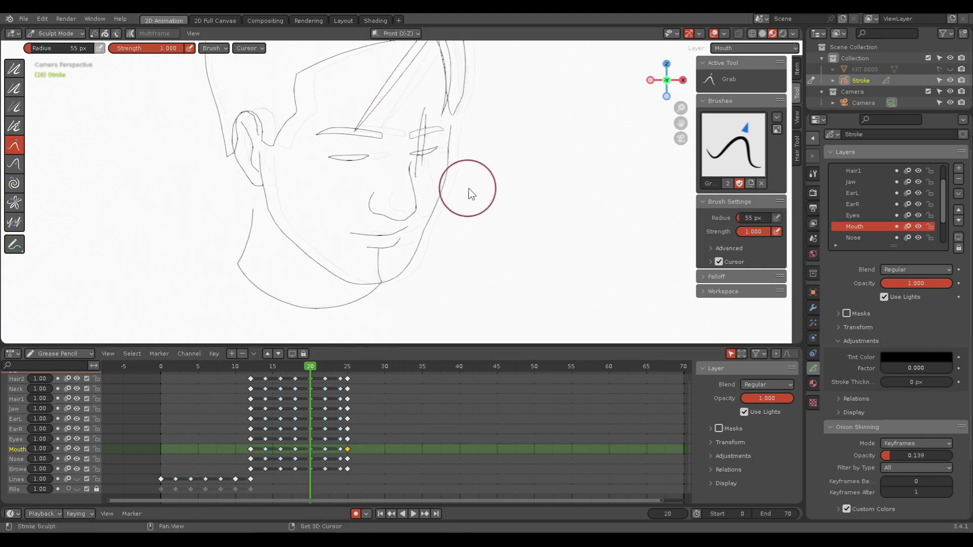
shift+middle_drag(467, 189, 506, 233)
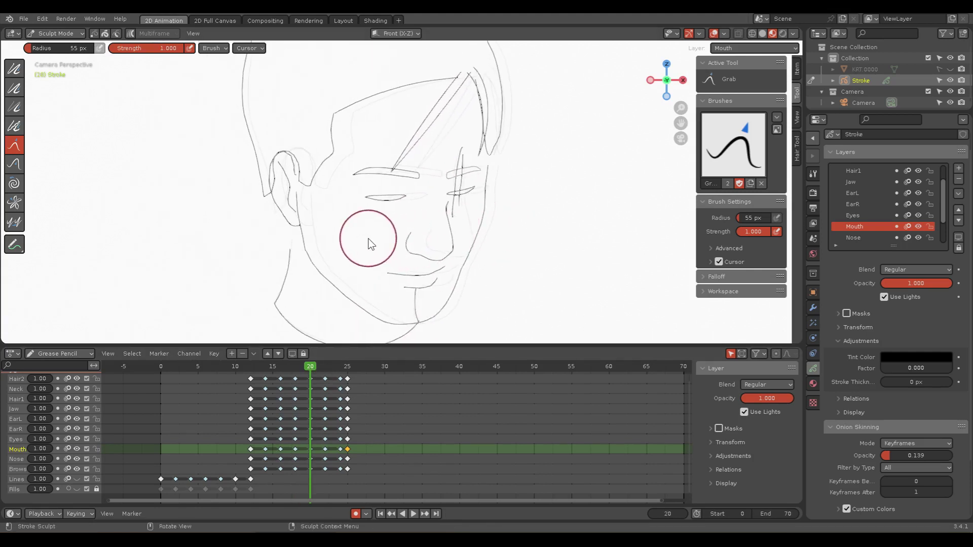
scroll(471, 213, up, 4)
shift+middle_drag(574, 192, 398, 260)
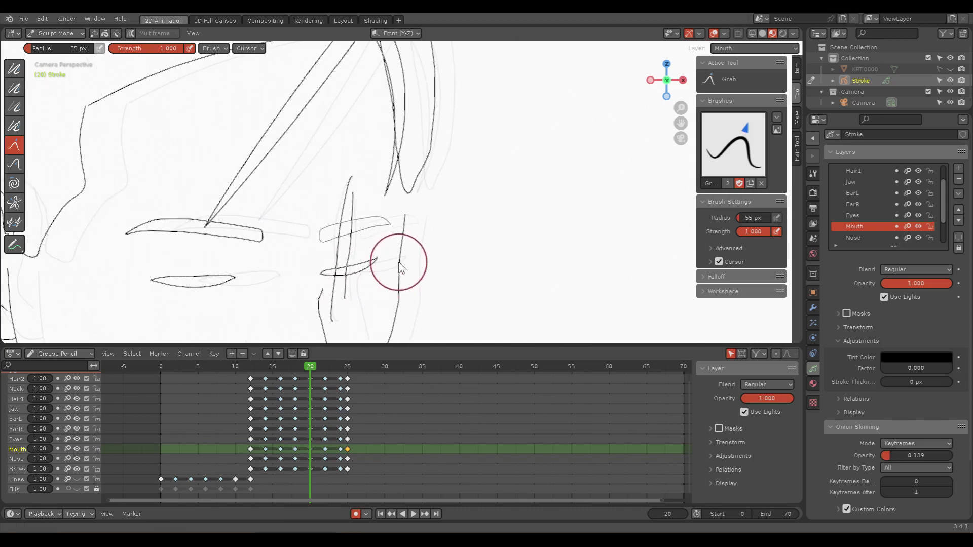
key(ctrl+Tab)
click(486, 222)
click(405, 216)
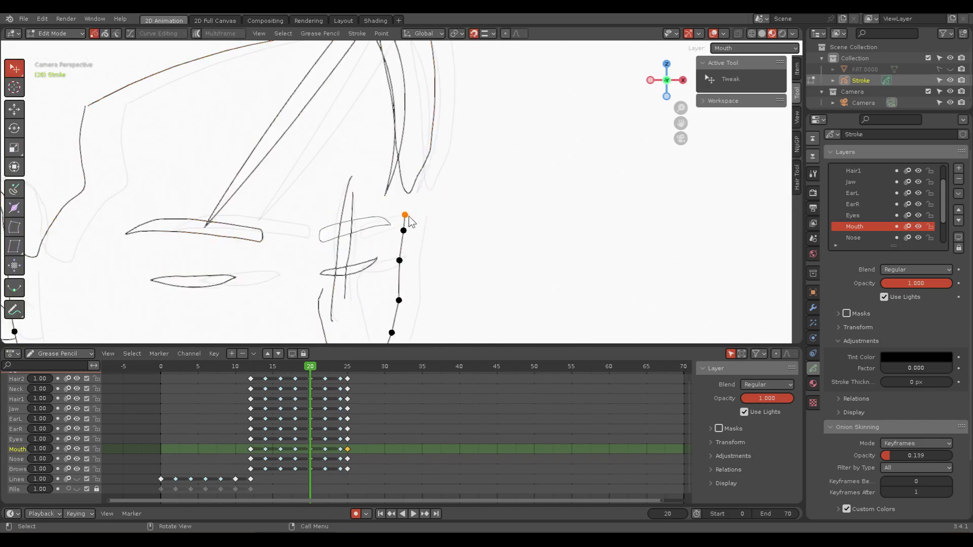
key(g)
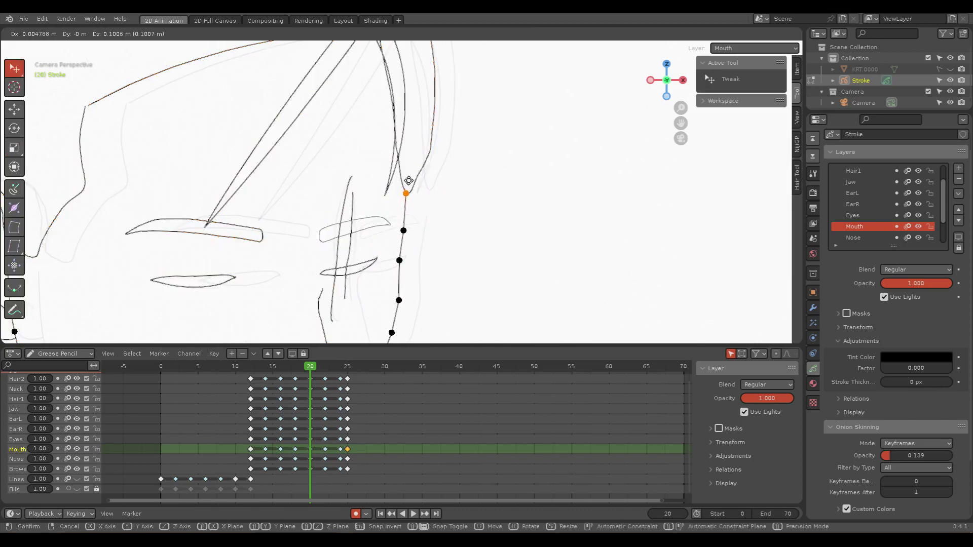
click(410, 180)
Step: In Stroke select mode, delete the stray vertical strokes across the eye and chin
shift+middle_drag(413, 250, 472, 182)
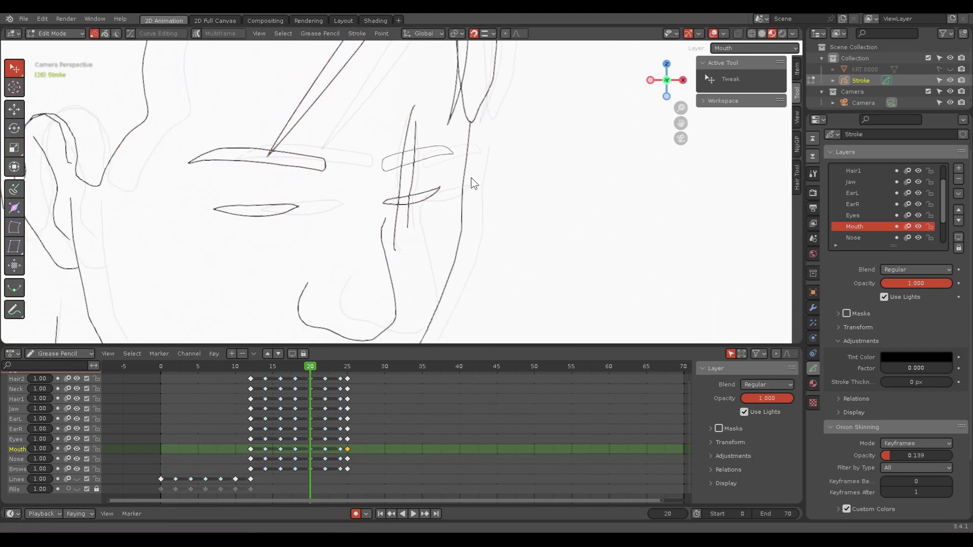
key(2)
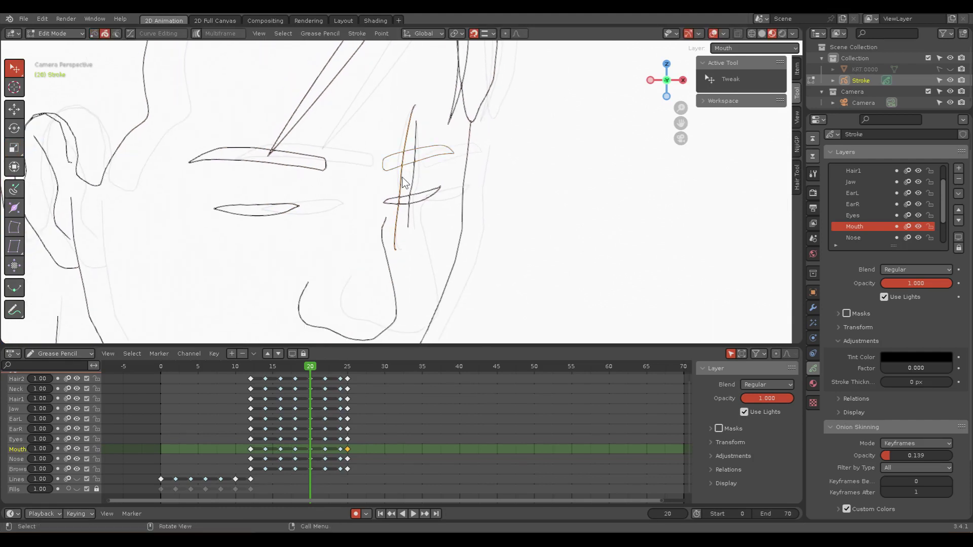
key(x)
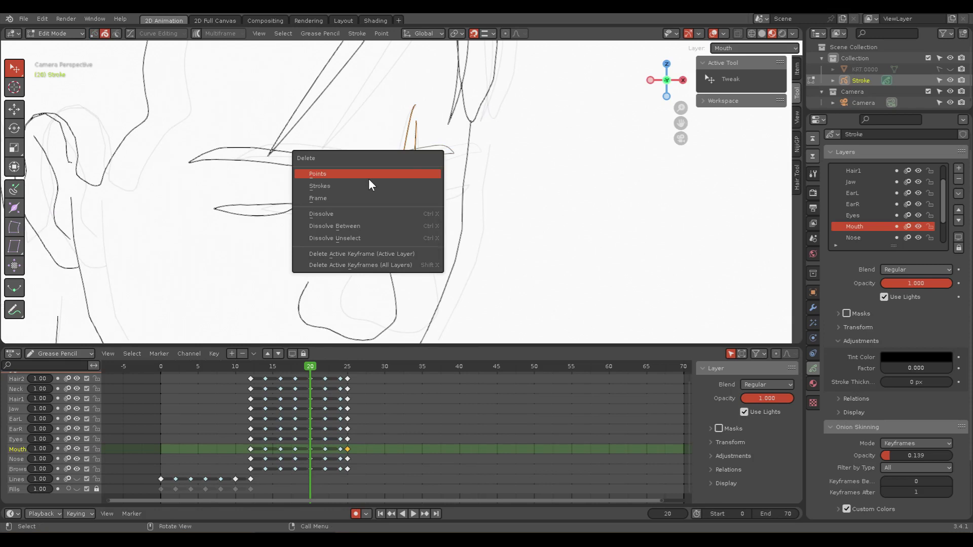
click(369, 174)
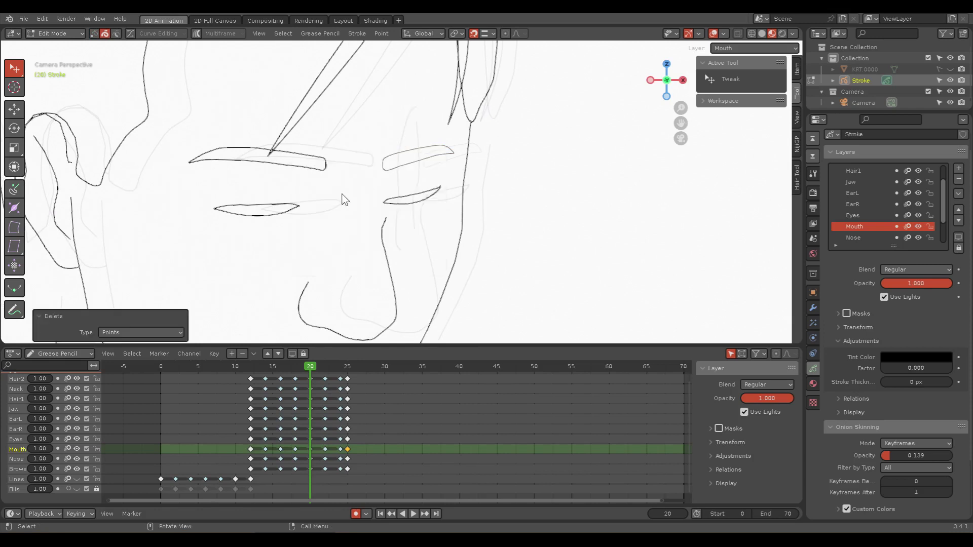
shift+middle_drag(391, 185, 449, 104)
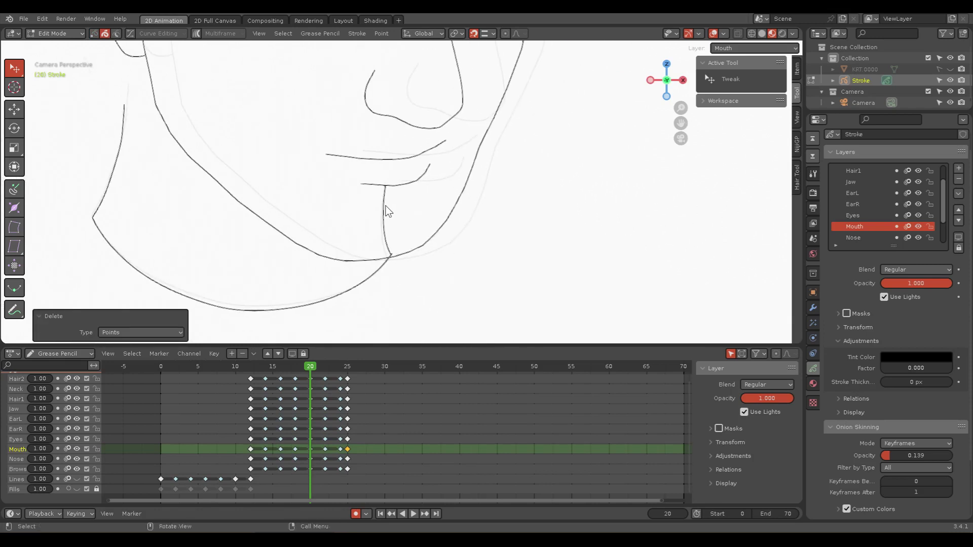
click(386, 211)
key(x)
click(359, 220)
Step: Grab-sculpt the neck lines' top ends up toward the ear
shift+middle_drag(230, 183, 406, 229)
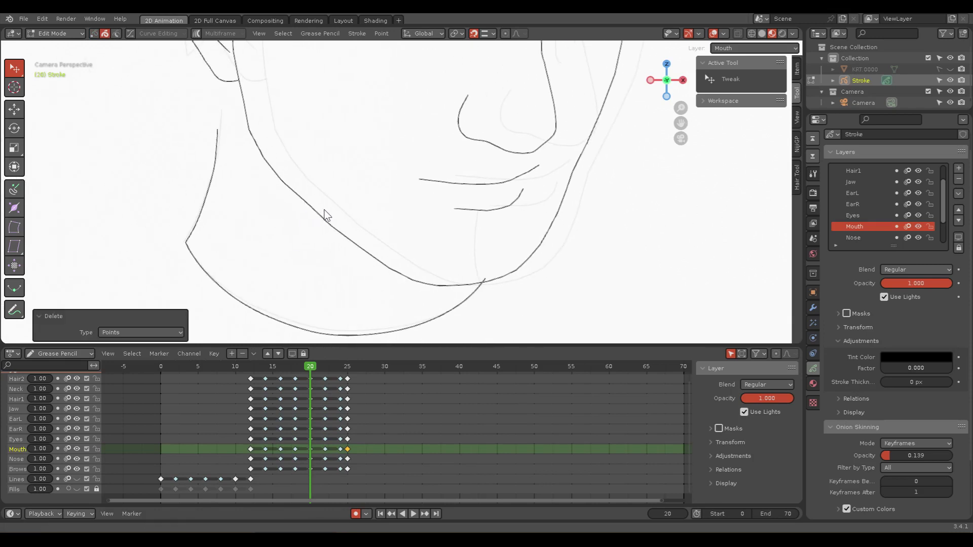
scroll(409, 228, down, 3)
key(ctrl+Tab)
click(398, 212)
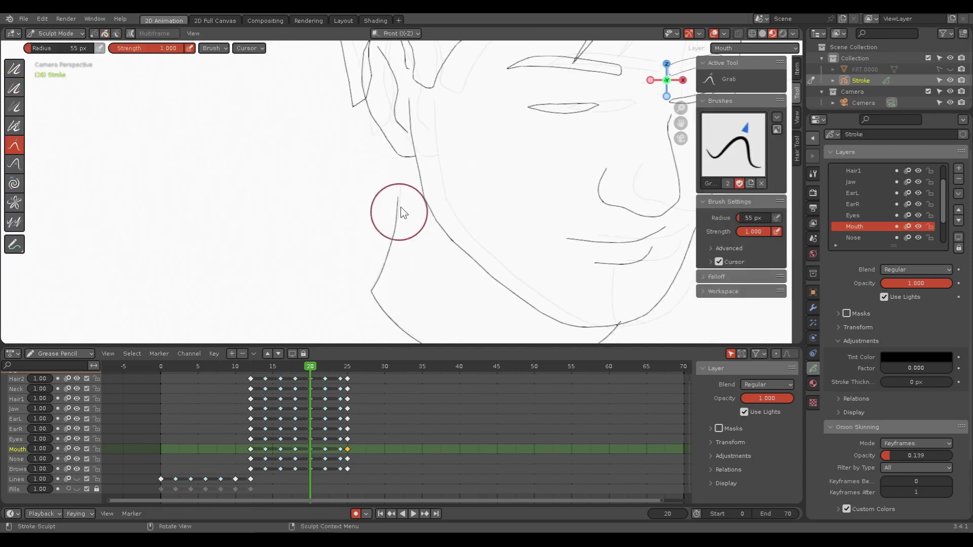
drag(398, 208, 404, 163)
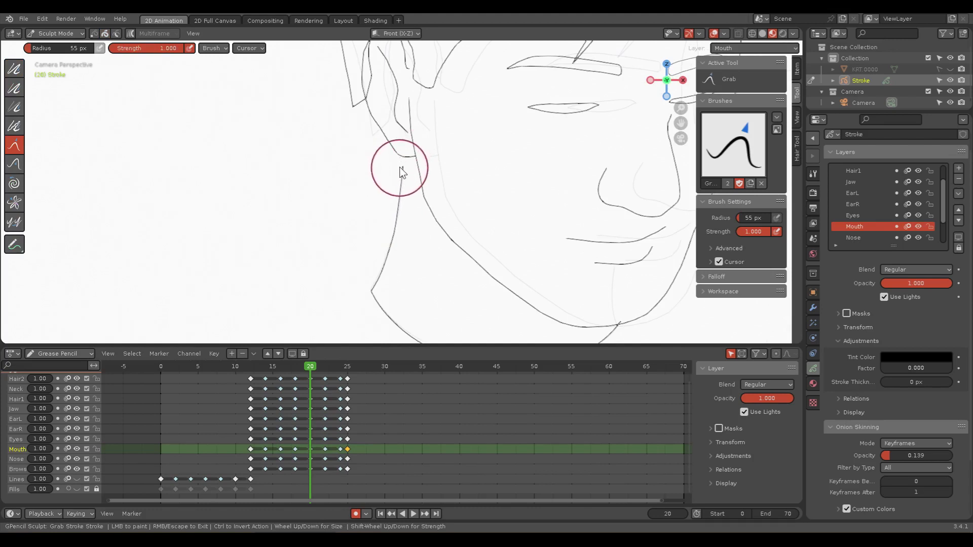
drag(399, 158, 402, 161)
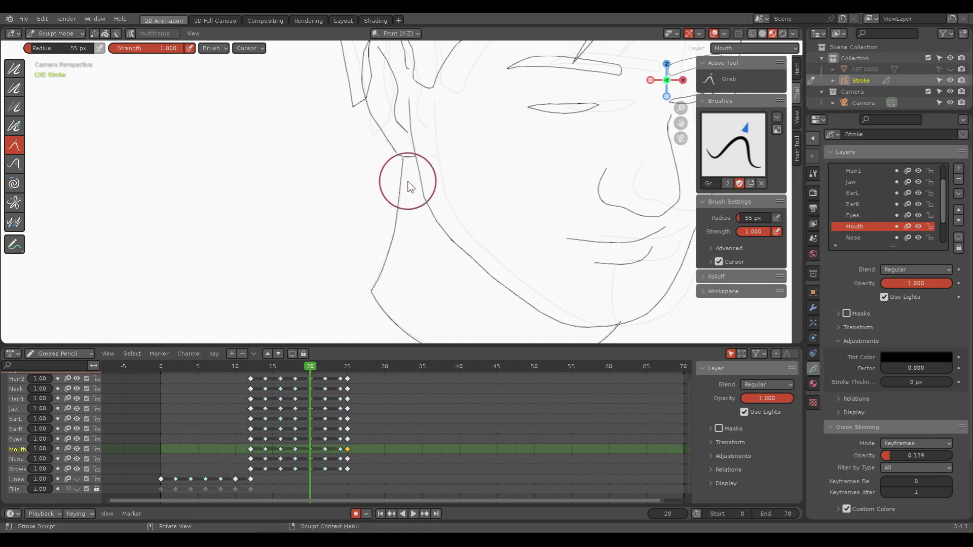
scroll(416, 180, up, 3)
scroll(425, 203, up, 2)
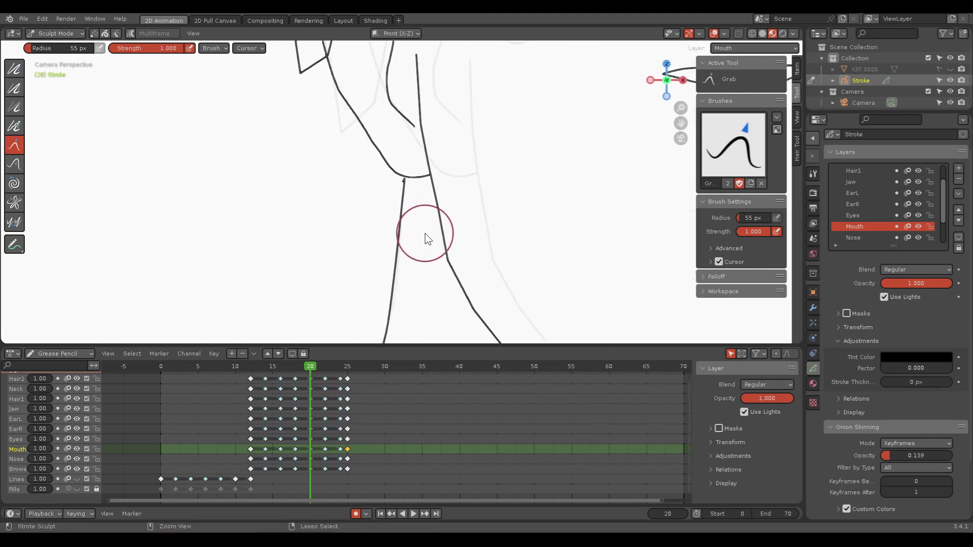
drag(399, 262, 398, 187)
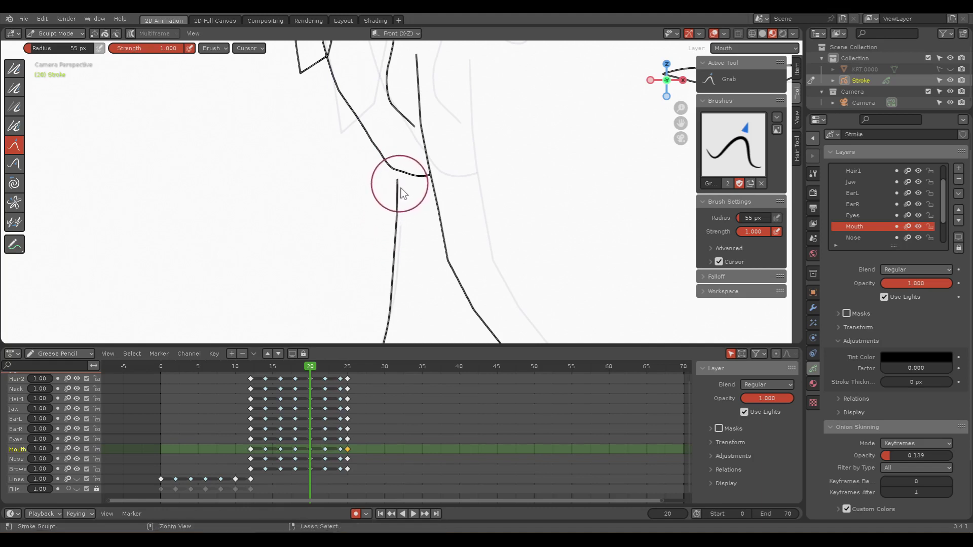
key(ctrl+Tab)
Step: In Edit Mode, raise the neck stroke's top point
click(465, 224)
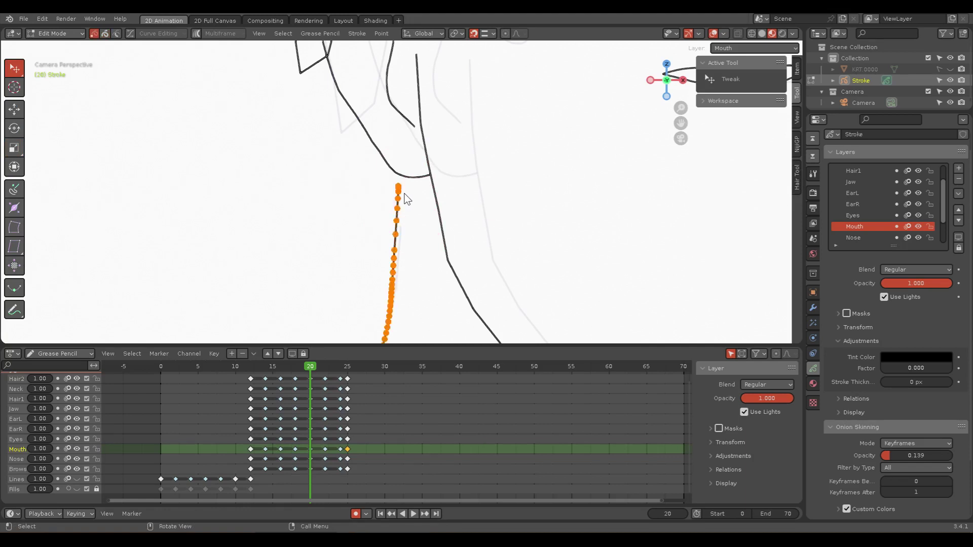
click(405, 194)
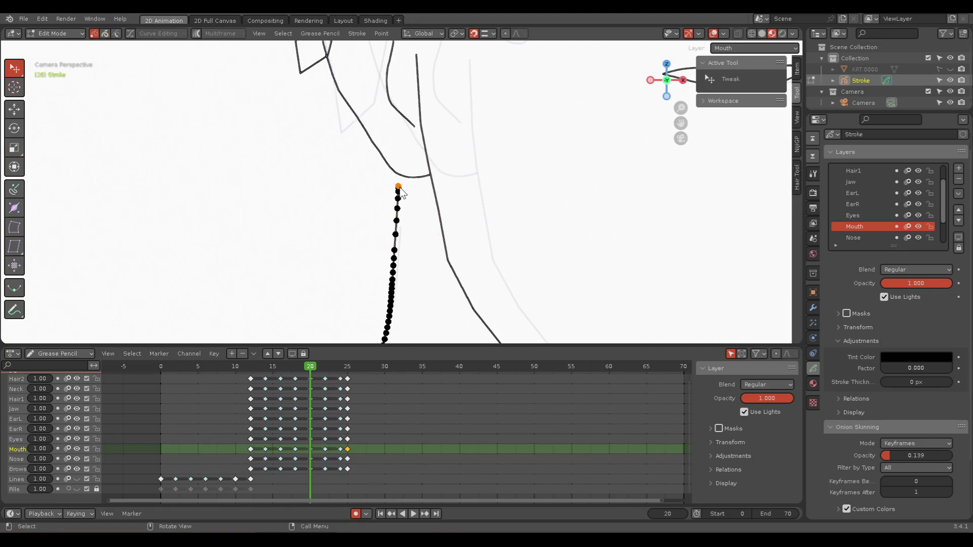
drag(401, 191, 399, 174)
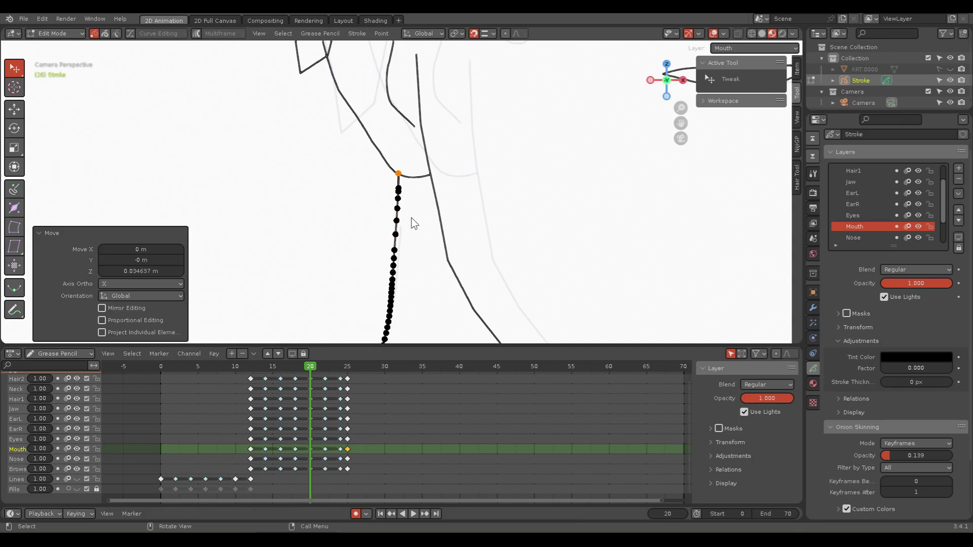
click(412, 218)
mouse_move(419, 248)
shift+middle_down()
mouse_move(388, 278)
mouse_move(449, 336)
shift+middle_up()
Step: Move the outer ear stroke's end point down onto the neck line
click(324, 149)
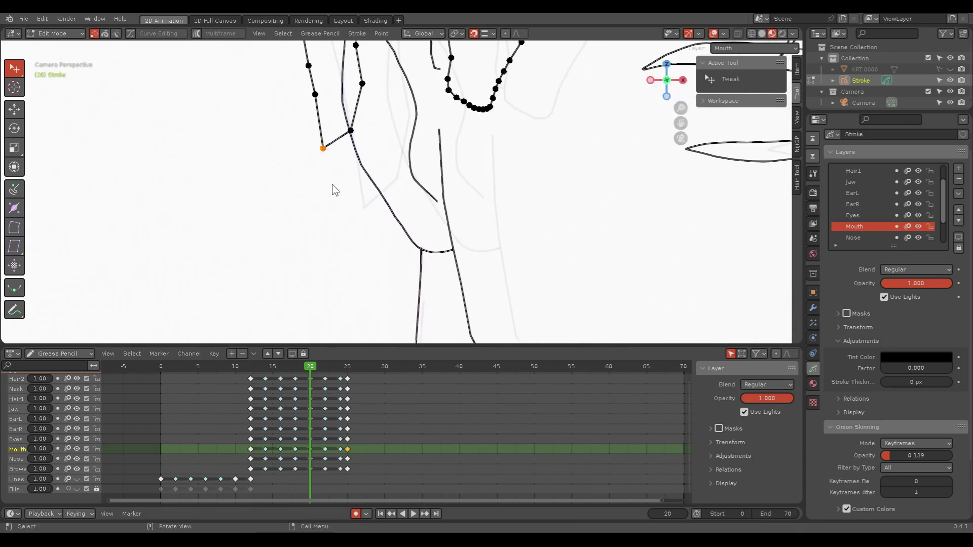
mouse_move(332, 190)
shift+middle_down()
mouse_move(331, 148)
mouse_move(335, 194)
shift+middle_up()
scroll(330, 150, down, 4)
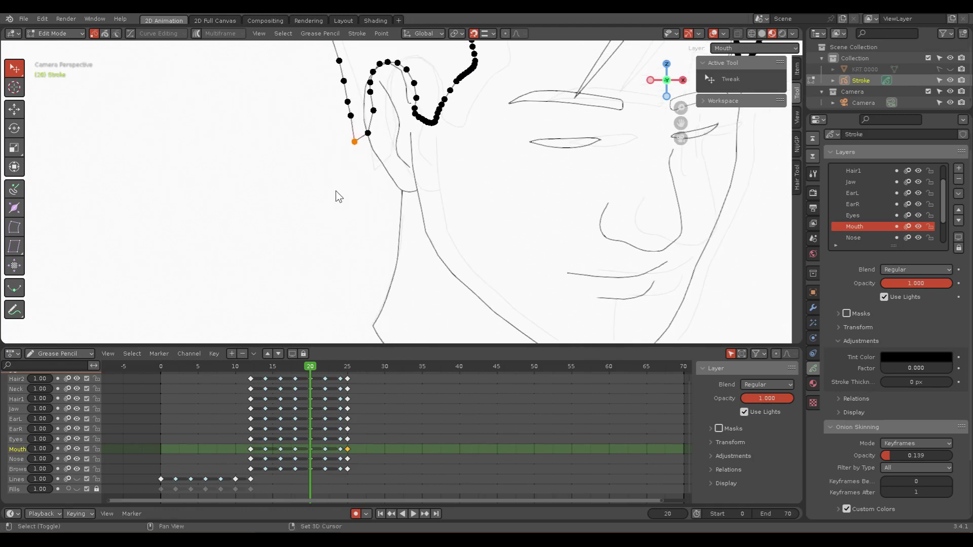
key(g)
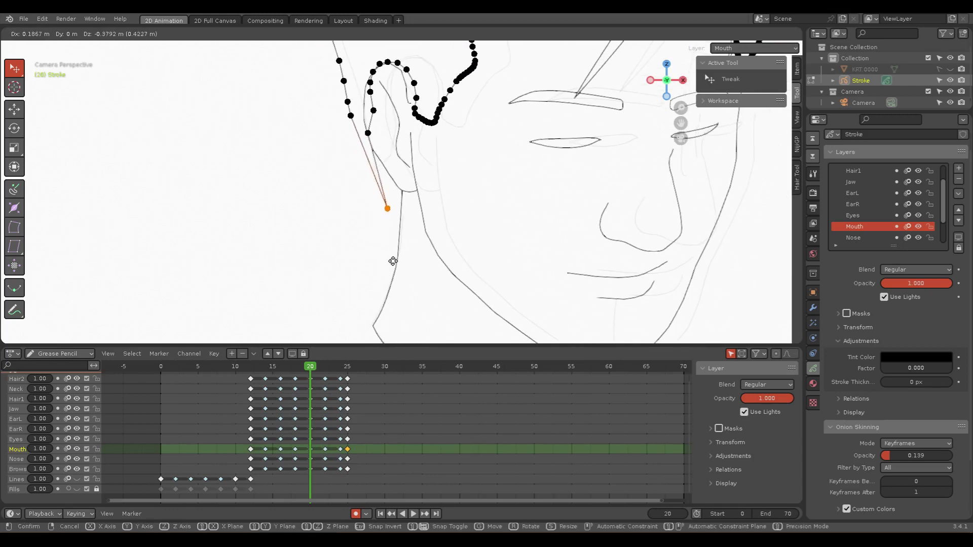
click(395, 270)
key(g)
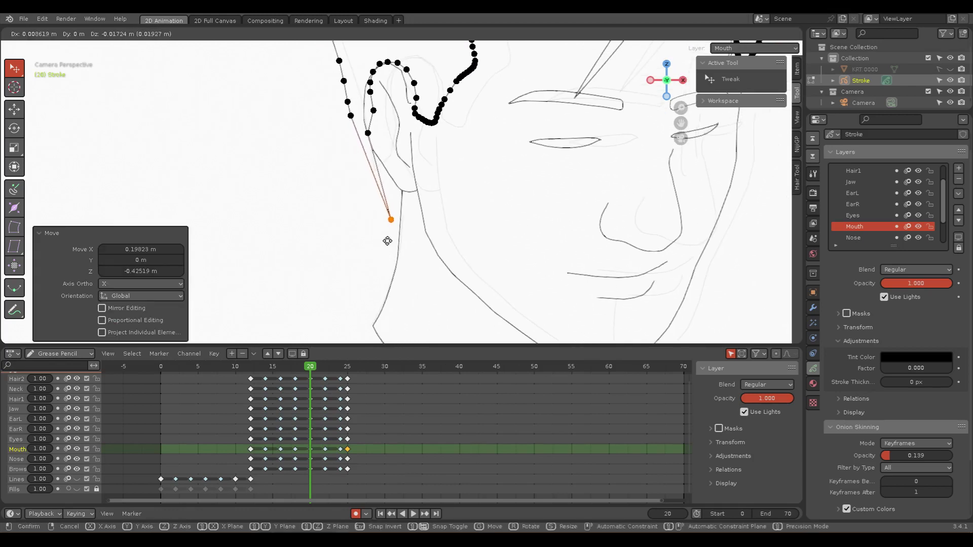
click(390, 242)
Step: Move two more outer-ear points down along the jaw line
click(349, 116)
key(g)
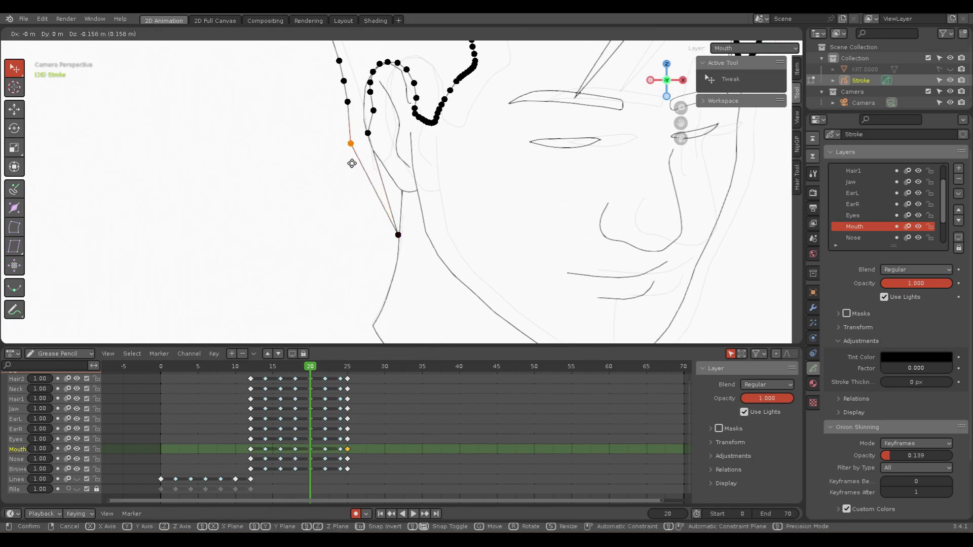
click(369, 188)
click(347, 103)
key(g)
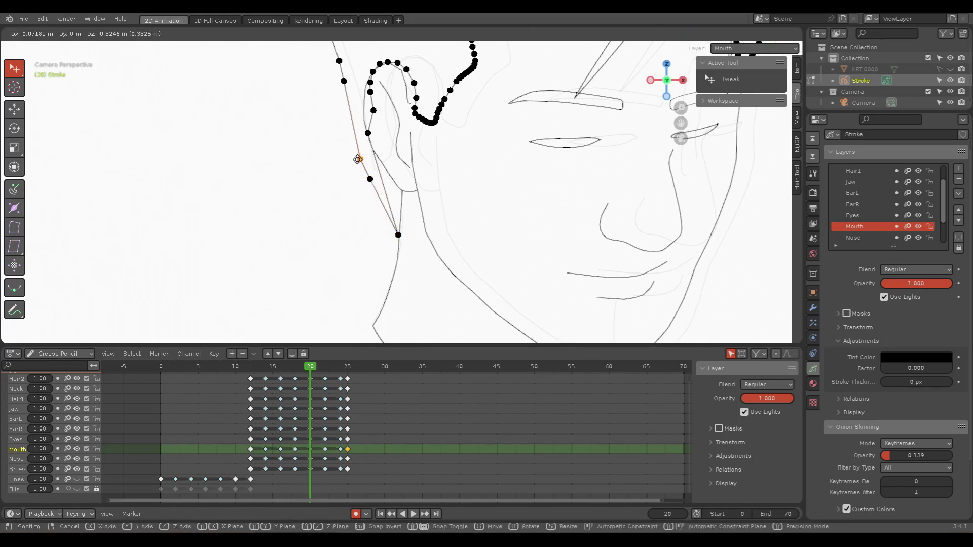
click(360, 154)
scroll(360, 155, up, 2)
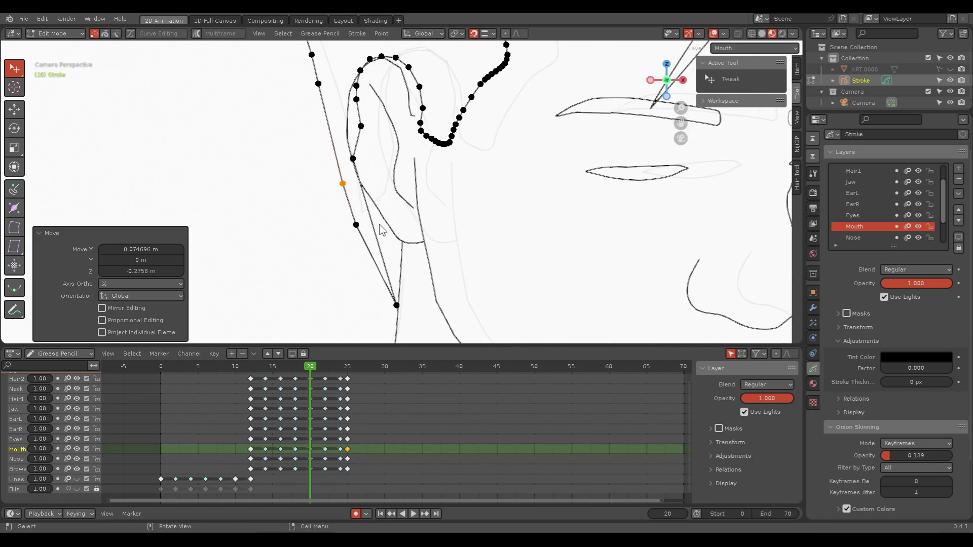
Step: Select the inner ear and long ear-to-jaw outline strokes
click(353, 161)
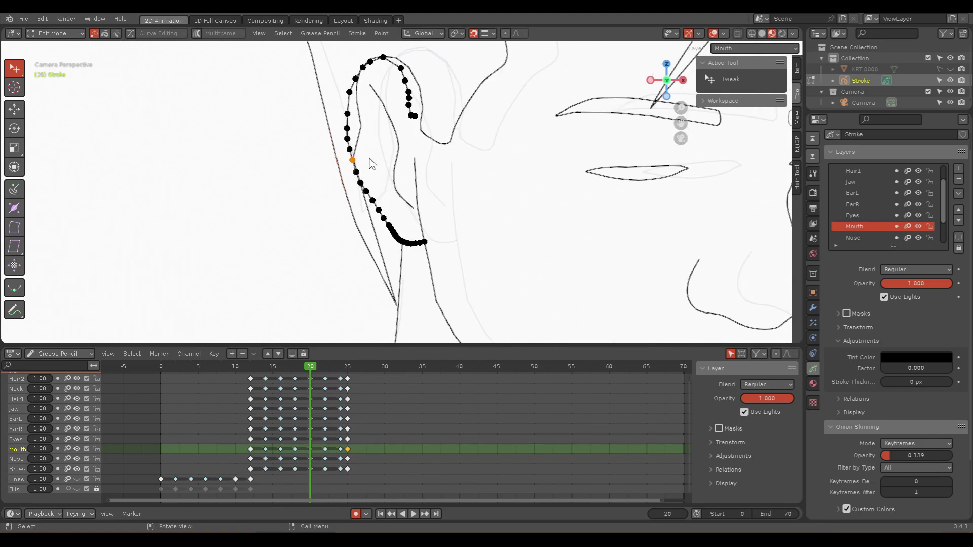
click(359, 153)
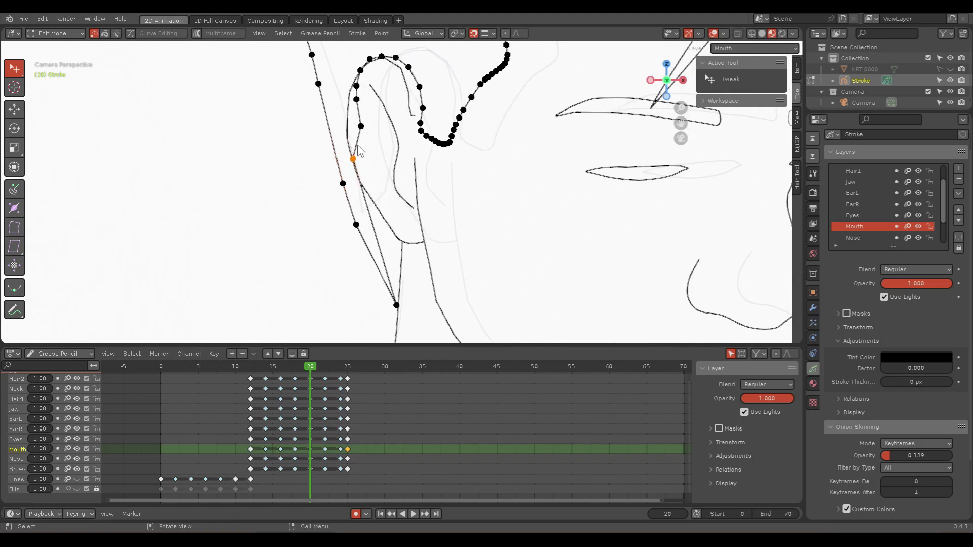
click(377, 226)
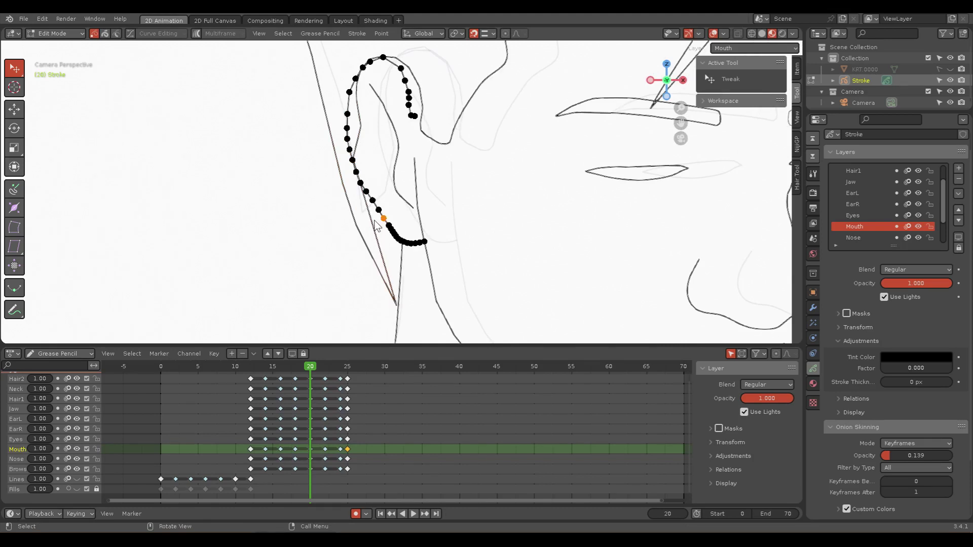
click(396, 303)
shift+middle_drag(377, 160, 384, 205)
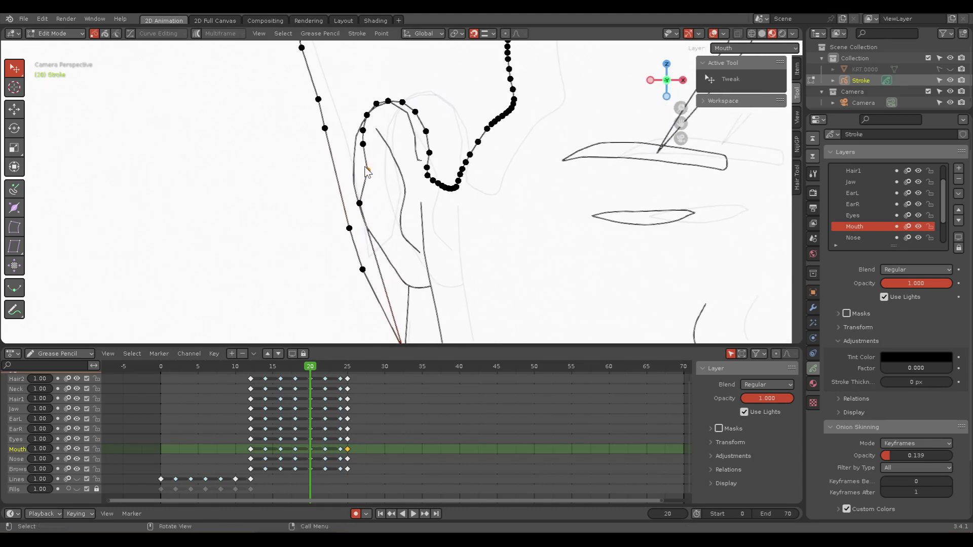
Step: Delete the stray points on the ear outline and the ear-and-jaw stroke
key(x)
click(330, 176)
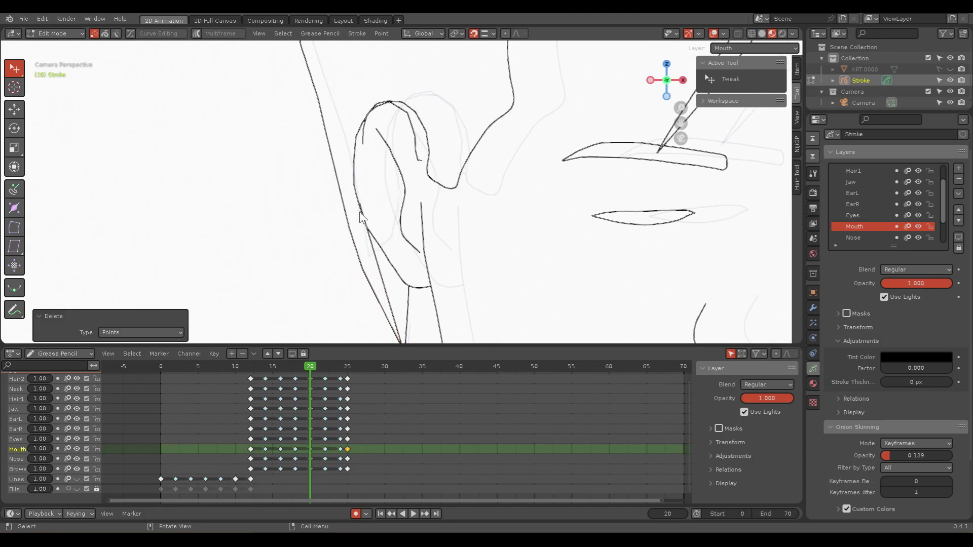
click(371, 240)
click(391, 304)
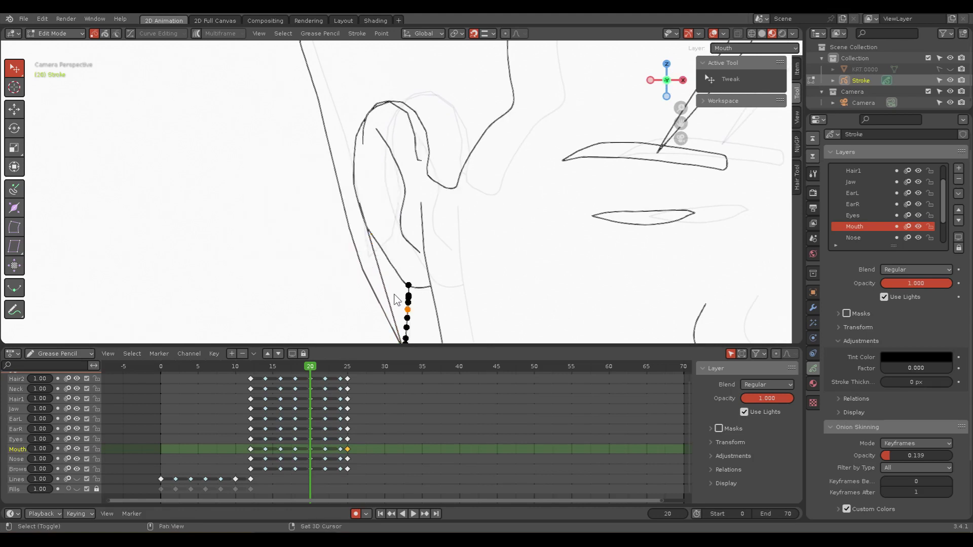
shift+middle_drag(391, 304, 384, 234)
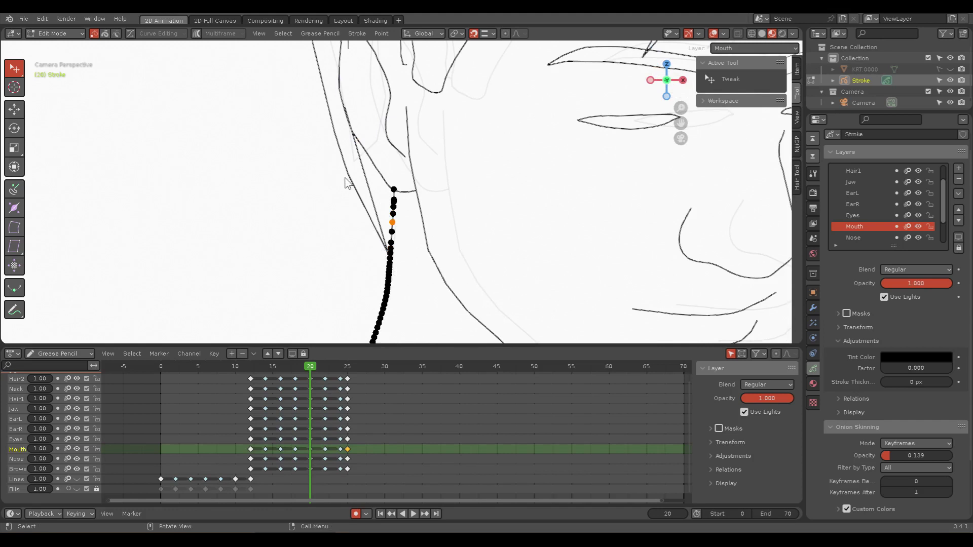
click(349, 186)
click(390, 258)
click(348, 179)
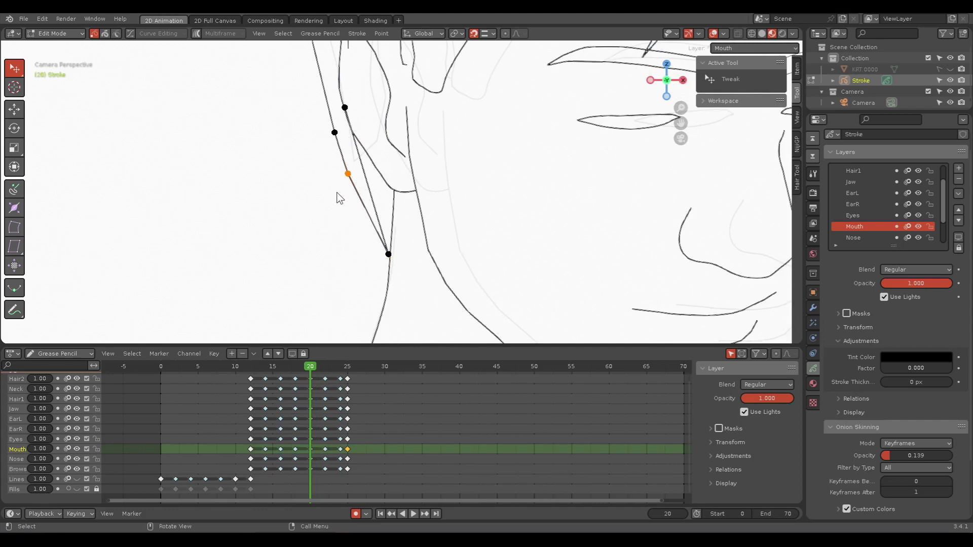
shift+middle_drag(339, 197, 326, 231)
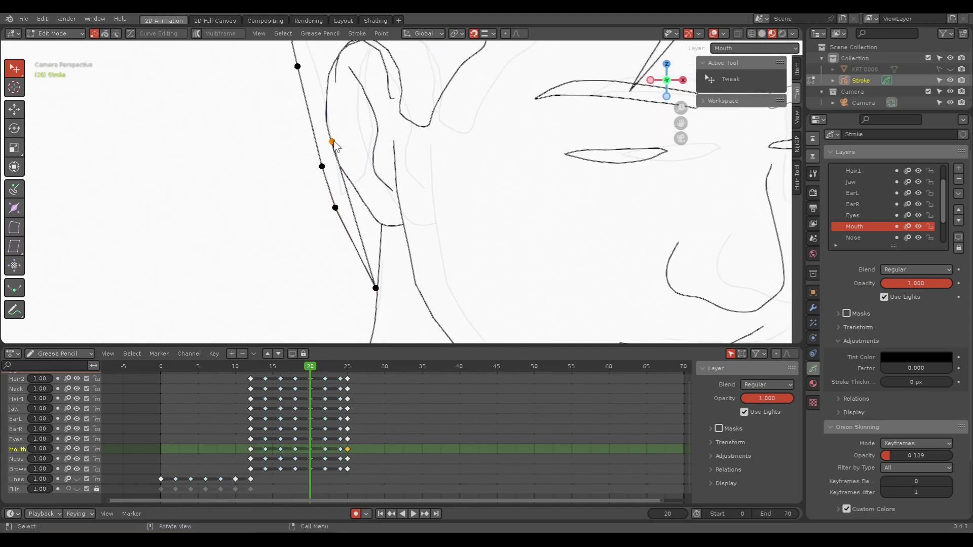
key(x)
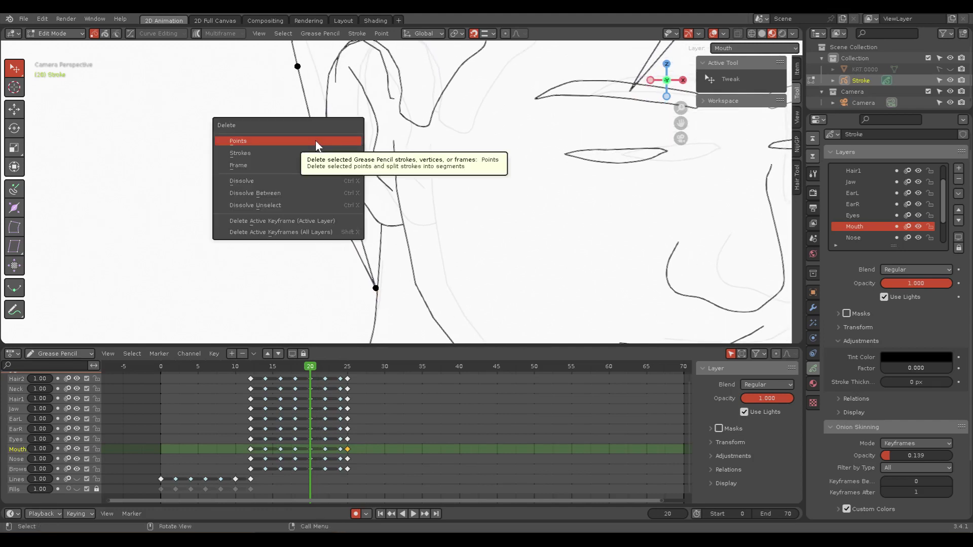
click(315, 141)
Step: Delete a stray ear point and the short extra stroke at the ear top
shift+middle_drag(370, 137, 363, 232)
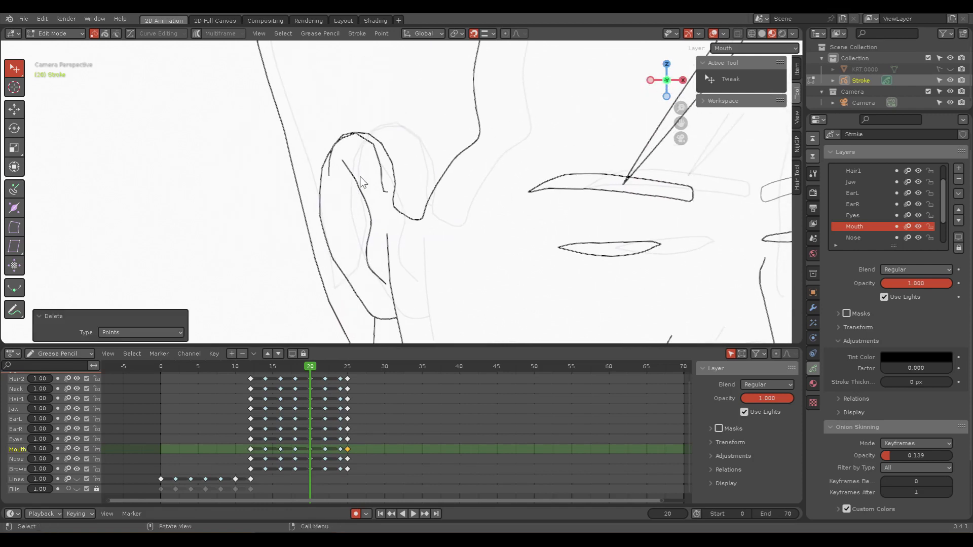
click(394, 176)
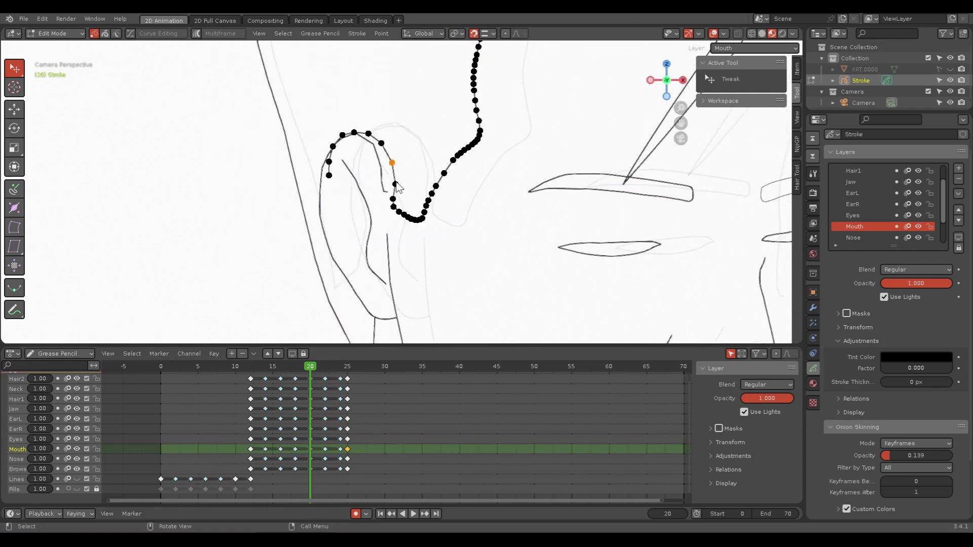
key(x)
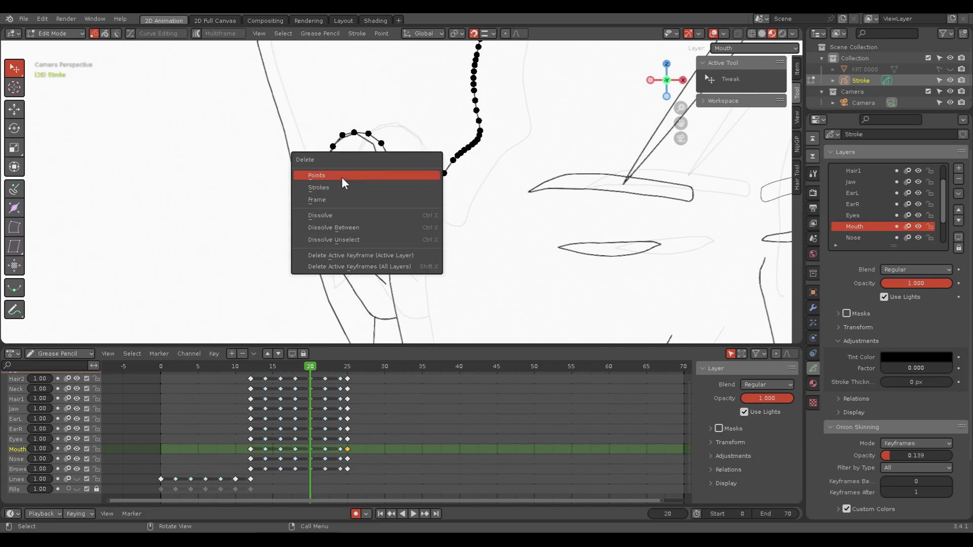
click(342, 177)
click(383, 151)
key(2)
key(x)
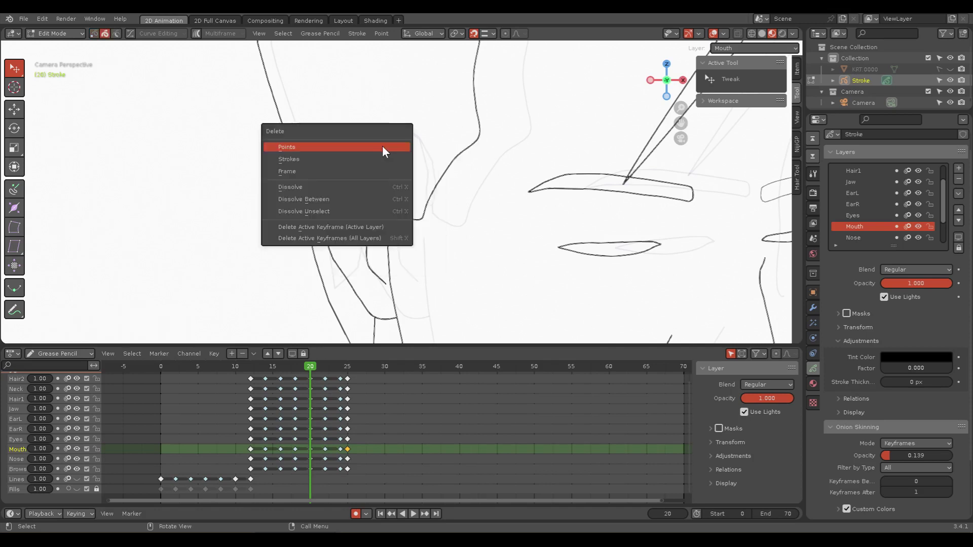
click(381, 146)
Step: Trim the outer ear stroke's end point and move the new end 0.03608 m X, −0.031269 m Z
scroll(408, 163, up, 1)
scroll(427, 205, up, 2)
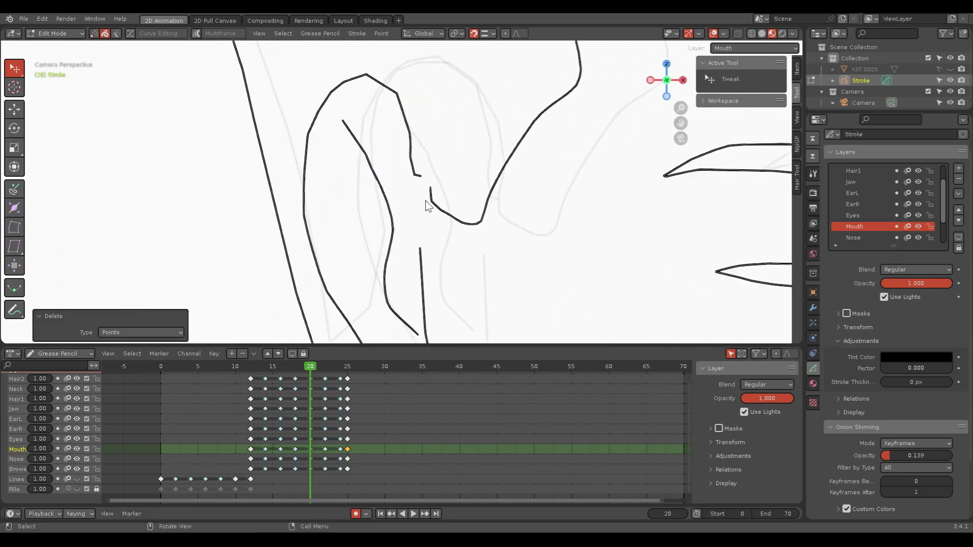
click(420, 178)
scroll(426, 181, up, 2)
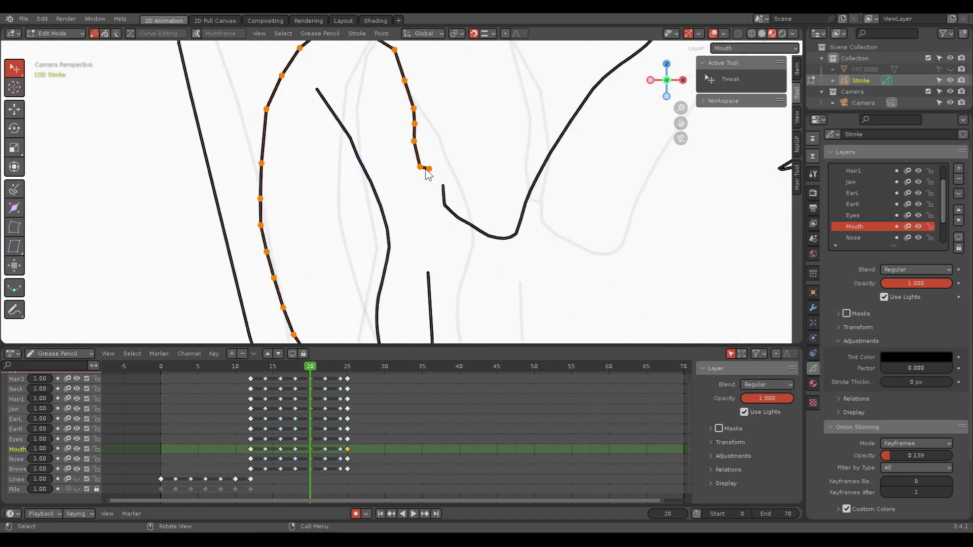
key(x)
click(427, 175)
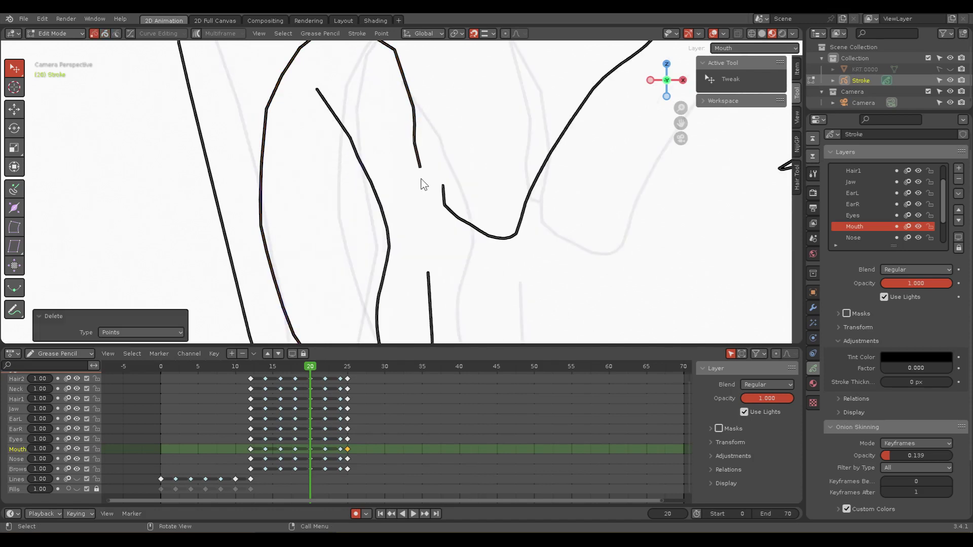
drag(420, 169, 444, 189)
key(ctrl+Tab)
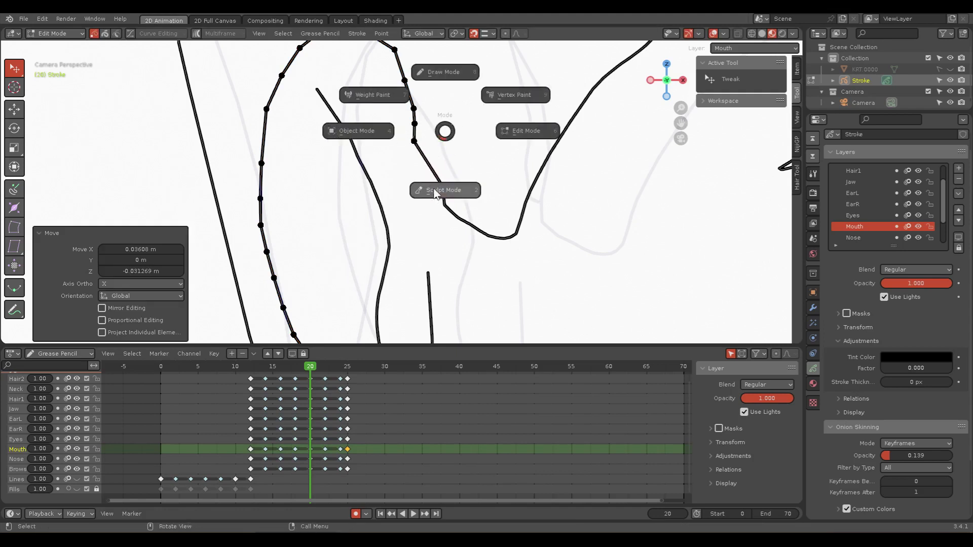
Step: Use the 55 px Grab sculpt brush to pinch frame 20's inner ear curve into a sharp corner
click(441, 191)
mouse_move(398, 197)
mouse_down()
mouse_move(369, 86)
mouse_move(348, 70)
mouse_move(344, 87)
mouse_move(385, 152)
mouse_up()
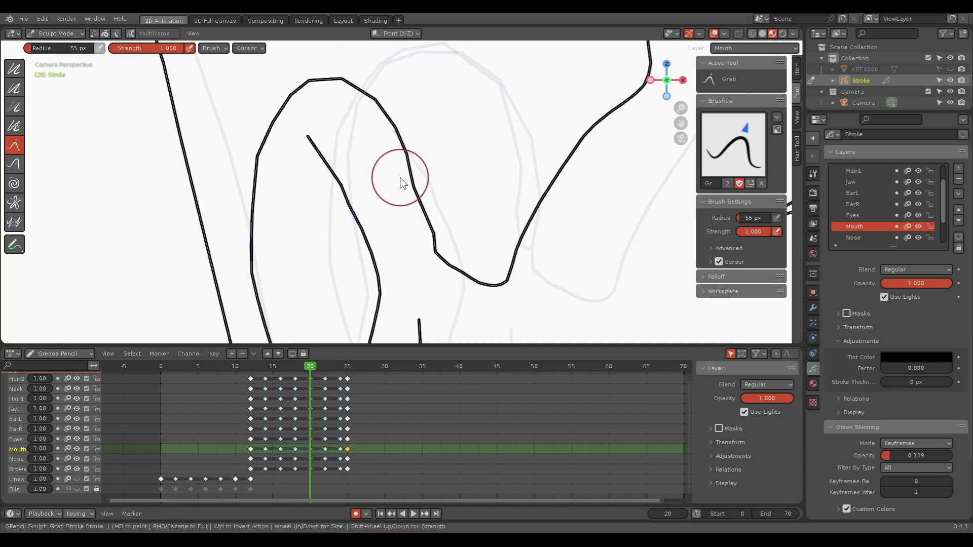
drag(456, 261, 440, 260)
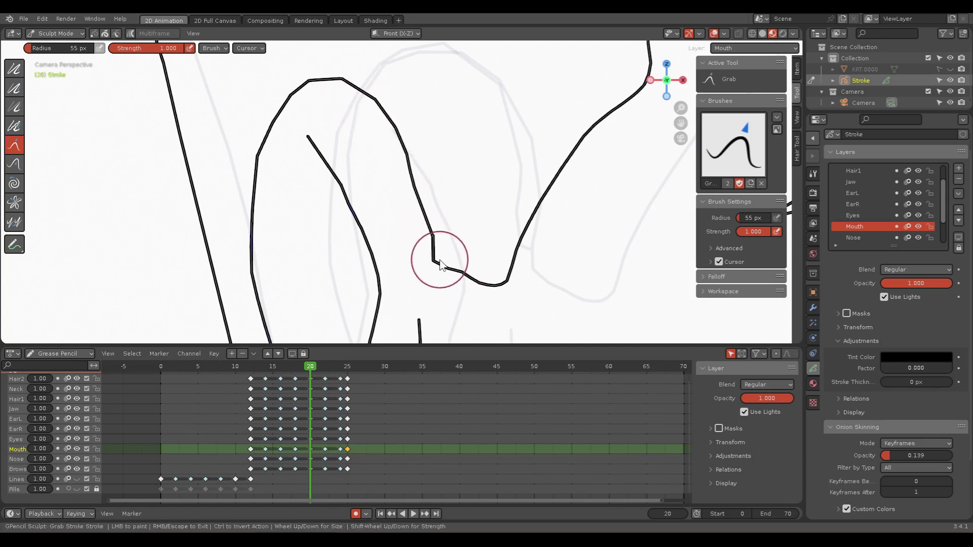
scroll(456, 223, down, 3)
scroll(434, 183, down, 2)
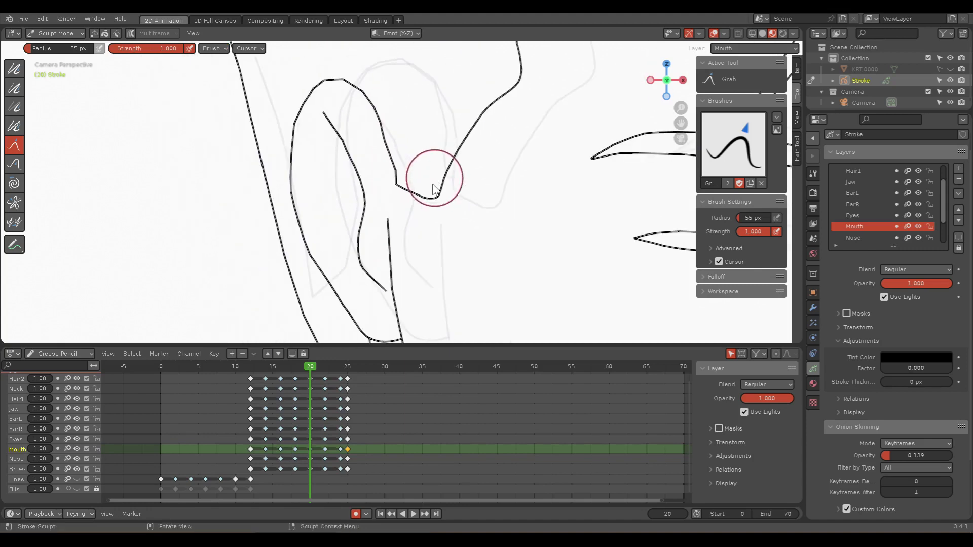
scroll(456, 218, down, 2)
scroll(461, 213, down, 1)
scroll(415, 152, down, 1)
scroll(226, 282, up, 3)
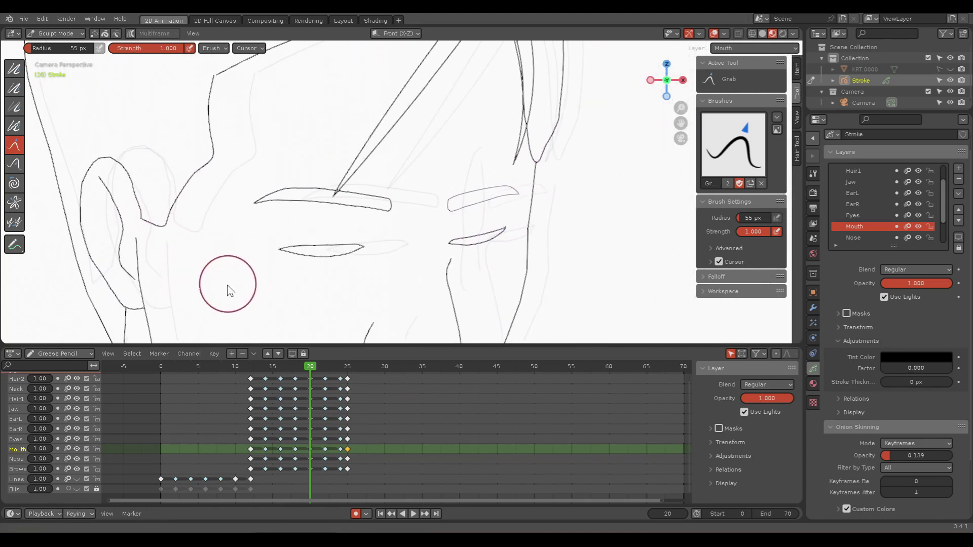
scroll(288, 297, up, 5)
scroll(278, 217, down, 1)
scroll(392, 211, up, 5)
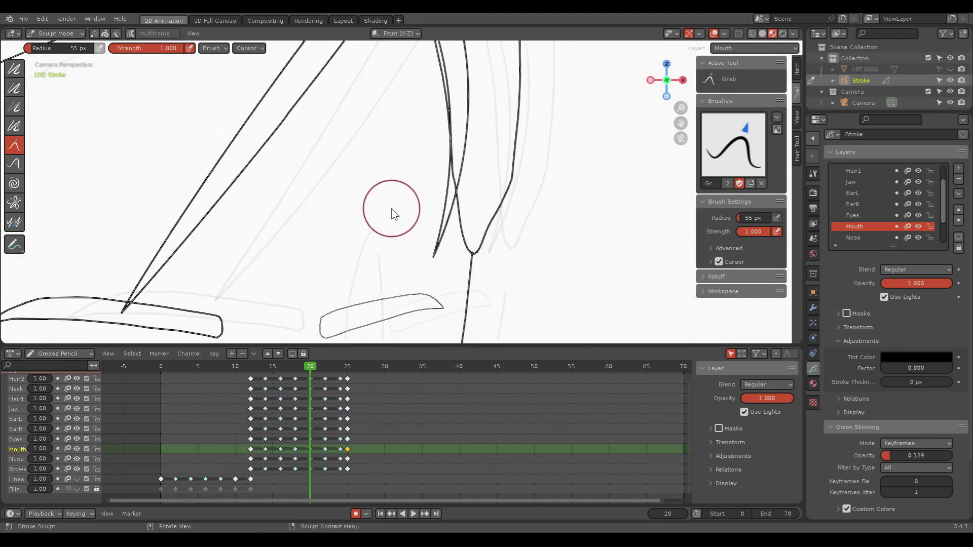
scroll(387, 217, down, 2)
scroll(383, 218, down, 2)
scroll(405, 208, up, 2)
scroll(433, 197, up, 2)
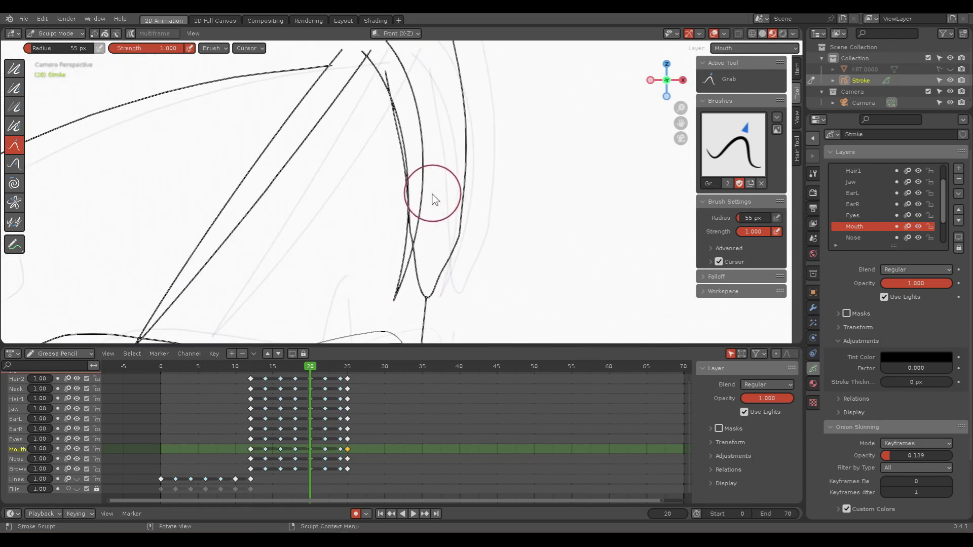
scroll(434, 195, up, 1)
key(ctrl+Tab)
Step: Back in Edit Mode, delete the joining points to split the overlapping hair strokes apart
click(509, 179)
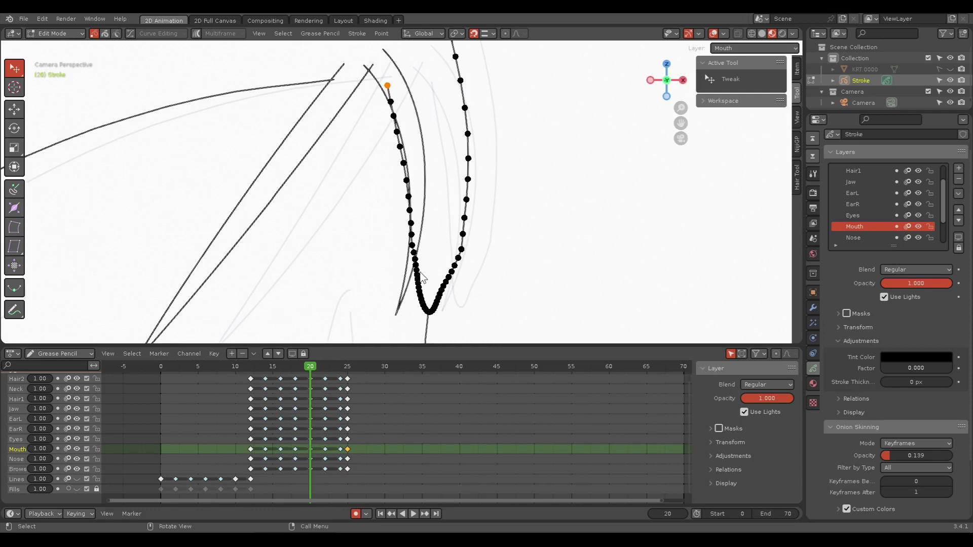
scroll(422, 277, up, 3)
scroll(440, 158, down, 1)
scroll(440, 165, up, 1)
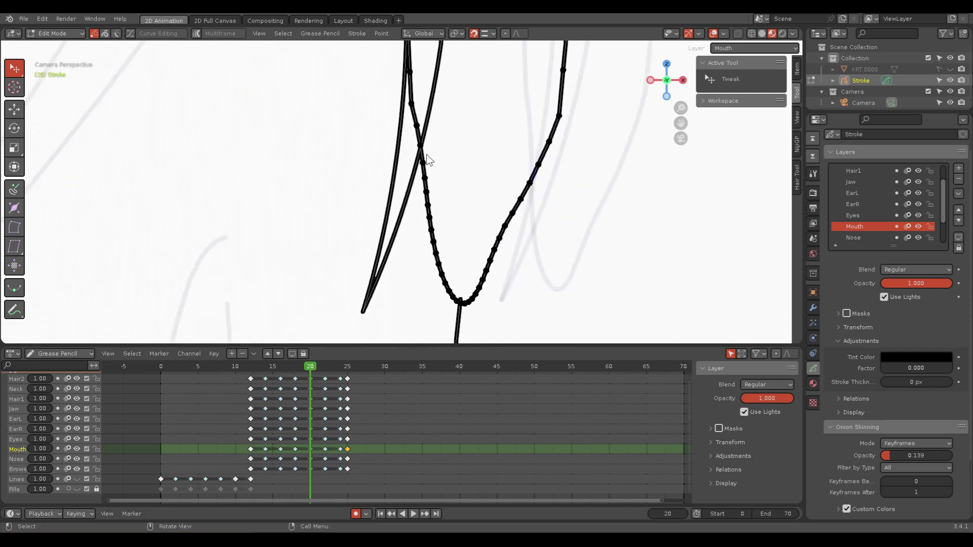
key(x)
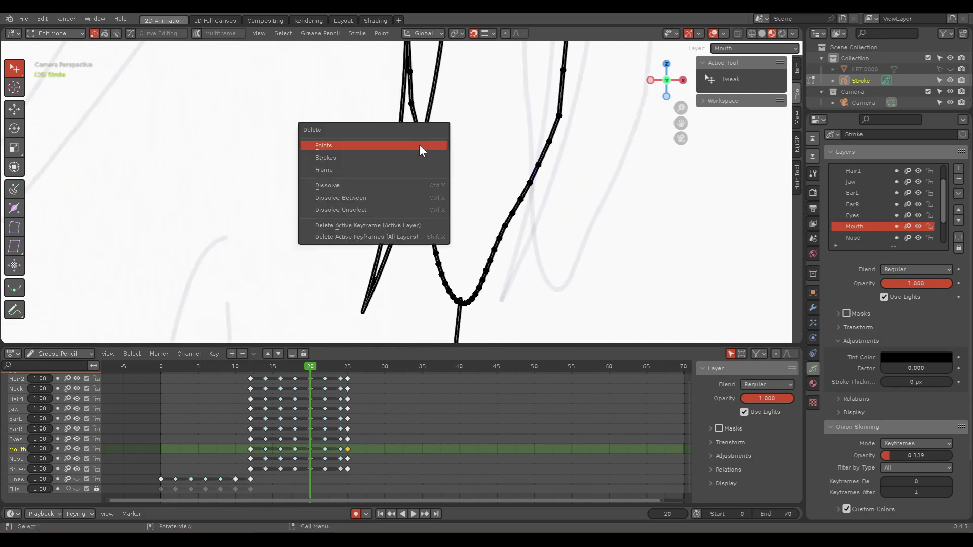
click(366, 144)
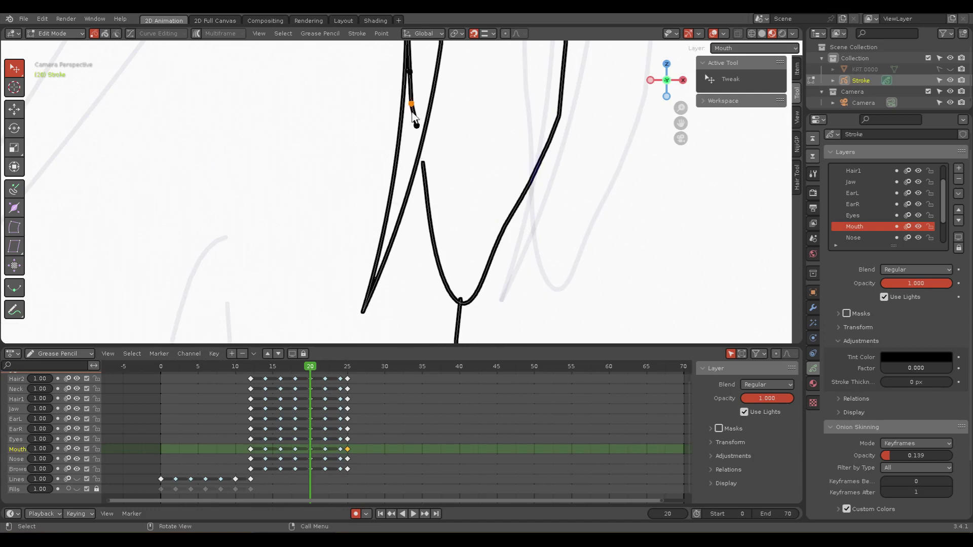
click(383, 117)
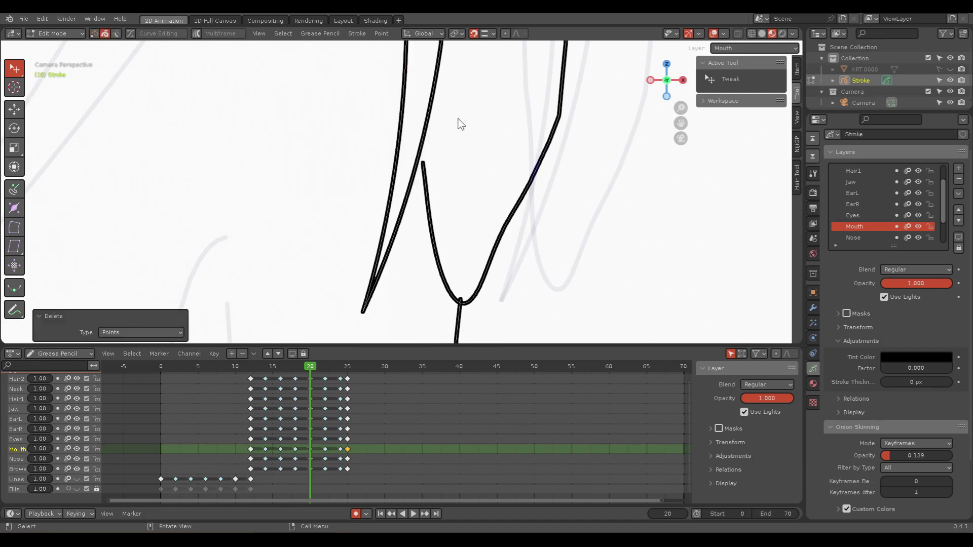
Step: Move the freed stroke end up onto the neighbouring hair line
shift+middle_drag(458, 125, 462, 162)
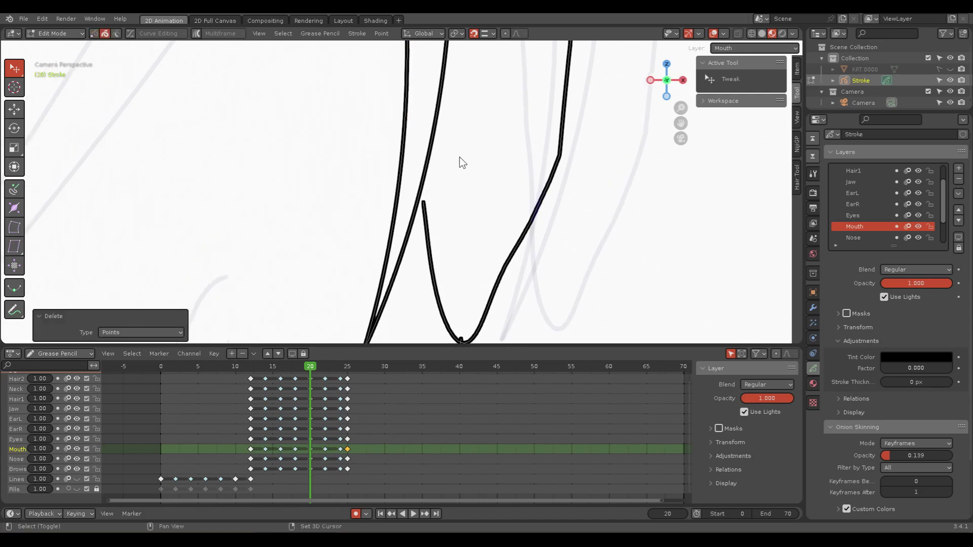
click(425, 203)
drag(426, 203, 424, 184)
click(424, 177)
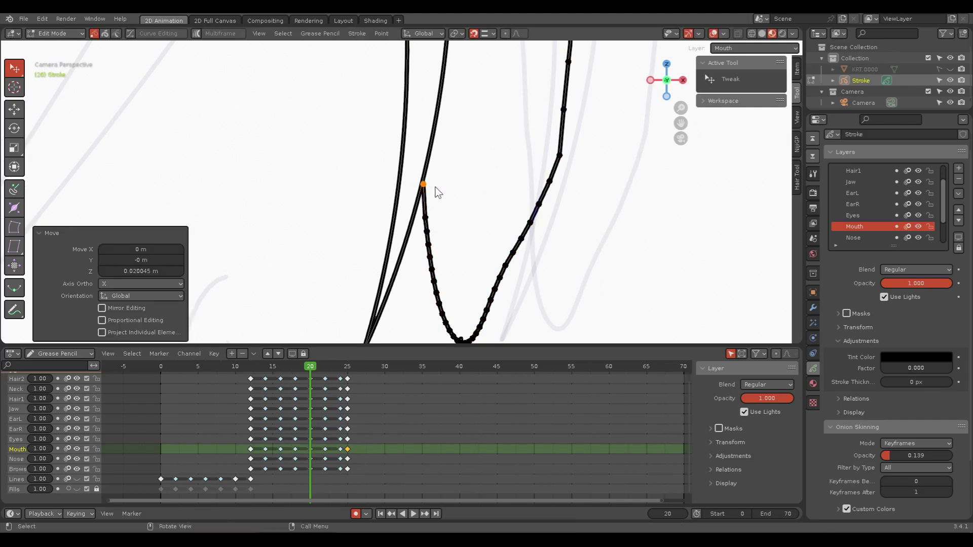
Step: Nudge another line's end left so it tucks into its crossing
scroll(456, 208, down, 3)
shift+middle_drag(442, 192, 491, 241)
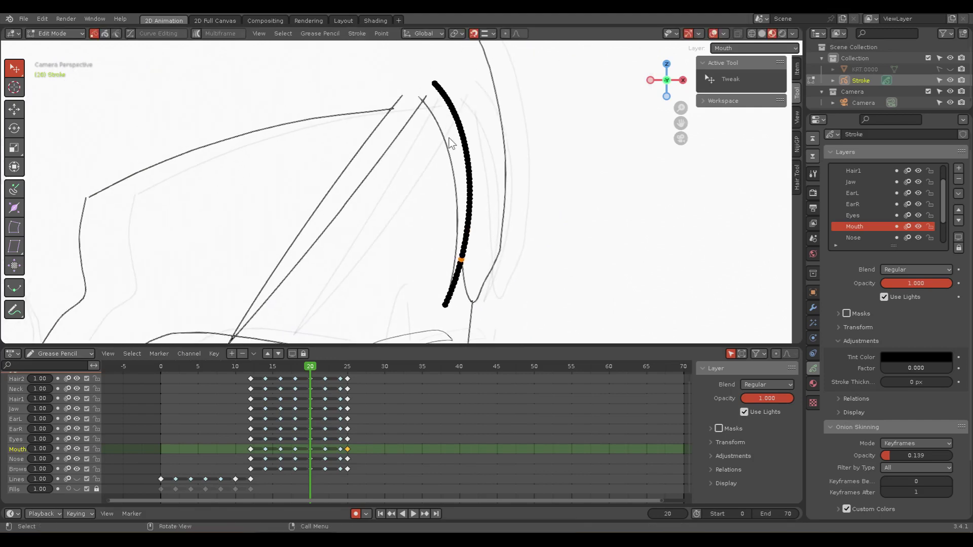
scroll(394, 124, up, 3)
scroll(489, 315, up, 2)
scroll(476, 235, up, 1)
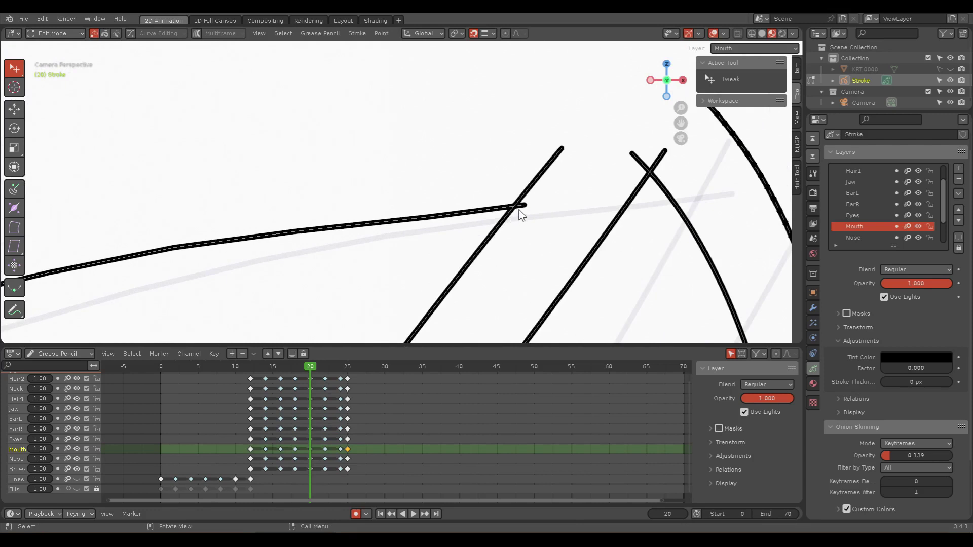
drag(524, 206, 513, 208)
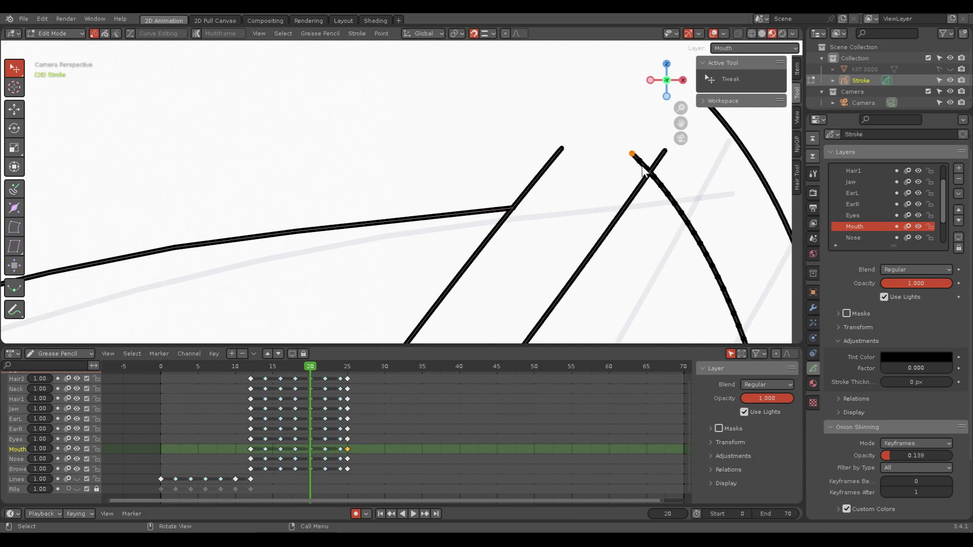
Step: On frame 20, delete the overlapping mouth points and move the new endpoint onto the crossing line
key(x)
click(619, 150)
click(654, 178)
drag(654, 177, 650, 173)
scroll(598, 177, down, 2)
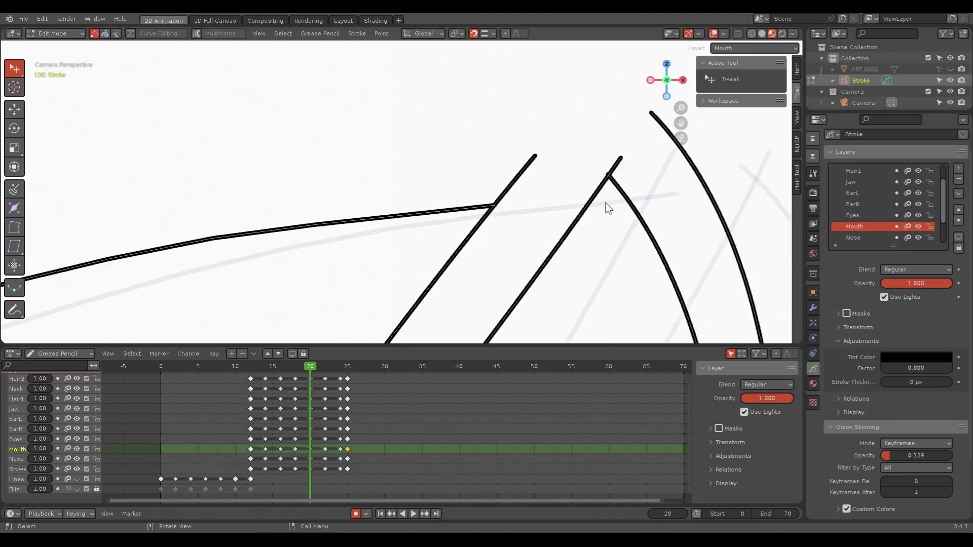
scroll(606, 202, down, 2)
Step: On frame 22, pull the loose endpoint left onto the adjoining line
click(328, 365)
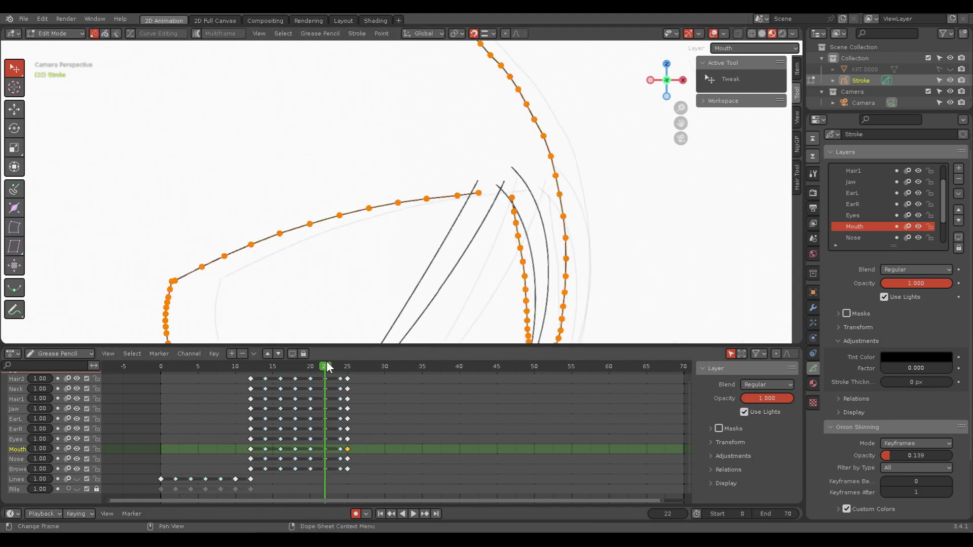
click(506, 236)
scroll(514, 235, up, 3)
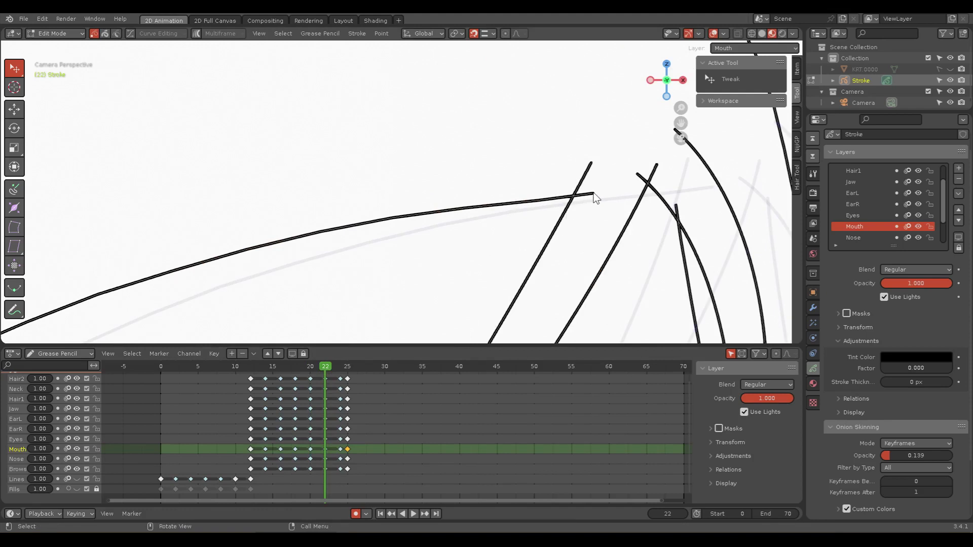
drag(594, 194, 568, 195)
Step: Delete the overshooting mouth-stroke points and move the loose endpoint onto the other line
scroll(659, 188, up, 2)
scroll(679, 199, up, 2)
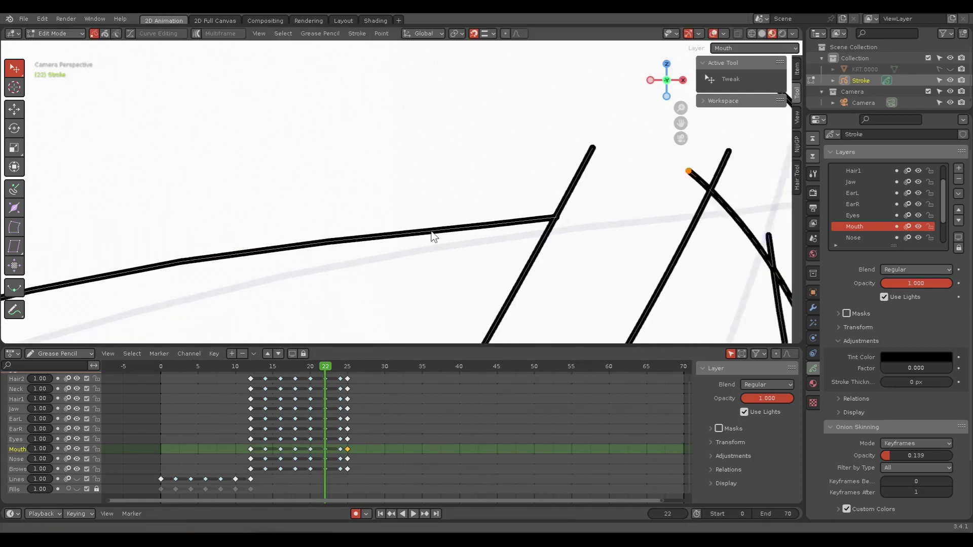
scroll(433, 235, up, 2)
scroll(235, 239, up, 2)
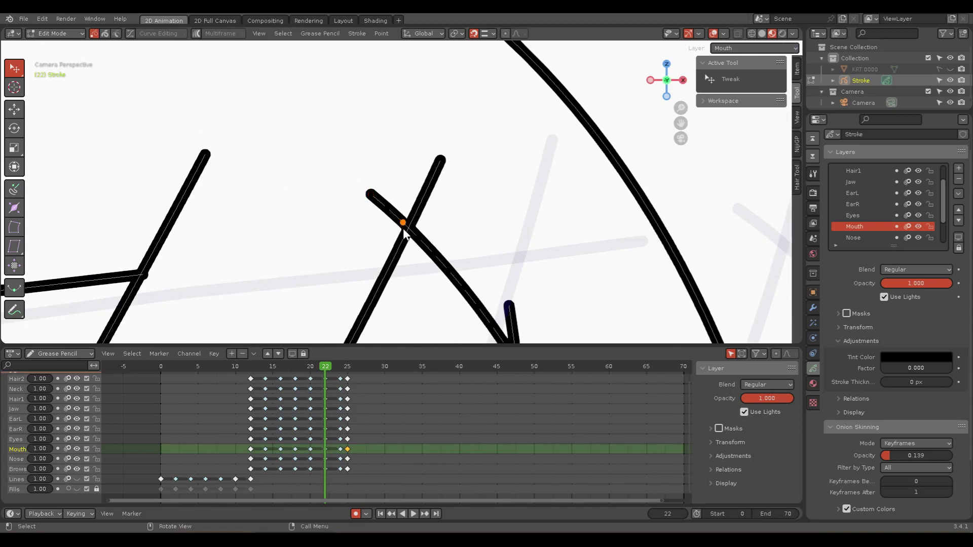
shift+click(372, 193)
key(x)
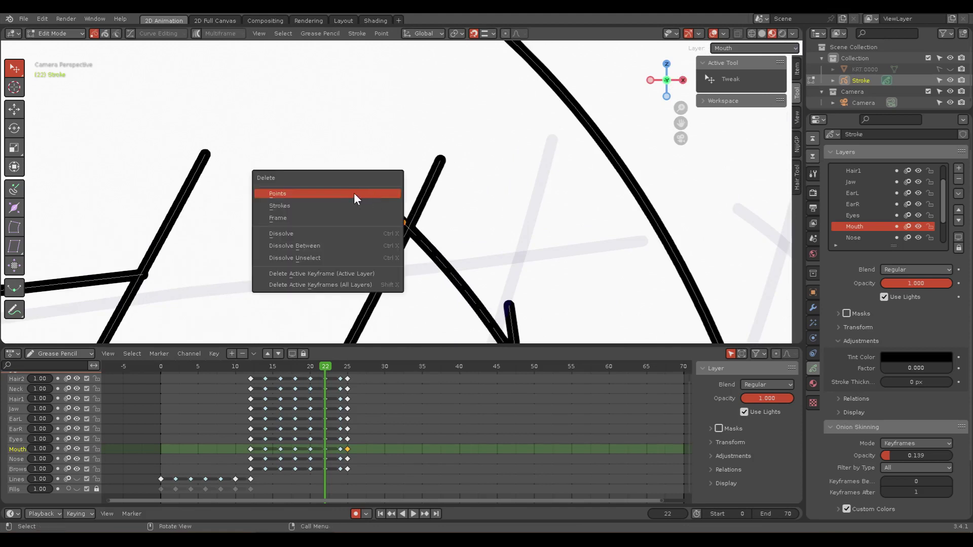
click(354, 193)
shift+middle_drag(433, 250, 412, 187)
drag(396, 171, 389, 168)
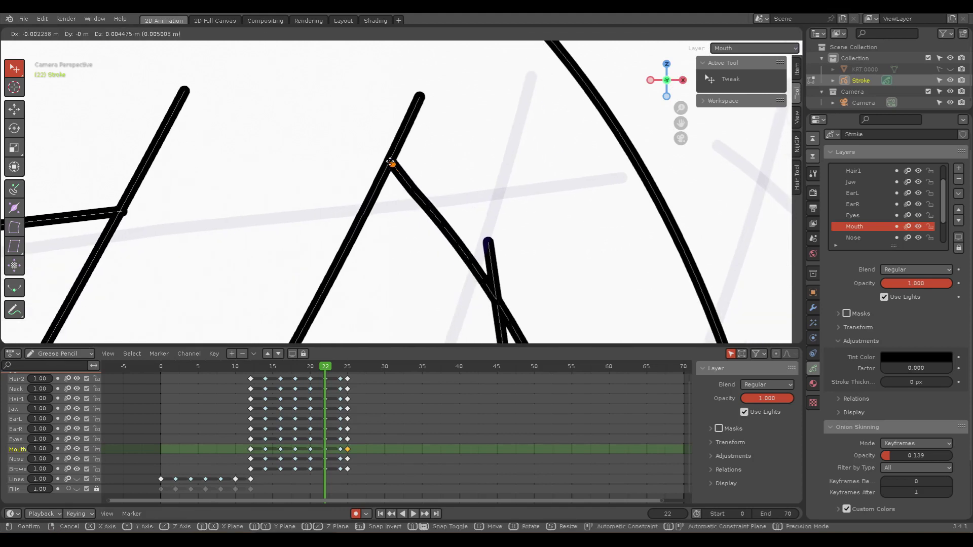
Step: Delete a mouth-stroke point to split the stroke at the next loose end
shift+middle_drag(562, 267, 504, 153)
click(430, 128)
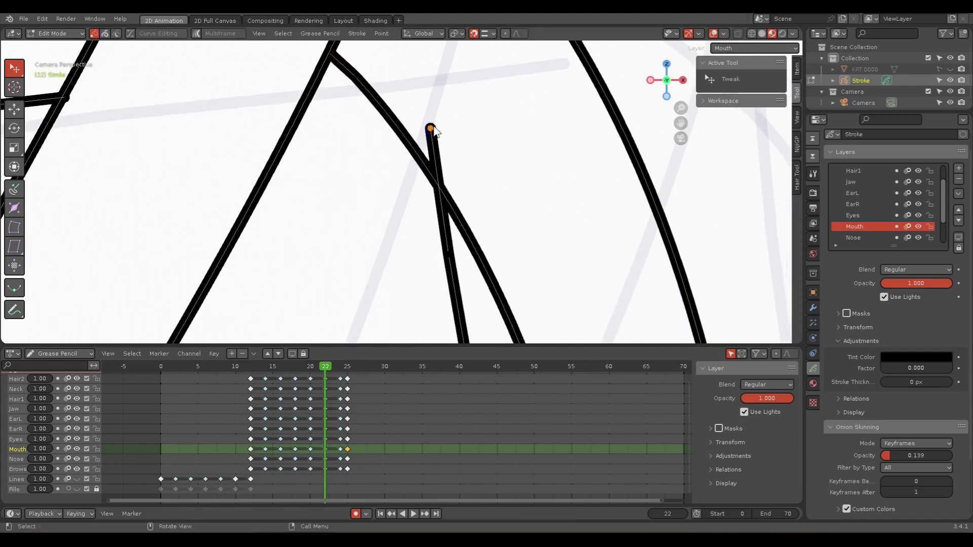
scroll(499, 261, down, 3)
shift+middle_drag(495, 271, 456, 137)
scroll(456, 137, down, 2)
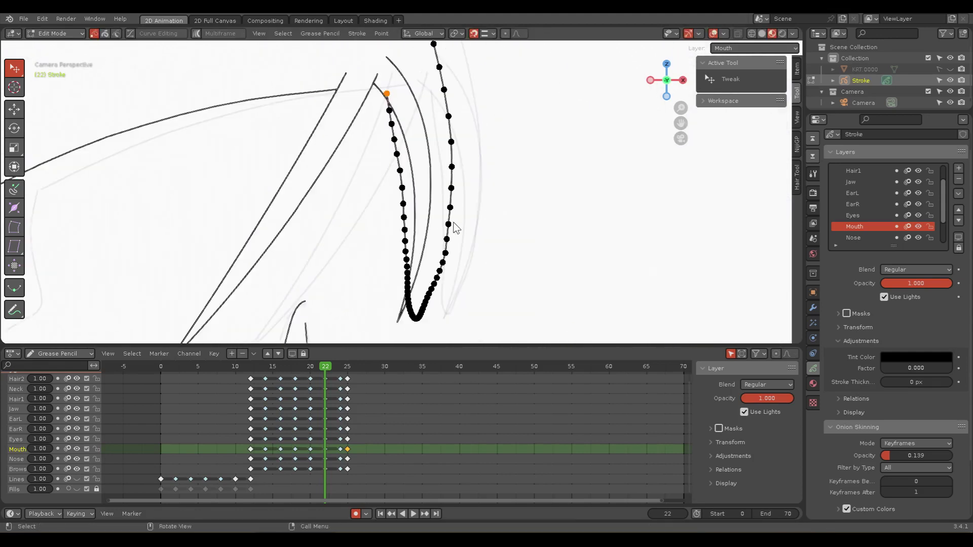
mouse_move(456, 223)
shift+middle_down()
mouse_move(487, 146)
mouse_move(387, 271)
shift+middle_up()
scroll(452, 167, up, 2)
scroll(504, 152, up, 2)
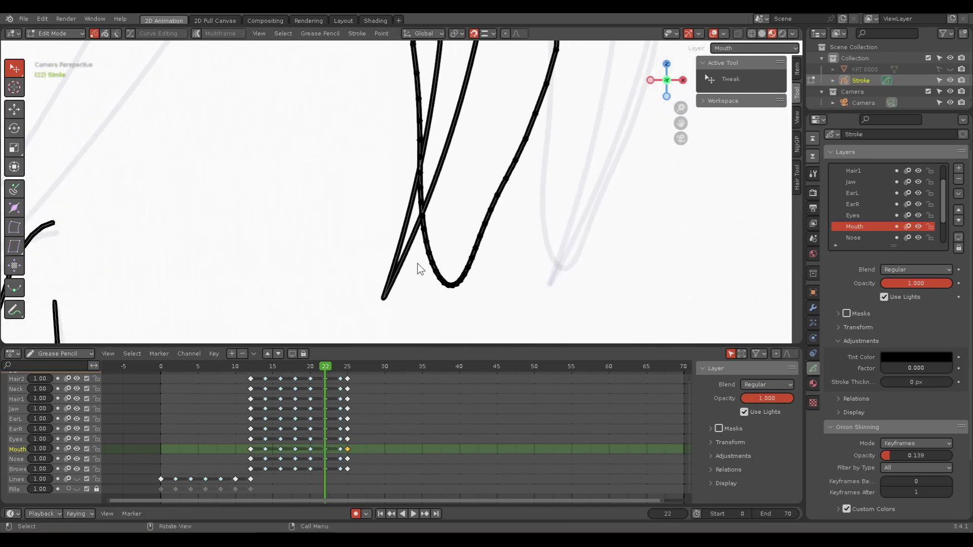
scroll(436, 227, up, 3)
key(x)
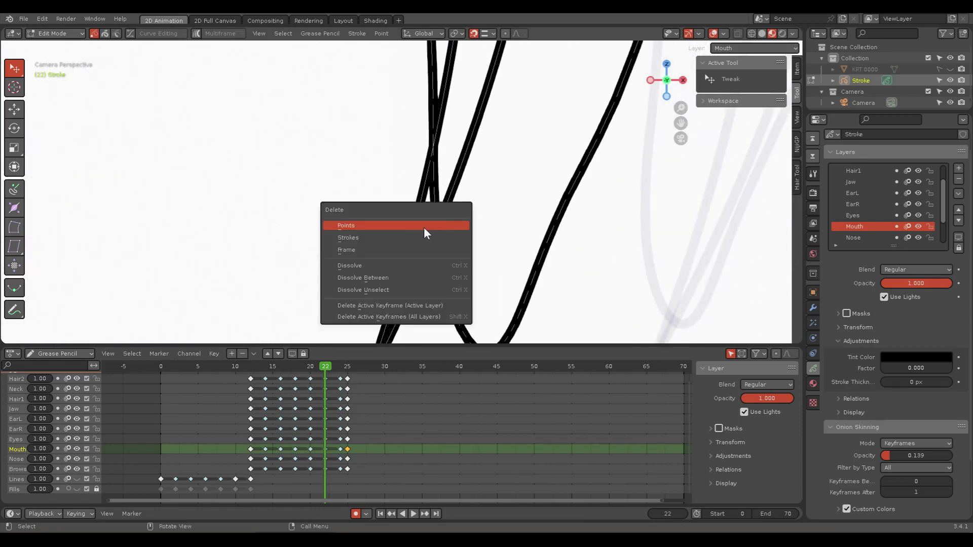
click(424, 227)
Step: Remove the leftover upper hooked segment and join the hook's endpoint to the neighbouring line
click(436, 195)
key(2)
key(x)
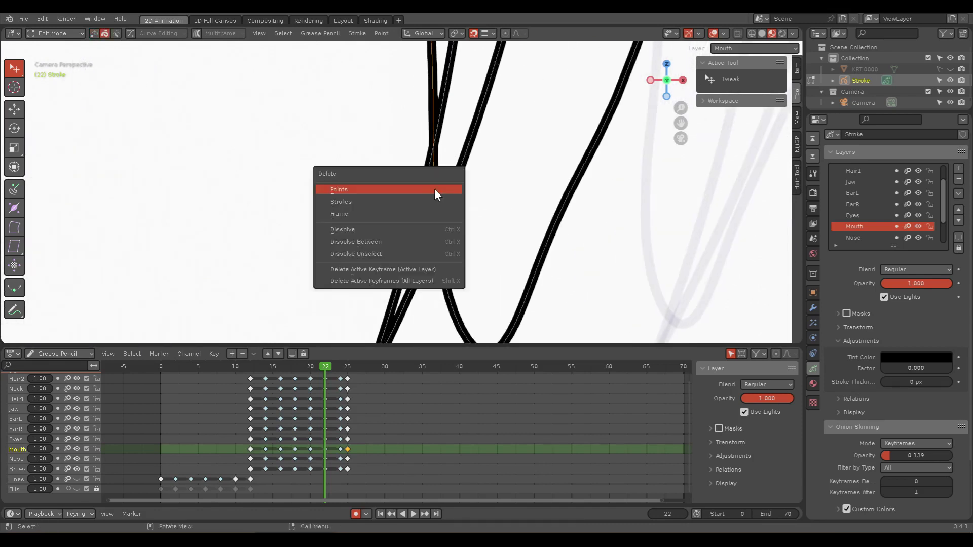
click(434, 190)
click(437, 268)
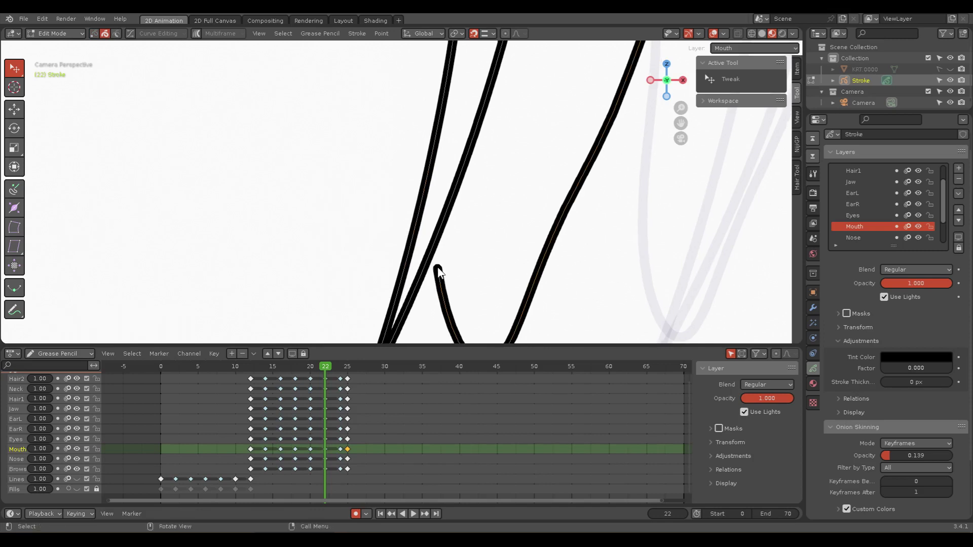
key(1)
click(437, 268)
drag(437, 267, 434, 253)
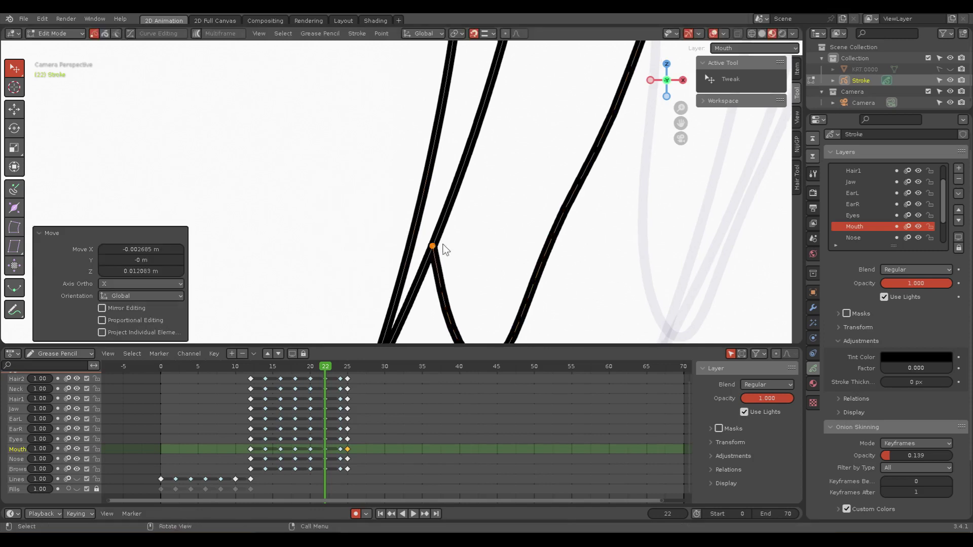
Step: Move the Mouth stroke's top endpoint up into its new position
scroll(500, 155, down, 5)
scroll(500, 337, up, 3)
scroll(511, 203, down, 3)
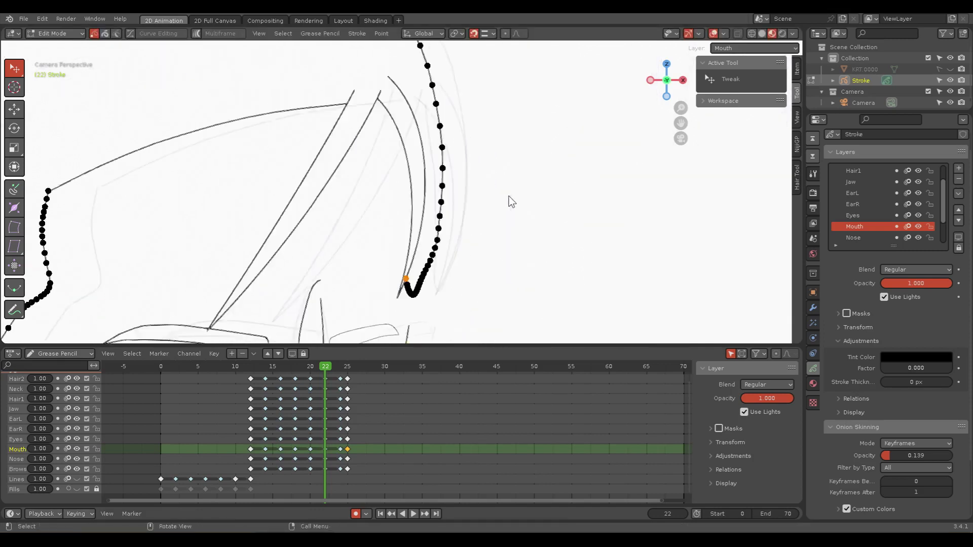
shift+scroll(492, 208, down, 2)
shift+scroll(428, 179, down, 4)
click(458, 135)
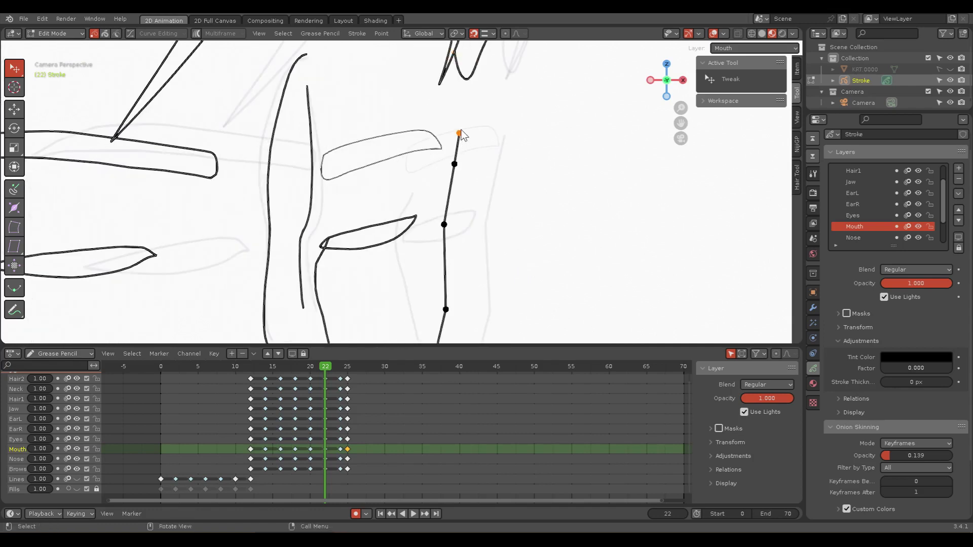
scroll(532, 156, up, 1)
scroll(486, 232, up, 2)
key(g)
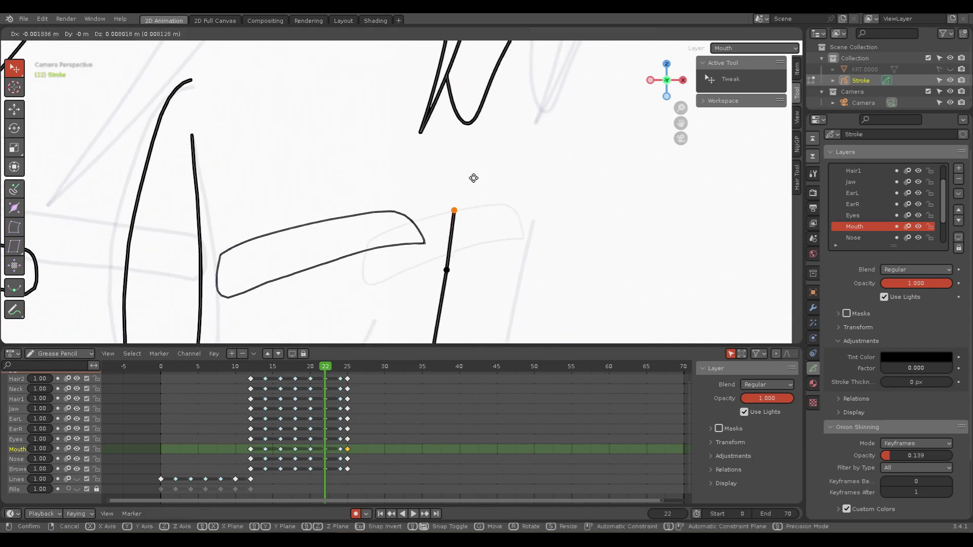
click(469, 69)
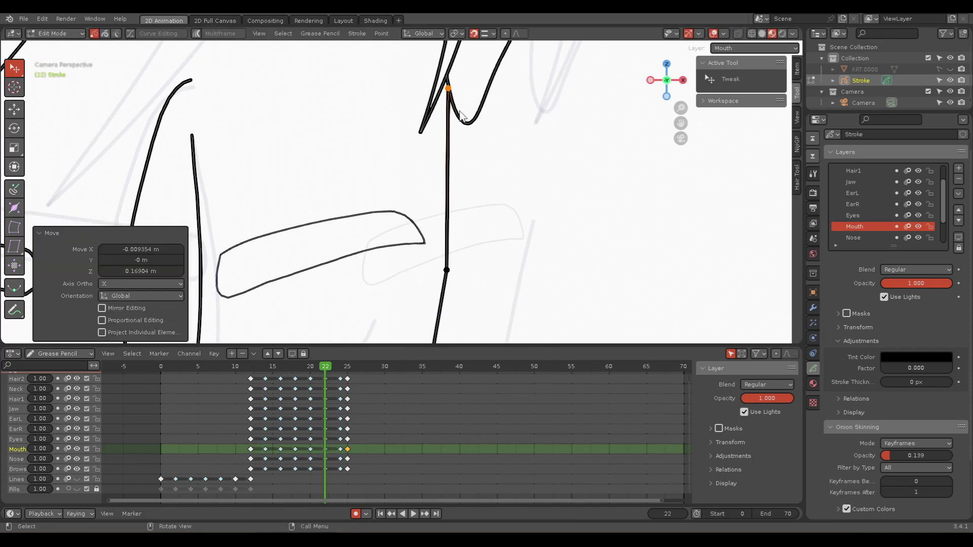
click(458, 247)
Step: Move another Mouth endpoint into place, then select the Mouth stroke at its V bottom
key(g)
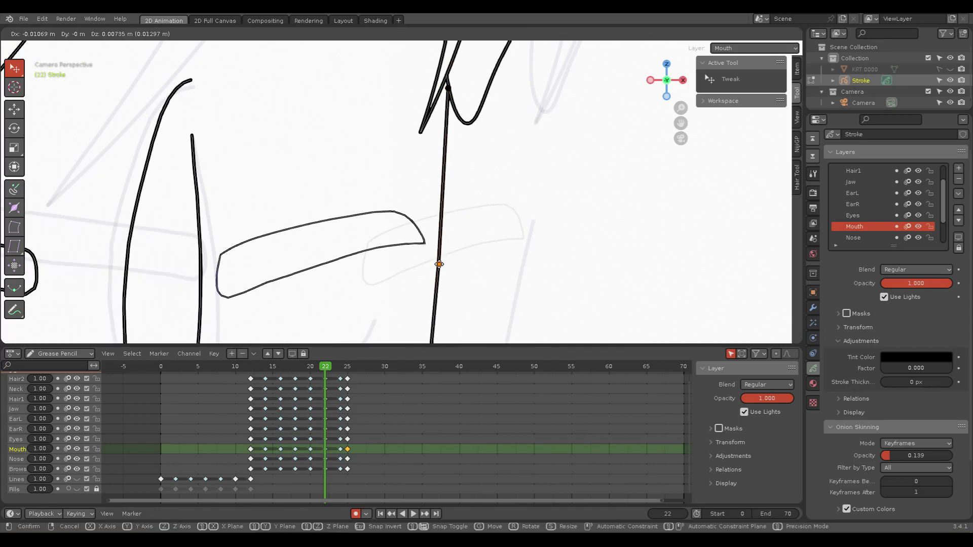
click(439, 265)
click(476, 261)
scroll(479, 266, down, 2)
scroll(479, 256, up, 1)
scroll(474, 228, up, 1)
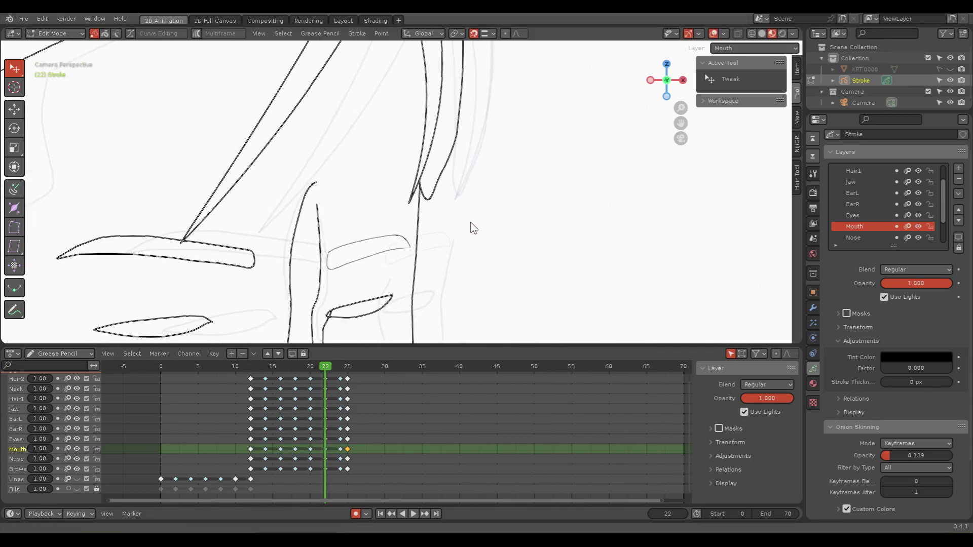
scroll(446, 214, up, 1)
click(453, 207)
scroll(452, 209, up, 3)
shift+middle_drag(565, 229, 444, 198)
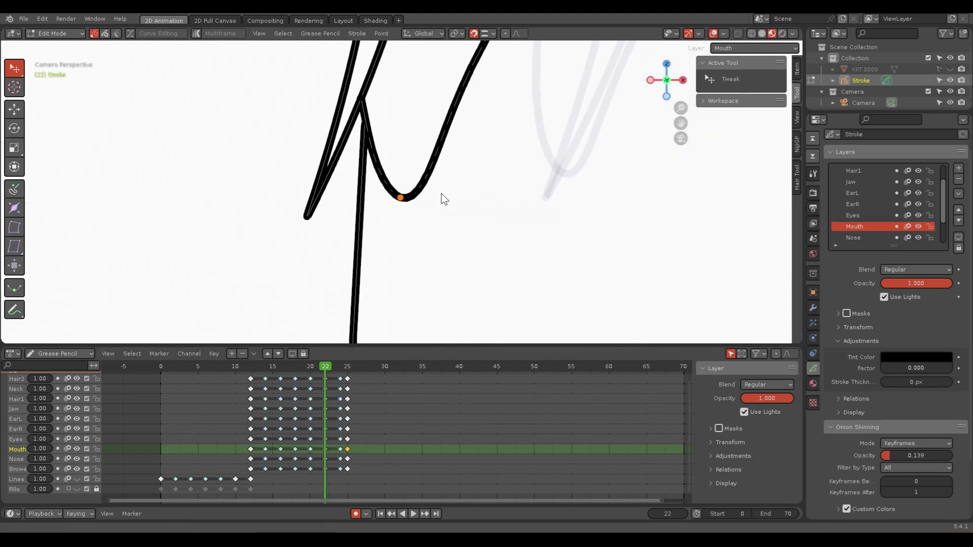
Step: Sculpt the mouth's V bottom toward the vertical line, then return to Edit Mode
key(ctrl+Tab)
click(435, 252)
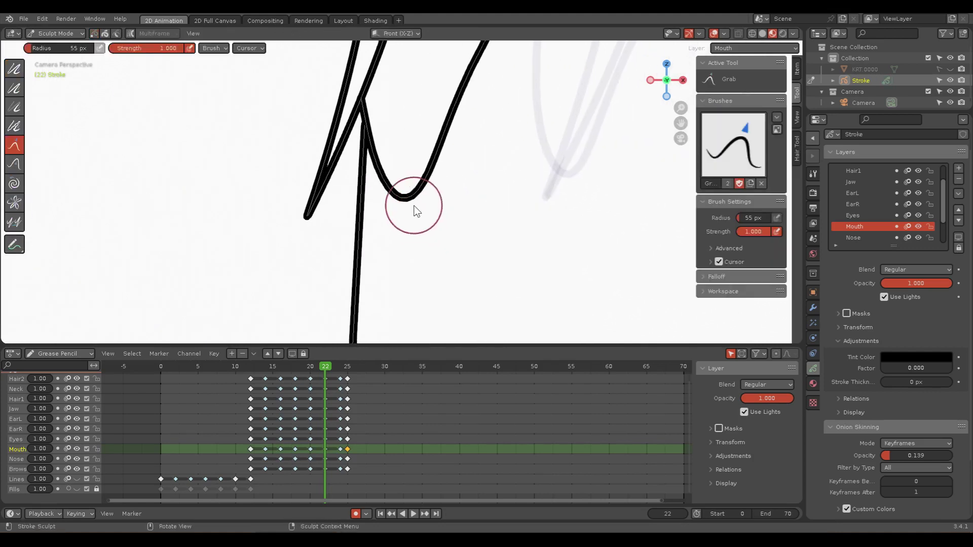
mouse_move(401, 203)
mouse_down()
mouse_move(365, 211)
mouse_move(384, 188)
mouse_move(377, 181)
mouse_move(390, 208)
mouse_move(354, 215)
mouse_move(369, 206)
mouse_move(369, 191)
mouse_up()
key(ctrl+Tab)
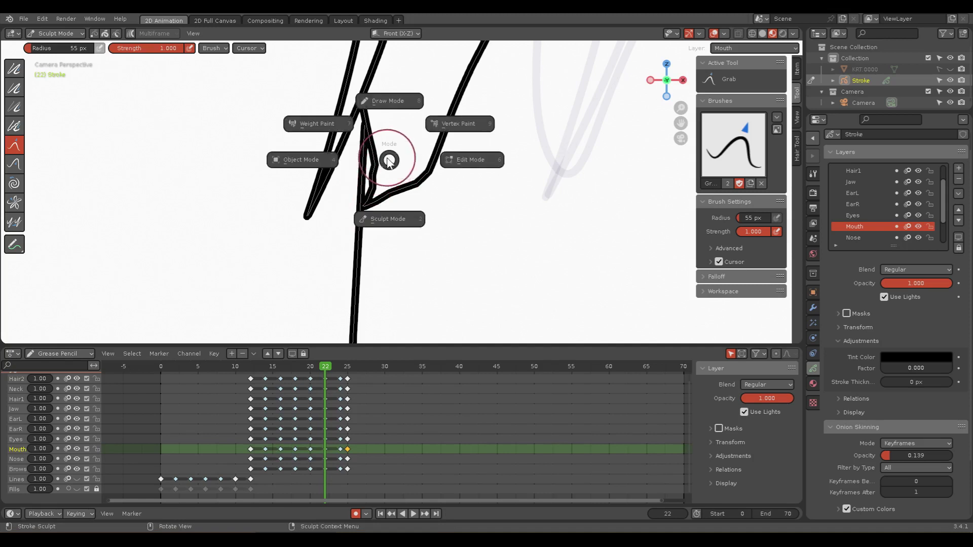
click(470, 168)
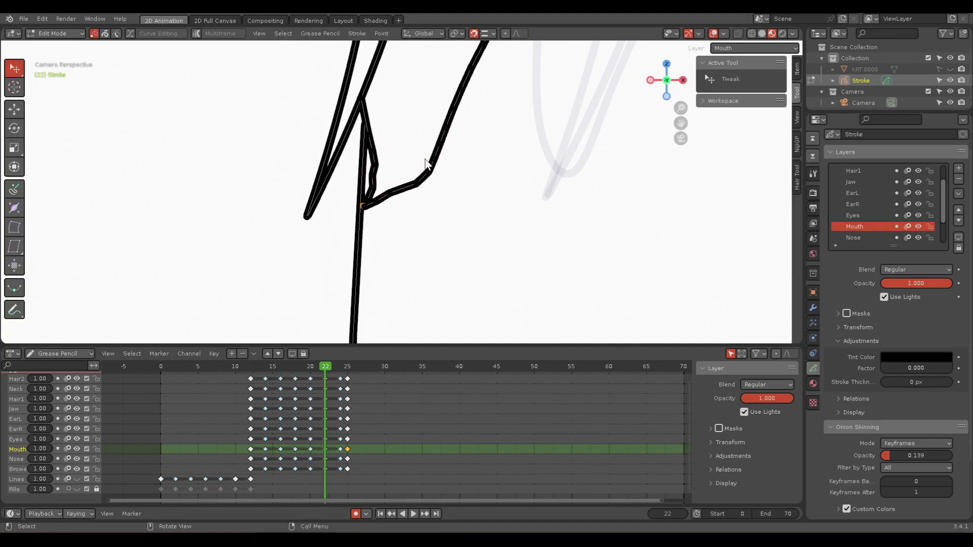
Step: Split the stroke, move the new endpoint up to the vertical line, and delete the short spur
key(x)
click(375, 195)
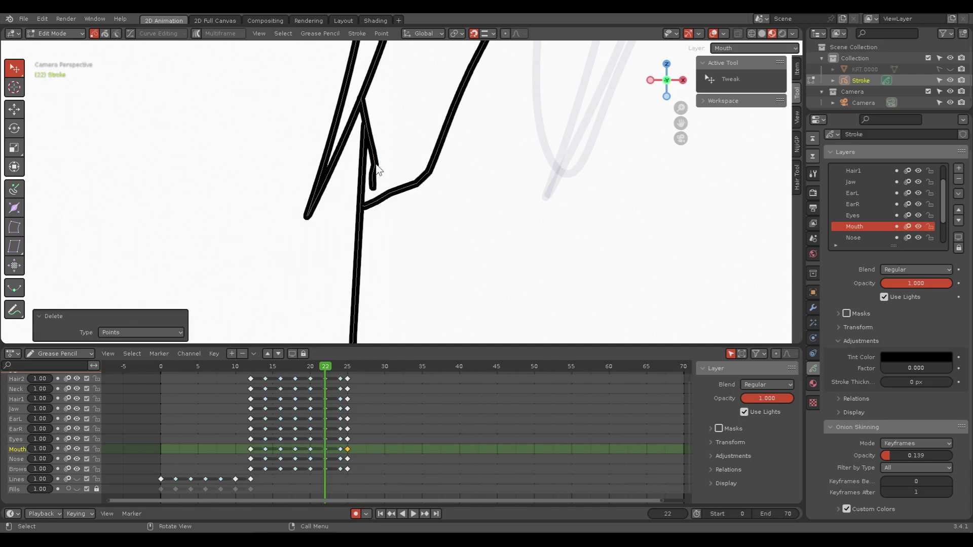
click(373, 151)
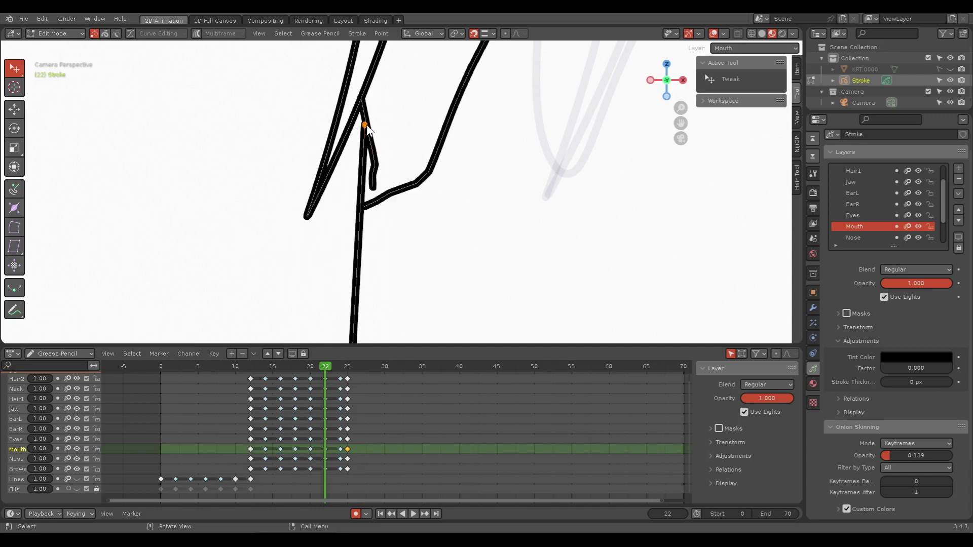
drag(367, 129, 362, 110)
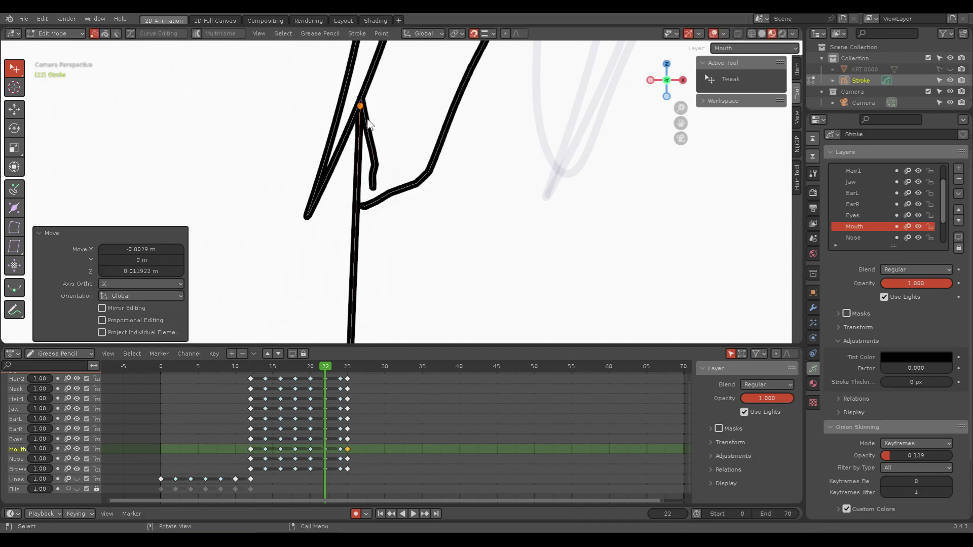
click(366, 116)
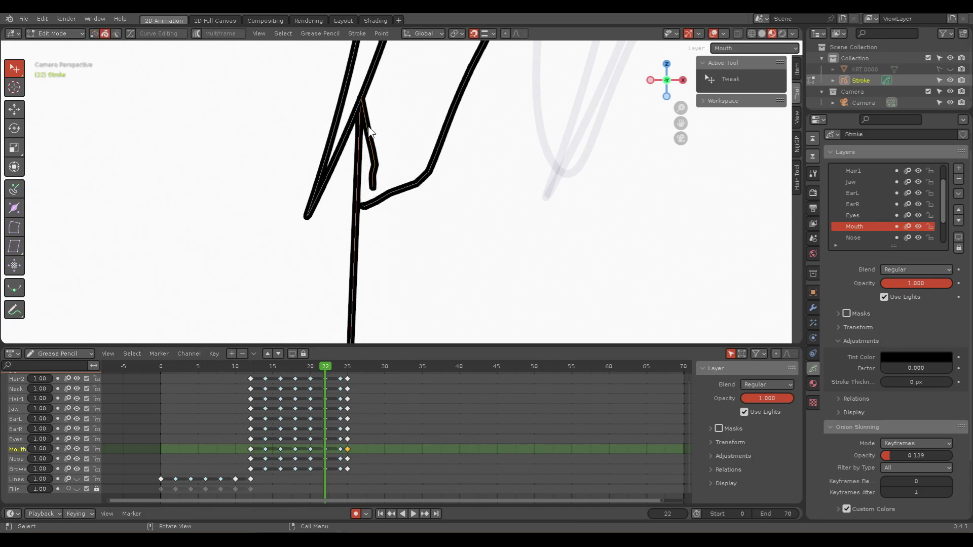
key(x)
click(355, 126)
click(404, 128)
scroll(408, 190, down, 2)
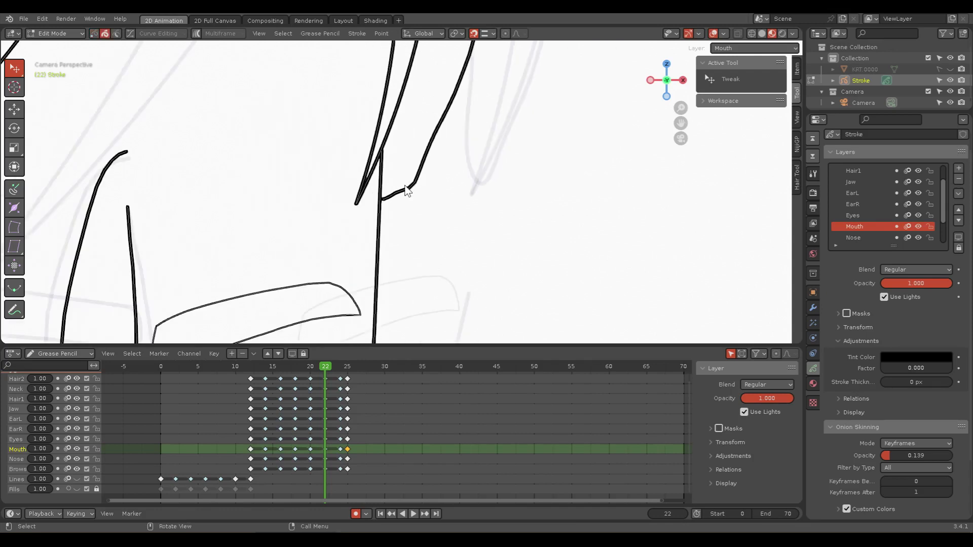
scroll(407, 191, up, 2)
Step: Sculpt the joined mouth stroke and shrink the sculpt brush from 195 px to 97 px
key(ctrl+Tab)
click(401, 236)
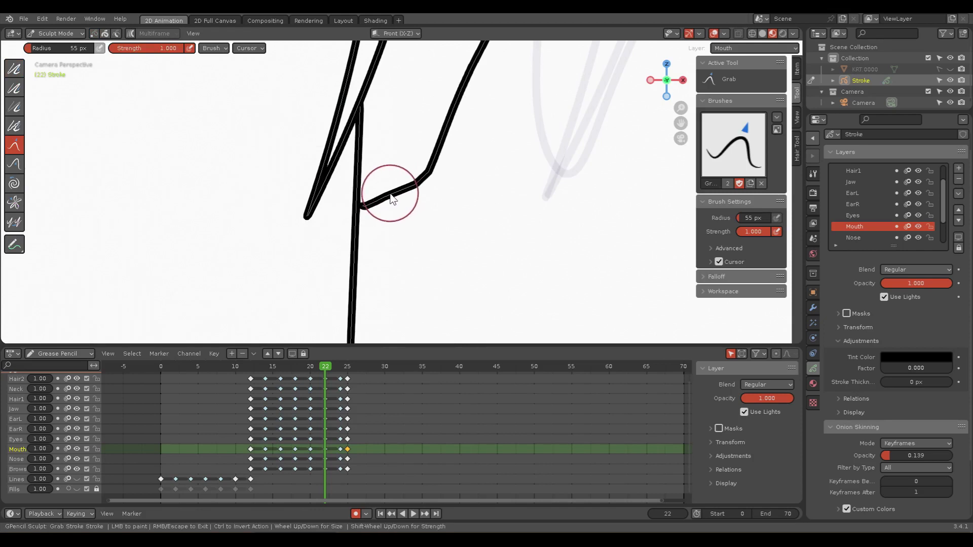
mouse_move(393, 199)
mouse_down()
mouse_move(437, 187)
mouse_move(406, 195)
mouse_up()
key(f)
click(546, 192)
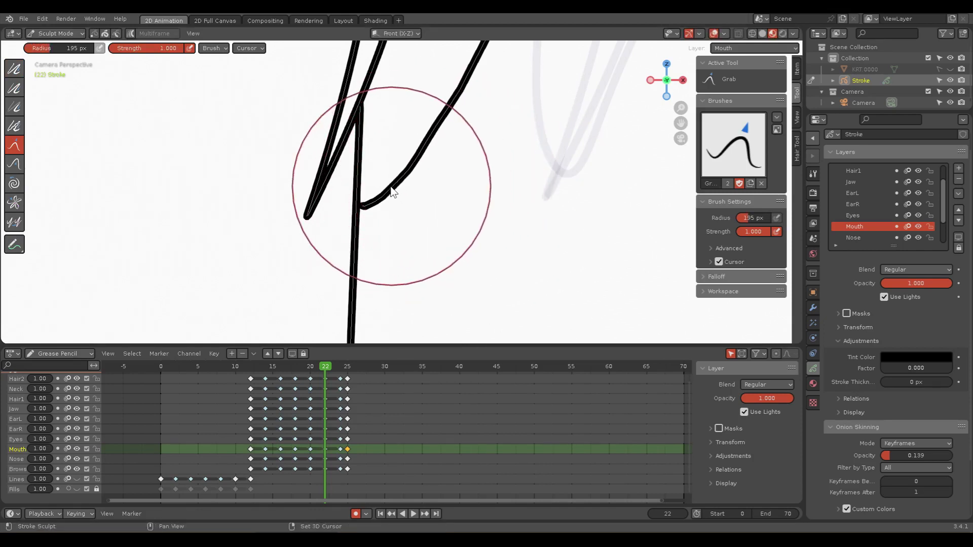
key(f)
click(404, 235)
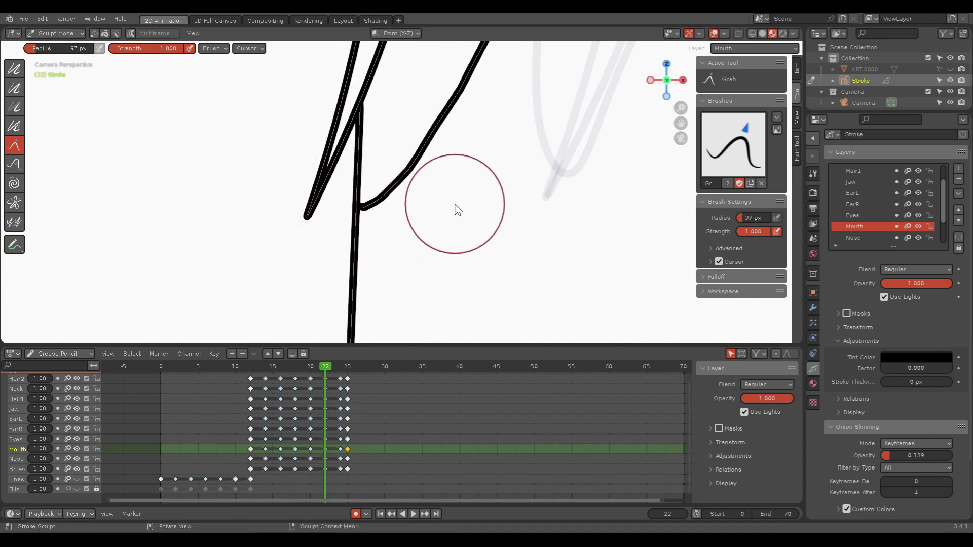
Step: In Edit Mode, place the curved stroke's loose end point onto the vertical line
key(ctrl+Tab)
click(345, 225)
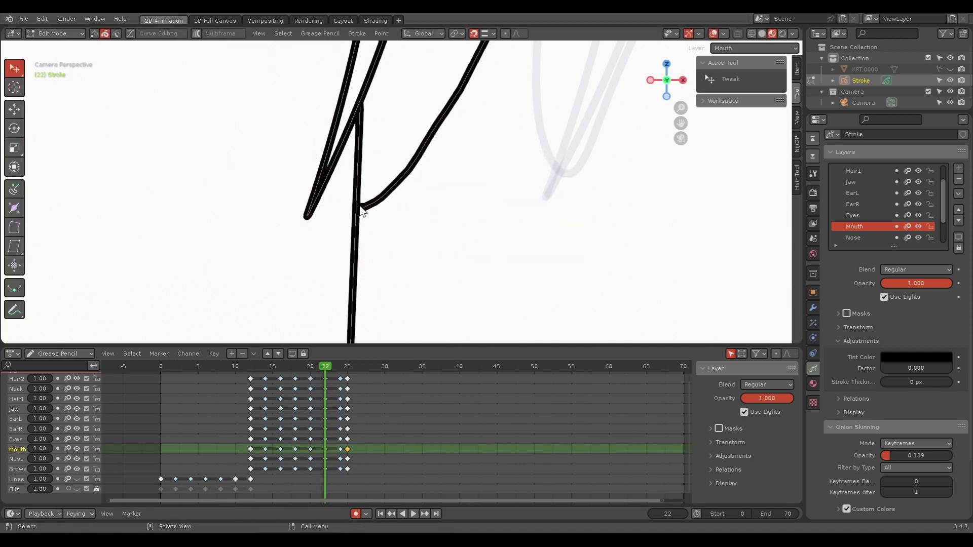
click(364, 208)
key(1)
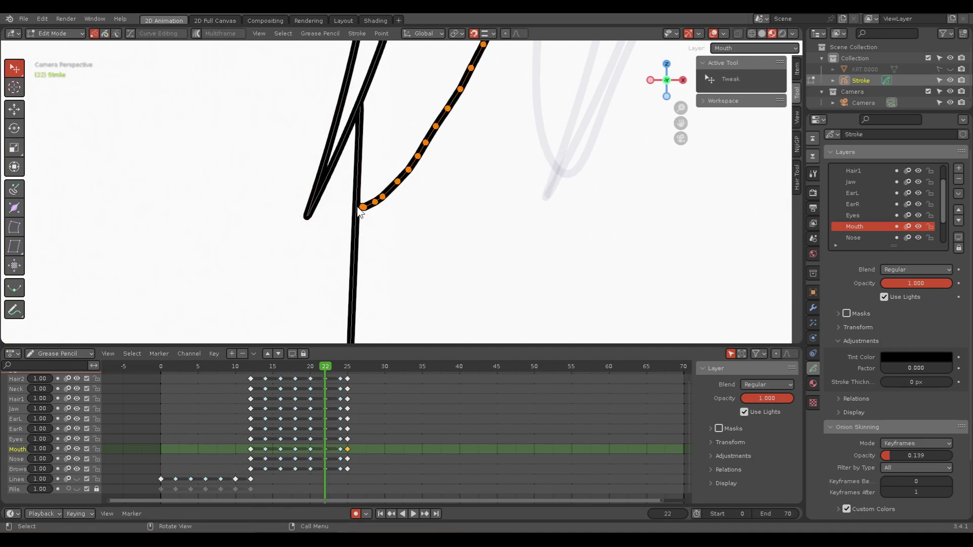
key(g)
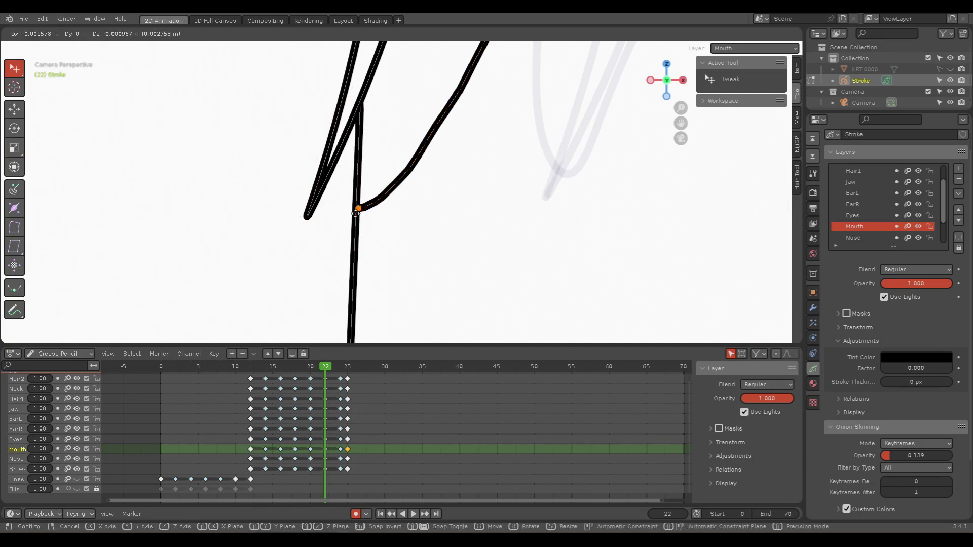
click(374, 220)
Step: Delete the stray nose-bridge stroke as a whole stroke
scroll(419, 218, down, 3)
scroll(419, 217, down, 2)
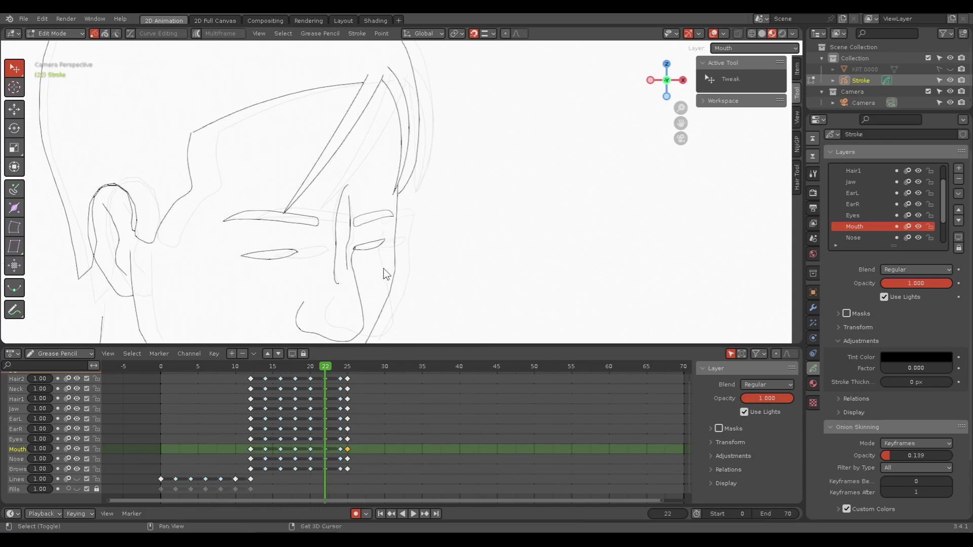
shift+middle_drag(384, 275, 450, 179)
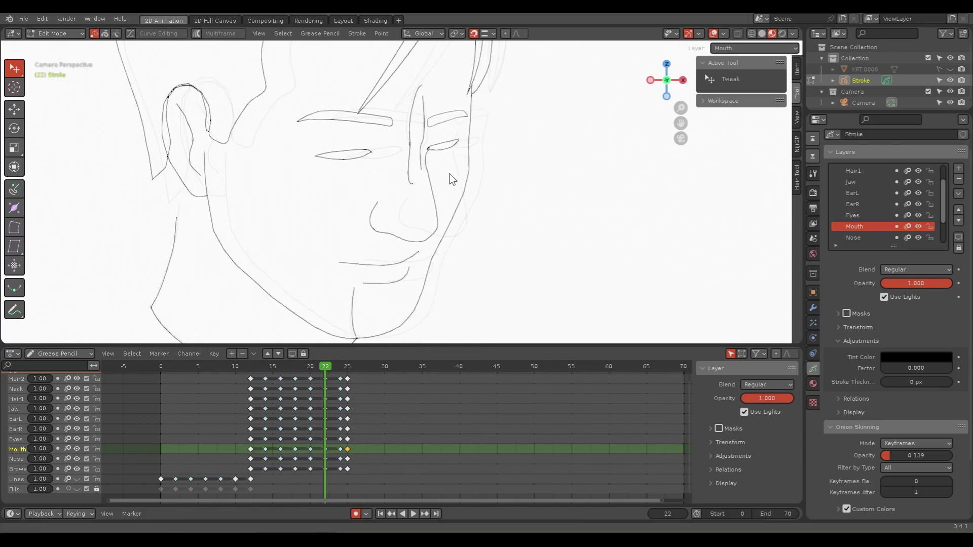
click(412, 143)
key(2)
key(x)
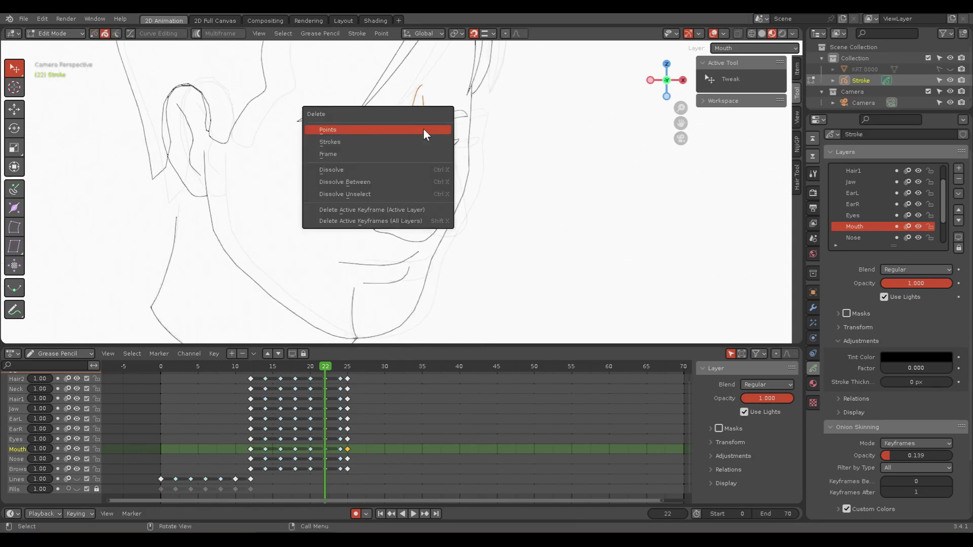
click(354, 128)
Step: Grab-sculpt the neck stroke's top end and V-shaped tip upward
shift+middle_drag(245, 156, 393, 152)
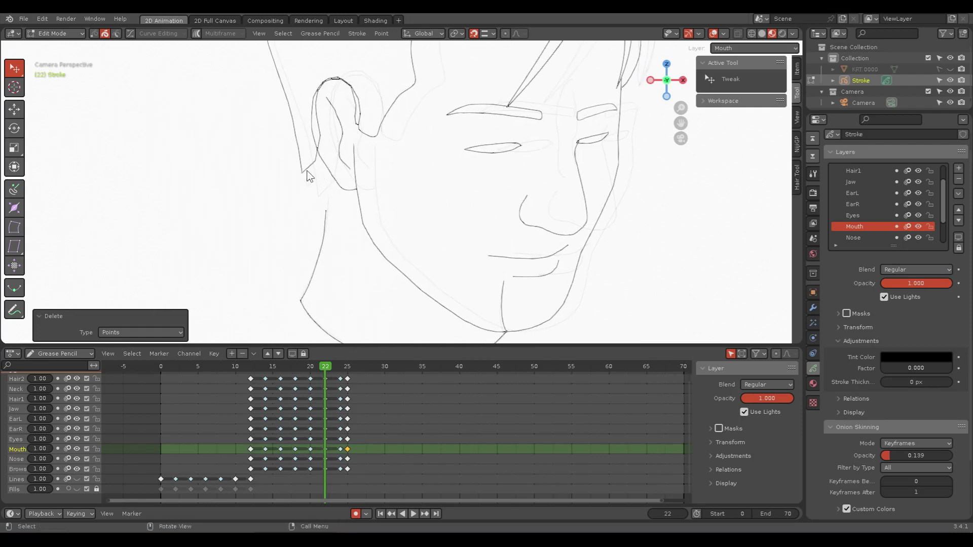
scroll(334, 176, up, 2)
scroll(341, 203, up, 2)
scroll(354, 187, up, 2)
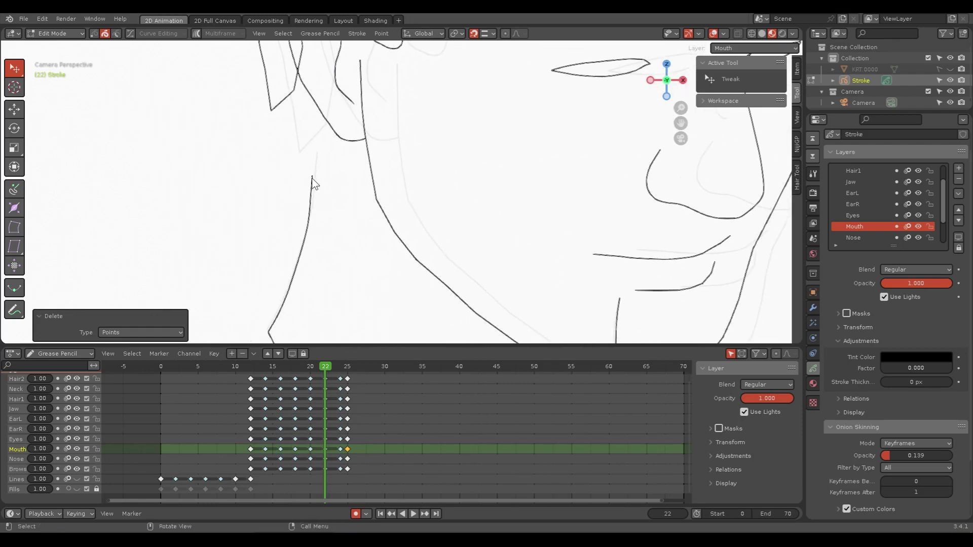
click(312, 178)
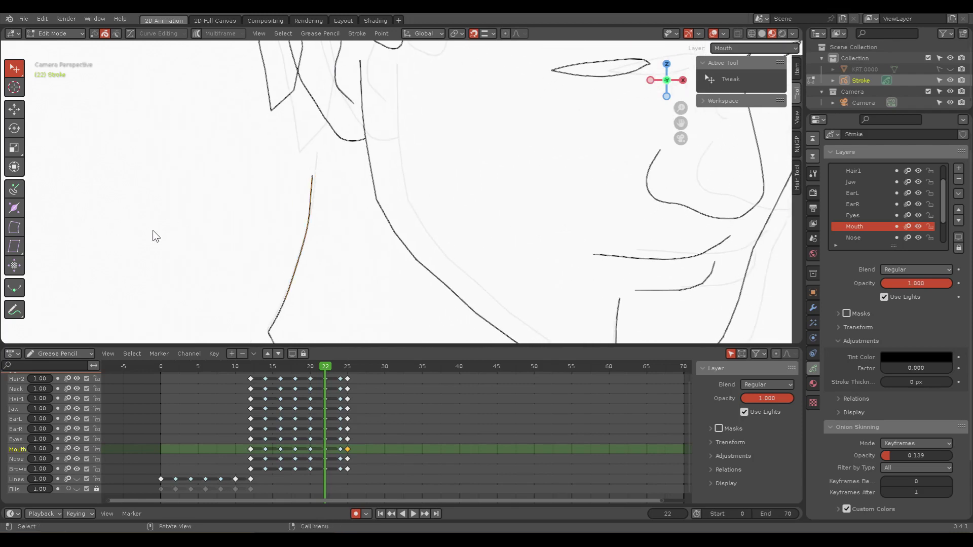
key(ctrl+Tab)
click(277, 268)
mouse_move(315, 206)
mouse_down()
mouse_move(317, 108)
mouse_move(283, 217)
mouse_move(330, 304)
mouse_up()
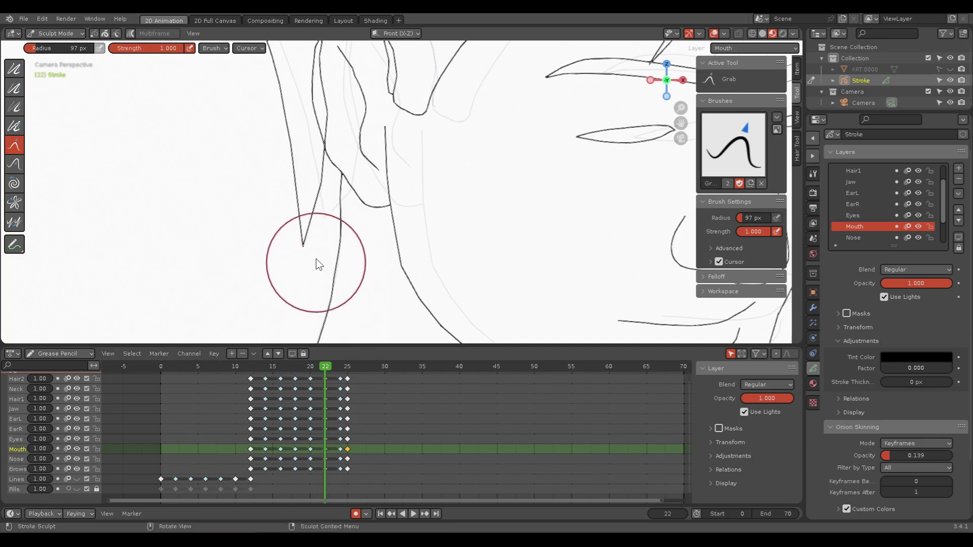
drag(330, 304, 291, 211)
Step: In Edit Mode, delete the overlapping points at the stroke's V bend
key(ctrl+Tab)
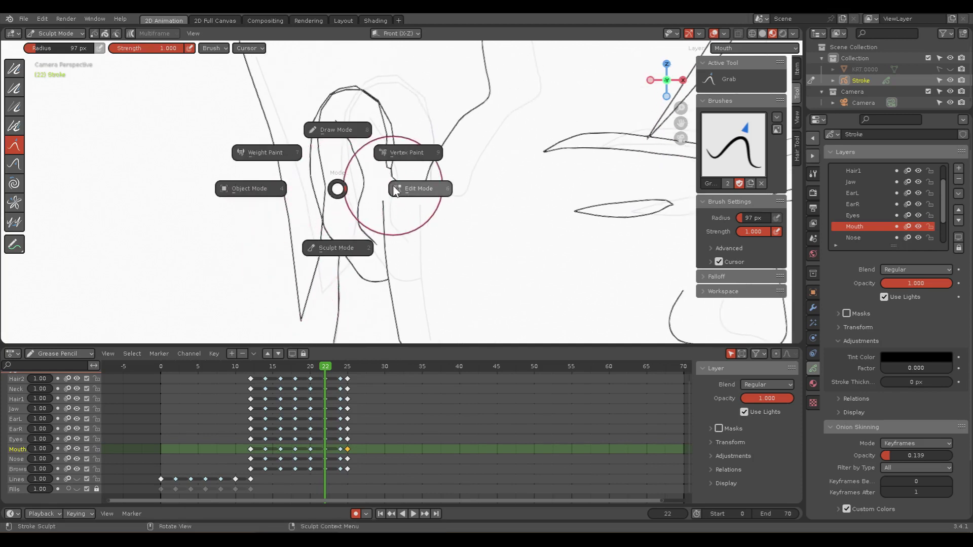
click(413, 187)
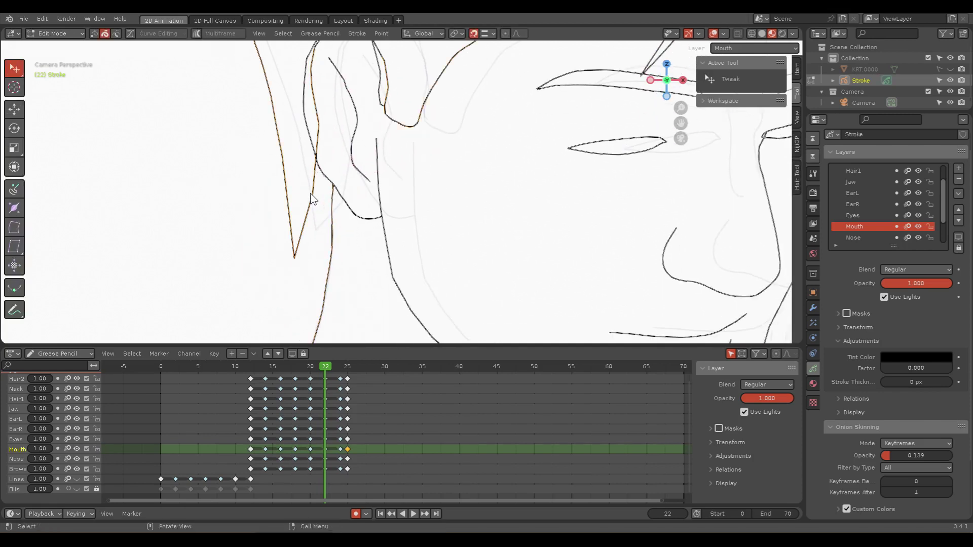
key(1)
click(313, 194)
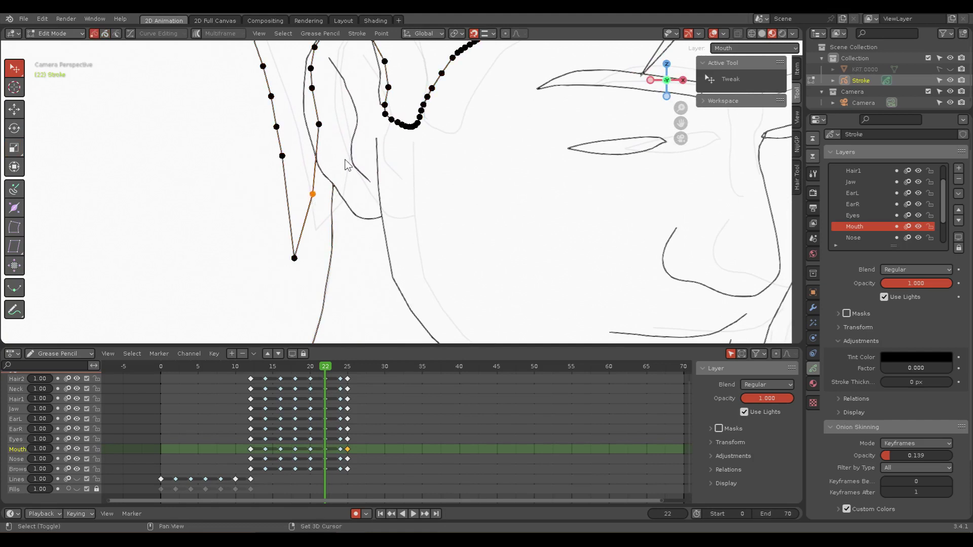
shift+scroll(345, 166, up, 2)
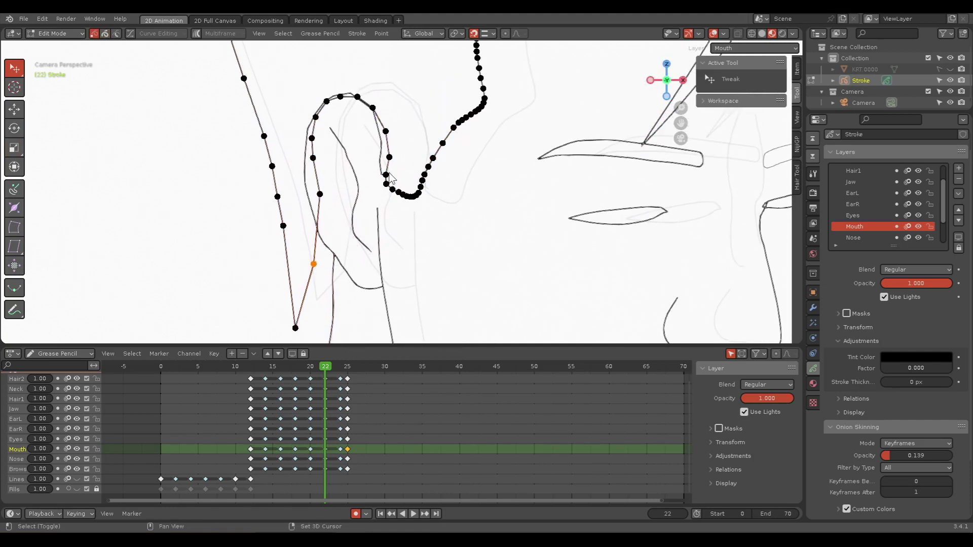
key(x)
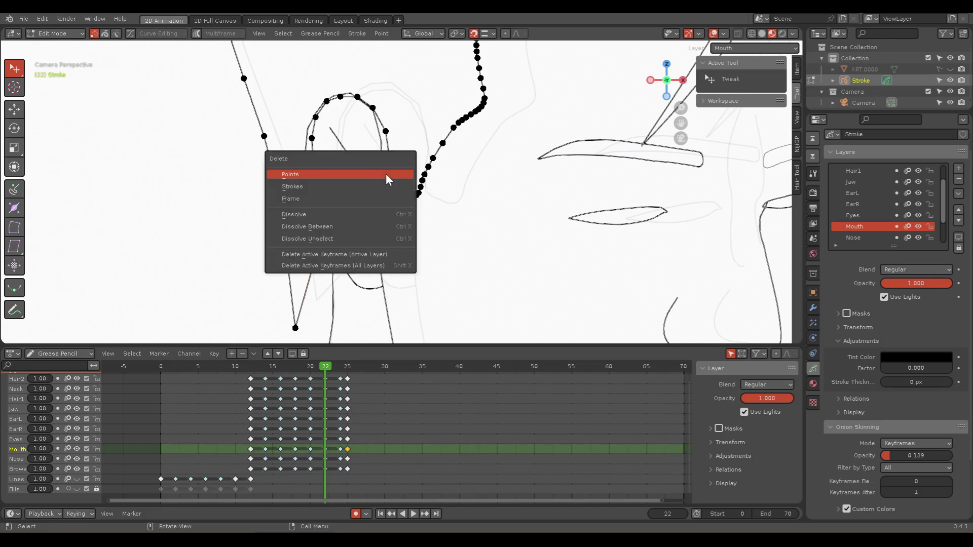
click(385, 174)
Step: Delete the leftover ear stroke
click(388, 151)
key(2)
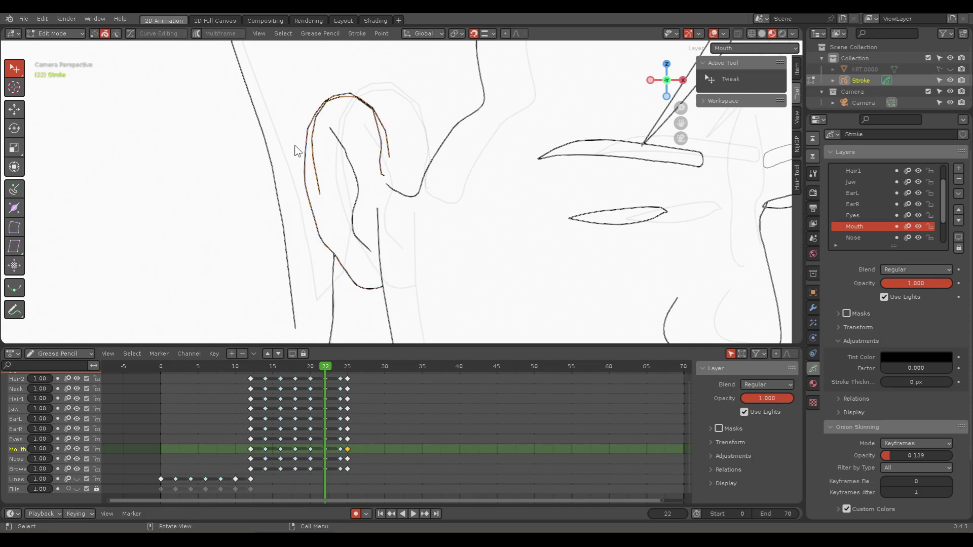
key(x)
click(303, 169)
Step: Move the upper stroke's end point by the ear onto the lower curve
scroll(365, 203, up, 3)
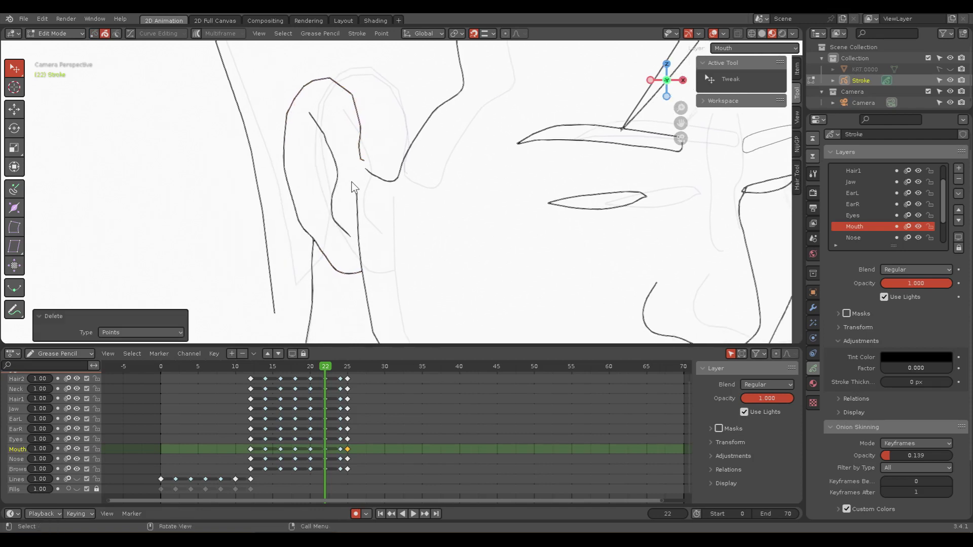
scroll(358, 157, up, 2)
scroll(349, 156, up, 2)
shift+middle_drag(349, 157, 376, 192)
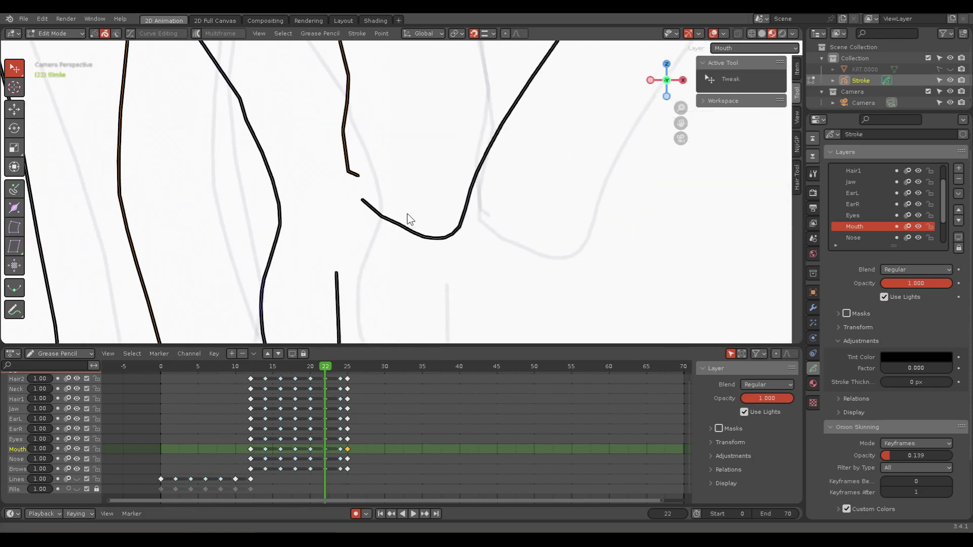
key(1)
click(367, 185)
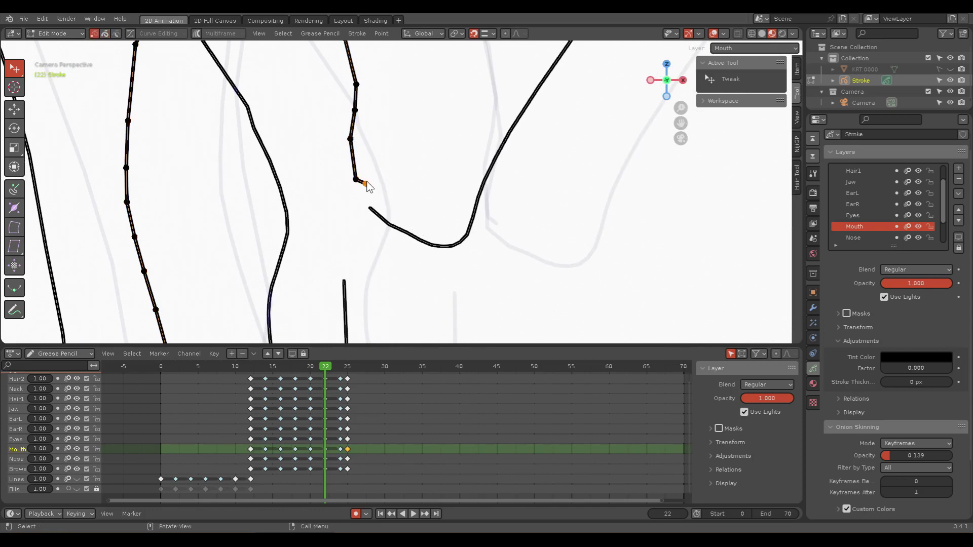
key(g)
click(374, 211)
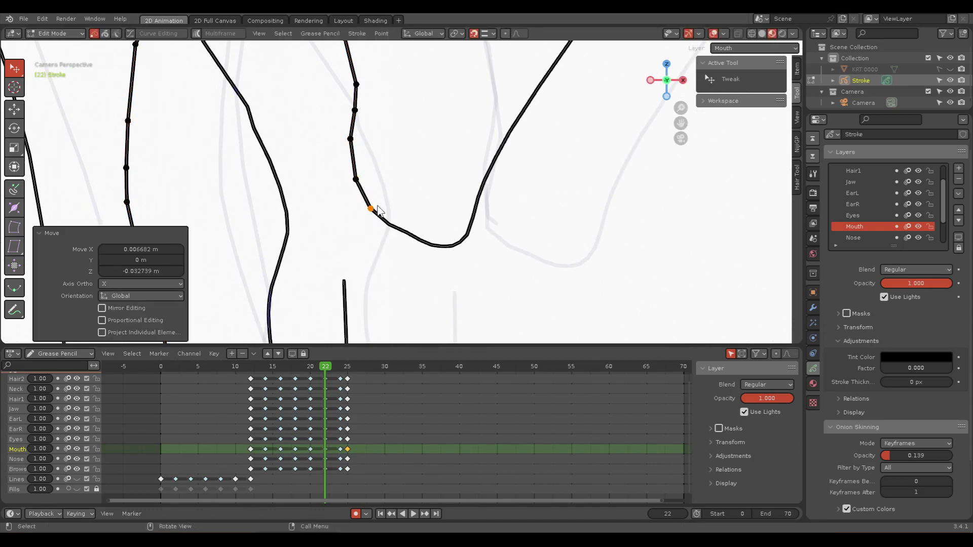
Step: Move the neck stroke's end point down onto the neck line
scroll(432, 141, down, 2)
scroll(428, 198, down, 2)
scroll(435, 161, down, 2)
scroll(350, 200, up, 3)
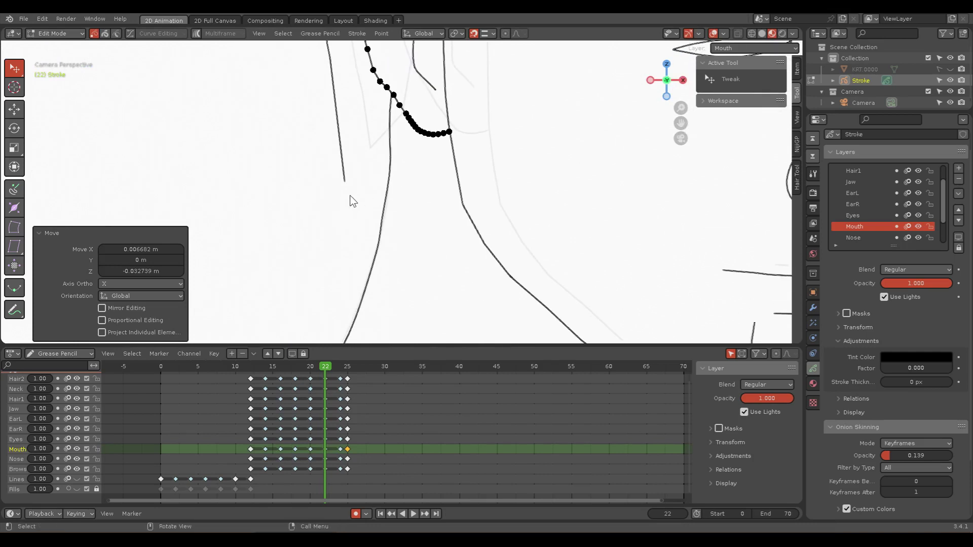
scroll(346, 187, up, 2)
click(344, 184)
key(g)
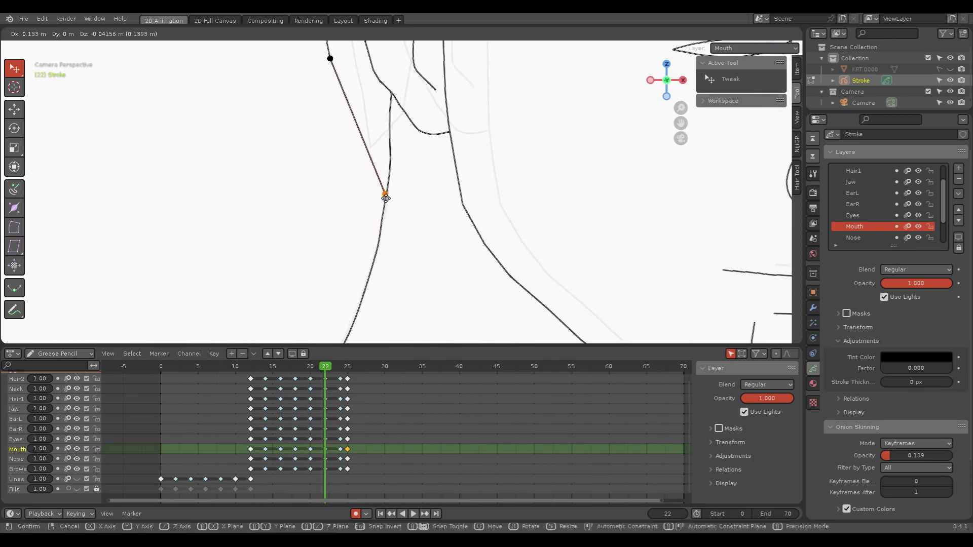
click(383, 225)
Step: Set Onion Skinning Keyframes Before to 1
shift+middle_drag(351, 222, 322, 181)
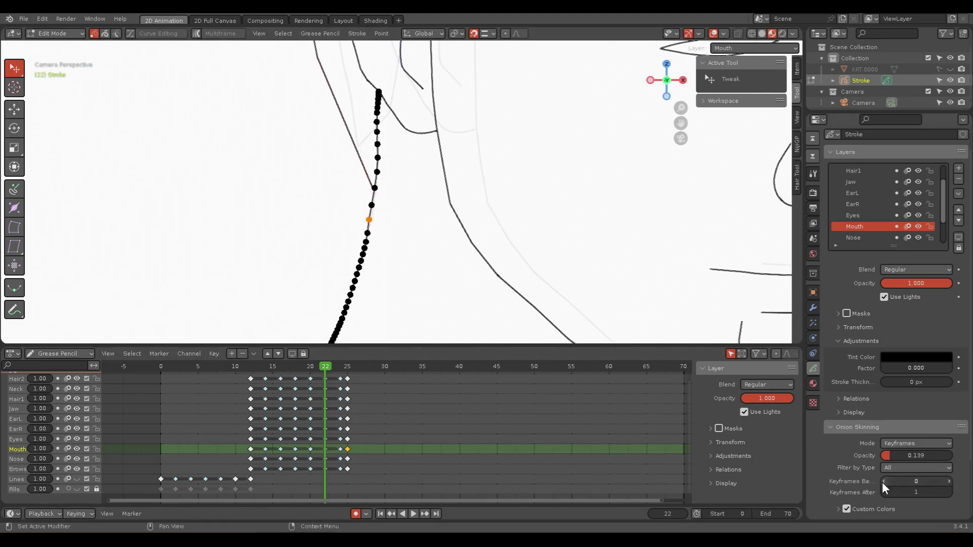
click(948, 482)
shift+scroll(409, 261, up, 3)
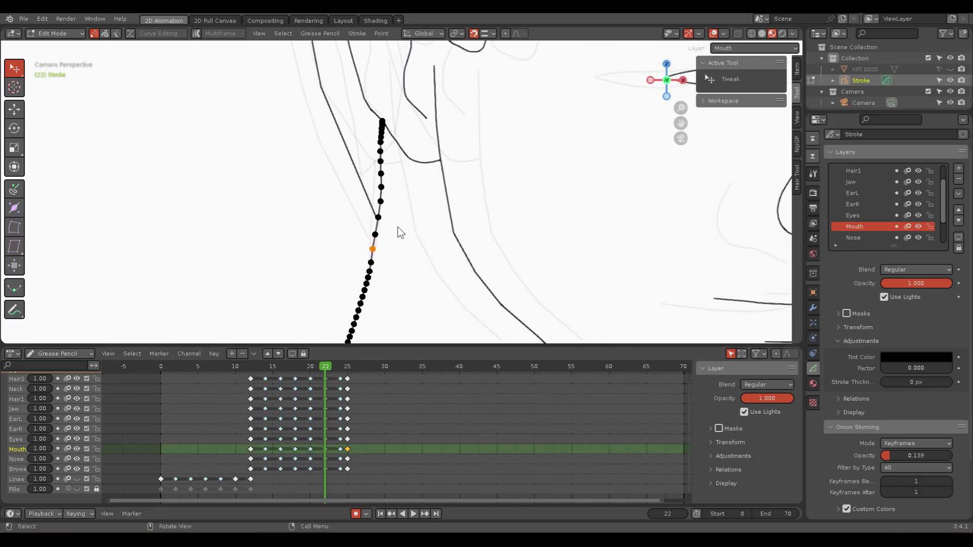
Step: Move the point where the neck lines cross so they join
click(401, 233)
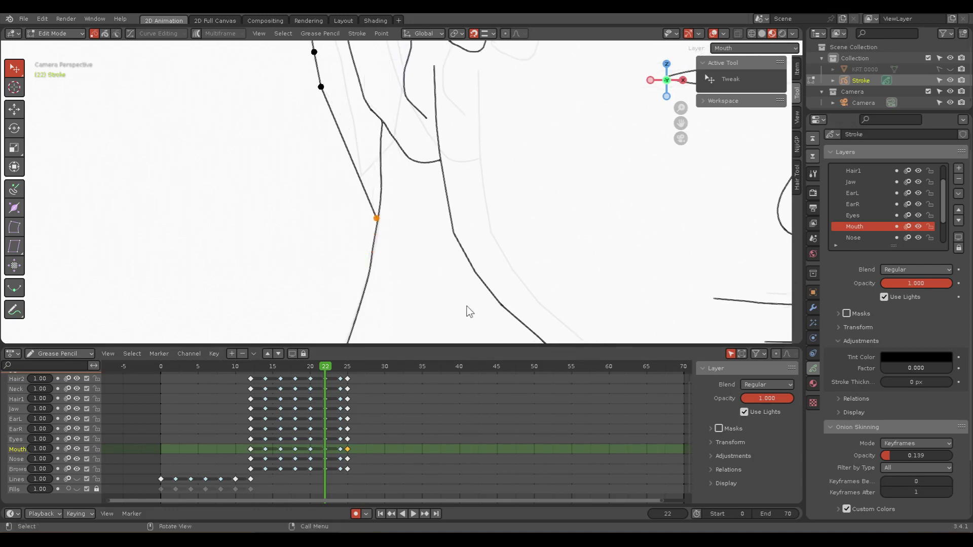
click(948, 483)
key(g)
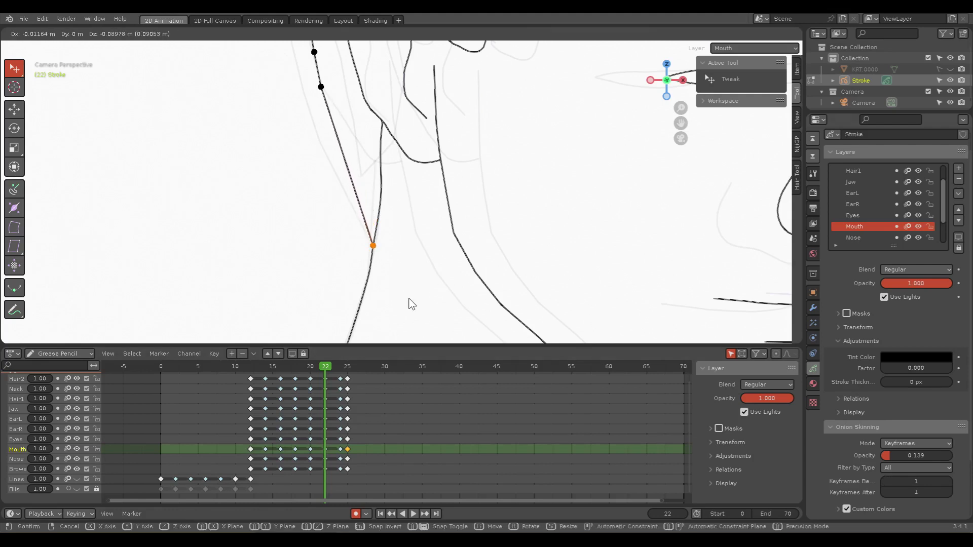
click(412, 303)
Step: Return to Sculpt Mode with the Grab brush
mouse_move(332, 174)
shift+middle_down()
mouse_move(335, 267)
mouse_move(325, 284)
mouse_move(315, 211)
mouse_move(329, 226)
shift+middle_up()
scroll(328, 242, down, 3)
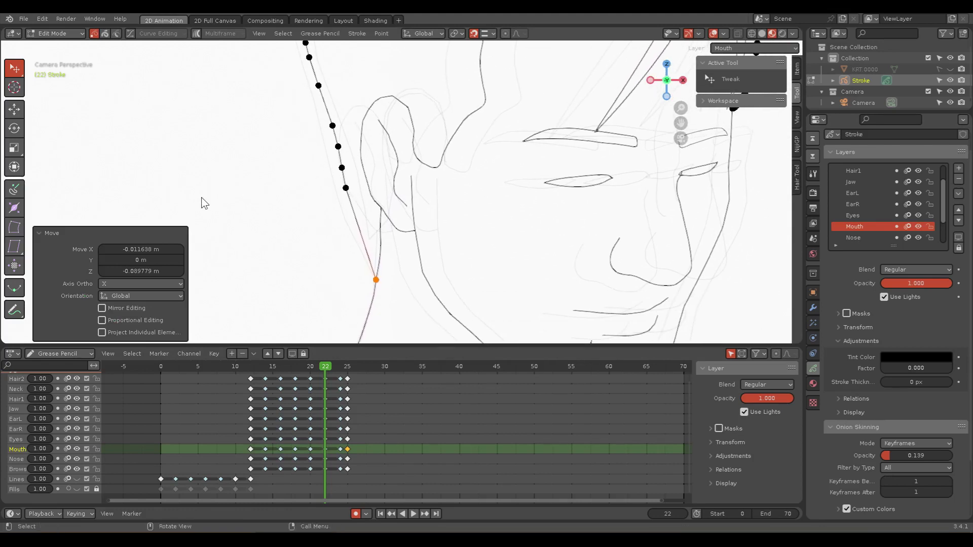
key(ctrl+Tab)
key(ctrl+Tab)
click(321, 238)
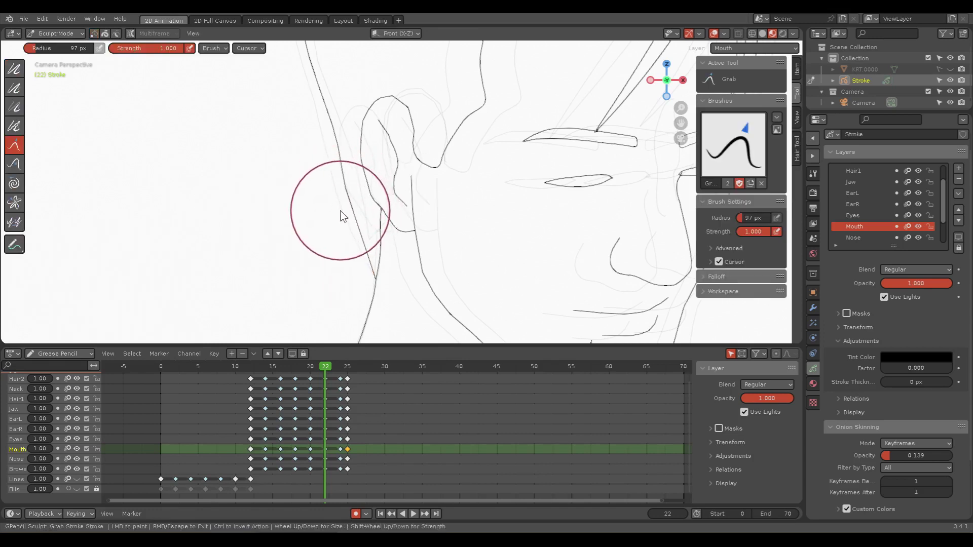
Step: Shrink the Grab brush to 55 px and pull the ear outline into shape
key(f)
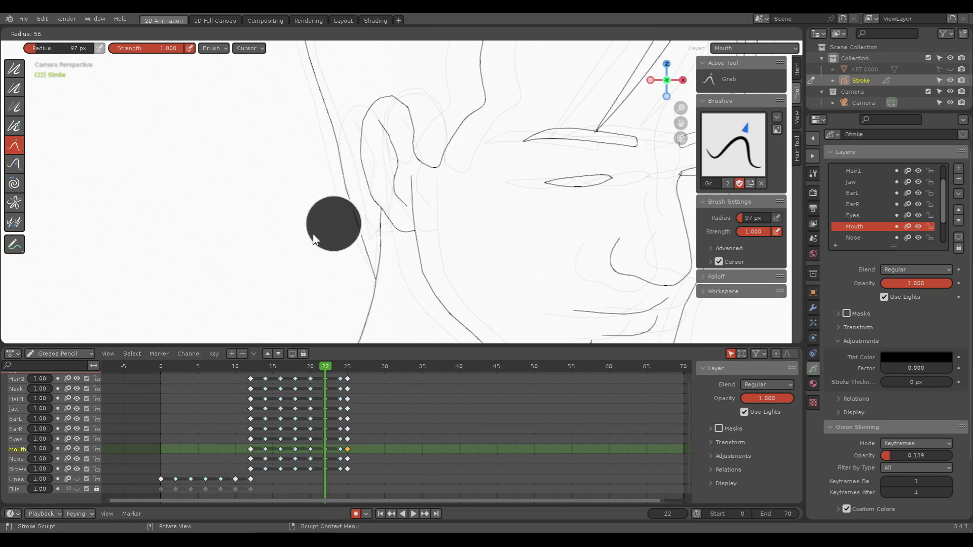
click(314, 238)
mouse_move(354, 217)
mouse_down()
mouse_move(341, 224)
mouse_move(343, 203)
mouse_up()
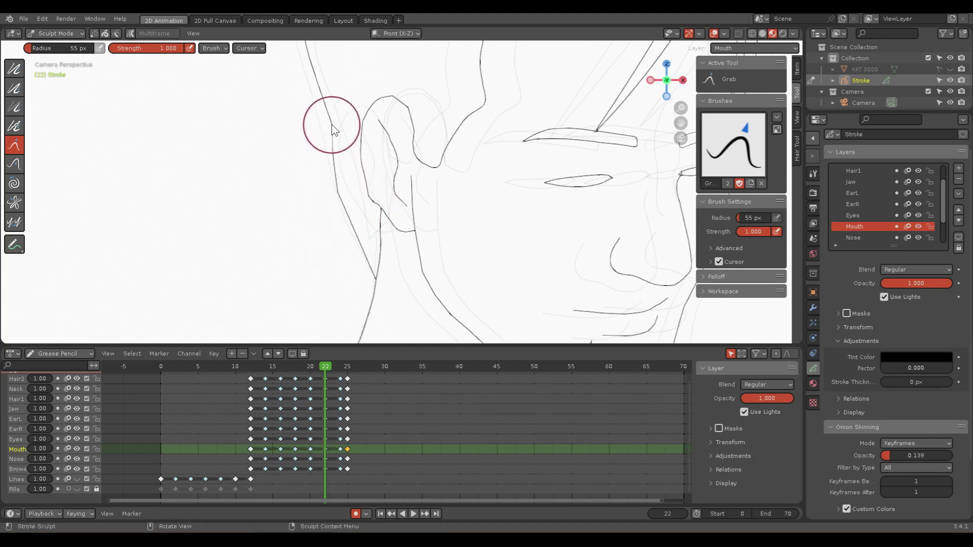
drag(343, 207, 327, 136)
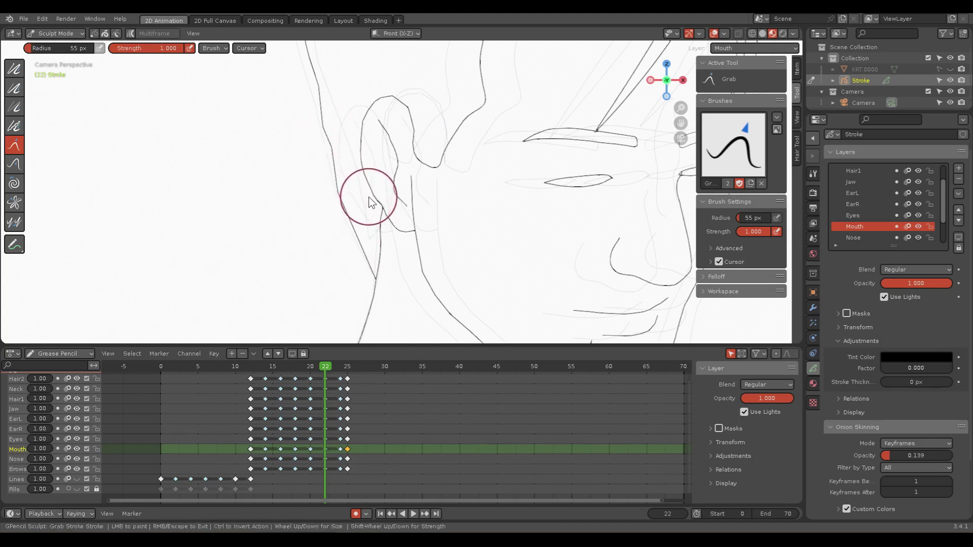
drag(368, 200, 371, 209)
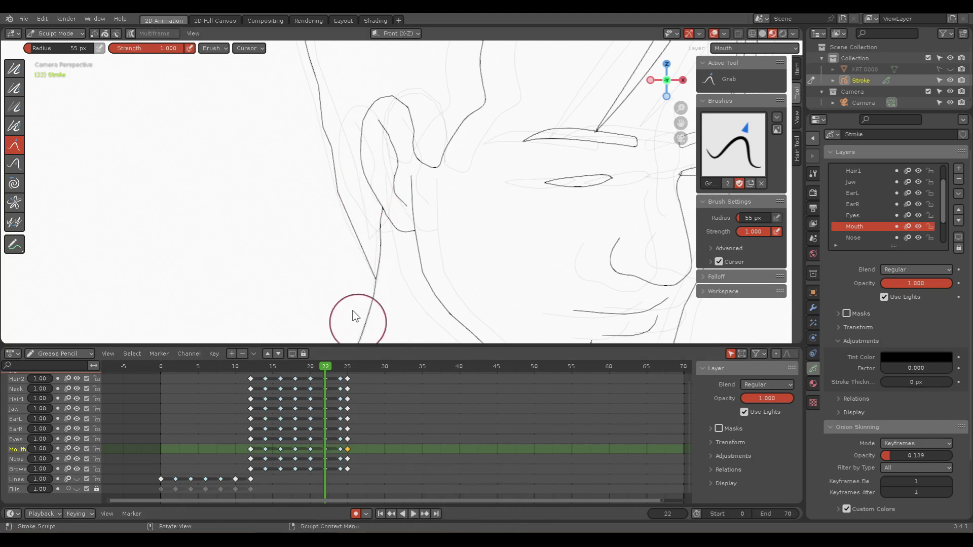
shift+middle_drag(289, 275, 295, 193)
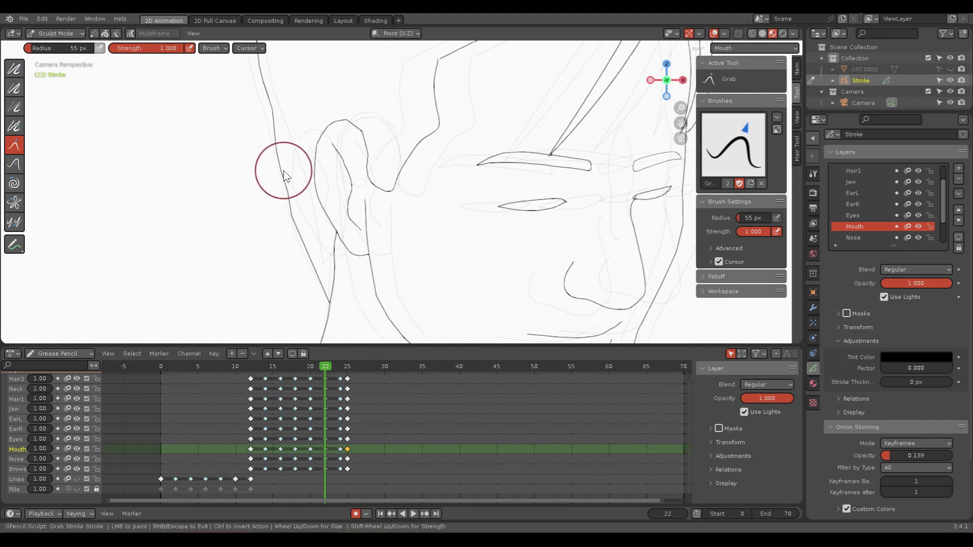
drag(286, 174, 281, 178)
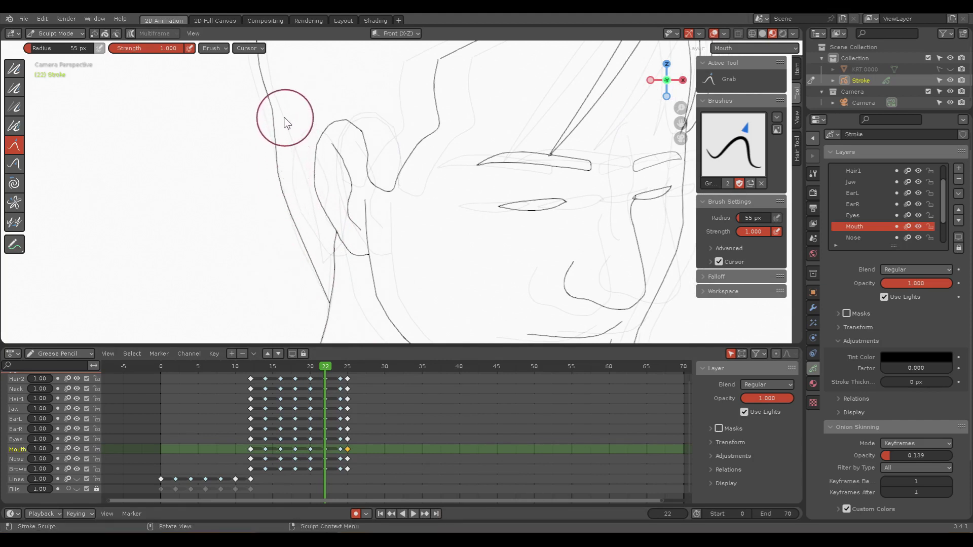
shift+middle_drag(282, 109, 289, 152)
Step: Resize the brush to 85 px, then 38 px, and reshape the ear-jaw junction
key(f)
click(314, 139)
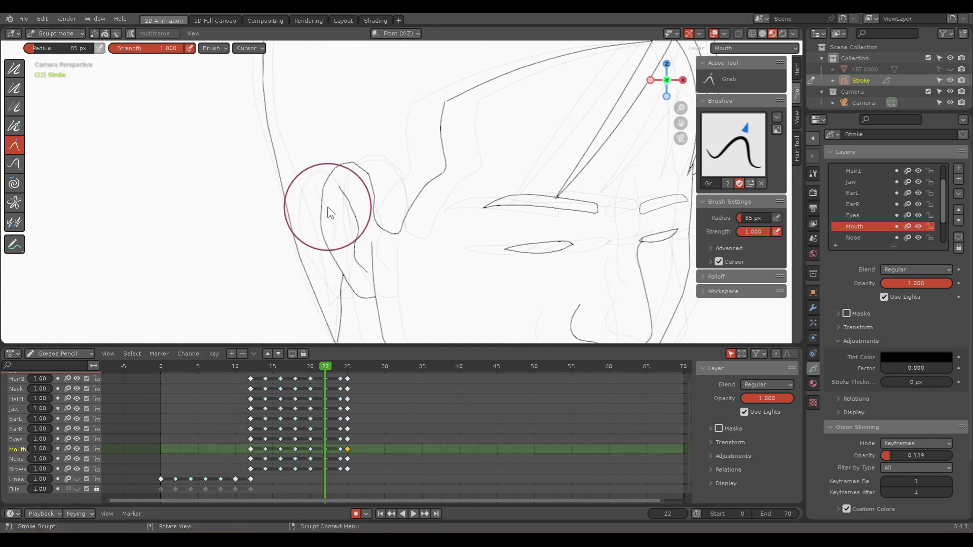
key(f)
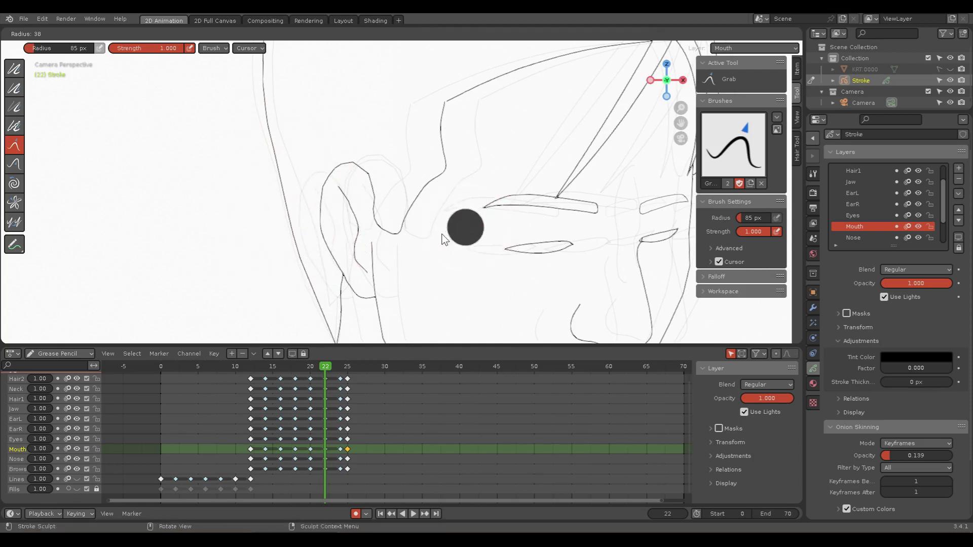
click(456, 231)
mouse_move(387, 217)
mouse_down()
mouse_move(376, 221)
mouse_move(393, 241)
mouse_move(376, 221)
mouse_move(356, 162)
mouse_move(319, 226)
mouse_up()
scroll(413, 120, down, 2)
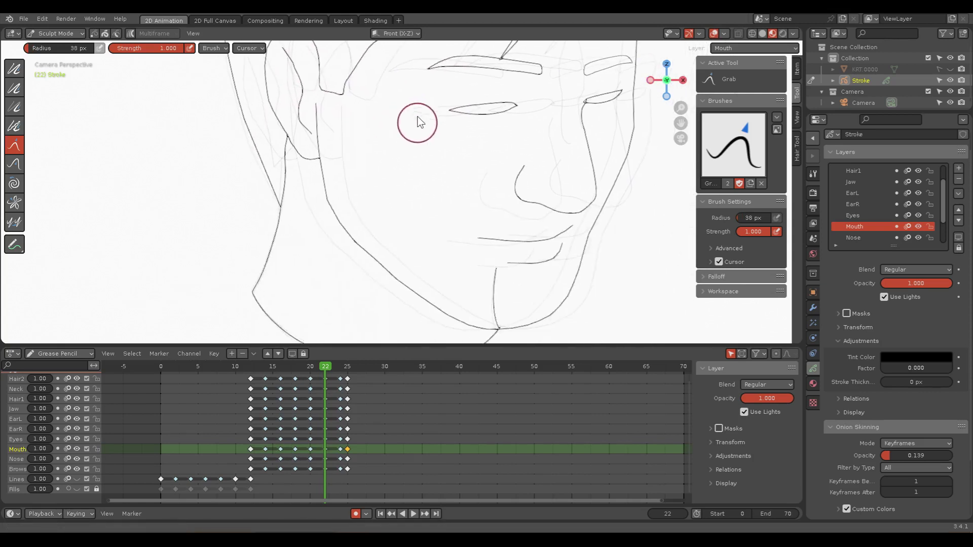
shift+middle_drag(413, 119, 372, 98)
scroll(441, 252, up, 2)
key(ctrl+Tab)
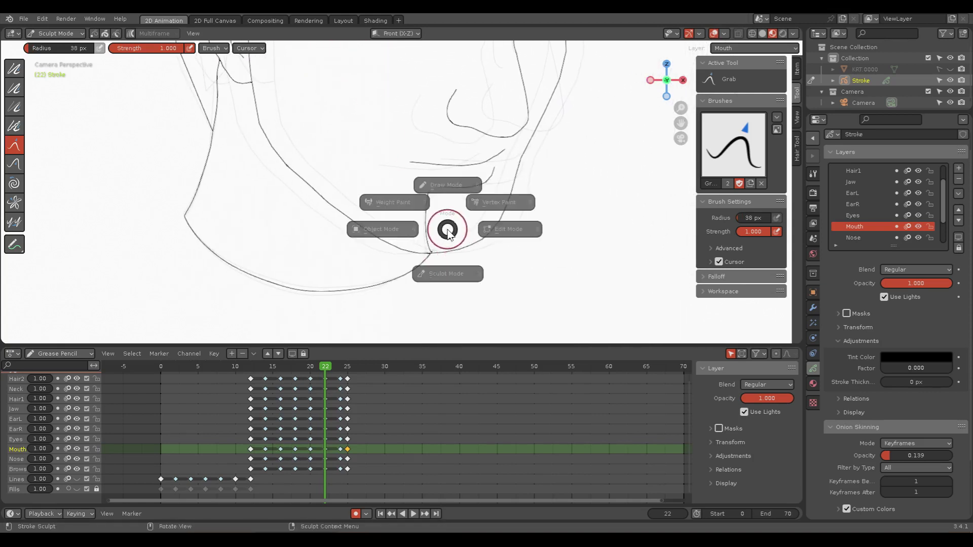
Step: In Edit Mode, delete the overlapping chin stroke points
click(520, 228)
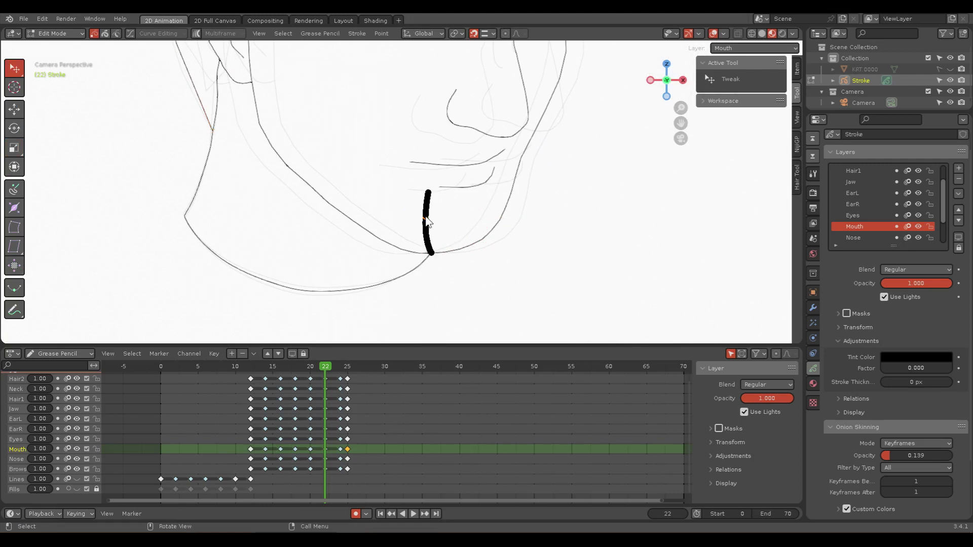
key(x)
click(425, 215)
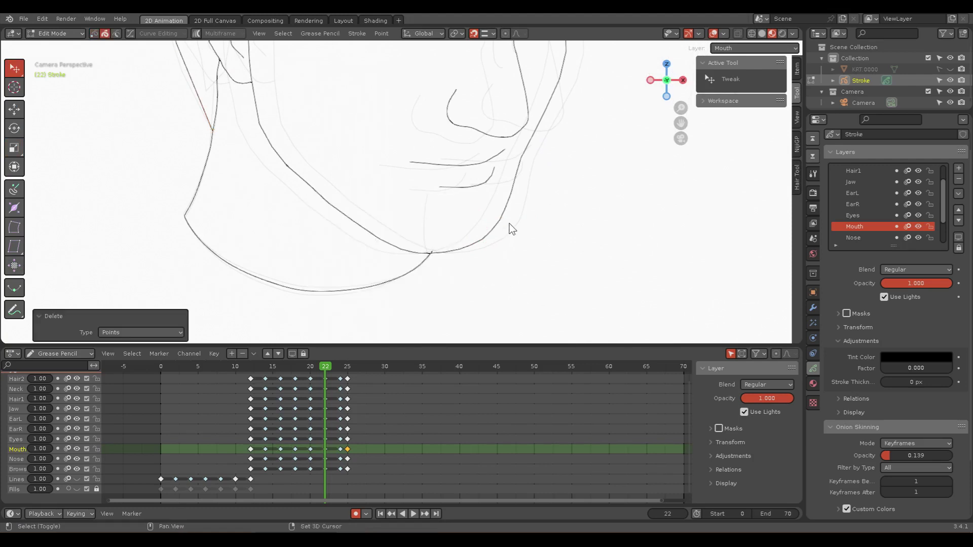
Step: Move the lower stroke's end point onto the jaw line
mouse_move(510, 226)
shift+middle_down()
mouse_move(496, 280)
mouse_move(452, 191)
shift+middle_up()
scroll(580, 152, up, 3)
shift+middle_drag(580, 152, 522, 219)
scroll(522, 219, up, 1)
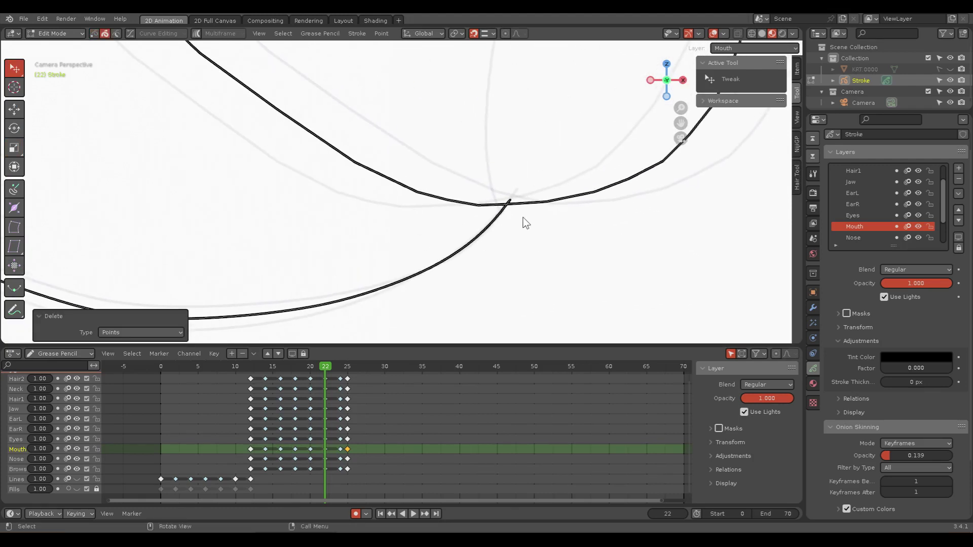
click(511, 202)
key(g)
click(510, 205)
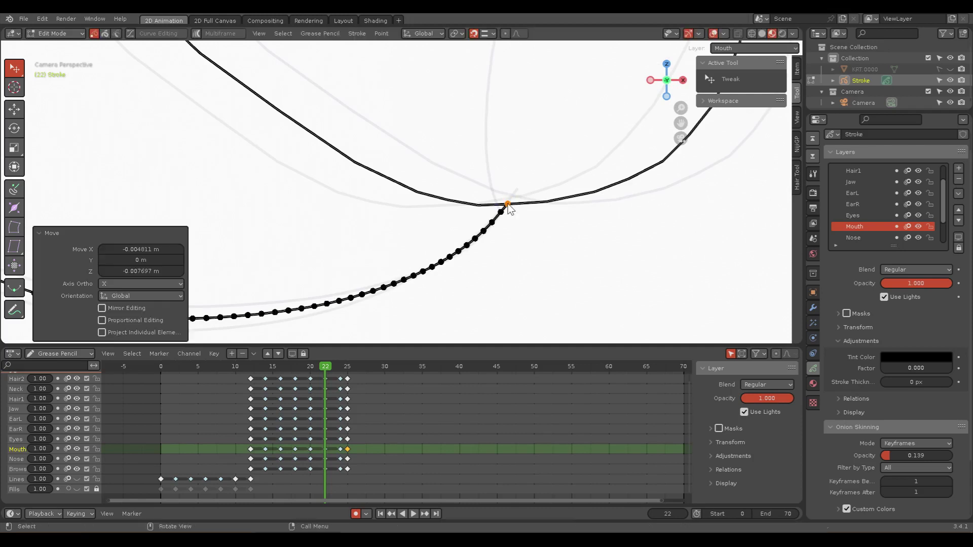
click(554, 152)
Step: Join the face outline's end to the eyelid corner and adjust nearby outline points
scroll(393, 320, down, 4)
scroll(445, 243, down, 3)
scroll(513, 211, down, 1)
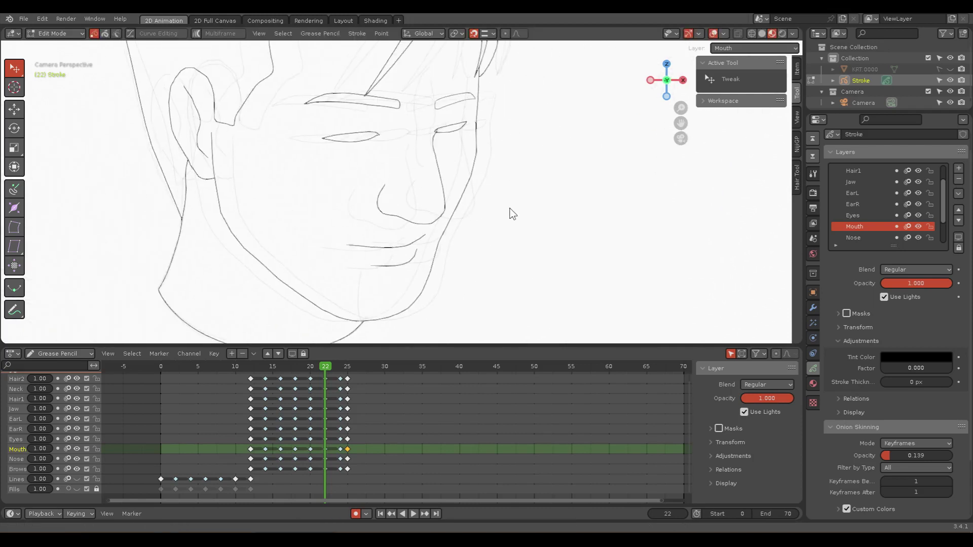
shift+middle_drag(512, 211, 512, 247)
scroll(512, 247, up, 5)
mouse_move(535, 159)
shift+middle_down()
mouse_move(524, 191)
mouse_move(500, 201)
shift+middle_up()
scroll(502, 186, up, 2)
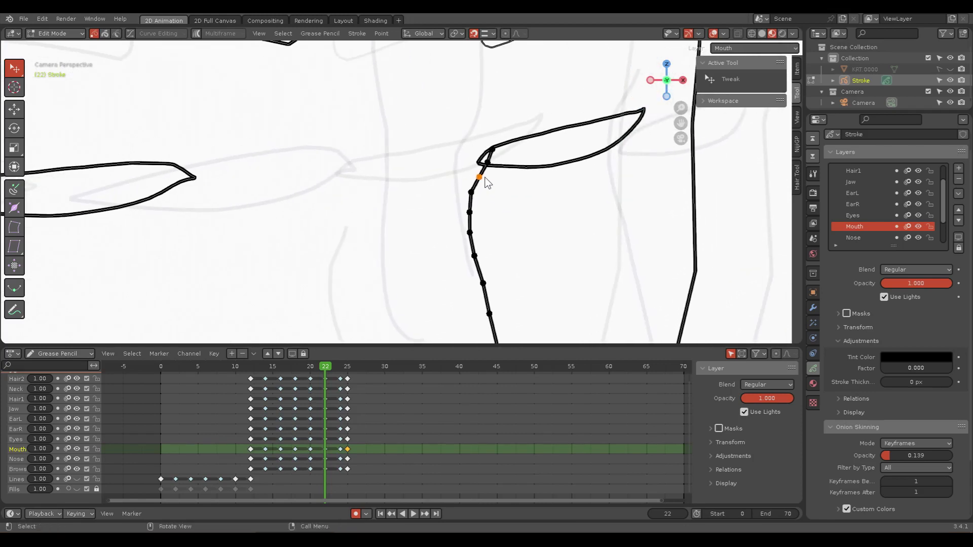
mouse_move(485, 182)
mouse_down()
mouse_move(471, 168)
mouse_move(469, 195)
mouse_move(471, 153)
mouse_up()
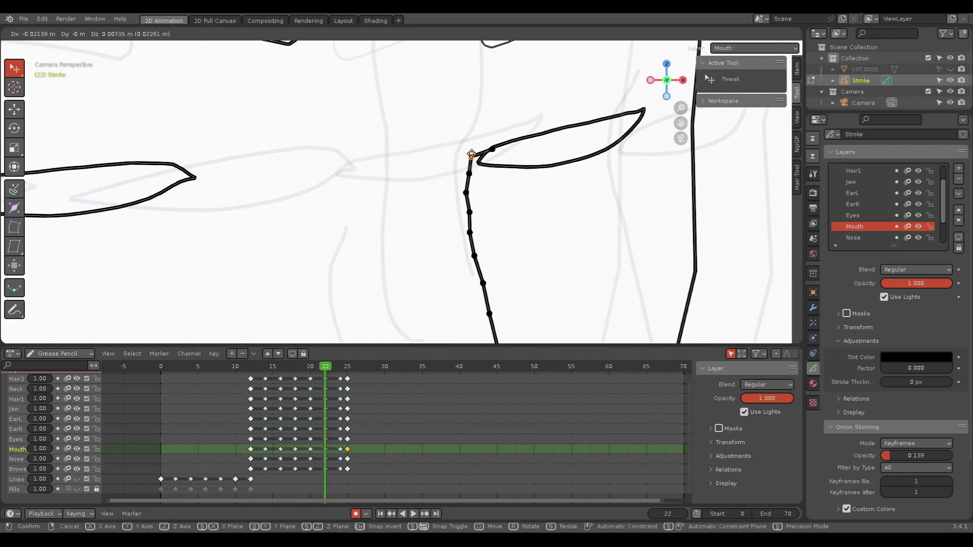
click(494, 149)
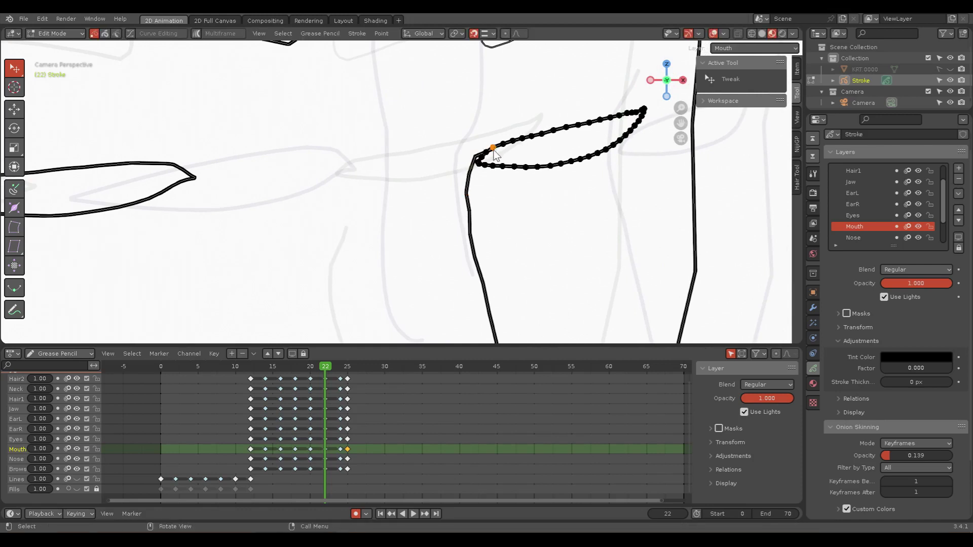
click(475, 157)
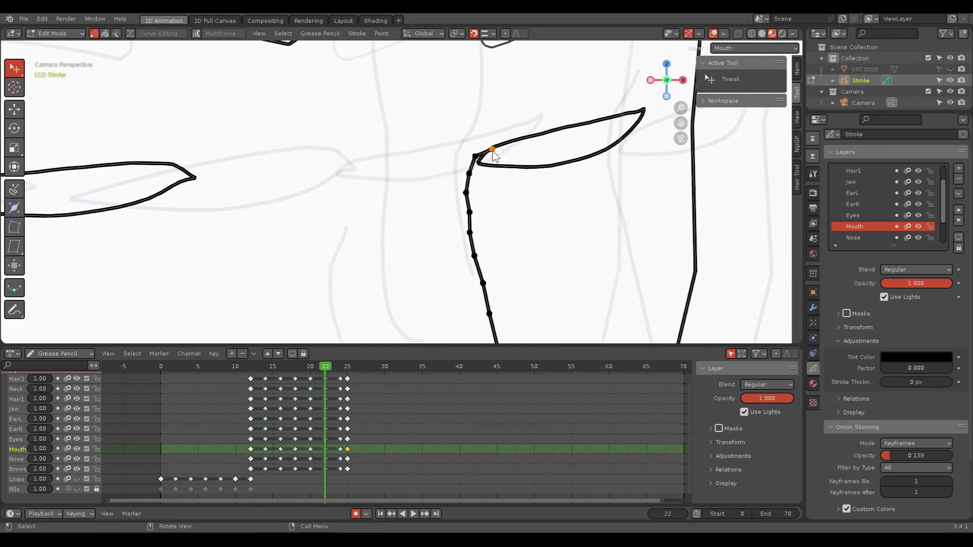
drag(492, 151, 486, 138)
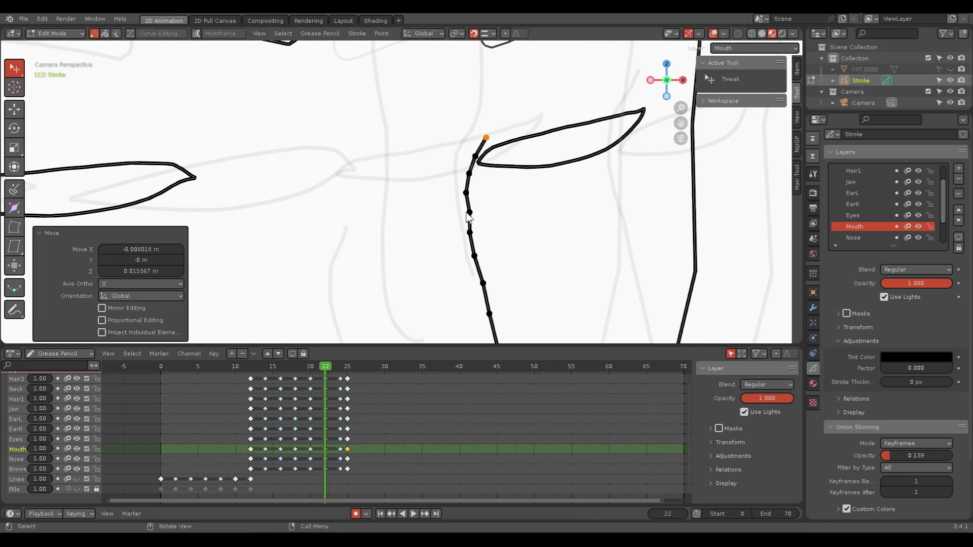
drag(467, 212, 466, 236)
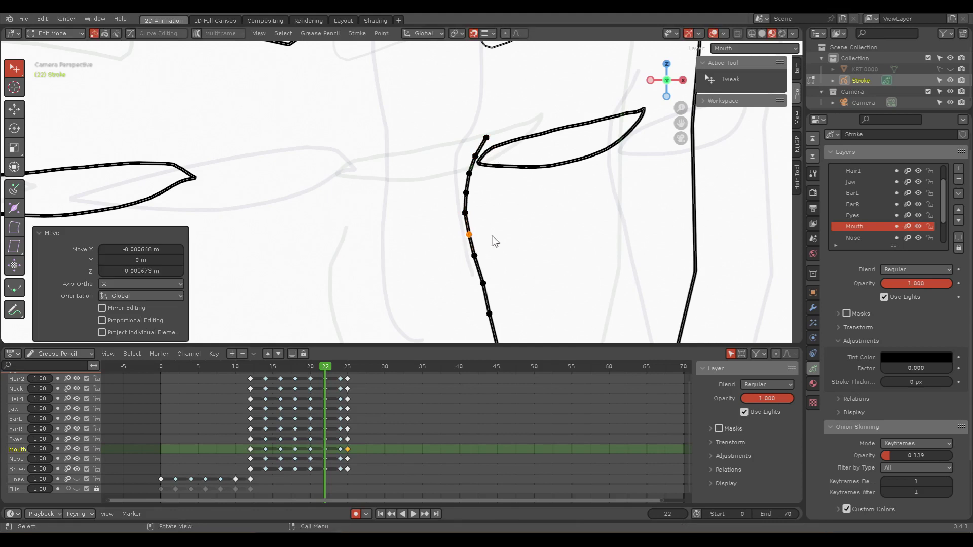
Step: Smooth the face outline near the eye junction with the Grab brush, then fit the view
key(ctrl+Tab)
click(501, 292)
drag(465, 185, 466, 239)
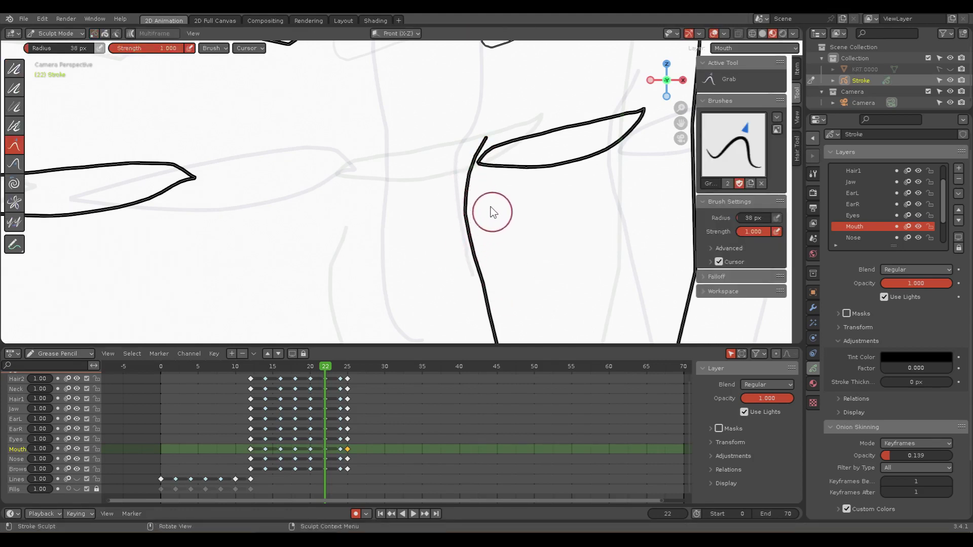
scroll(495, 238, down, 4)
scroll(495, 236, down, 2)
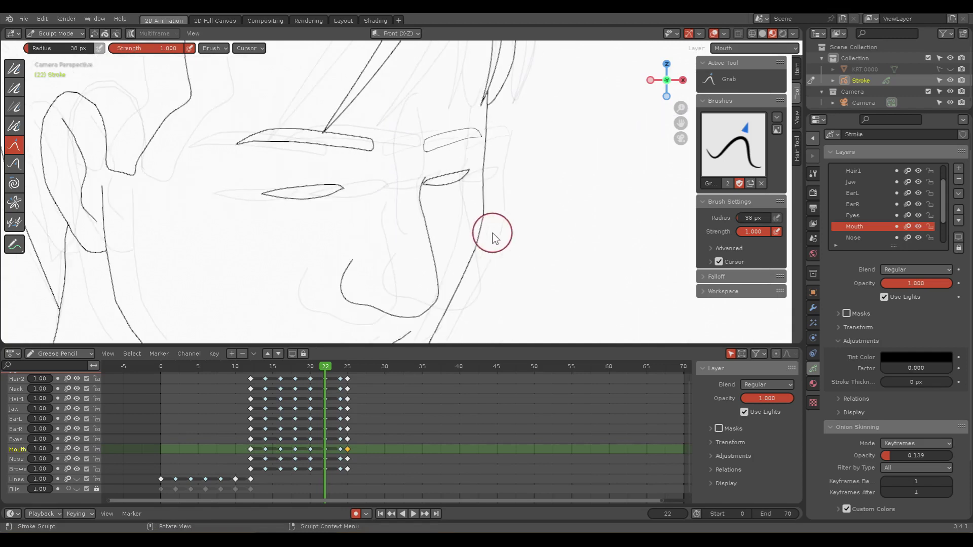
scroll(506, 213, down, 1)
scroll(512, 203, down, 1)
scroll(506, 187, down, 3)
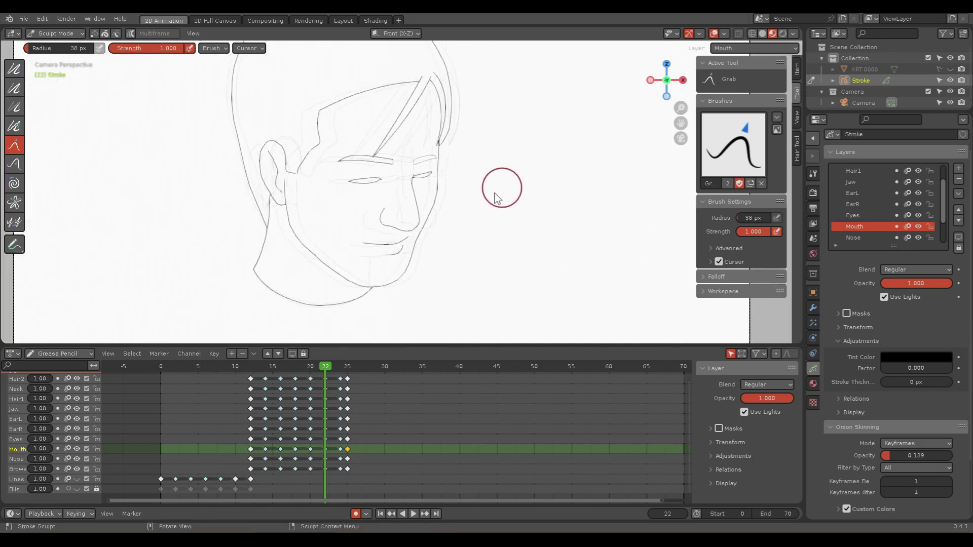
scroll(473, 207, up, 3)
scroll(472, 205, up, 1)
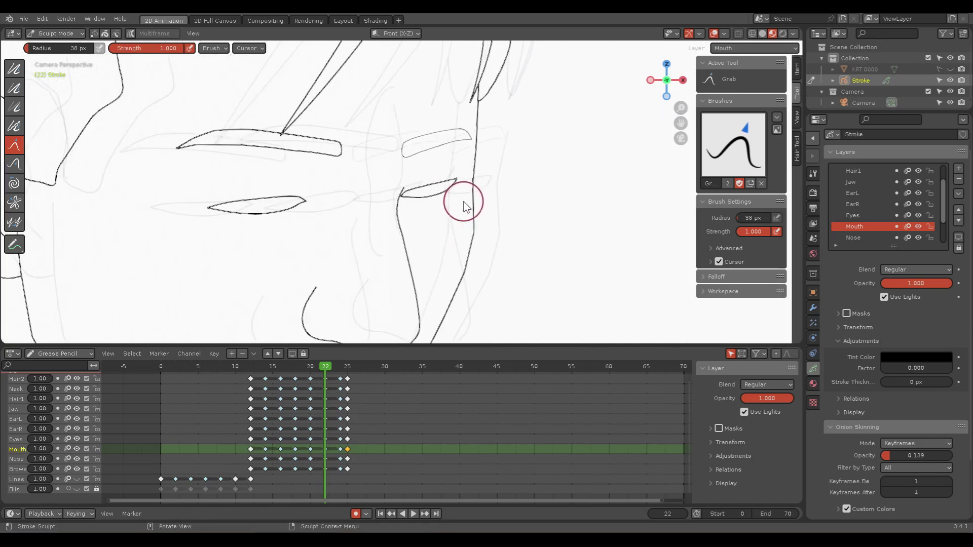
key(Home)
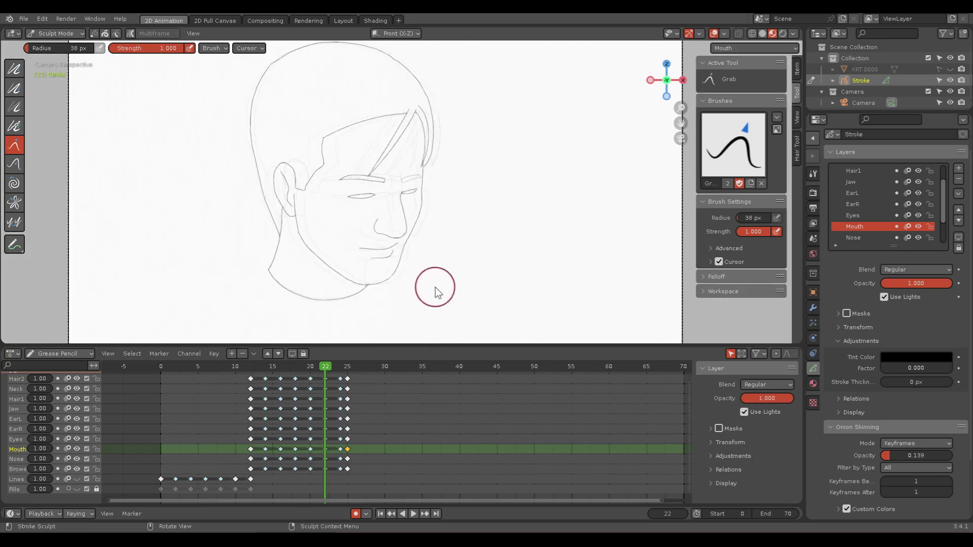
Step: Go to frame 24 and switch to Edit Mode
click(339, 365)
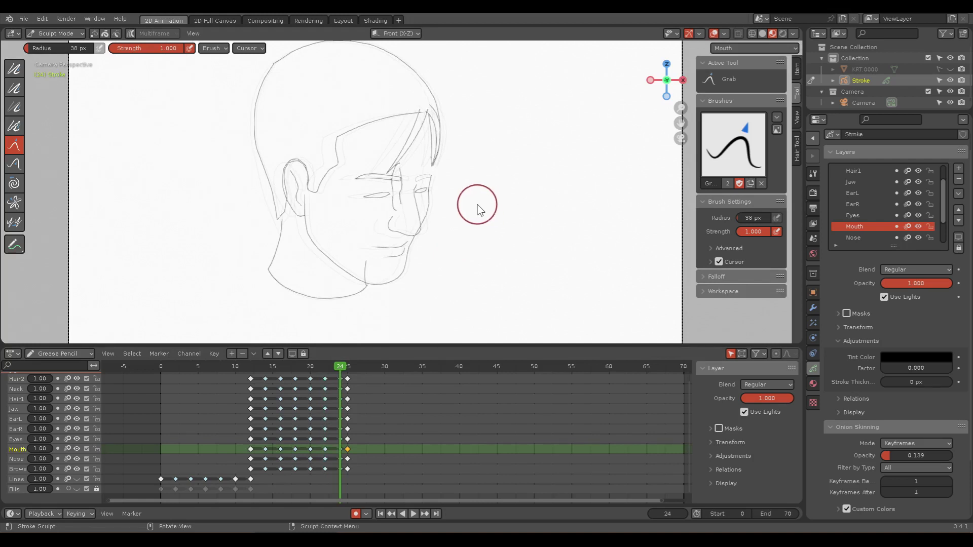
scroll(309, 225, up, 2)
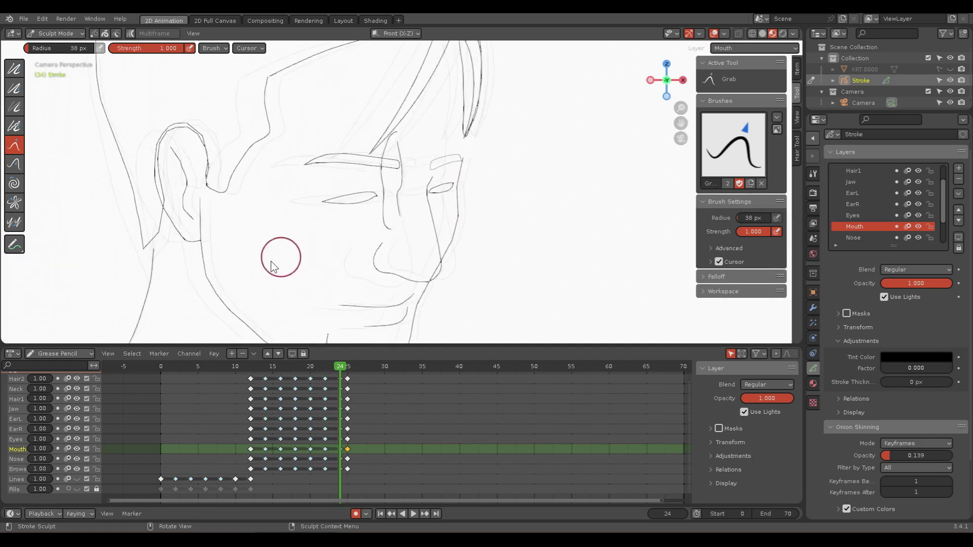
scroll(362, 210, up, 2)
scroll(348, 91, up, 2)
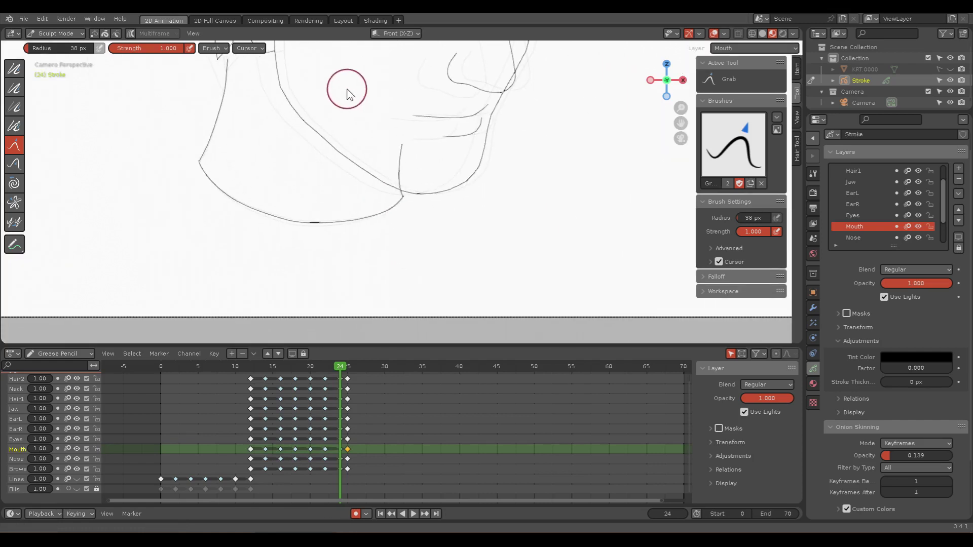
scroll(414, 147, up, 2)
key(ctrl+Tab)
click(497, 142)
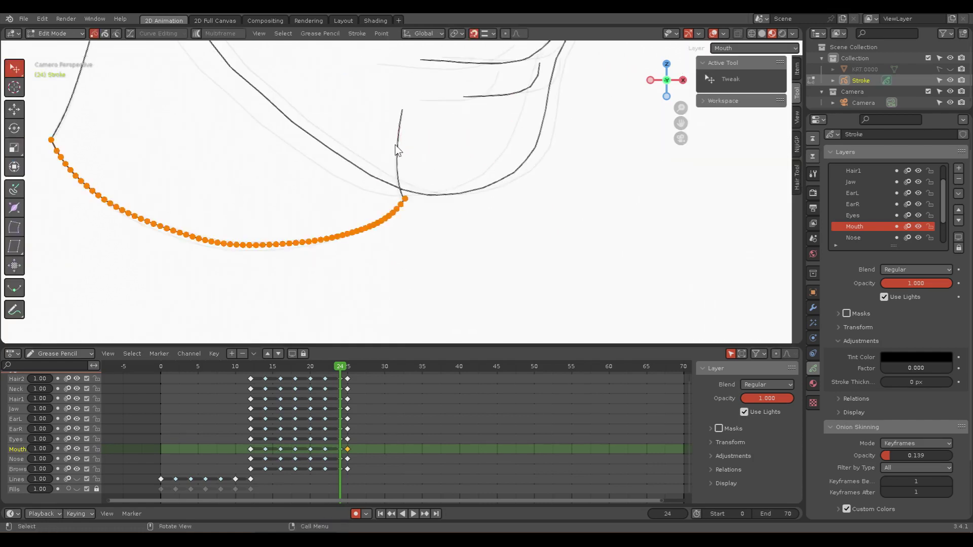
Step: Delete the overlapping points where the two face lines cross
click(399, 147)
key(x)
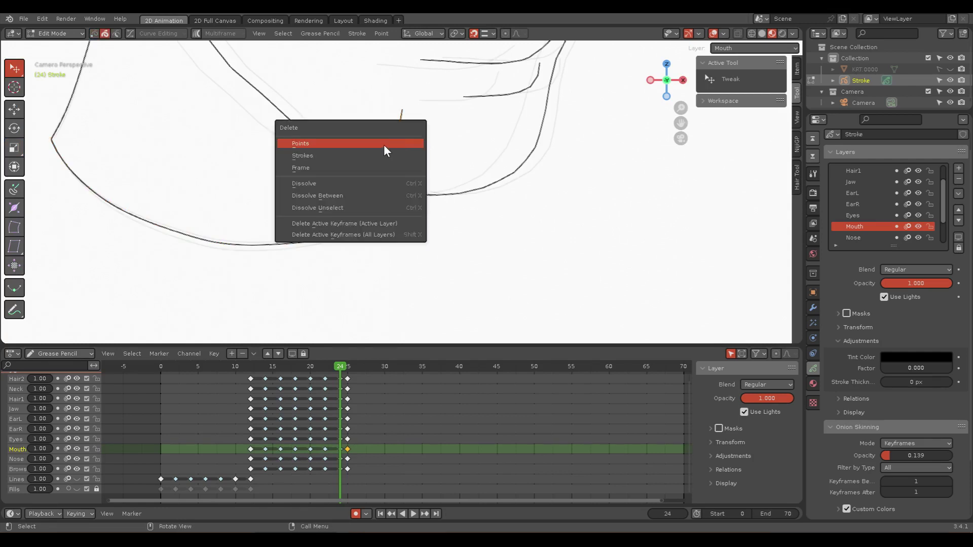
key(Escape)
scroll(428, 152, up, 3)
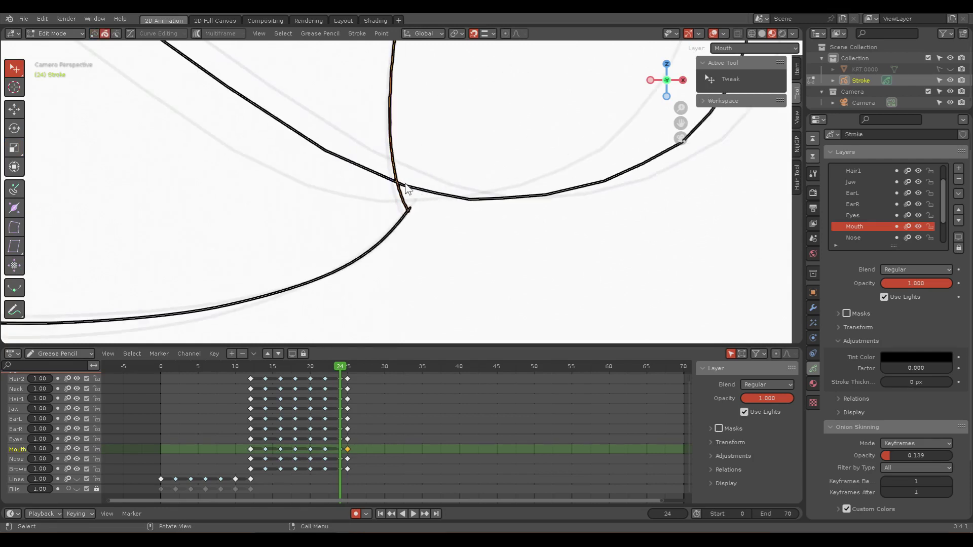
key(x)
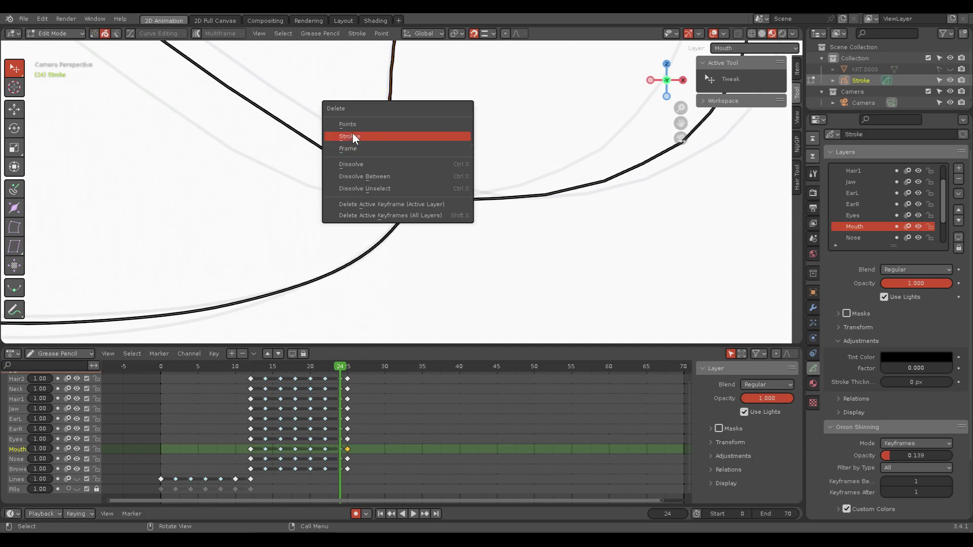
key(Escape)
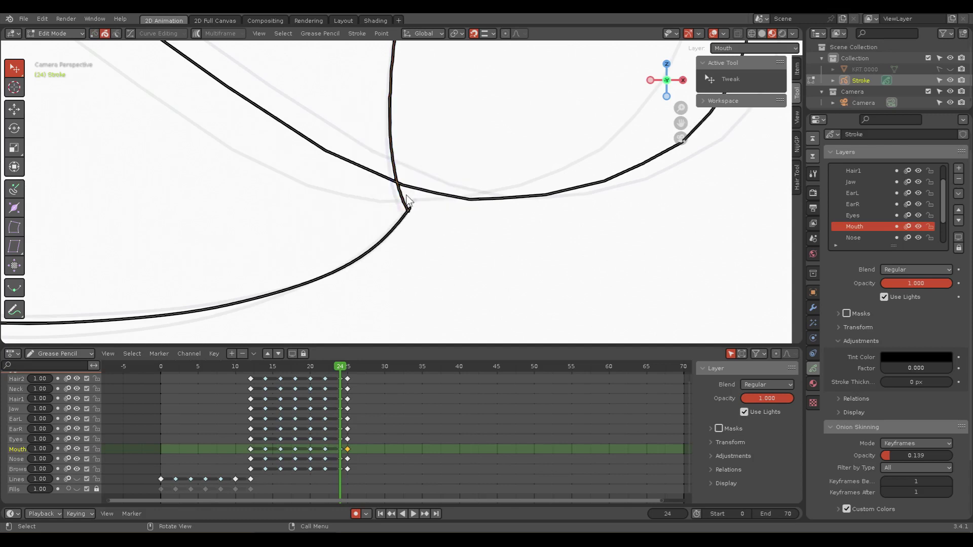
key(1)
scroll(402, 186, up, 4)
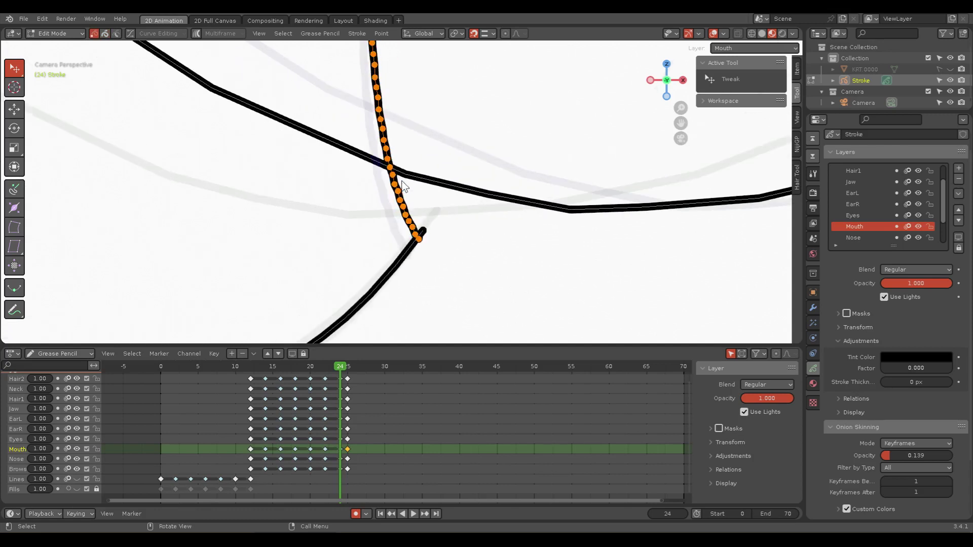
click(387, 160)
key(x)
click(375, 156)
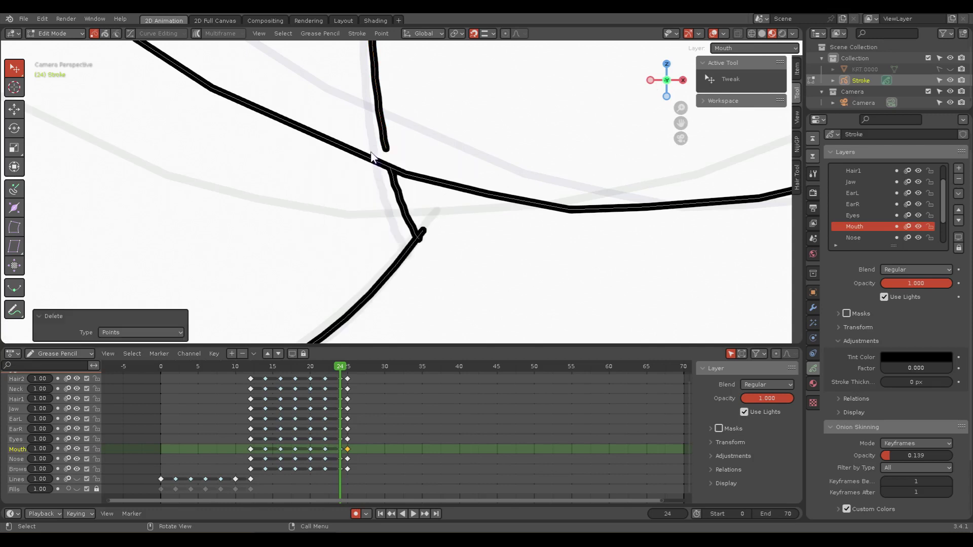
Step: Delete the leftover upper vertical stroke piece
key(2)
key(x)
click(381, 116)
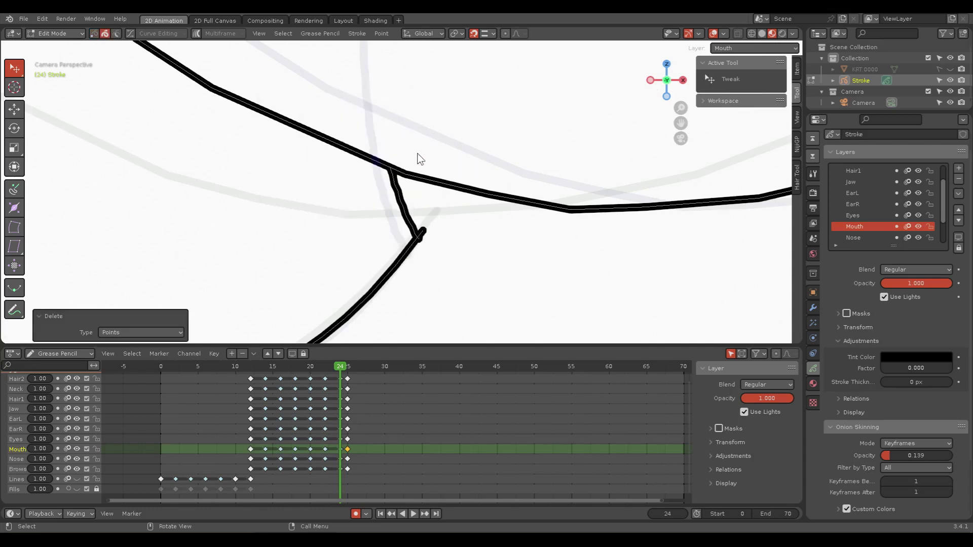
Step: Move the lower line's end point to meet the corner junction
click(424, 234)
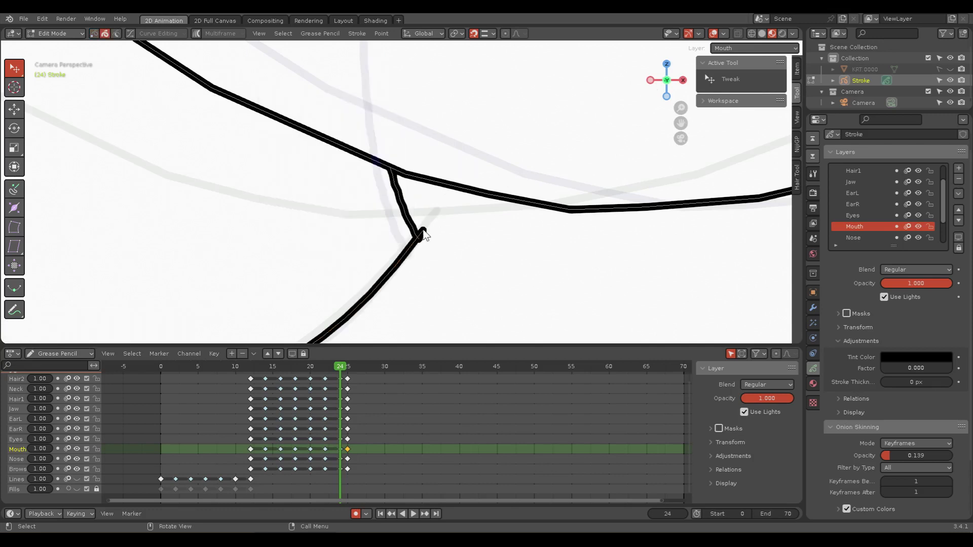
key(1)
drag(423, 234, 438, 226)
key(ctrl+z)
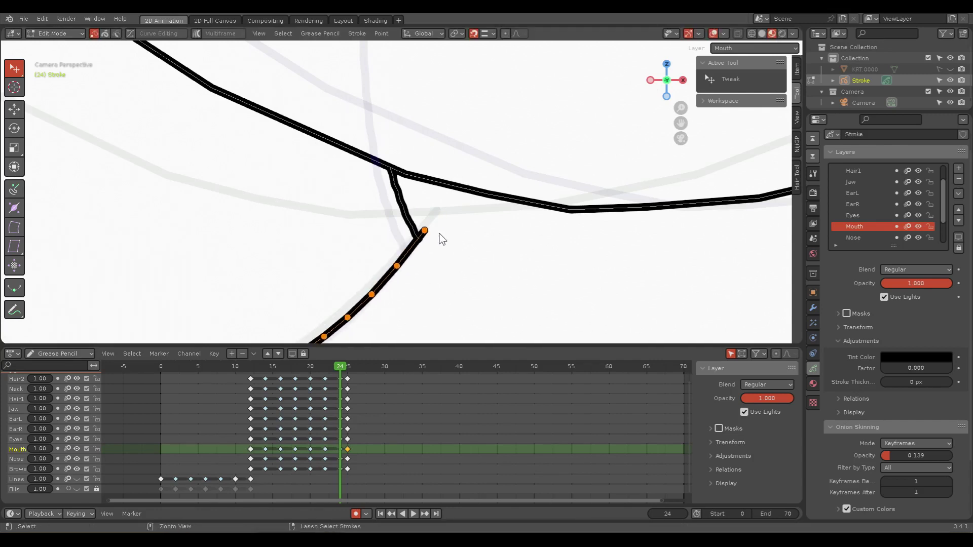
drag(426, 233, 412, 233)
click(348, 232)
Step: Move the jaw stroke's end point onto the left neck line on frame 24
scroll(344, 228, down, 3)
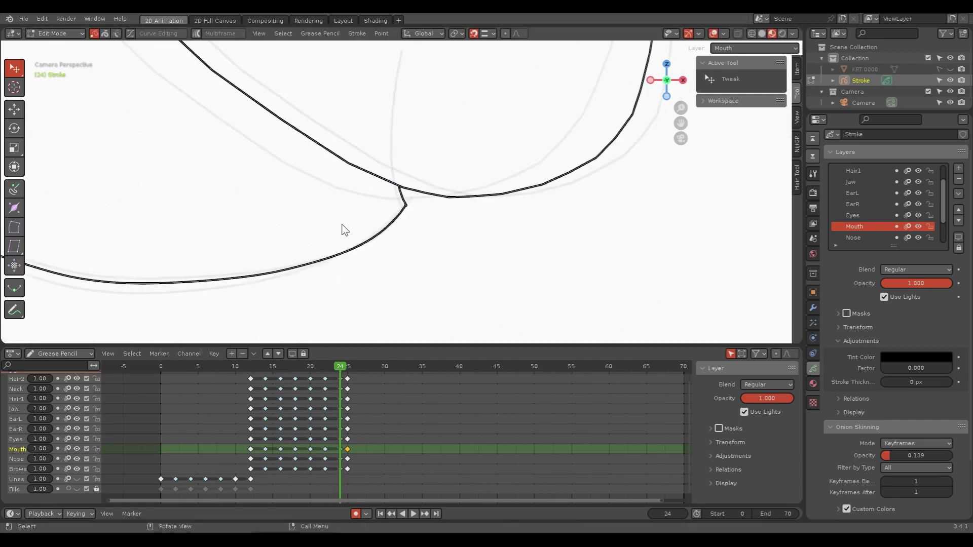
scroll(343, 313, down, 2)
shift+middle_drag(343, 313, 429, 388)
scroll(268, 174, down, 5)
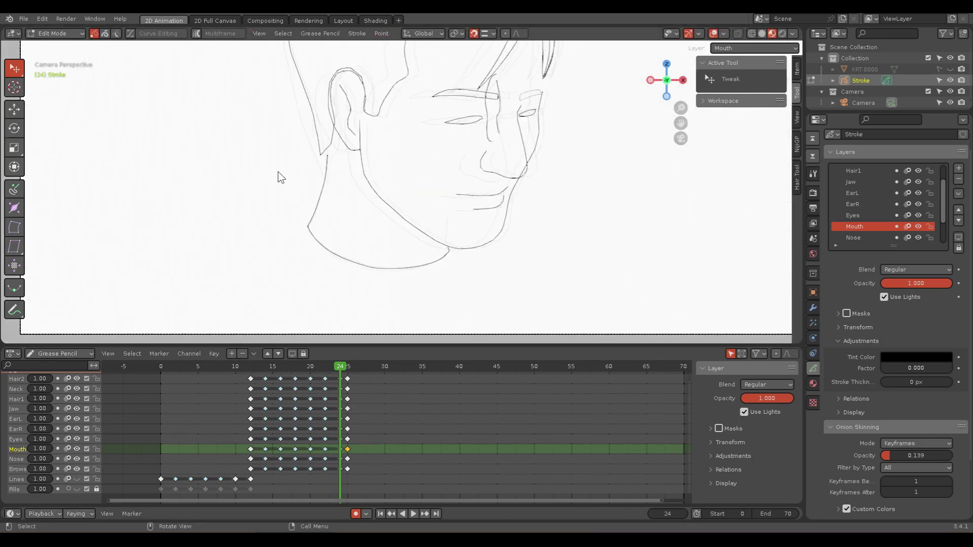
scroll(374, 187, up, 1)
scroll(348, 208, up, 4)
scroll(363, 191, up, 1)
scroll(306, 181, up, 5)
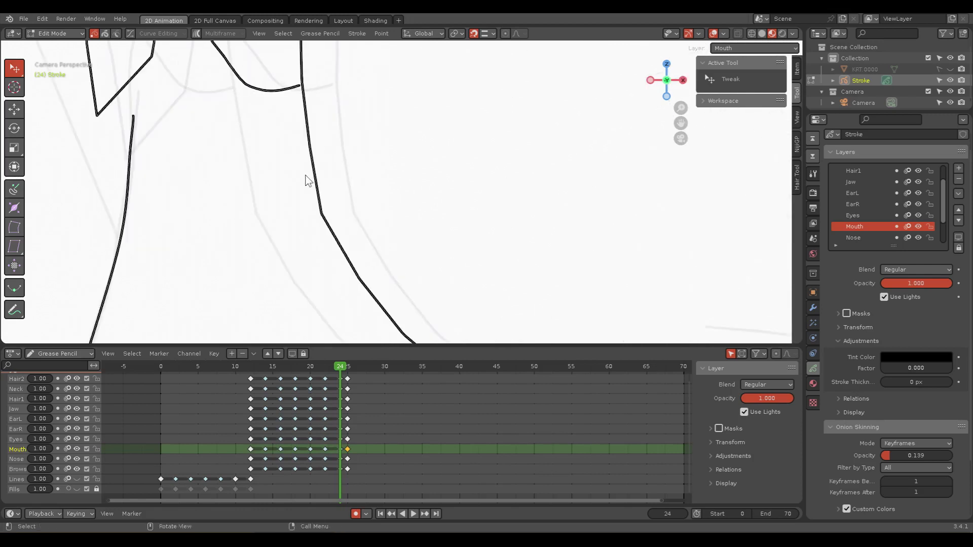
scroll(319, 157, down, 1)
scroll(306, 178, down, 3)
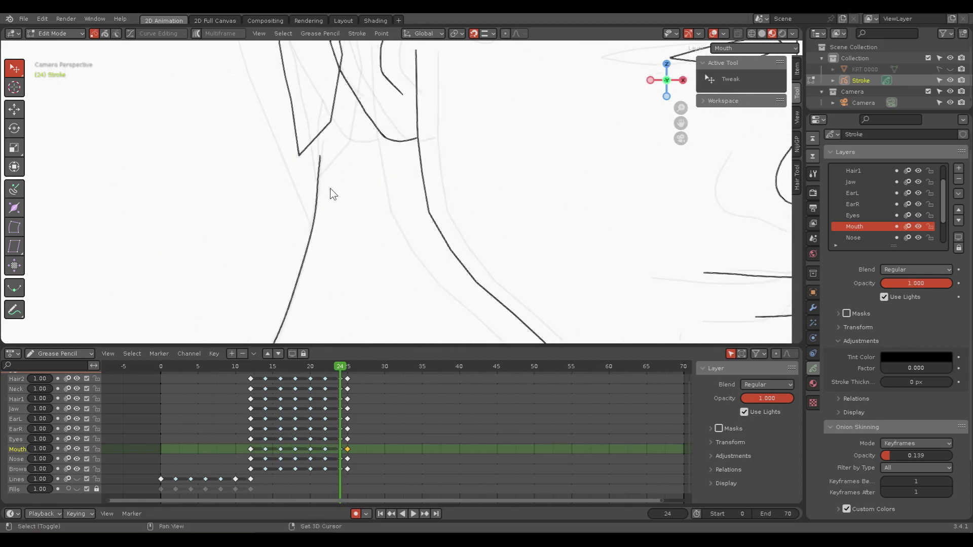
shift+middle_drag(332, 194, 360, 191)
click(349, 155)
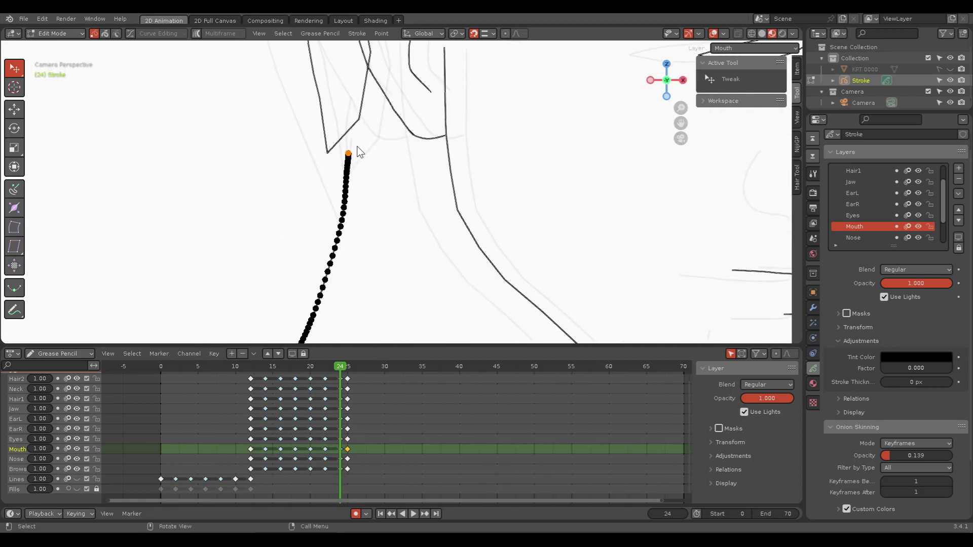
click(329, 155)
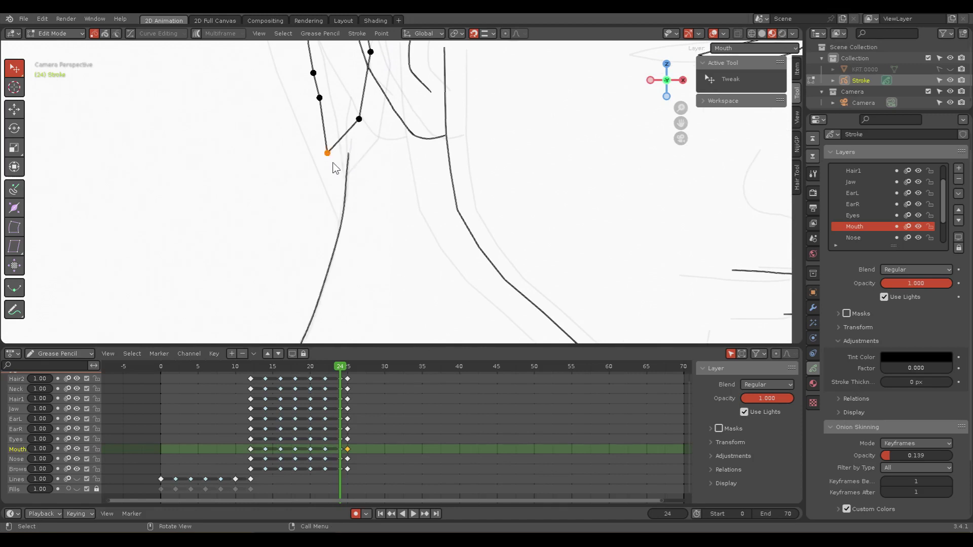
key(g)
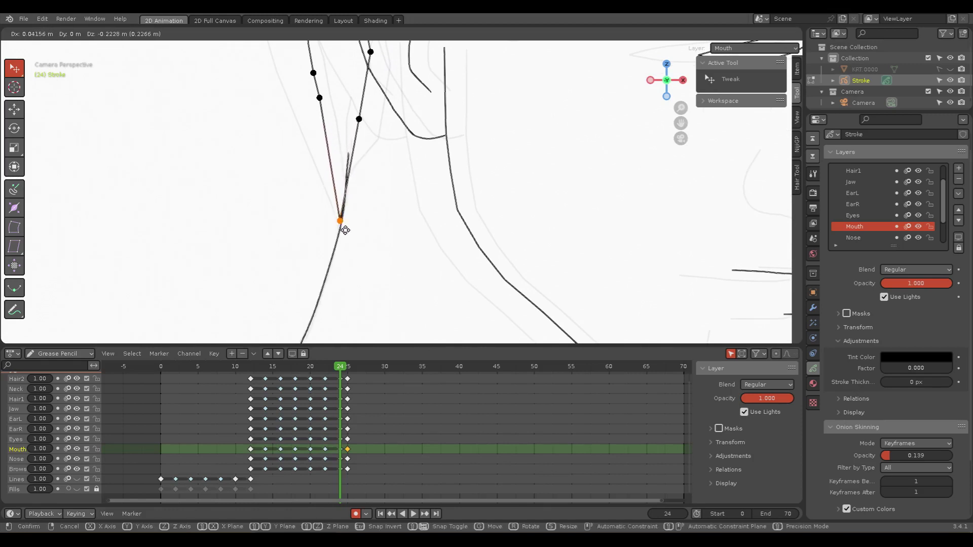
click(347, 230)
Step: Delete the overhanging tip of the neck stroke
shift+middle_drag(320, 141, 306, 188)
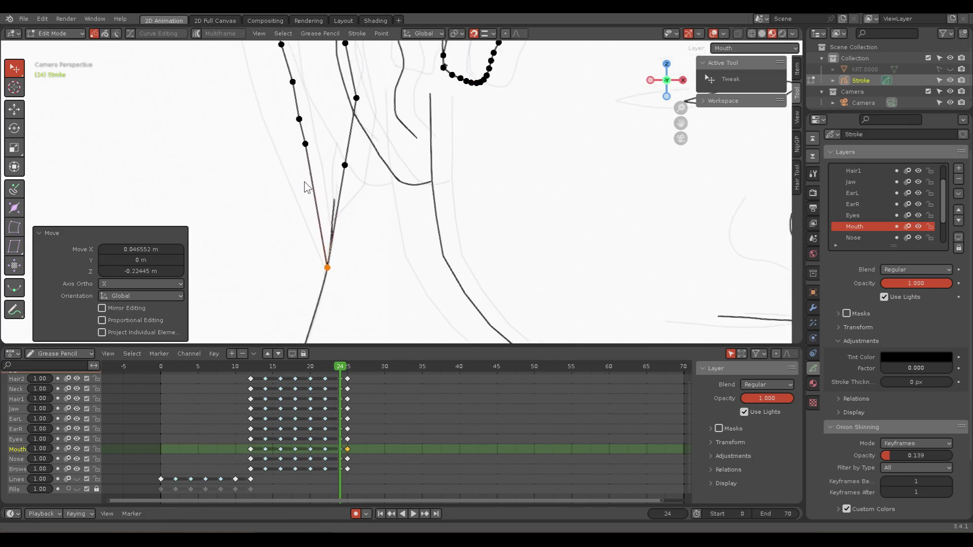
click(336, 204)
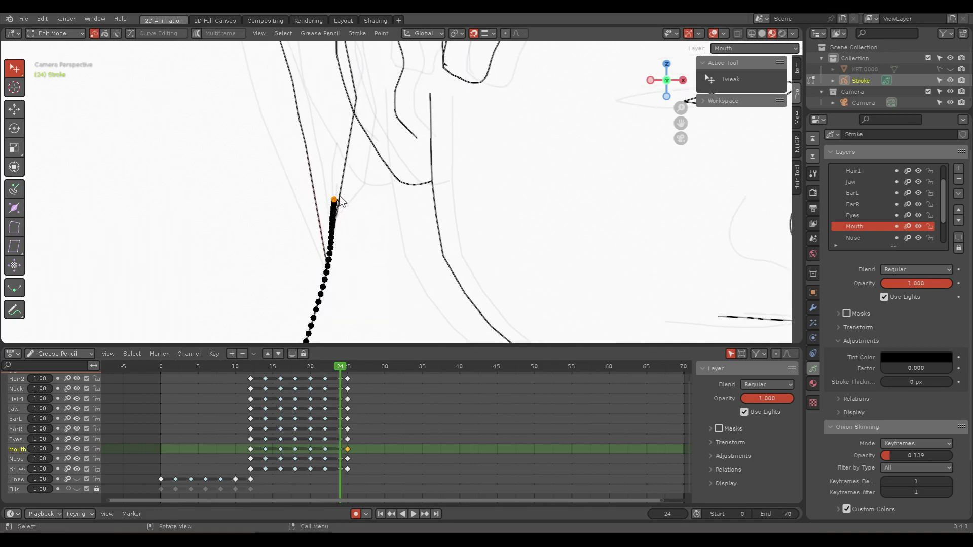
click(343, 174)
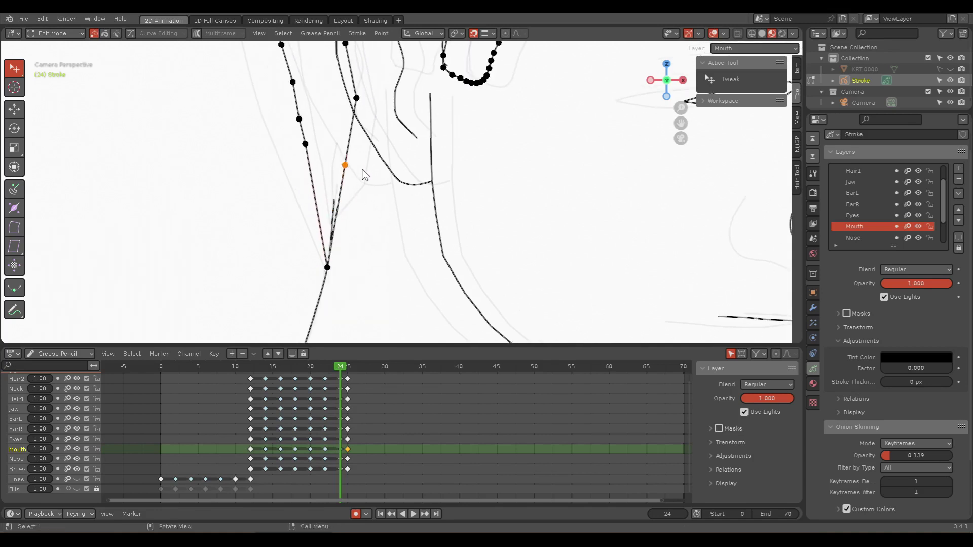
key(x)
click(330, 170)
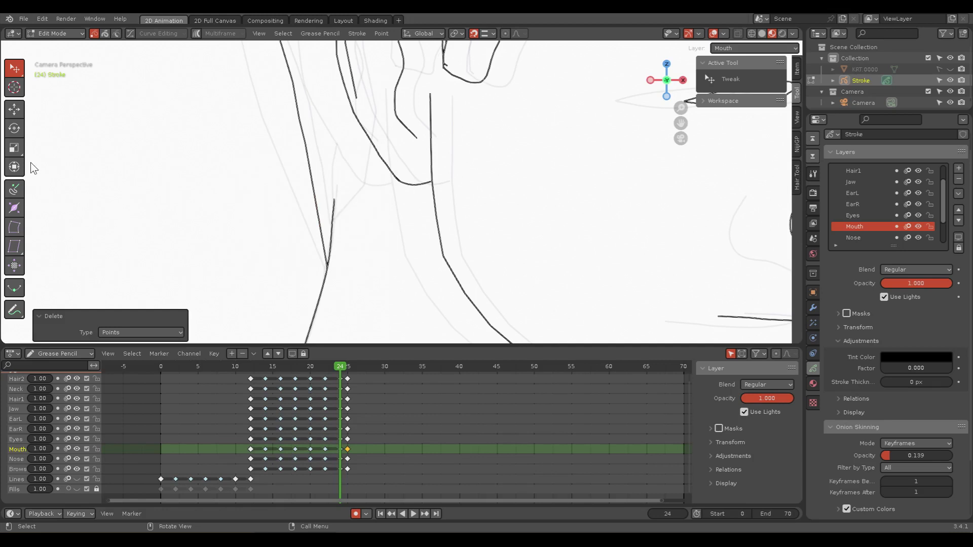
key(ctrl+Tab)
key(ctrl+Tab)
Step: With a 67 px Grab brush, pull up the neck stroke's end and straighten the jaw-neck kink
click(337, 247)
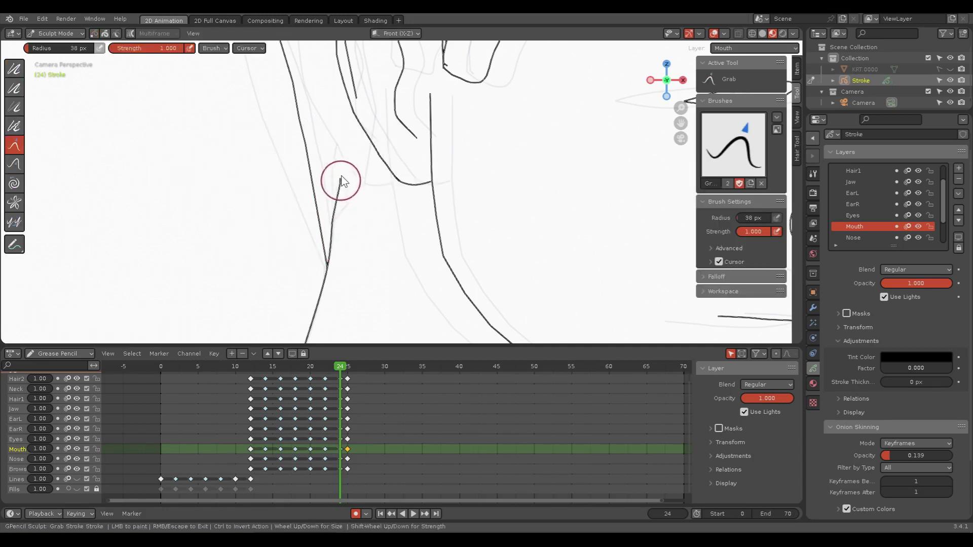
mouse_move(341, 181)
mouse_down()
mouse_move(343, 131)
mouse_move(337, 181)
mouse_move(355, 119)
mouse_up()
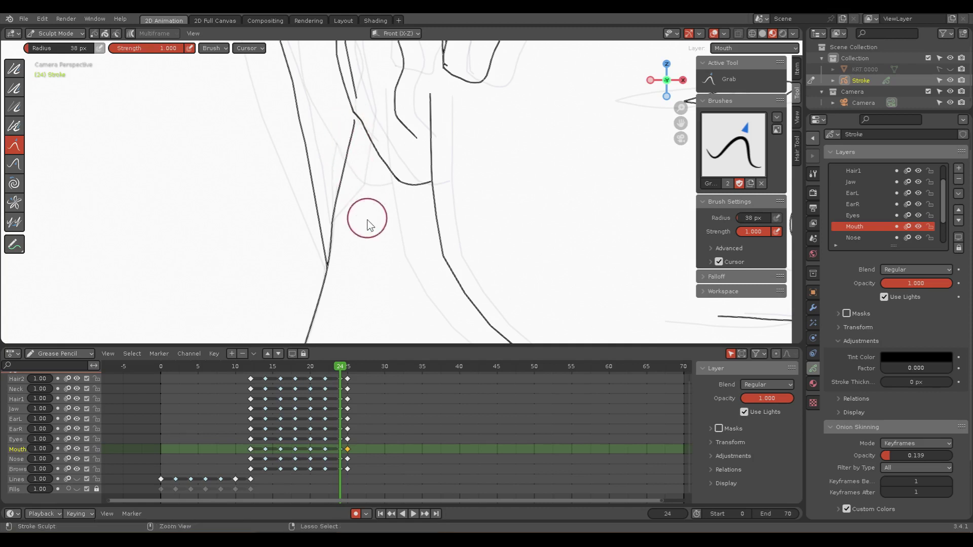
key(f)
click(337, 213)
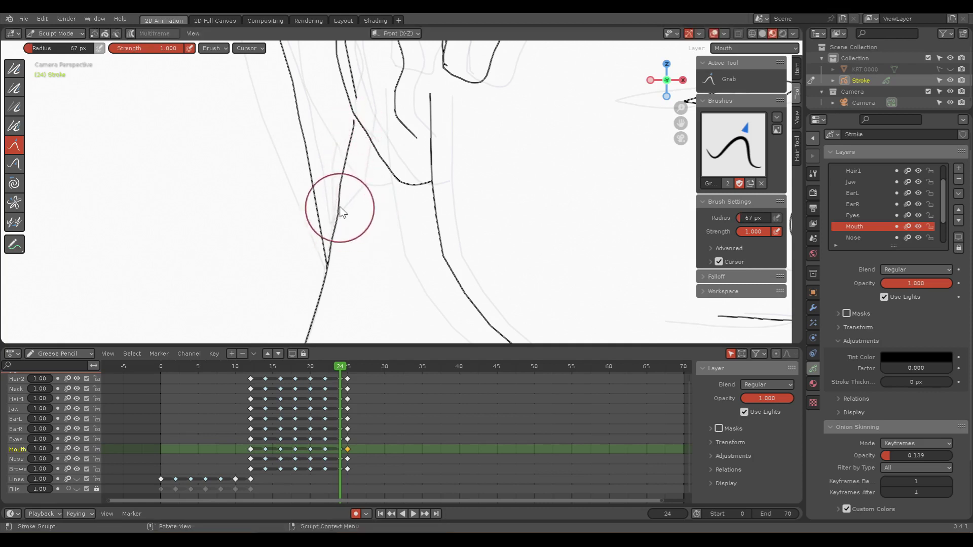
mouse_move(335, 227)
mouse_down()
mouse_move(325, 273)
mouse_move(348, 218)
mouse_up()
Step: Enlarge the Grab brush to 84 px and reshape the stroke near the jaw junction
scroll(349, 223, down, 3)
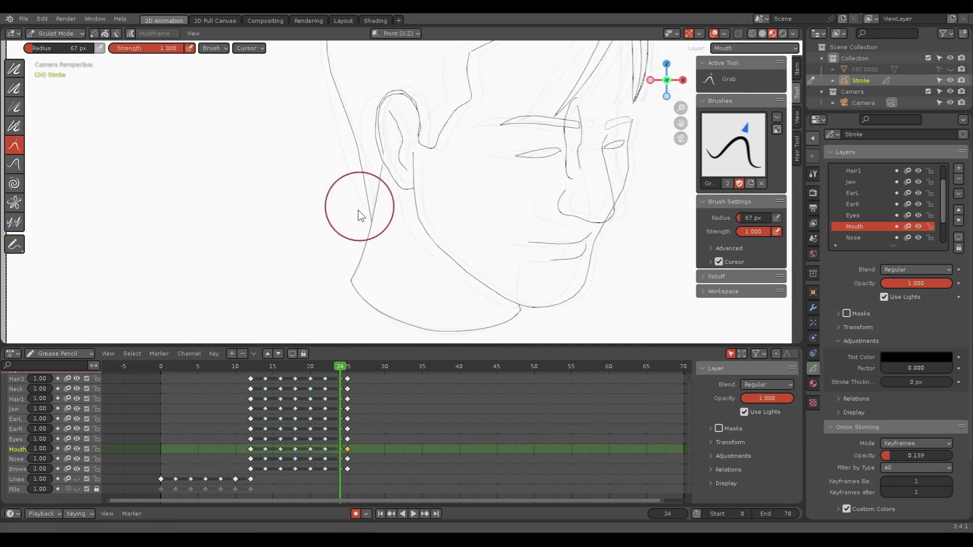
shift+middle_drag(361, 215, 349, 257)
key(f)
click(314, 200)
mouse_move(321, 200)
mouse_down()
mouse_move(326, 153)
mouse_move(359, 217)
mouse_up()
scroll(364, 223, up, 3)
Step: Return to stroke editing and delete points of the longer ear-to-jaw stroke
key(ctrl+Tab)
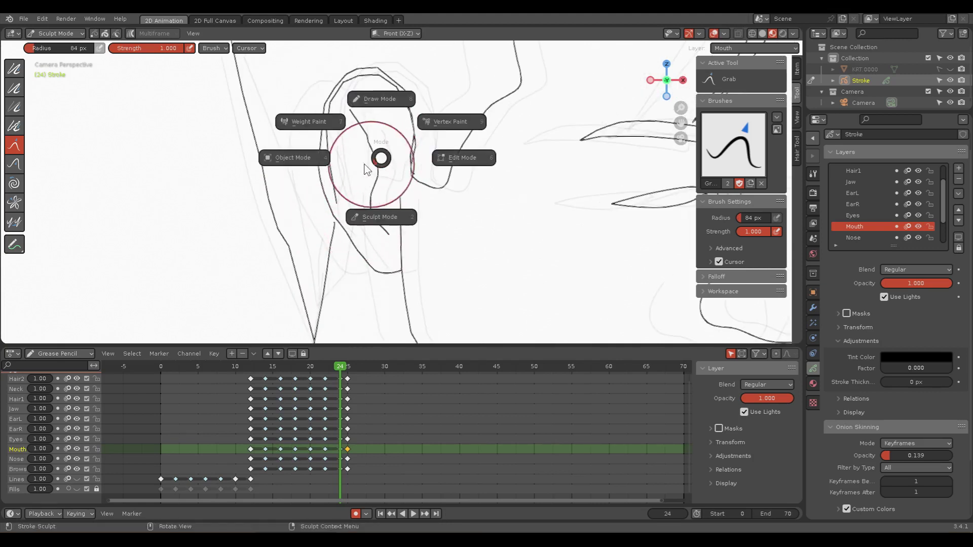
click(487, 161)
click(412, 175)
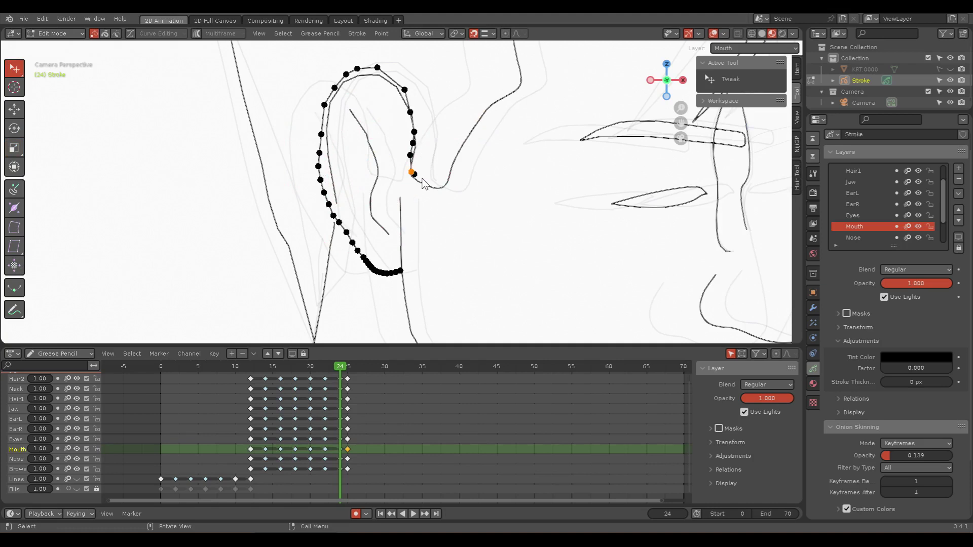
scroll(448, 163, up, 2)
scroll(450, 160, down, 2)
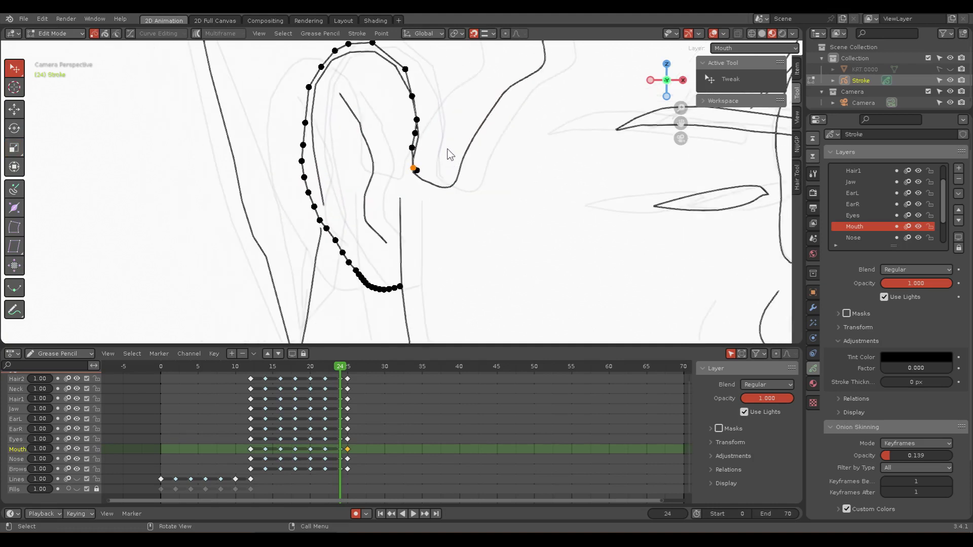
click(446, 154)
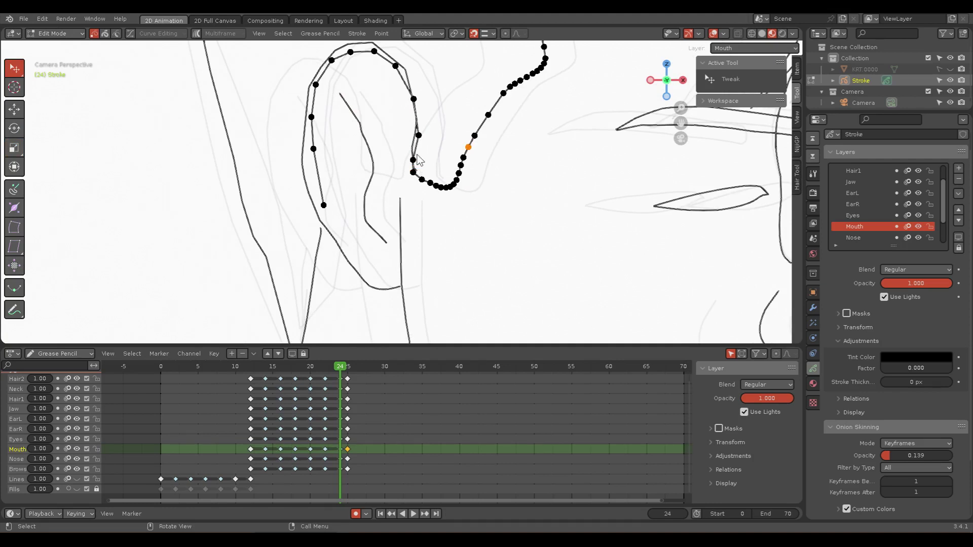
key(x)
click(388, 136)
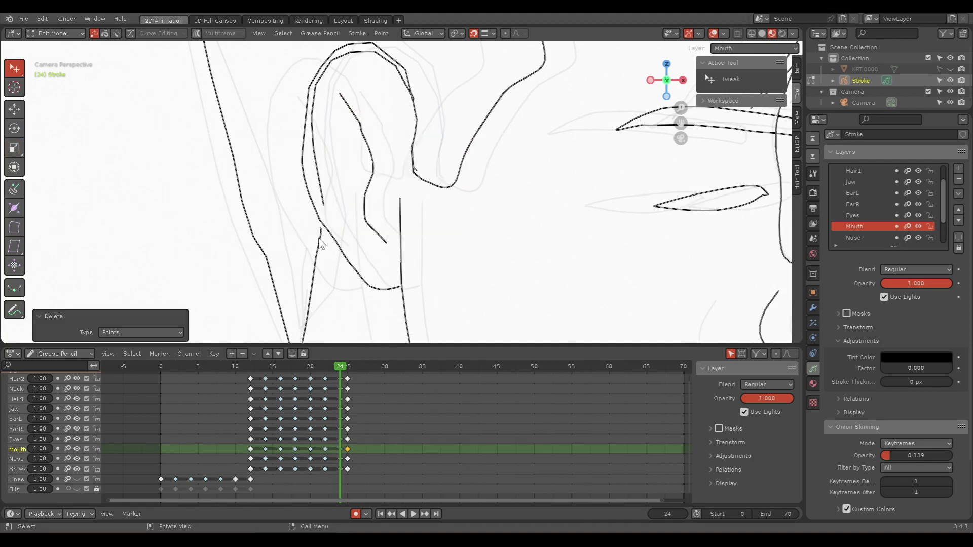
Step: Delete the duplicate ear stroke and the overlapping points at the ear
click(311, 117)
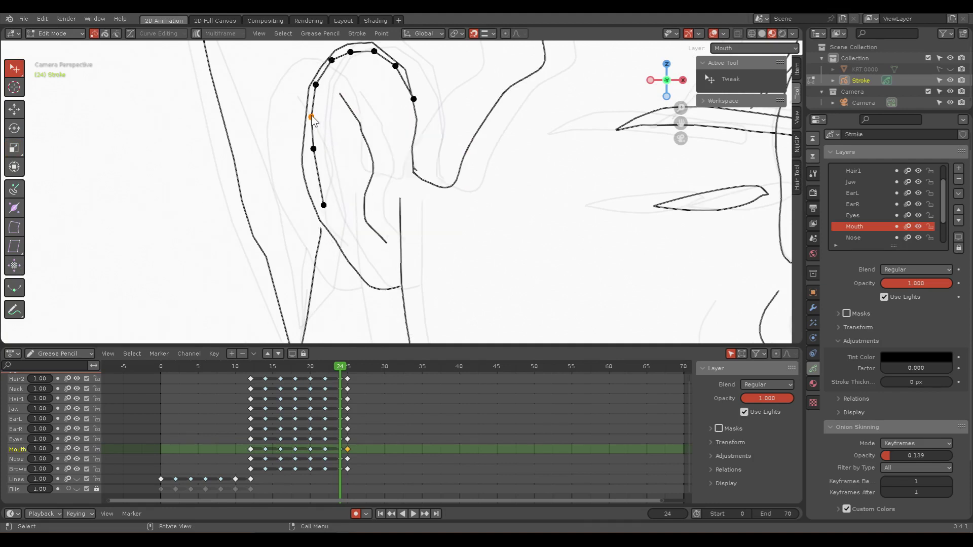
key(2)
key(x)
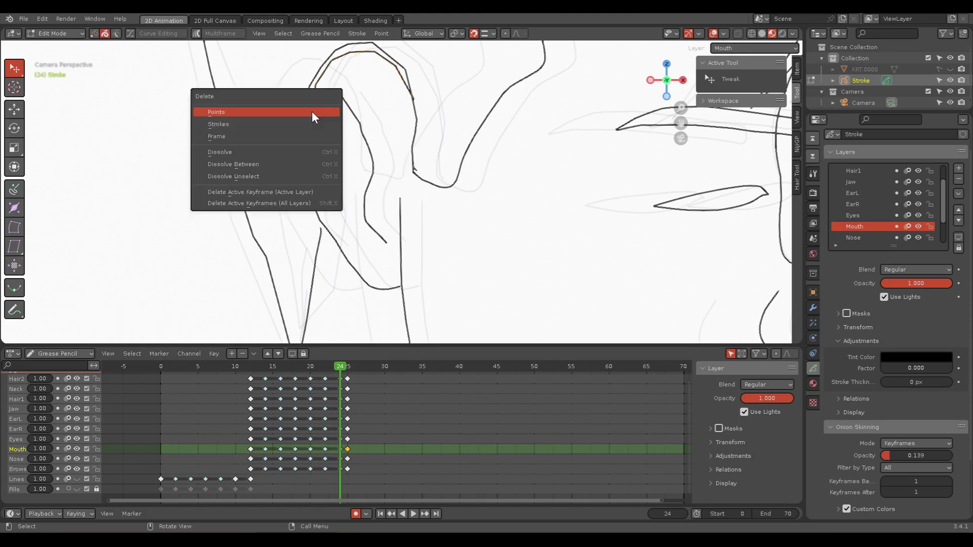
click(311, 111)
scroll(447, 185, up, 2)
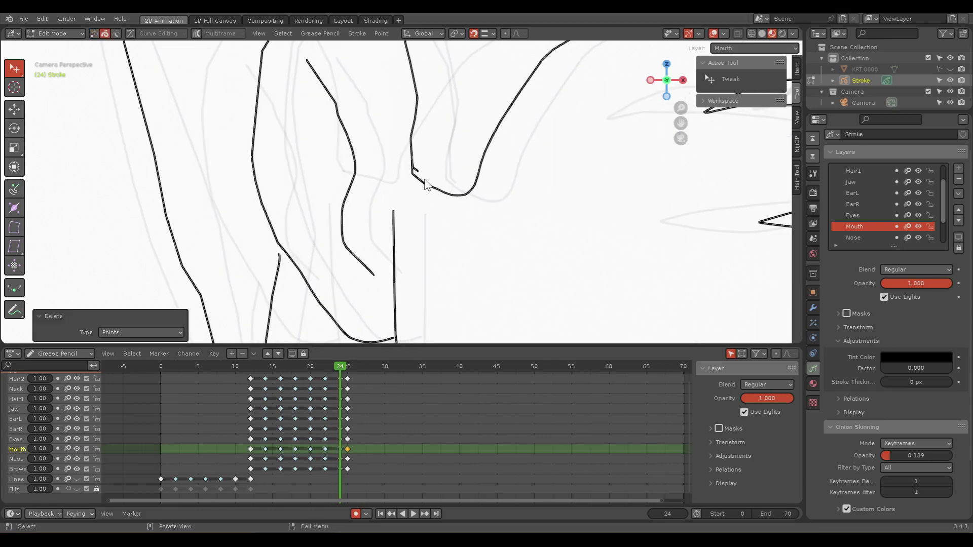
key(1)
click(420, 172)
key(x)
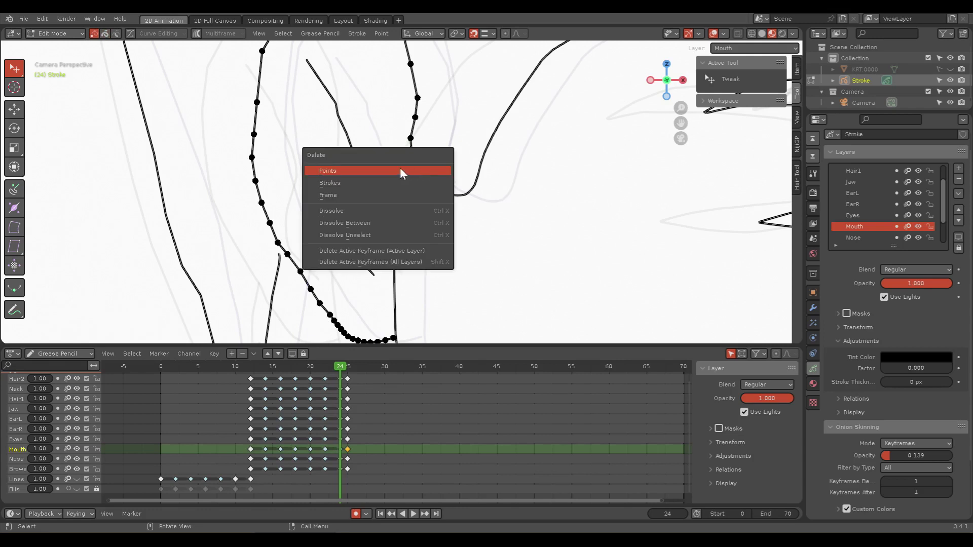
click(400, 166)
shift+middle_drag(367, 244, 405, 169)
Step: Move the line's top end point onto the ear curve and return to Object Mode
click(321, 180)
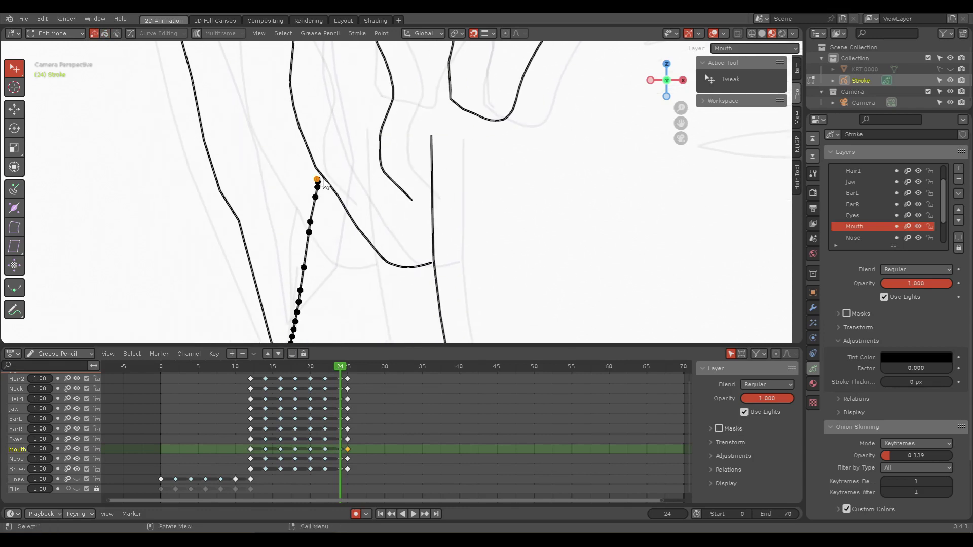
key(g)
click(335, 171)
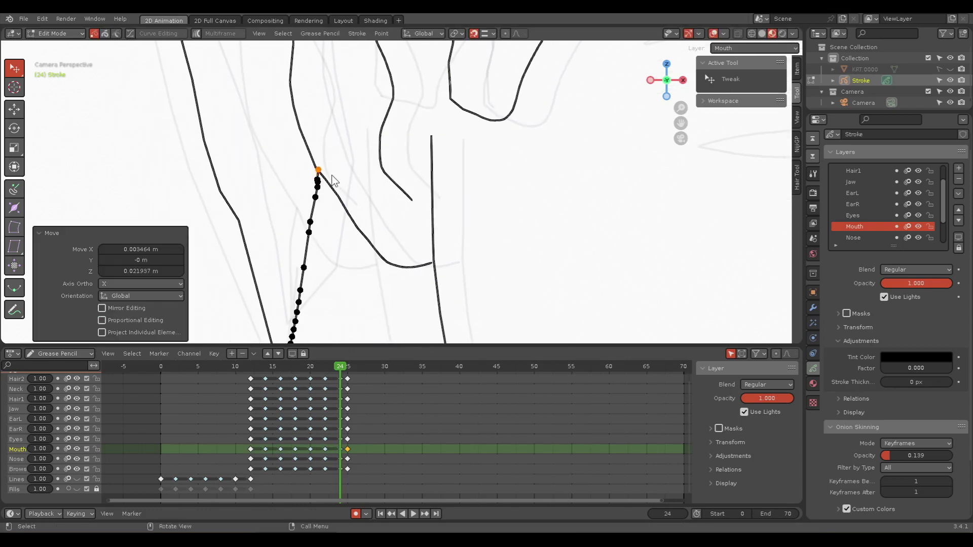
shift+click(374, 223)
scroll(380, 233, down, 3)
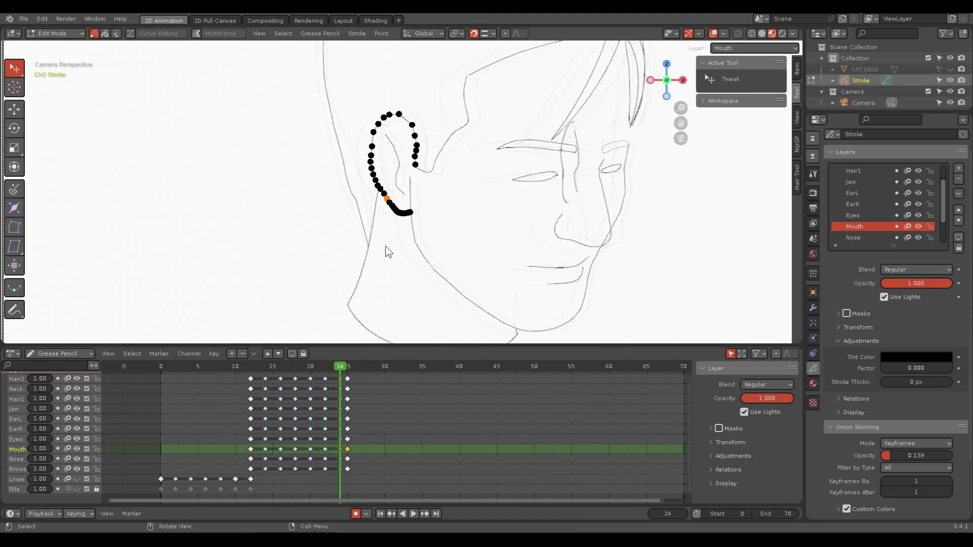
key(ctrl+Tab)
click(355, 218)
scroll(515, 210, up, 2)
Step: Enter Edit Mode on the line-art object and delete the stray stroke beside the nose
scroll(441, 218, up, 2)
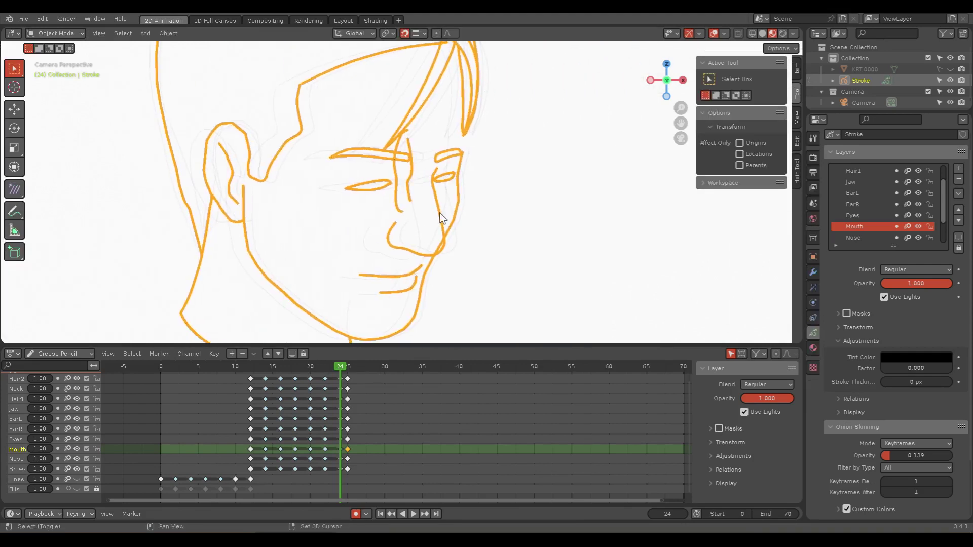
click(451, 213)
scroll(425, 161, up, 3)
click(422, 150)
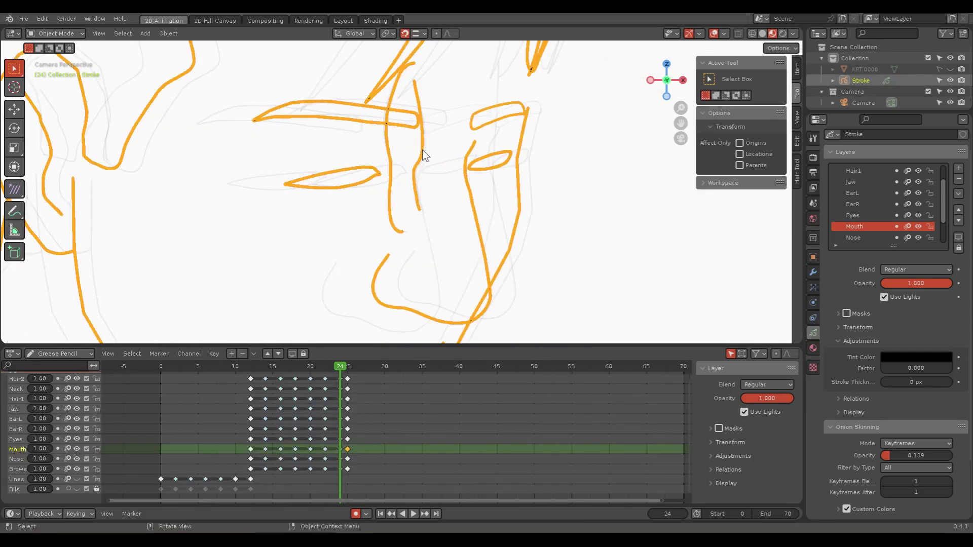
key(ctrl+Tab)
click(398, 159)
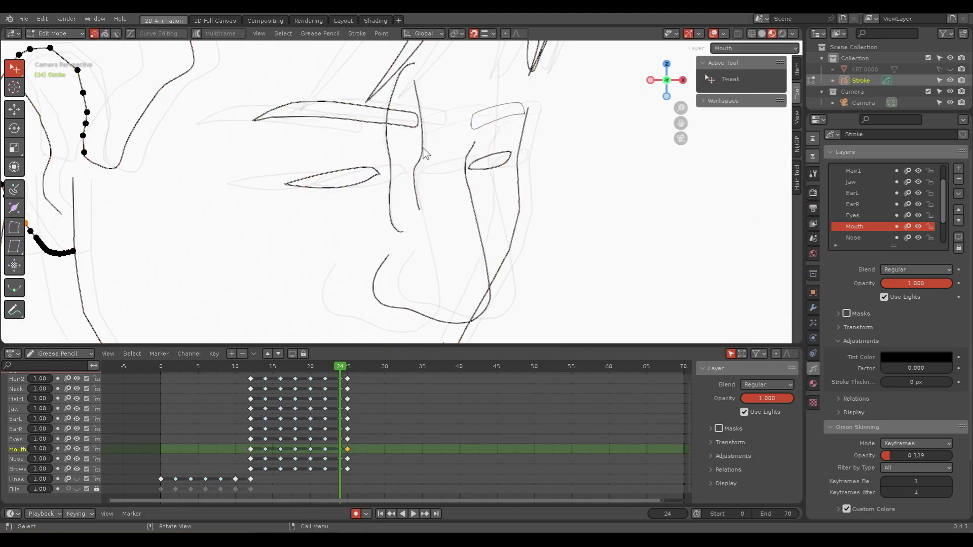
shift+click(389, 149)
key(x)
click(387, 145)
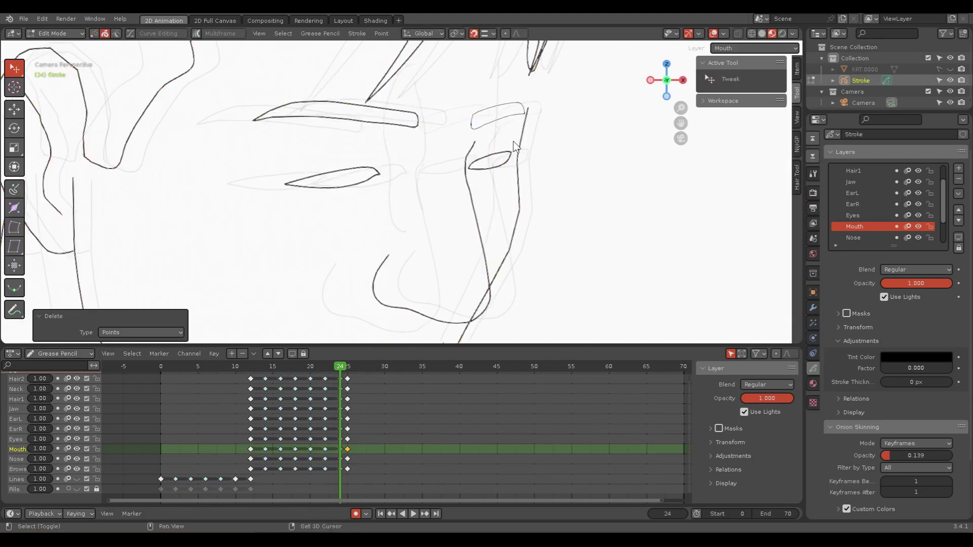
Step: Move the short line's top end point up onto the hair strand tip
shift+middle_drag(515, 146, 453, 177)
scroll(452, 177, down, 2)
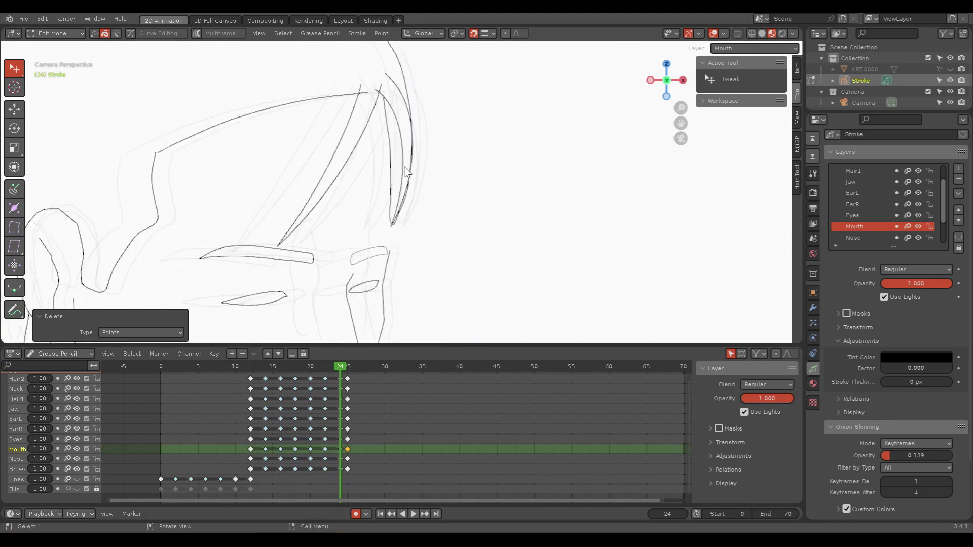
scroll(405, 173, up, 2)
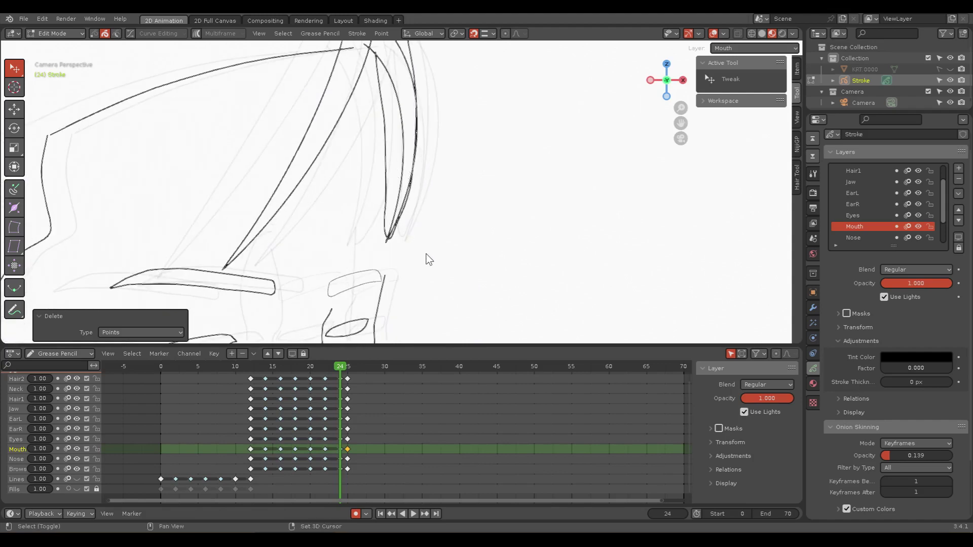
shift+middle_drag(429, 260, 428, 187)
scroll(419, 168, up, 1)
scroll(431, 215, up, 1)
scroll(444, 224, up, 1)
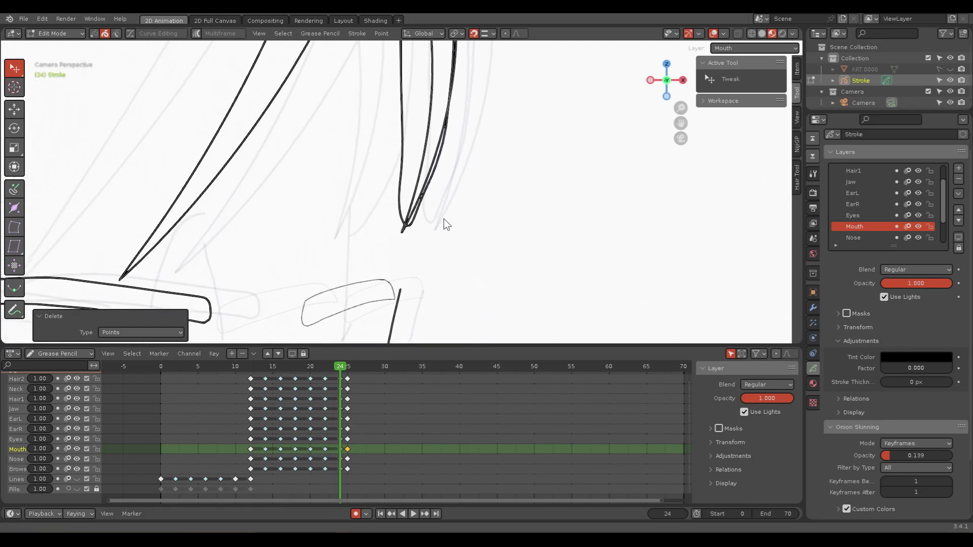
click(400, 292)
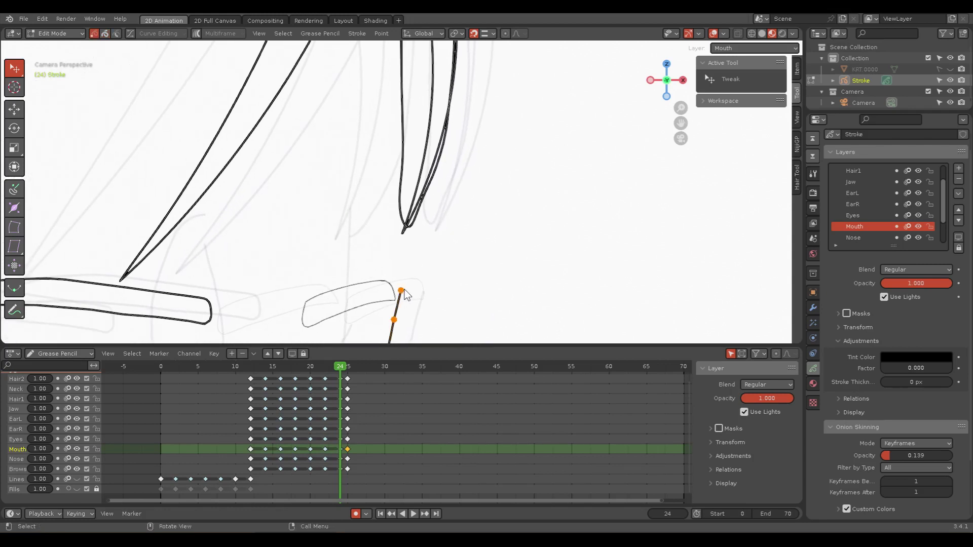
key(g)
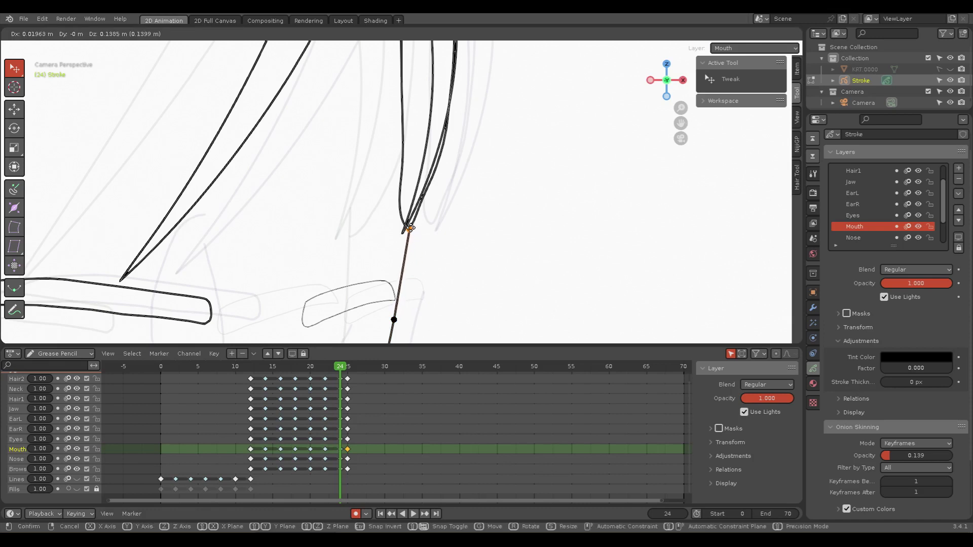
click(410, 228)
click(452, 258)
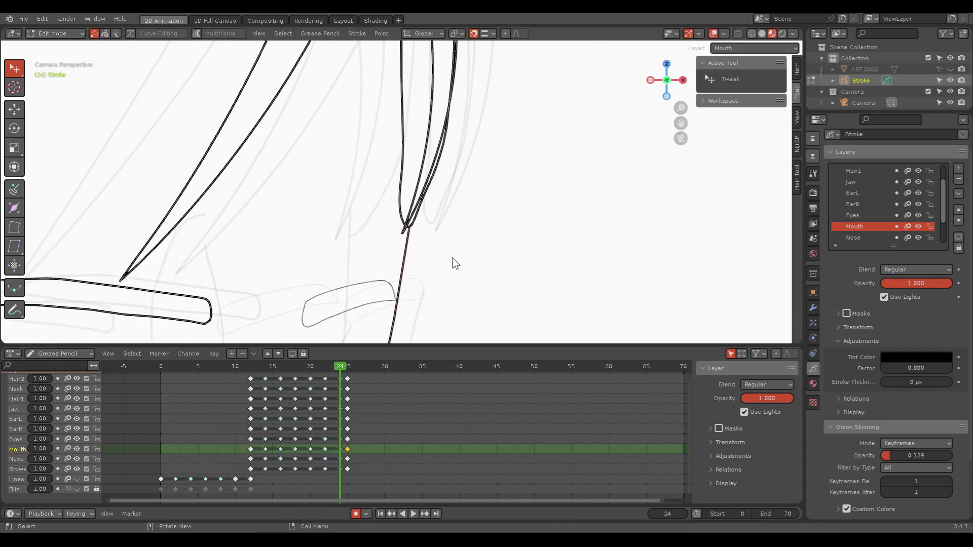
Step: Pull the long stroke's end onto the crossing line and nudge the next stroke's end point
mouse_move(452, 259)
shift+middle_down()
mouse_move(528, 201)
mouse_move(571, 142)
mouse_move(540, 130)
mouse_move(512, 256)
mouse_move(400, 152)
mouse_move(400, 182)
shift+middle_up()
scroll(512, 257, up, 3)
shift+scroll(400, 184, up, 3)
scroll(398, 209, up, 2)
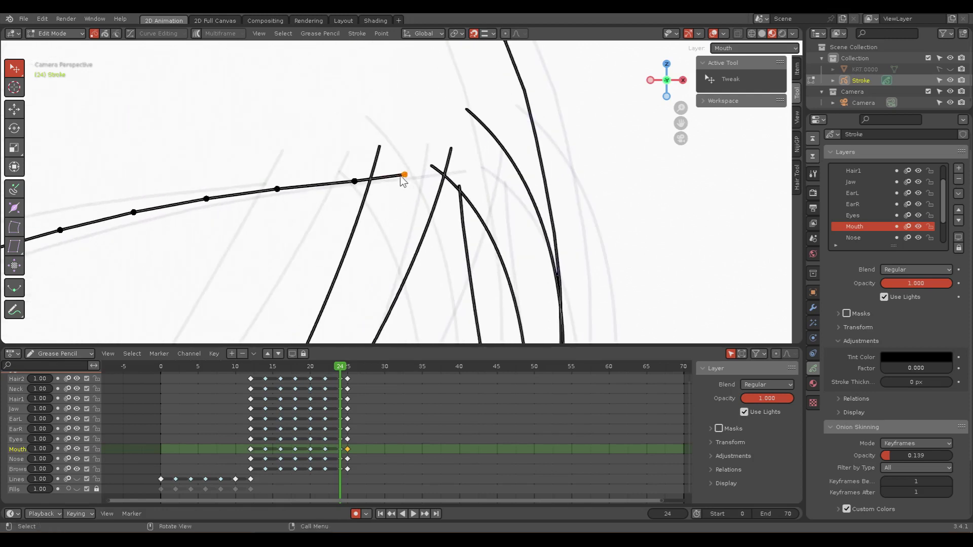
drag(403, 181, 365, 181)
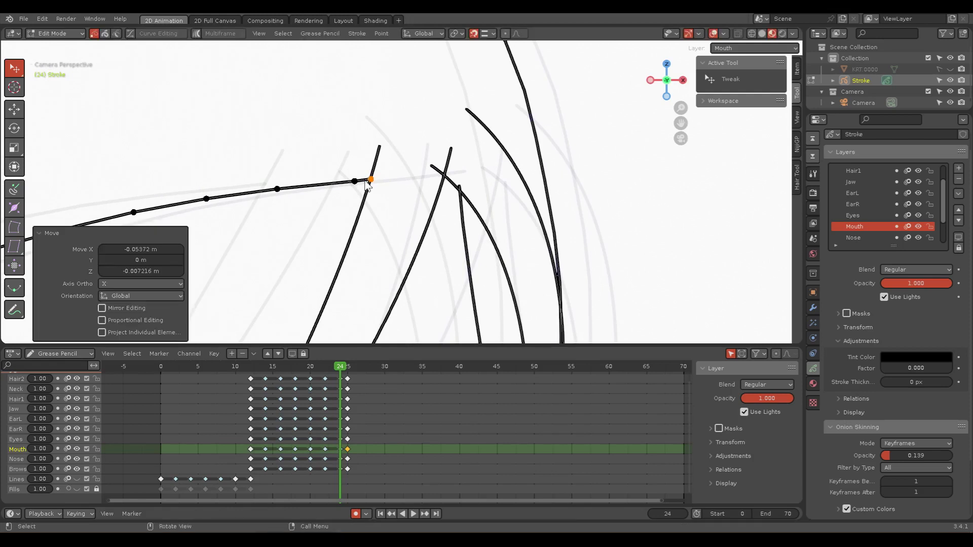
drag(459, 187, 462, 189)
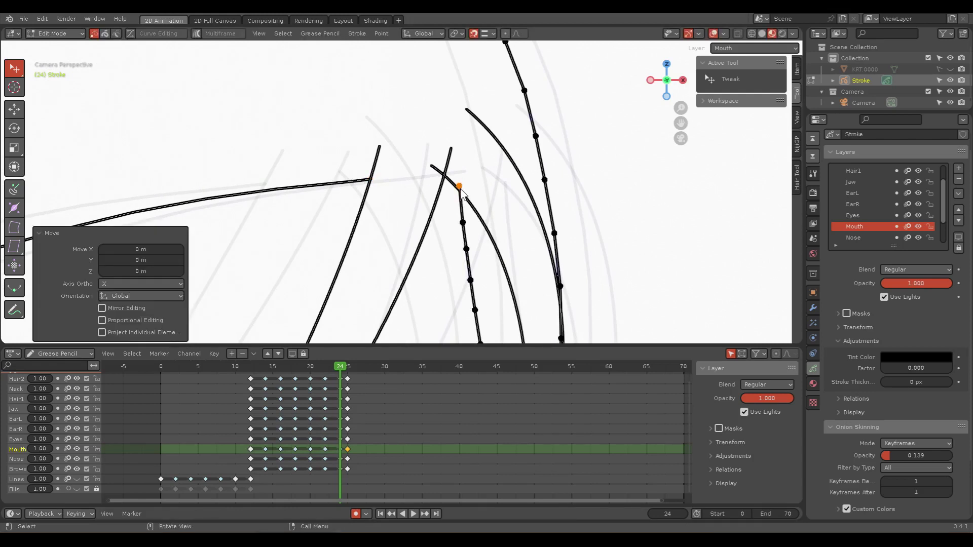
drag(459, 187, 462, 199)
Step: Delete the overhanging stroke end and the leftover stroke fragment
click(434, 169)
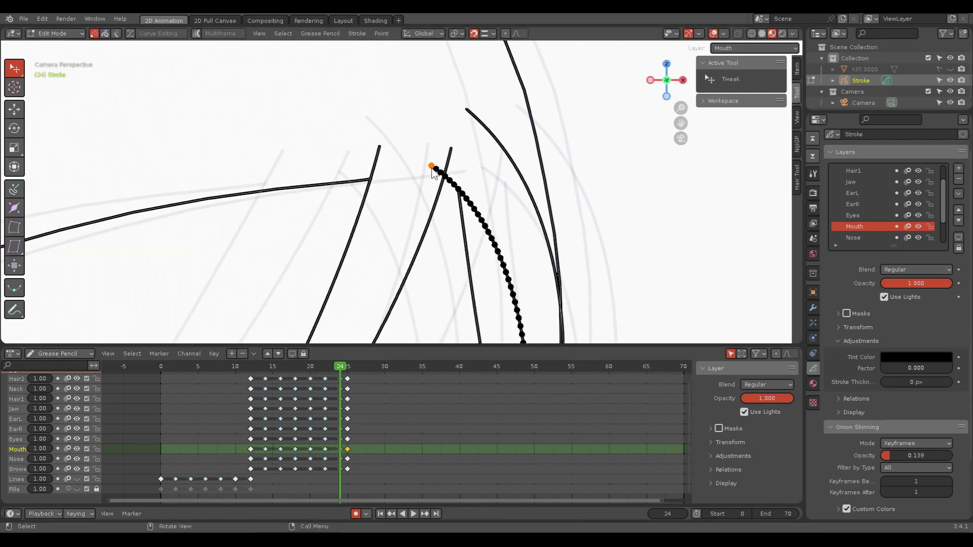
key(x)
click(413, 173)
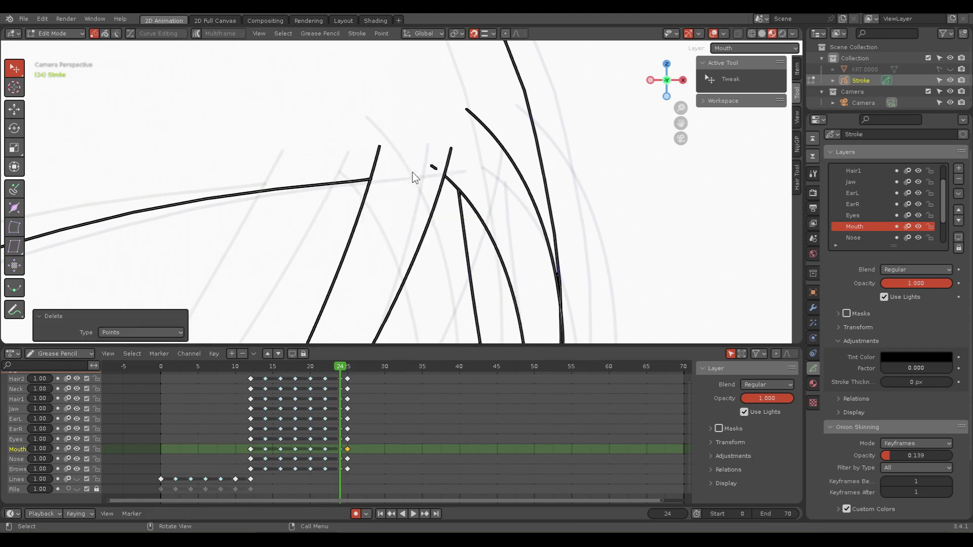
click(430, 166)
key(x)
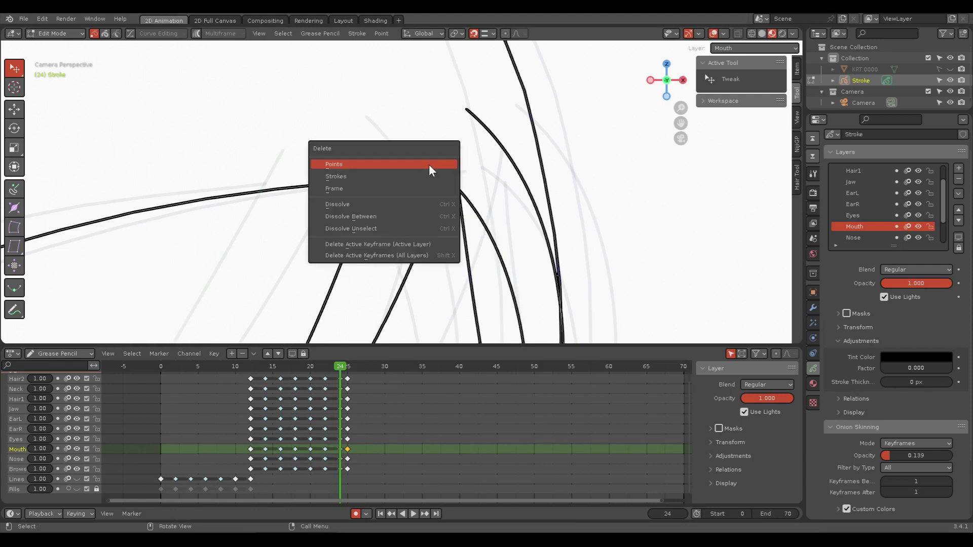
click(428, 164)
Step: Move a hair strand's end point up to the join and delete its overlapping points
click(517, 186)
scroll(557, 264, down, 3)
mouse_move(591, 276)
shift+middle_down()
mouse_move(495, 125)
mouse_move(483, 165)
shift+middle_up()
scroll(448, 169, up, 3)
scroll(414, 158, up, 3)
mouse_move(414, 158)
shift+middle_down()
mouse_move(470, 244)
mouse_move(478, 273)
mouse_move(467, 289)
mouse_move(471, 209)
shift+middle_up()
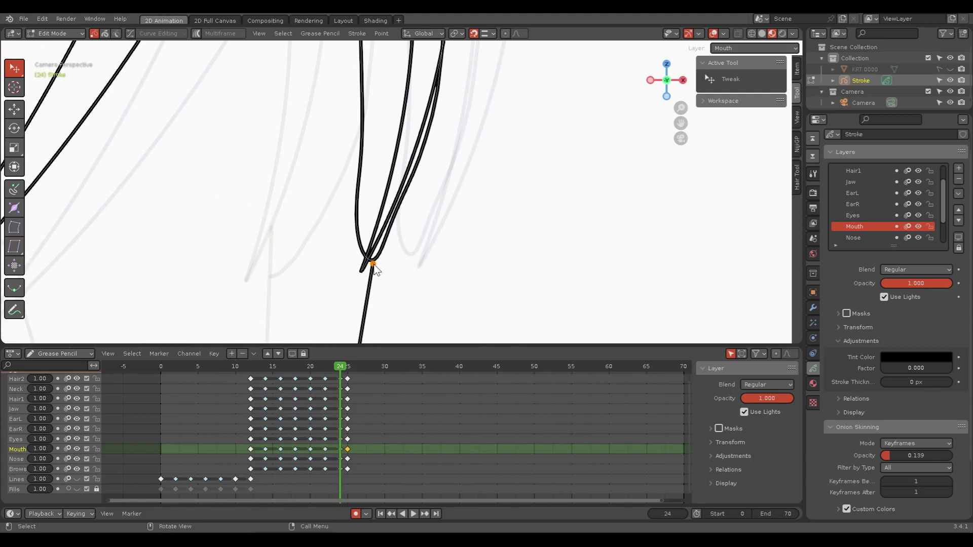
drag(374, 264, 373, 259)
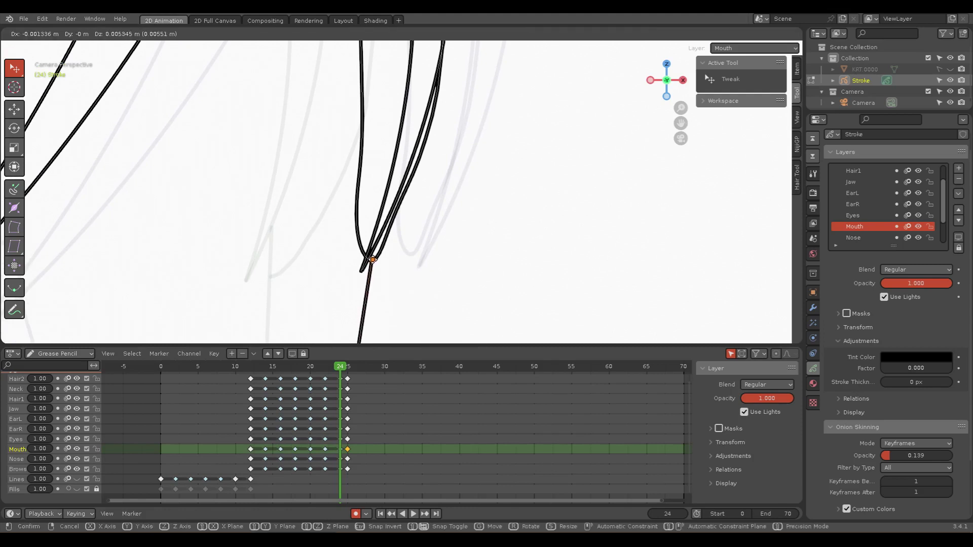
click(384, 258)
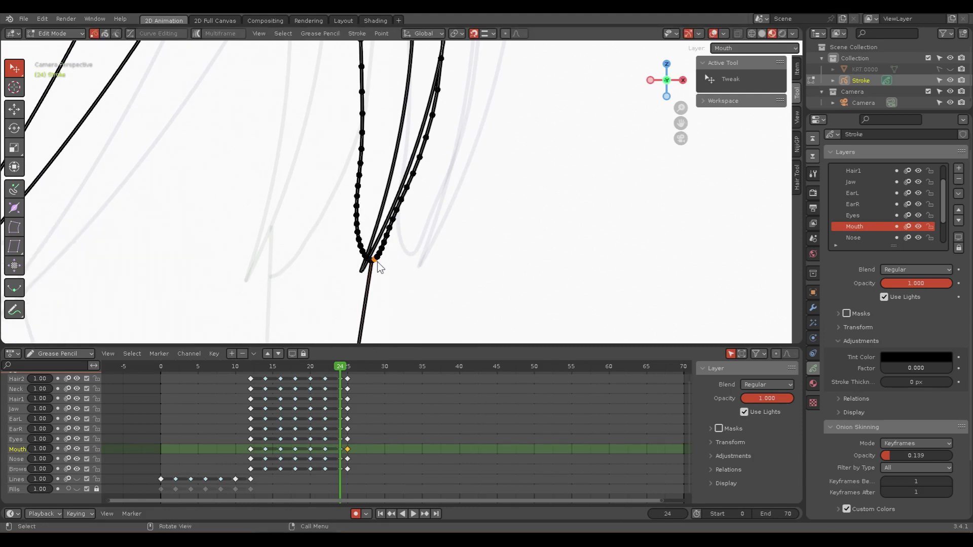
key(x)
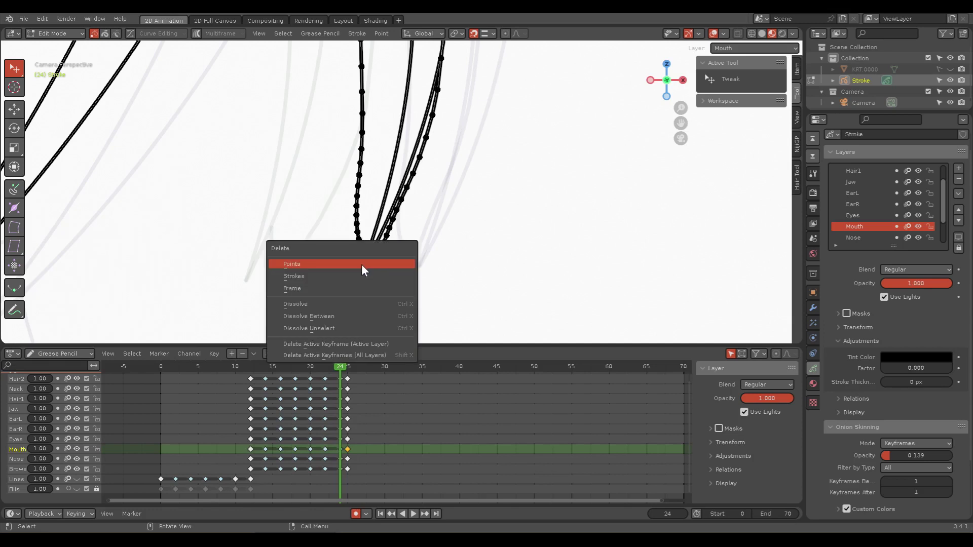
click(361, 264)
Step: Delete a point to split the long vertical hair strand
shift+middle_drag(506, 166, 463, 239)
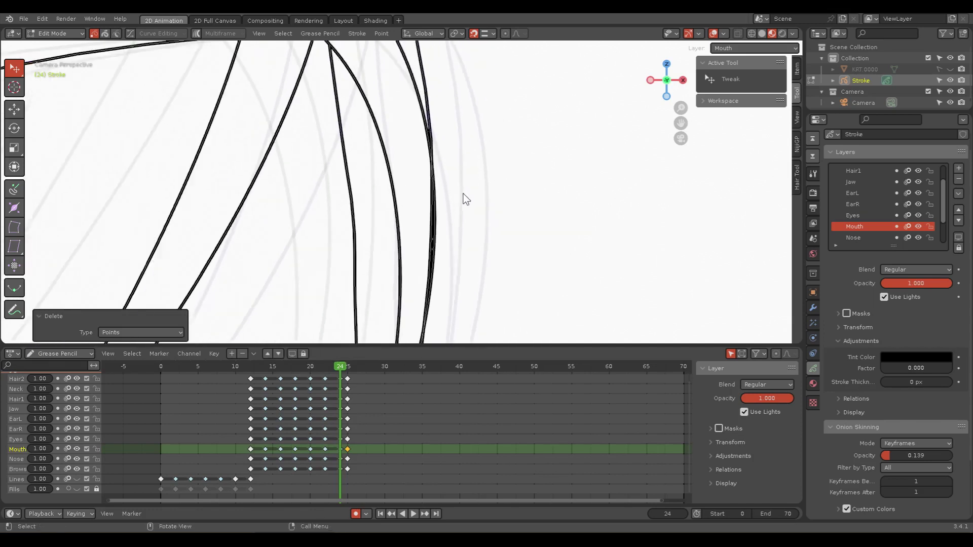
shift+middle_drag(476, 133, 448, 157)
scroll(448, 157, up, 2)
scroll(441, 163, up, 2)
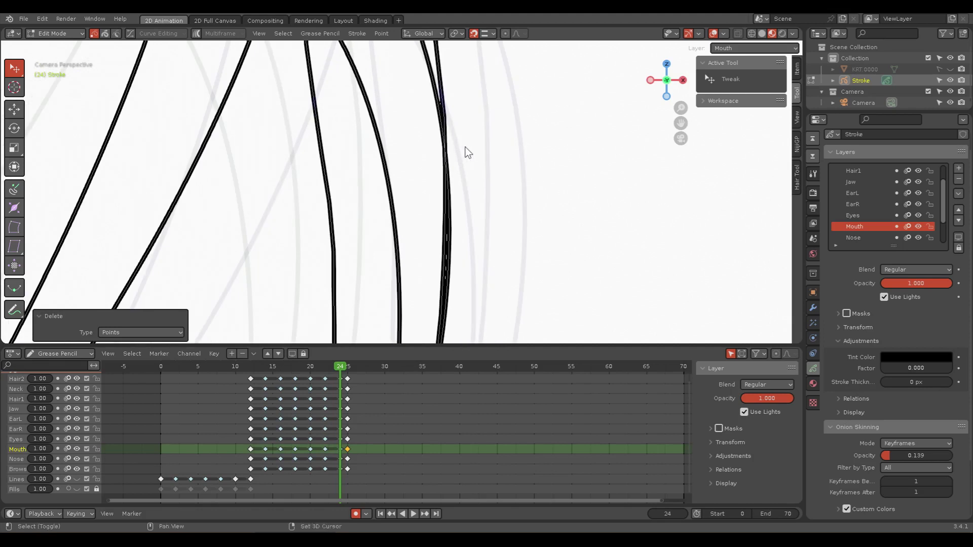
scroll(464, 152, up, 1)
click(434, 183)
click(435, 171)
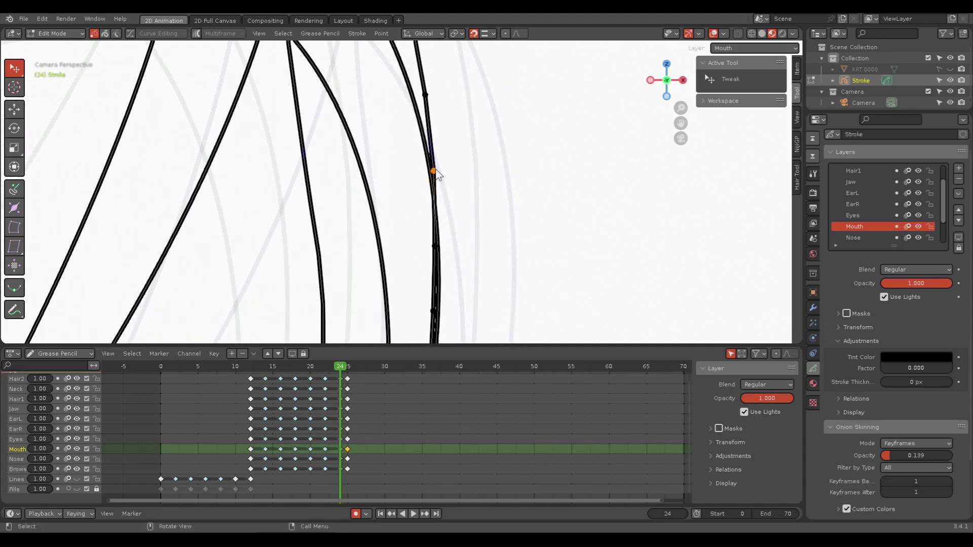
key(x)
click(435, 174)
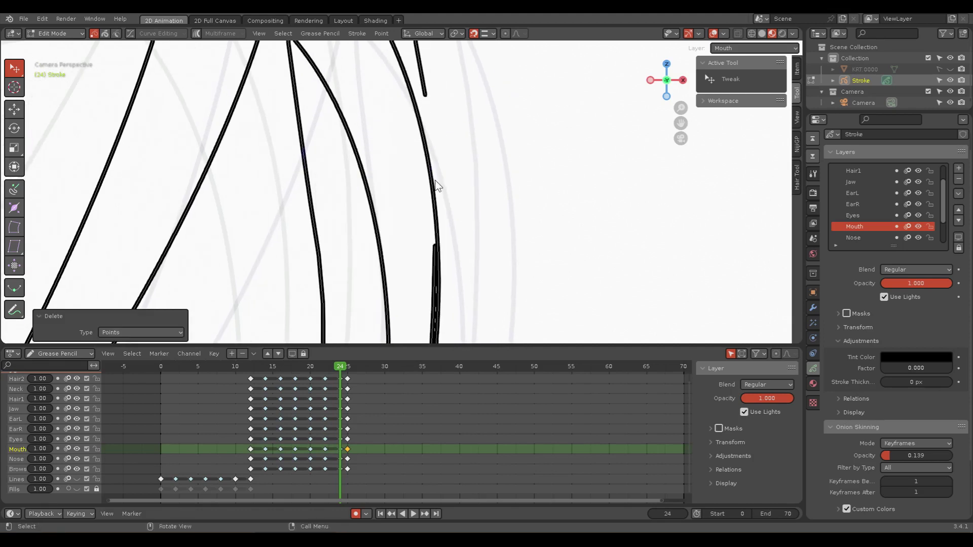
Step: Redo the strand split and move the upper piece's end point down along the strand
click(426, 94)
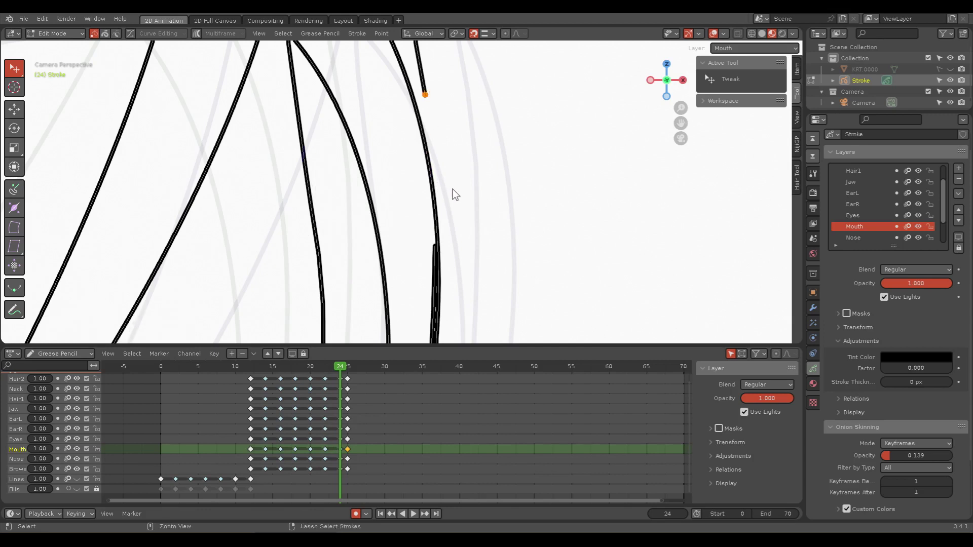
key(ctrl+z)
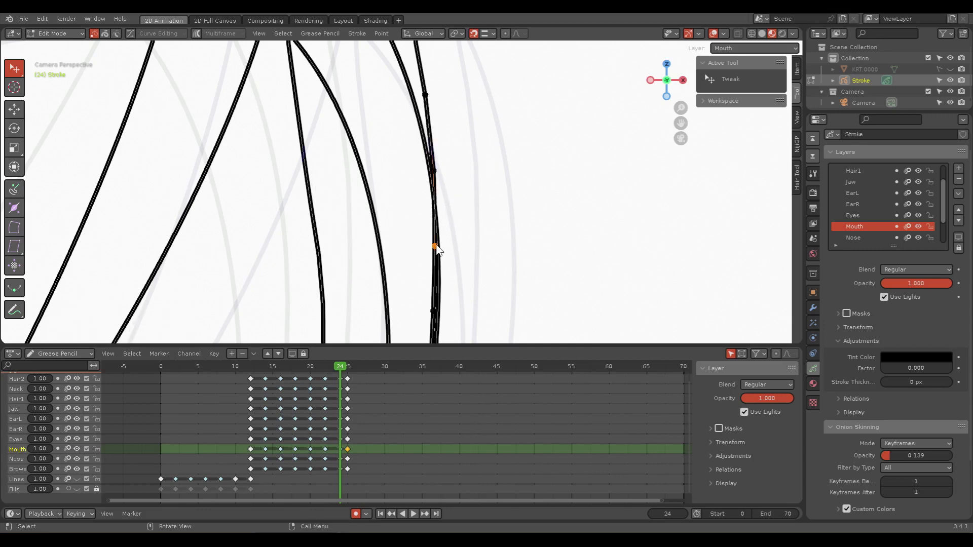
key(x)
click(434, 250)
click(433, 171)
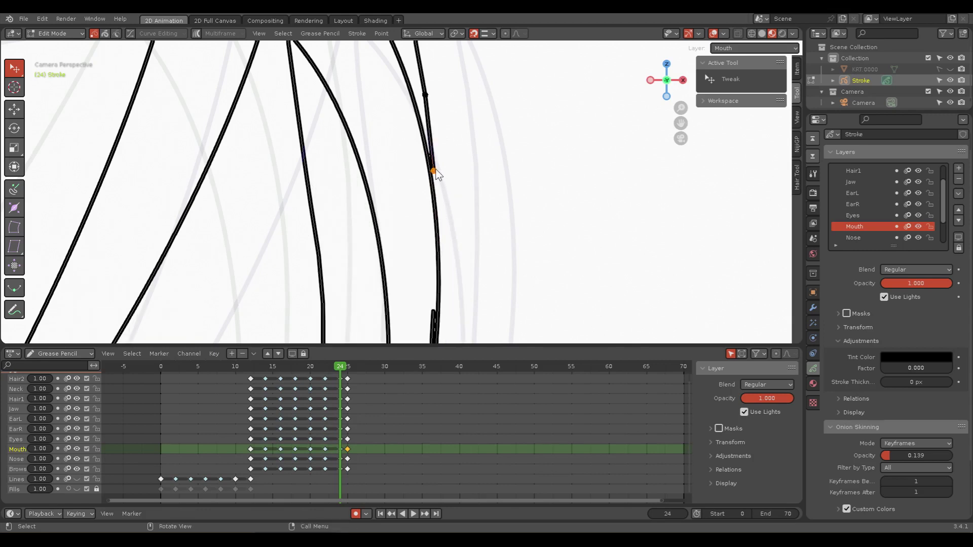
key(g)
click(434, 192)
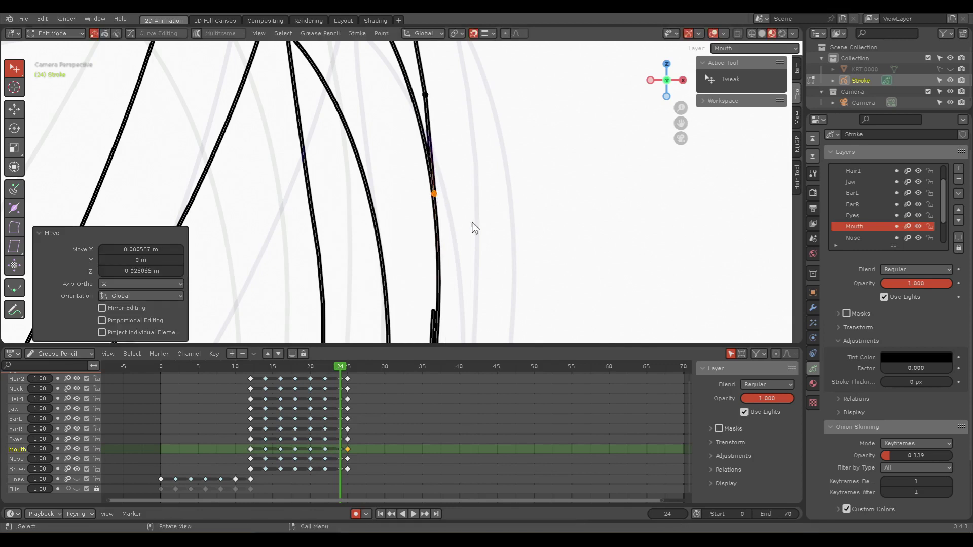
click(474, 225)
Step: Delete the whole overlapping stroke piece at the upper strands
shift+middle_drag(501, 292, 429, 179)
click(443, 161)
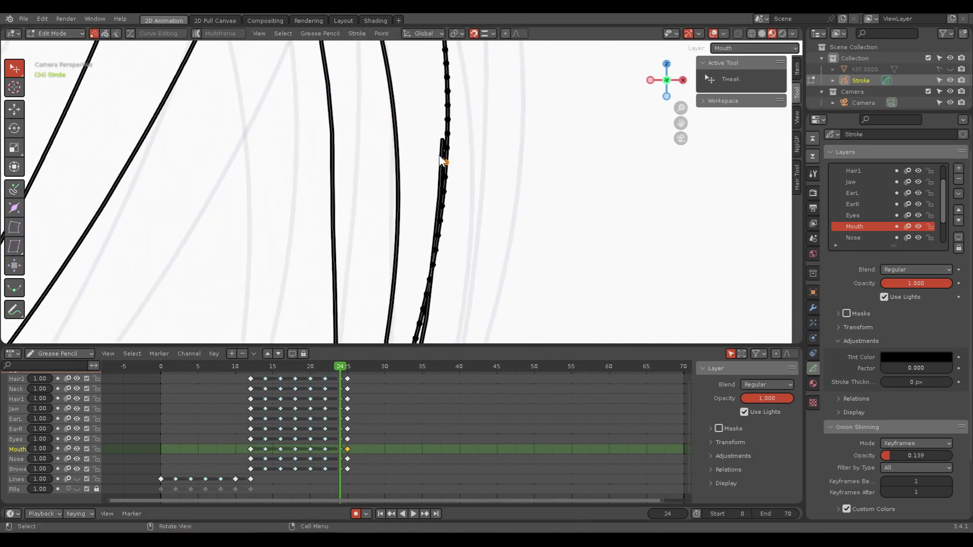
click(440, 141)
key(2)
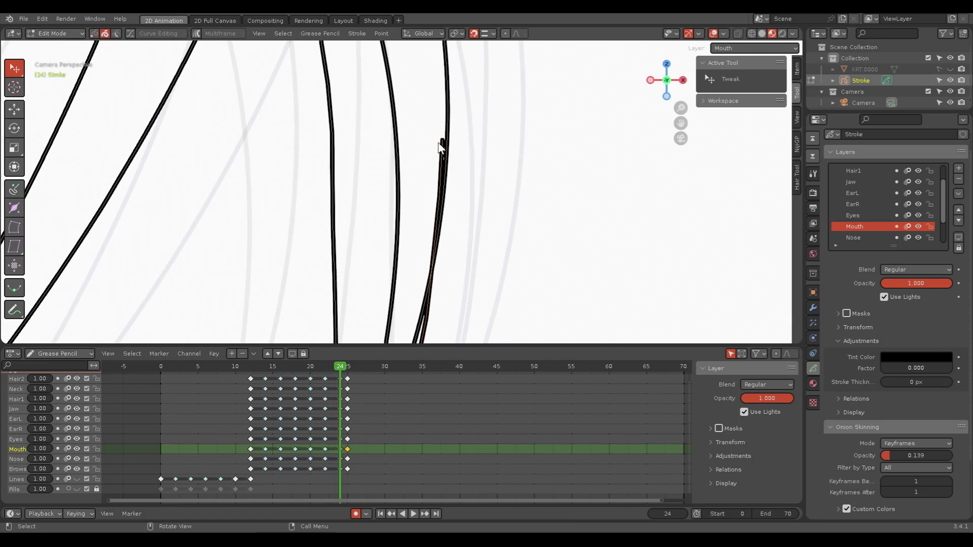
key(x)
click(438, 142)
Step: Join the long stroke's end point onto the junction, then zoom out to the whole head
mouse_move(437, 152)
ctrl+middle_down()
mouse_move(514, 174)
mouse_move(507, 120)
ctrl+middle_up()
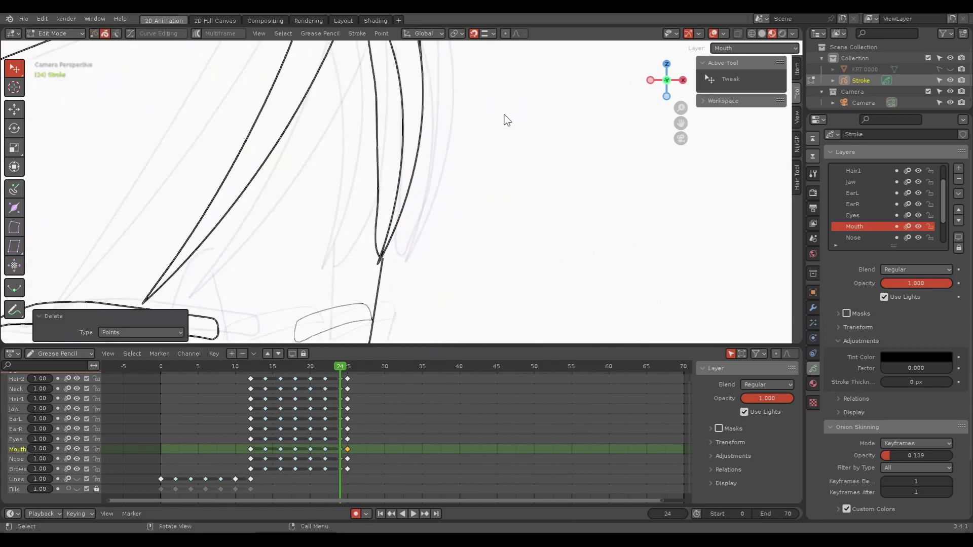
mouse_move(495, 197)
ctrl+middle_down()
mouse_move(408, 278)
mouse_move(465, 120)
mouse_move(444, 159)
ctrl+middle_up()
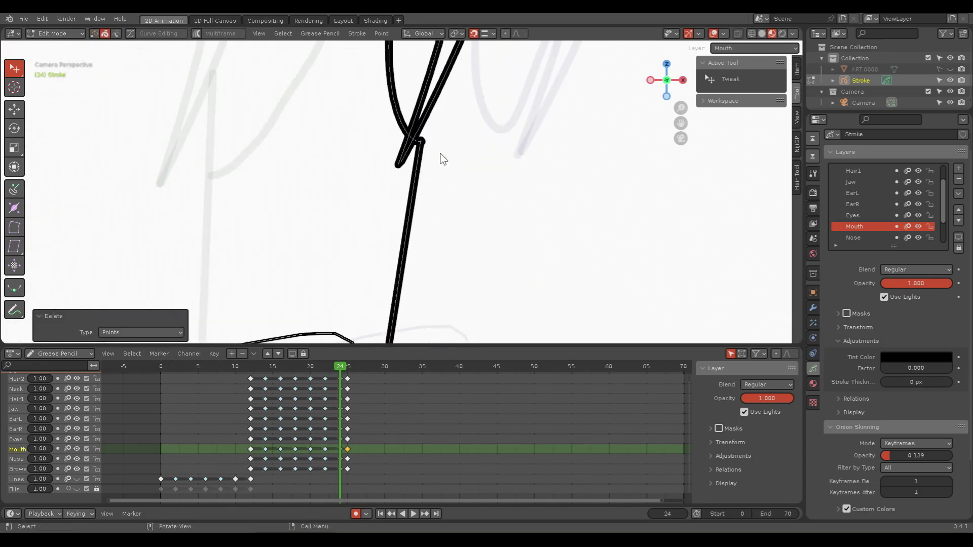
click(425, 149)
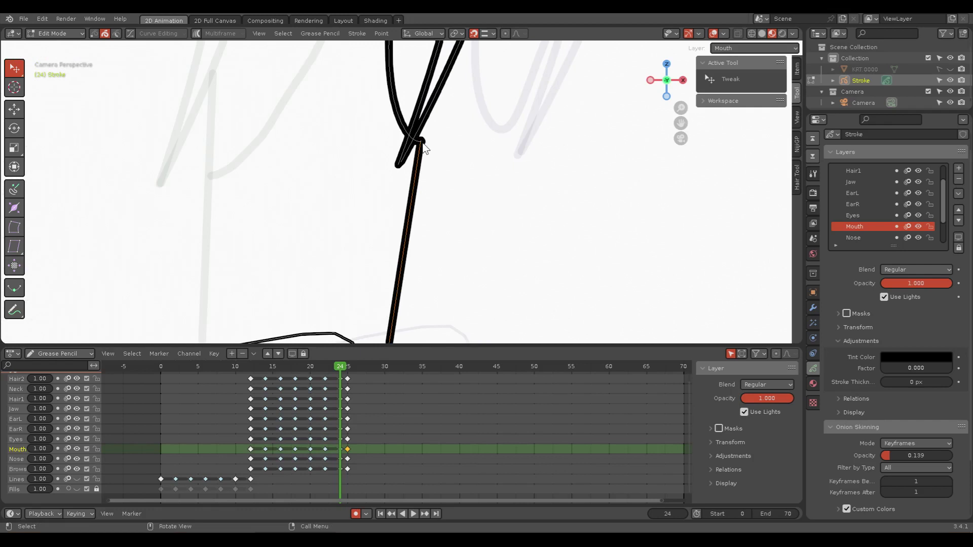
key(1)
key(g)
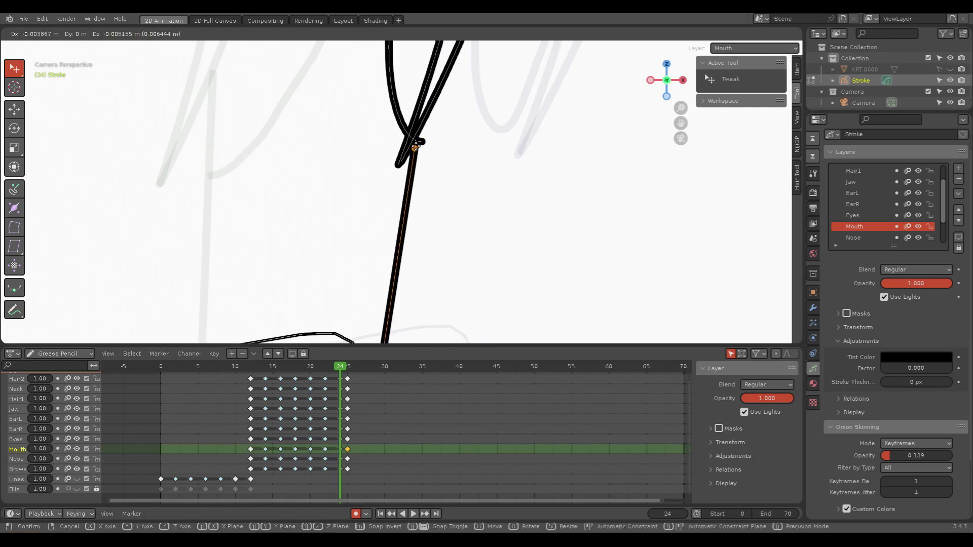
click(430, 147)
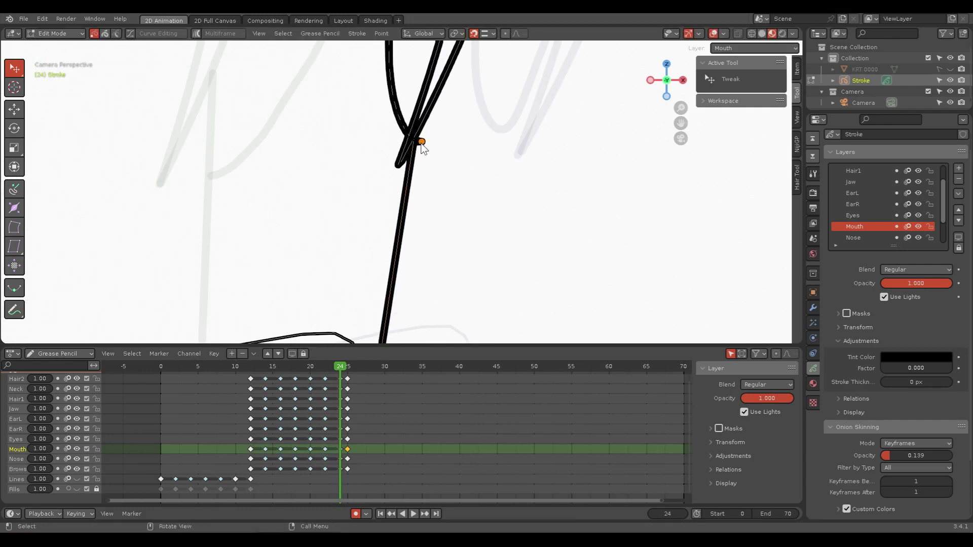
right_click(421, 143)
click(420, 142)
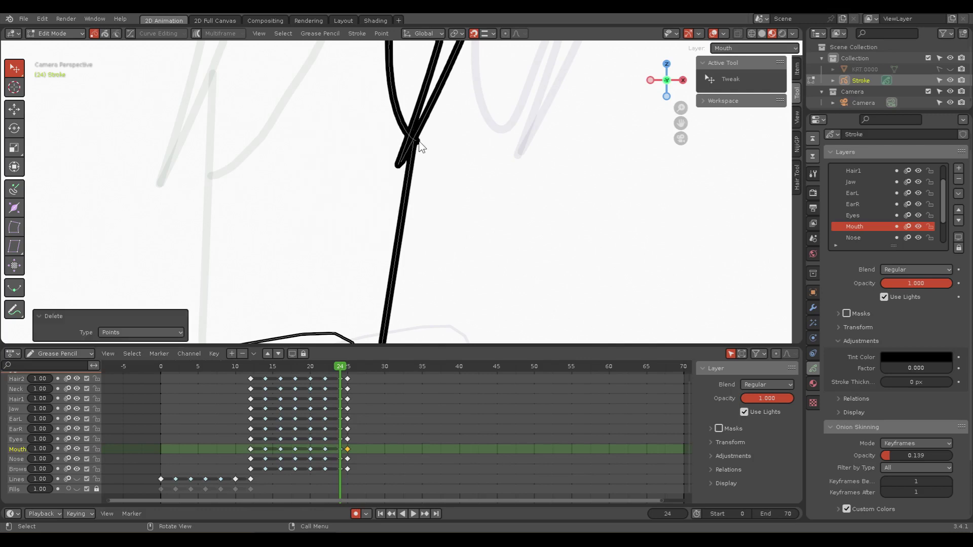
right_click(419, 143)
scroll(454, 159, down, 3)
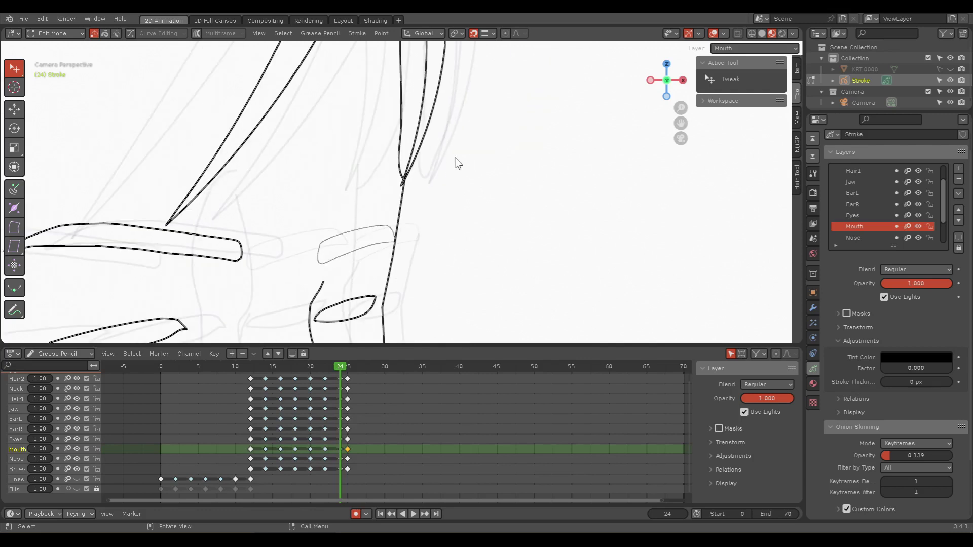
scroll(455, 161, down, 3)
scroll(454, 160, down, 2)
scroll(448, 263, down, 1)
scroll(481, 191, down, 1)
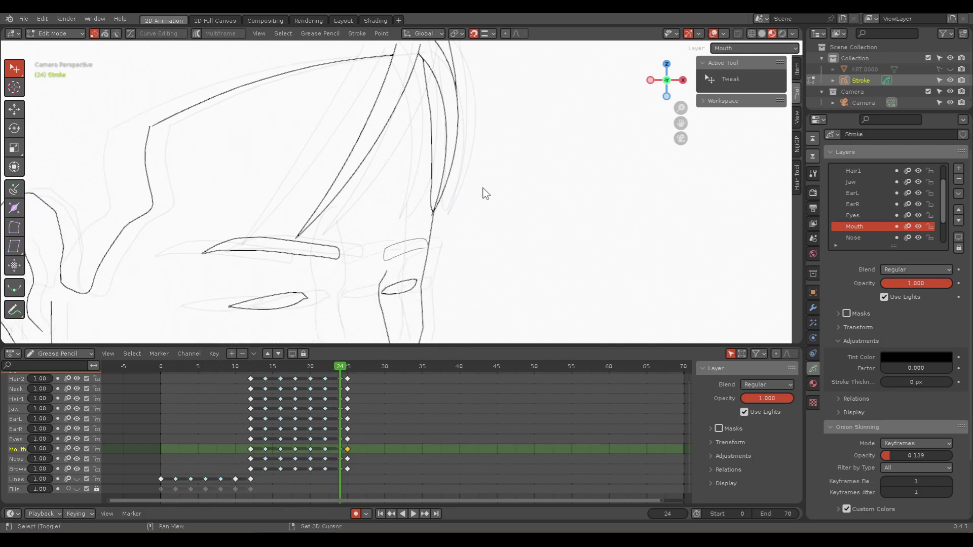
scroll(486, 193, down, 1)
shift+middle_drag(482, 229, 483, 169)
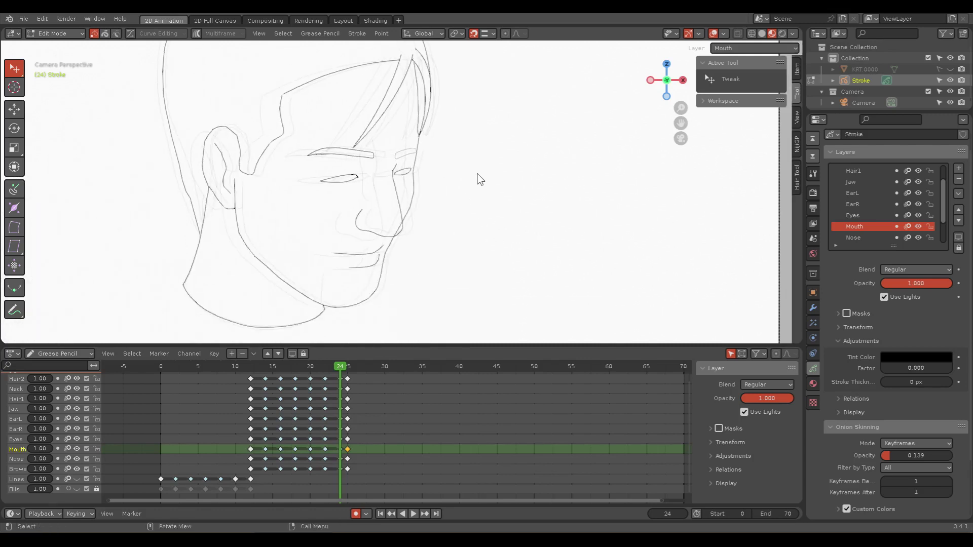
Step: On frame 25, delete the stray stroke beside the brow
click(347, 366)
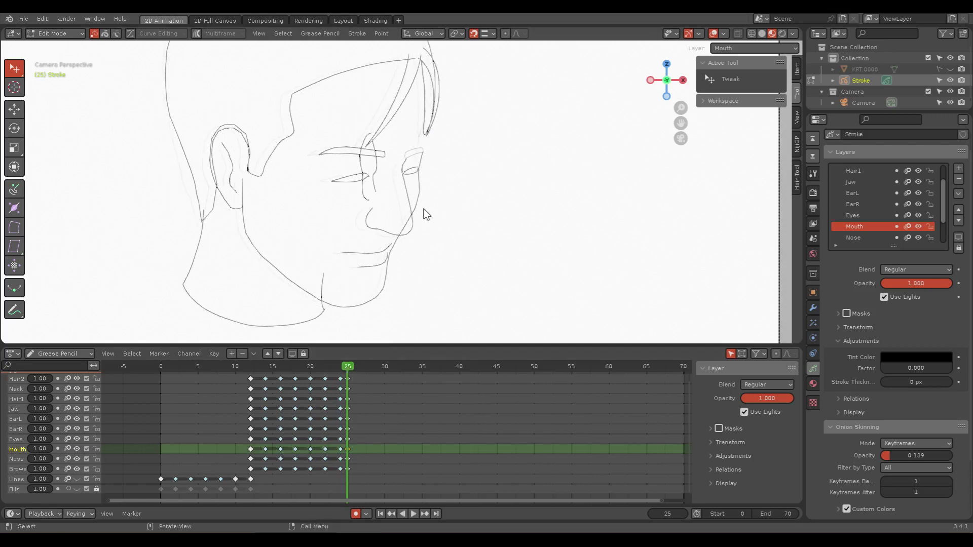
click(376, 166)
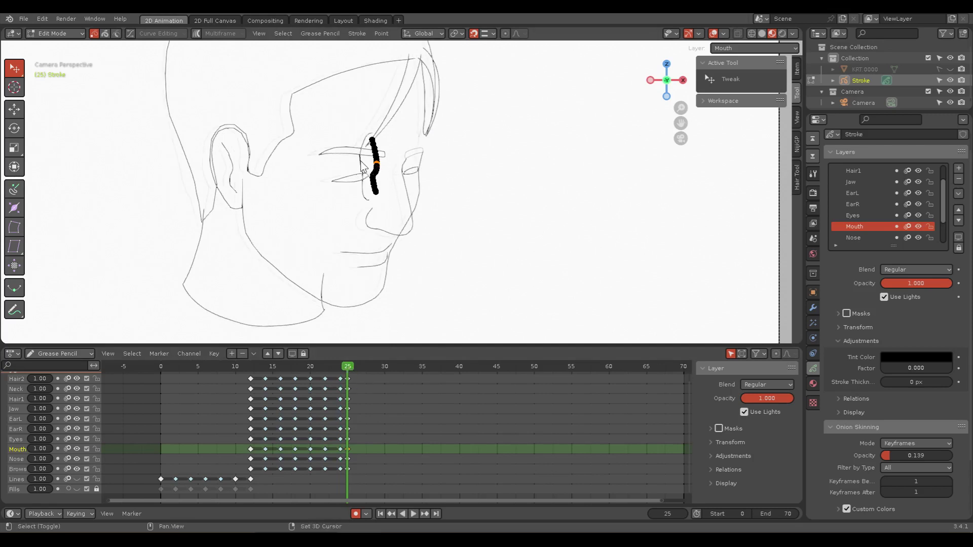
key(2)
key(x)
click(360, 160)
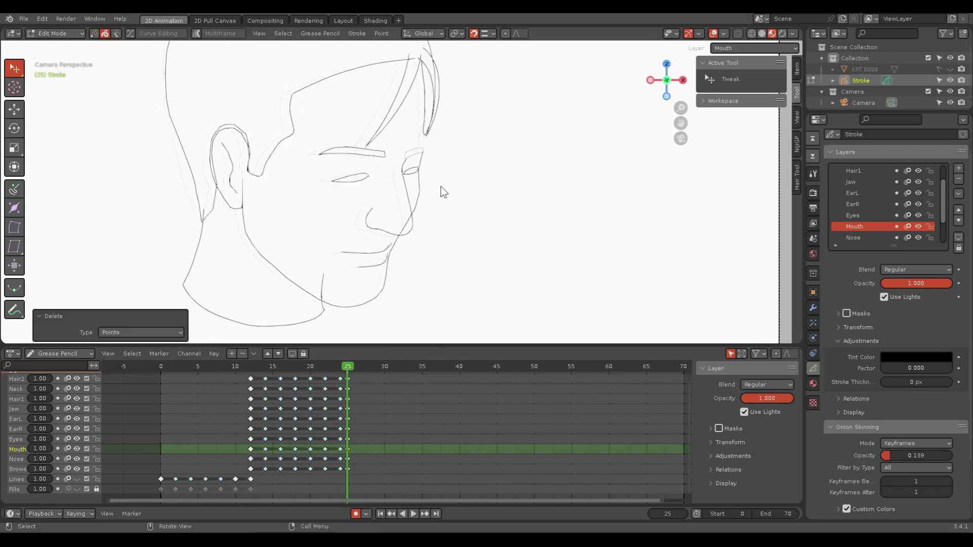
Step: Delete the neck point at the jaw crossing to split the vertical neck stroke
scroll(527, 162, up, 1)
scroll(467, 200, up, 1)
scroll(485, 201, up, 1)
scroll(502, 206, up, 2)
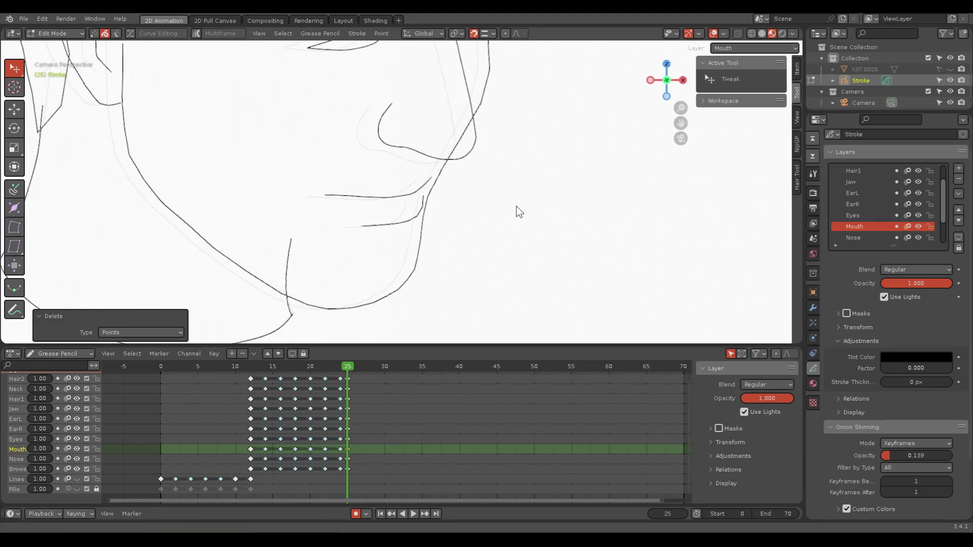
scroll(521, 174, down, 1)
scroll(522, 174, down, 1)
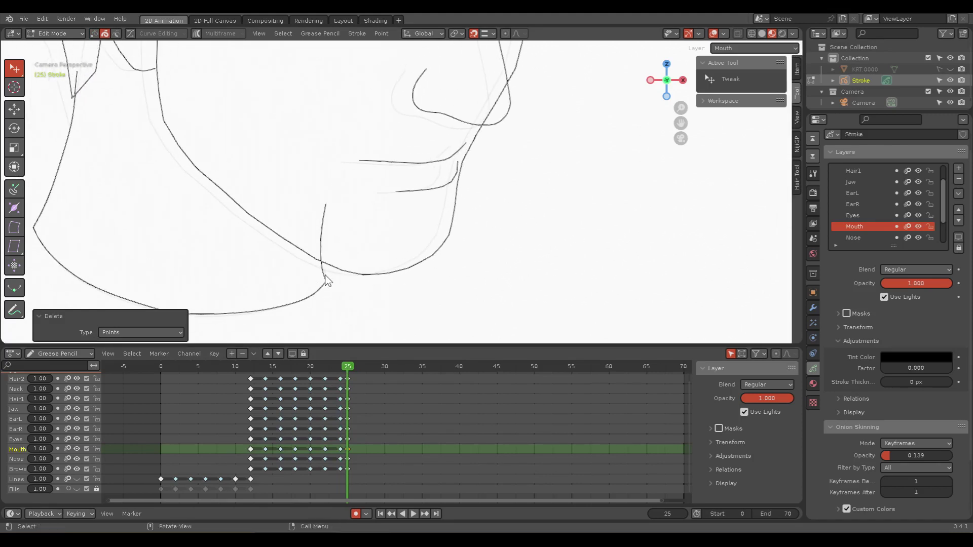
scroll(323, 274, up, 1)
scroll(322, 276, up, 1)
scroll(482, 161, up, 1)
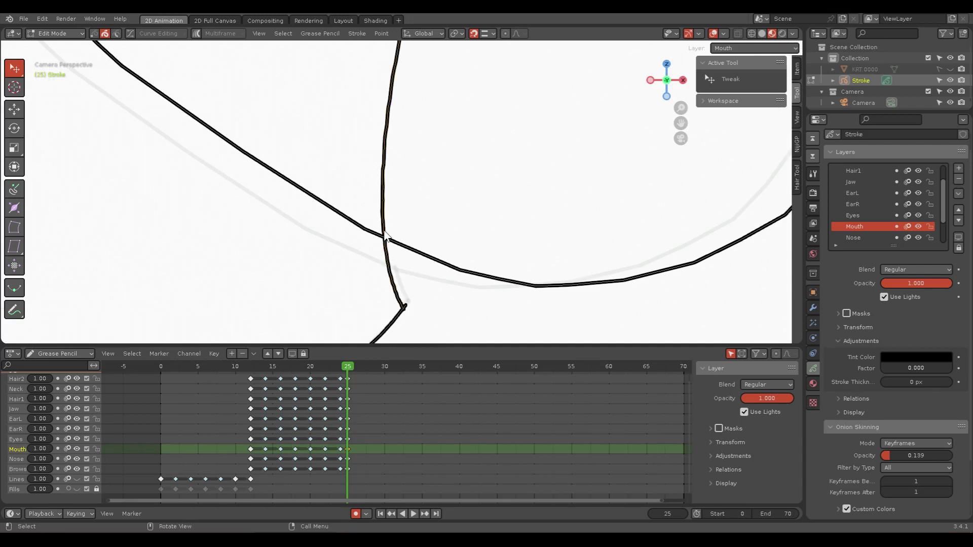
click(384, 231)
key(1)
click(384, 235)
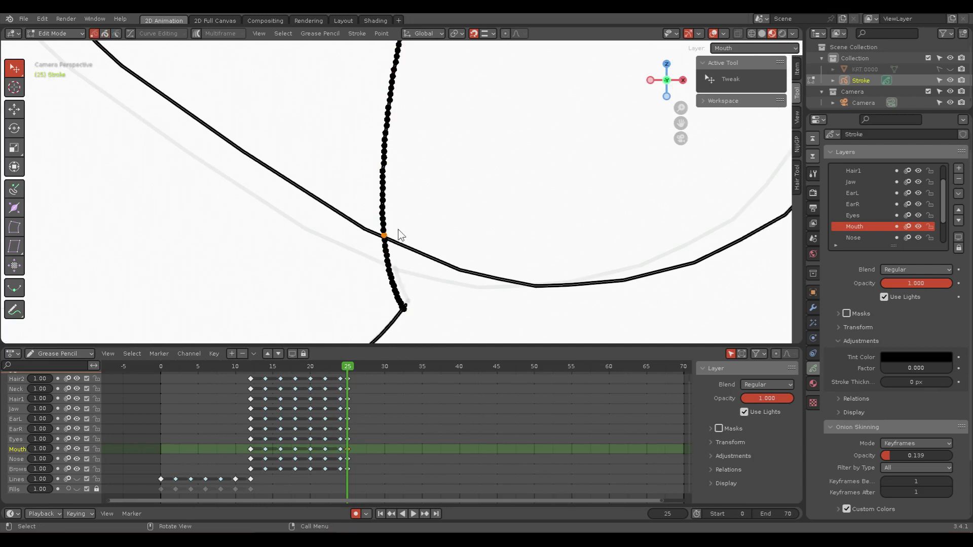
key(x)
click(359, 228)
Step: Delete the upper piece of the split neck stroke
click(383, 195)
key(2)
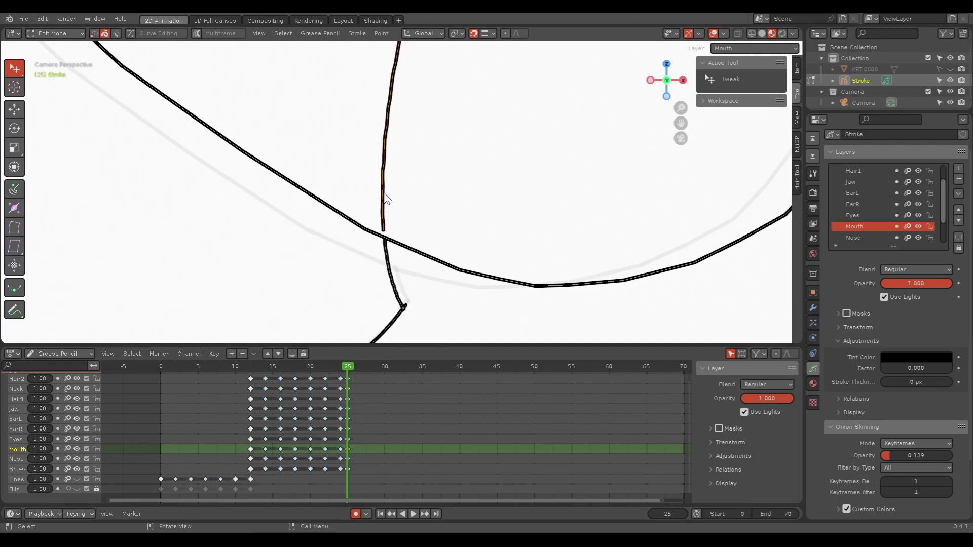
key(x)
click(382, 193)
Step: Adjust the lower jaw stroke's end point toward the jaw-neck corner
shift+middle_drag(439, 291, 426, 210)
scroll(425, 215, up, 3)
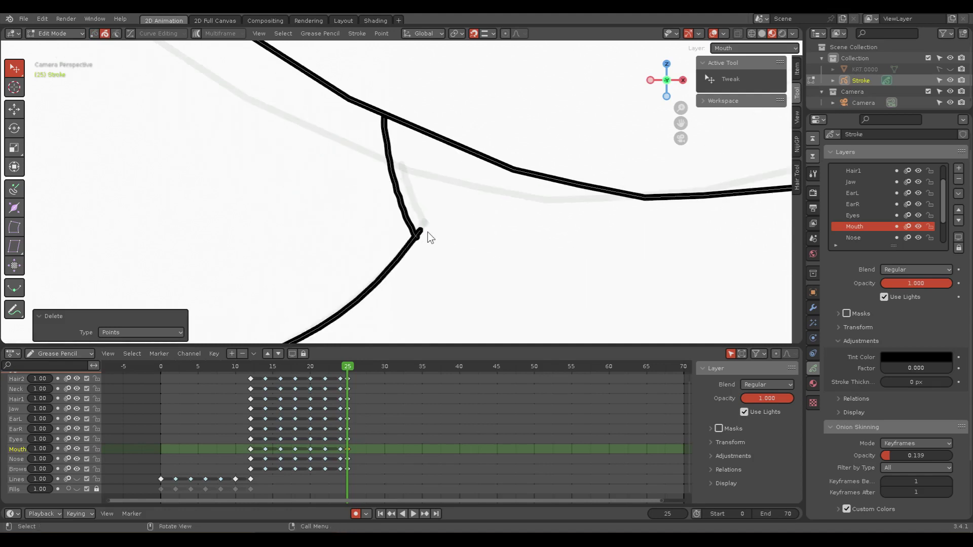
click(421, 231)
key(1)
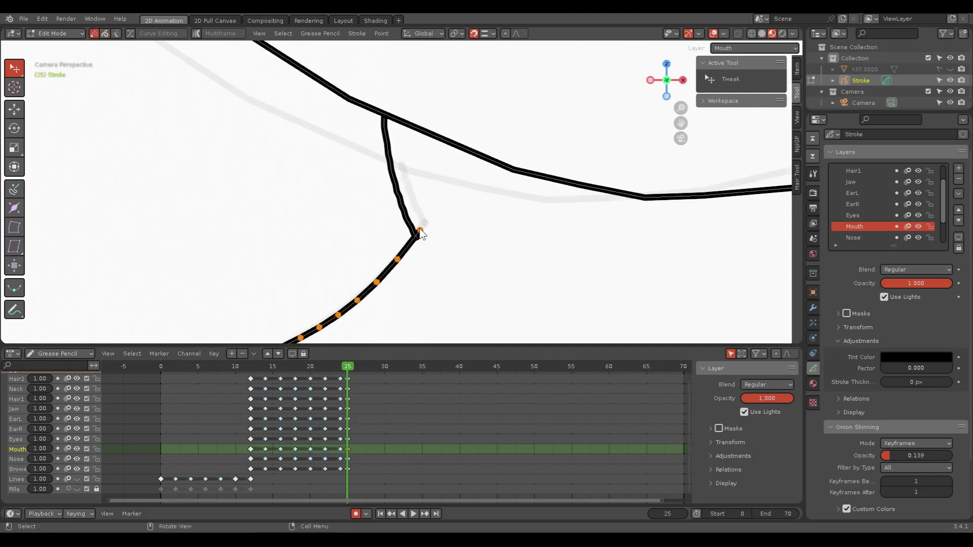
drag(422, 233, 430, 223)
key(ctrl+z)
click(442, 242)
drag(424, 234, 414, 238)
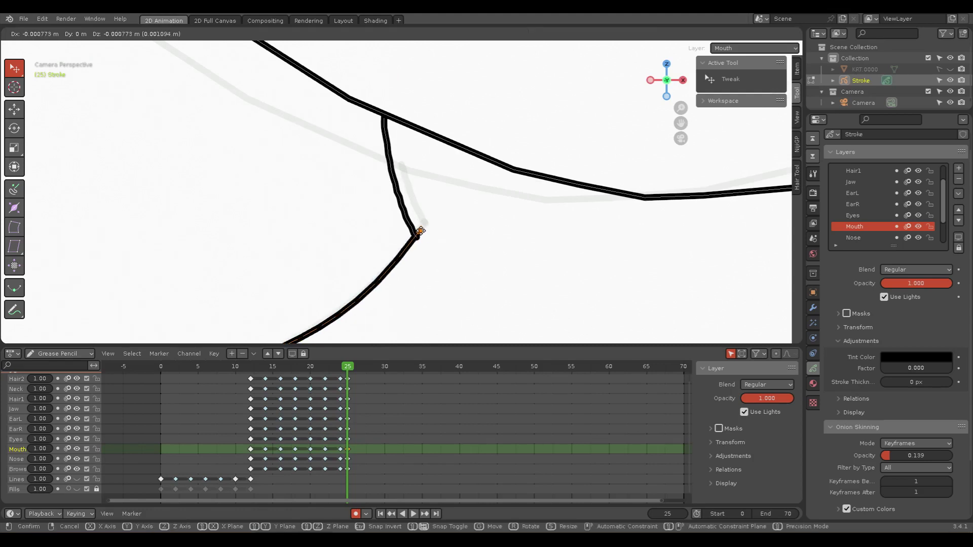
key(ctrl+z)
Step: Delete the points at the V-shaped corner to split that stroke
scroll(445, 229, down, 3)
scroll(233, 174, down, 2)
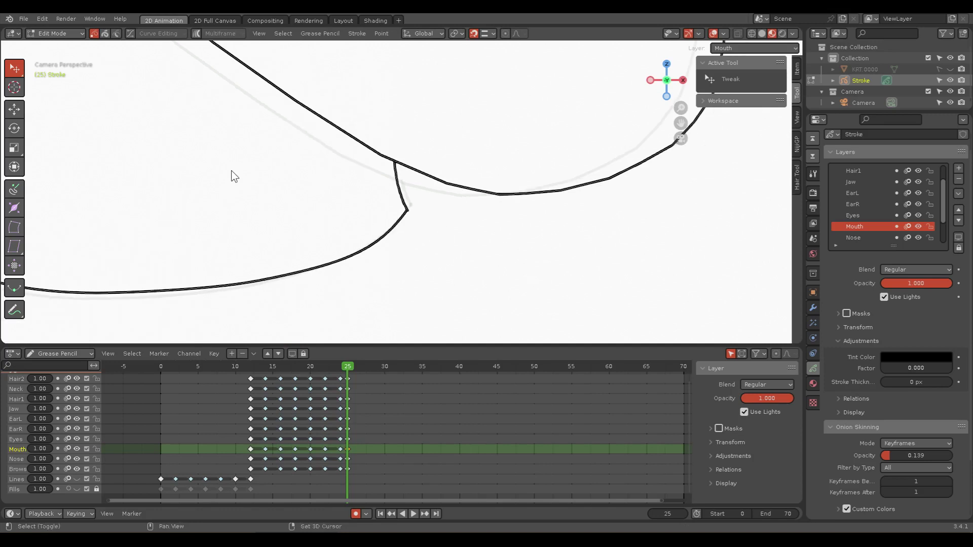
scroll(291, 211, down, 2)
scroll(278, 202, down, 2)
scroll(284, 213, down, 2)
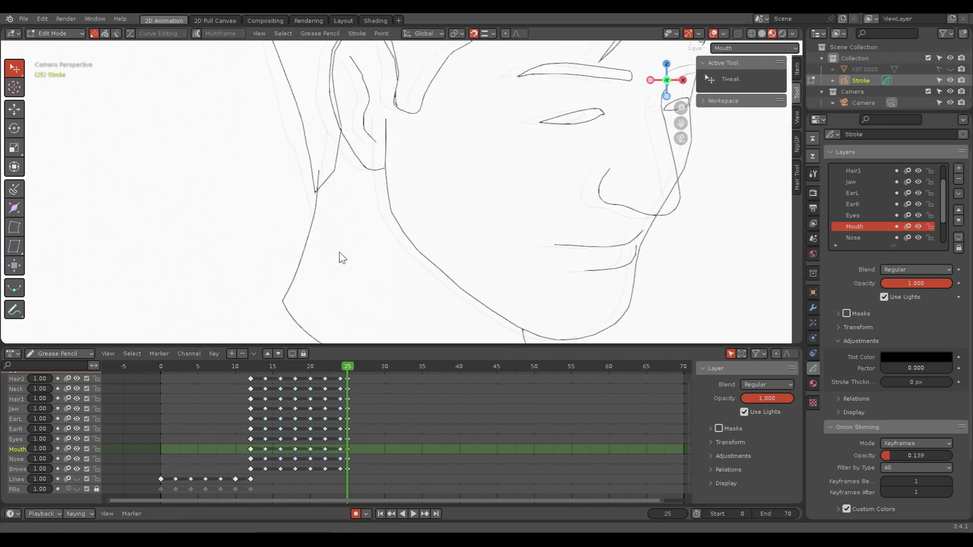
scroll(341, 248, up, 5)
scroll(324, 229, up, 1)
scroll(358, 209, up, 2)
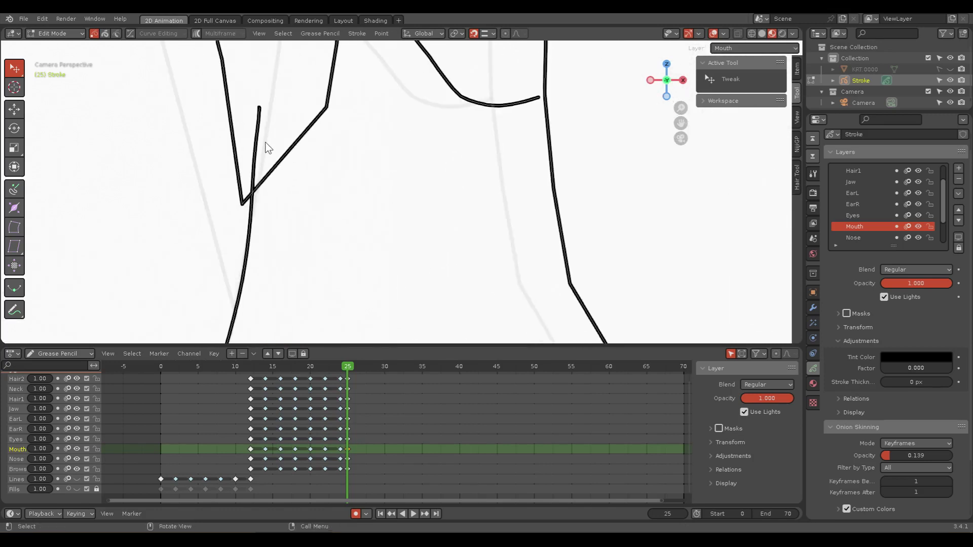
click(256, 132)
shift+middle_drag(318, 170, 359, 199)
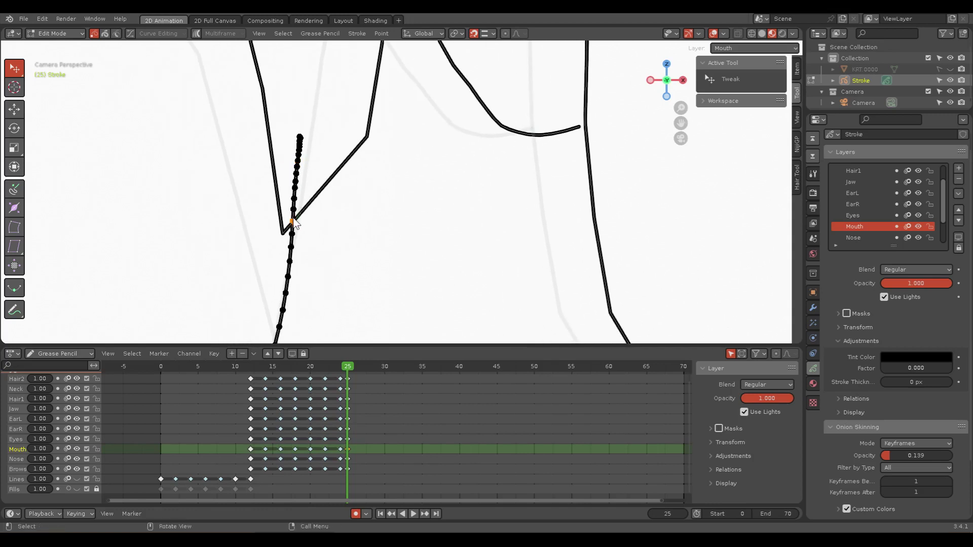
key(x)
click(278, 222)
Step: Remove the small leftover stroke and shift the V corner point slightly right
key(2)
key(x)
click(283, 200)
click(282, 235)
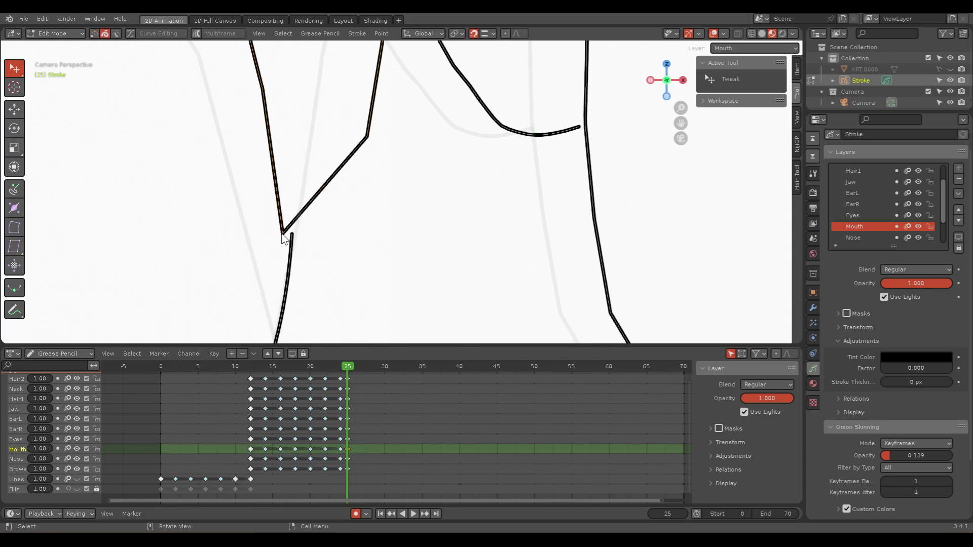
key(1)
drag(283, 235, 291, 235)
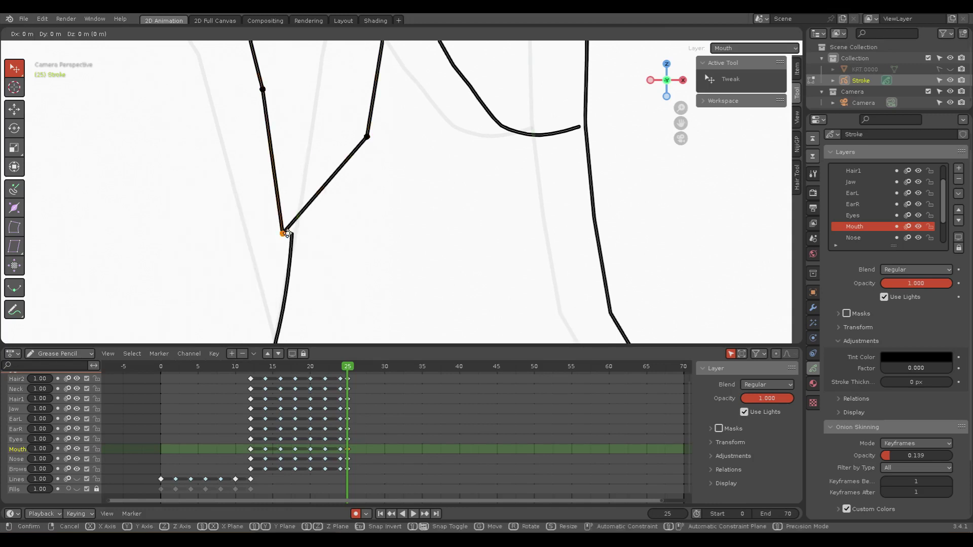
Step: Delete the overlapping point beside the ear
scroll(395, 217, down, 2)
scroll(416, 202, down, 4)
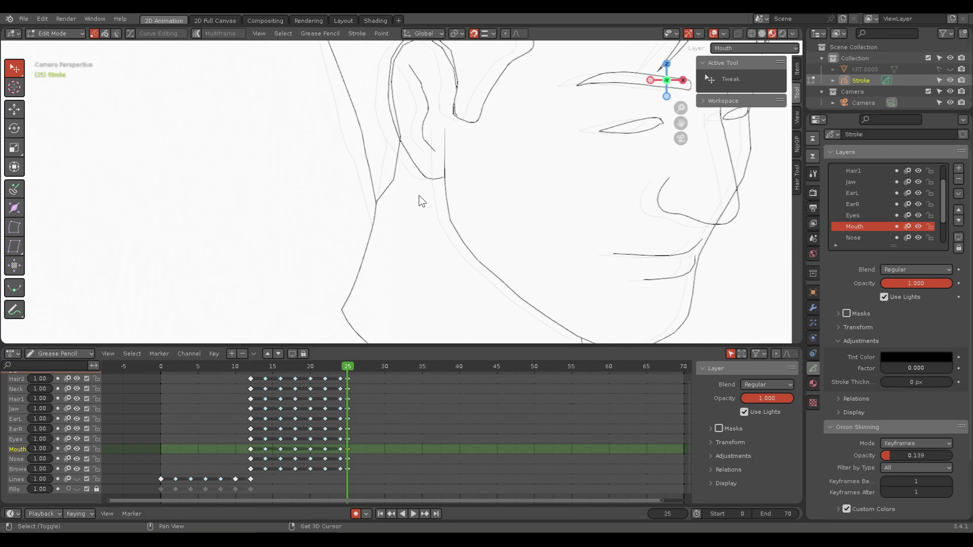
scroll(359, 278, up, 2)
scroll(324, 233, up, 2)
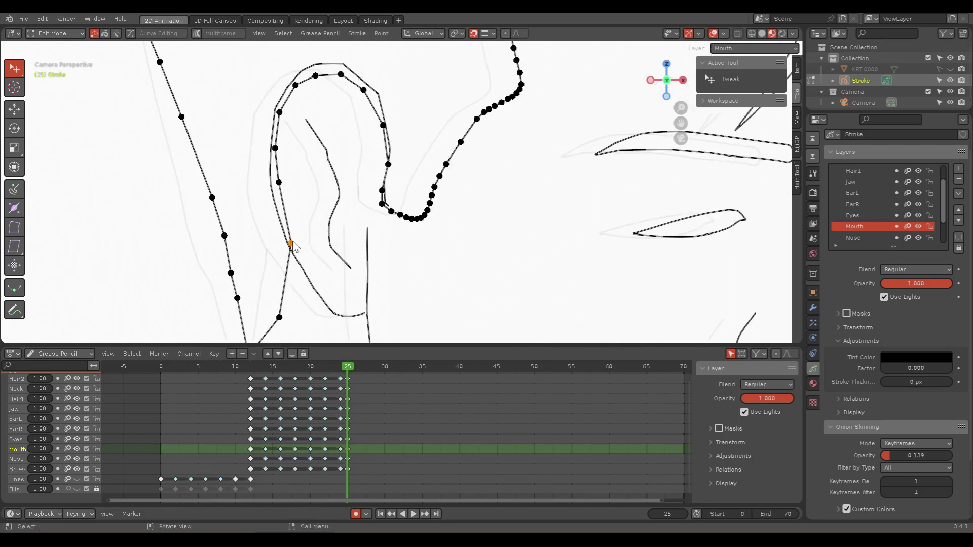
key(x)
click(263, 238)
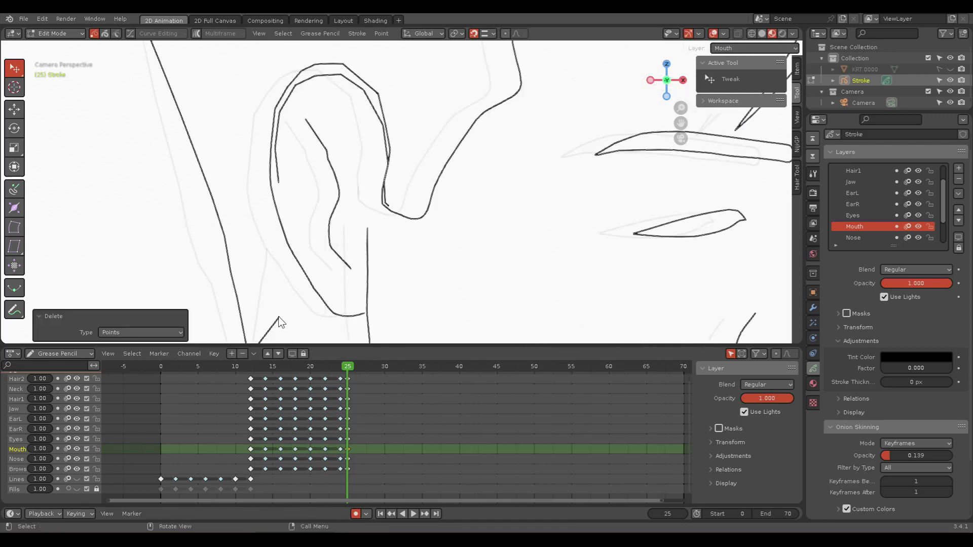
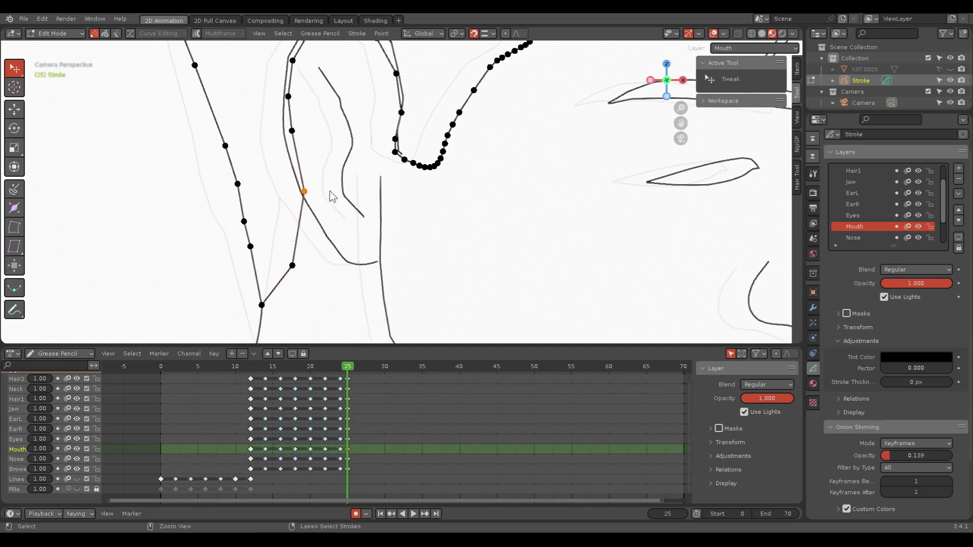
Step: Undo the earlier ear-point deletions and bring the whole ear into view
key(ctrl+z)
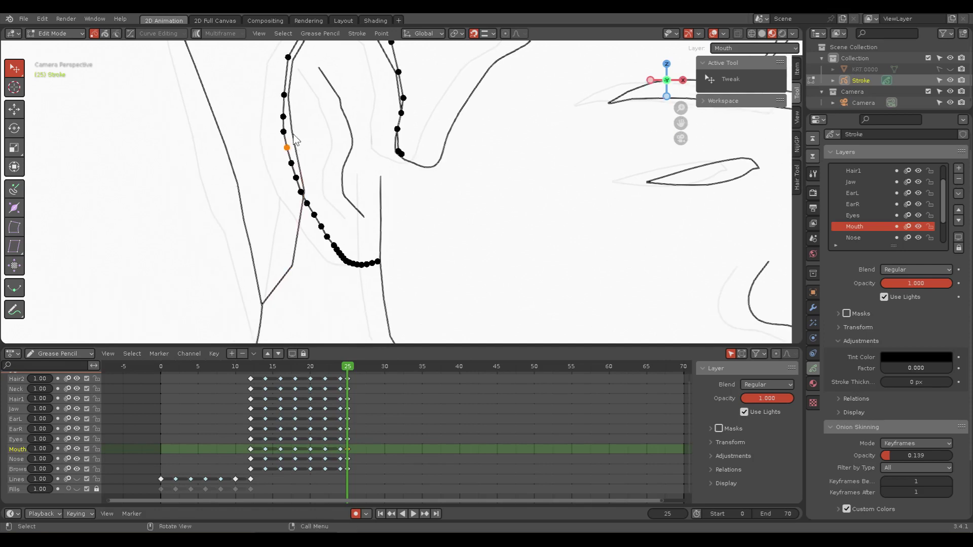
key(x)
click(297, 135)
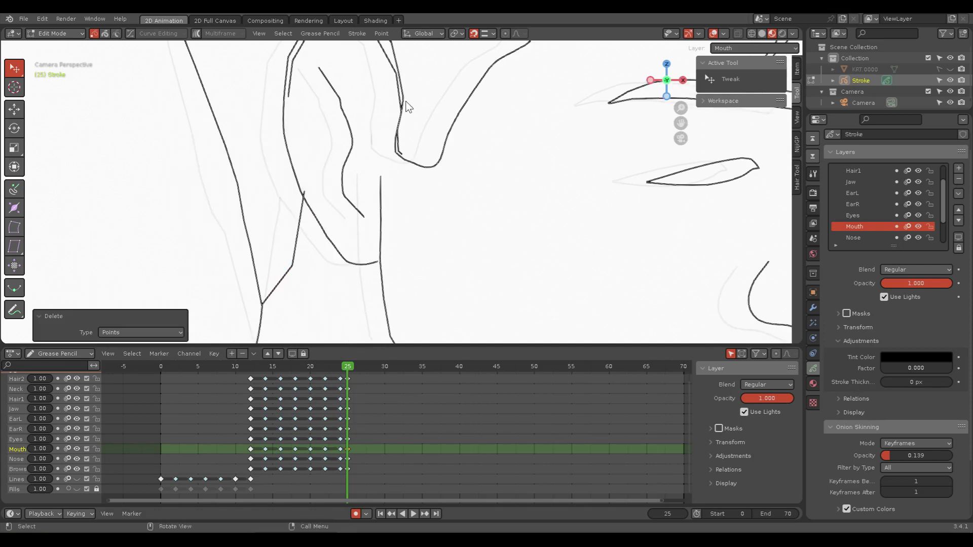
key(ctrl+z)
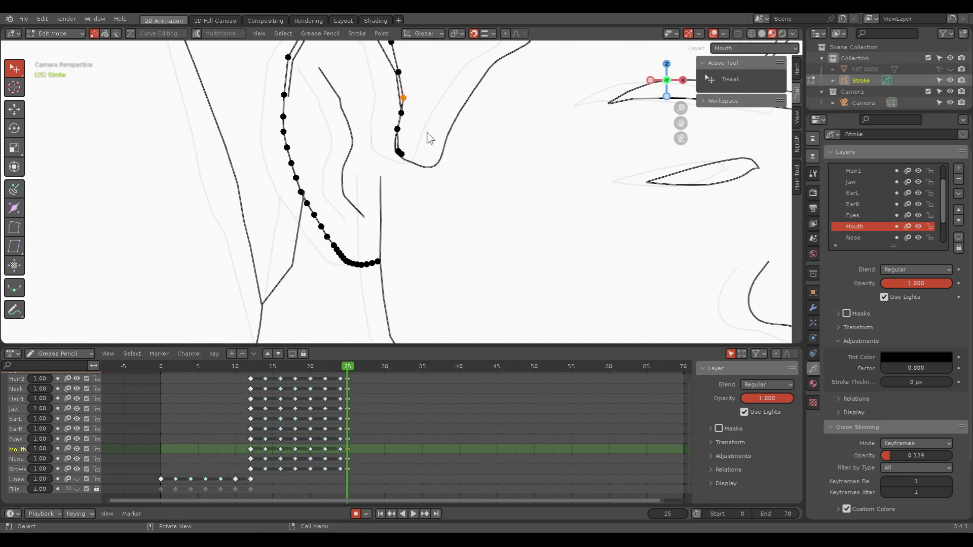
shift+middle_drag(432, 134, 435, 195)
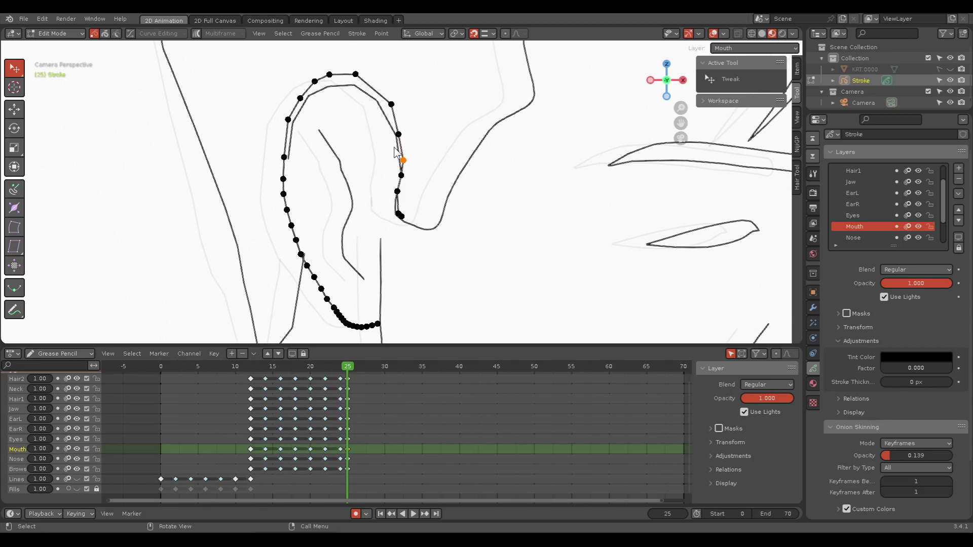
Step: Split the ear stroke just below the hook and delete the hook segment
click(401, 175)
key(x)
click(361, 179)
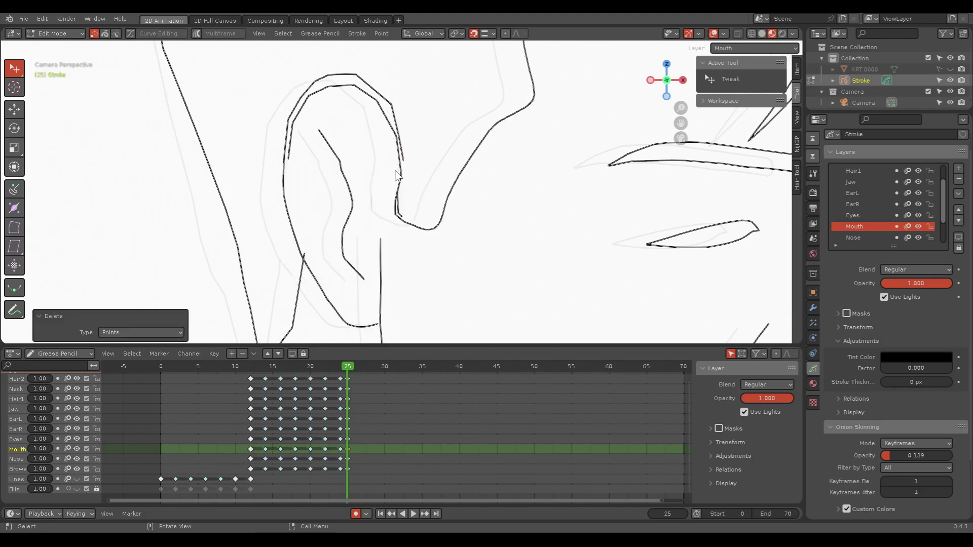
click(399, 209)
key(x)
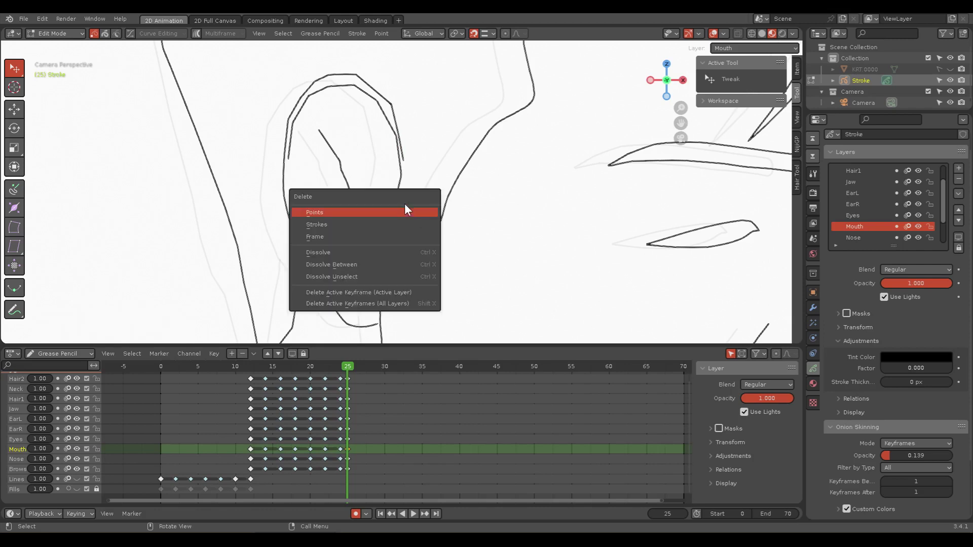
click(410, 210)
Step: Delete the leftover hook point, then check the ear stroke and deselect it
click(401, 217)
key(x)
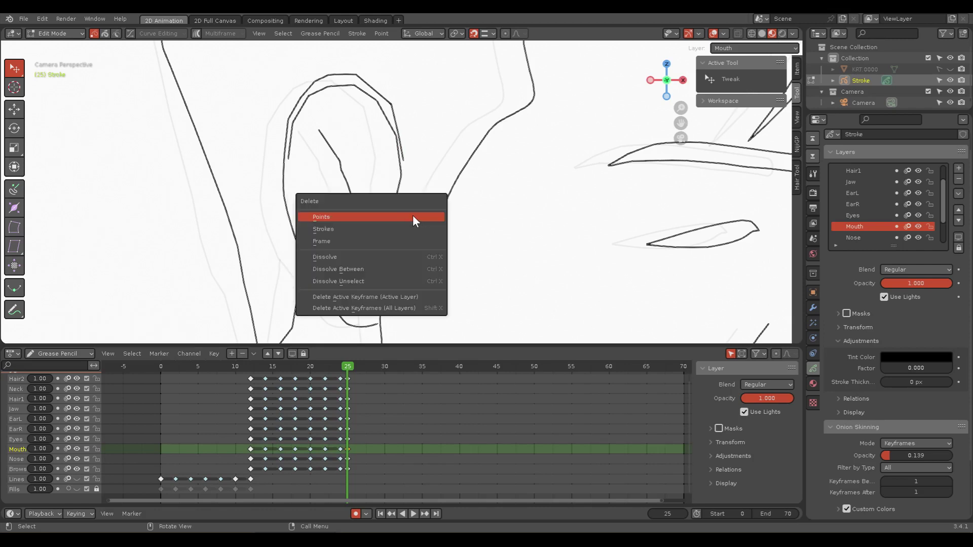
click(375, 215)
click(402, 160)
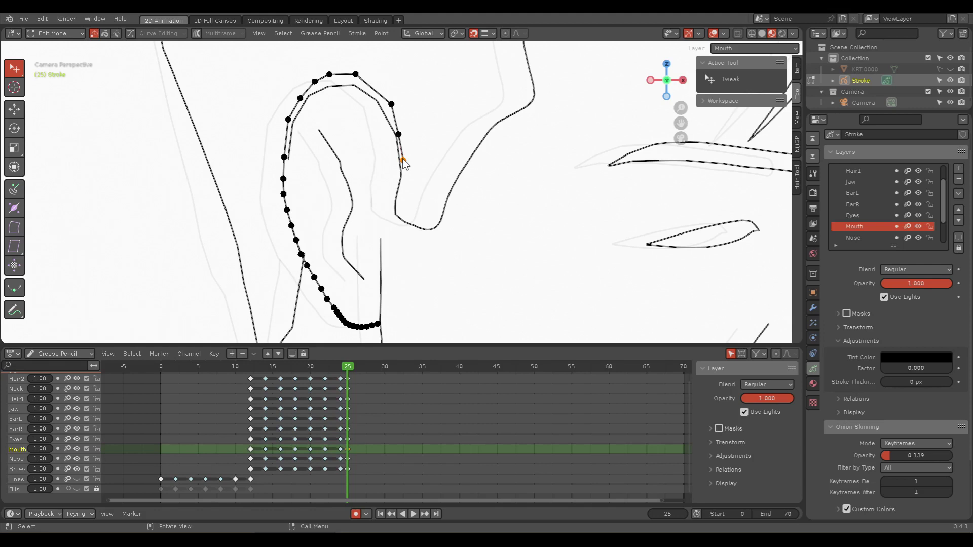
click(356, 143)
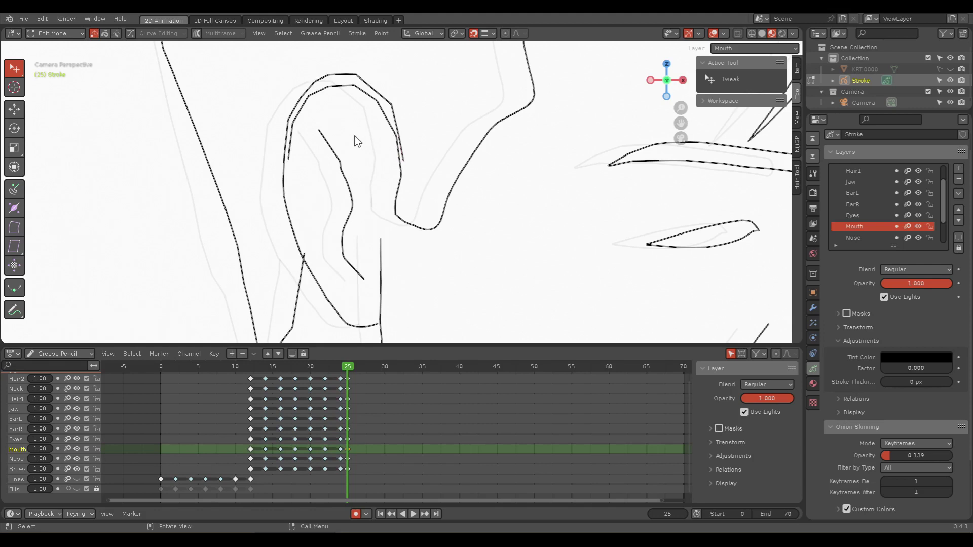
Step: Move the ear's junction point down to reshape where the lines meet
shift+middle_drag(359, 191, 402, 162)
scroll(363, 223, up, 2)
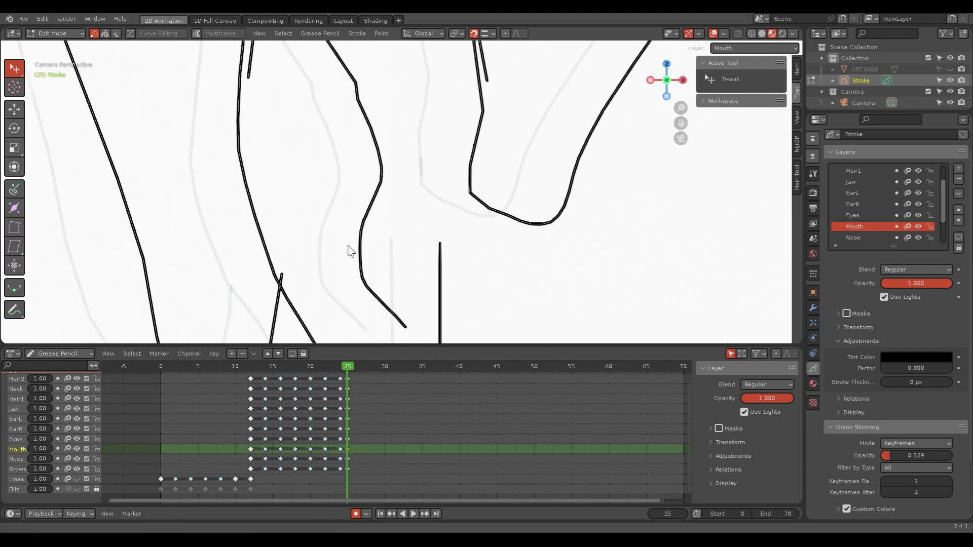
scroll(348, 250, up, 2)
click(331, 207)
key(x)
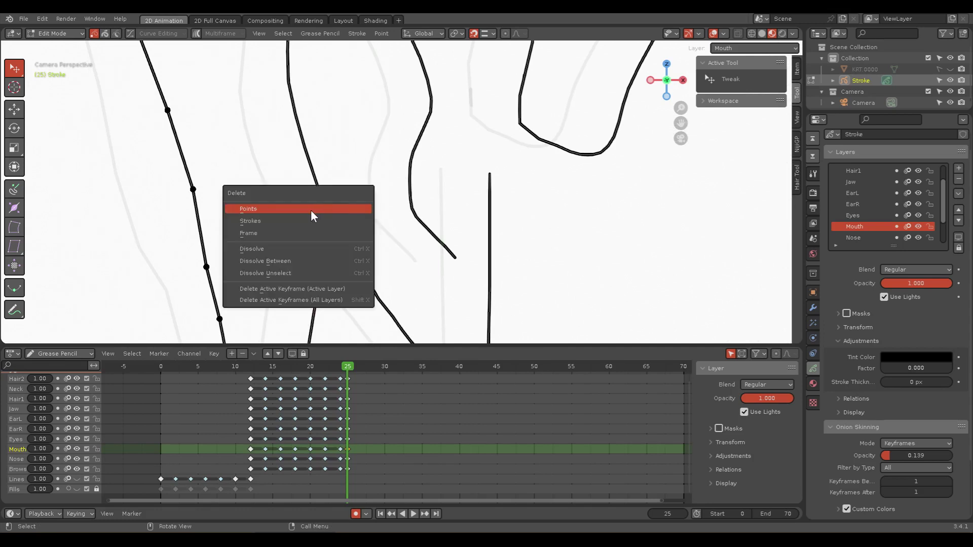
click(311, 210)
key(ctrl+z)
drag(333, 215, 334, 226)
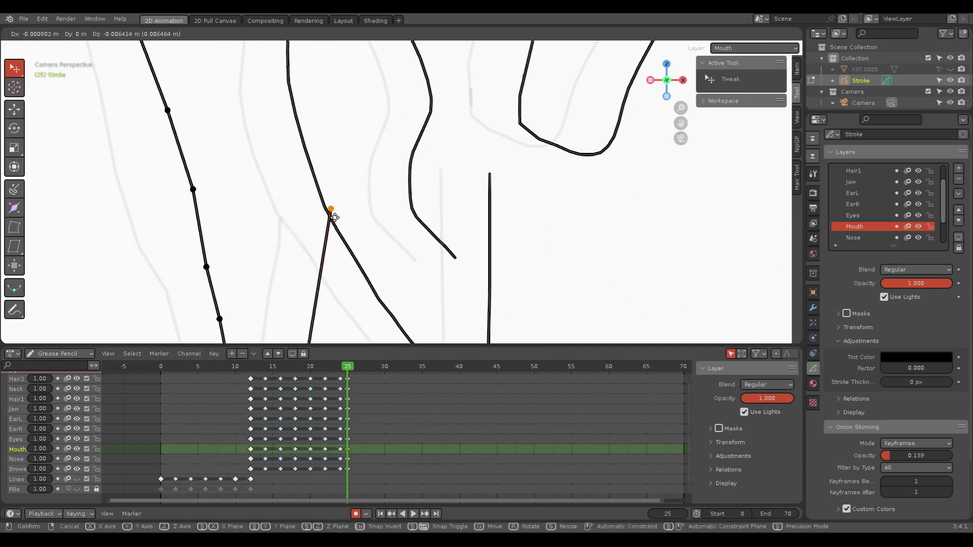
click(363, 166)
Step: Delete extra outer ear points and nudge another point to smooth the curve
scroll(363, 152, down, 3)
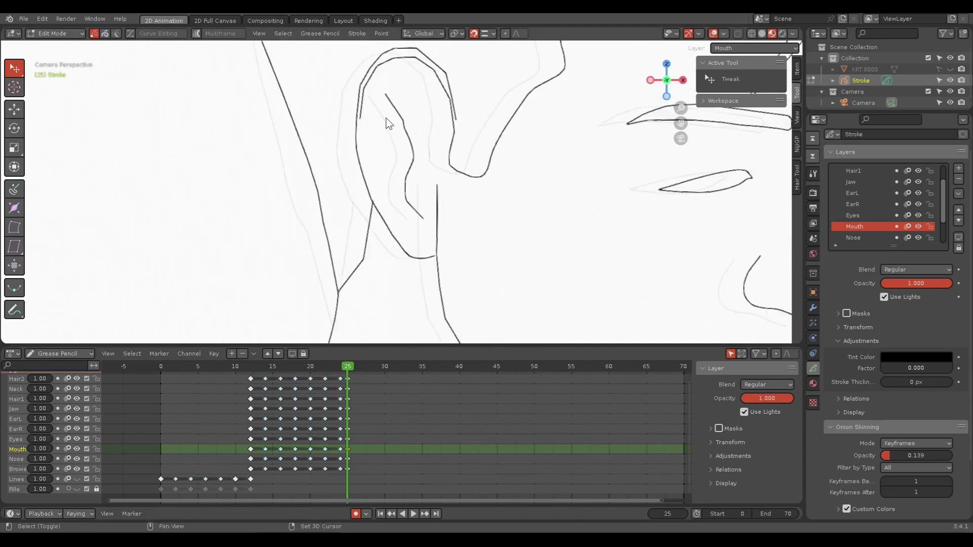
scroll(355, 202, up, 1)
click(432, 202)
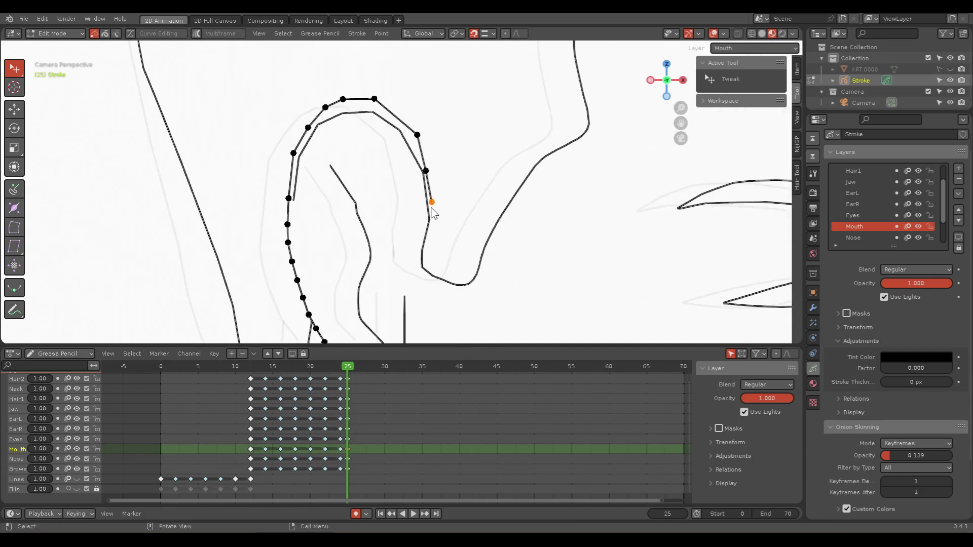
shift+click(294, 153)
key(x)
click(266, 152)
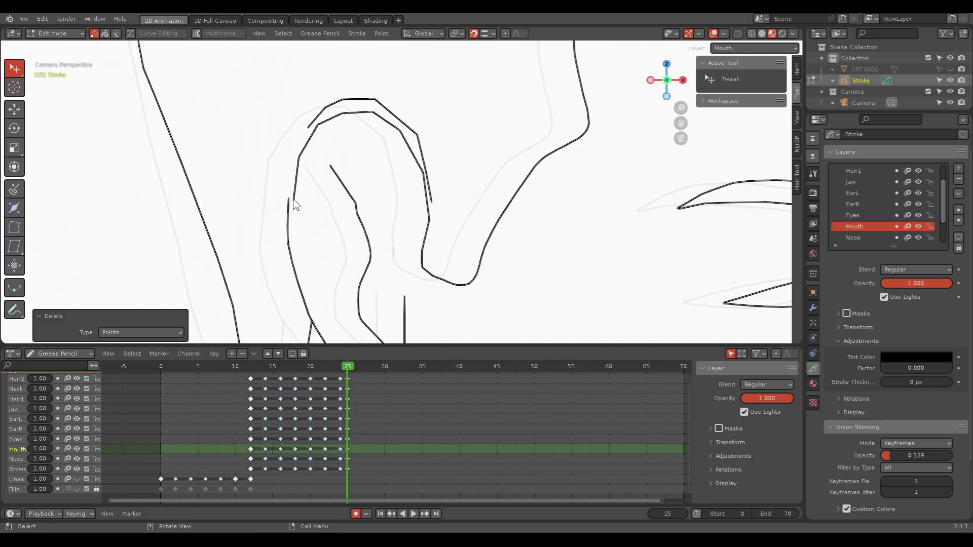
drag(291, 202, 289, 198)
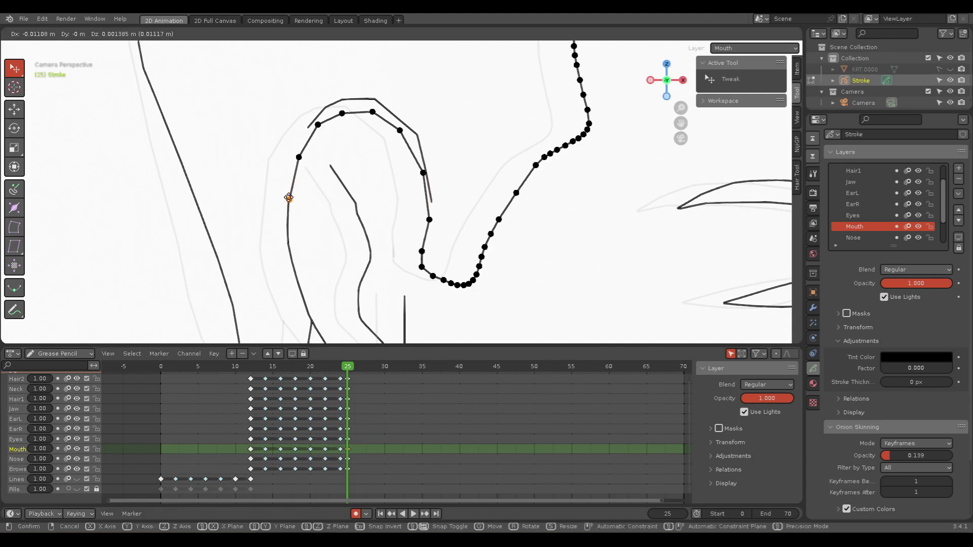
click(288, 197)
Step: Delete the doubled upper ear line as a whole stroke
click(325, 107)
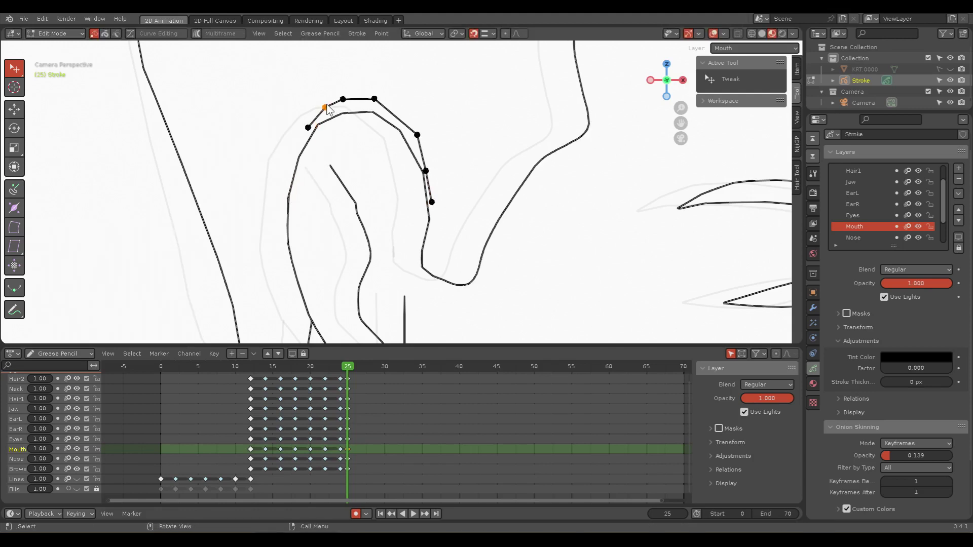
key(2)
key(x)
click(324, 103)
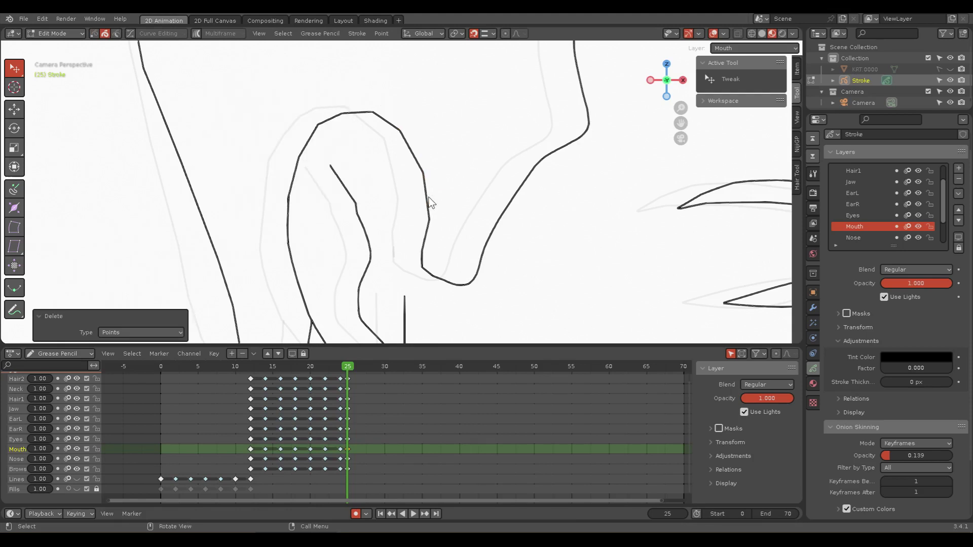
shift+scroll(428, 201, down, 2)
shift+scroll(462, 147, down, 2)
shift+scroll(375, 123, down, 2)
key(ctrl+Tab)
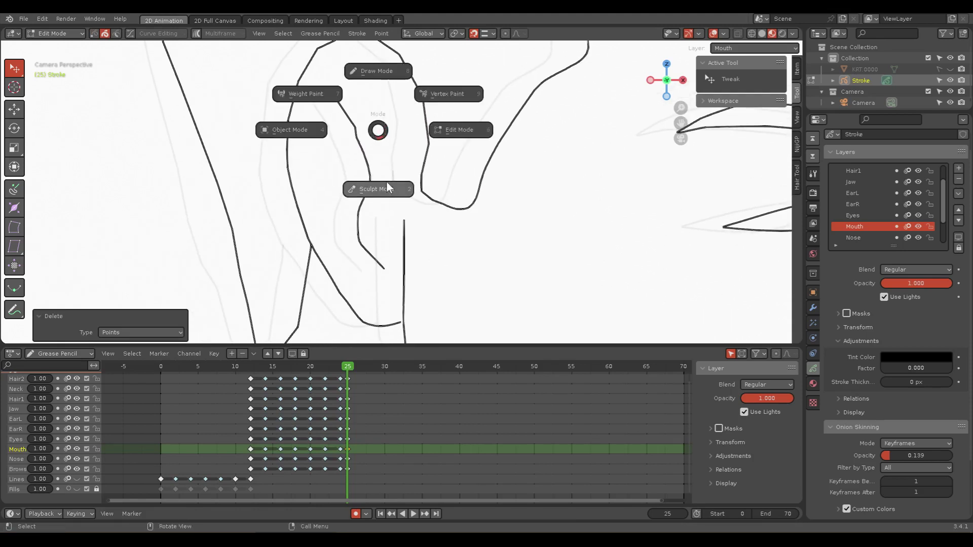
click(387, 181)
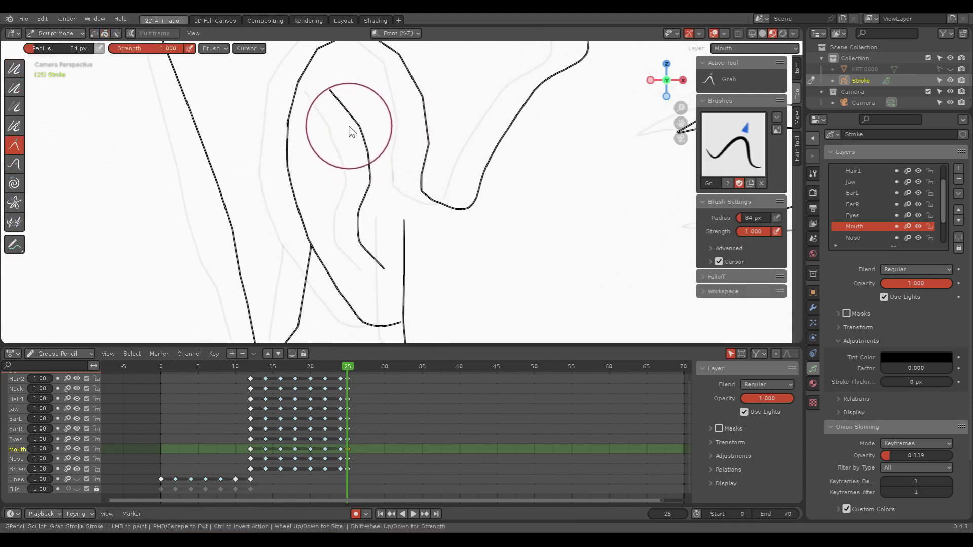
shift+scroll(356, 213, down, 2)
scroll(357, 213, down, 4)
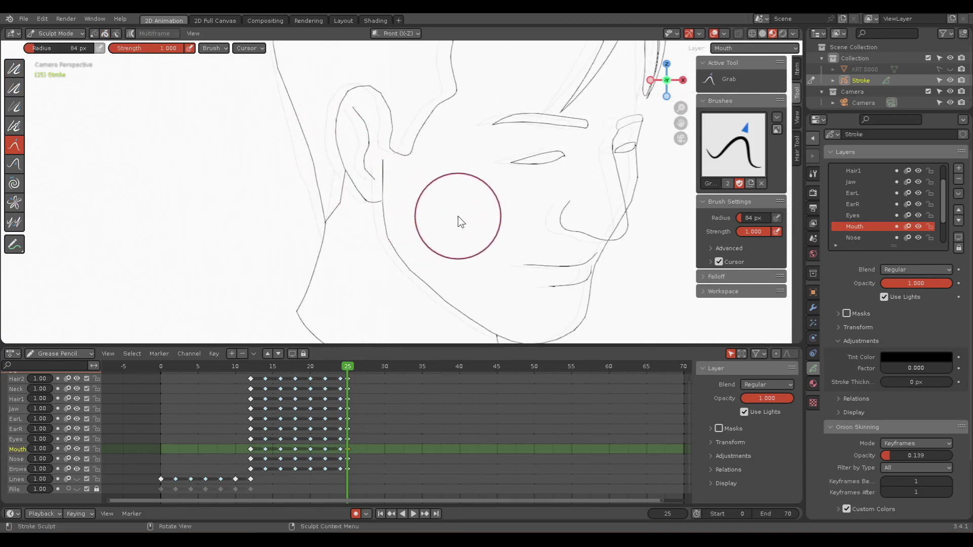
scroll(285, 209, up, 2)
scroll(410, 234, up, 2)
scroll(411, 234, up, 1)
scroll(462, 199, up, 2)
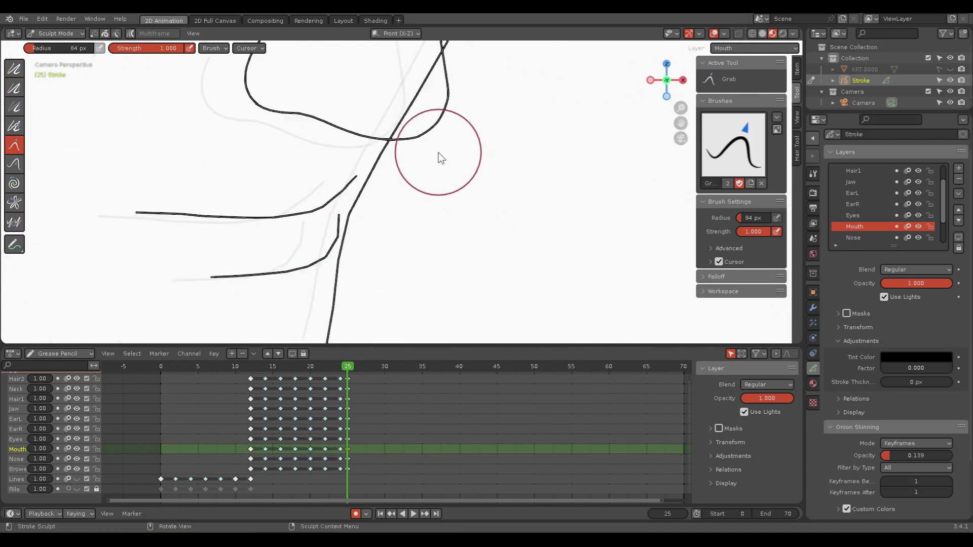
scroll(441, 157, up, 2)
key(ctrl+Tab)
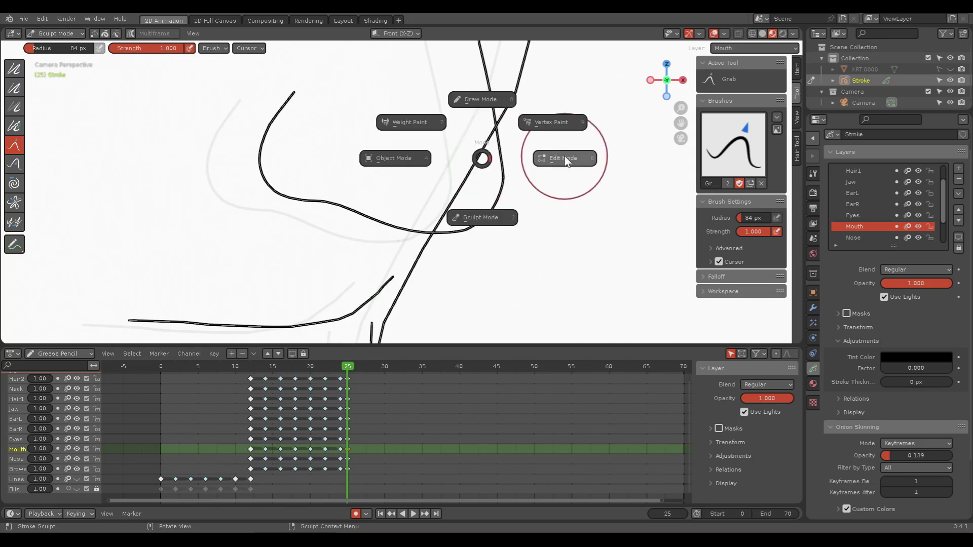
click(557, 160)
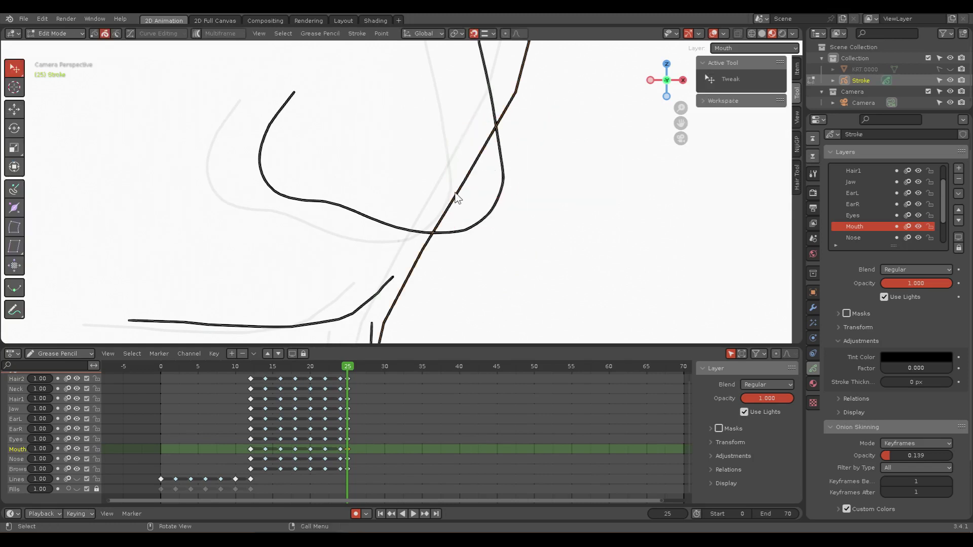
Step: In point select mode, nudge the jaw stroke's points up to reshape the line
key(1)
click(422, 250)
drag(423, 249, 434, 231)
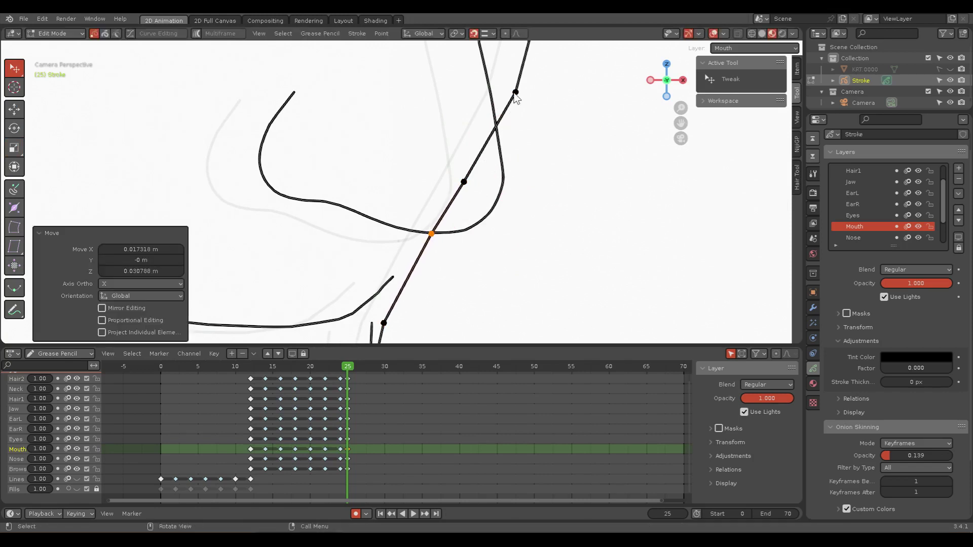
drag(516, 93, 496, 120)
click(464, 181)
key(x)
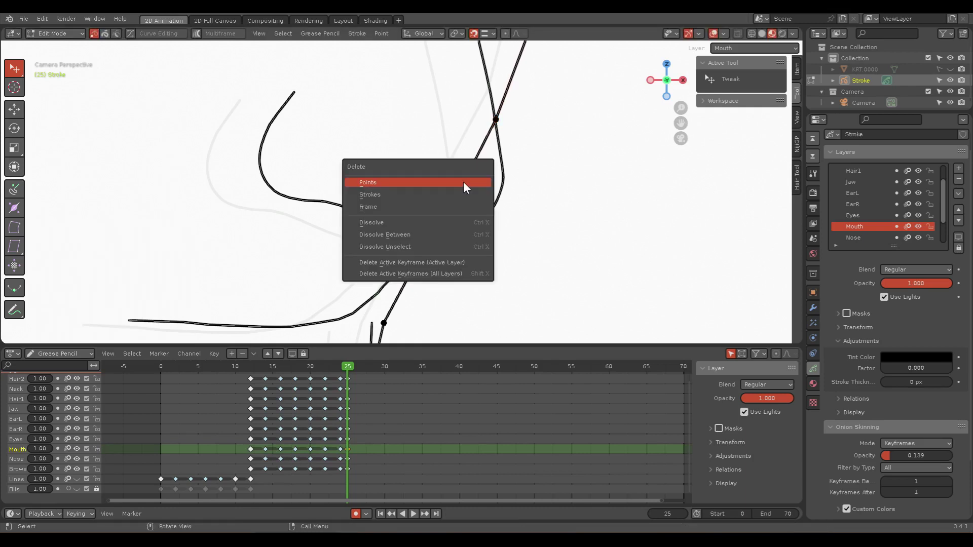
scroll(441, 304, down, 3)
scroll(467, 230, down, 2)
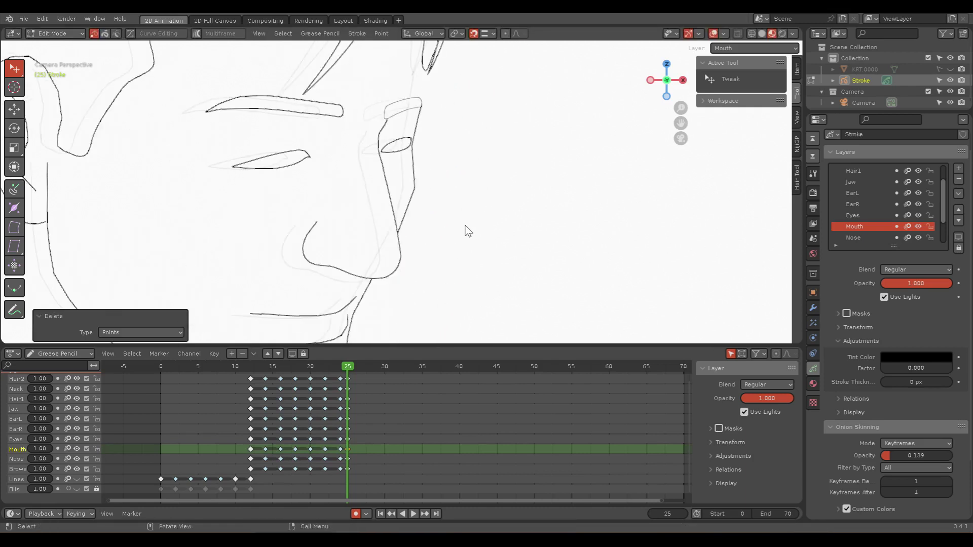
scroll(456, 162, up, 2)
scroll(463, 271, up, 2)
scroll(502, 268, up, 2)
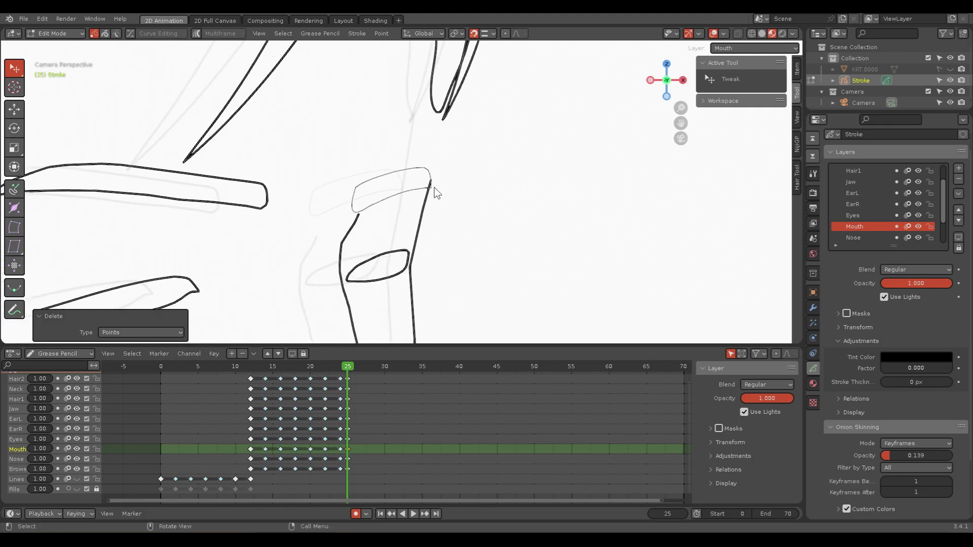
Step: Move the nose stroke's top endpoint further up and to the right
click(432, 186)
click(429, 217)
scroll(450, 211, up, 1)
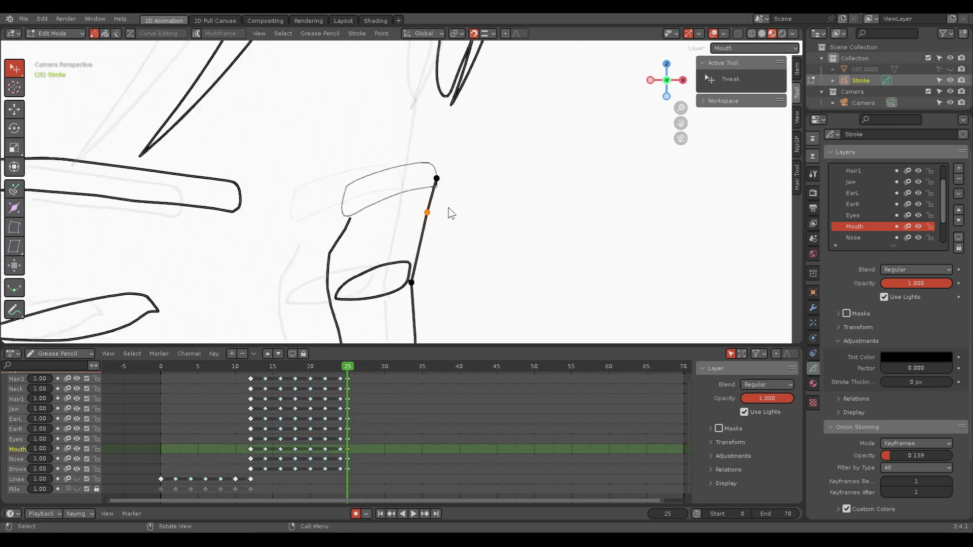
scroll(459, 183, up, 1)
click(453, 173)
shift+middle_drag(500, 169, 486, 207)
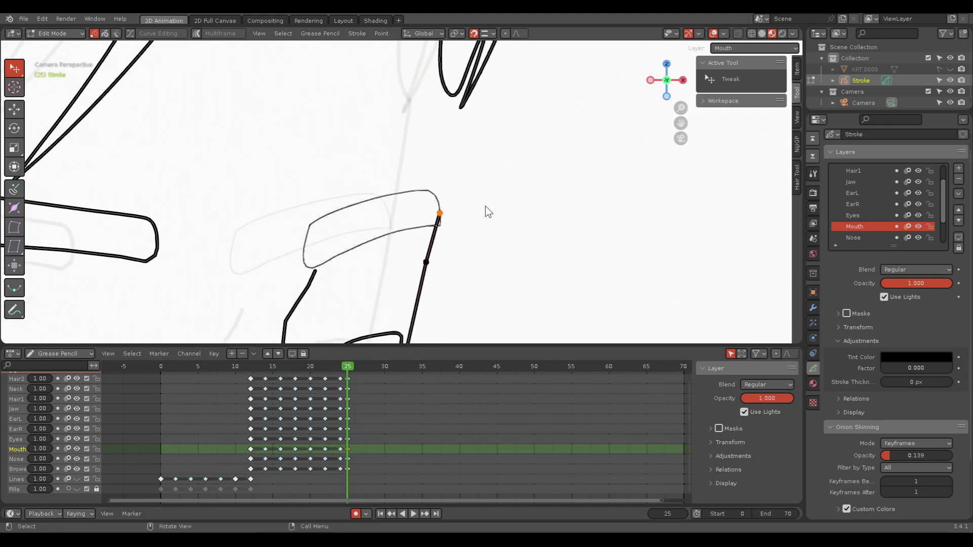
key(g)
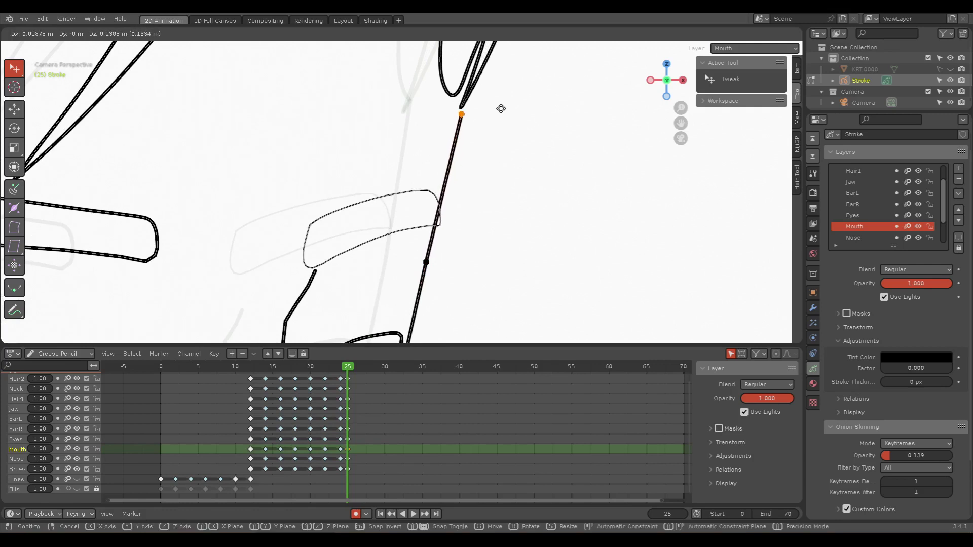
click(500, 102)
click(487, 195)
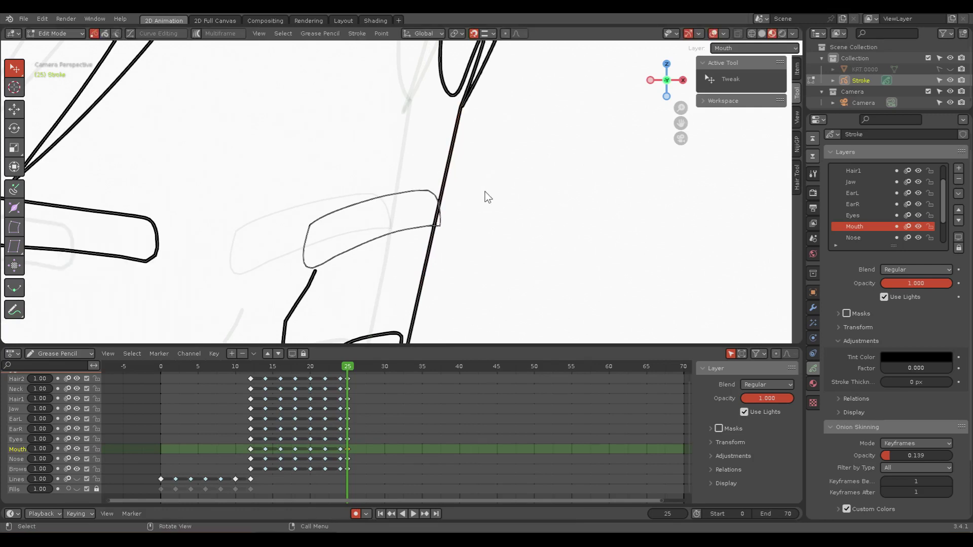
Step: Subdivide the long stroke between two points and pull the new middle point down
mouse_move(471, 233)
shift+middle_down()
mouse_move(412, 213)
mouse_move(463, 252)
mouse_move(466, 274)
shift+middle_up()
click(414, 212)
shift+click(430, 130)
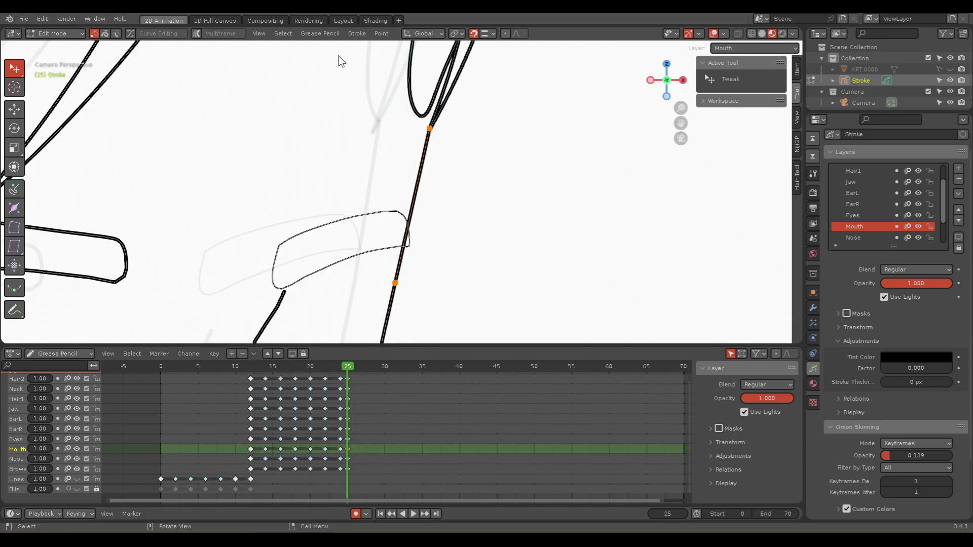
click(357, 33)
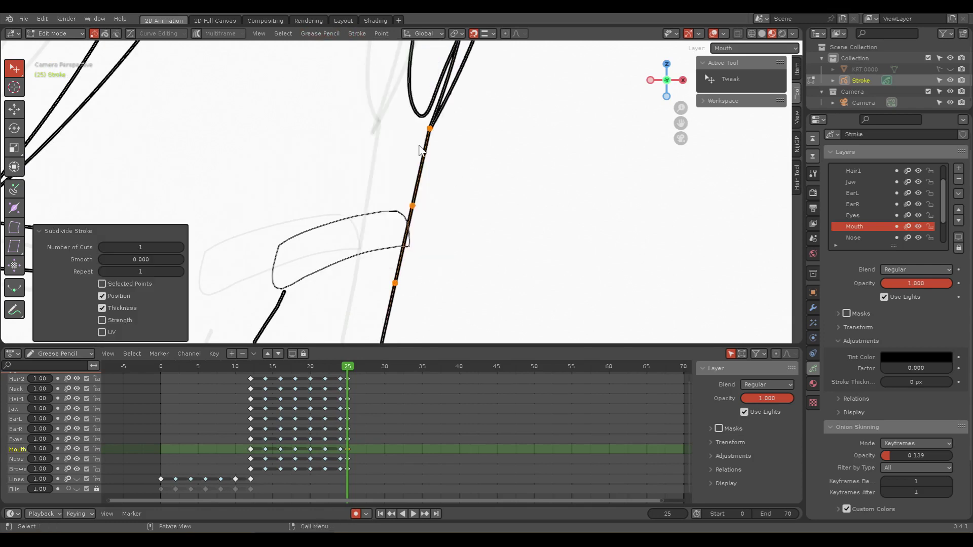
click(413, 206)
drag(414, 204, 411, 250)
Step: Review the reshaped line and return to Object Mode
shift+middle_drag(442, 293, 398, 145)
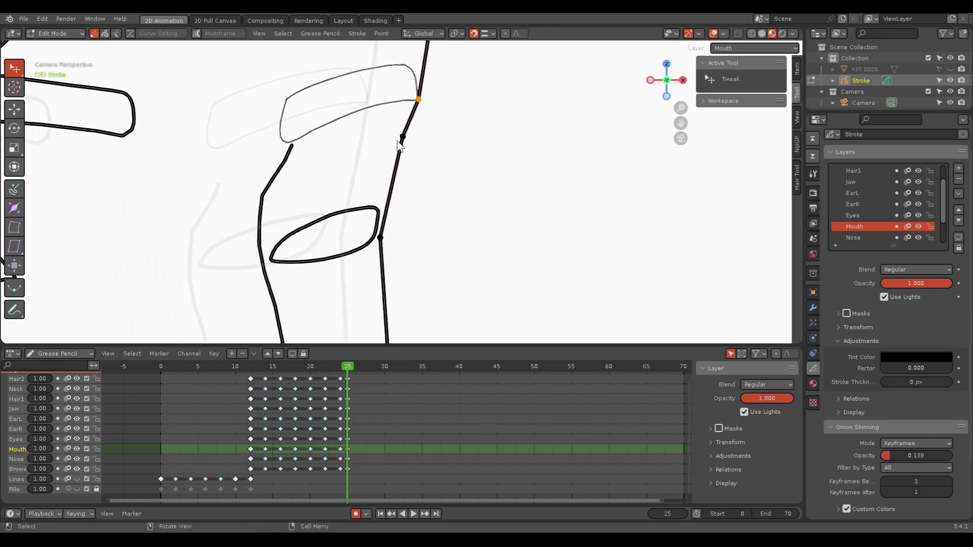
scroll(449, 251, down, 4)
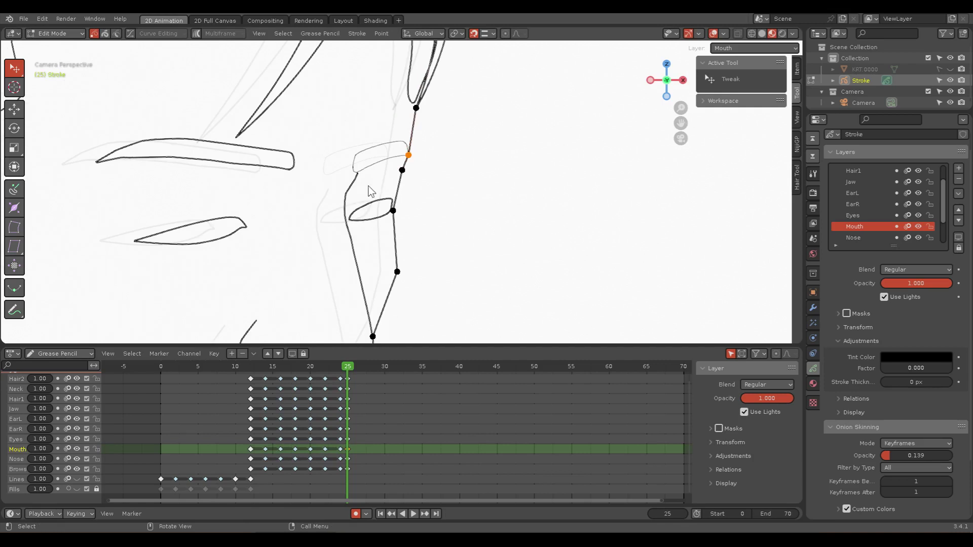
key(ctrl+Tab)
click(305, 192)
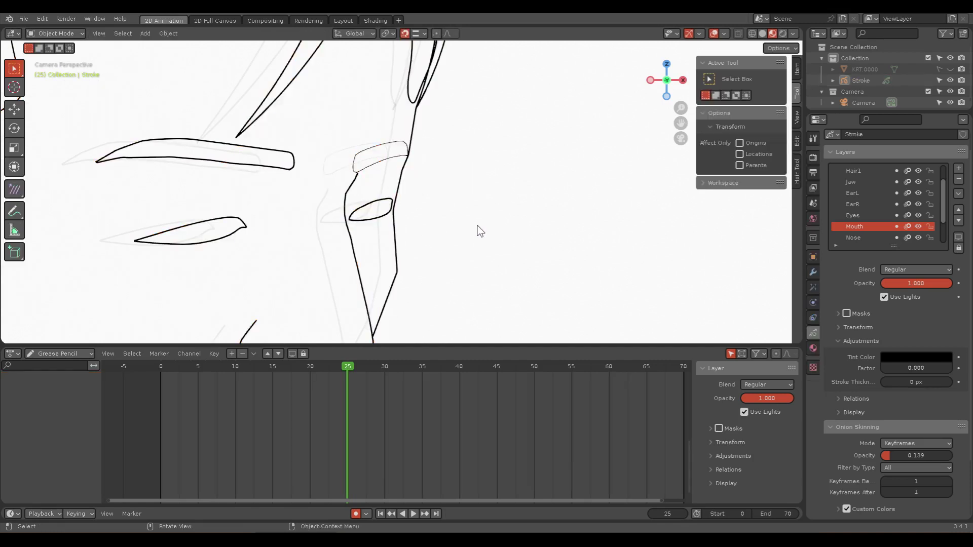
Step: Save the drawing as untitled1.blend and zoom in on the hair and eyebrows
key(Home)
key(ctrl+s)
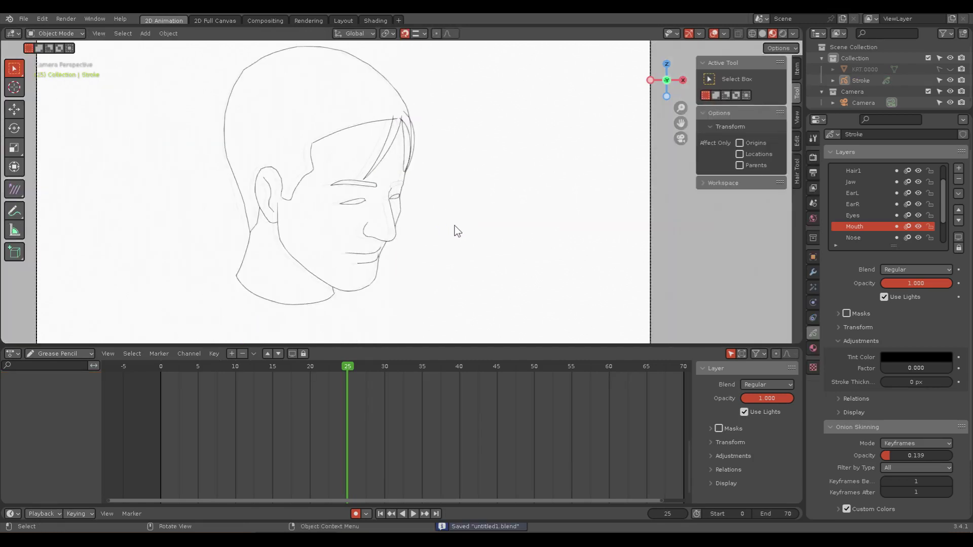
scroll(410, 272, up, 1)
scroll(376, 210, up, 4)
shift+middle_drag(341, 228, 485, 191)
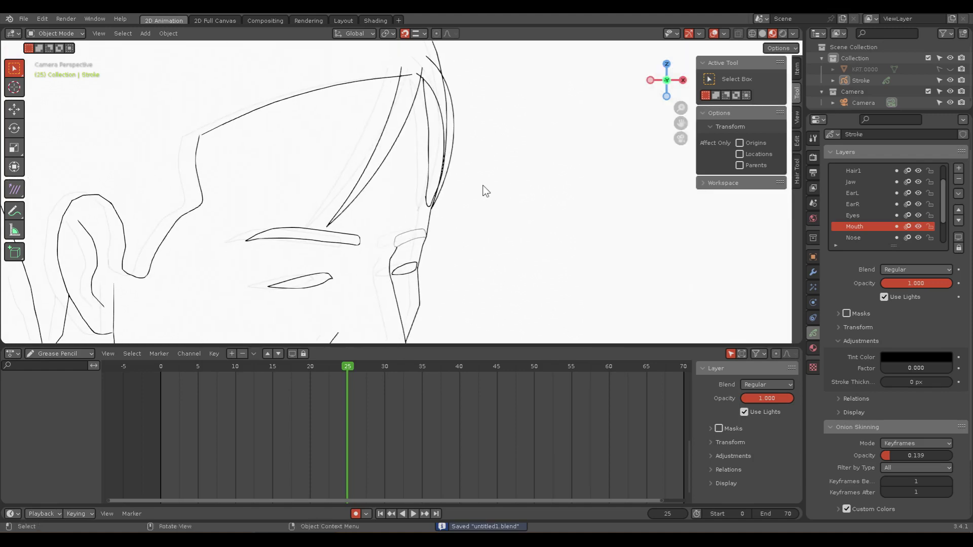
scroll(485, 190, up, 2)
scroll(471, 218, up, 2)
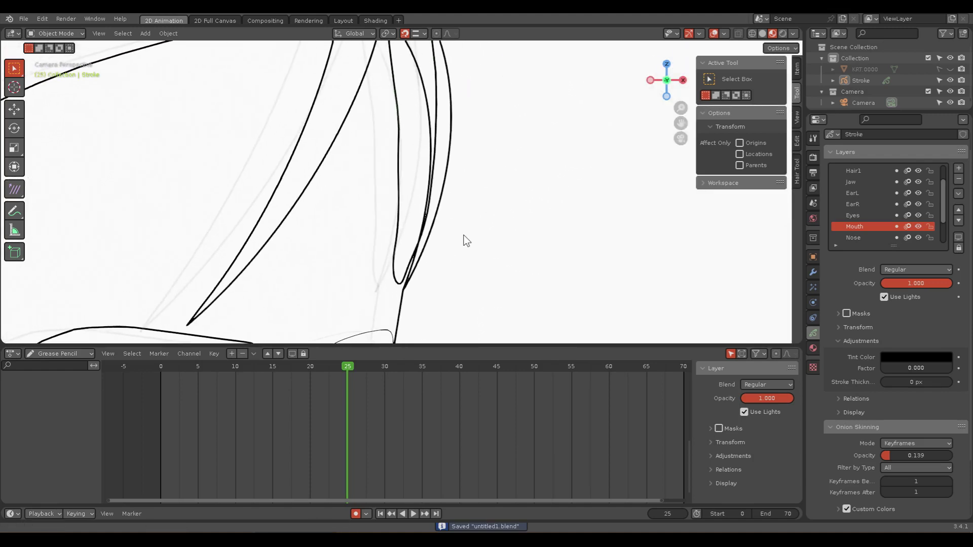
Step: Select the Stroke object and enter Edit Mode on its hair points
click(400, 192)
shift+middle_drag(421, 160, 398, 233)
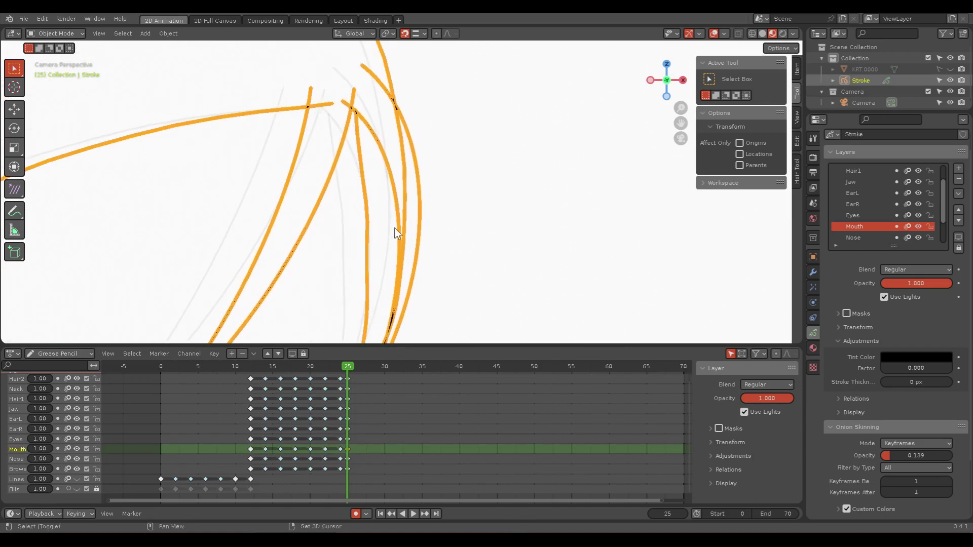
click(375, 175)
scroll(355, 162, up, 1)
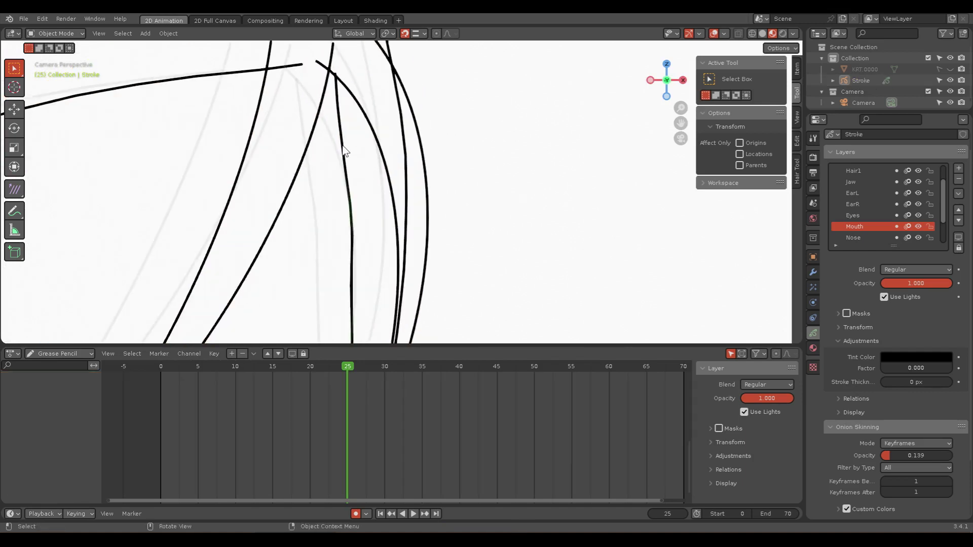
scroll(358, 228, down, 2)
scroll(345, 124, down, 2)
scroll(354, 165, down, 1)
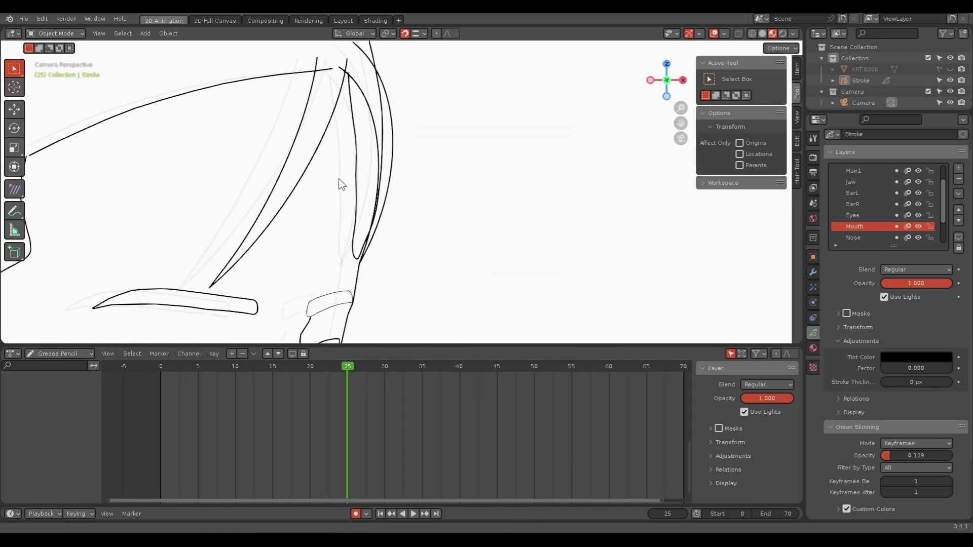
scroll(345, 172, up, 1)
click(352, 151)
key(ctrl+Tab)
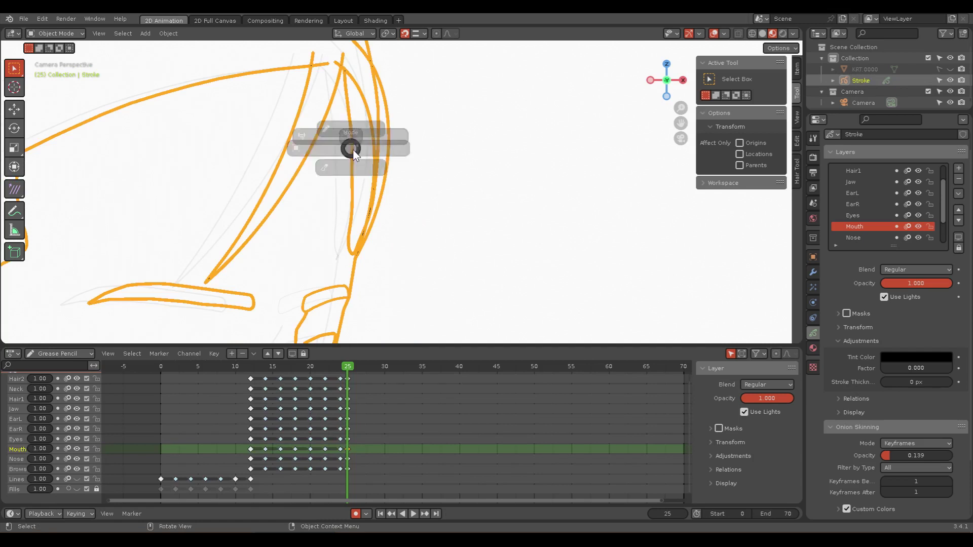
click(420, 151)
Step: Delete the selected points of the inner hair-strand stroke
click(358, 163)
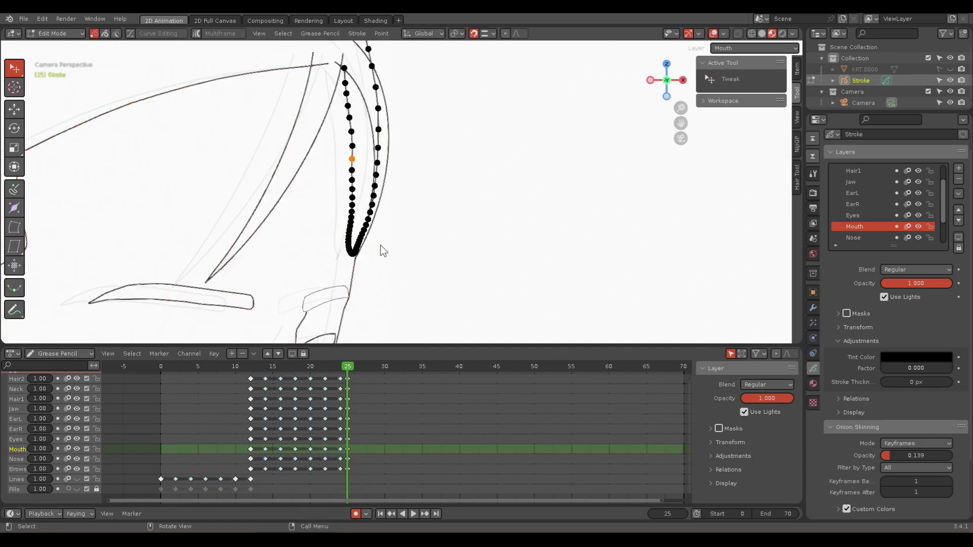
scroll(383, 233, up, 2)
scroll(377, 213, up, 1)
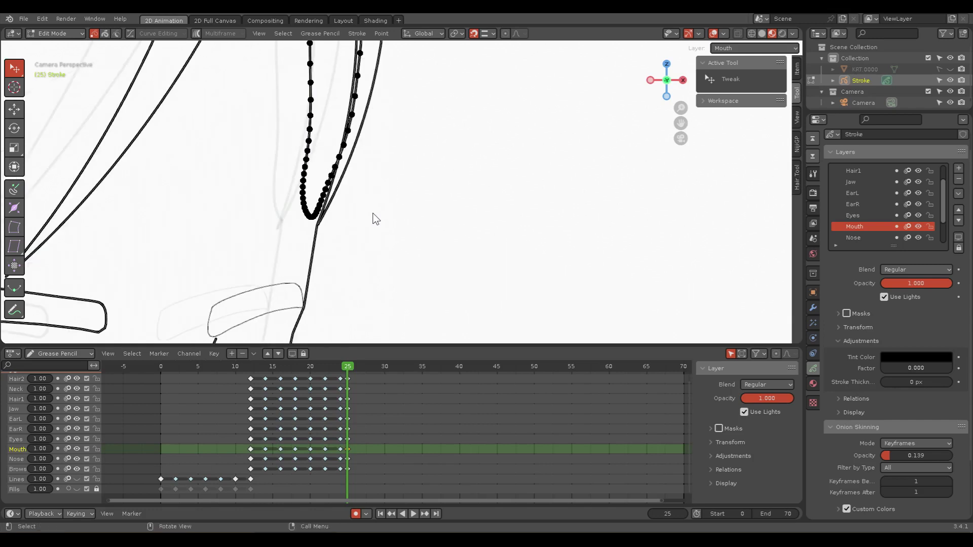
scroll(370, 224, up, 1)
scroll(401, 230, up, 2)
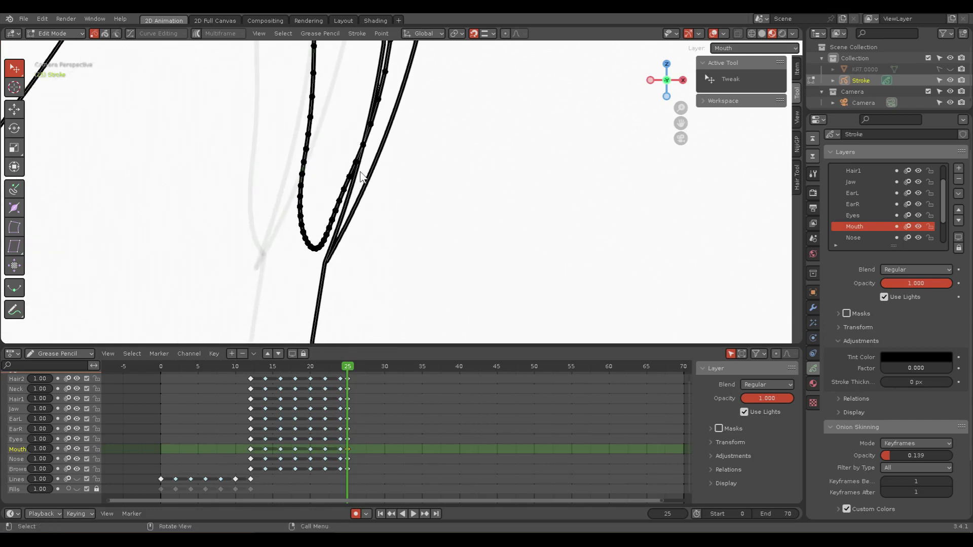
key(x)
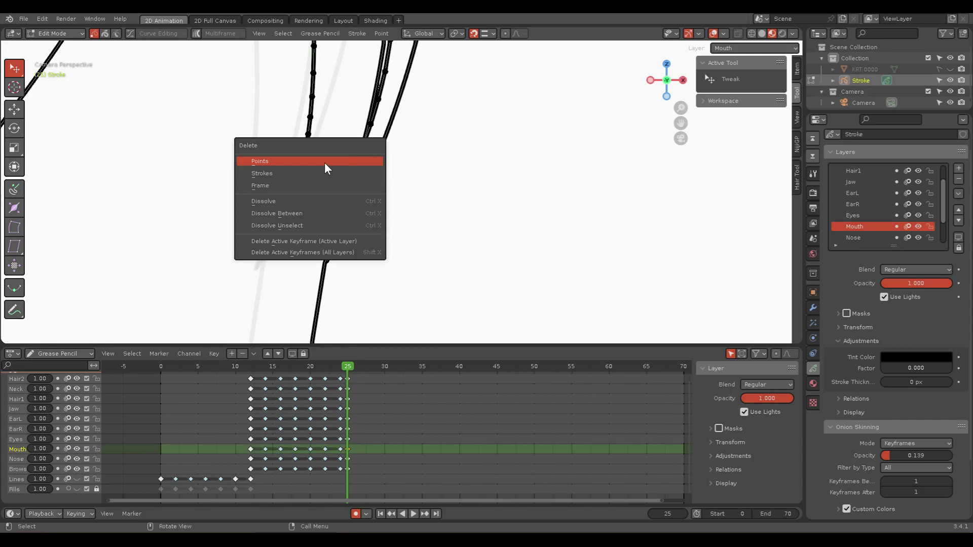
click(324, 162)
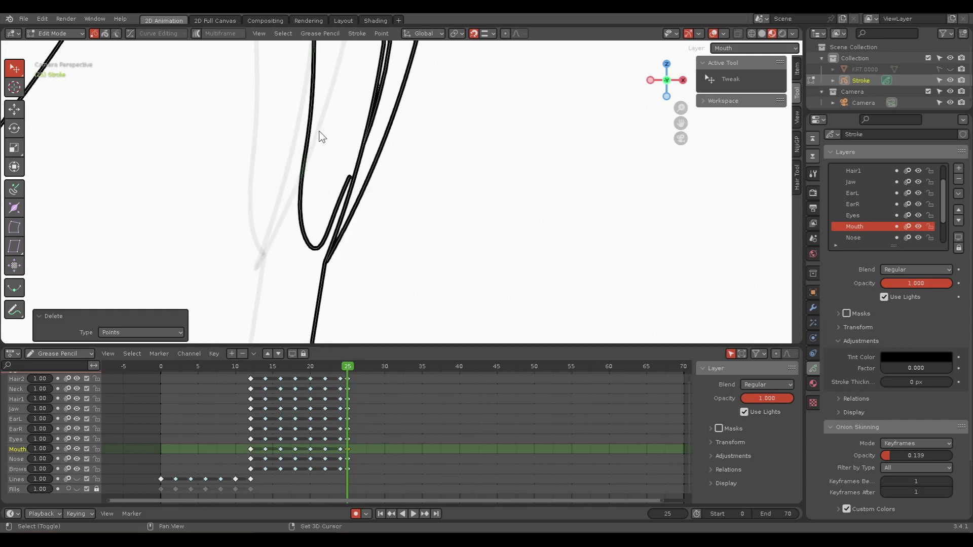
Step: Delete the overlapping hair stroke using stroke select mode
scroll(326, 289, down, 1)
scroll(346, 308, down, 1)
scroll(389, 283, down, 1)
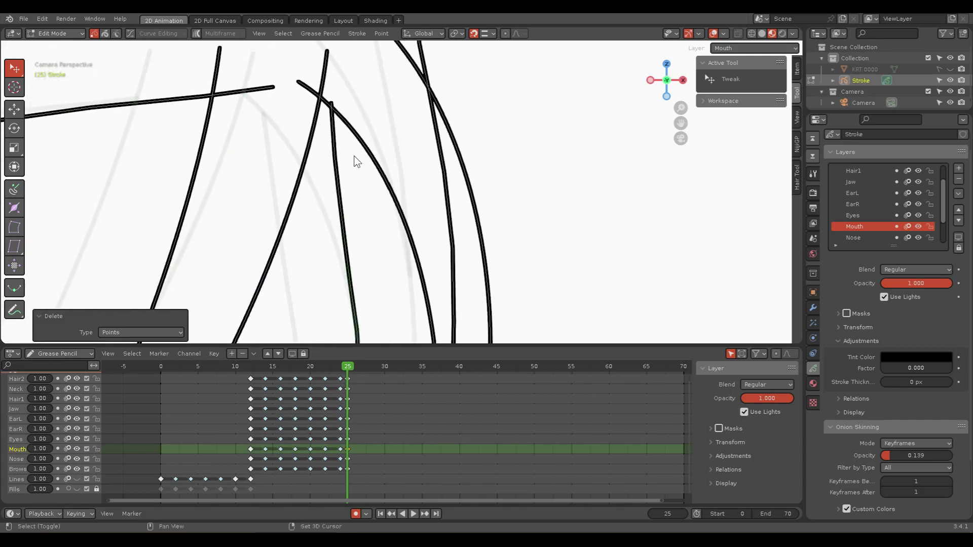
click(338, 174)
key(2)
key(x)
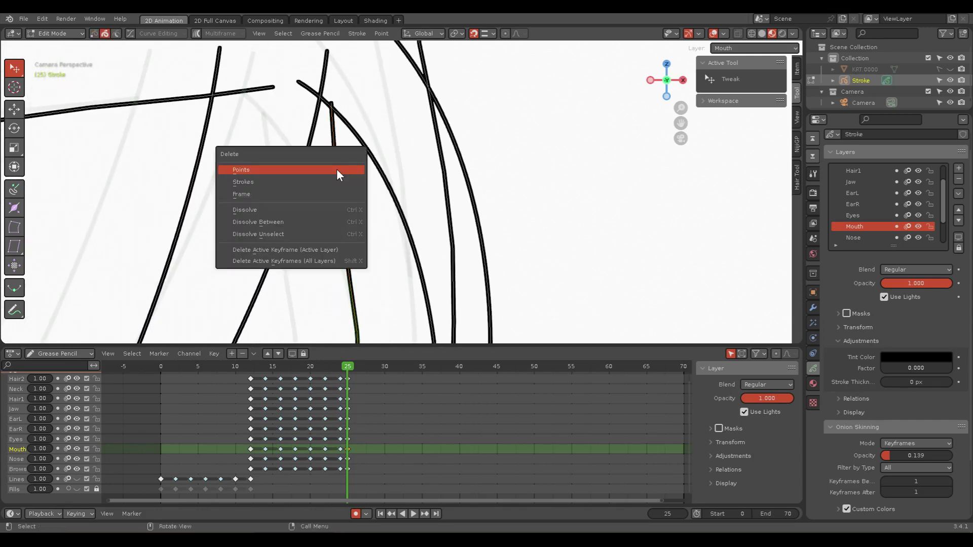
click(337, 169)
Step: Trim a stroke's overshooting end and move its new end point onto the crossing stroke
scroll(378, 113, down, 1)
scroll(404, 212, down, 2)
scroll(450, 232, down, 1)
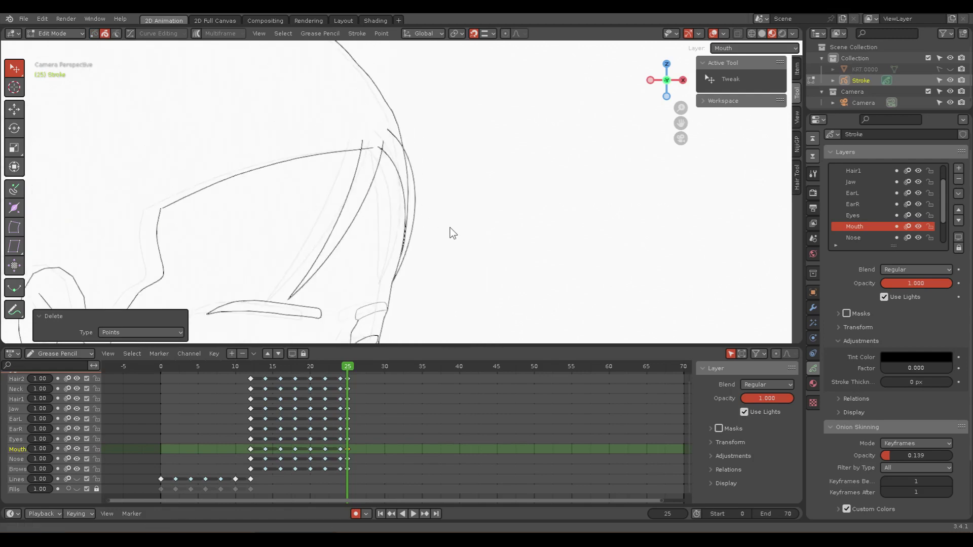
scroll(454, 191, down, 1)
scroll(456, 220, down, 1)
scroll(375, 177, down, 1)
scroll(375, 172, up, 2)
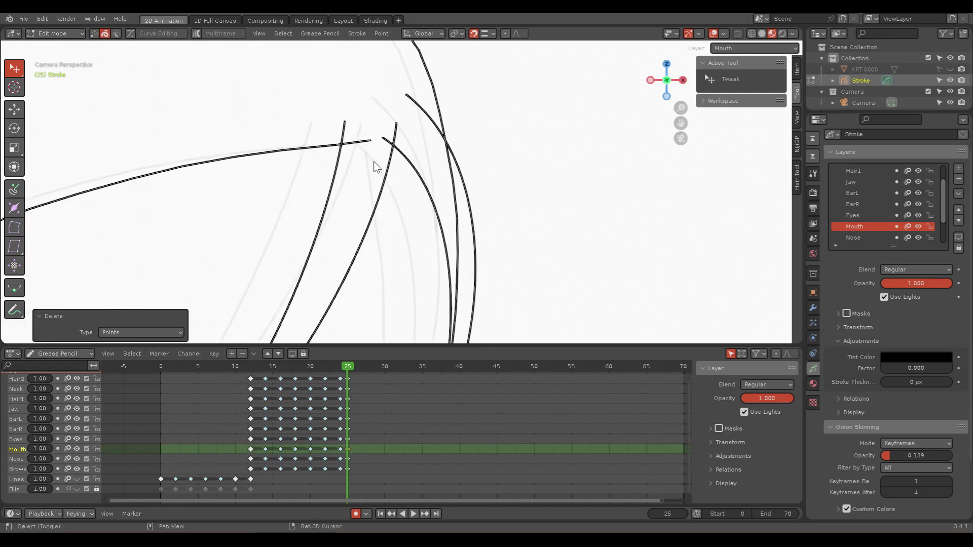
scroll(400, 188, up, 2)
scroll(390, 163, up, 2)
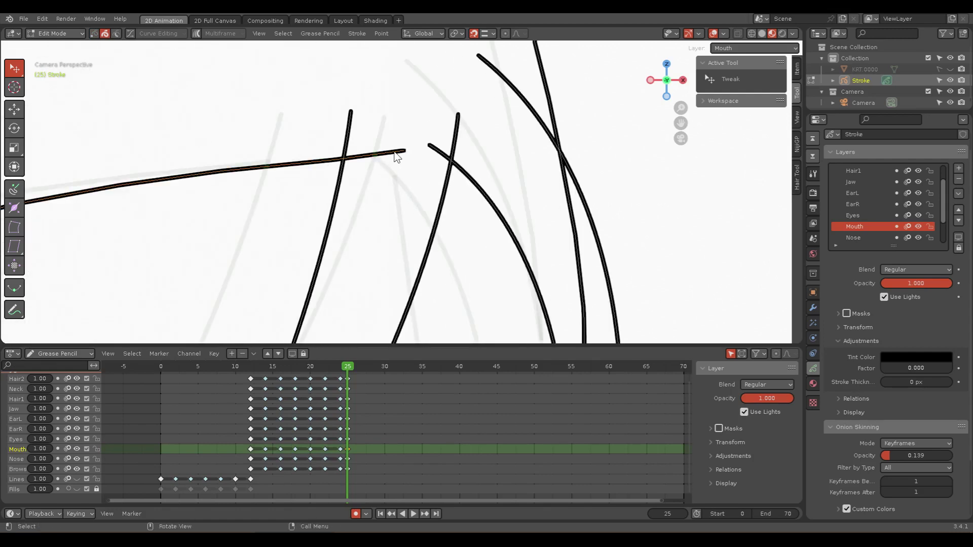
key(1)
key(x)
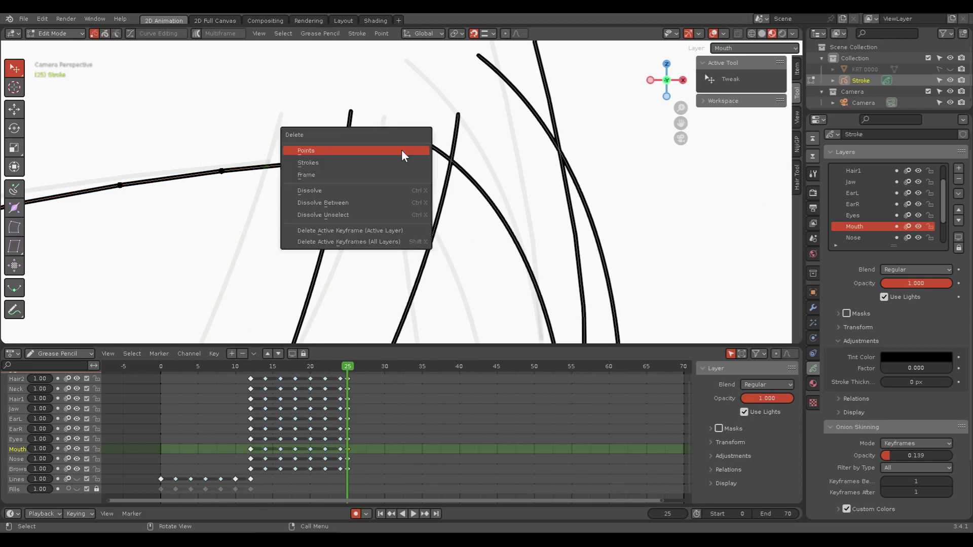
click(400, 150)
click(334, 160)
drag(334, 160, 343, 159)
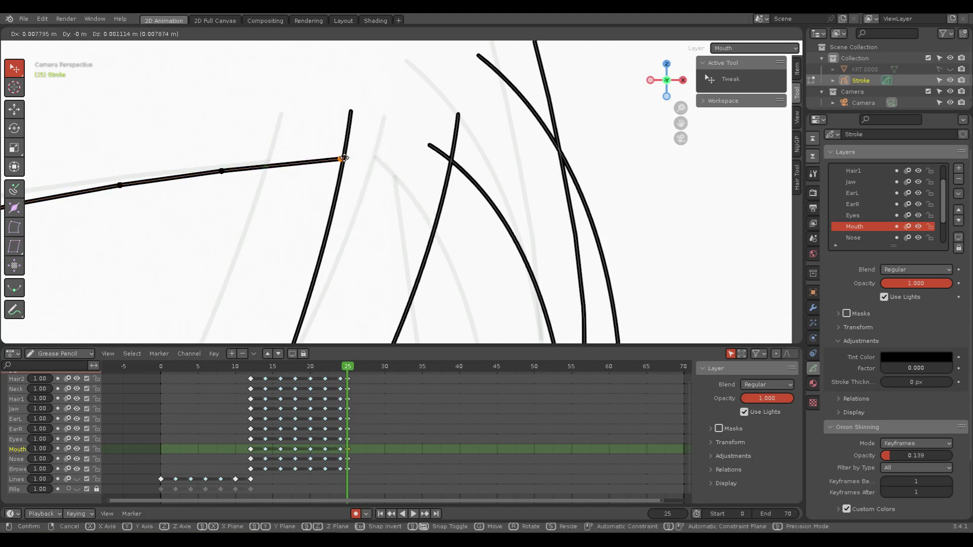
Step: Delete the second stroke's overshooting end and the right hair stroke's overlapping points
click(428, 148)
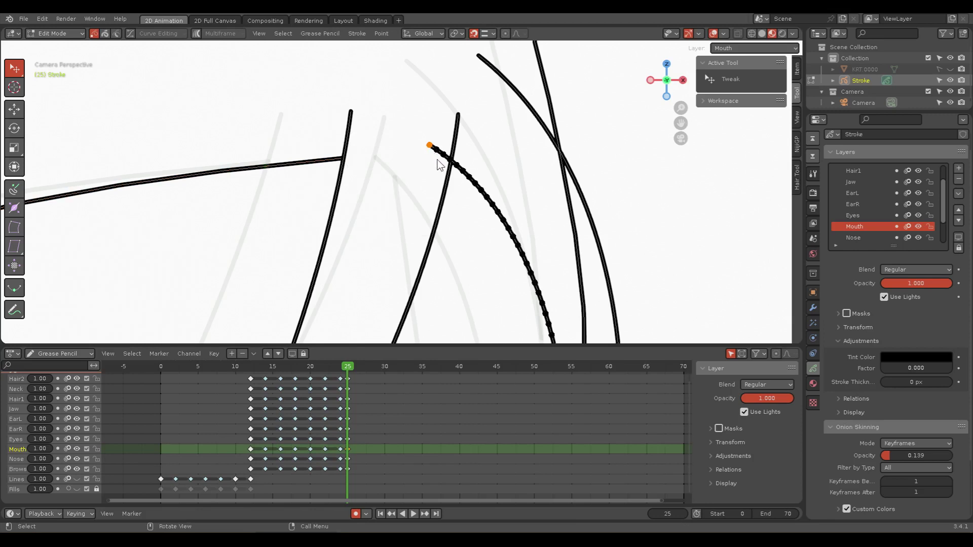
key(x)
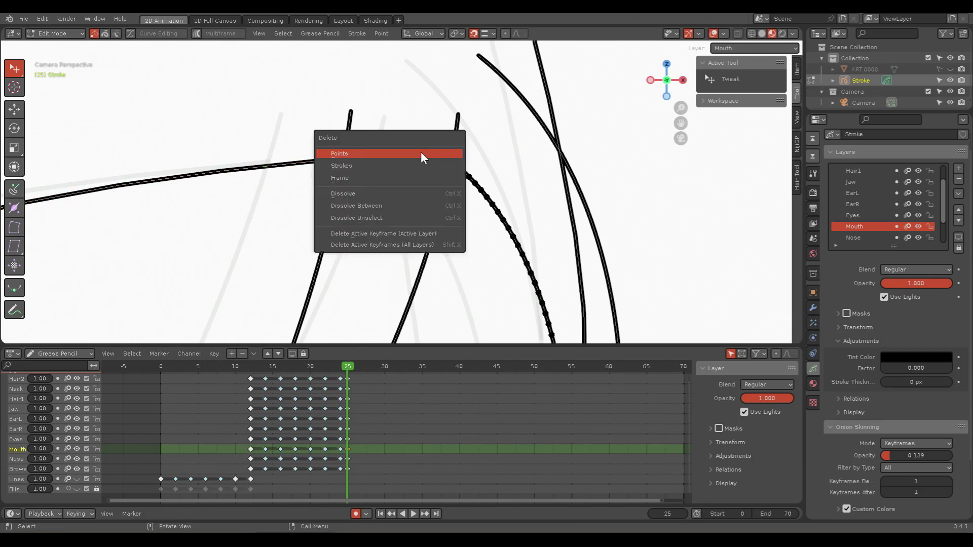
click(420, 151)
shift+middle_drag(398, 200, 337, 145)
scroll(337, 146, down, 3)
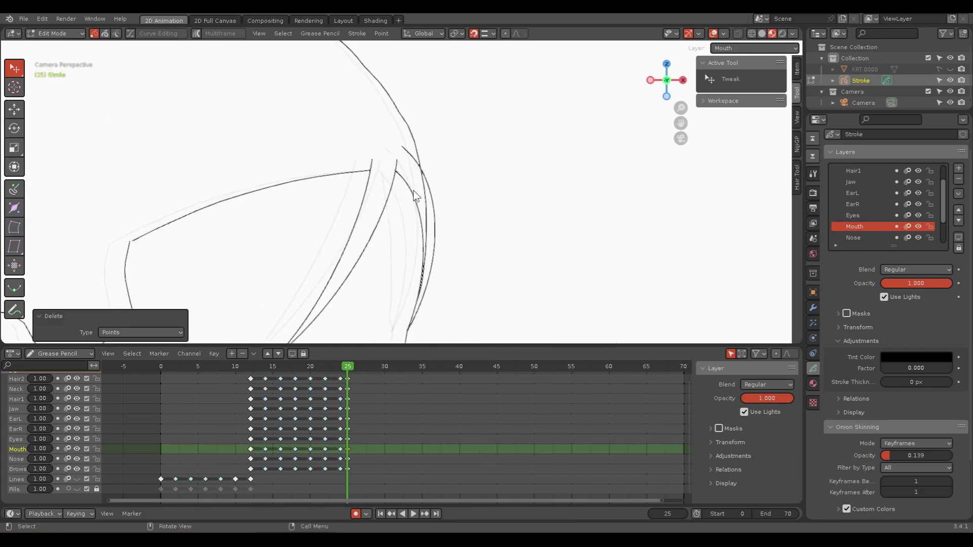
shift+middle_drag(461, 174, 425, 165)
click(395, 133)
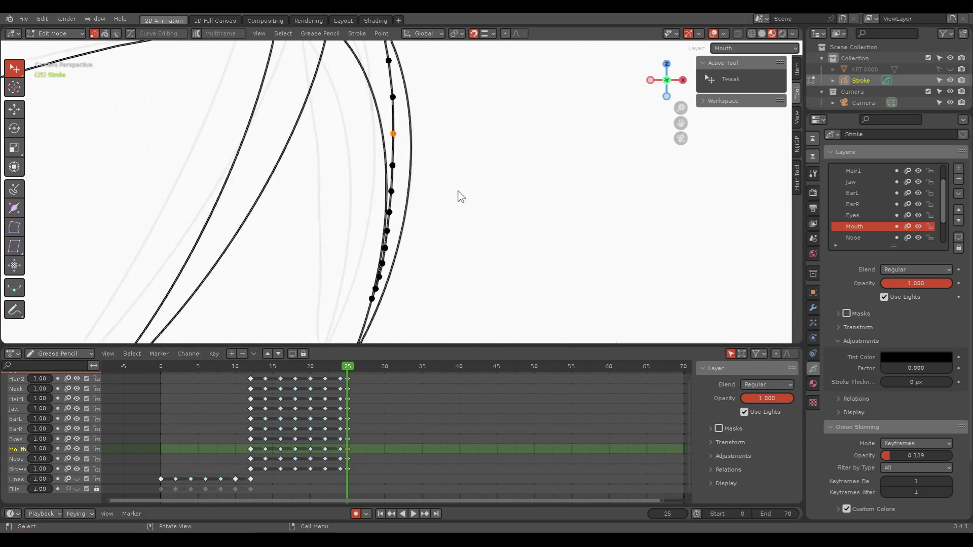
scroll(471, 202, down, 2)
scroll(473, 205, down, 1)
mouse_move(473, 205)
shift+middle_down()
mouse_move(472, 269)
mouse_move(482, 238)
shift+middle_up()
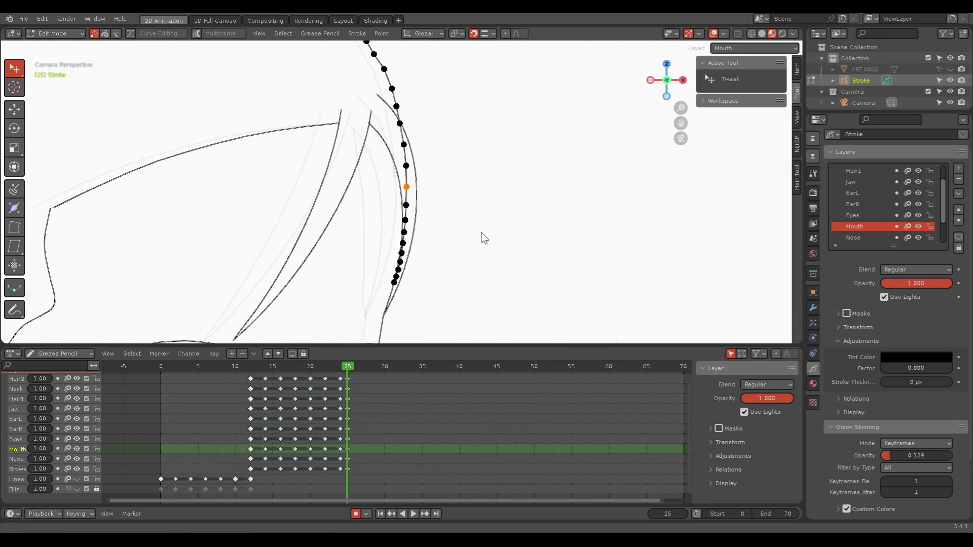
click(400, 123)
key(x)
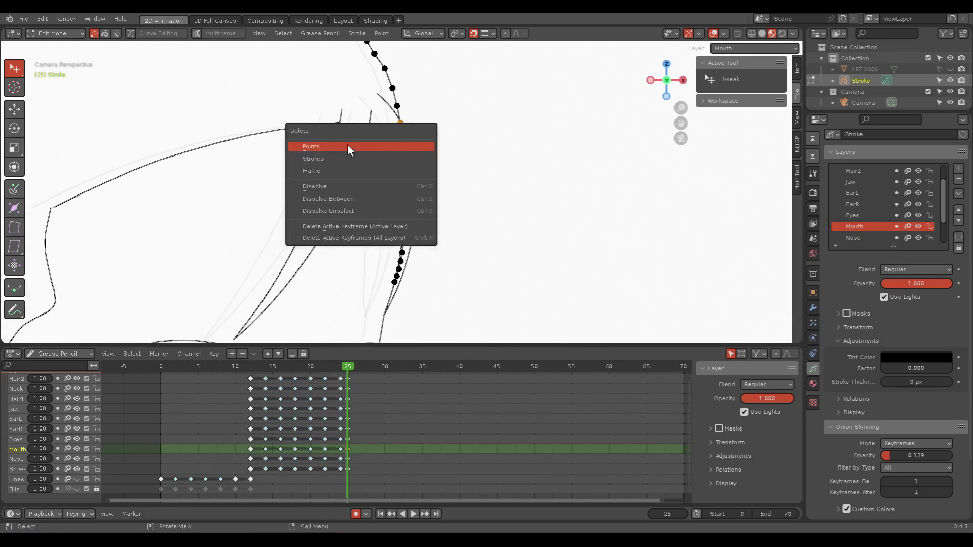
click(348, 145)
Step: Move the right hair stroke's end point into place and delete its extra points
click(398, 105)
key(g)
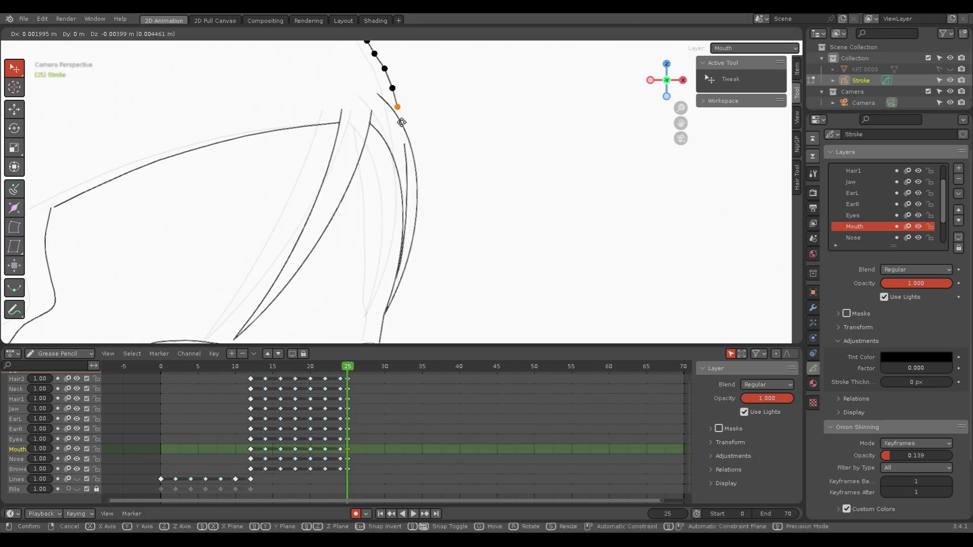
click(405, 136)
click(406, 164)
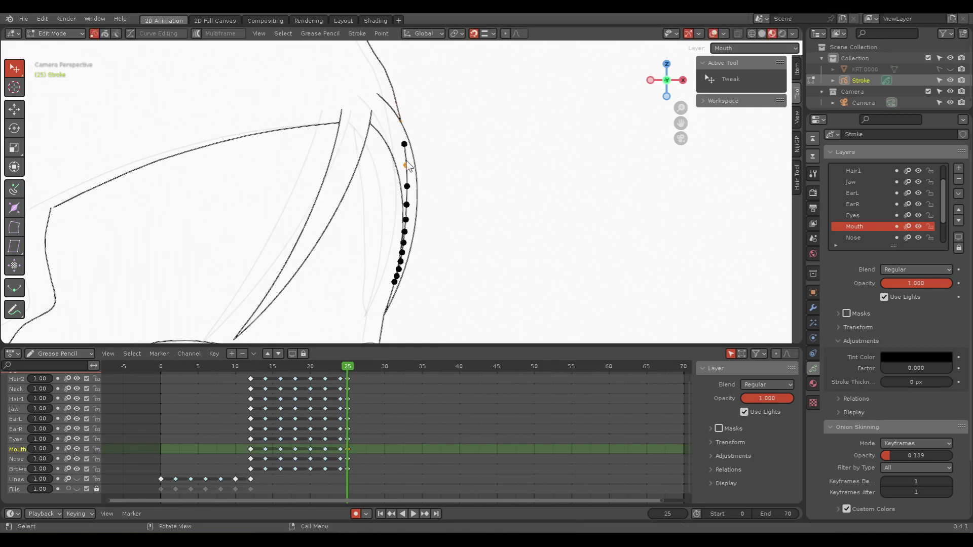
key(x)
click(406, 160)
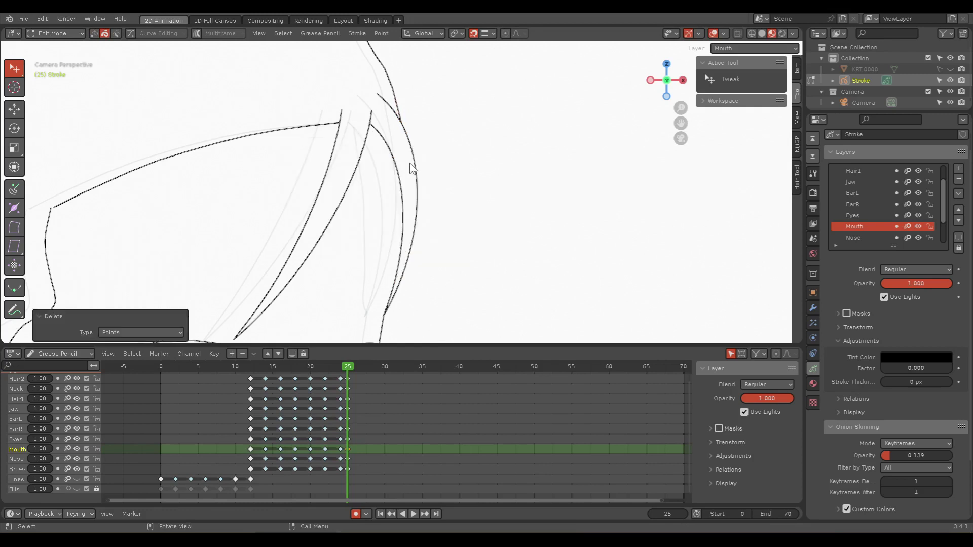
scroll(498, 117, down, 3)
scroll(499, 147, down, 2)
Step: Save untitled1.blend and switch to Draw Mode
key(ctrl+s)
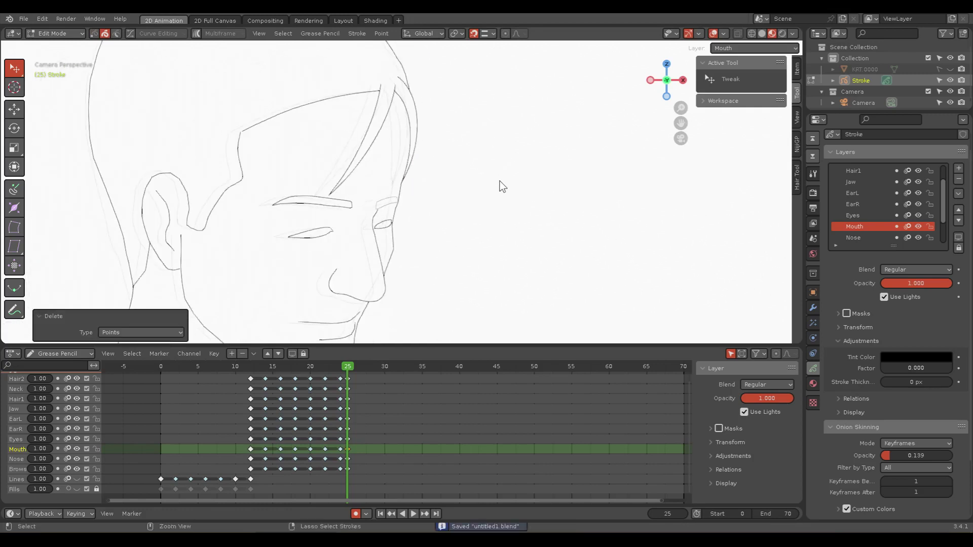
scroll(456, 203, up, 2)
scroll(394, 202, up, 2)
scroll(406, 202, up, 2)
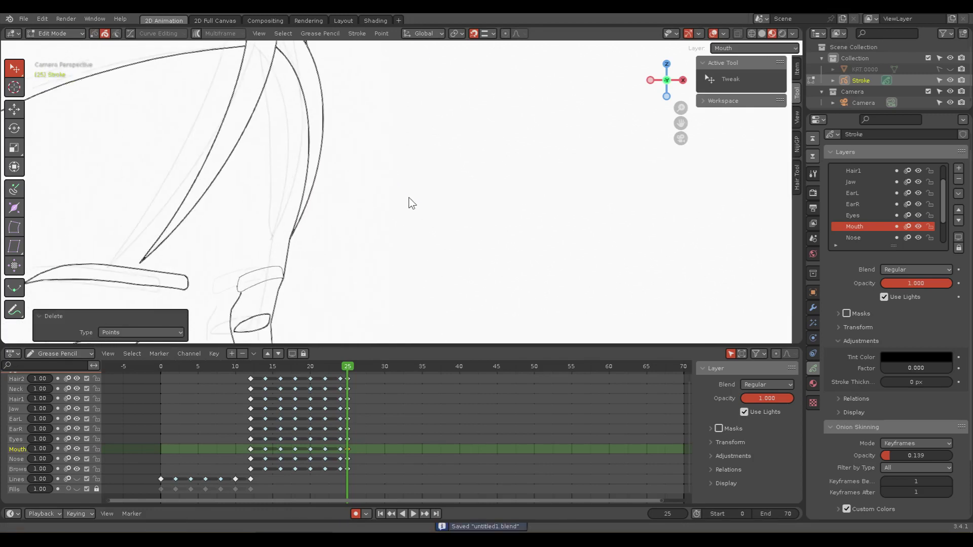
scroll(435, 218, up, 1)
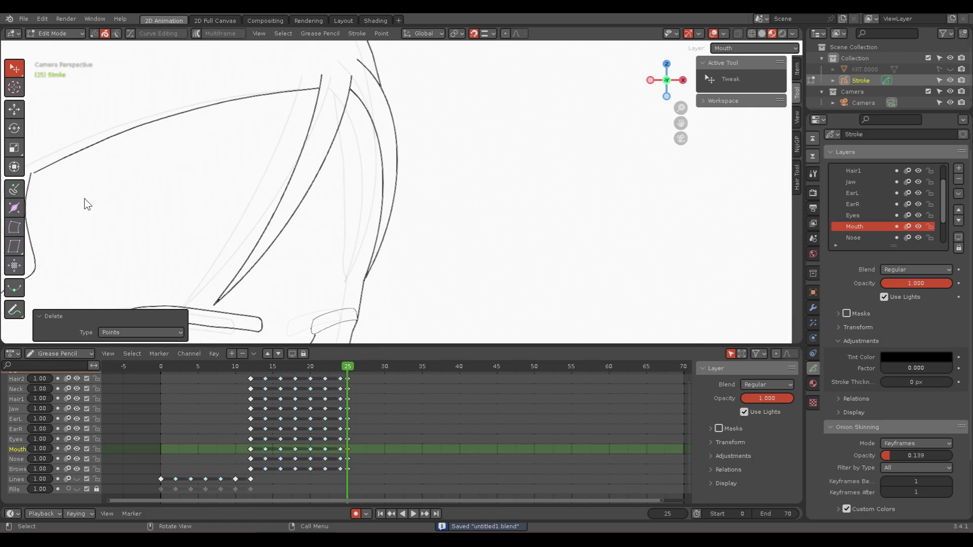
key(ctrl+Tab)
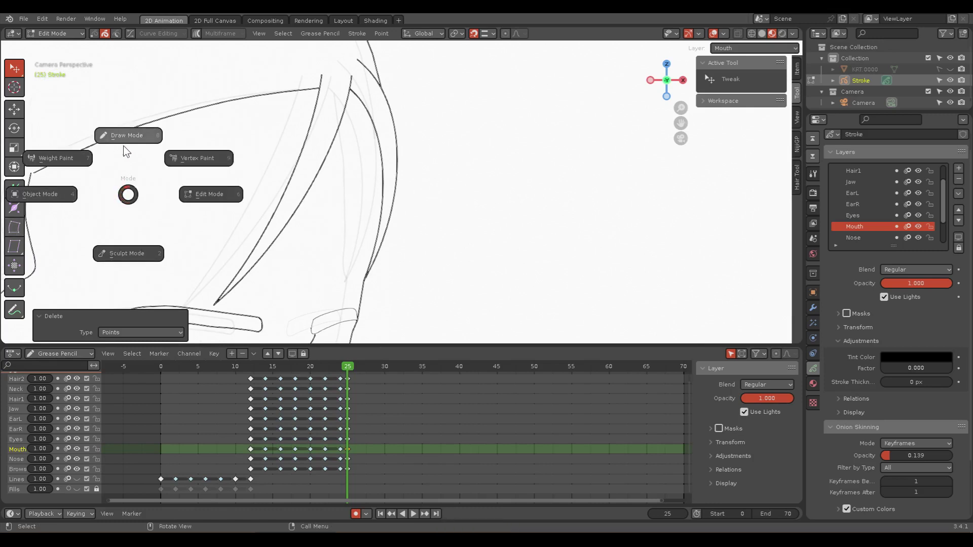
click(125, 140)
Step: Draw an arc stroke along the hair edge with the Arc tool
click(14, 249)
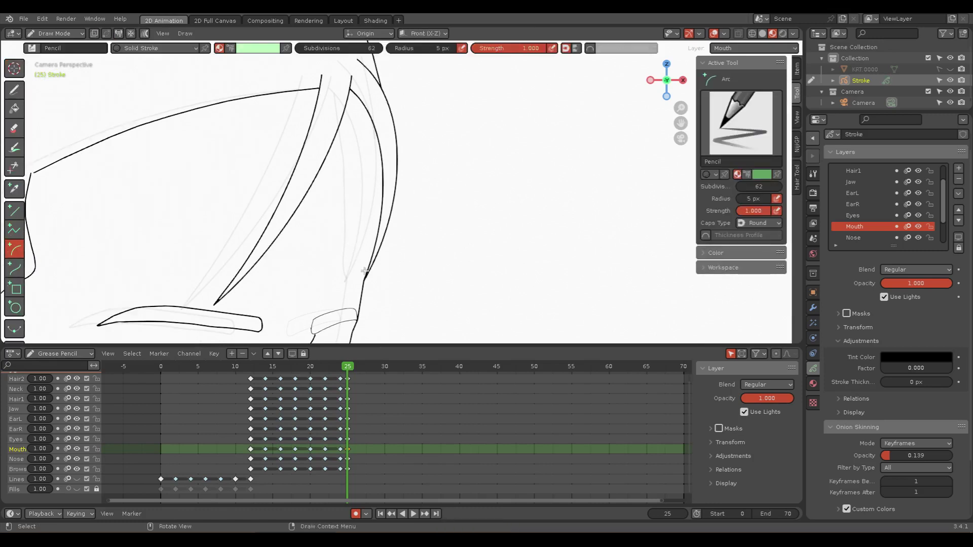
scroll(385, 283, up, 2)
scroll(408, 269, up, 2)
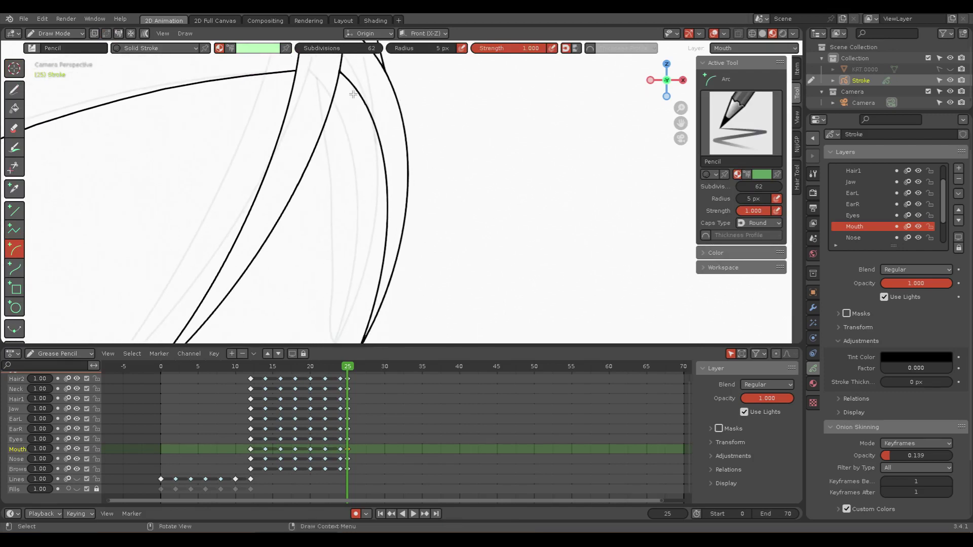
drag(359, 114, 358, 323)
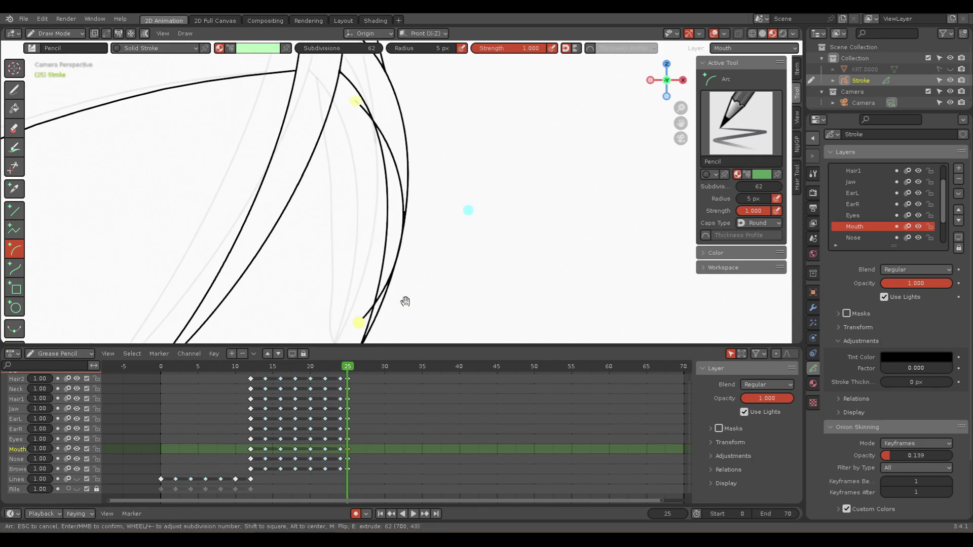
key(Return)
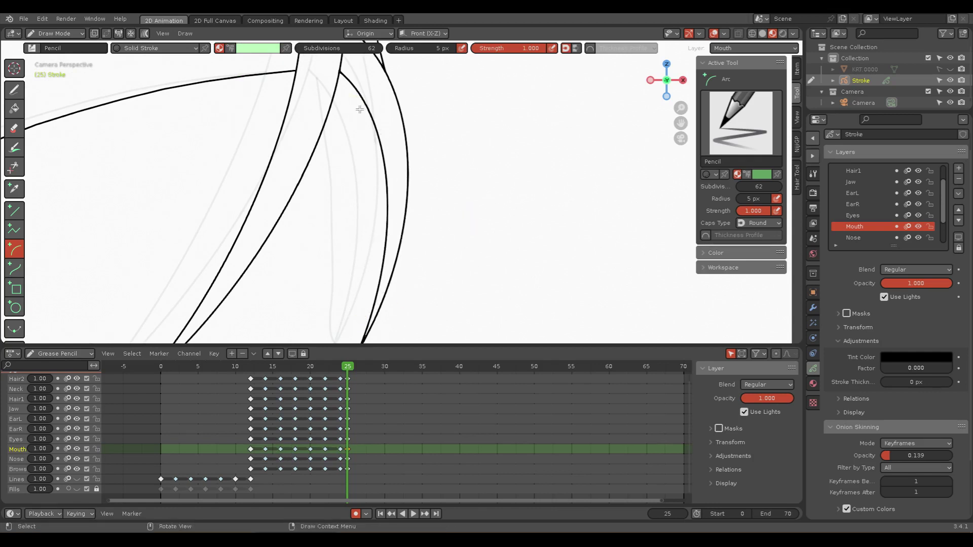
Step: Draw a flatter arc along the right hair edge, then return to Edit Mode
drag(359, 109, 363, 319)
drag(452, 215, 398, 201)
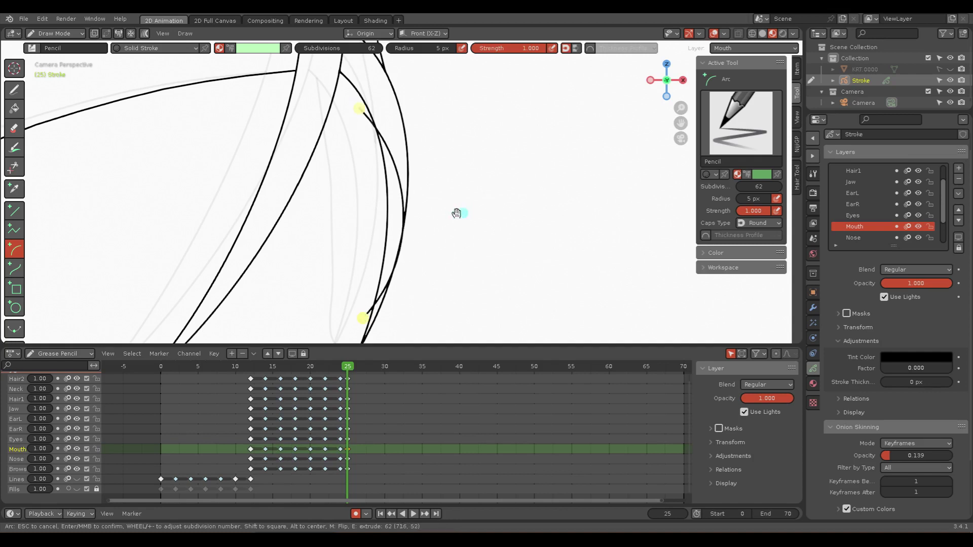
key(Return)
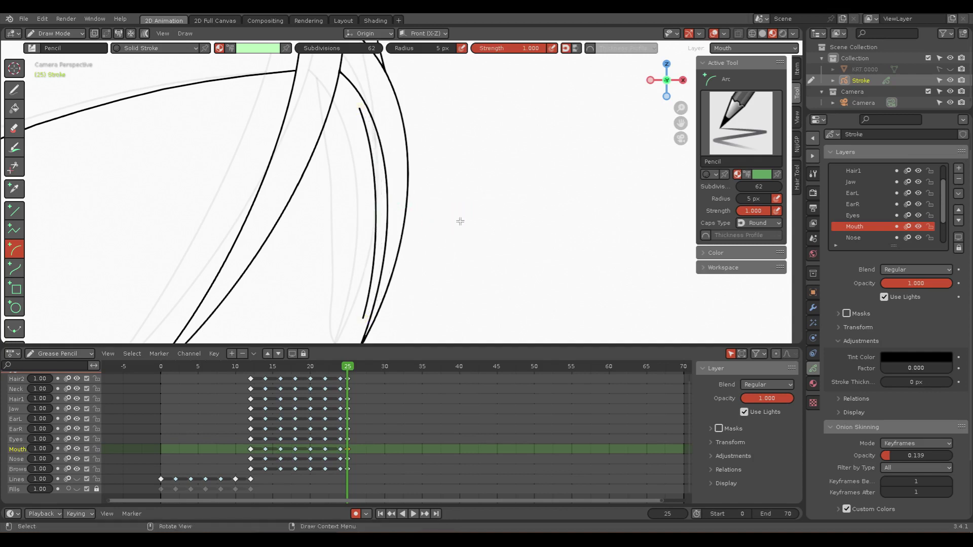
shift+middle_drag(460, 222, 468, 271)
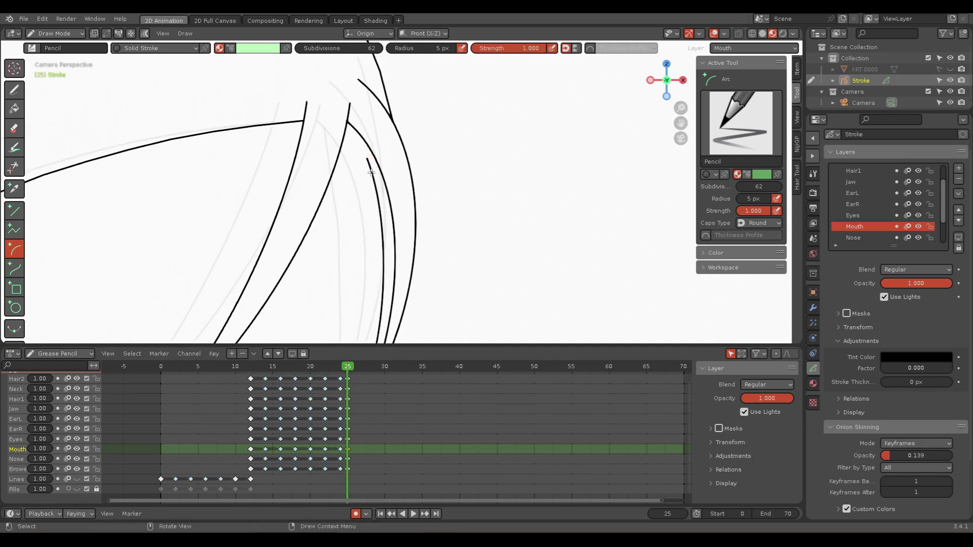
key(ctrl+Tab)
click(445, 173)
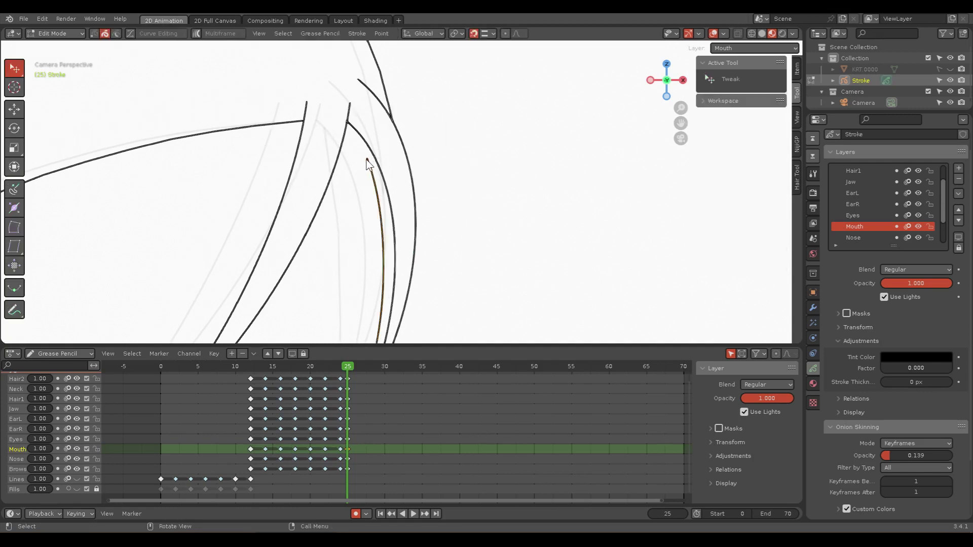
Step: Simplify the thin hair strand with Stroke > Simplify, reducing it to a few points
key(1)
shift+middle_drag(389, 261, 355, 186)
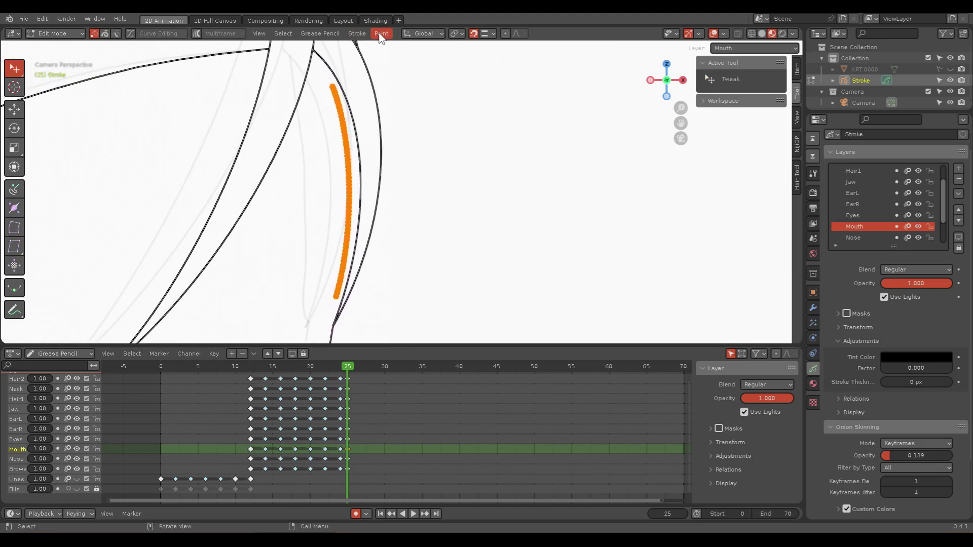
click(360, 32)
mouse_move(391, 56)
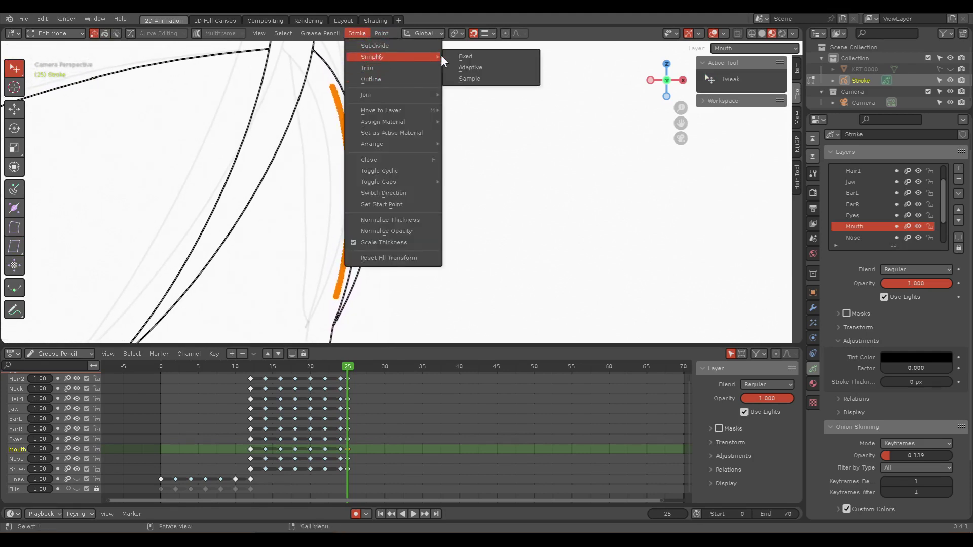
click(472, 68)
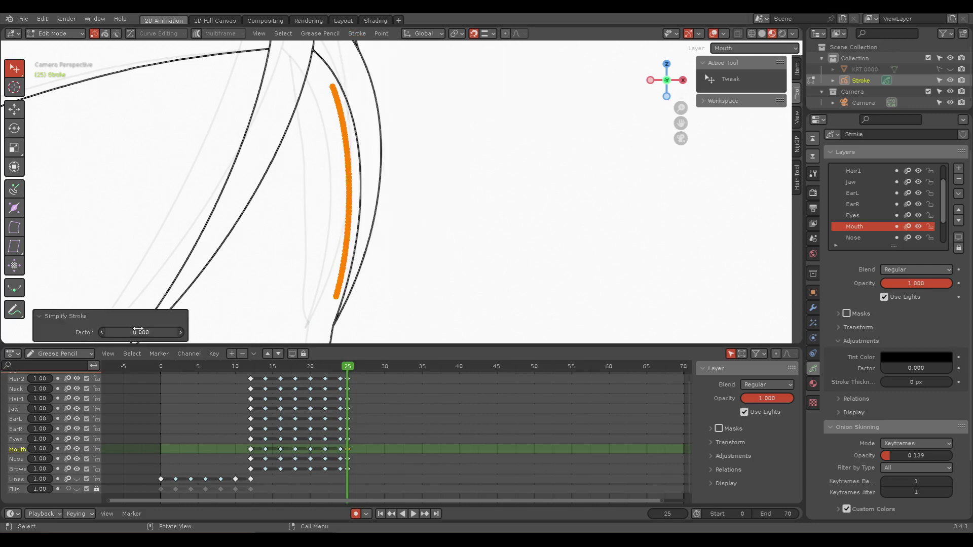
mouse_move(141, 332)
mouse_down()
mouse_move(167, 332)
mouse_move(127, 332)
mouse_up()
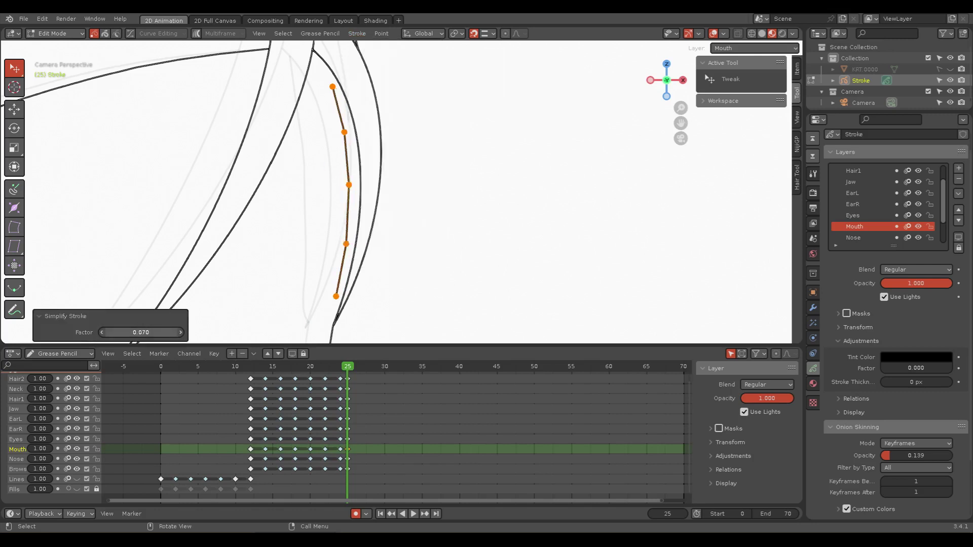
click(439, 217)
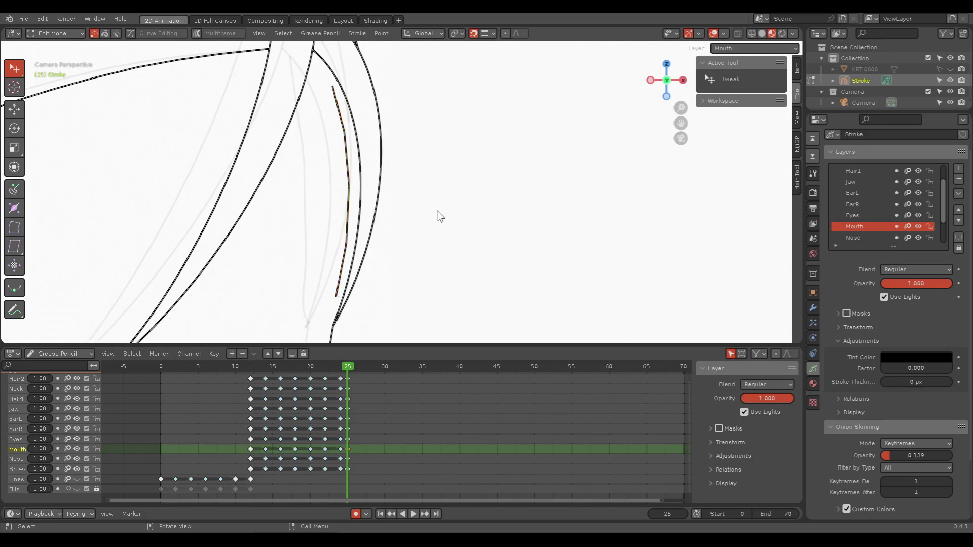
Step: Move the strand's top and bottom points to meet the neighbouring hair line
click(338, 110)
click(334, 91)
key(g)
click(339, 134)
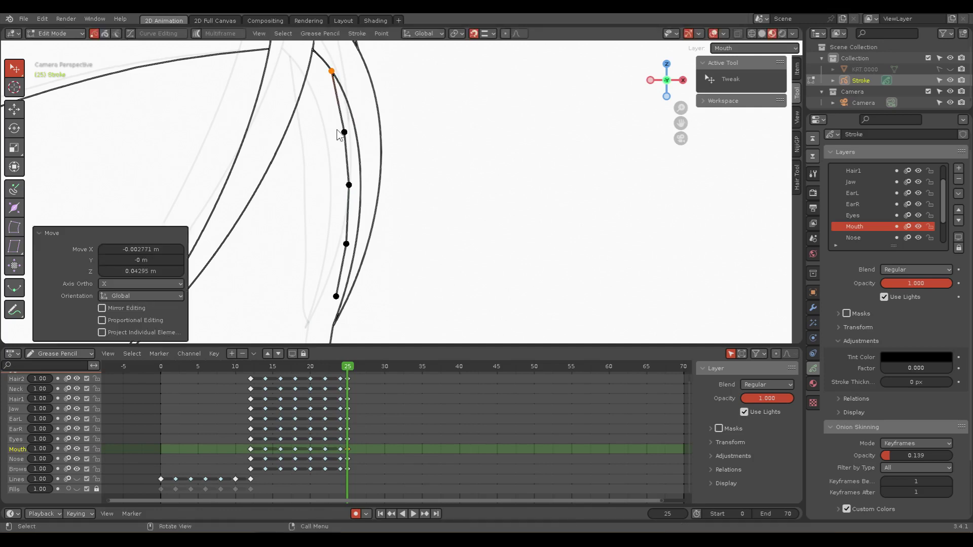
click(337, 297)
key(g)
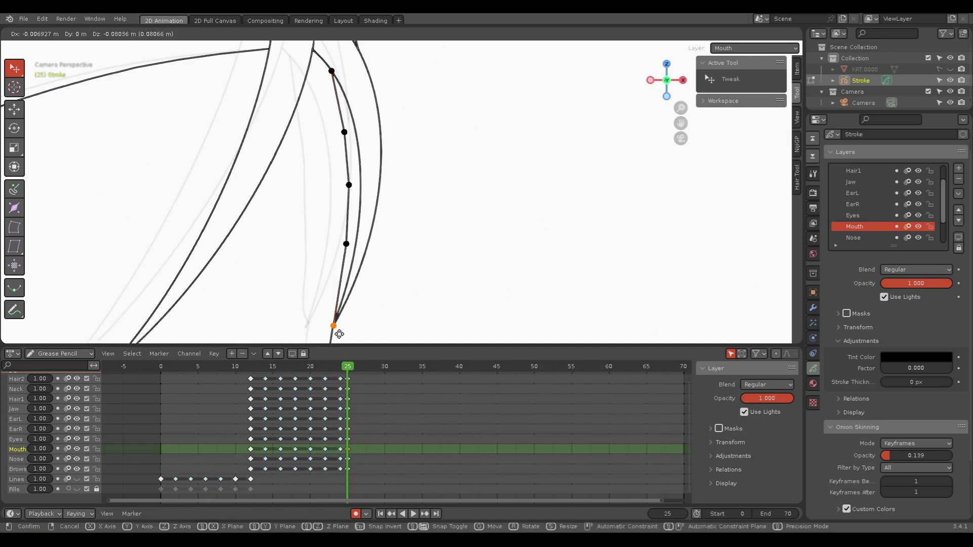
click(335, 331)
Step: Subdivide the strand between two selected middle points
key(alt+a)
click(350, 177)
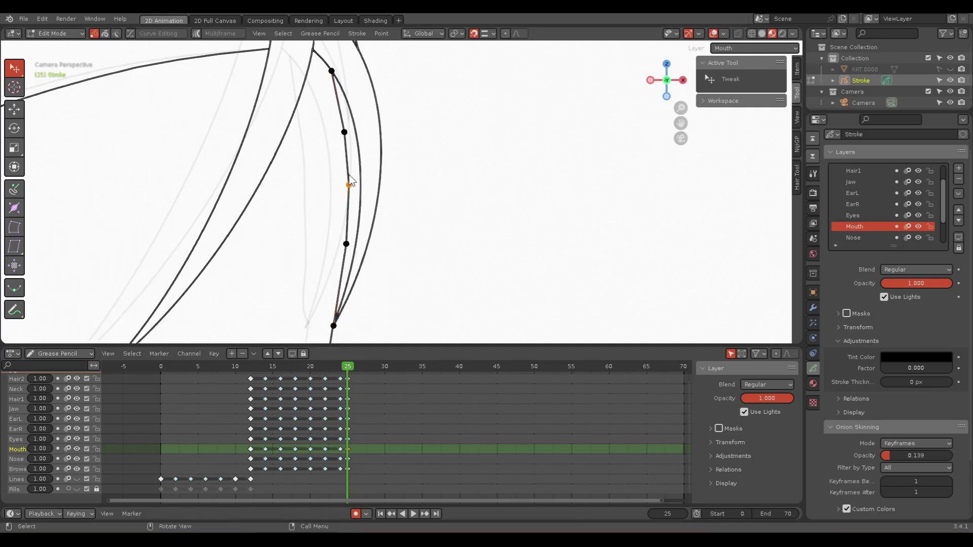
shift+click(344, 132)
click(357, 33)
click(368, 47)
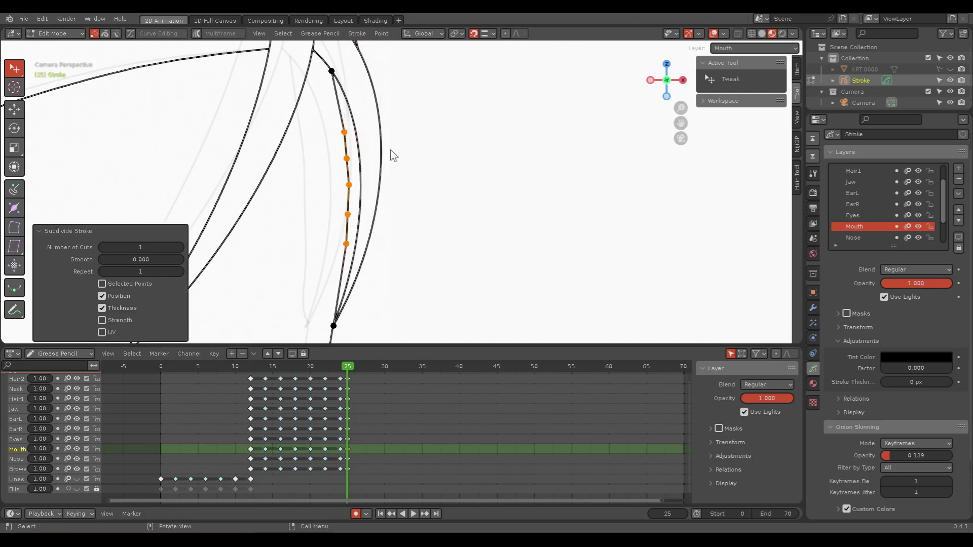
click(462, 157)
Step: Save untitled1.blend and zoom out
key(ctrl+s)
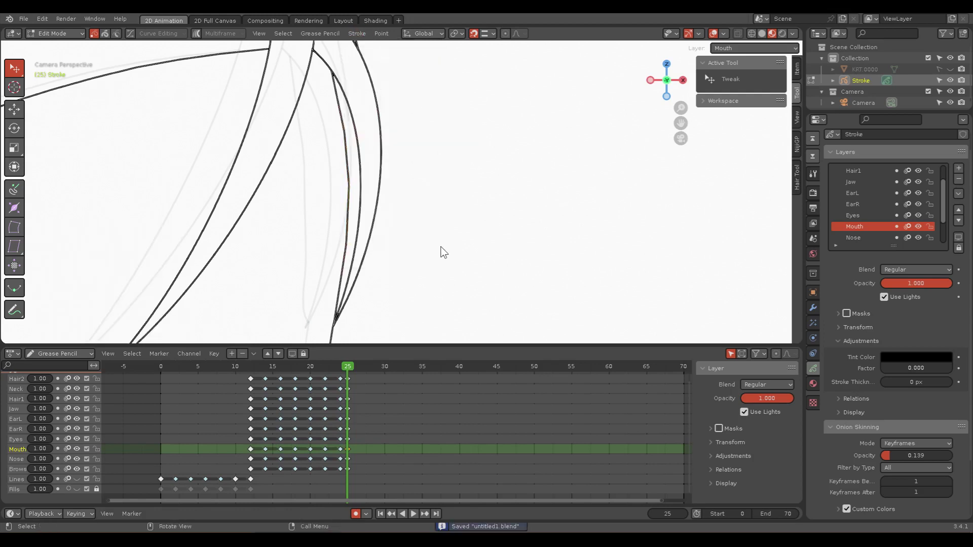
scroll(441, 249, down, 5)
scroll(441, 251, down, 2)
scroll(446, 213, down, 2)
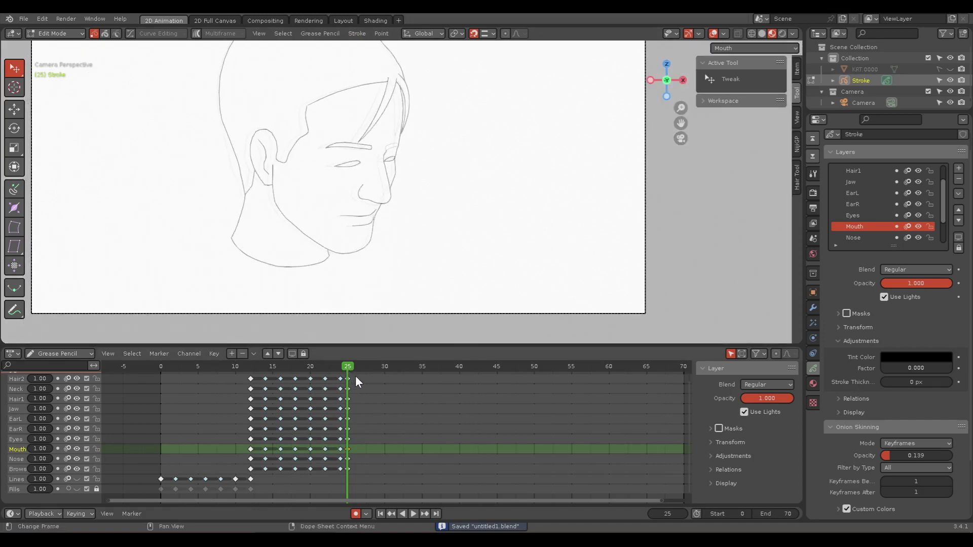
Step: Box-select the frame 25 keyframes on every layer and scrub back through the animation
mouse_move(356, 379)
mouse_down()
mouse_move(350, 476)
mouse_move(356, 470)
mouse_up()
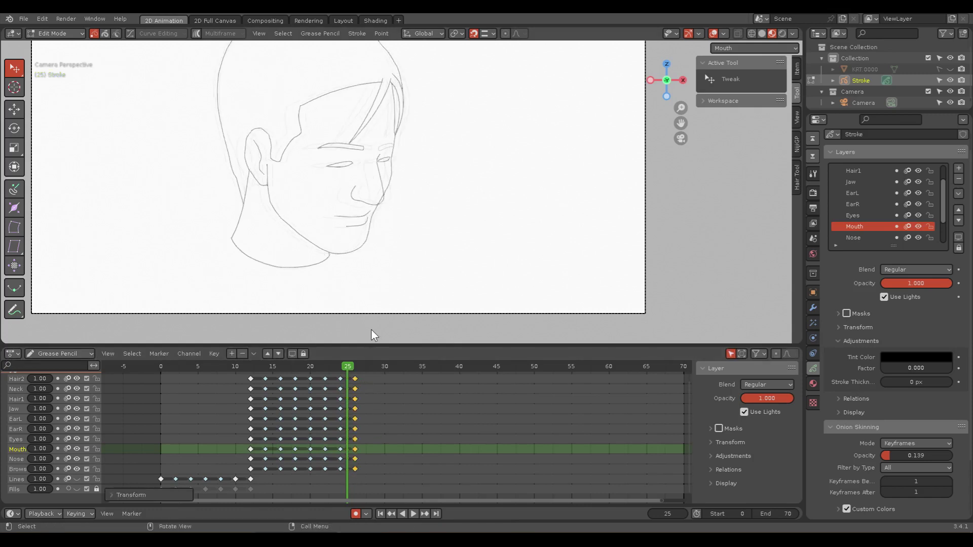
shift+middle_drag(380, 312, 439, 282)
scroll(438, 282, down, 1)
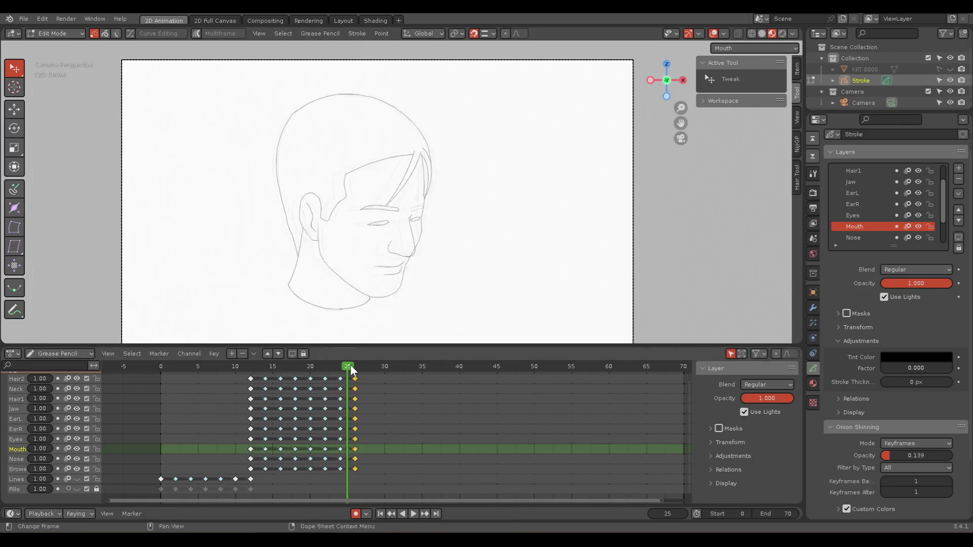
mouse_move(353, 372)
mouse_down()
mouse_move(253, 374)
mouse_move(331, 374)
mouse_up()
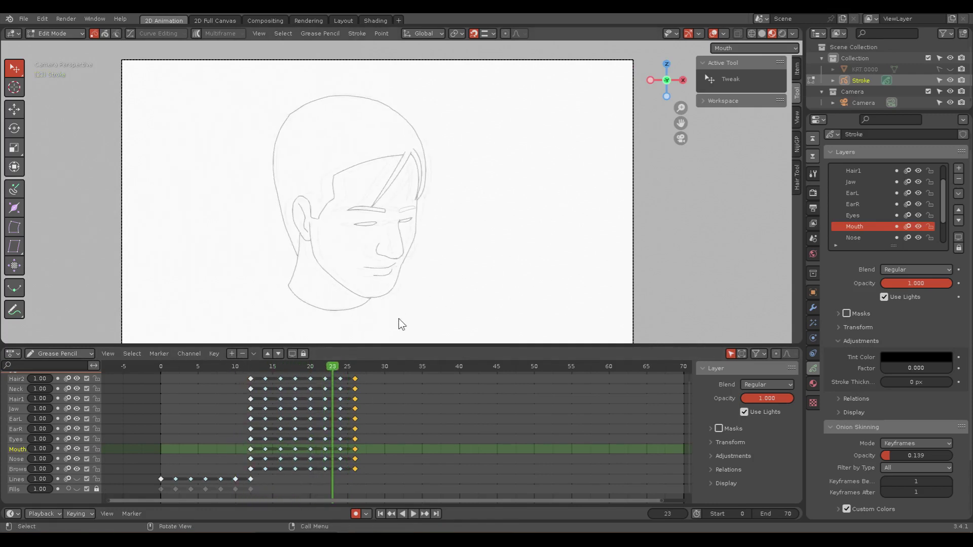
mouse_move(334, 368)
mouse_down()
mouse_move(270, 369)
mouse_move(325, 368)
mouse_up()
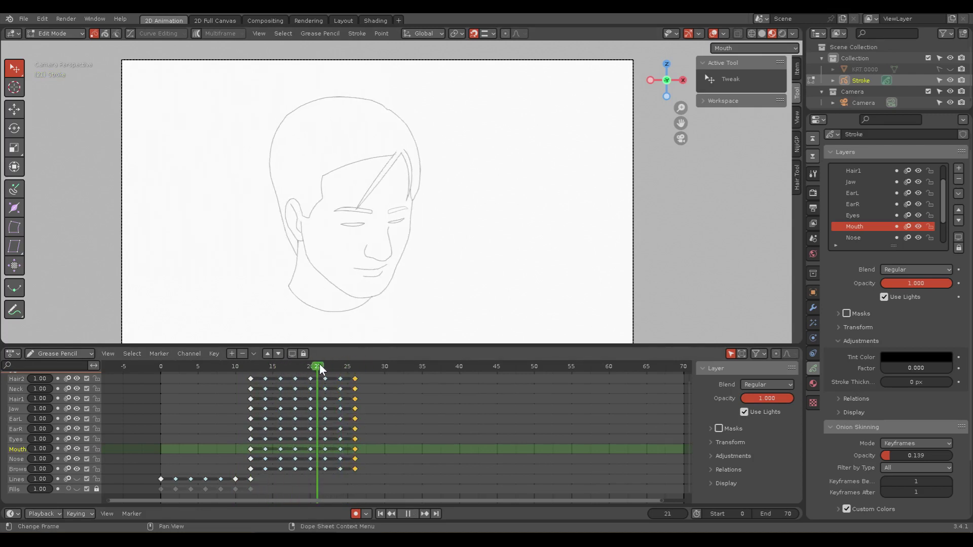
Step: Zoom into the eyes and select the right eyebrow as a whole stroke
scroll(446, 256, up, 3)
scroll(464, 271, up, 2)
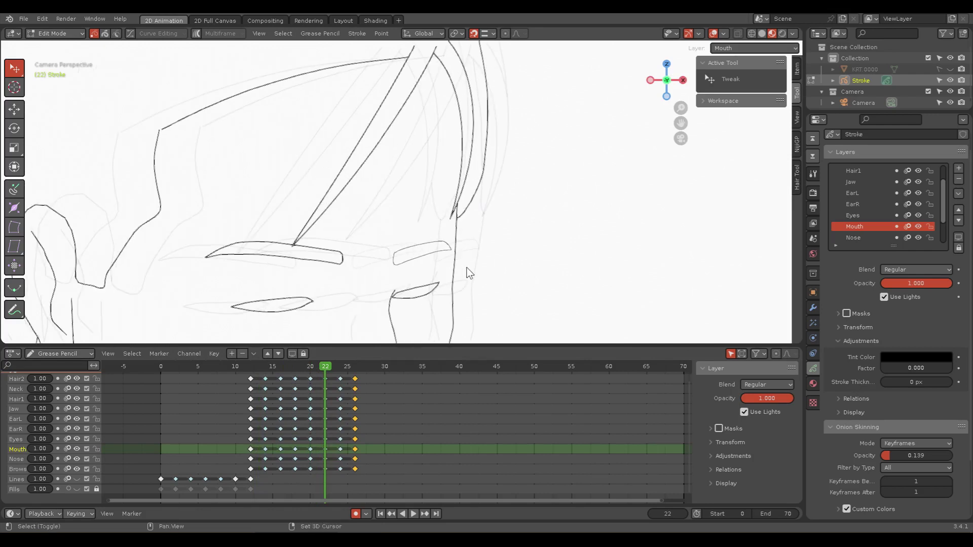
scroll(478, 170, up, 2)
scroll(461, 168, up, 3)
click(440, 125)
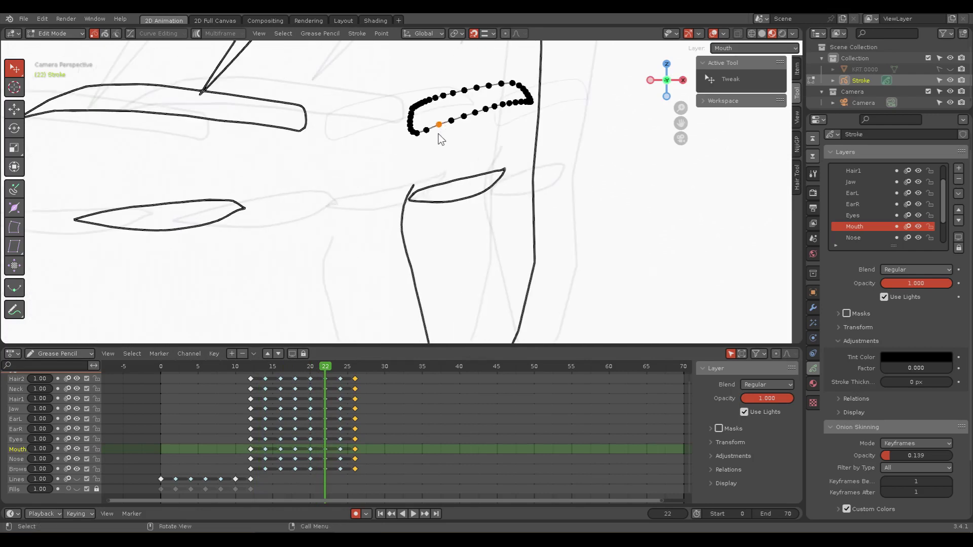
key(z)
key(2)
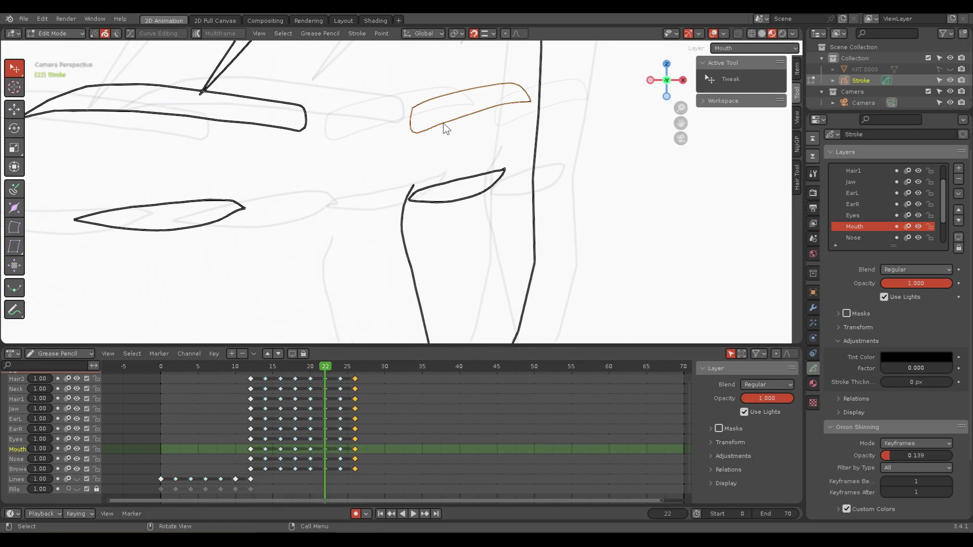
Step: Scrub to frame 25 to compare the eyebrow, then zoom out to the full head
scroll(456, 152, down, 2)
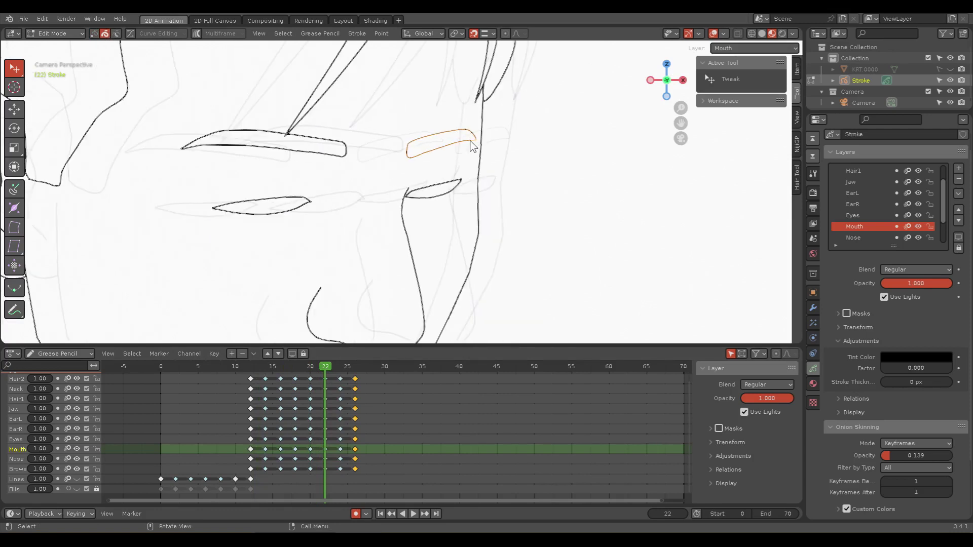
scroll(441, 159, down, 1)
scroll(435, 165, down, 1)
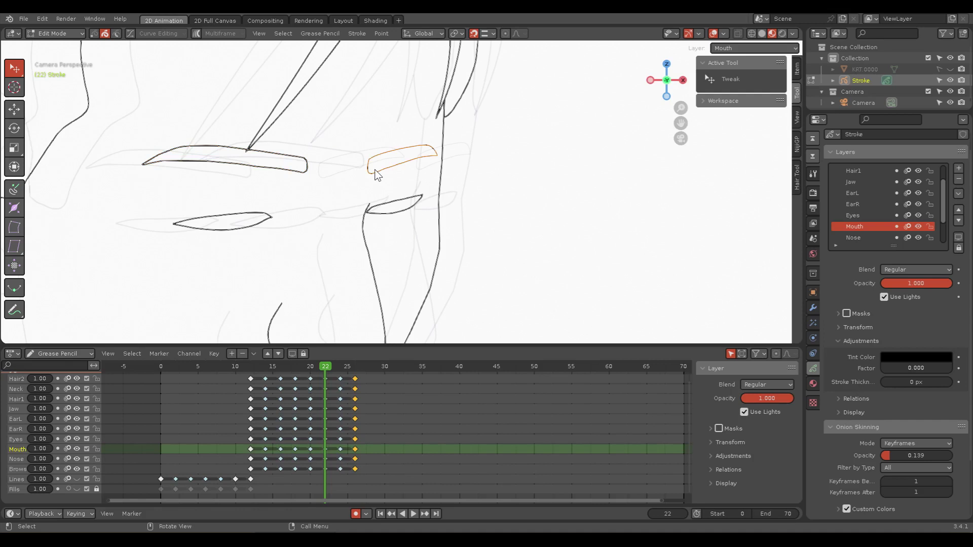
drag(326, 366, 348, 366)
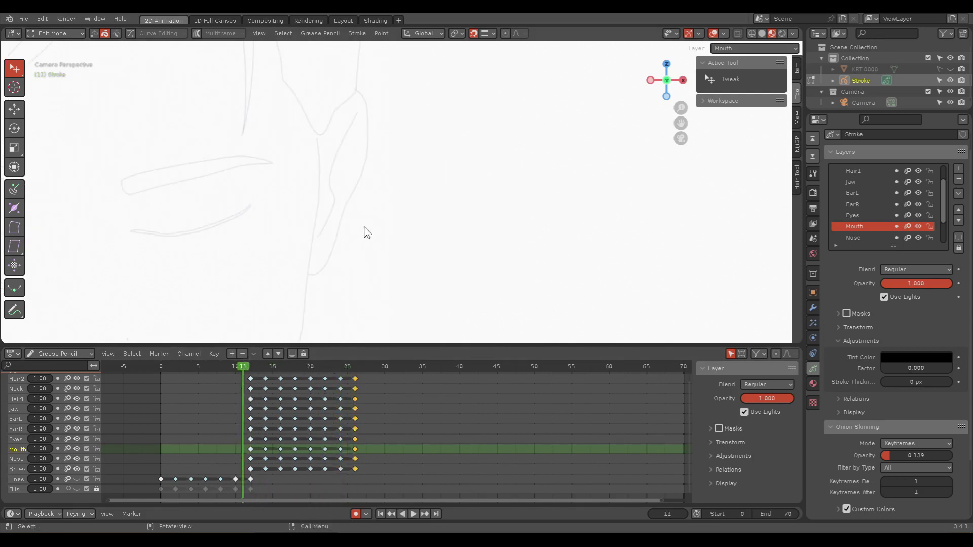
scroll(339, 215, down, 3)
scroll(338, 215, down, 3)
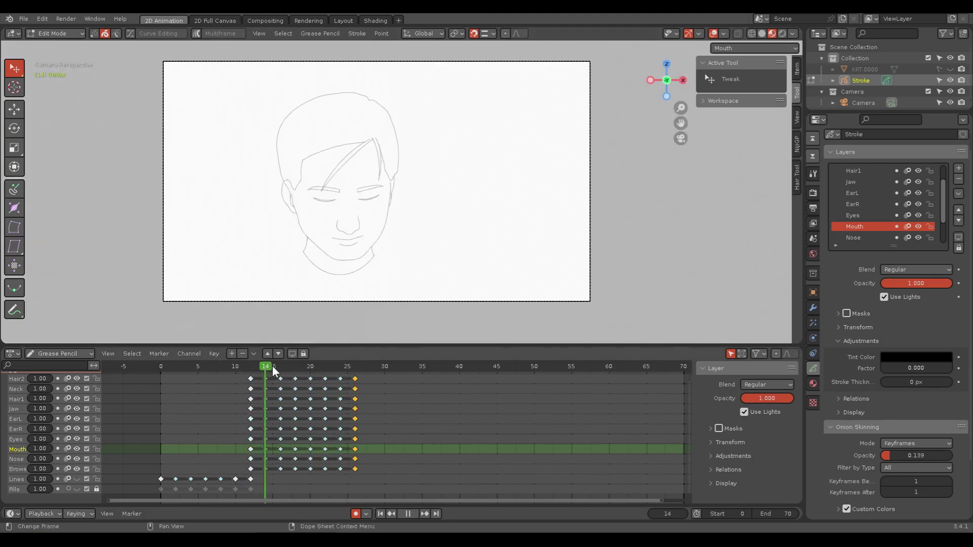